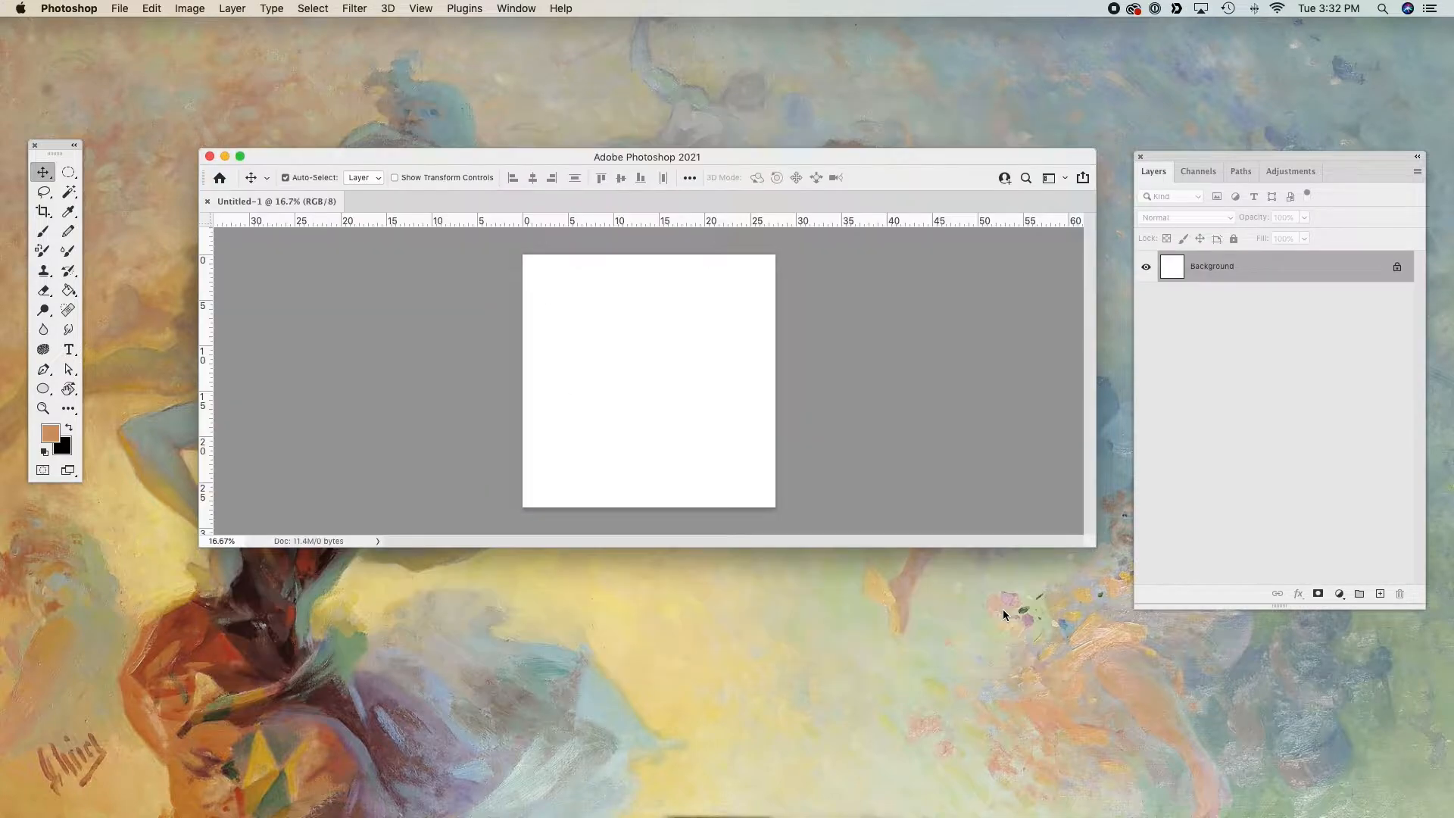
- Zoom the blank canvas to 25% and enlarge and reposition the document window
left_click(1001, 610)
key("super+equal")
left_click_drag(1088, 545, 1241, 724)
left_click_drag(916, 161, 845, 152)
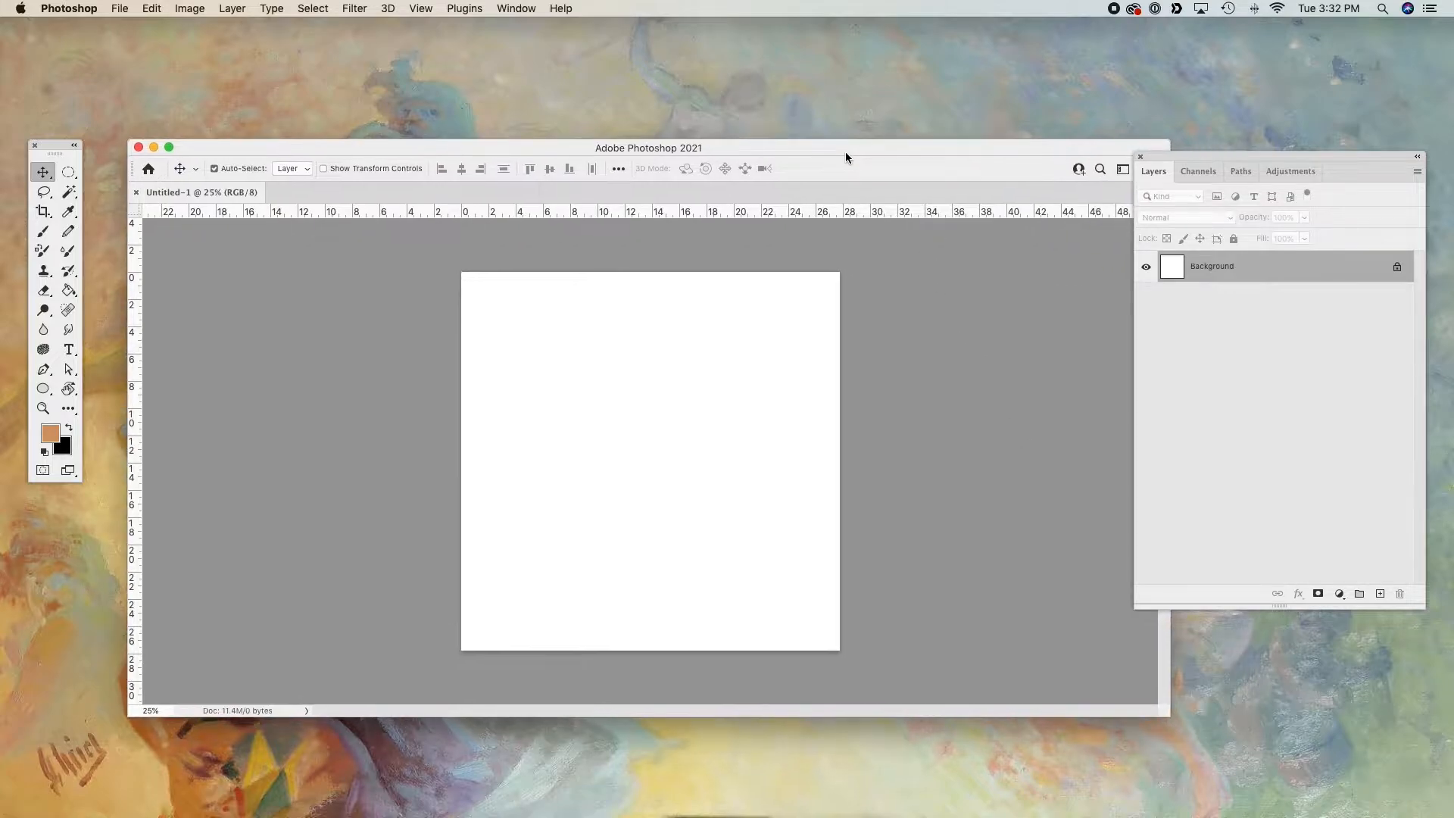
- Show the Timeline and create a video timeline for the document, placing and sizing the timeline over the lower part of the canvas
left_click(510, 18)
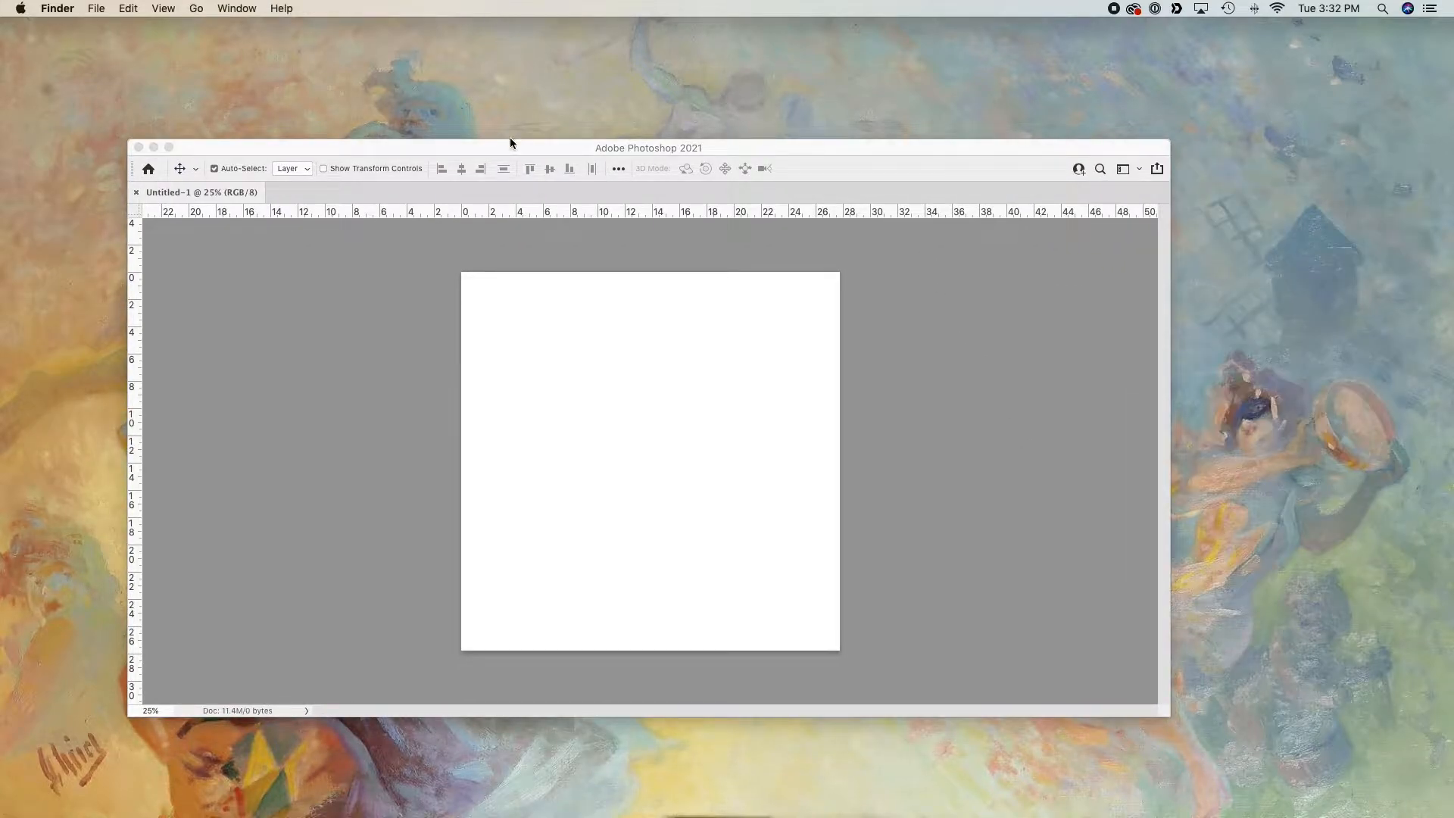
left_click(511, 142)
left_click(516, 9)
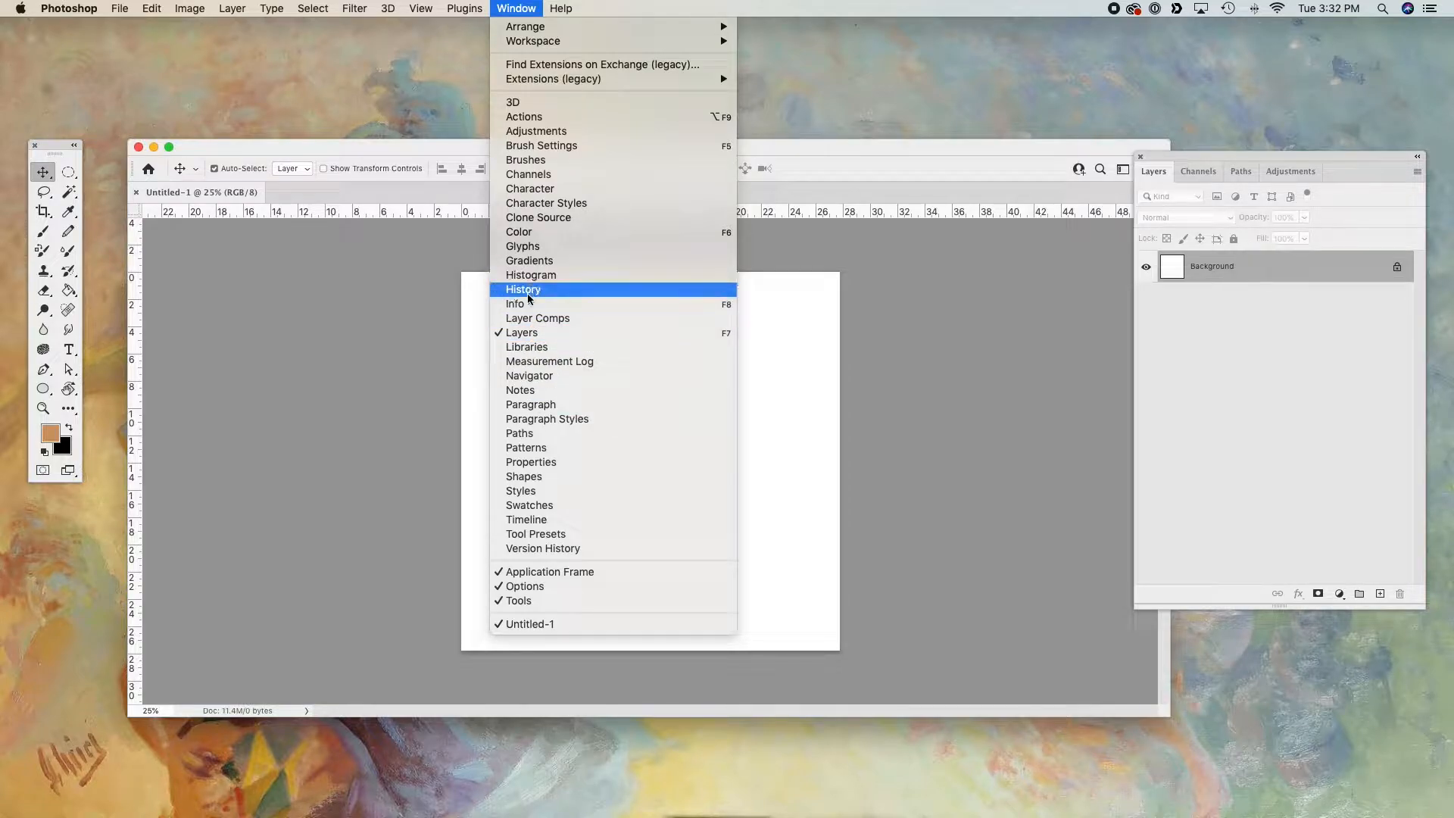
left_click(525, 521)
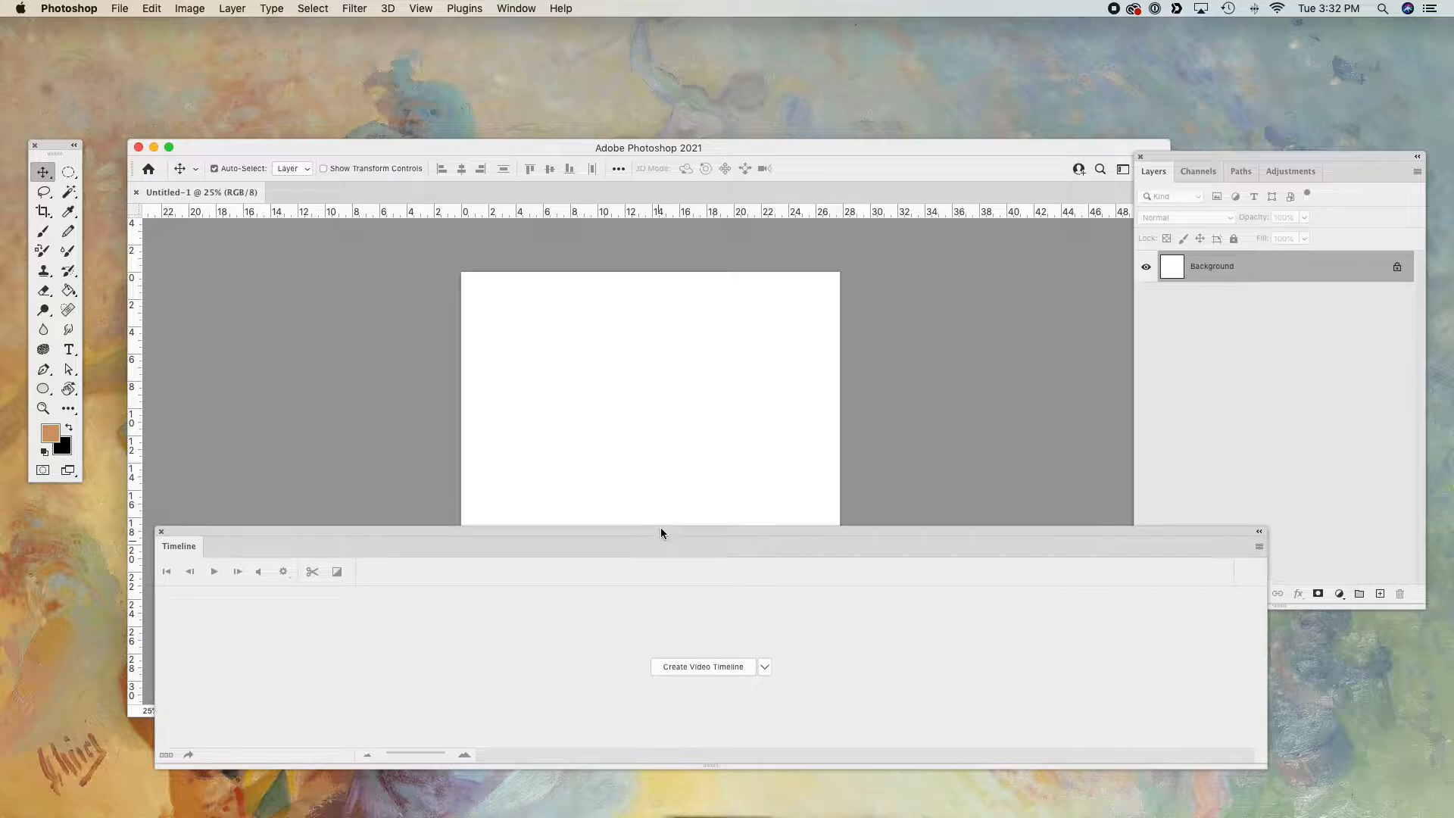
left_click_drag(661, 529, 646, 424)
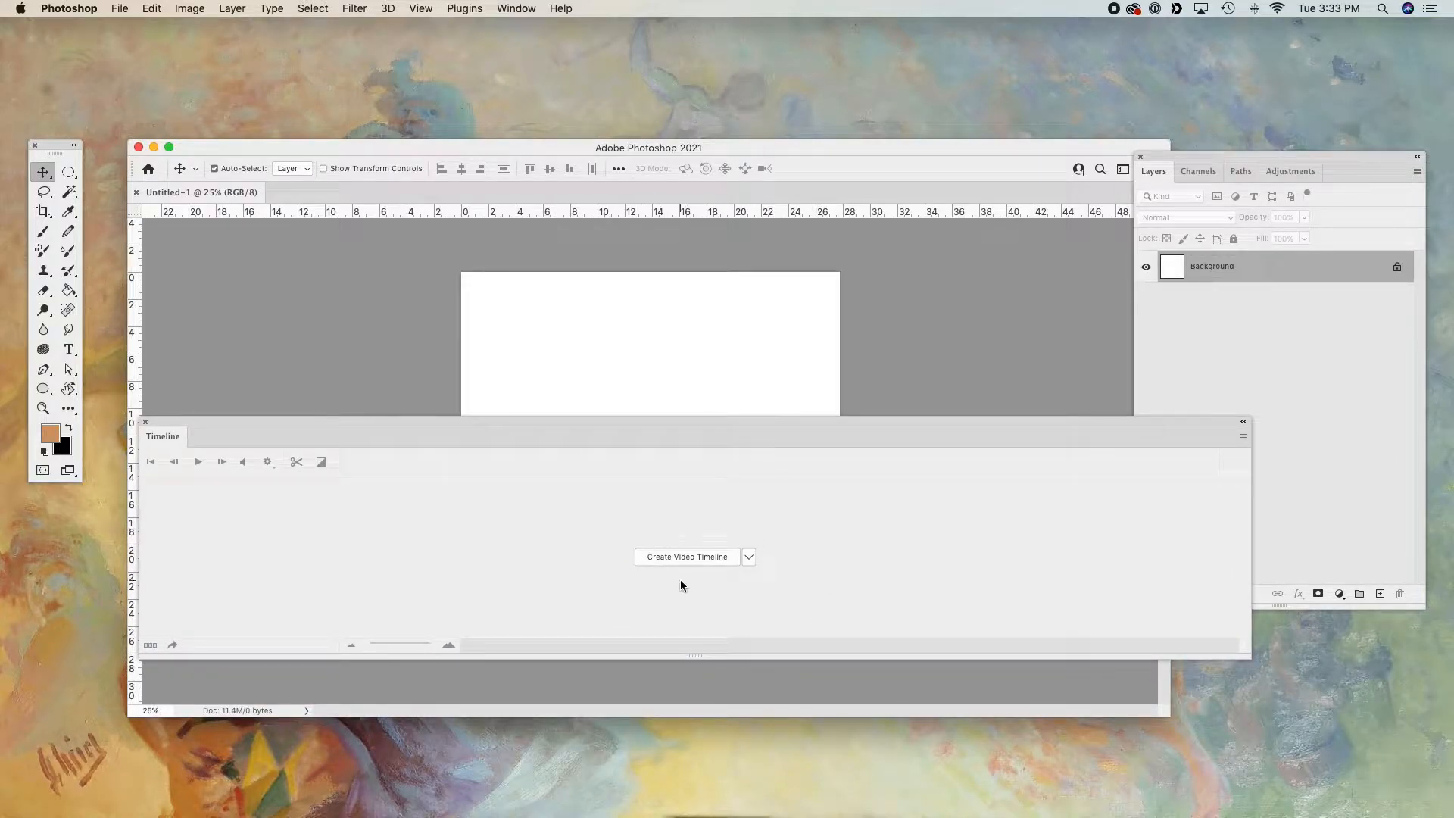
left_click(692, 557)
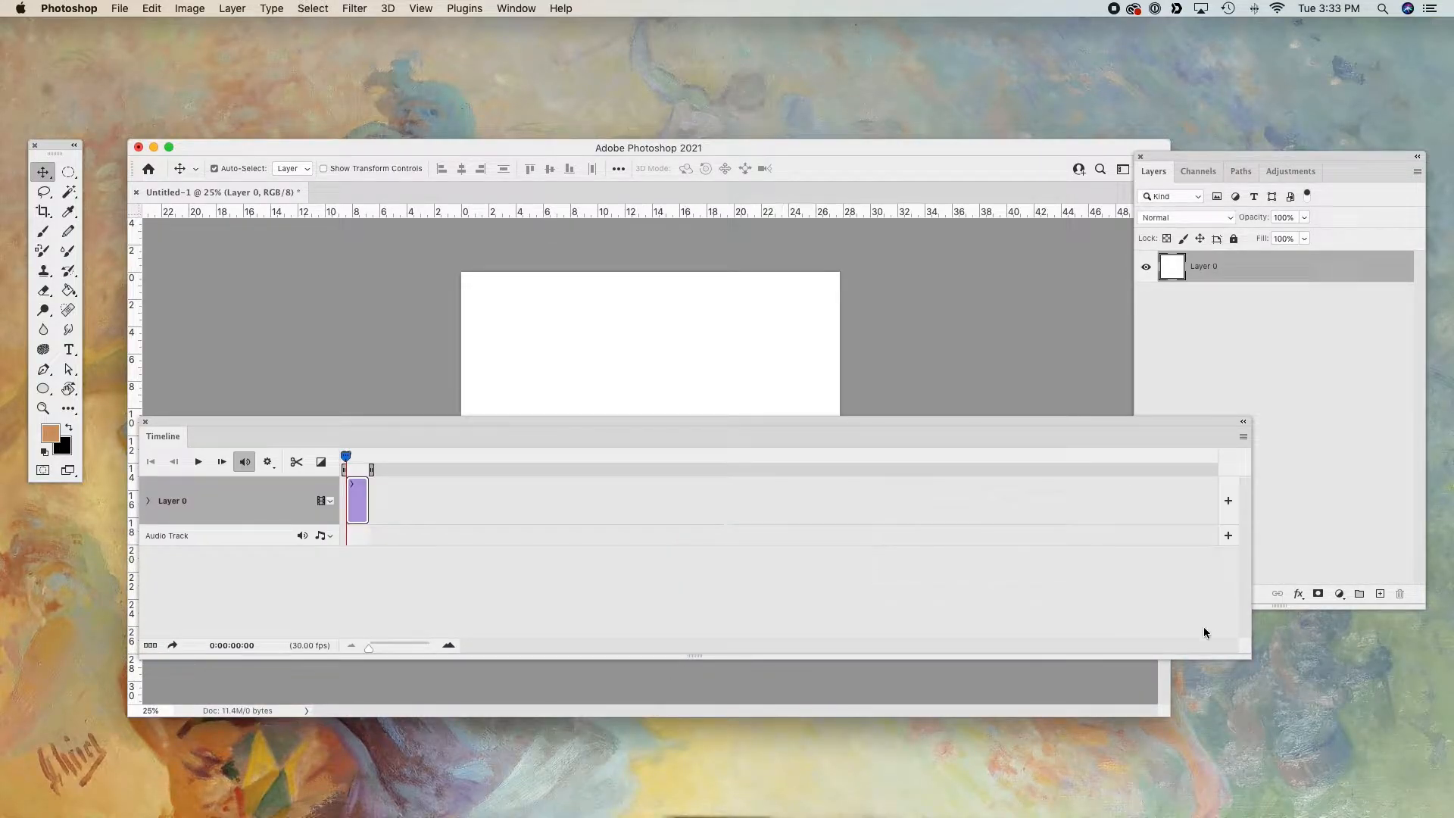
left_click_drag(1242, 655, 1324, 684)
left_click_drag(925, 415, 872, 541)
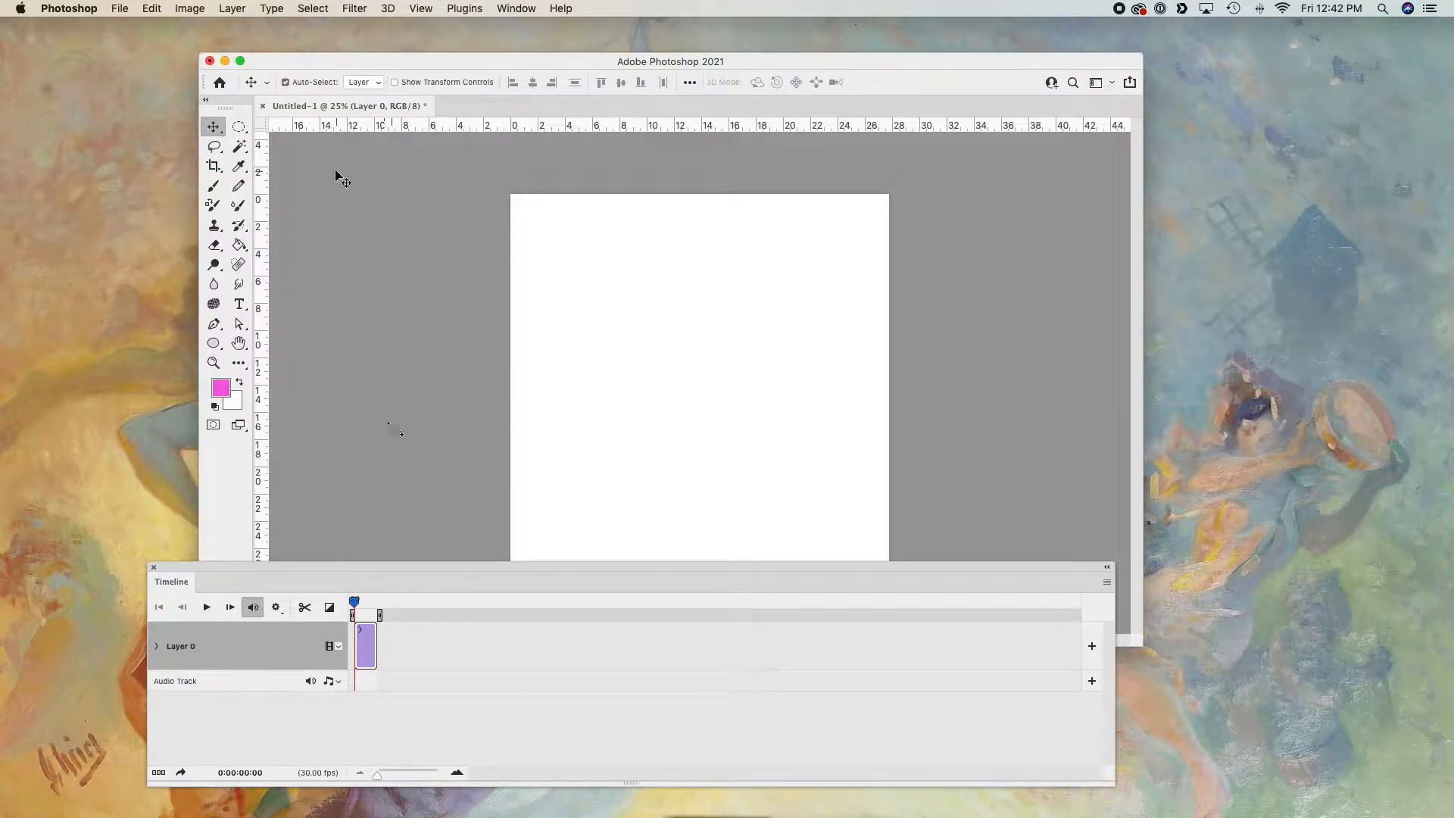
- Save the document as Flower_animation.psd in the PAC animation class folder, in Photoshop format with Maximize Compatibility on
left_click(121, 9)
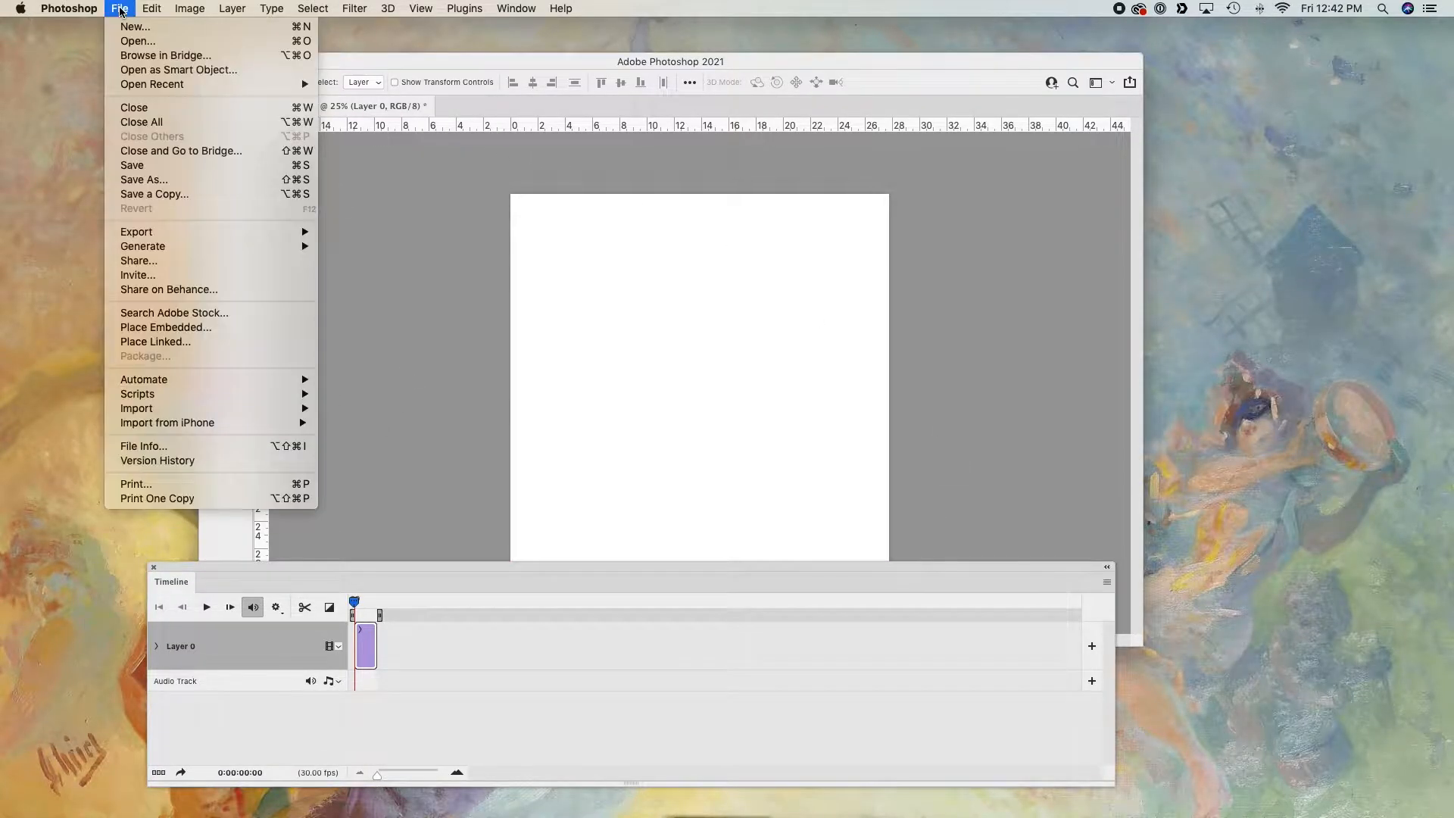
left_click(148, 181)
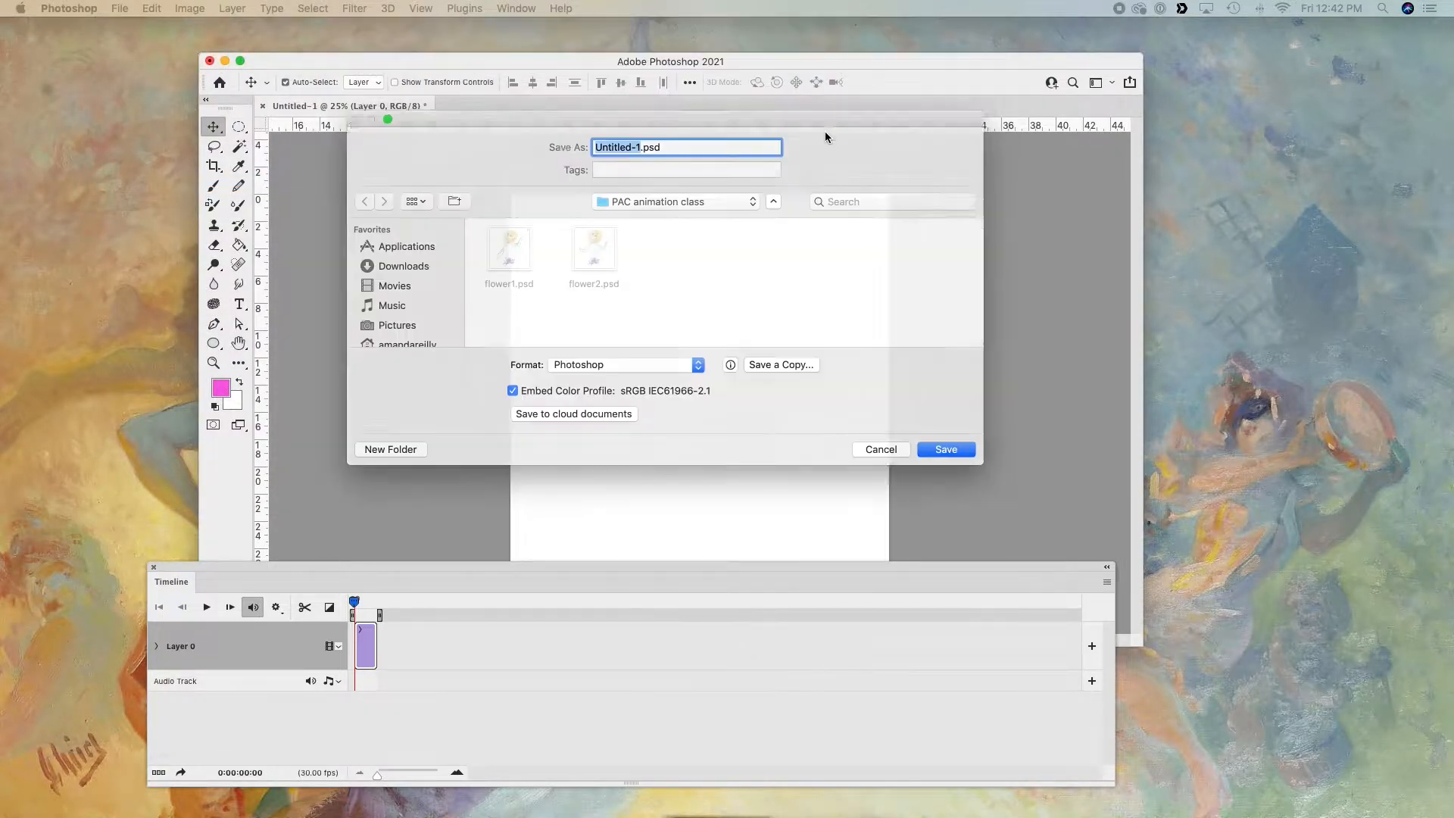
key("BackSpace")
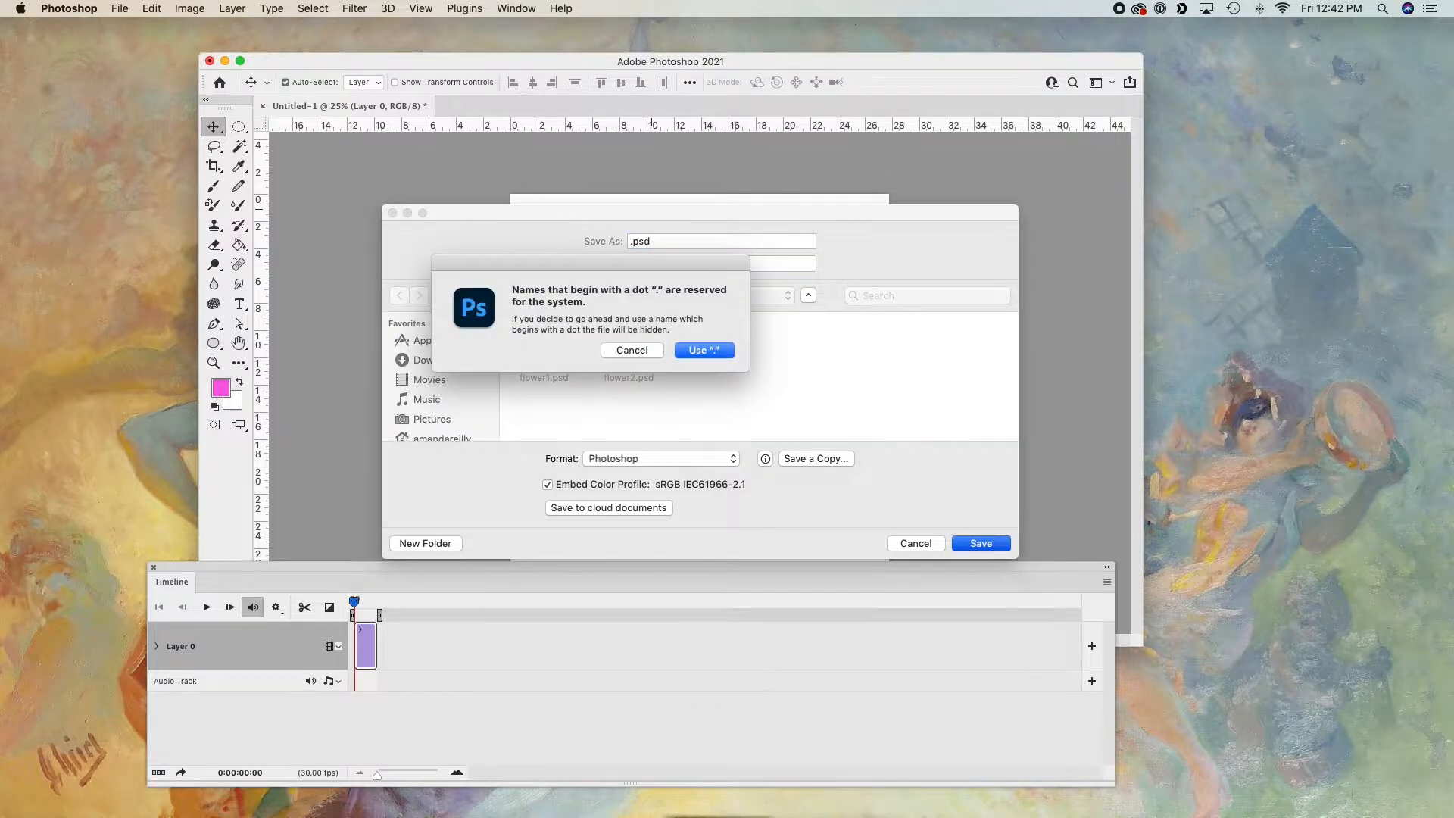
left_click(622, 350)
key("Left")
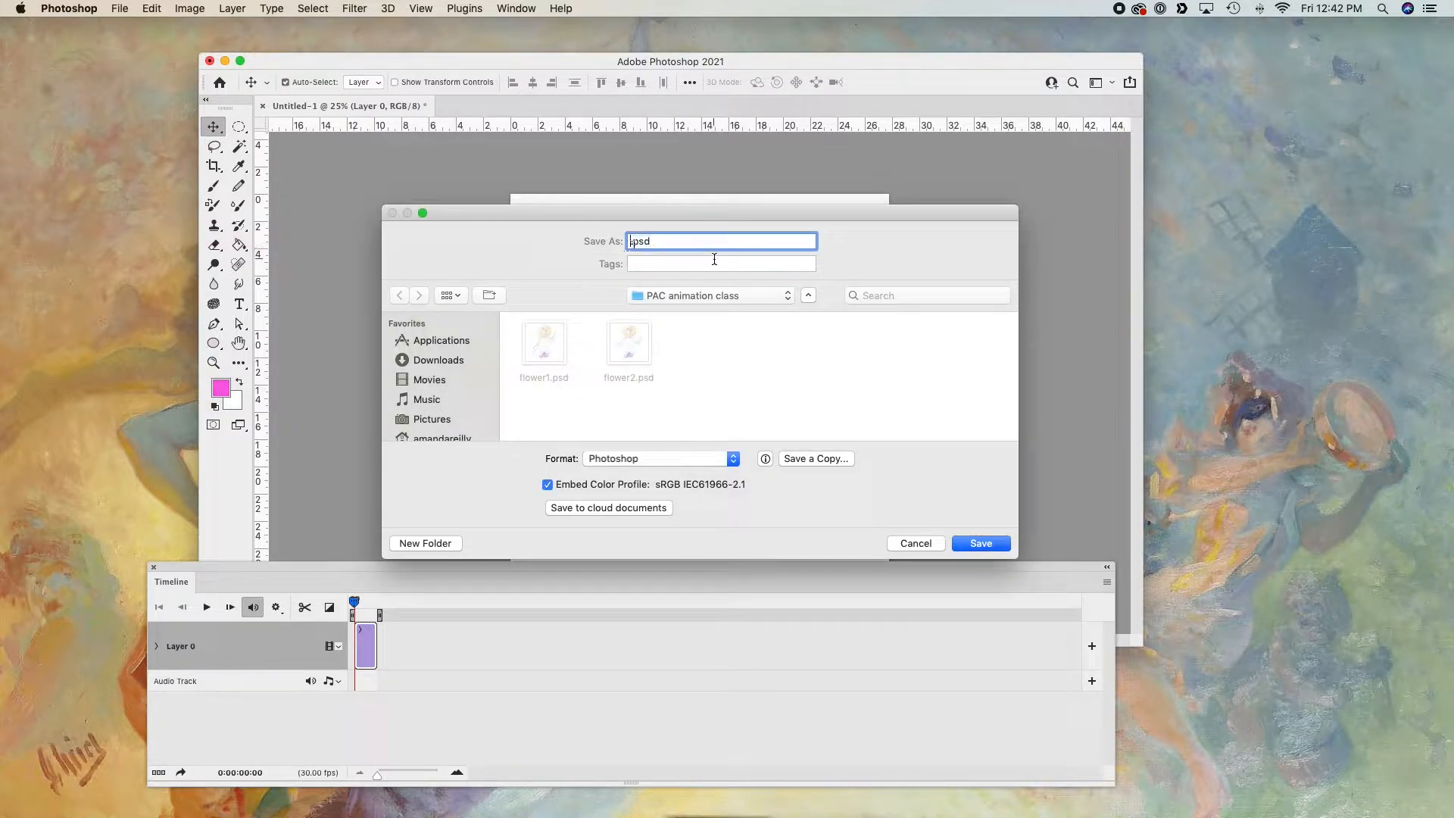
type("Flower_animation")
left_click(983, 547)
left_click(976, 547)
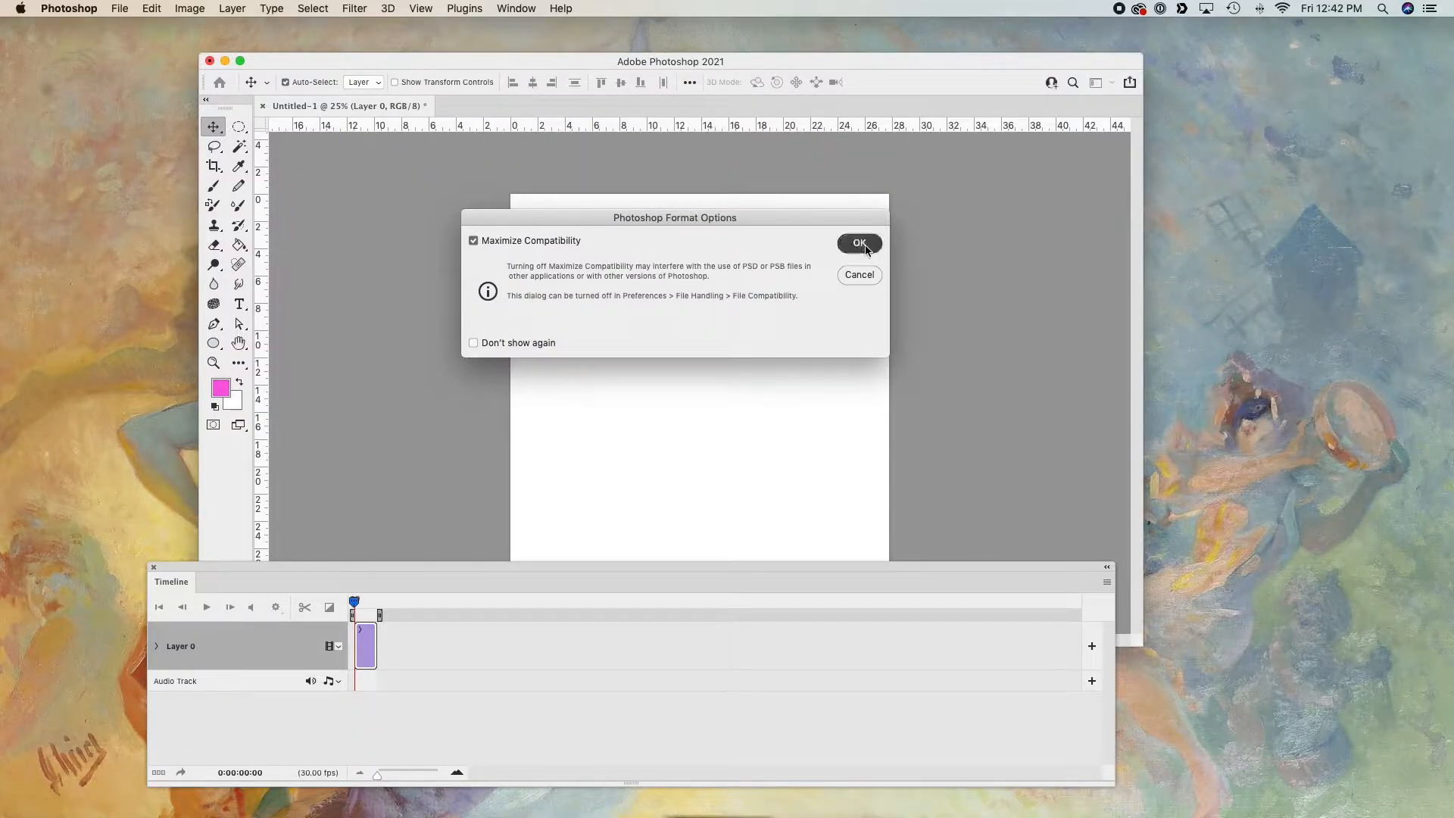
left_click(854, 242)
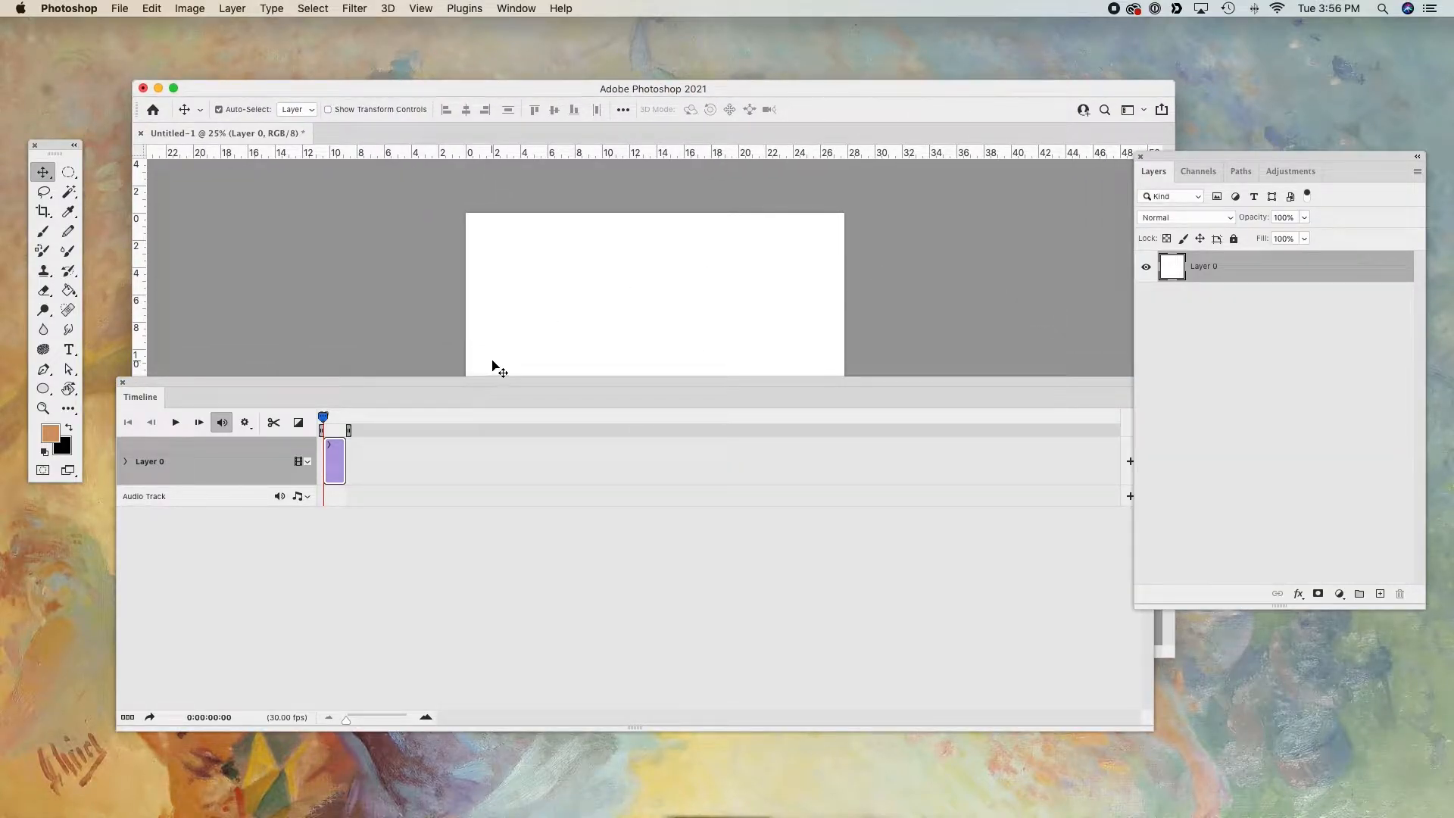
- Move the Timeline clear of the layer controls and rename Layer 0 as background
left_click_drag(493, 379, 497, 362)
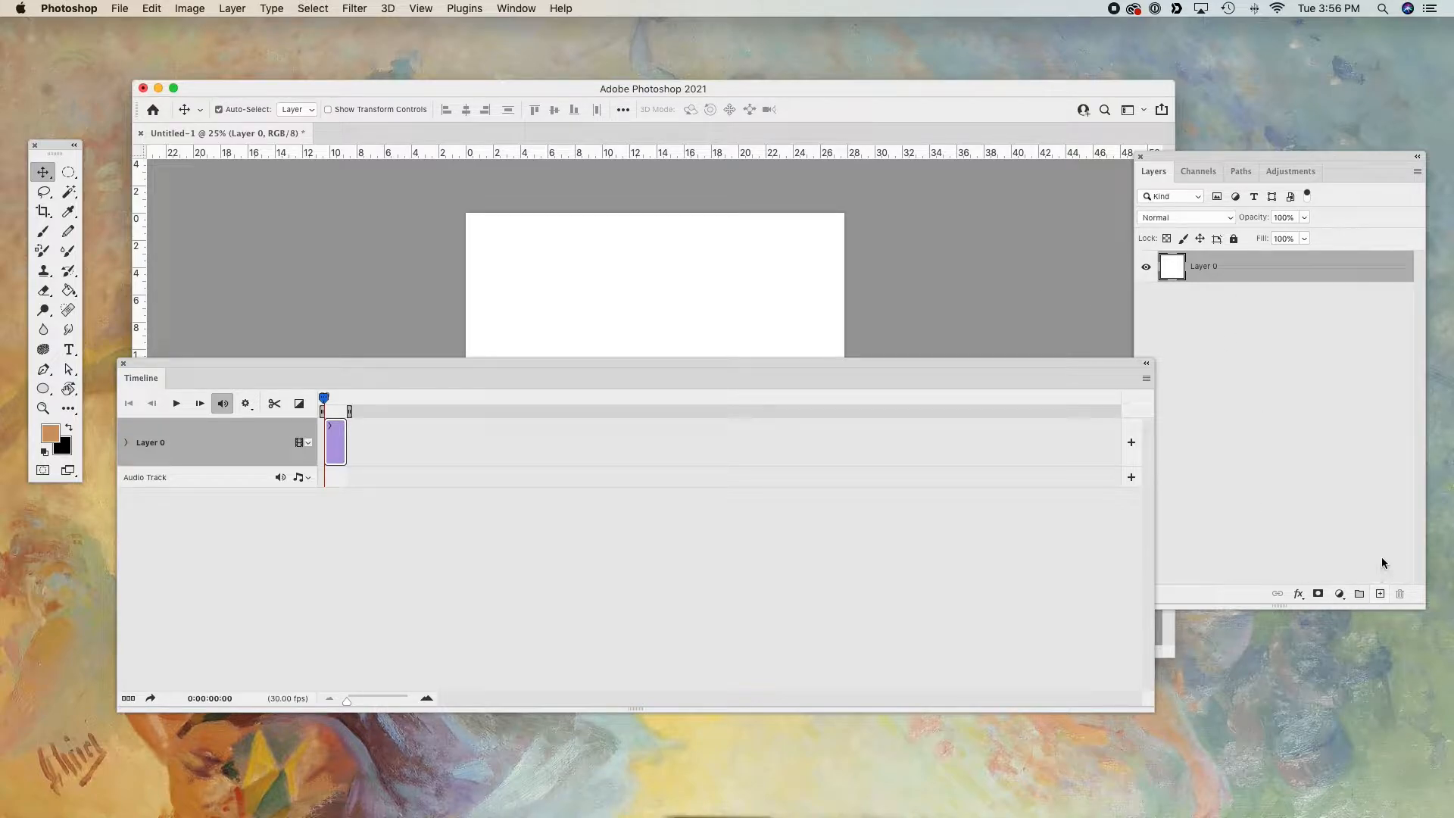
left_click_drag(1011, 367, 990, 375)
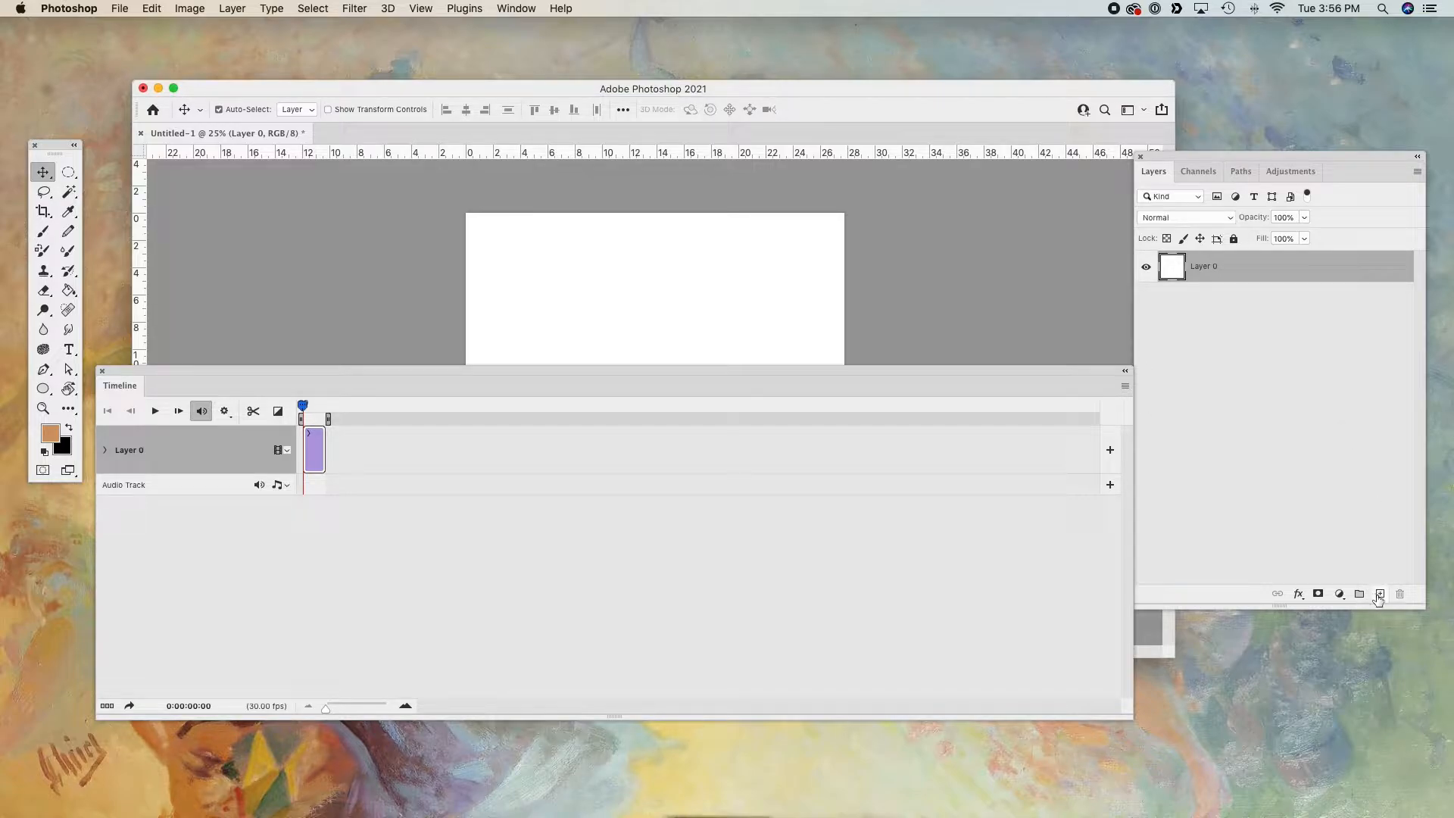
double_click(1204, 266)
type("background")
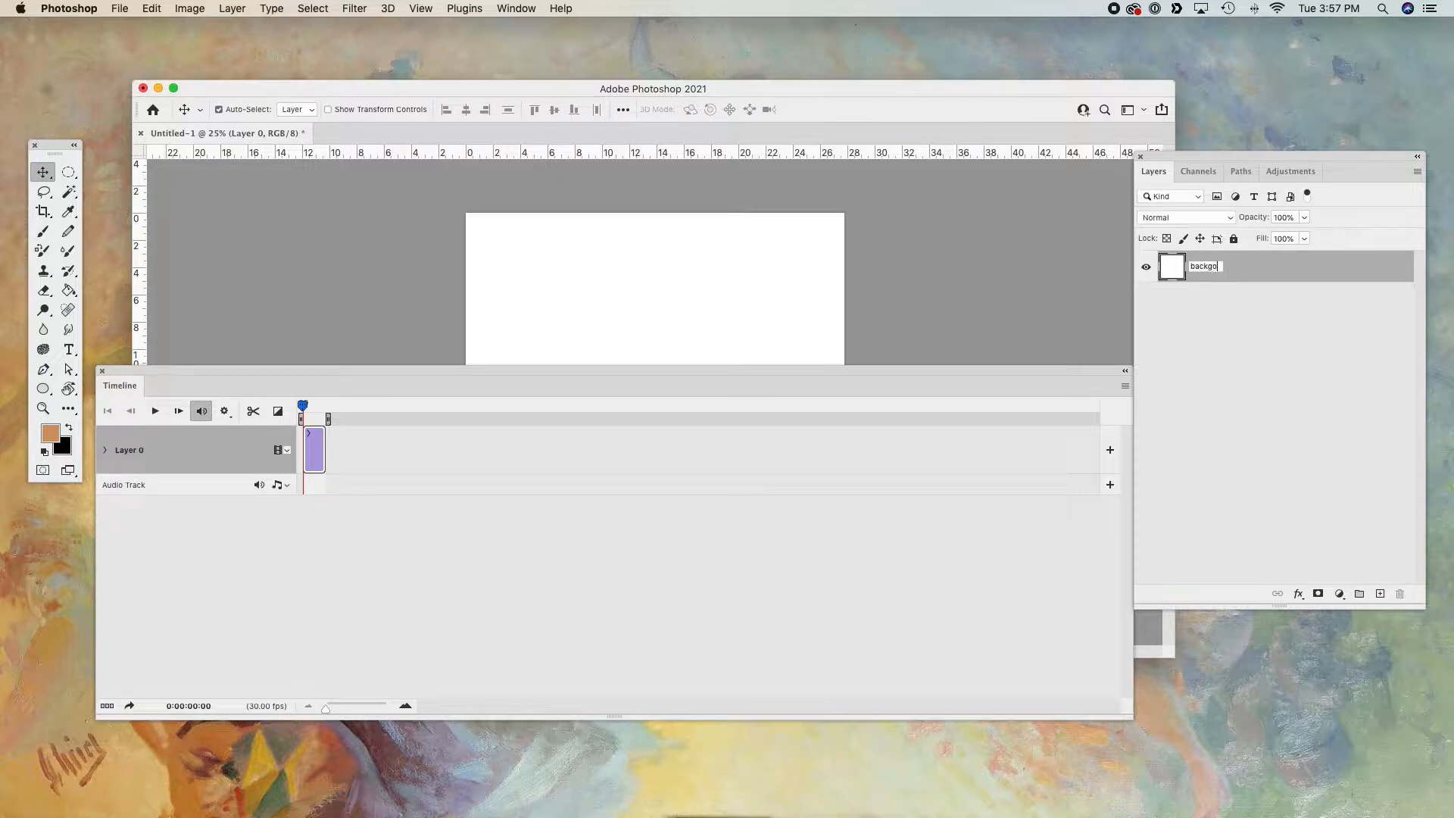
double_click(1217, 266)
left_click(1213, 267)
type("r")
key("Return")
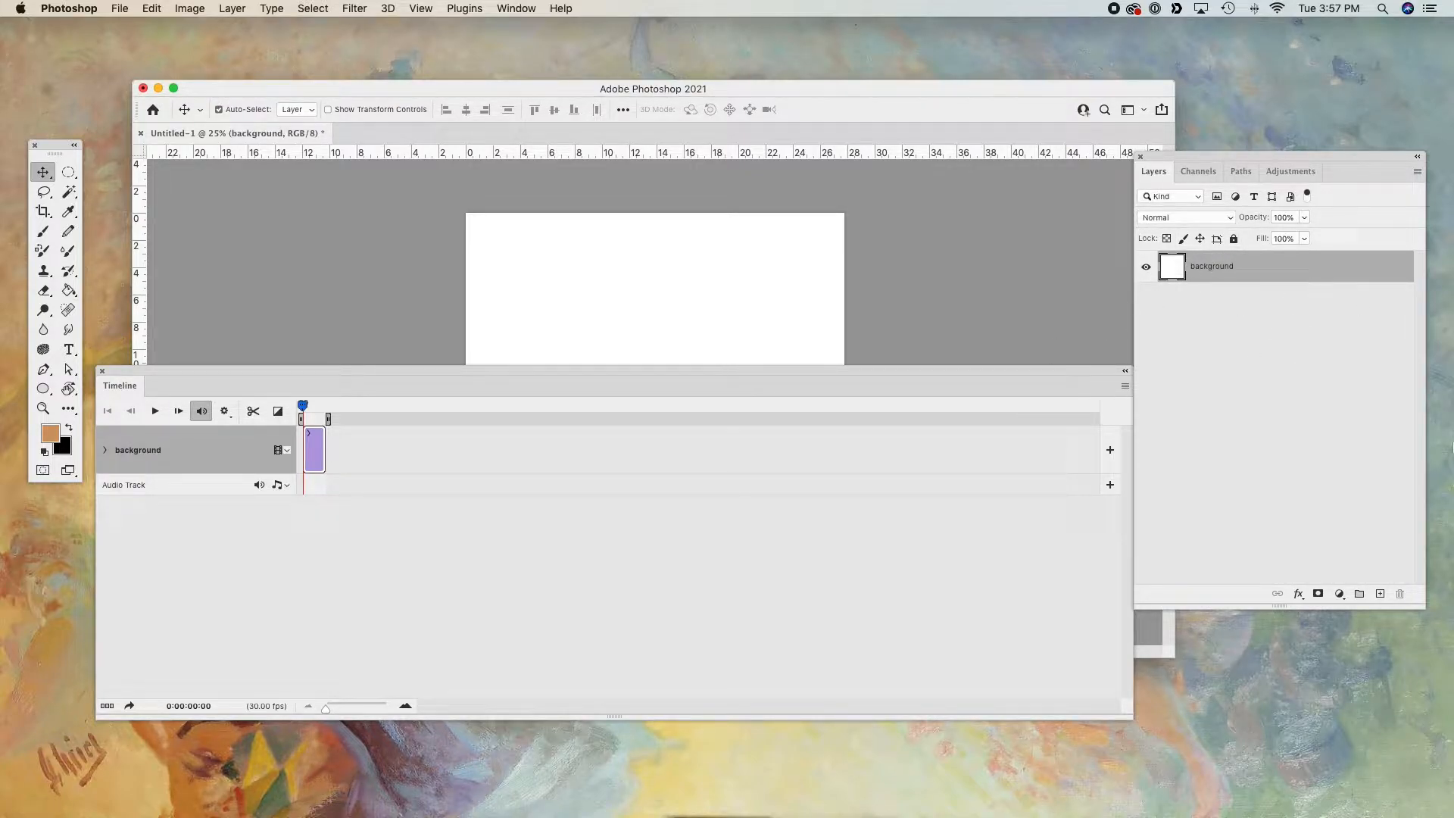
- Add four new empty layers above the background layer and slightly enlarge the Timeline
left_click(1380, 594)
left_click(1379, 594)
left_click(1380, 594)
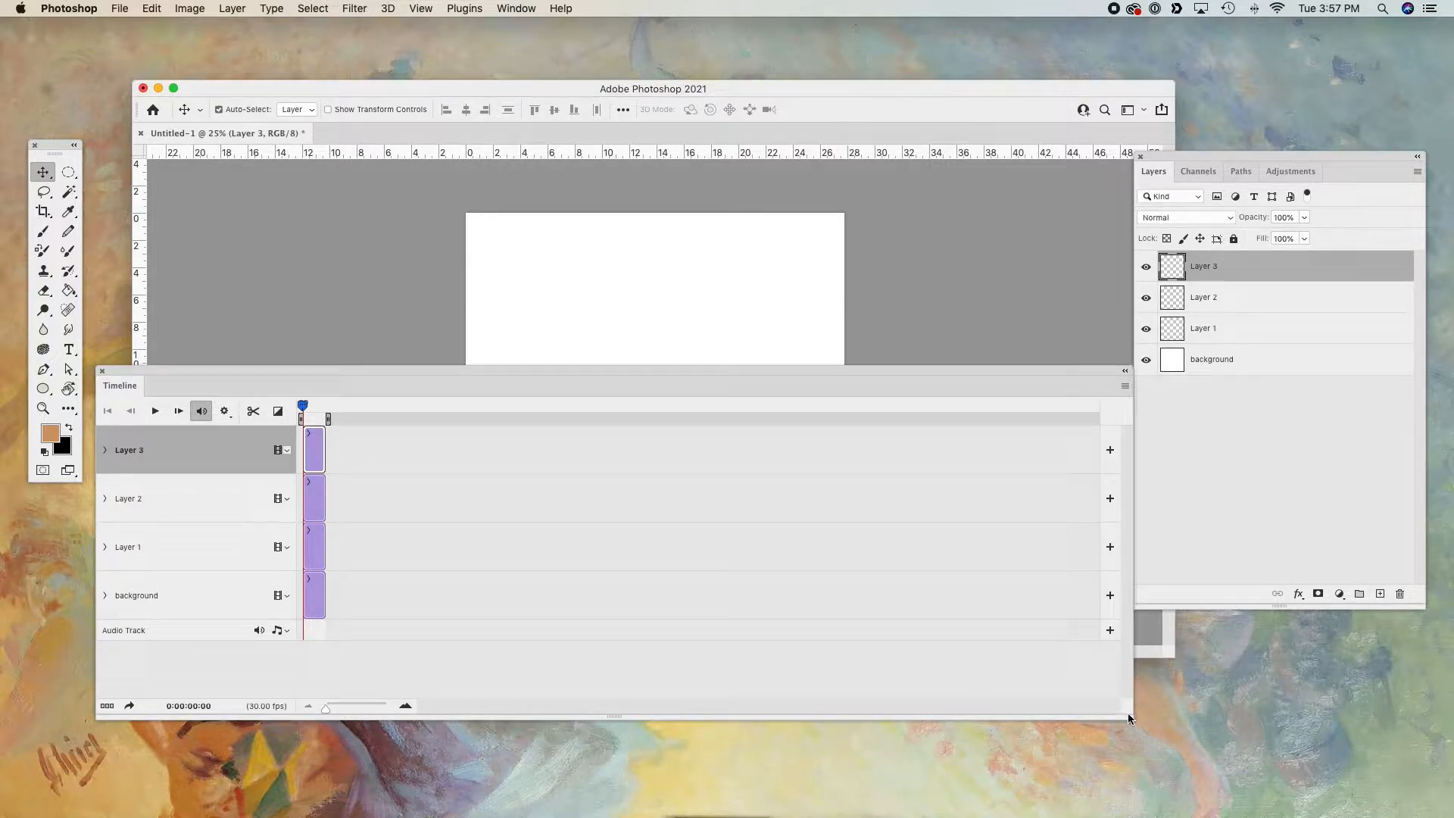
left_click_drag(1131, 724, 1153, 730)
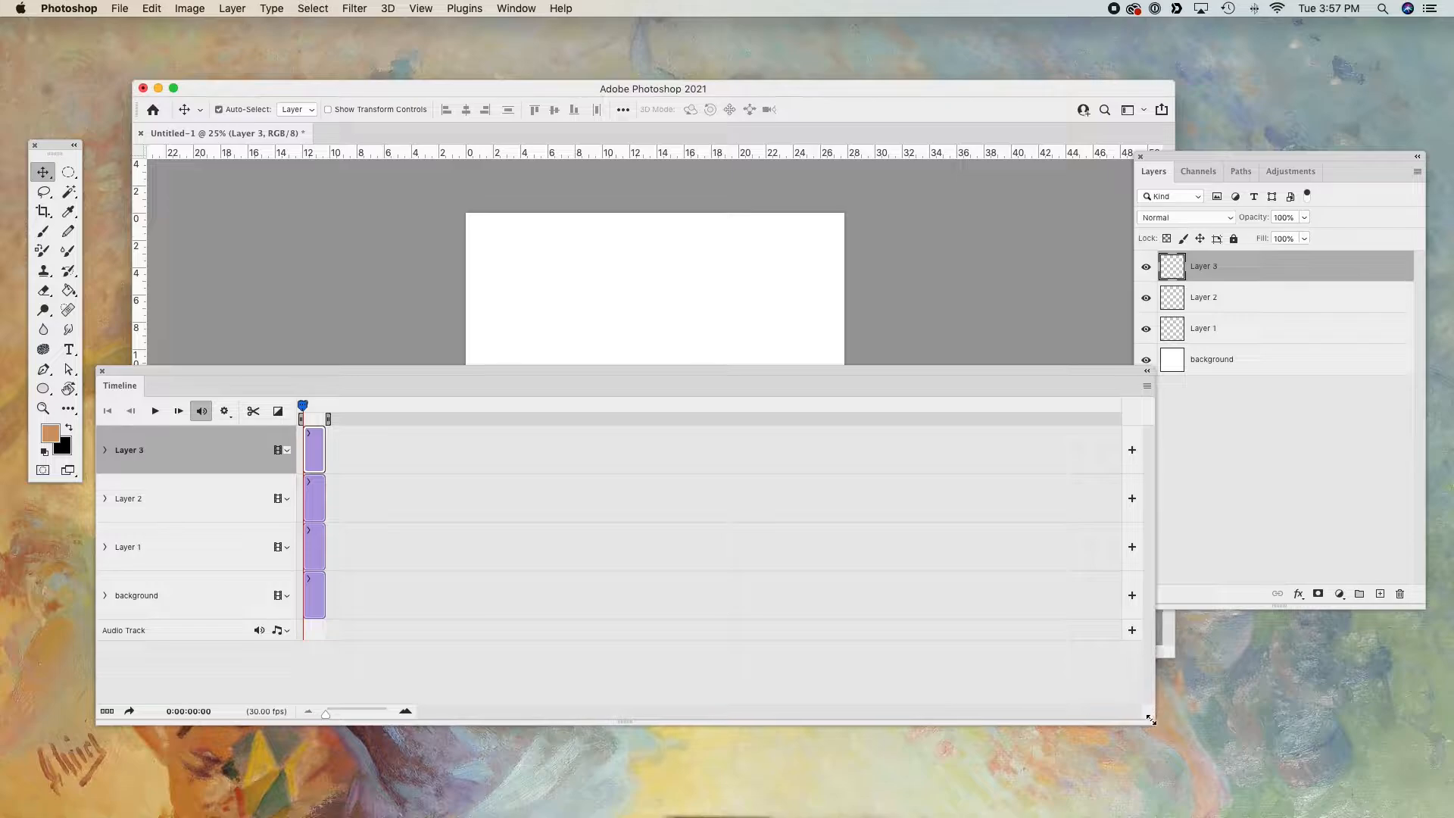
left_click(1380, 593)
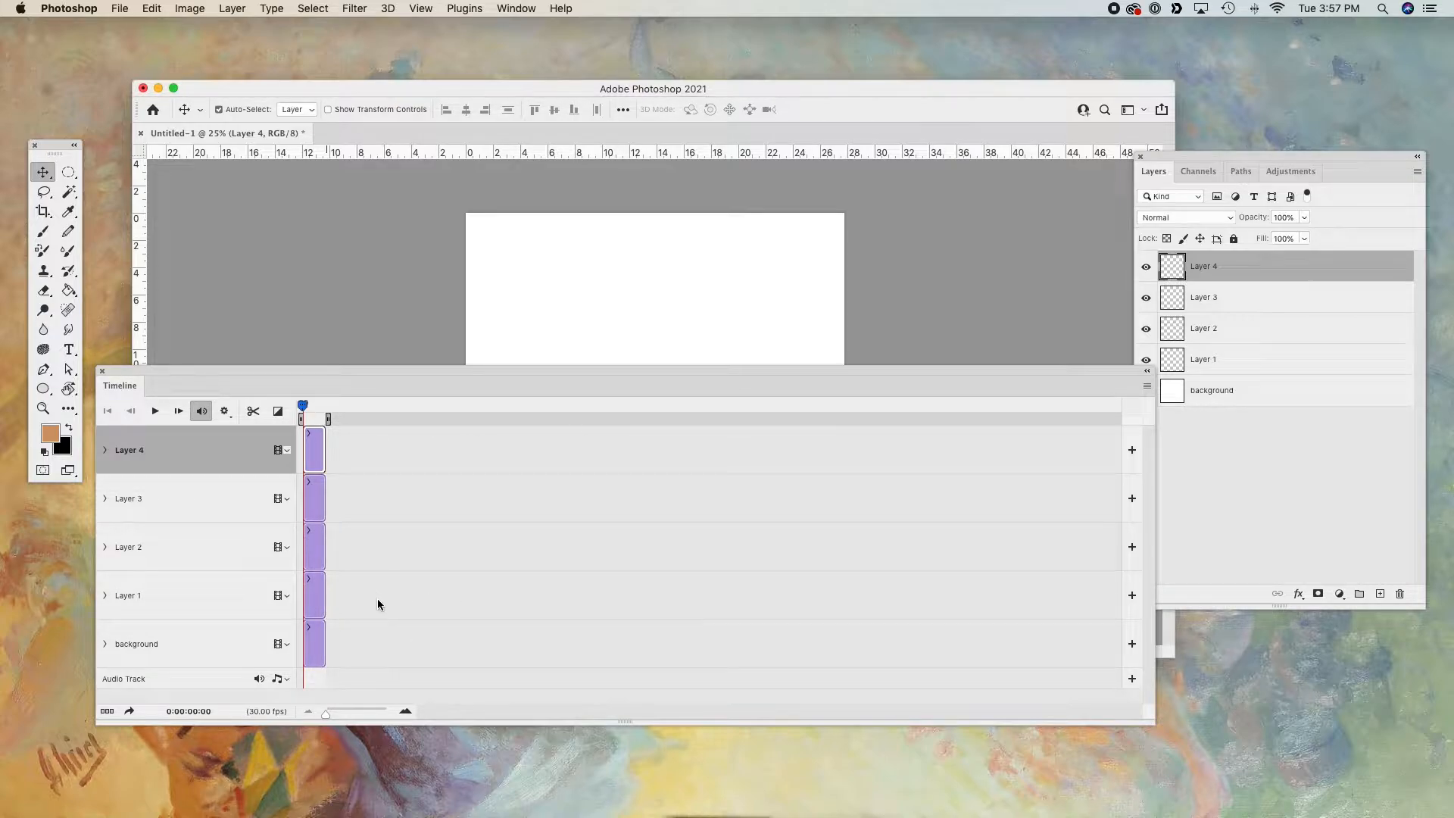
- Try to select the clips of Layer 1 through Layer 4 together in the timeline for trimming
left_click(326, 596)
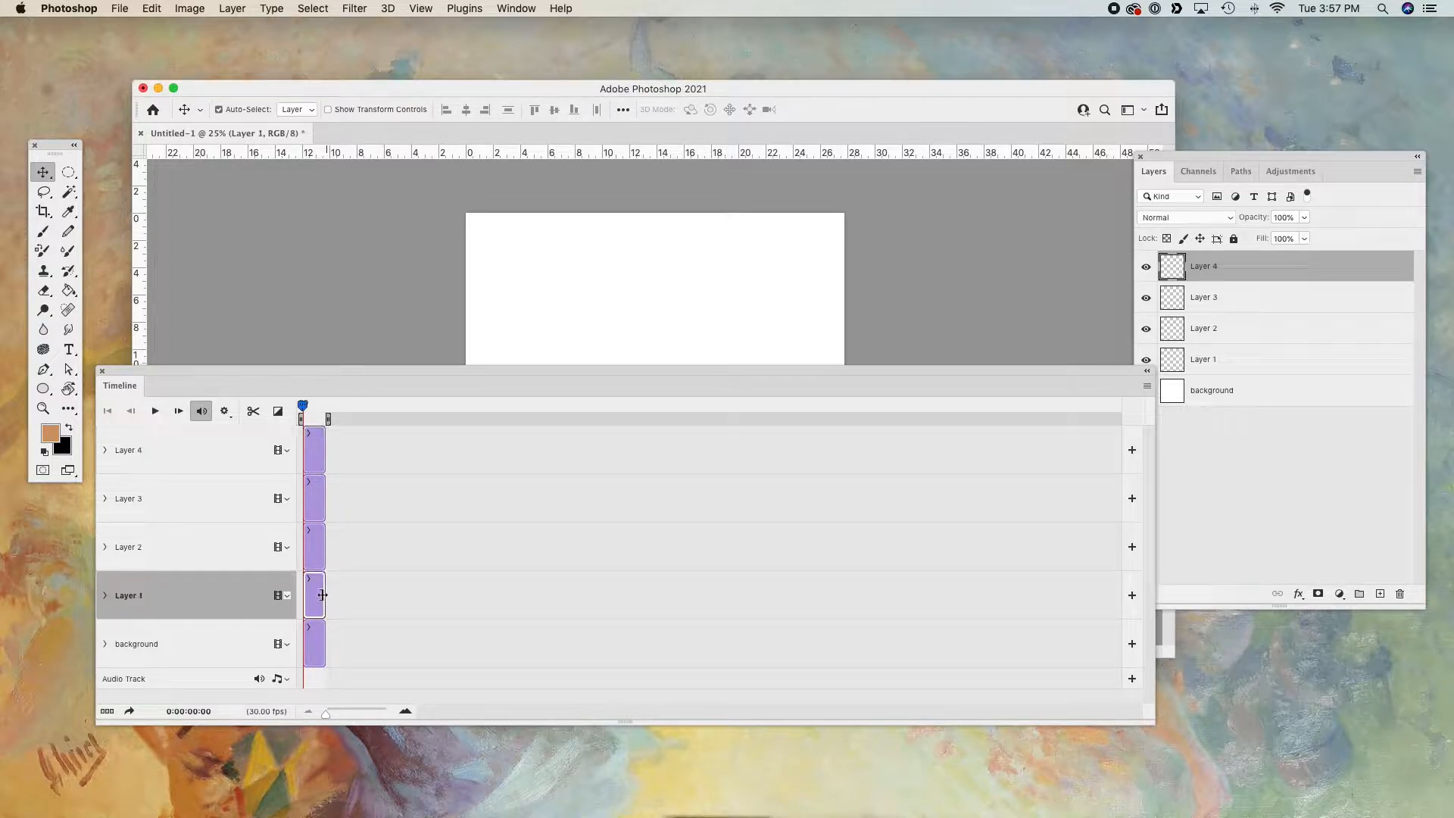
left_click_drag(324, 715, 346, 714)
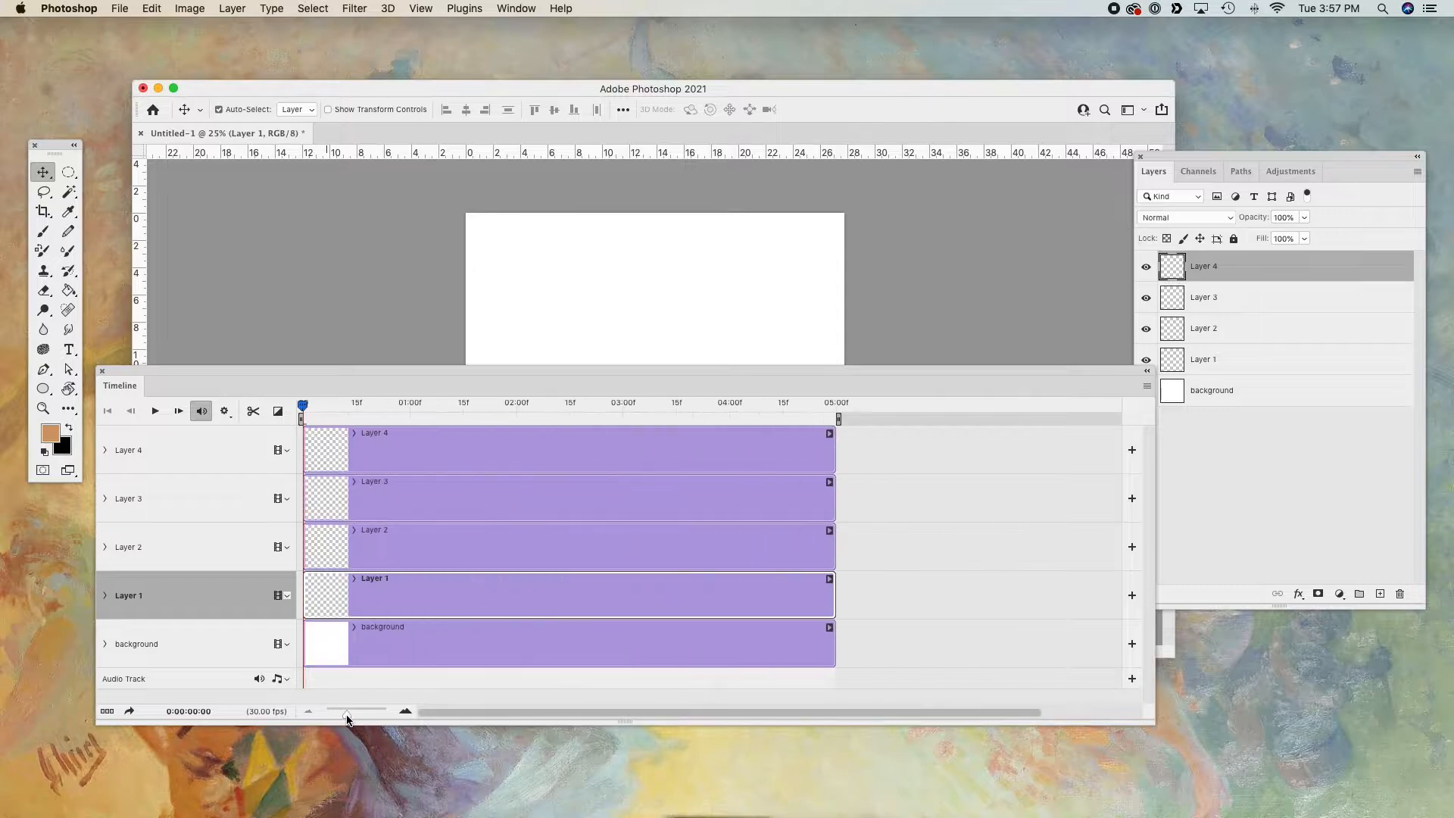
left_click(766, 545)
left_click(773, 506, "shift")
left_click(769, 464, "shift")
left_click(777, 602, "shift")
left_click(832, 636)
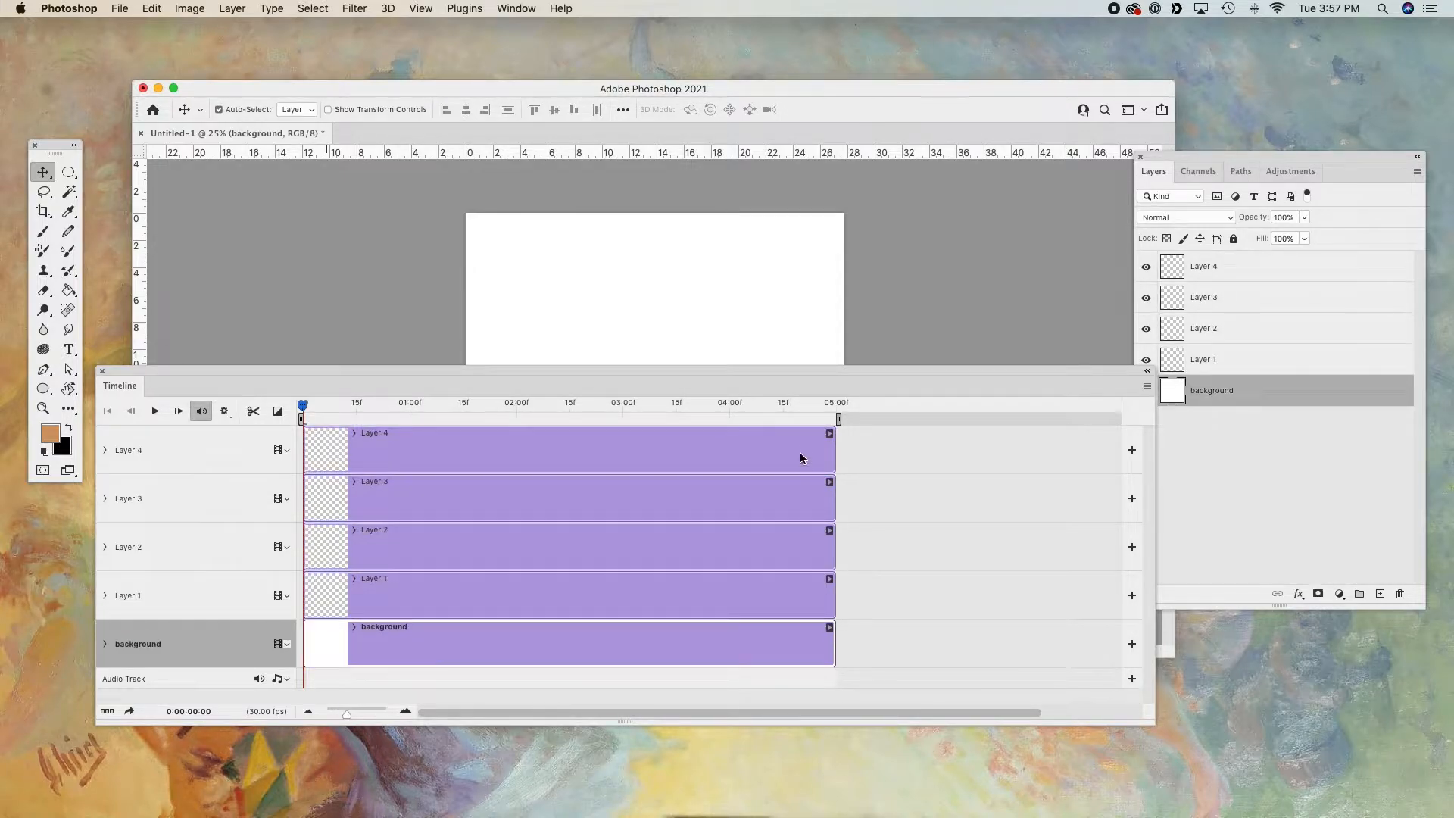
left_click(799, 455, "shift")
left_click(831, 598)
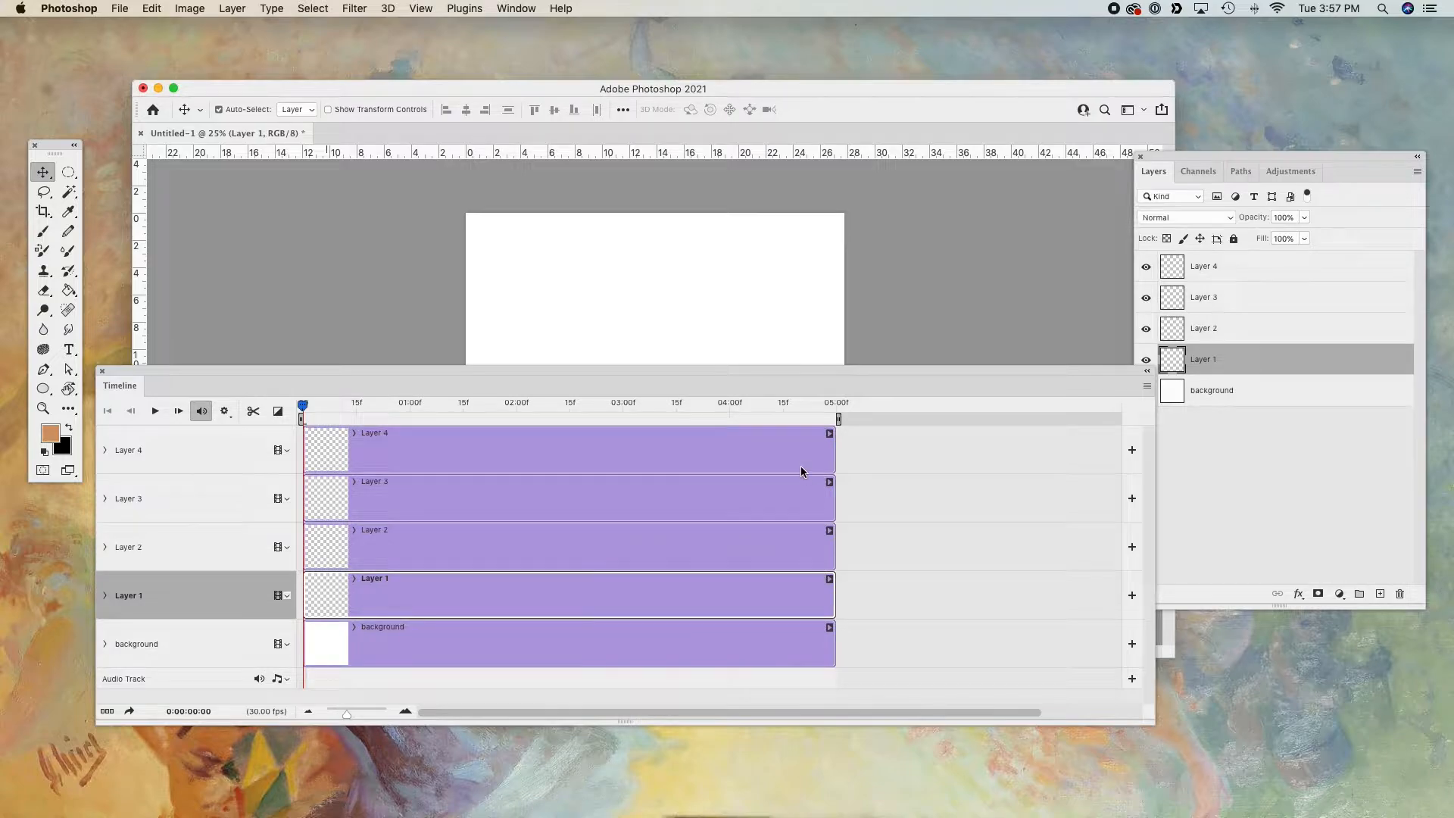
left_click(801, 470, "shift")
- Trim the clips of Layer 1, Layer 2, Layer 3 and Layer 4 to about five frames each
left_click_drag(834, 605, 317, 594)
left_click(808, 541)
left_click(785, 478, "shift")
left_click(797, 448, "shift")
left_click(831, 502, "shift")
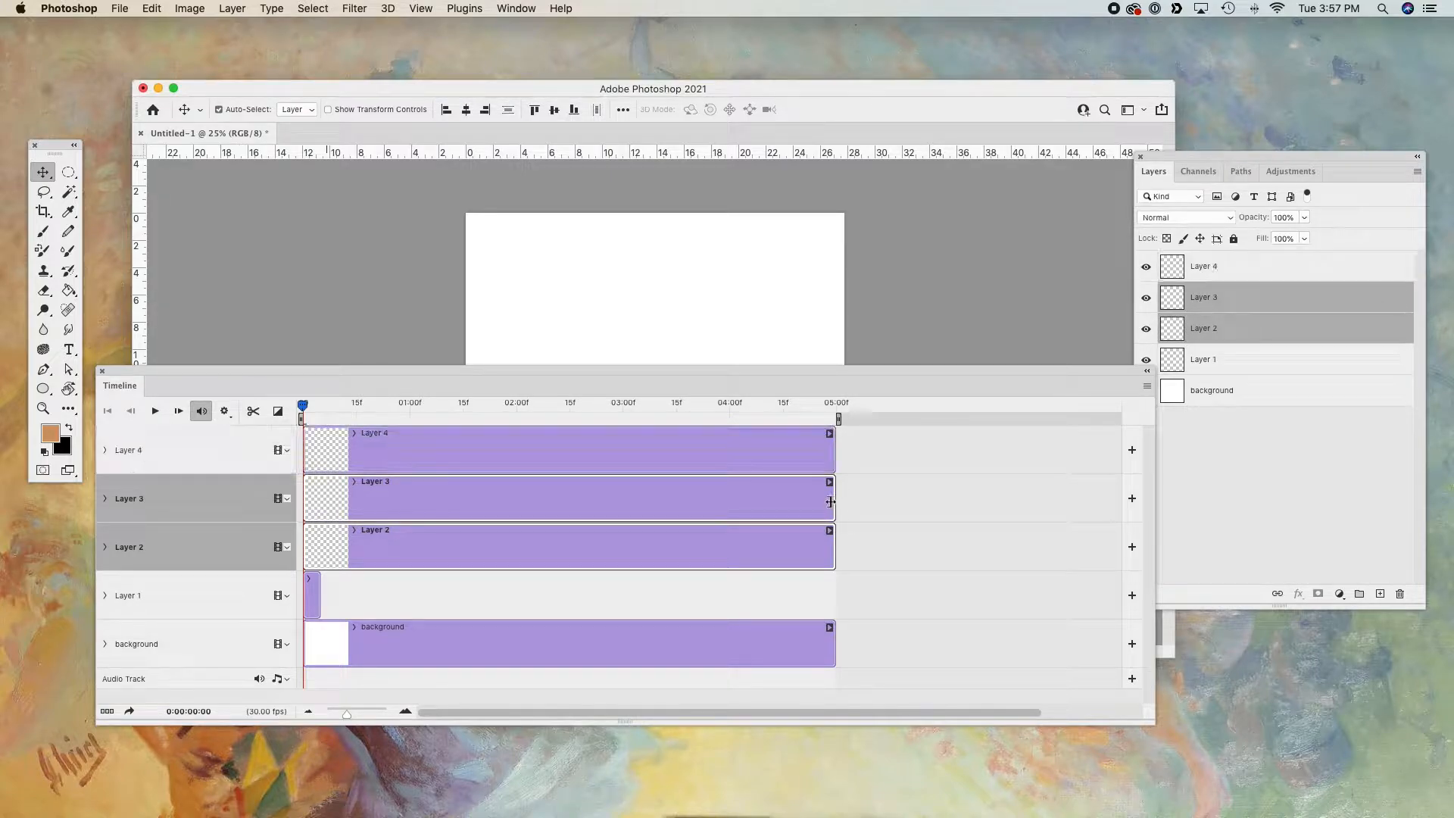
left_click_drag(826, 500, 312, 504)
left_click_drag(833, 546, 312, 546)
left_click_drag(839, 459, 313, 461)
left_click_drag(347, 715, 377, 716)
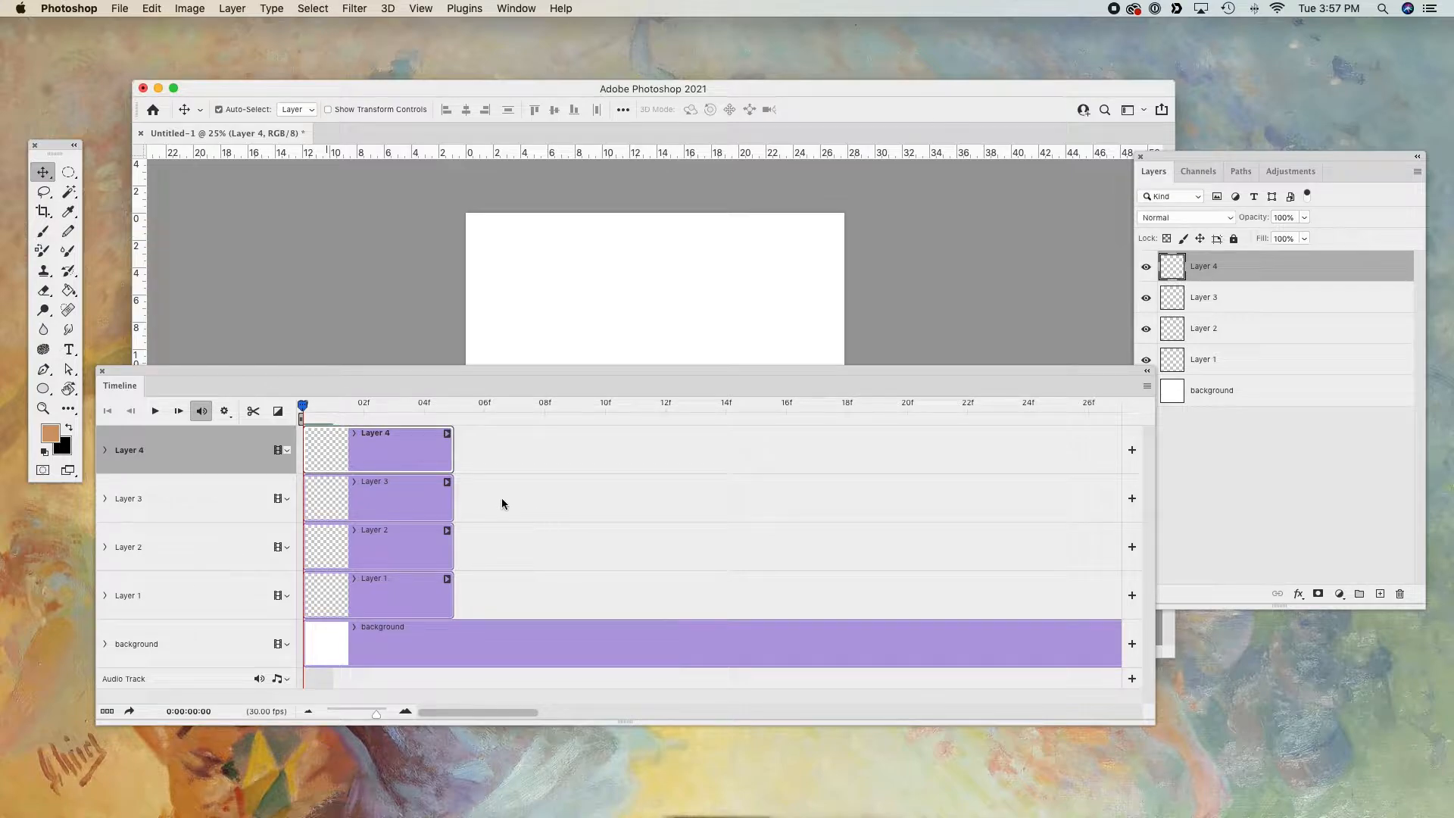
- Trim the Layer 1 clip to end at 02f and make the Layer 2 clip run from 02f to 04f
left_click(438, 589)
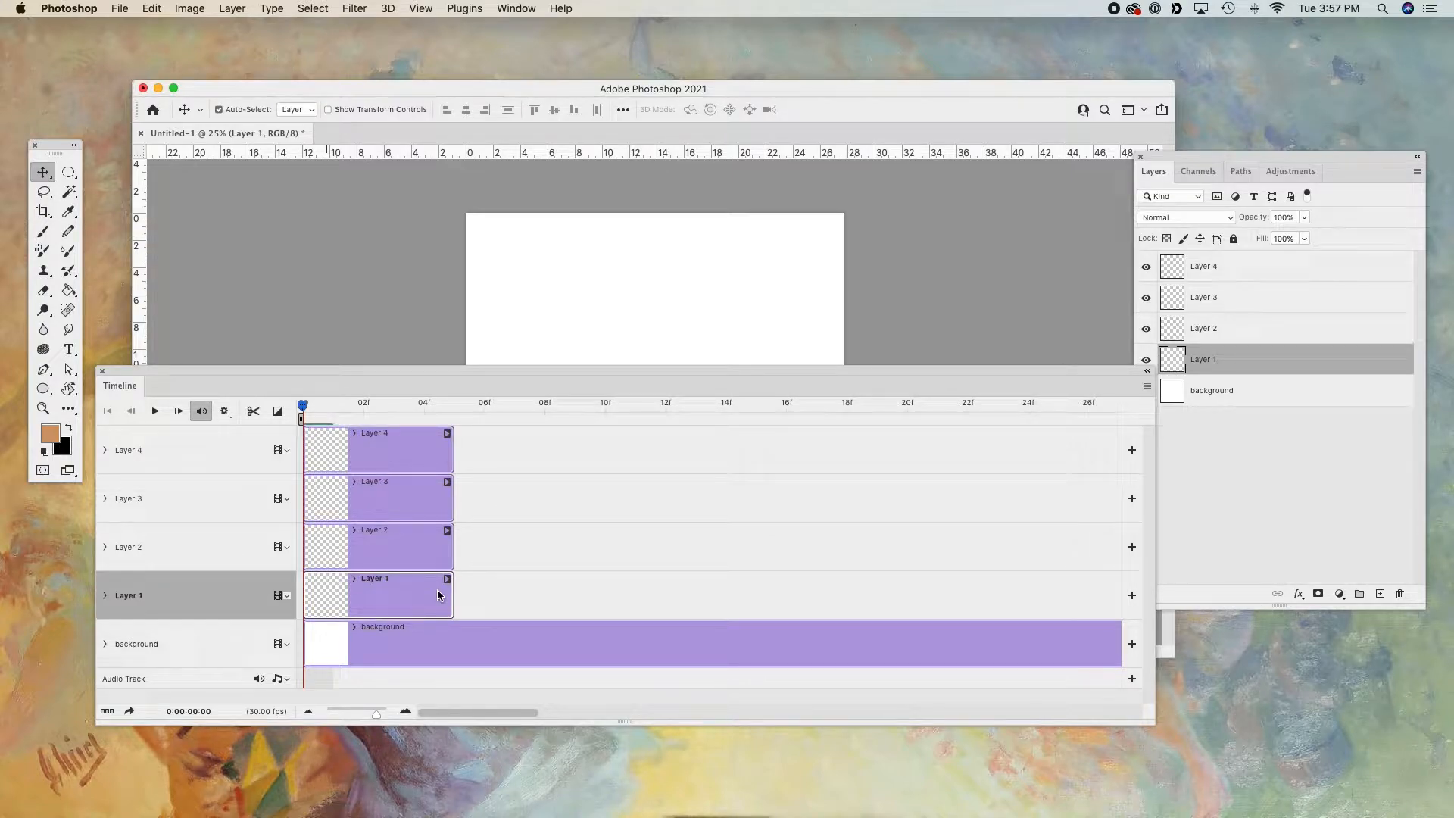
left_click_drag(452, 595, 375, 596)
left_click(443, 546)
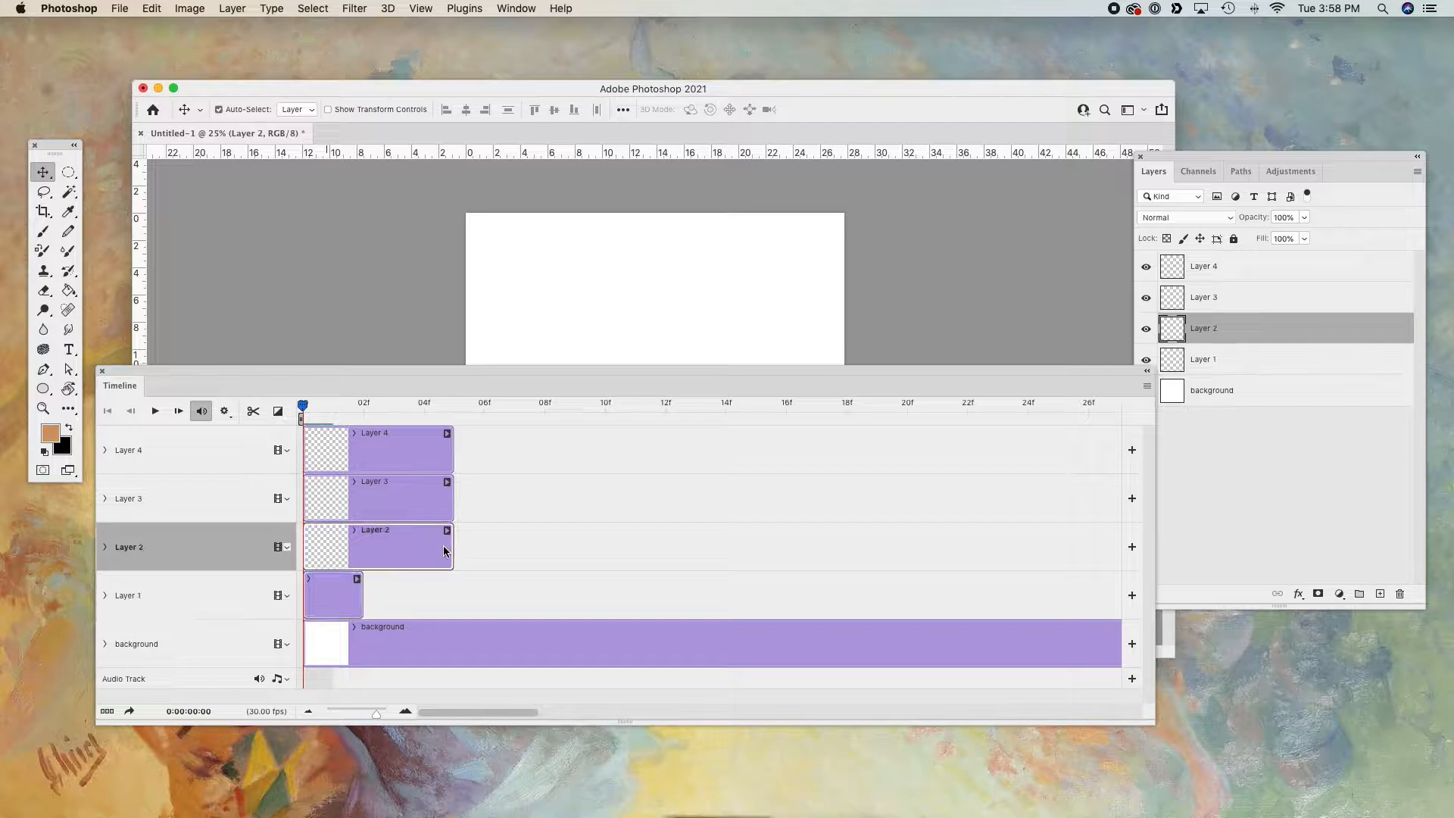
mouse_move(395, 551)
left_mouse_down()
mouse_move(444, 545)
mouse_move(367, 545)
mouse_move(401, 547)
left_mouse_up()
left_click(351, 601)
left_click_drag(363, 602, 423, 555)
- Make the Layer 3 clip run from 04f to 06f and the Layer 4 clip from 06f to 08f
left_click_drag(570, 507, 483, 505)
left_click_drag(362, 444, 543, 445)
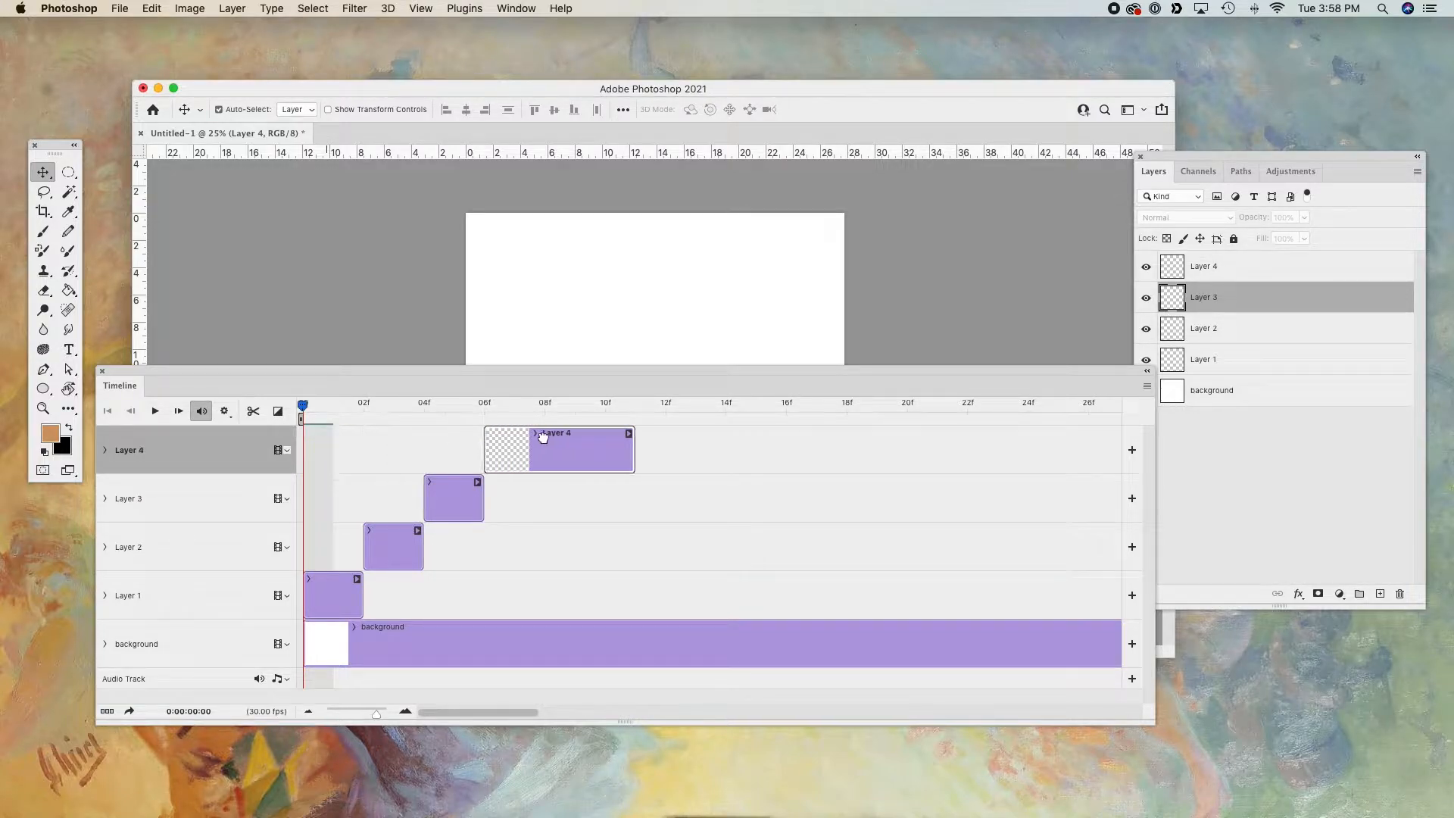
left_click_drag(633, 464, 543, 465)
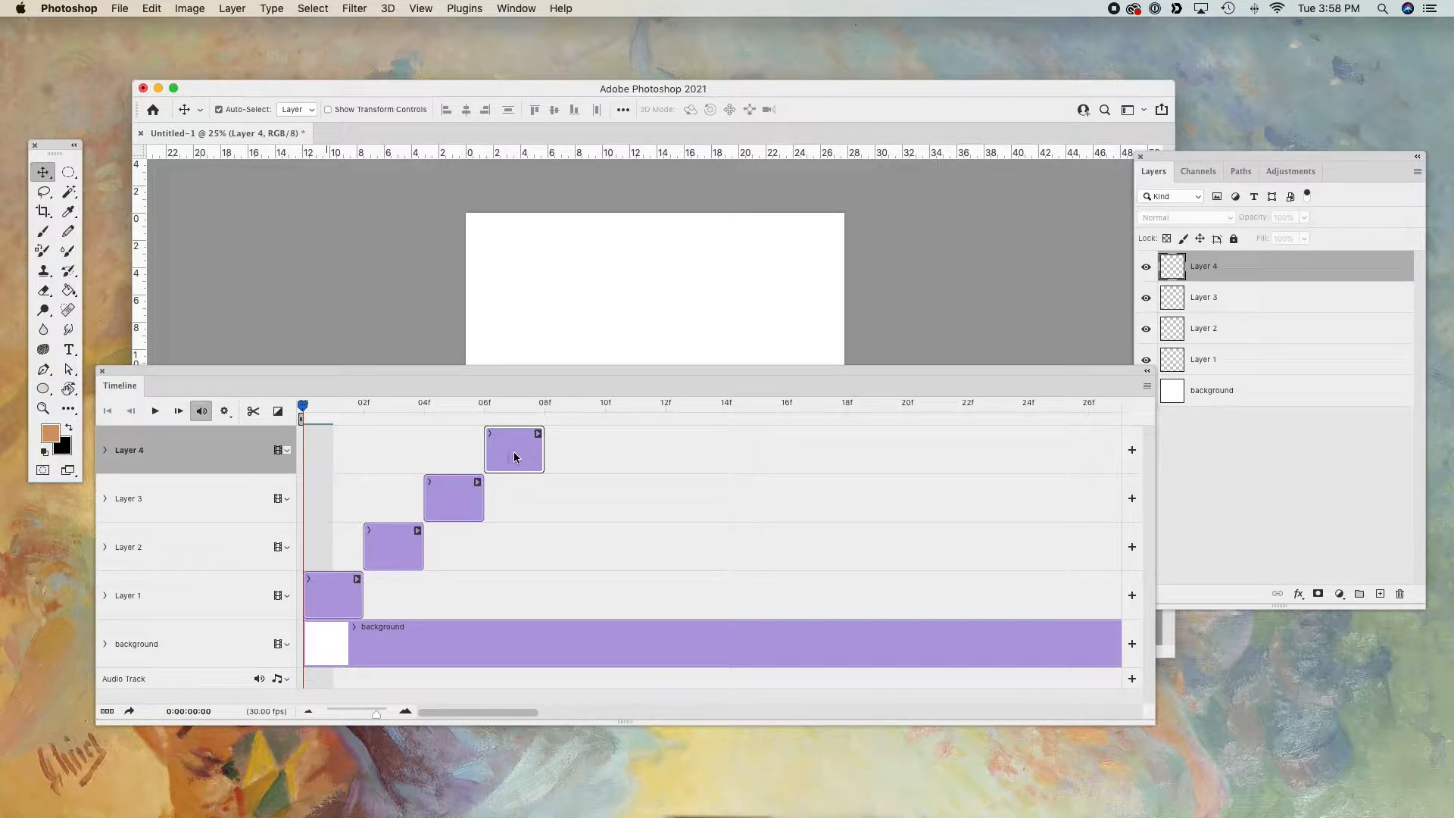
- Add a new layer above Layer 4 and start its timeline clip at 08f, directly after the Layer 4 clip
left_click(1380, 594)
left_click_drag(503, 450, 741, 455)
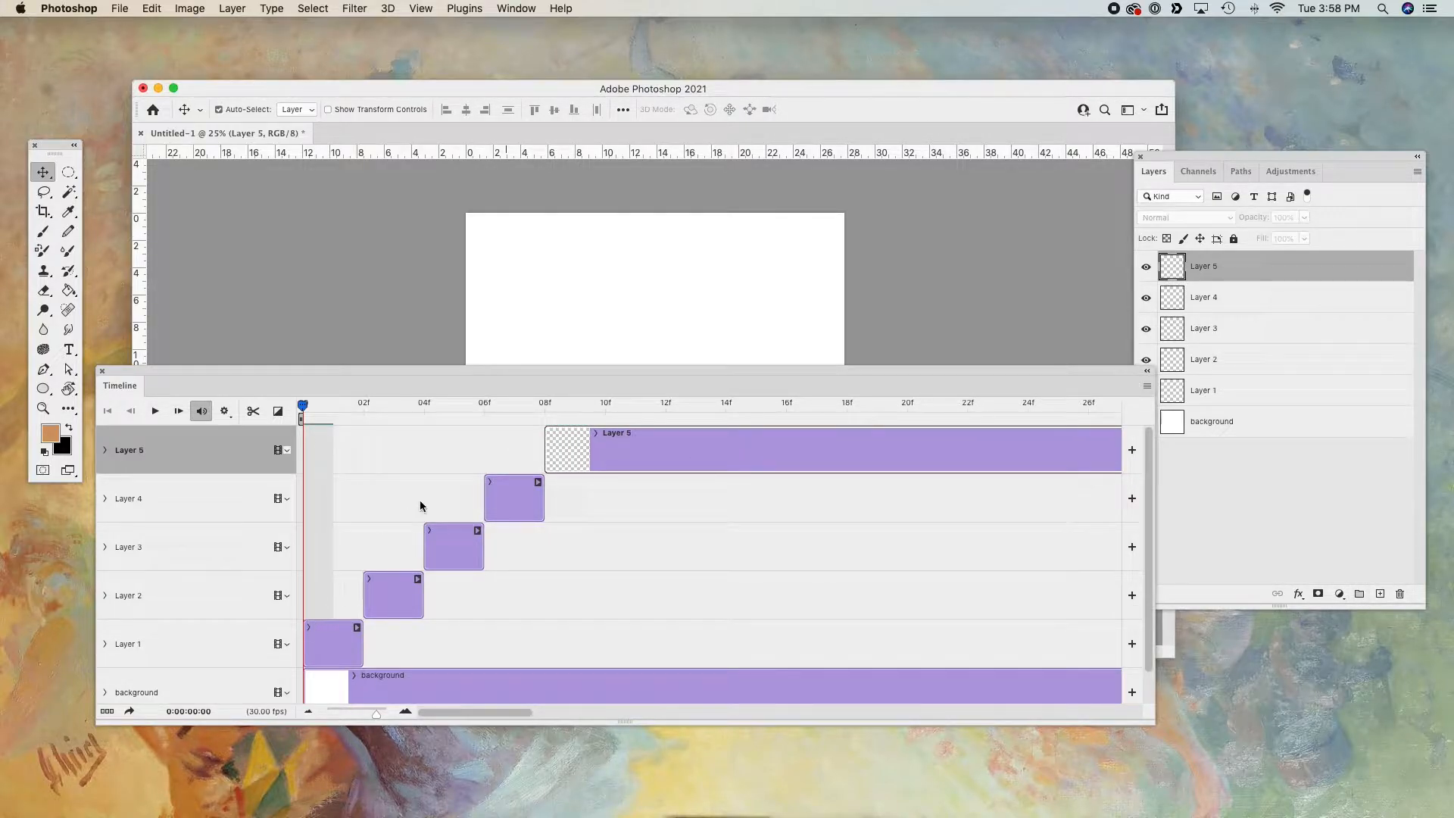
left_click(345, 642)
right_click(345, 642)
left_click(584, 640)
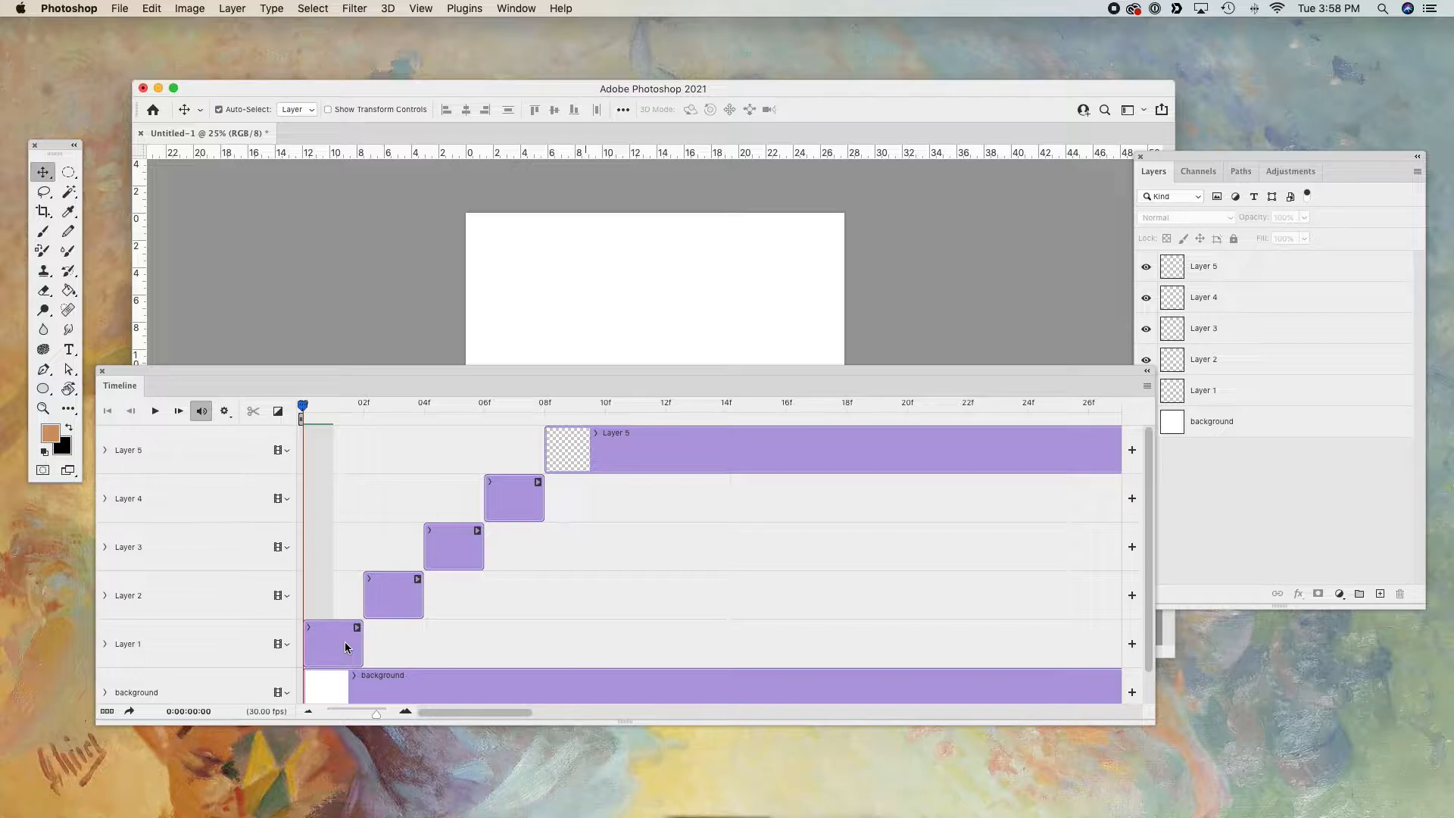
mouse_move(362, 649)
left_mouse_down()
mouse_move(328, 650)
mouse_move(370, 648)
left_mouse_up()
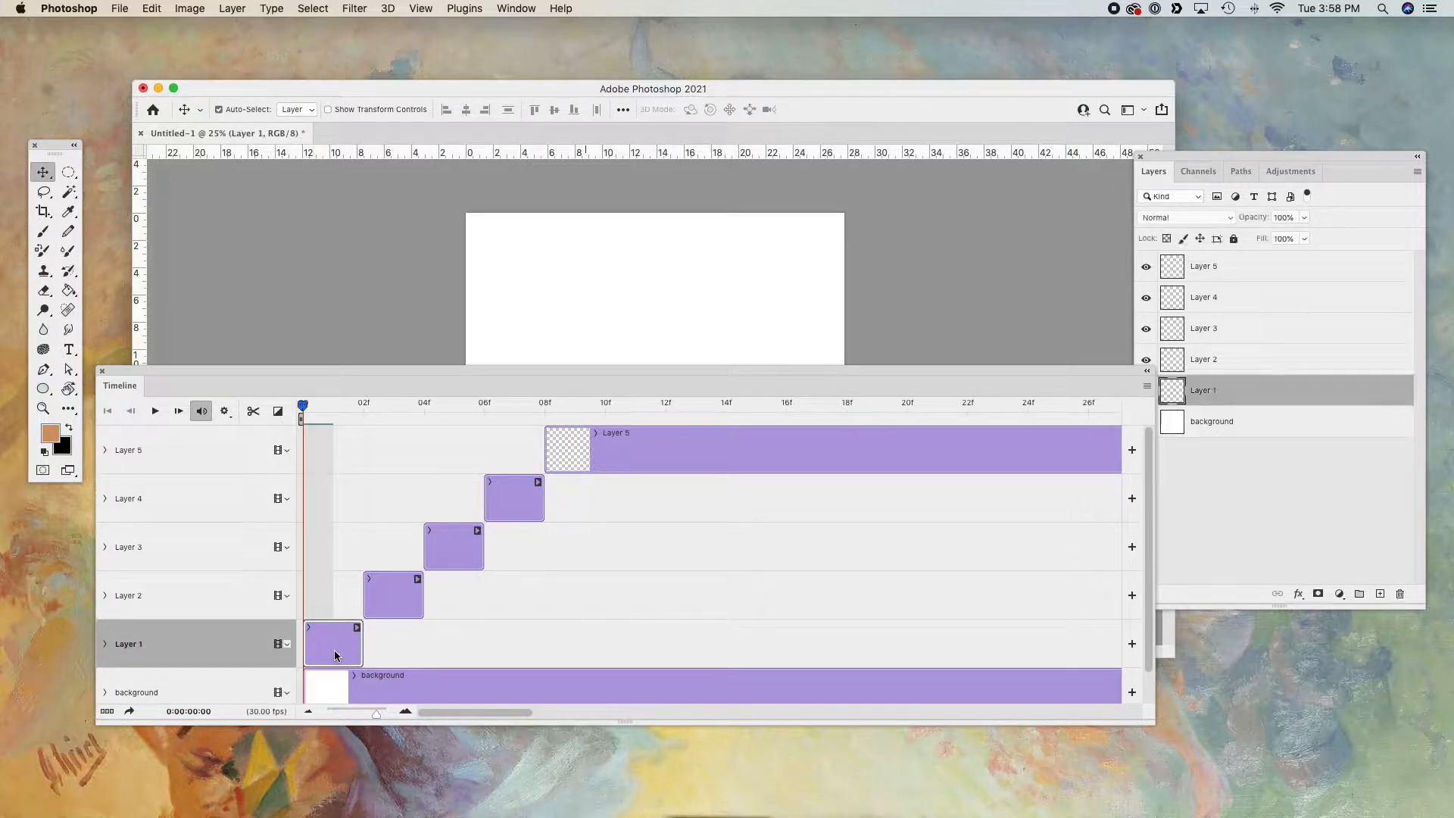
left_click(406, 603)
left_click(475, 562)
left_click(527, 506)
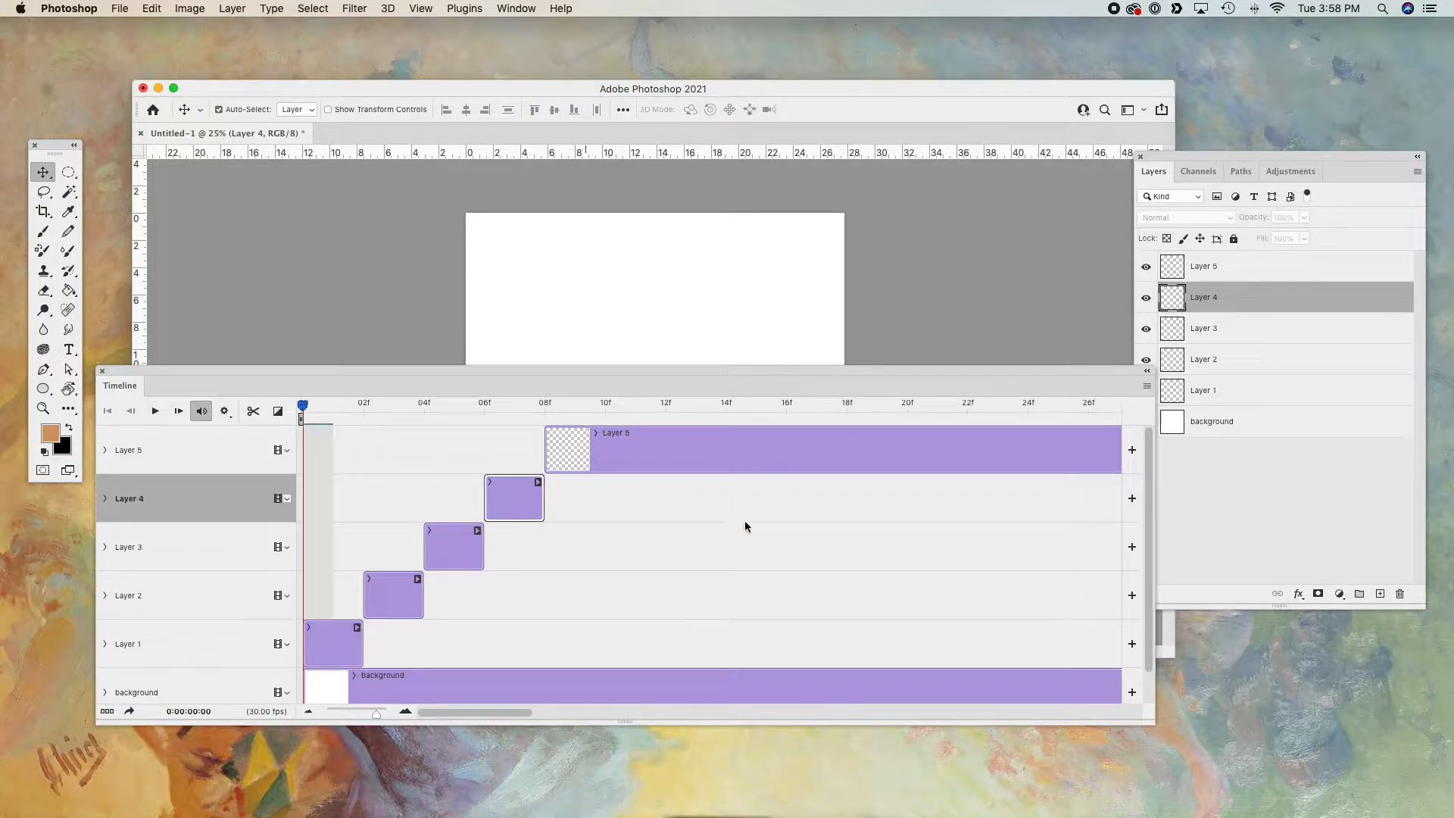
- Move the Timeline clear of the Layers panel so its options are reachable
left_click_drag(1044, 374, 1007, 370)
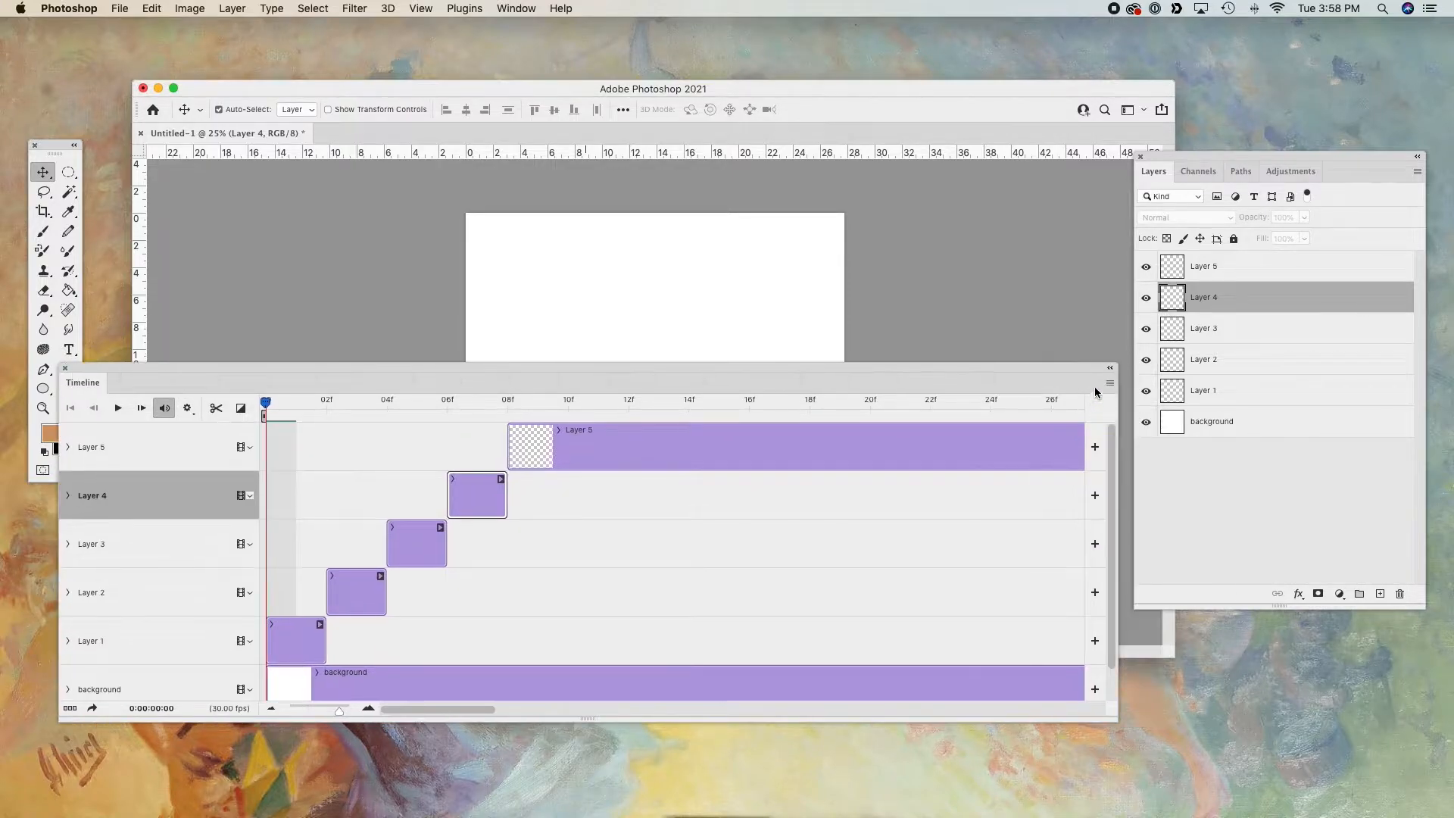
- Review the timeline's Onion Skin Options and accept them with their existing settings
left_click(1108, 384)
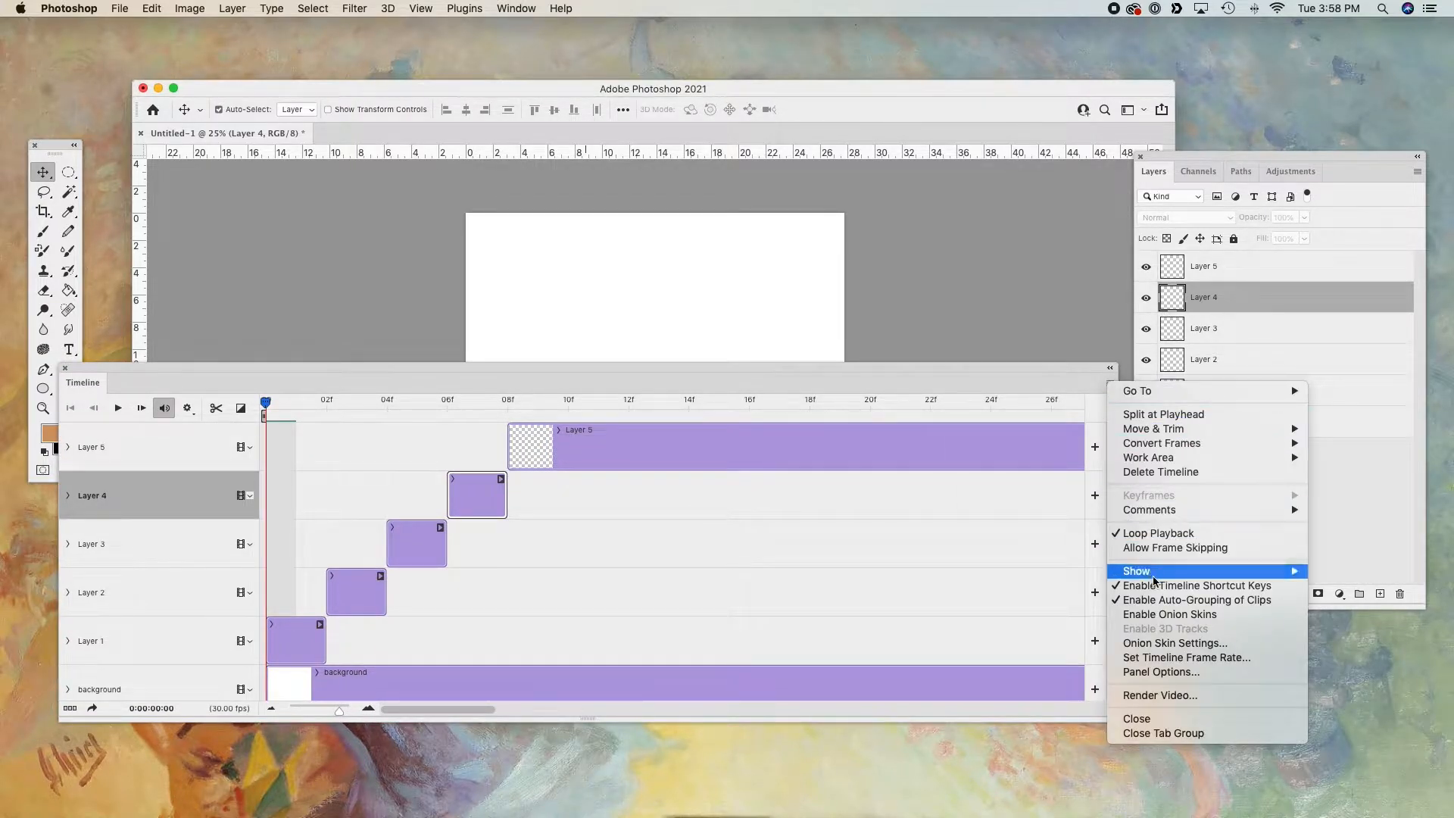
left_click(1164, 649)
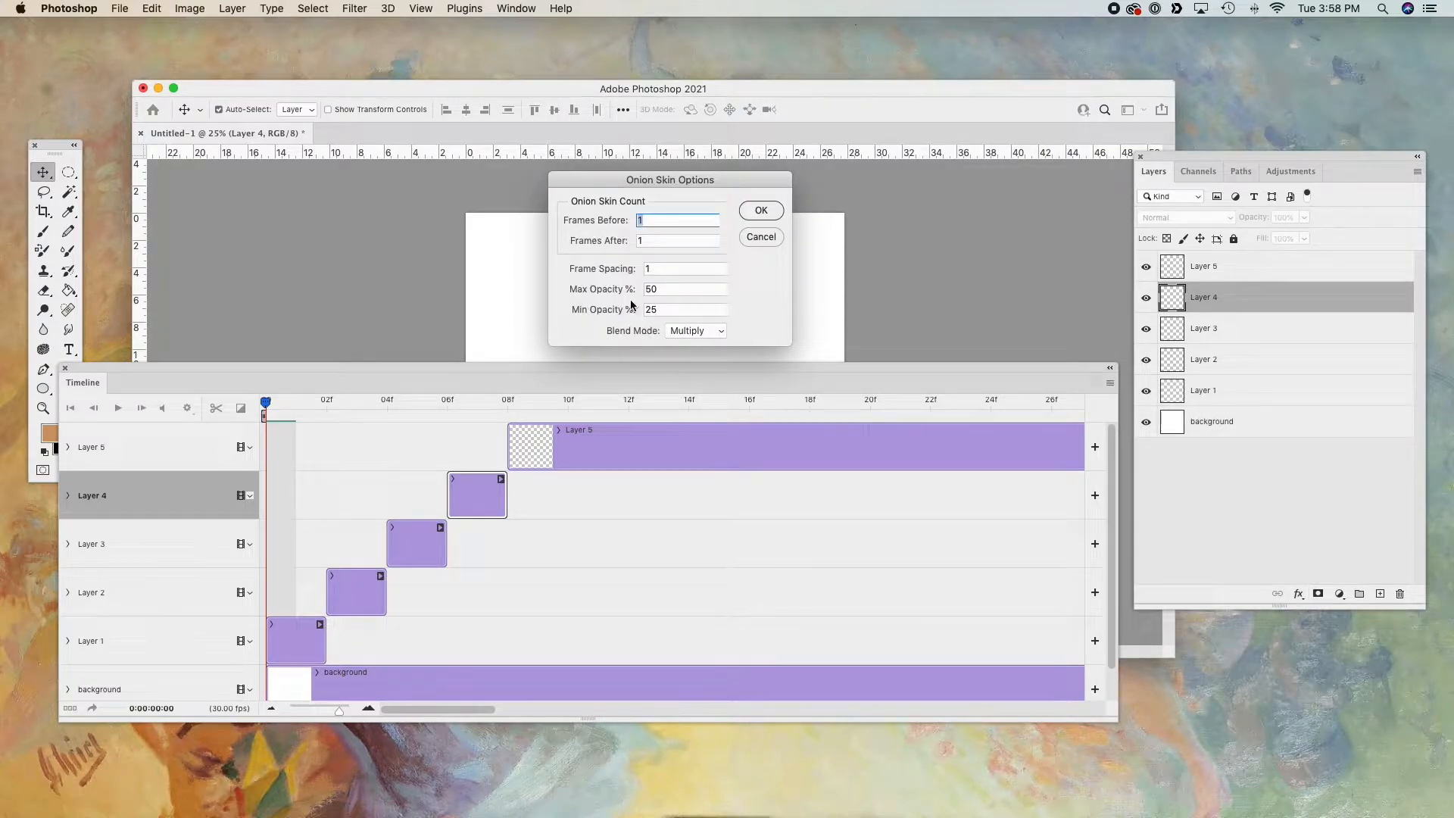
left_click_drag(645, 196, 642, 311)
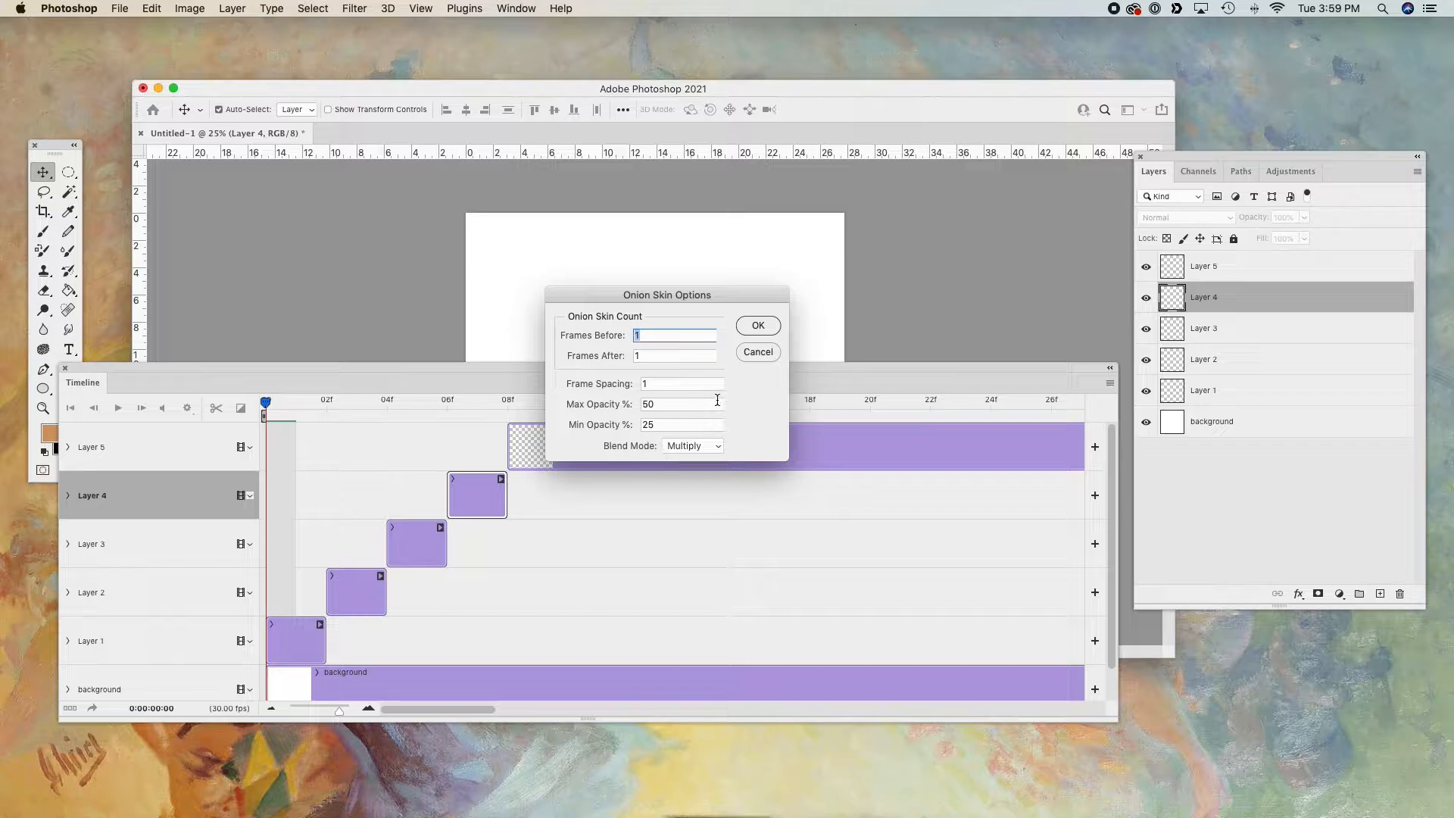
left_click(769, 326)
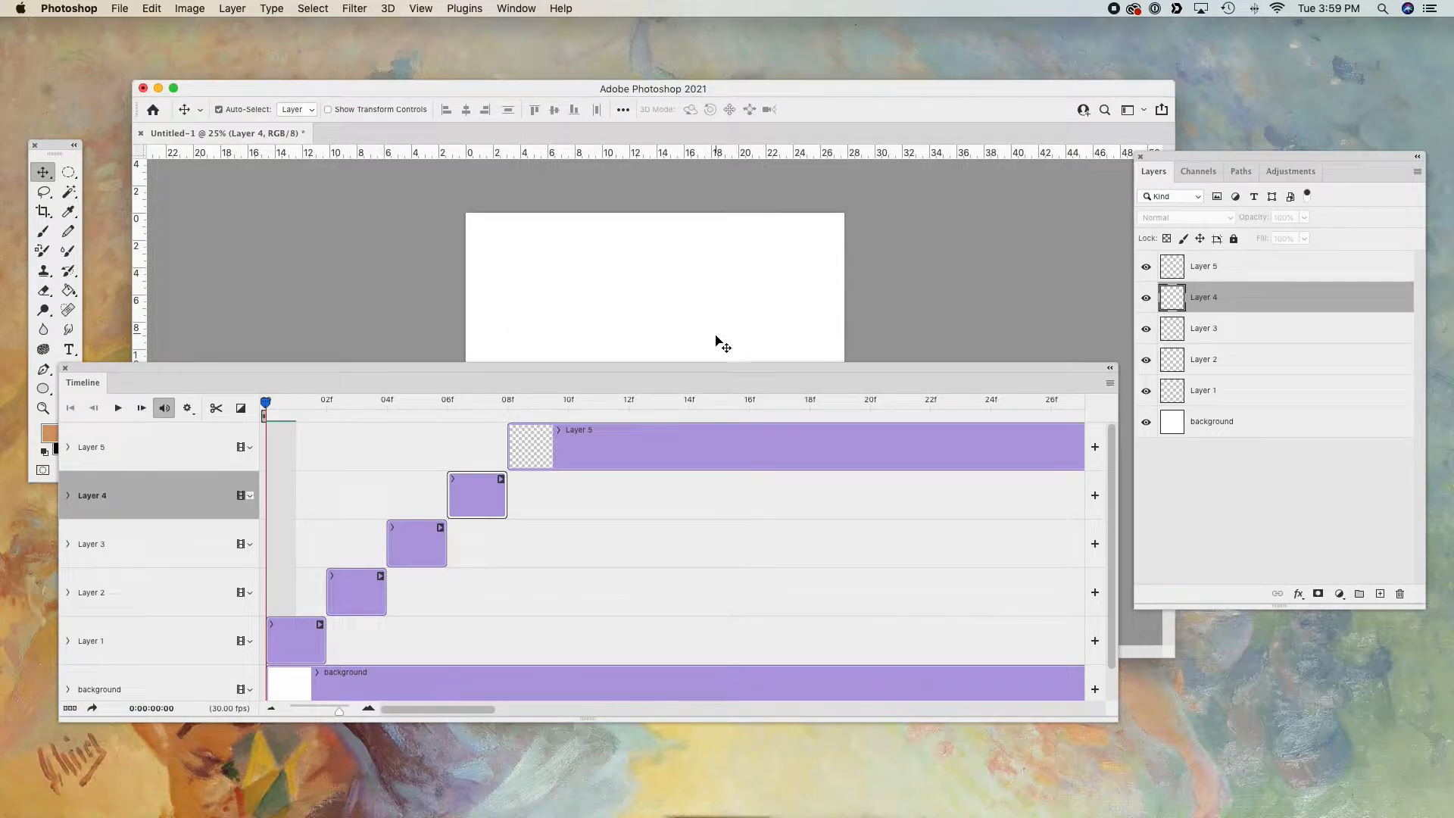
left_click_drag(707, 362, 725, 398)
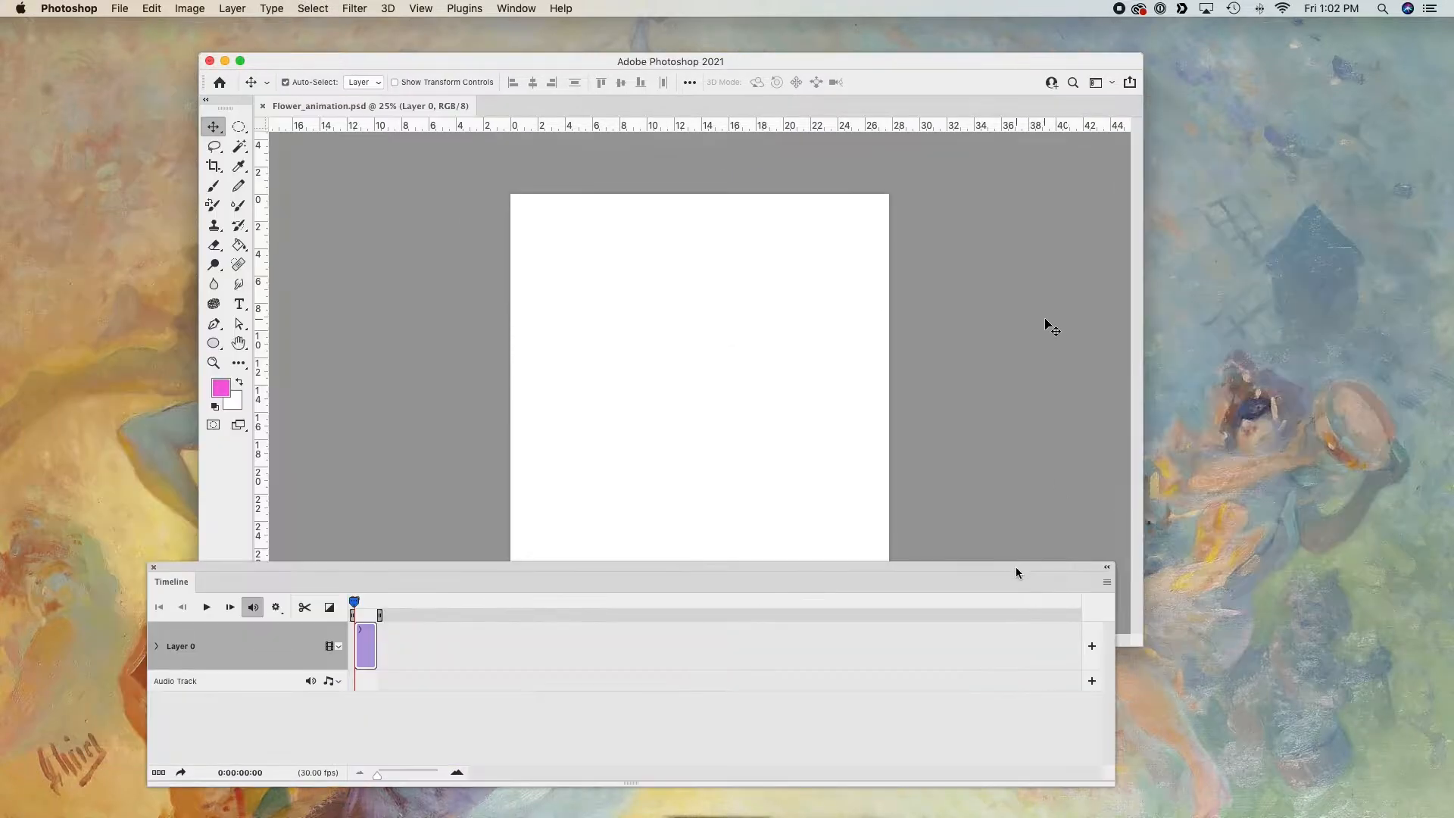
- Set the timeline frame rate of Flower_animation.psd to 24 fps
left_click_drag(1015, 568, 1035, 412)
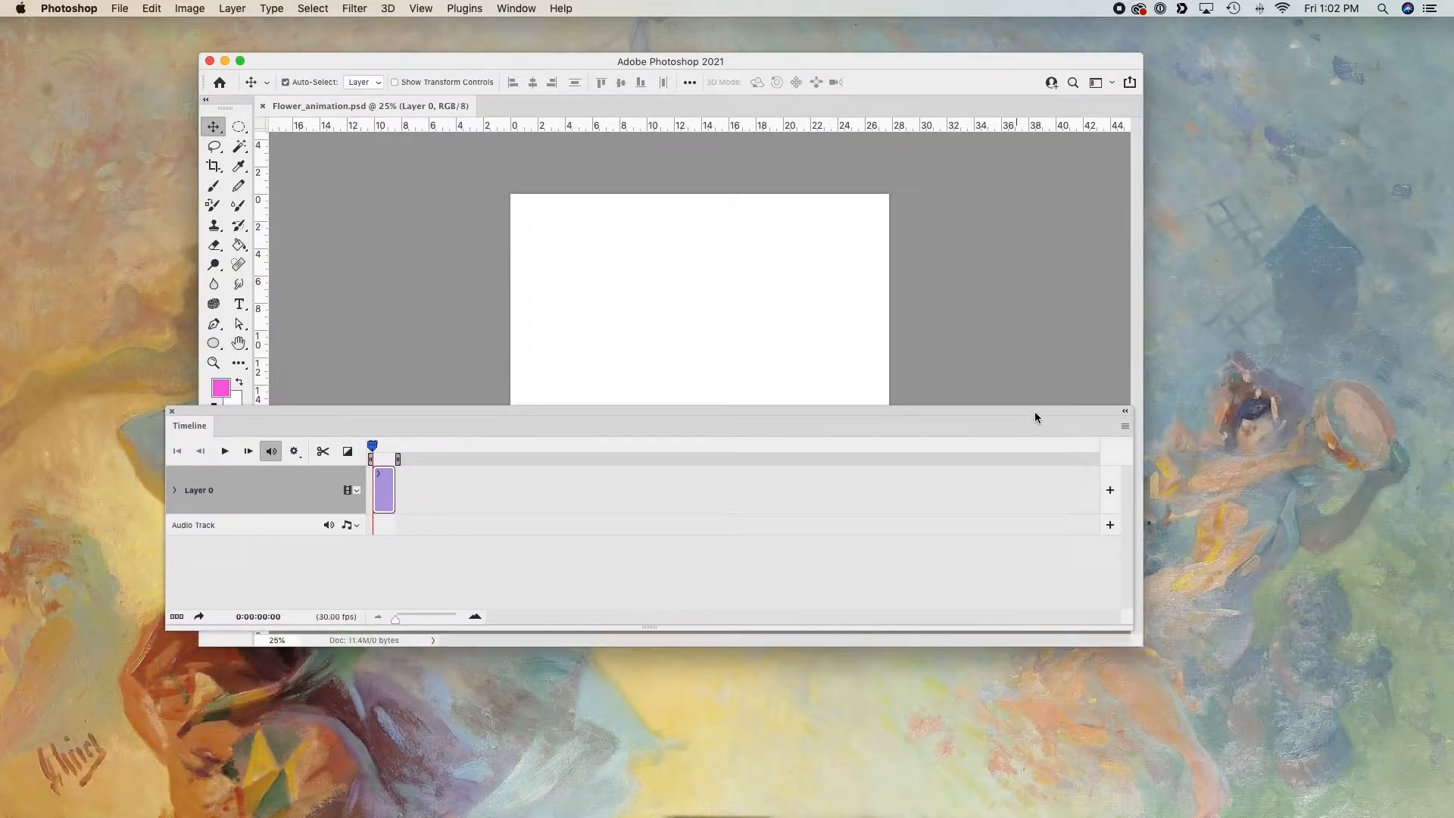
left_click(1125, 426)
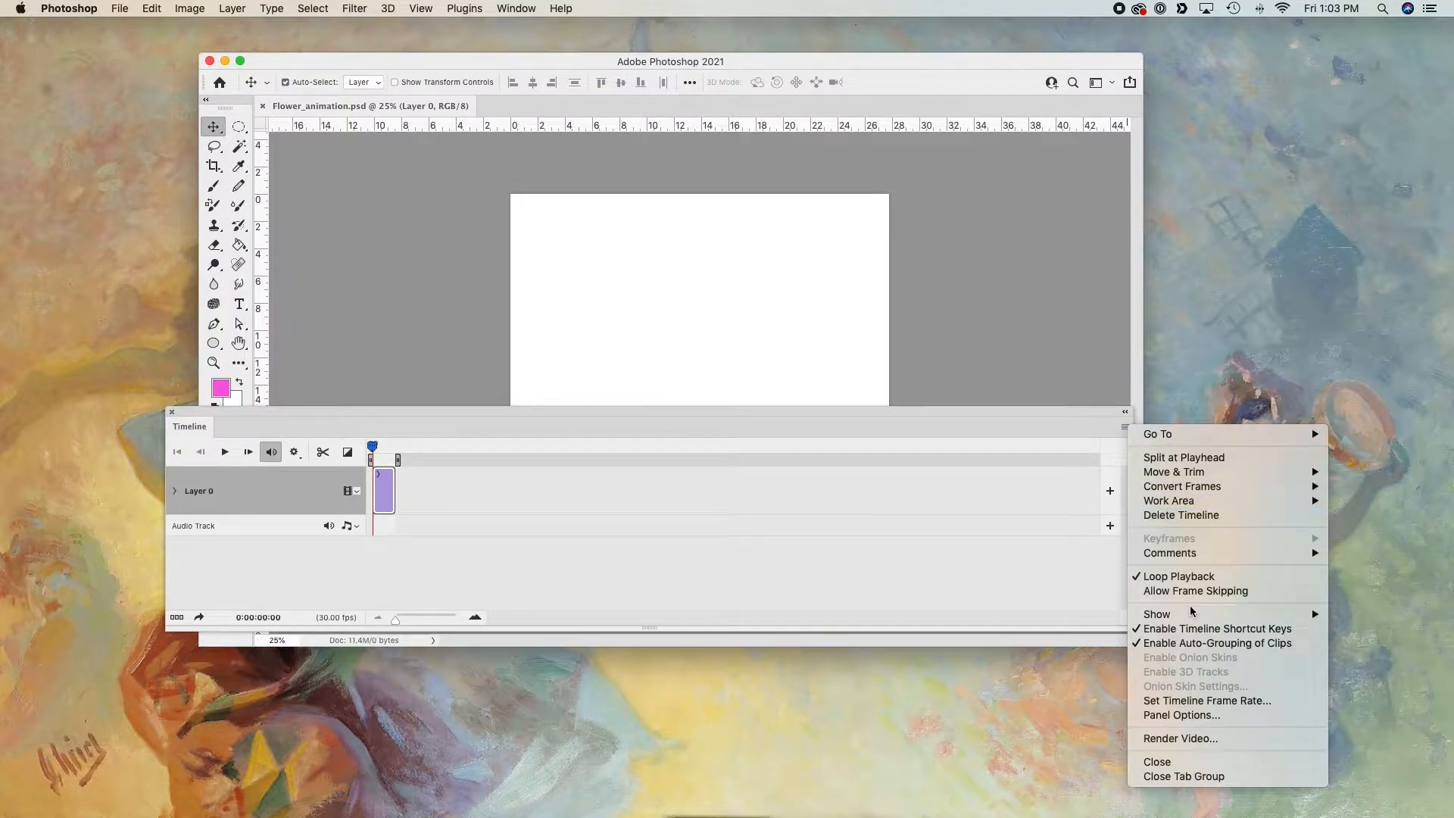
left_click(1228, 702)
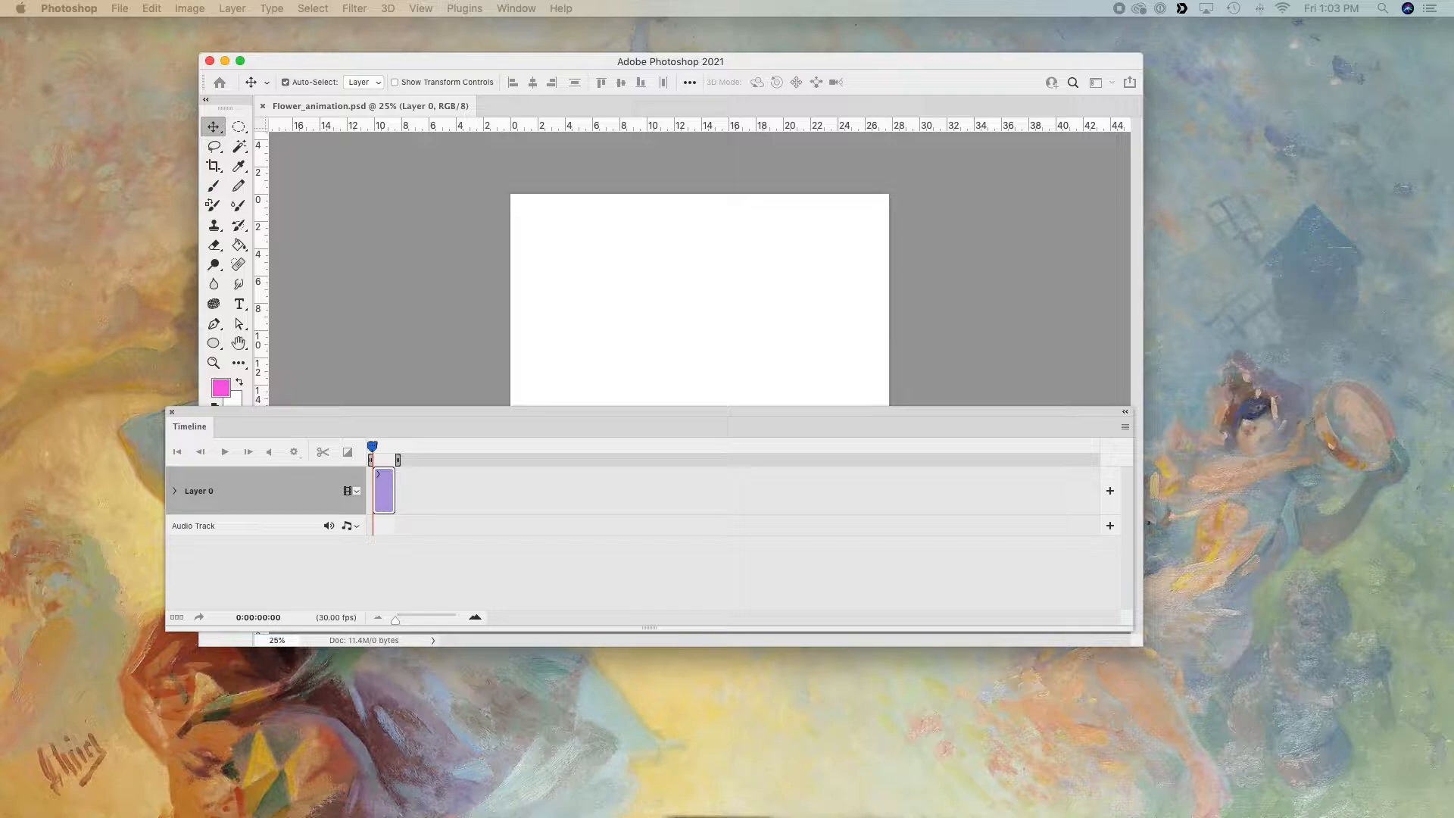
left_click_drag(682, 133, 746, 539)
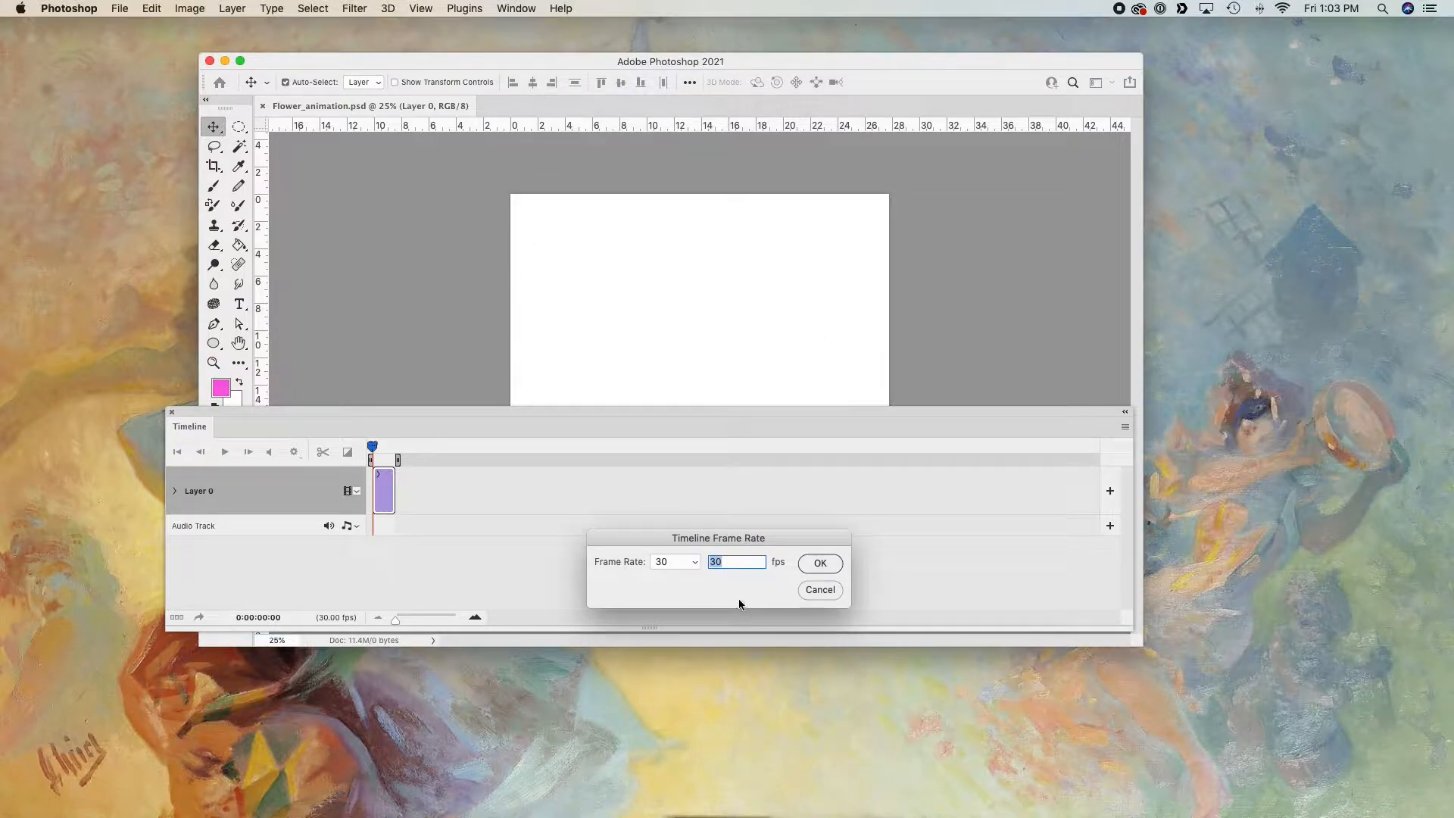
left_click(674, 561)
left_click(663, 563)
left_click(666, 561)
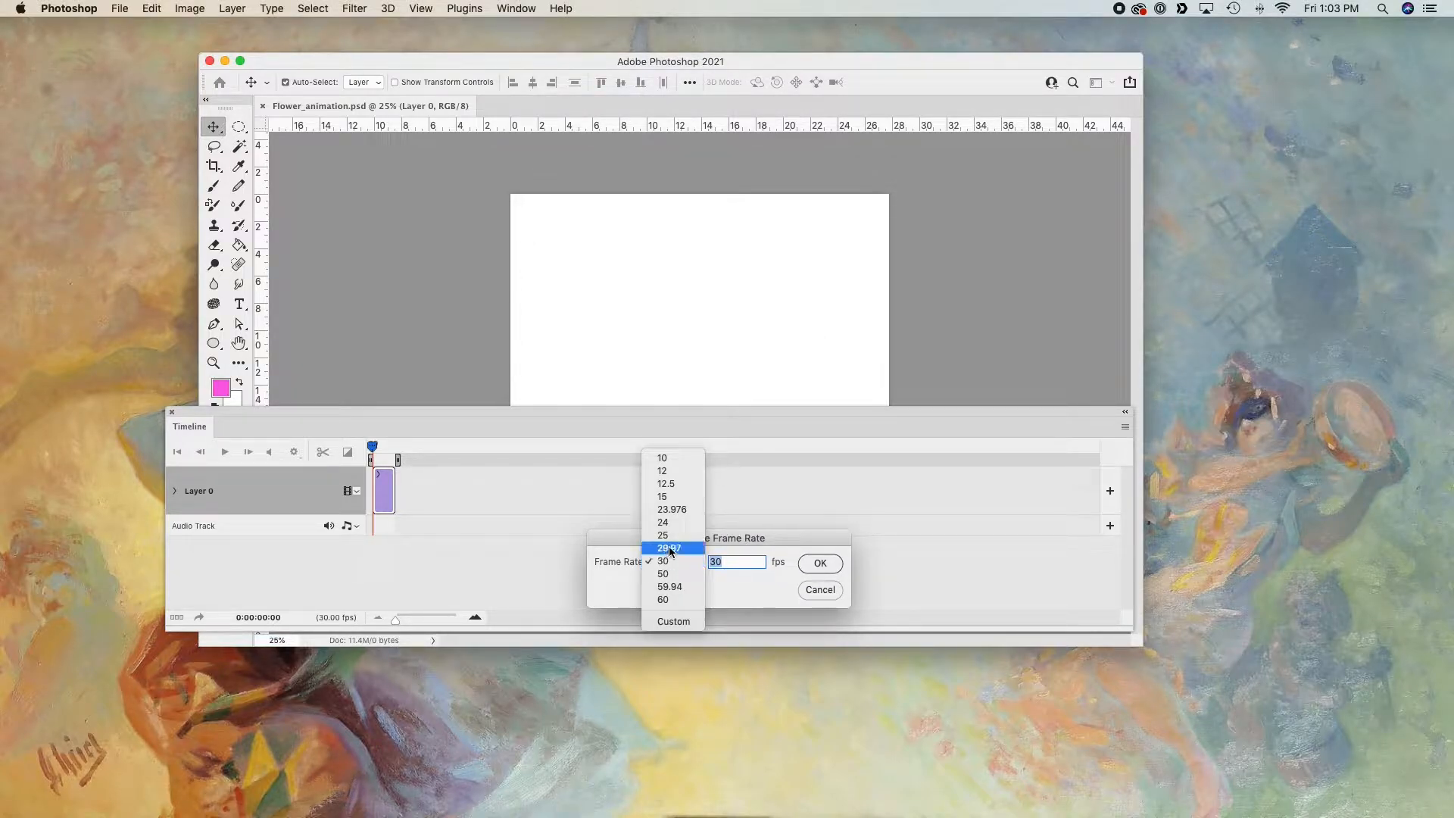
left_click(667, 521)
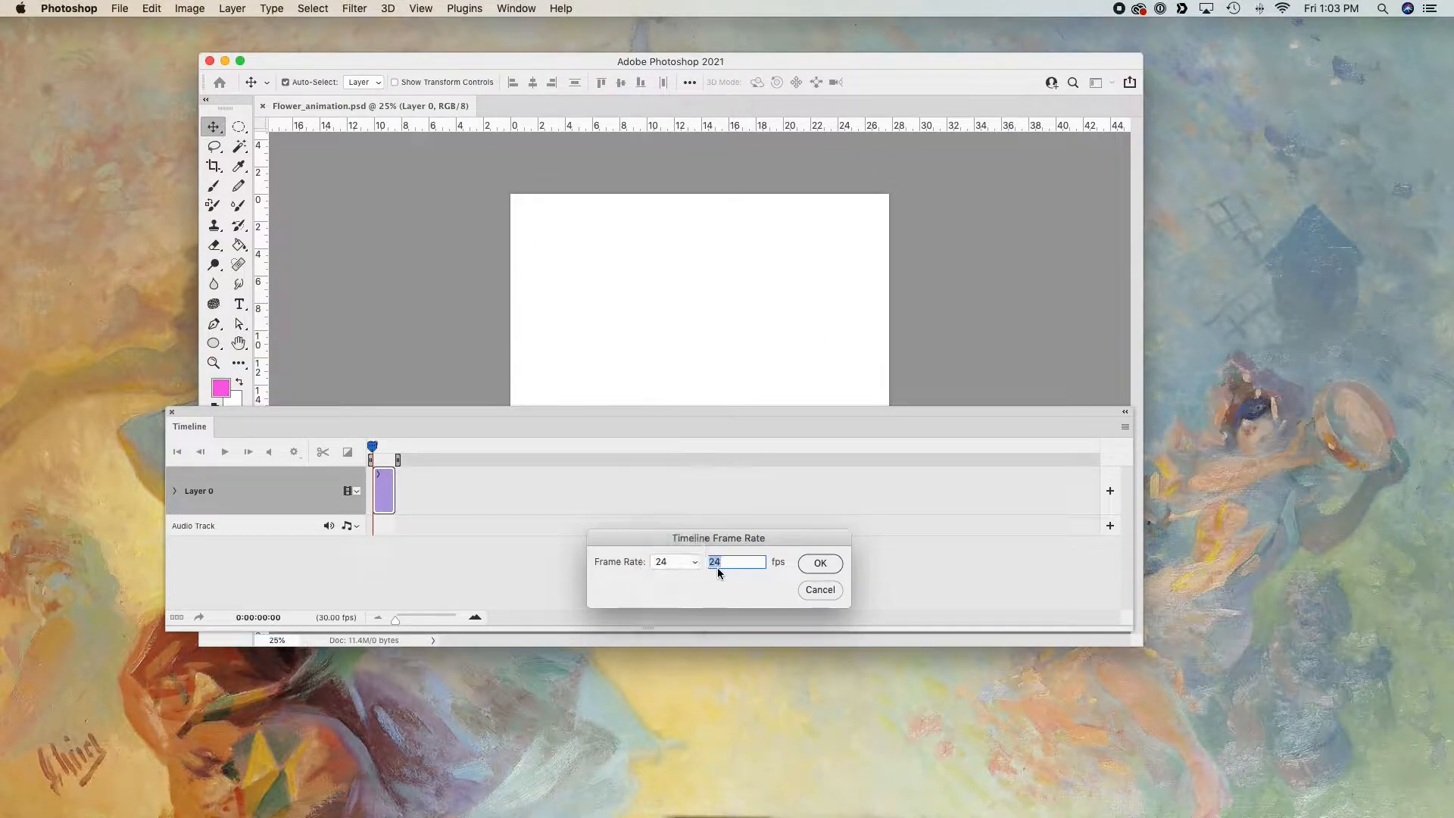
left_click(819, 564)
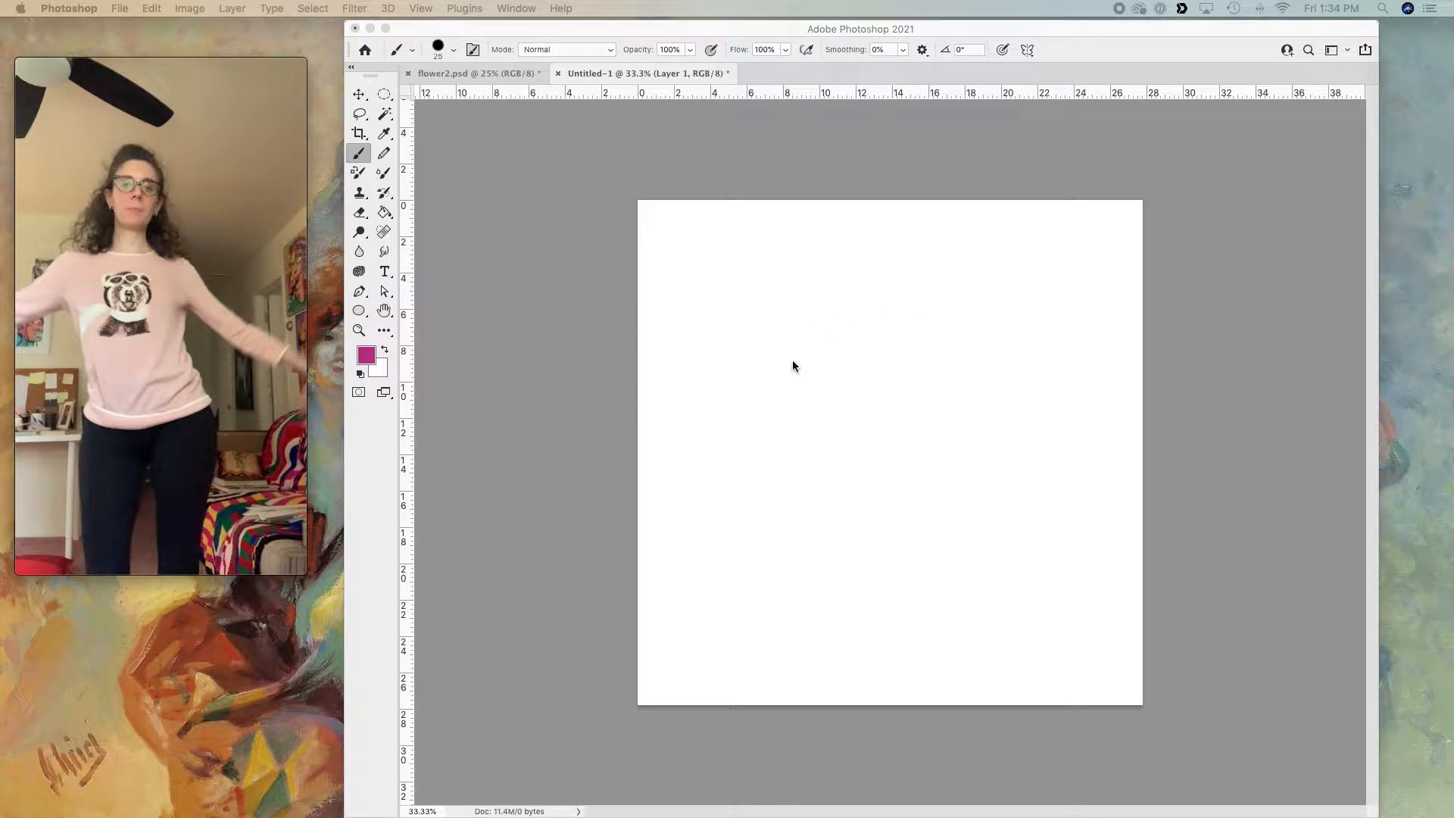
- Move the Timeline down off the canvas and cue the IMG_2811.MOV reference video in QuickTime Player to the first pose with arms spread
left_click(820, 177)
left_click_drag(859, 563, 847, 716)
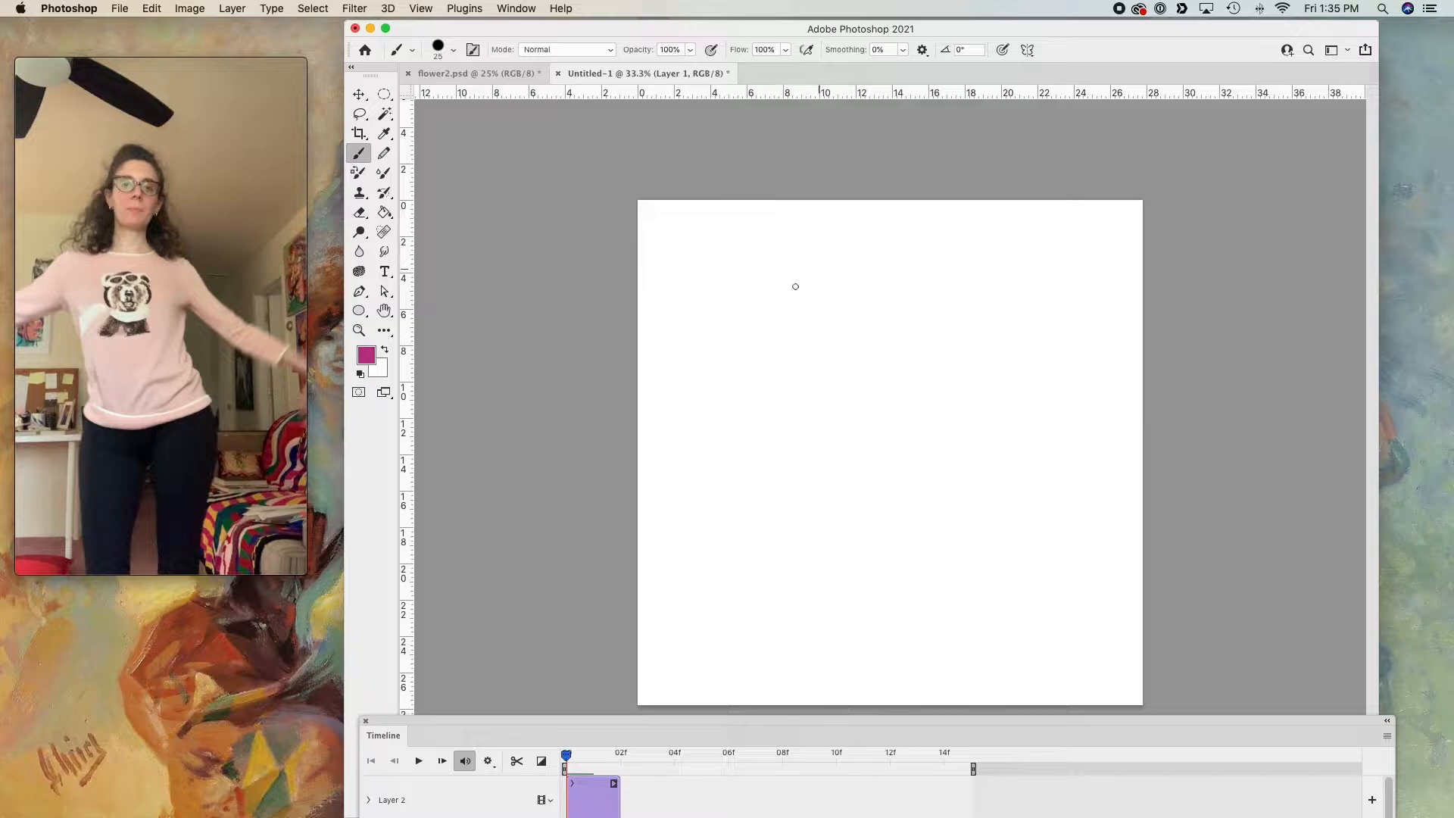
left_click_drag(262, 66, 267, 66)
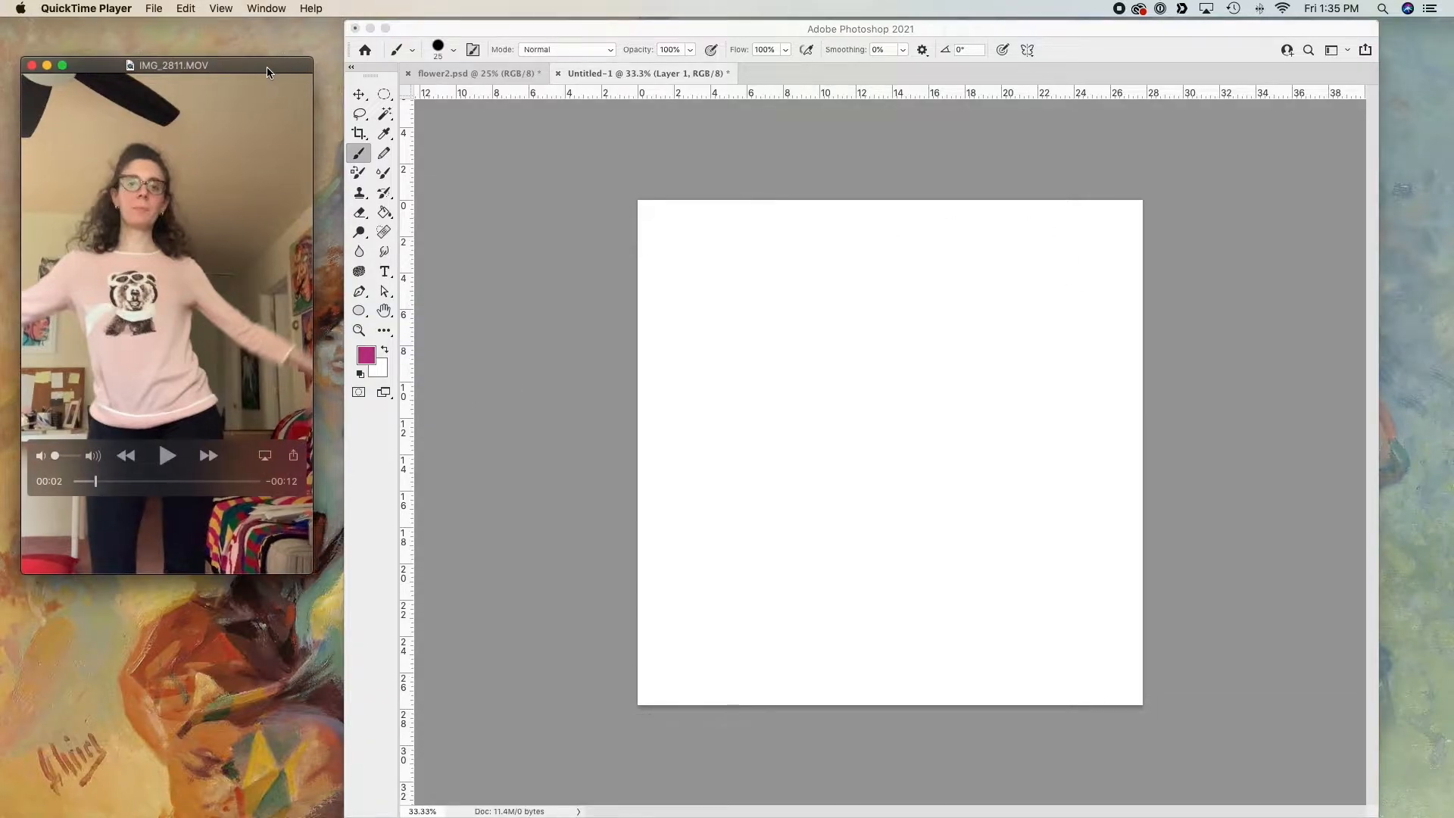
left_click(96, 483)
left_click_drag(96, 484, 93, 479)
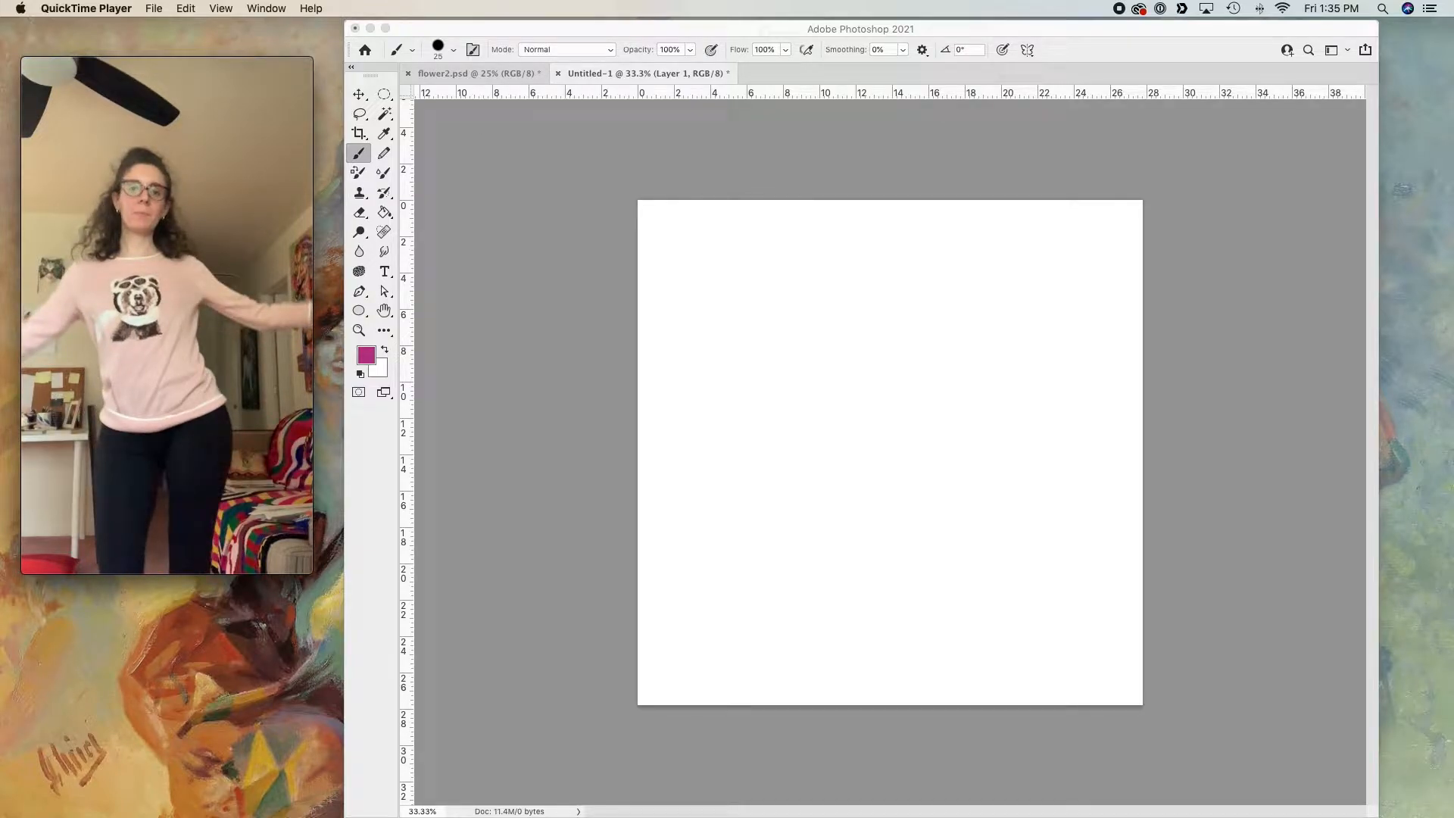
- Return to Photoshop, reduce the brush size to 15 and draw the pose's S-shaped line of action on Layer 1
left_click(746, 178)
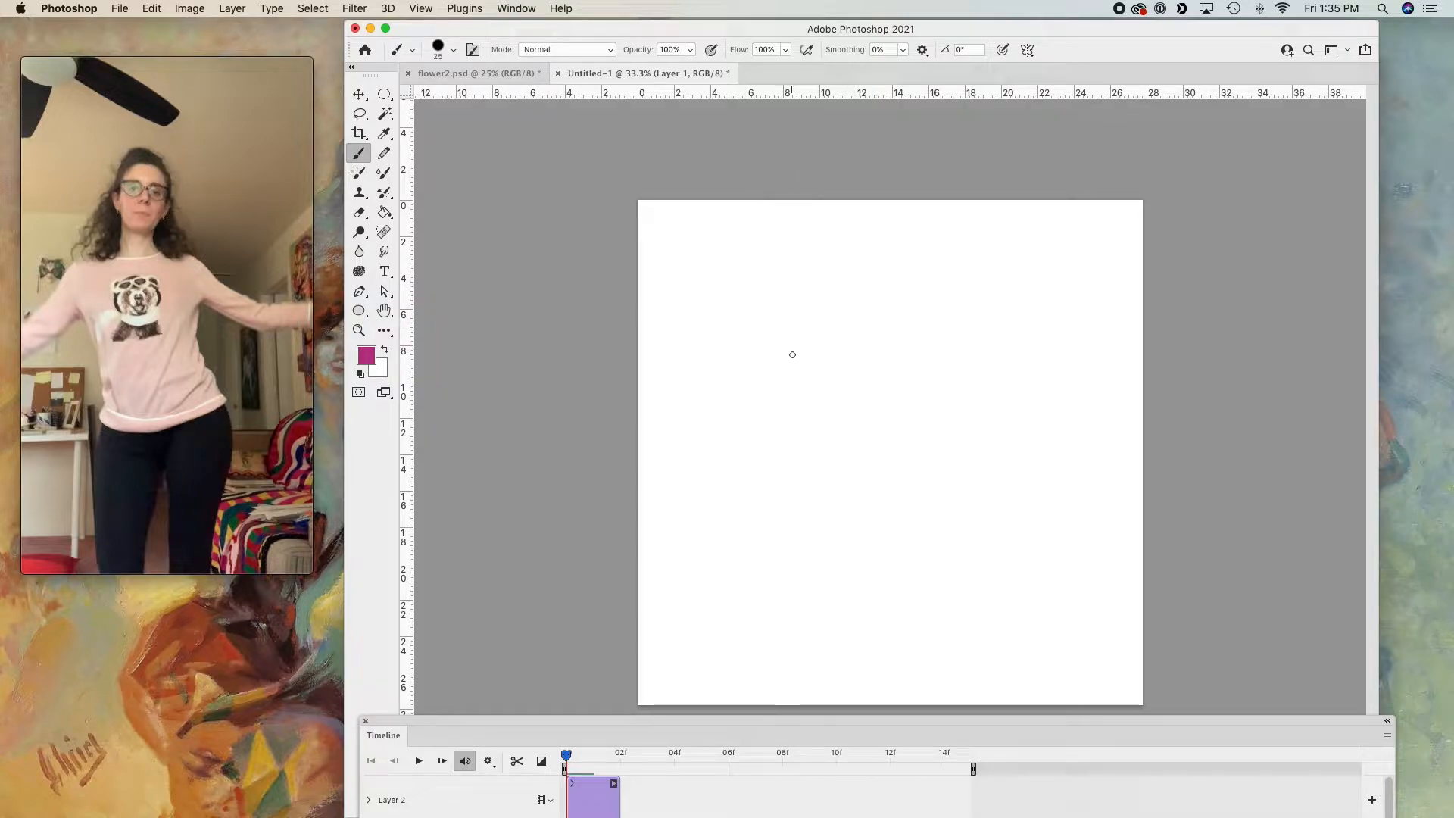
key("bracketleft")
key("bracketleft")
key("super+z")
mouse_move(854, 314)
left_mouse_down()
mouse_move(851, 371)
mouse_move(916, 446)
mouse_move(933, 551)
mouse_move(904, 608)
left_mouse_up()
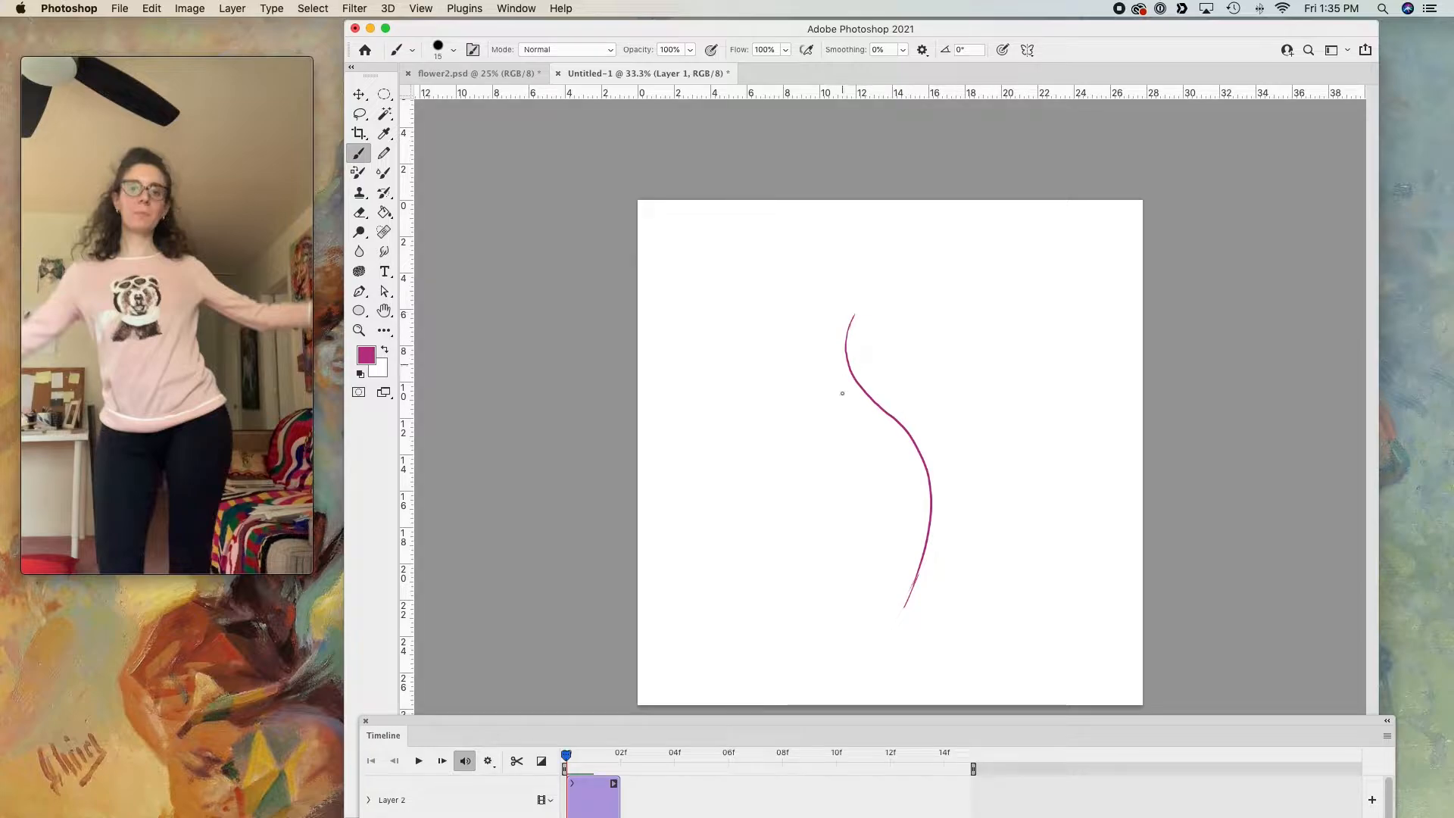
- Add tilted shoulder and hip lines with a hip ellipse, reinforce the line of action, and mark the sketch with a circled 1
mouse_move(140, 272)
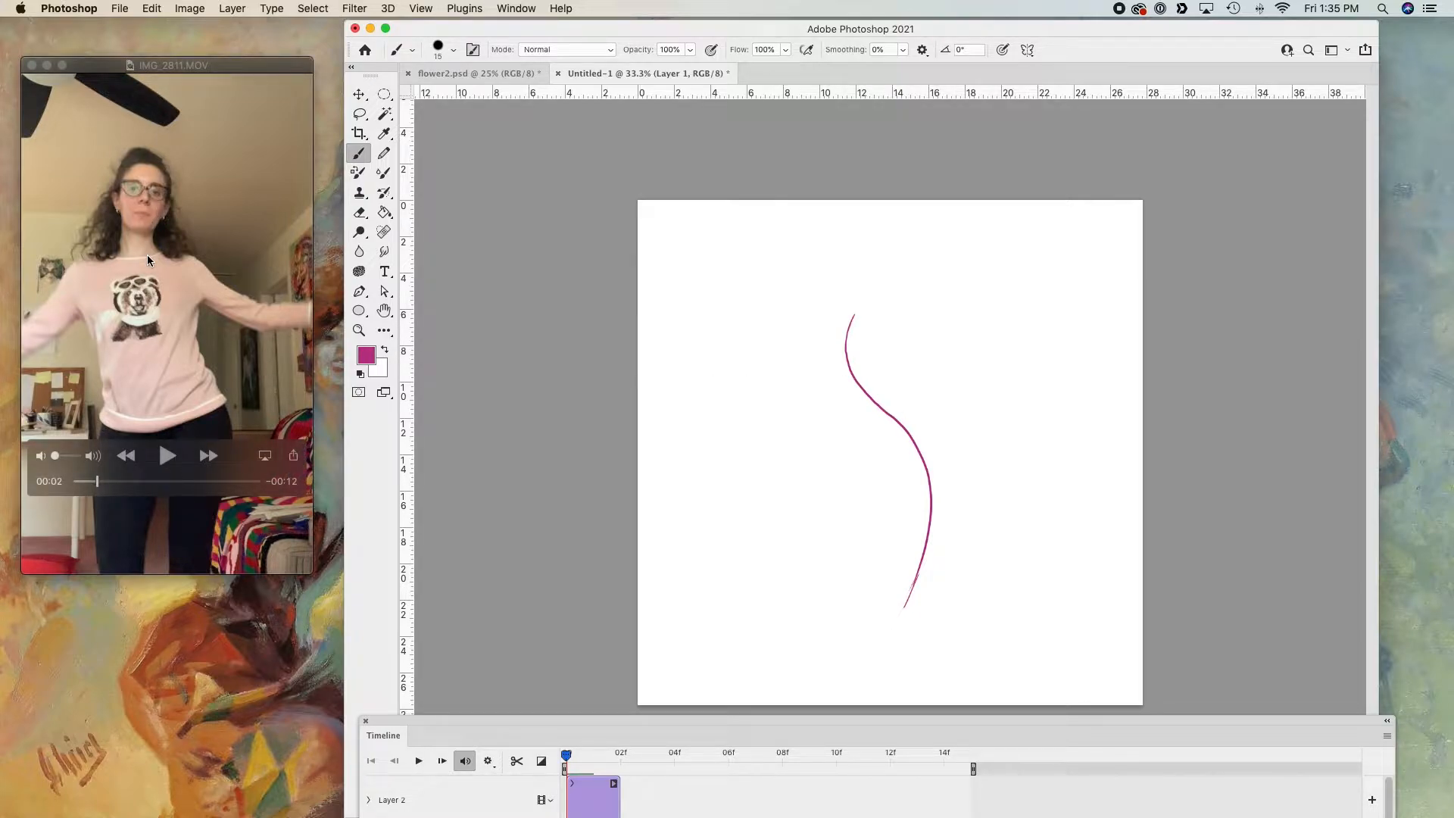
left_click_drag(792, 341, 929, 311)
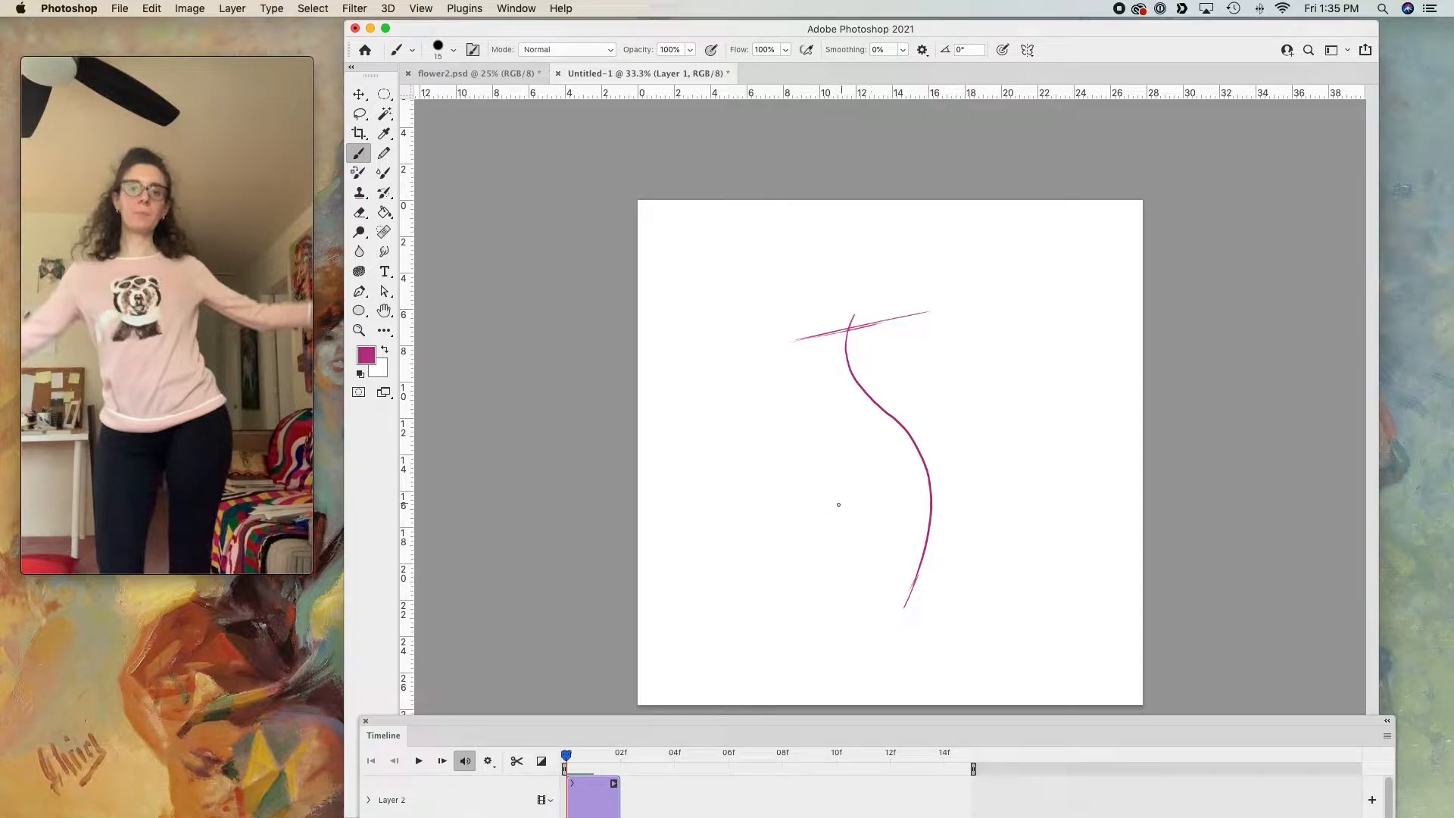
mouse_move(846, 511)
left_mouse_down()
mouse_move(967, 483)
mouse_move(952, 468)
mouse_move(895, 471)
left_mouse_up()
left_click_drag(911, 601, 892, 642)
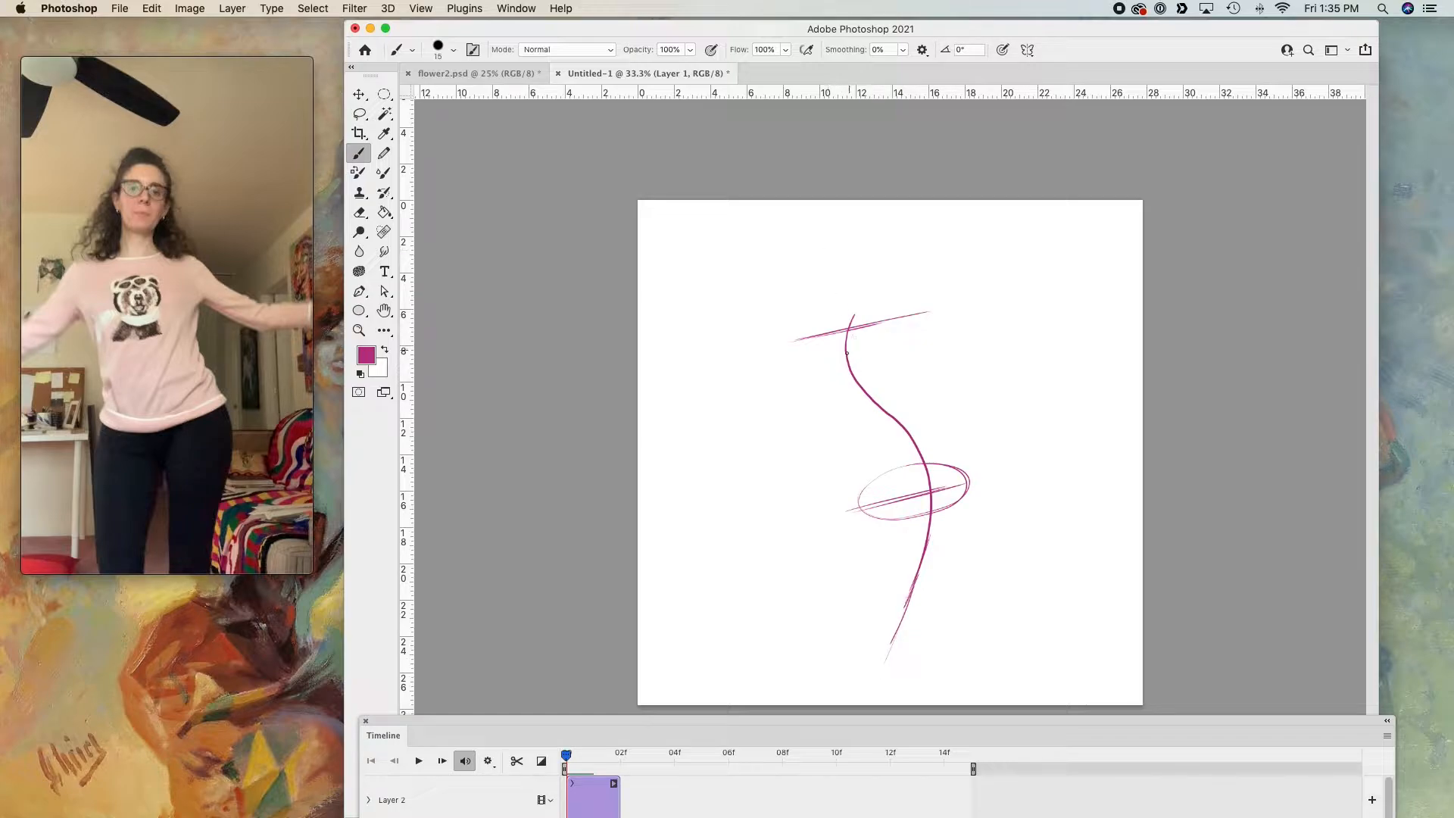
mouse_move(858, 295)
left_mouse_down()
mouse_move(848, 344)
mouse_move(890, 416)
left_mouse_up()
left_click_drag(925, 534, 889, 660)
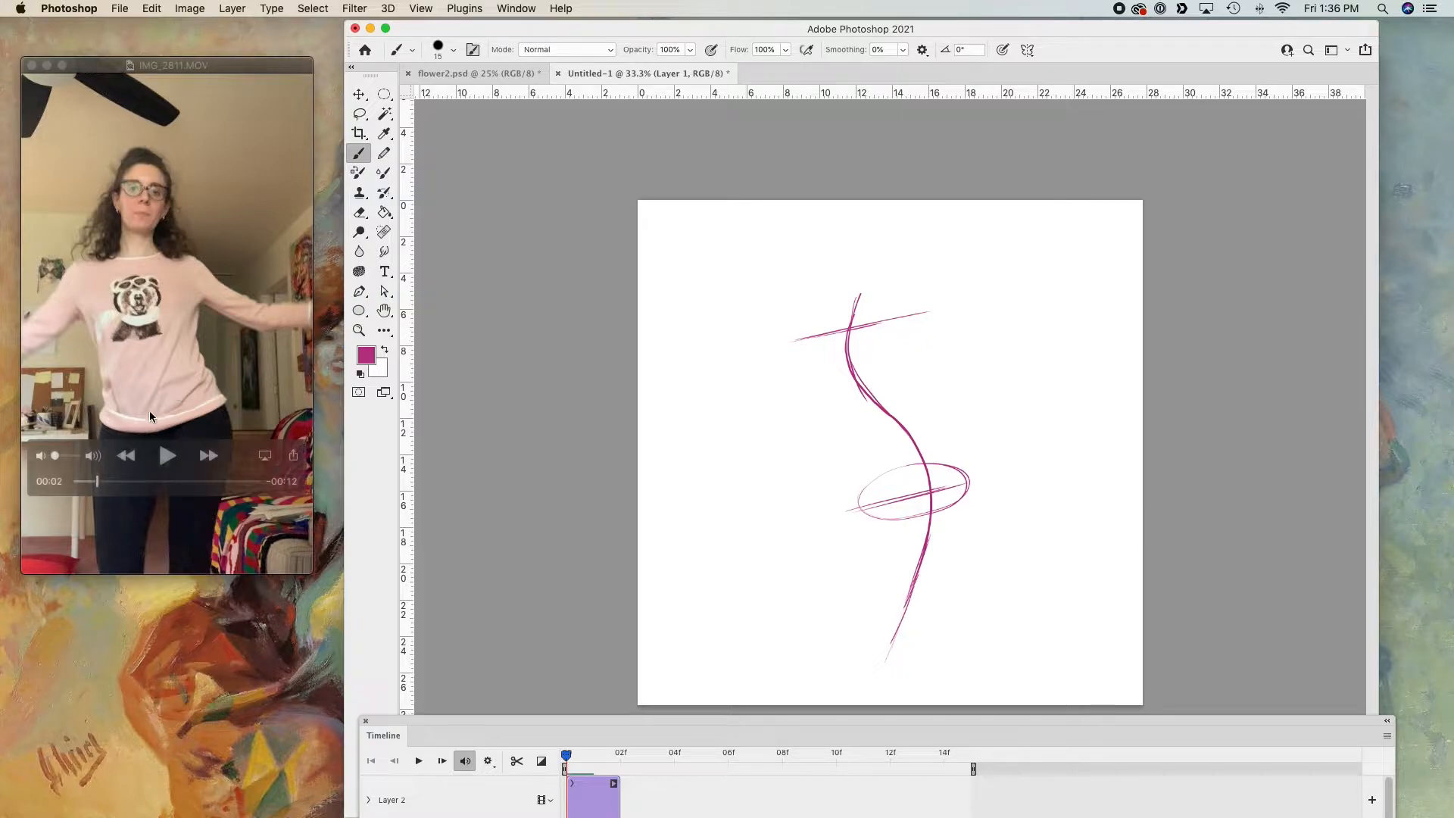
left_click_drag(1105, 243, 1114, 214)
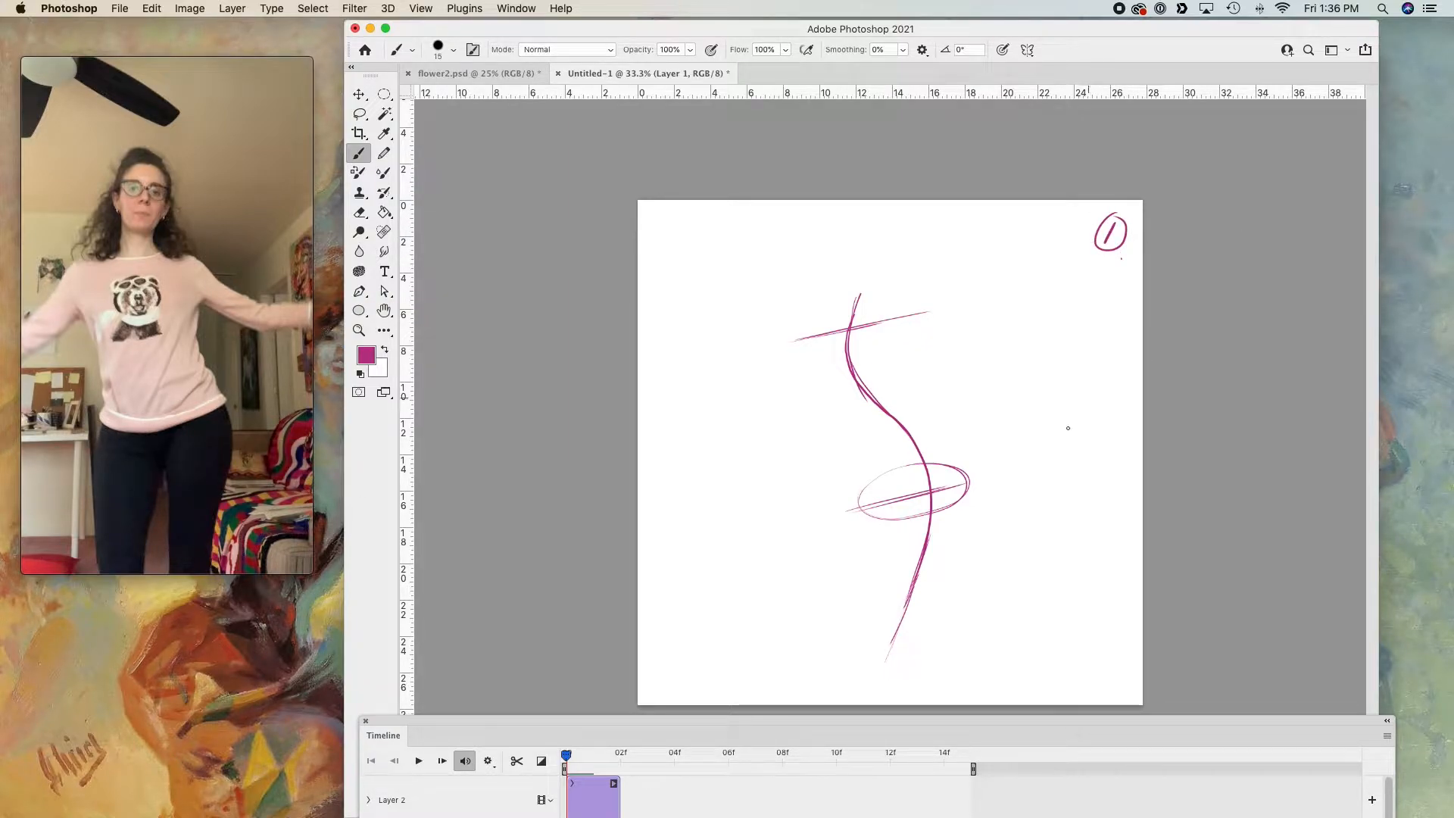
- Set the onion skin count to 2 frames before and 2 frames after
left_click_drag(873, 727, 833, 497)
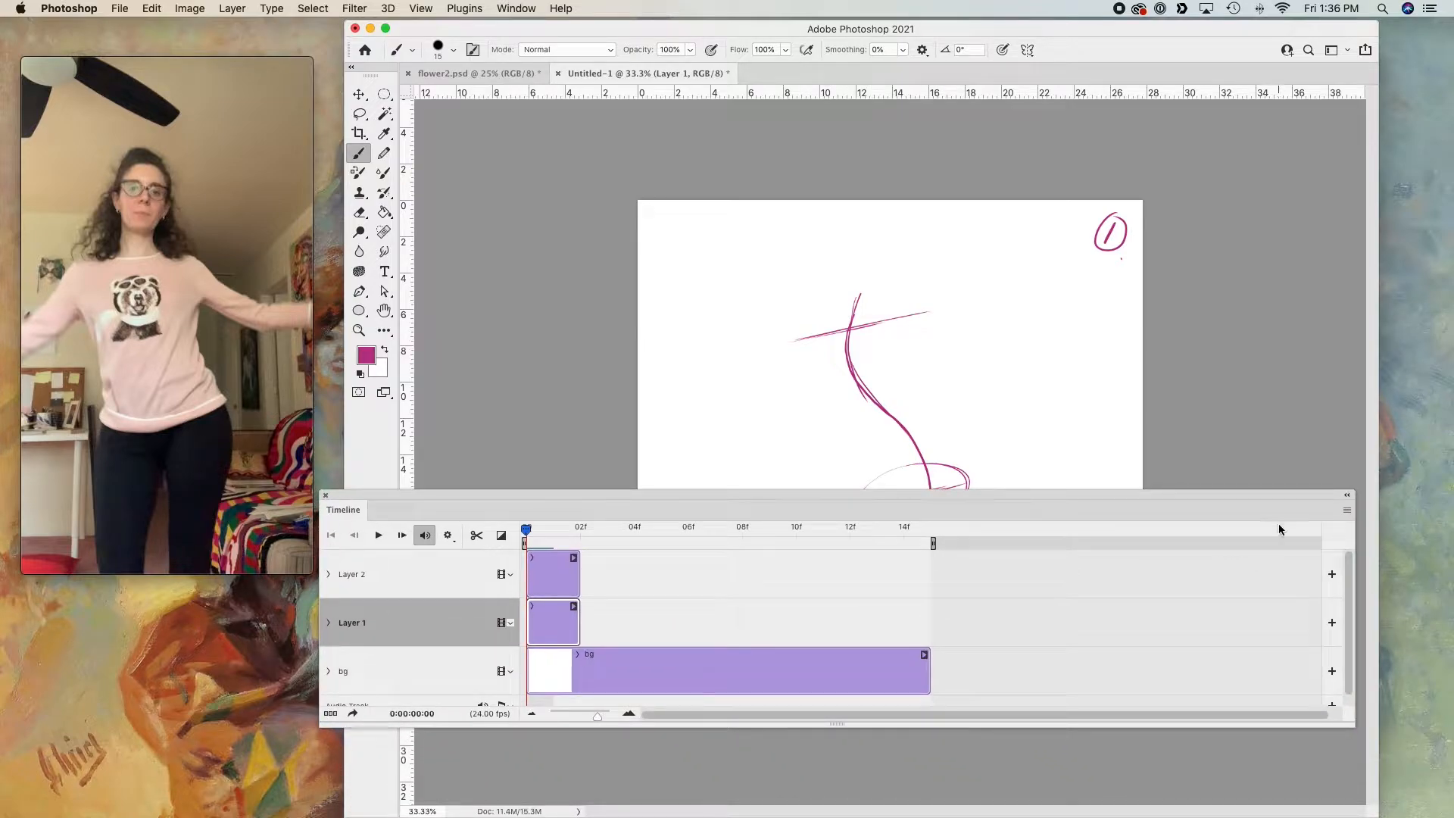
left_click(1348, 511)
mouse_move(1343, 516)
left_click(1231, 713)
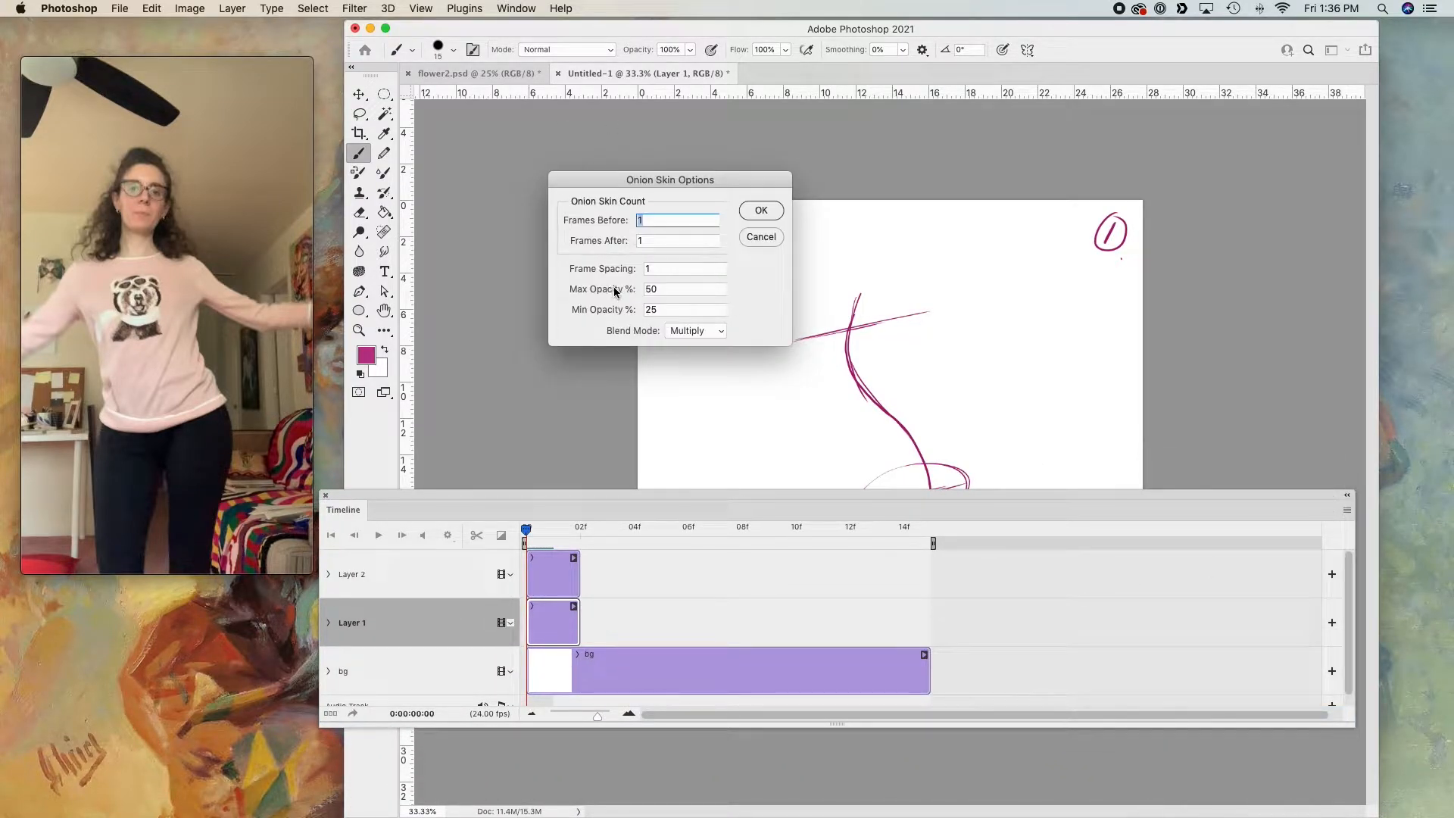
type("2")
left_click(656, 239)
type("2")
left_click(626, 220)
left_click(631, 241)
left_click(761, 210)
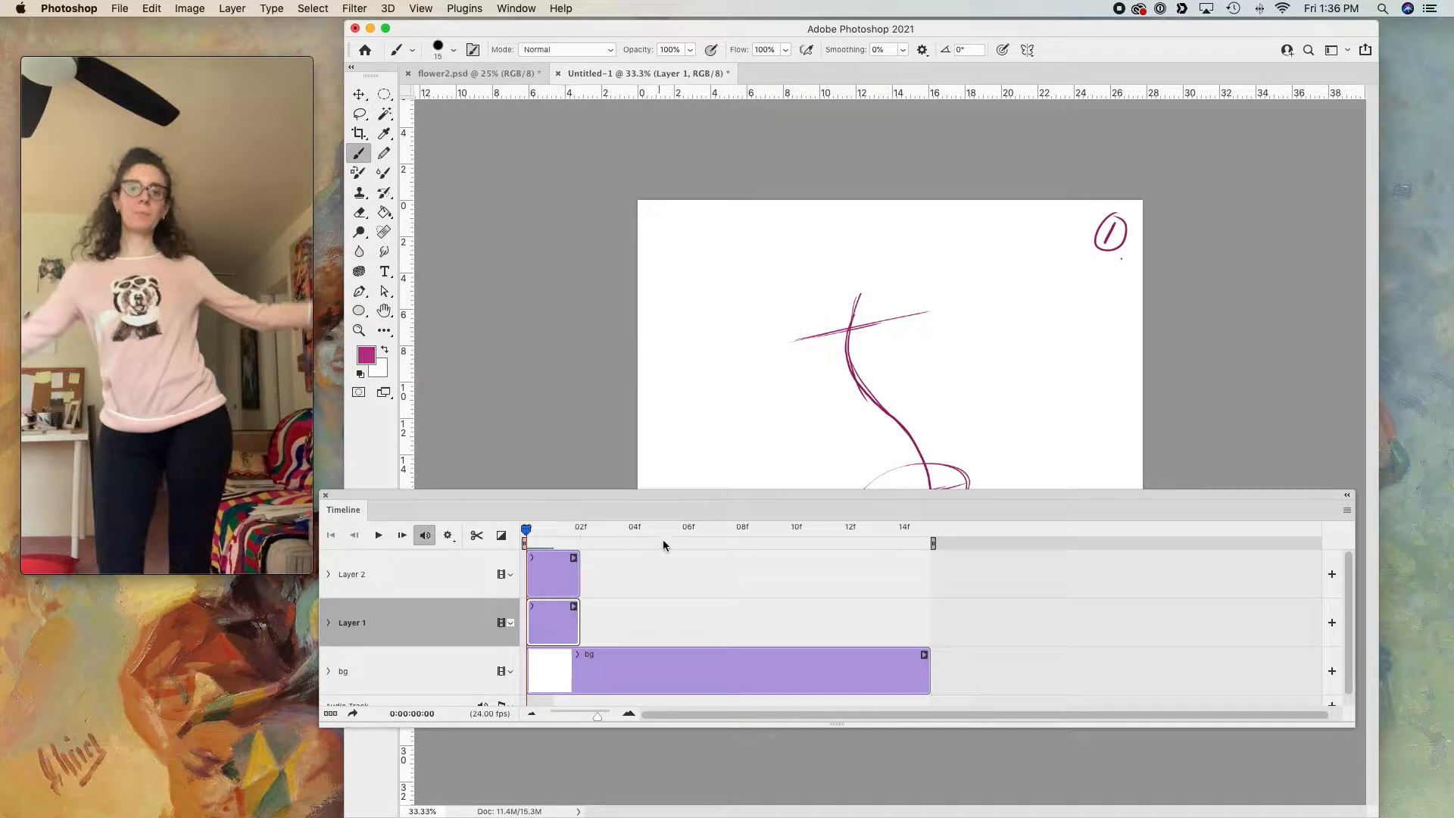
- Move the Layer 2 clip to run from 02f to 04f and place the playhead at frame 3 over it
left_click_drag(577, 505, 539, 711)
left_click(484, 709)
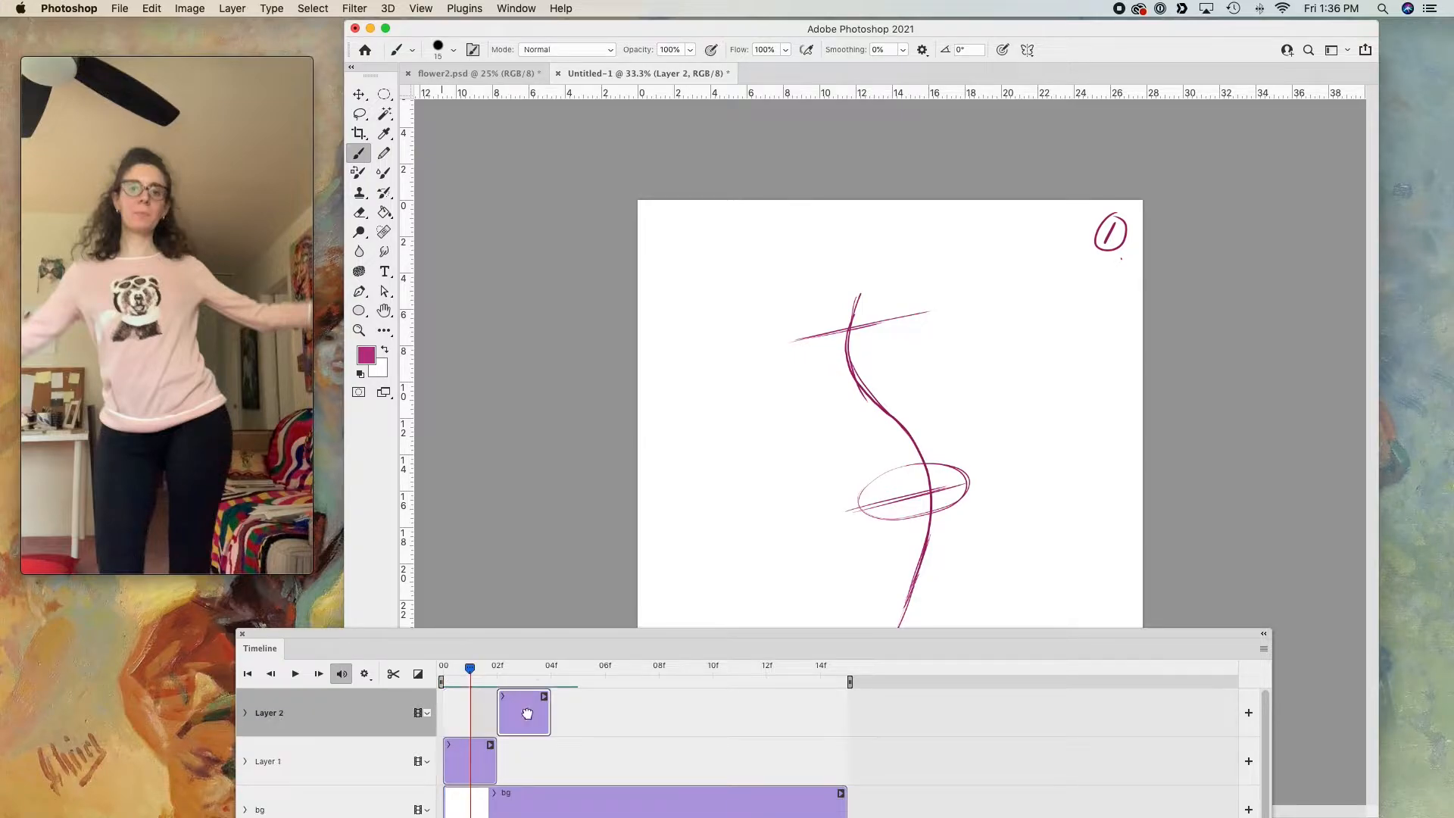
left_click_drag(547, 630, 534, 547)
left_click_drag(457, 586, 511, 593)
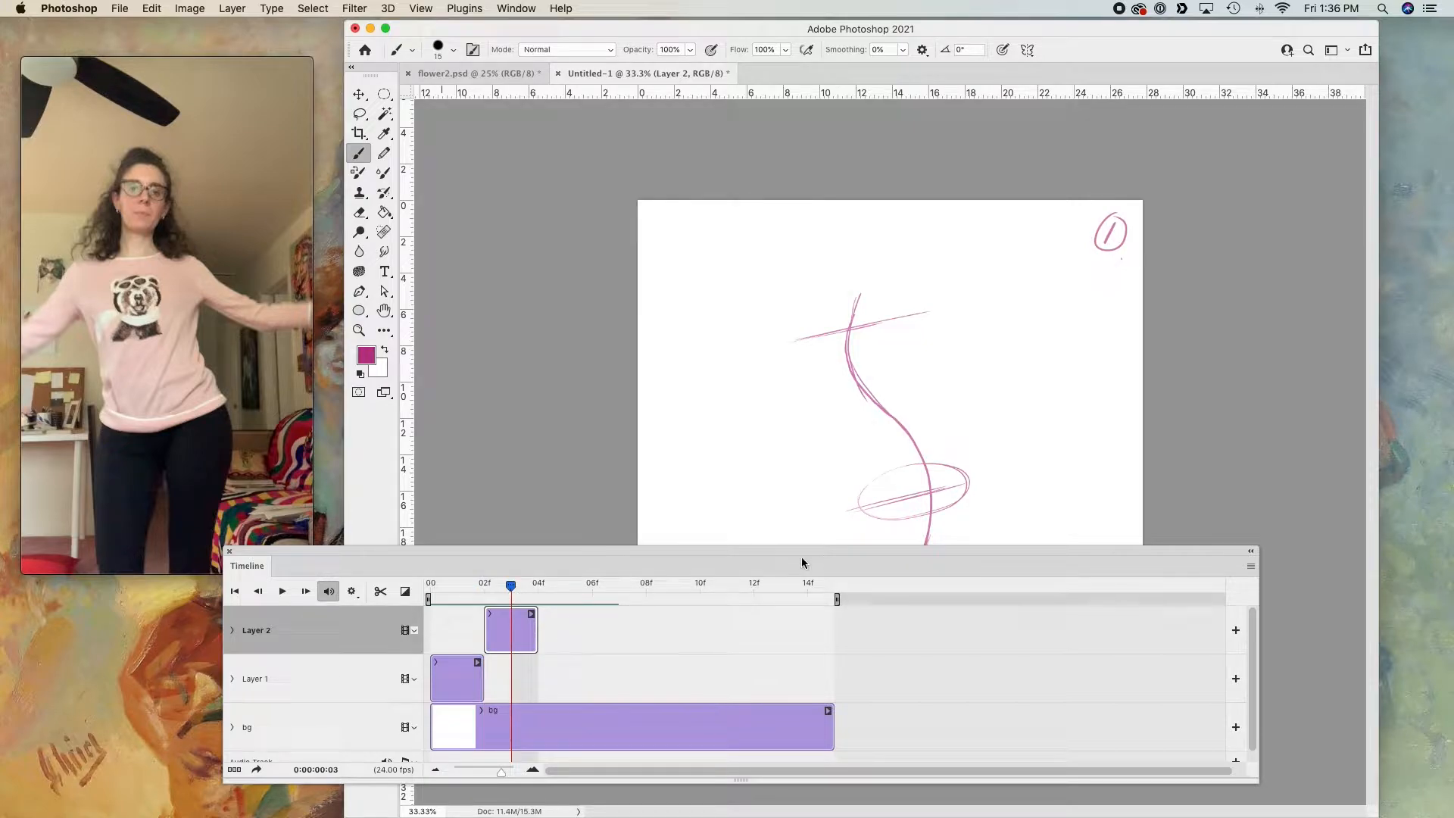
- Advance the QuickTime reference video to the next pose, with one forearm raised and the other arm lowered
scroll(144, 500, "right", 2)
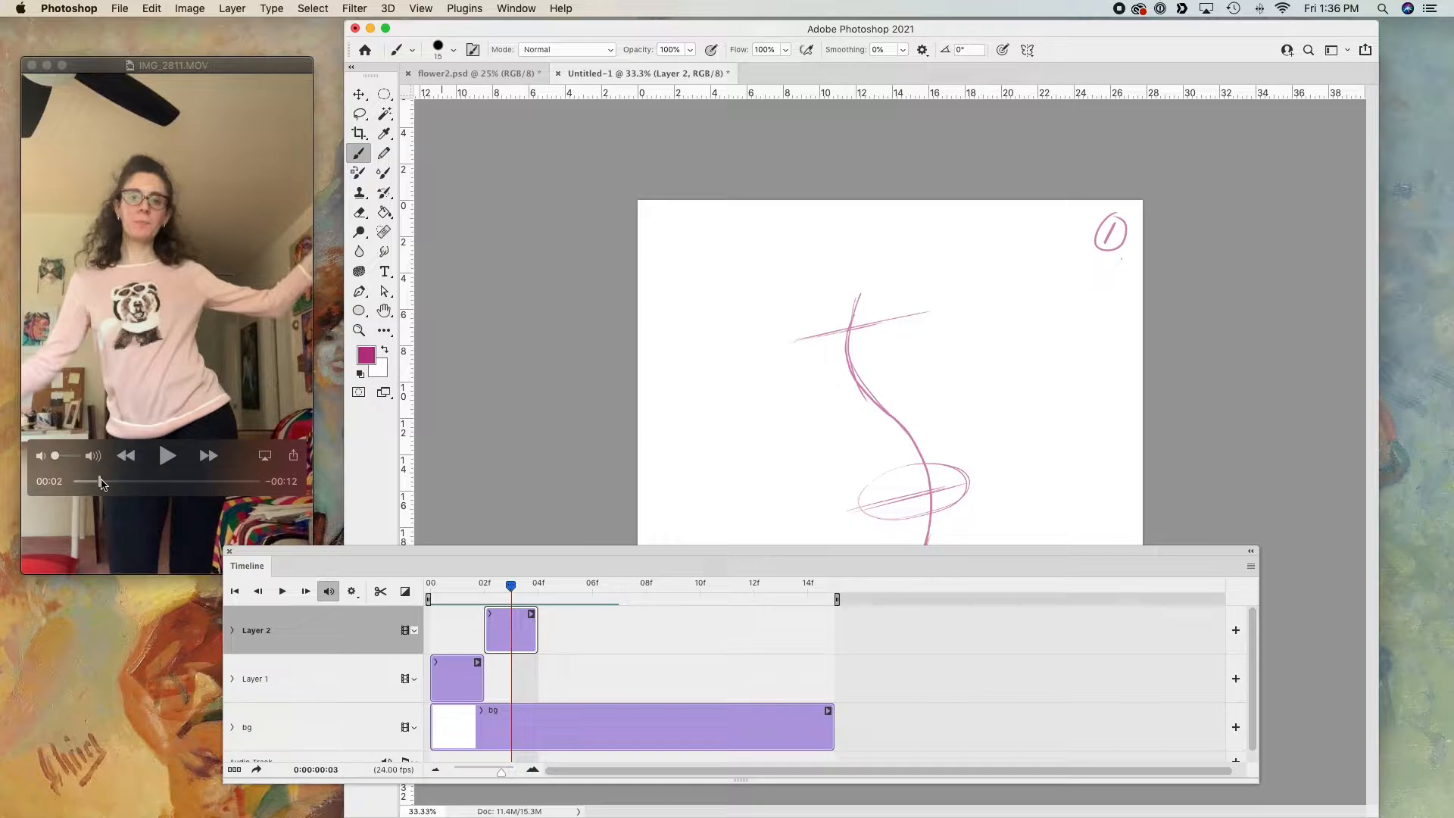
left_click_drag(101, 485, 105, 485)
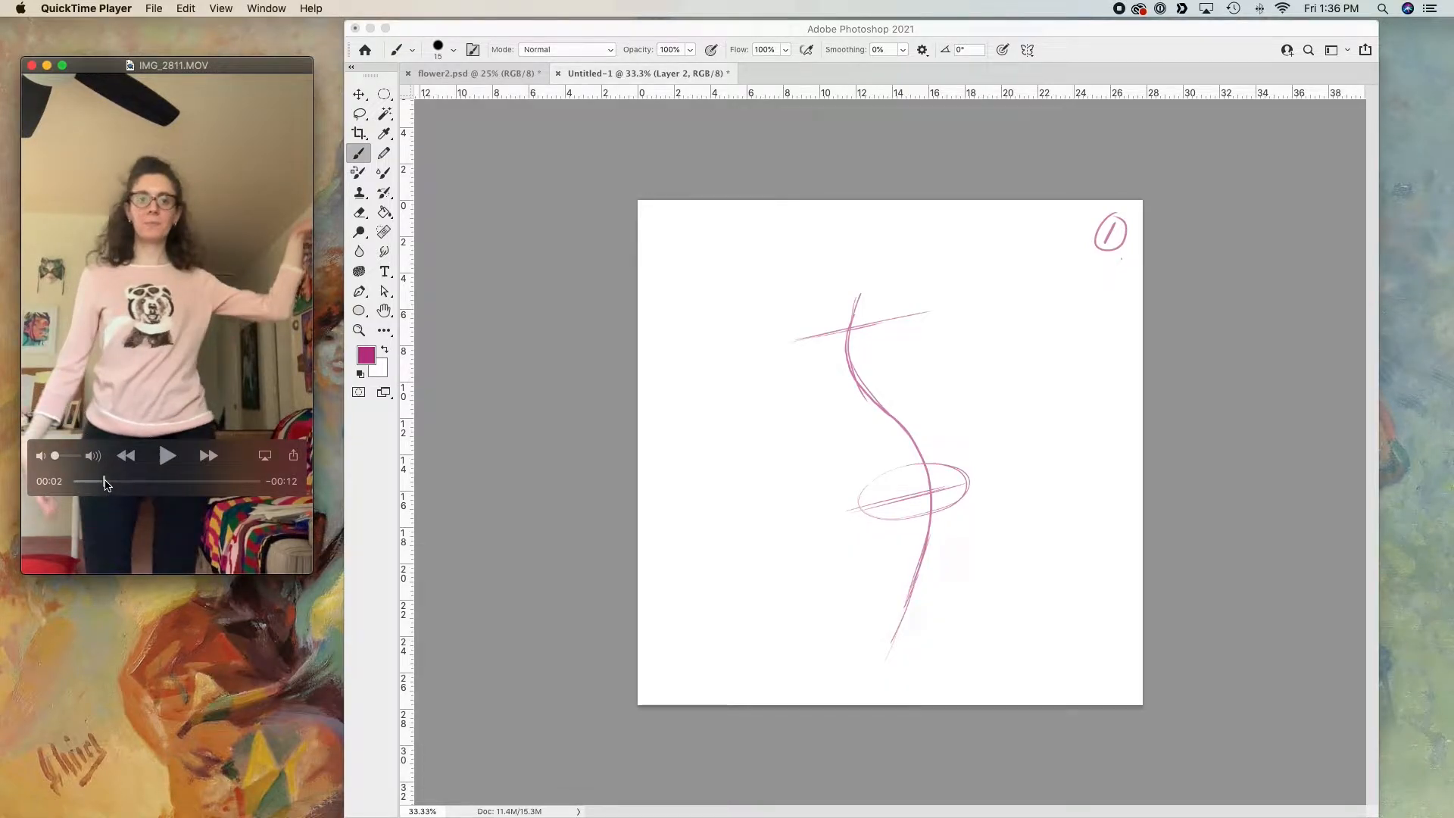
- Back in Photoshop, rename Layer 1 as "key frame 1" and Layer 2 as "key frame 2", then lower the Timeline to expose the canvas
left_click(731, 556)
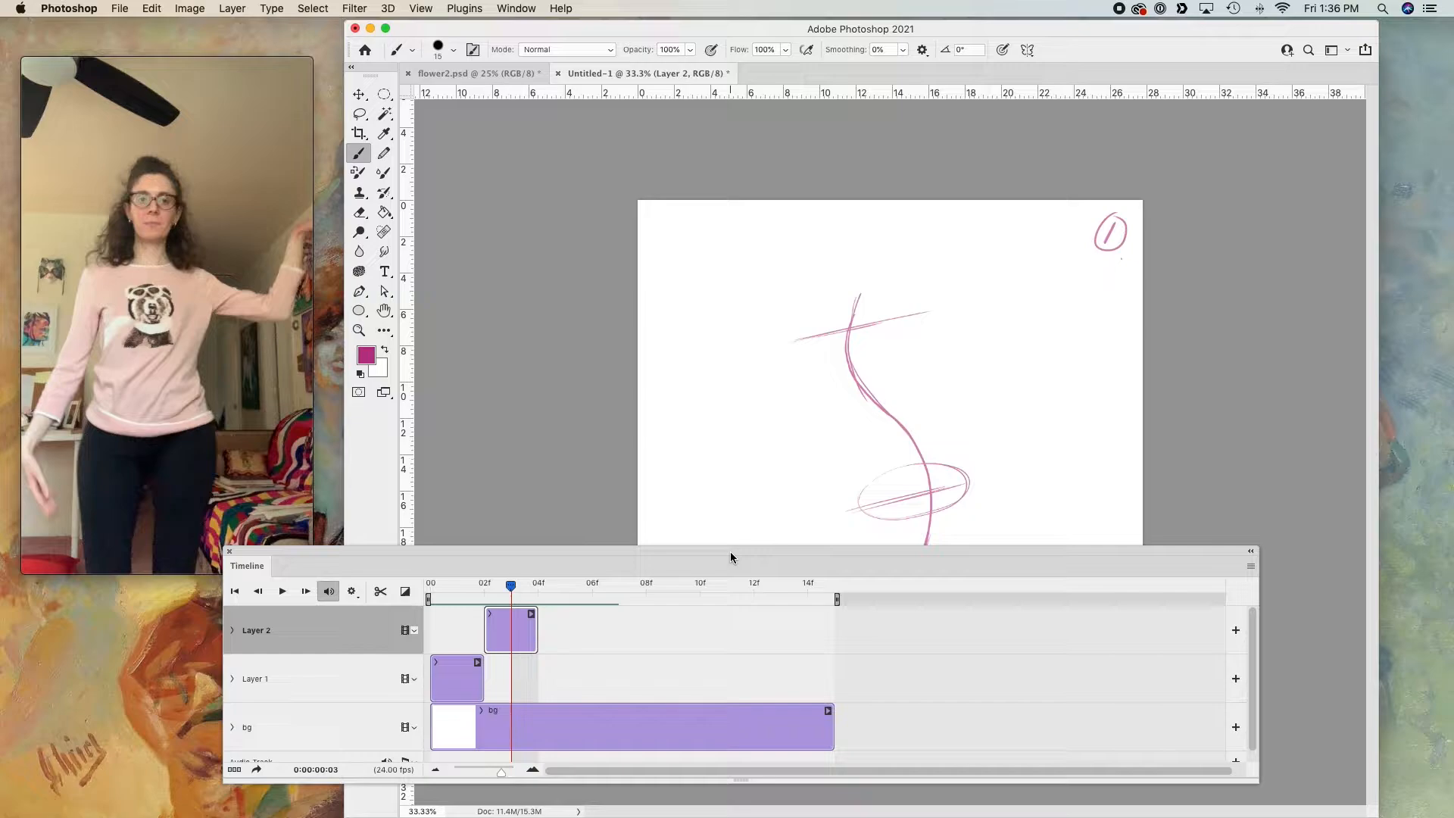
left_click(453, 677)
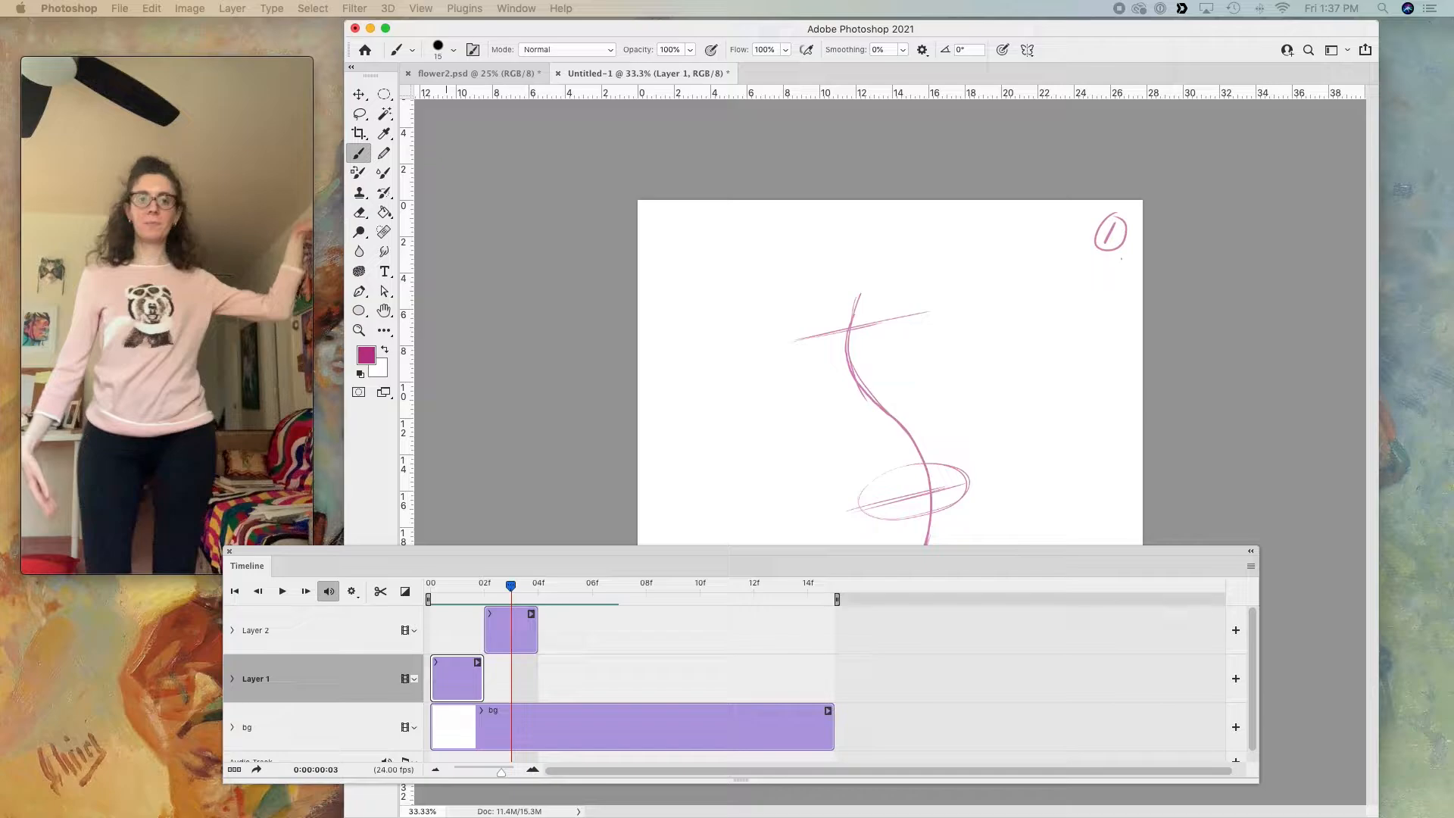
key("Return")
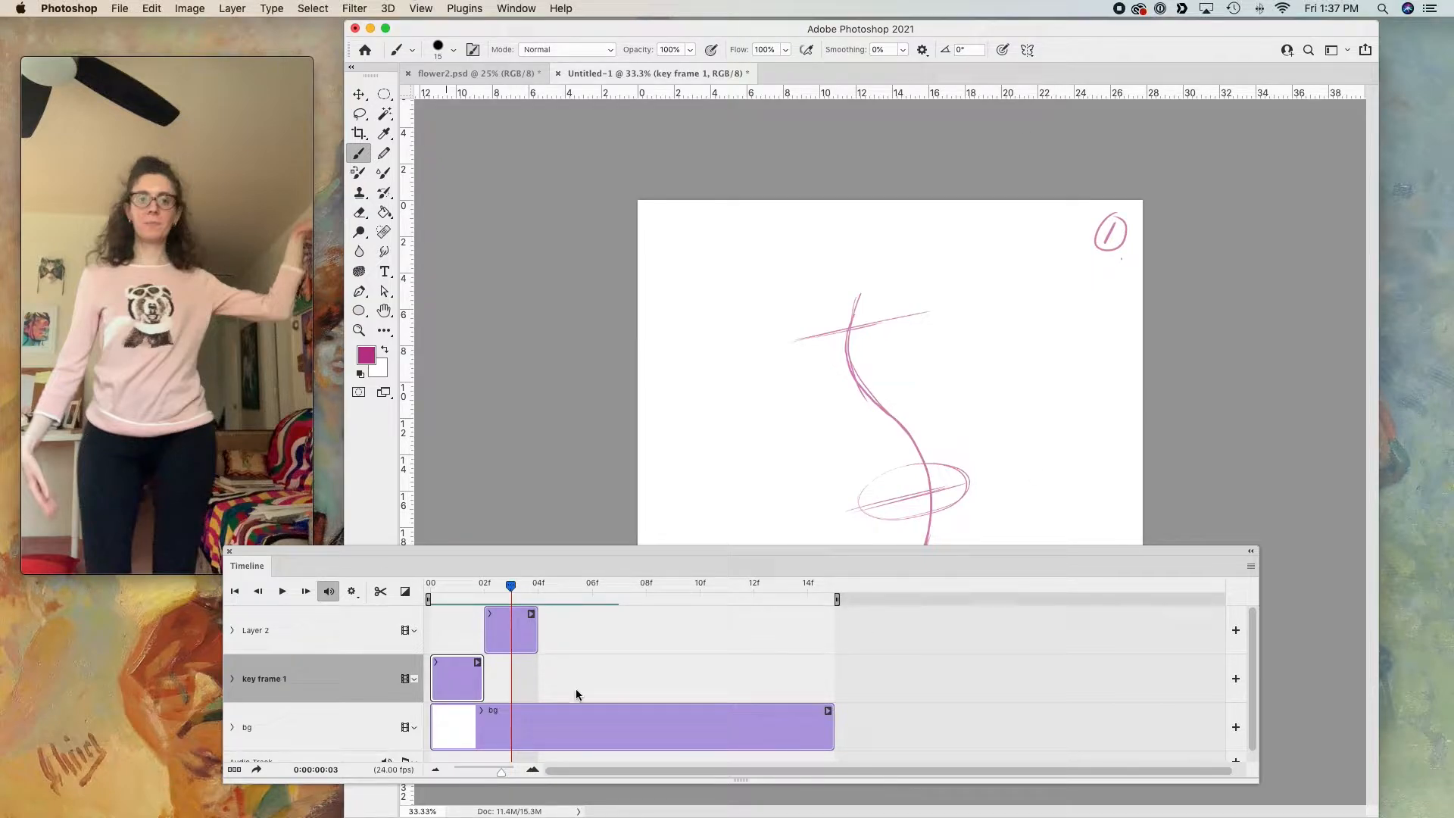
left_click(261, 636)
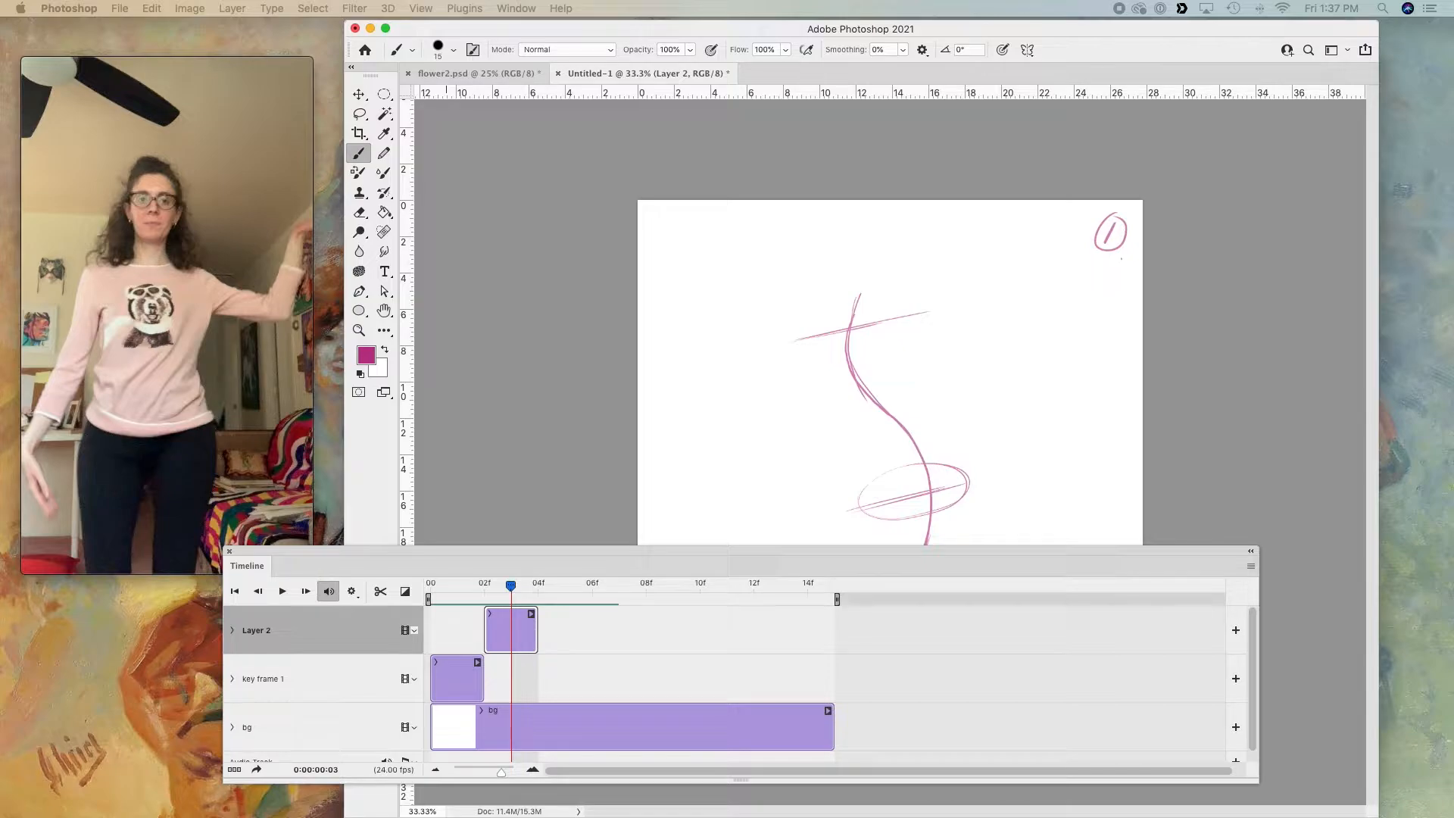
key("Return")
key("Return")
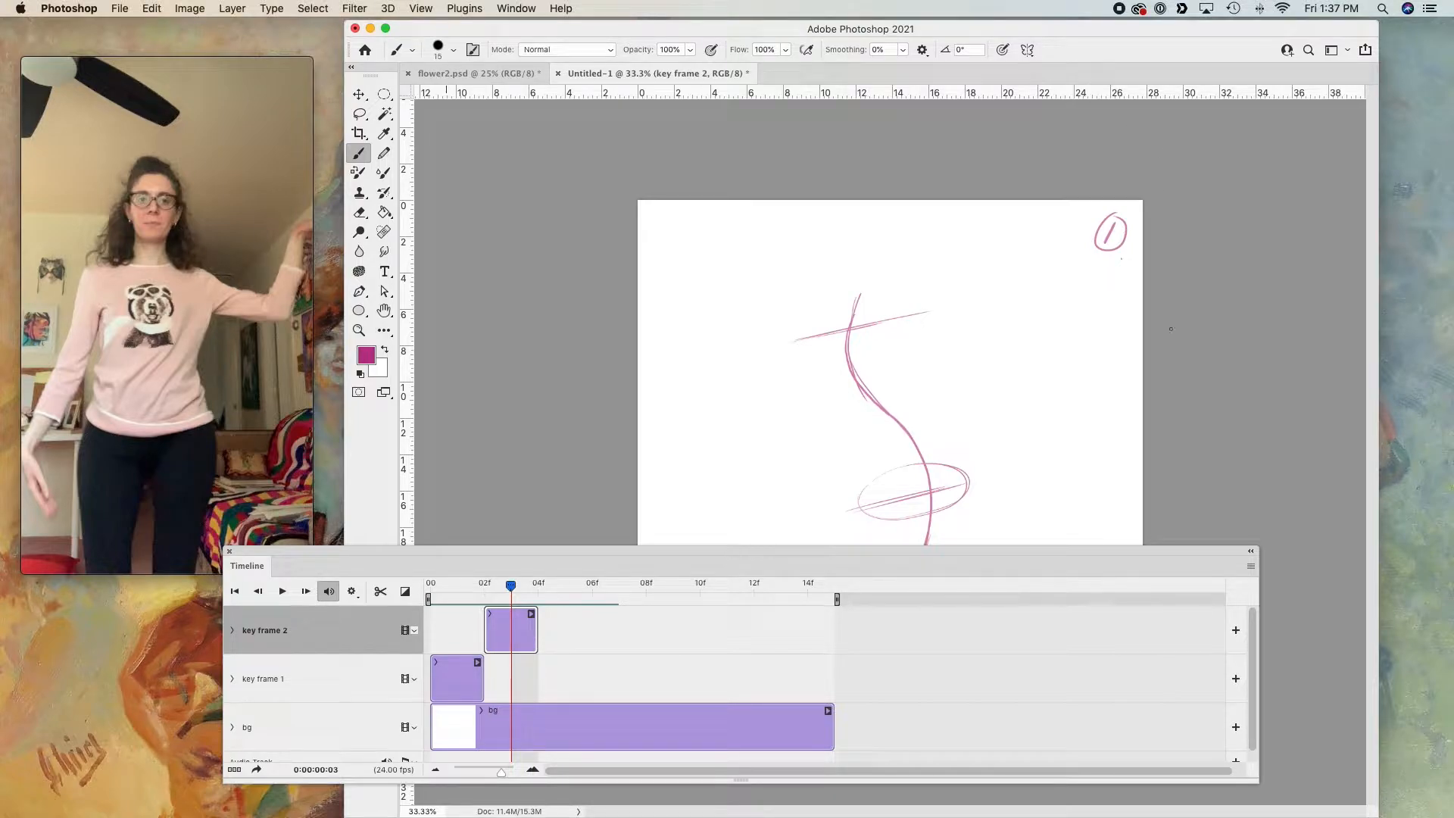
left_click_drag(756, 548, 745, 661)
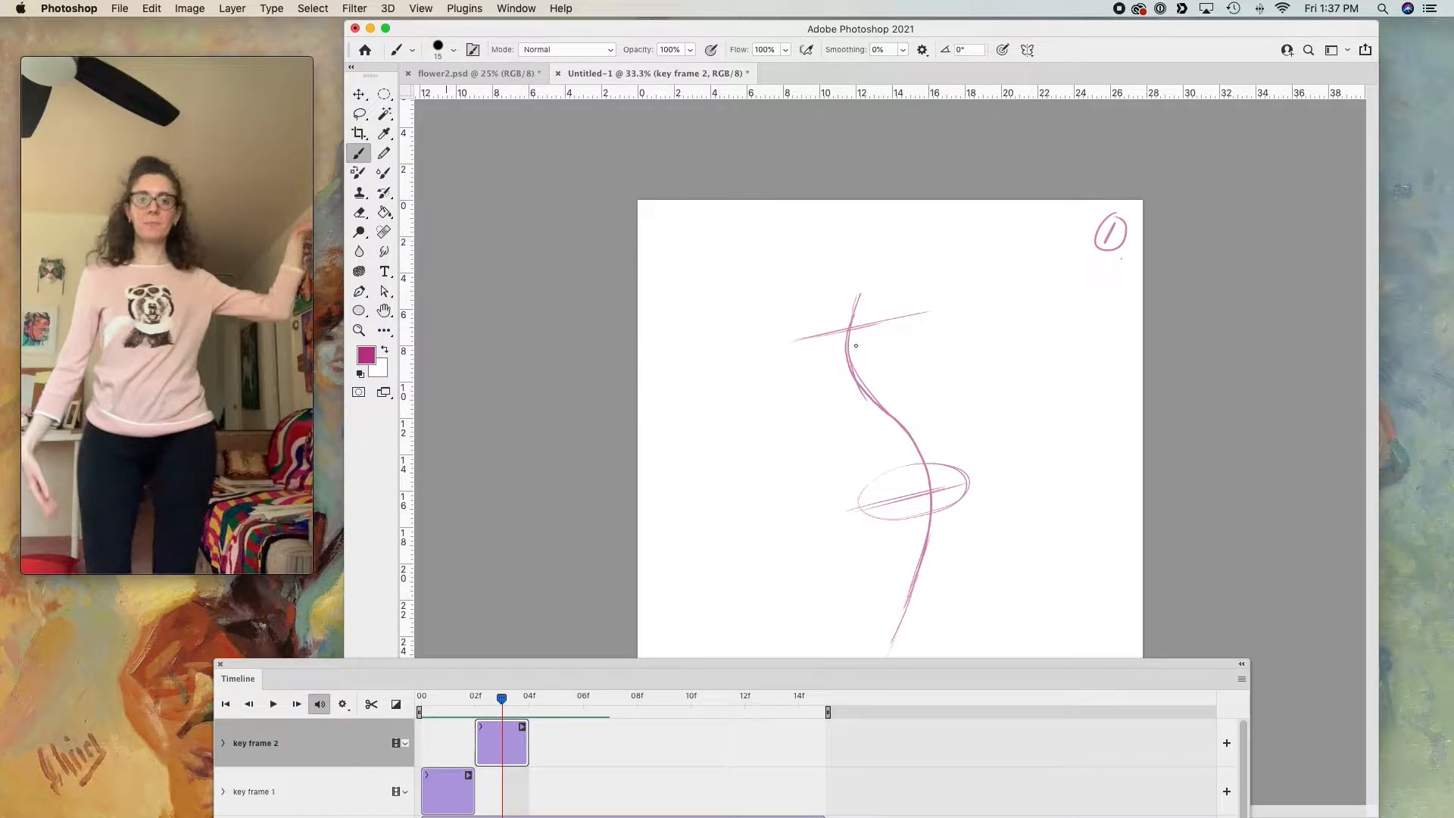
- Sketch the key frame 2 pose with a curved spine, a hip ellipse with centre line, a shoulder line and a circled number 2
mouse_move(865, 287)
left_mouse_down()
mouse_move(856, 367)
mouse_move(898, 504)
mouse_move(895, 705)
left_mouse_up()
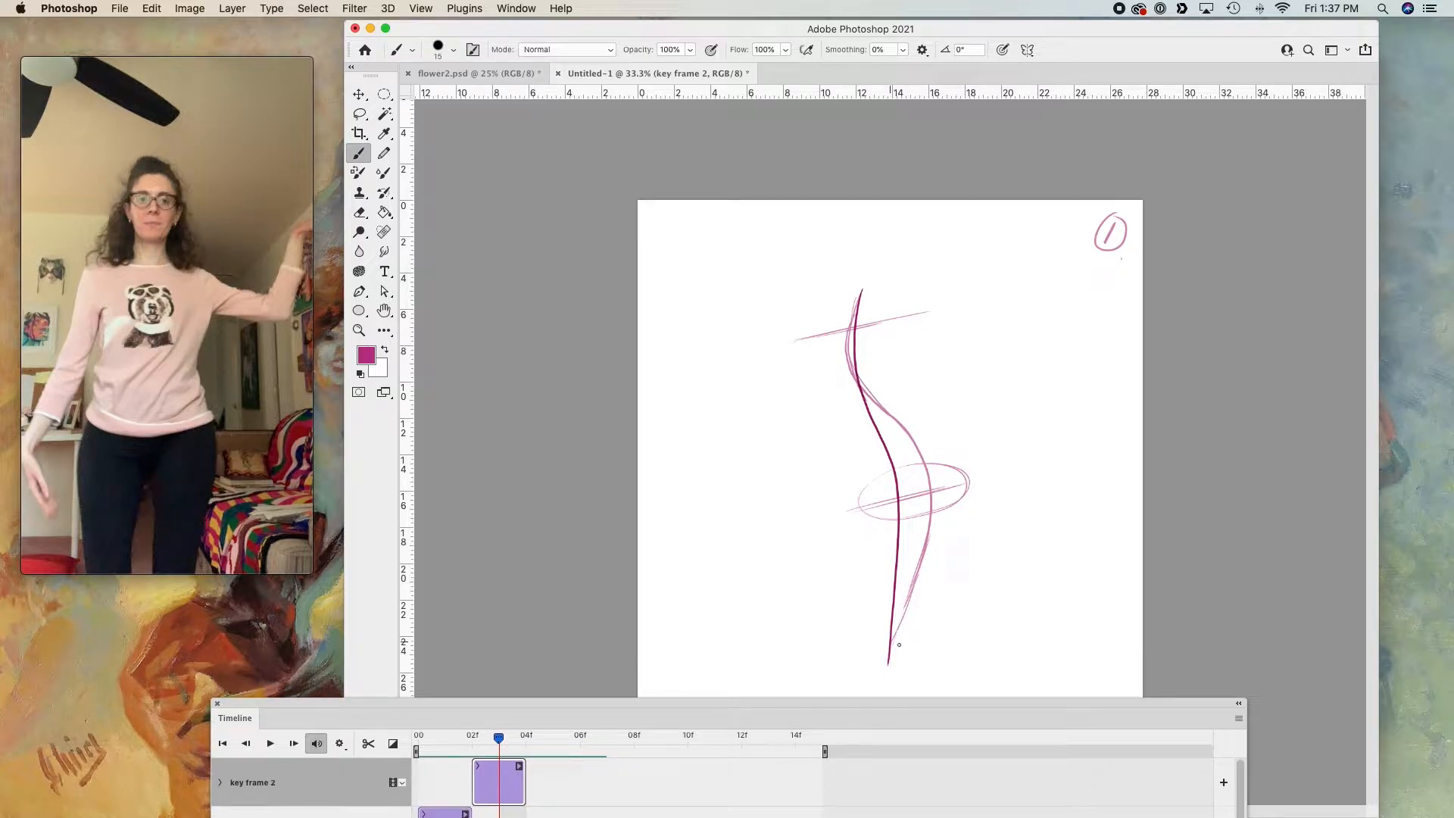
mouse_move(905, 471)
left_mouse_down()
mouse_move(900, 518)
mouse_move(860, 474)
mouse_move(943, 499)
mouse_move(856, 513)
mouse_move(906, 470)
left_mouse_up()
left_click_drag(823, 504, 966, 485)
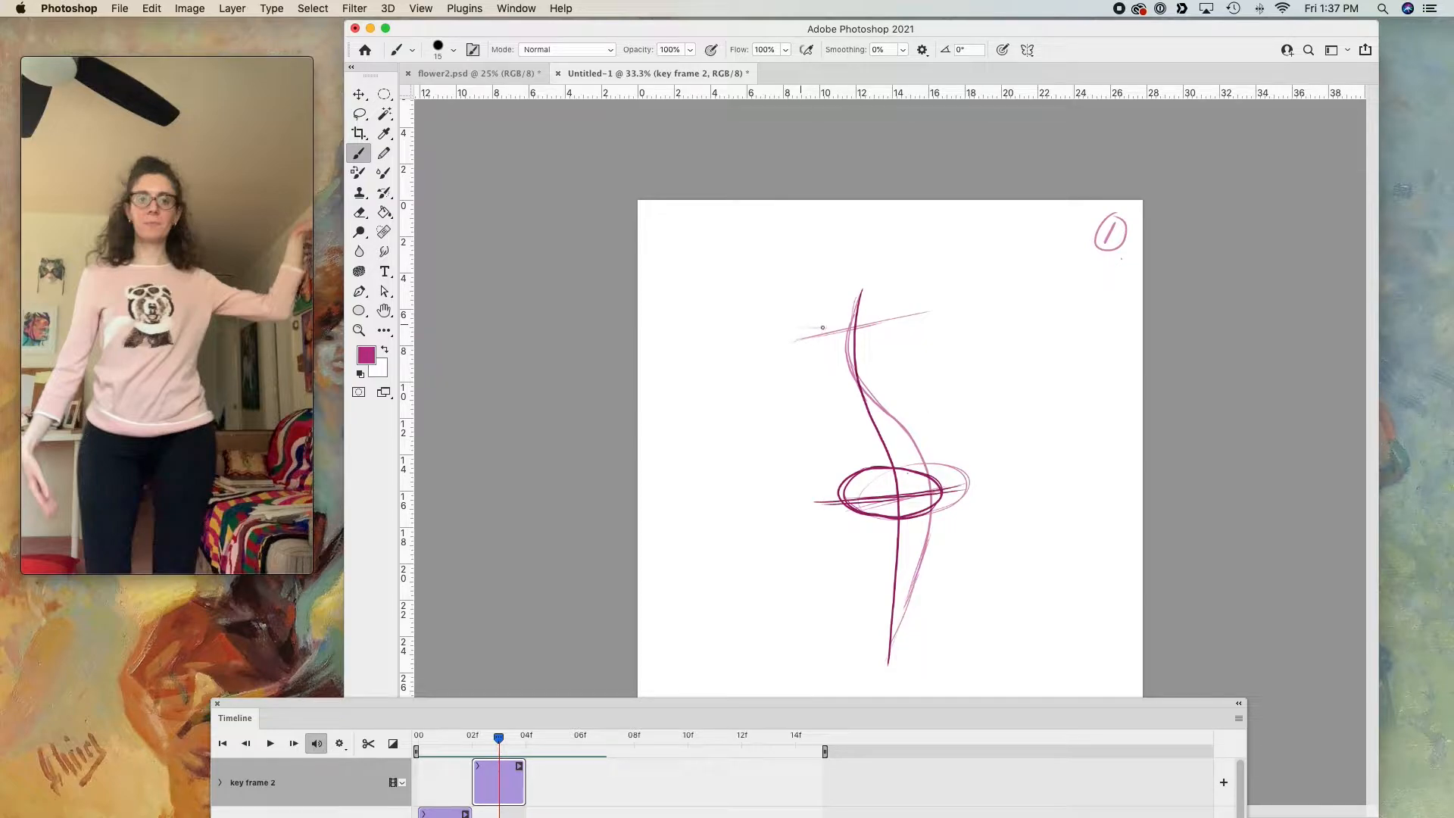
left_click_drag(796, 327, 918, 320)
mouse_move(1101, 228)
left_mouse_down()
mouse_move(1117, 244)
mouse_move(1119, 222)
left_mouse_up()
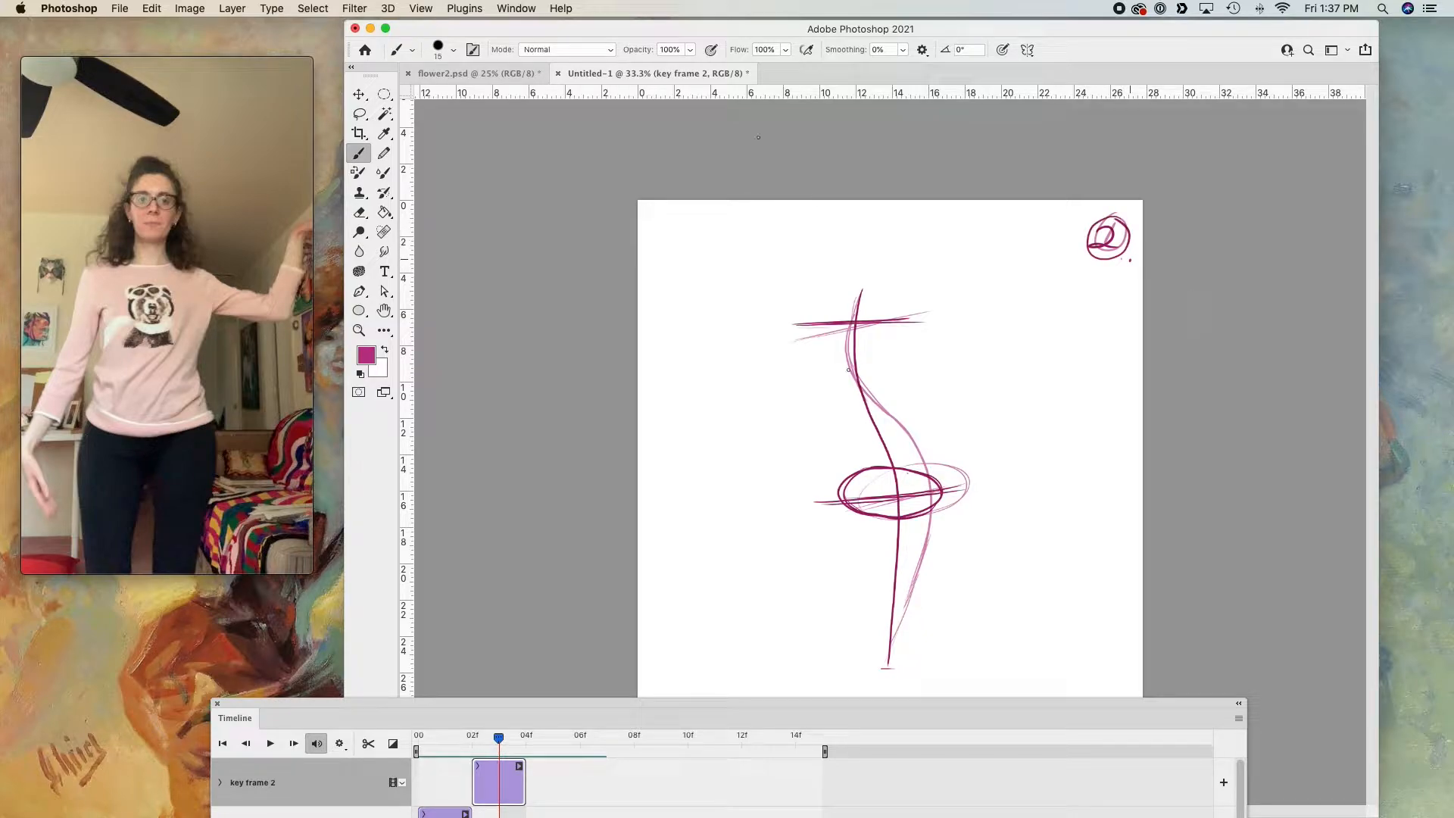
- Add a new layer named "key frame 3" and advance the QuickTime reference video to the 00:03 pose
left_click_drag(653, 708, 631, 705)
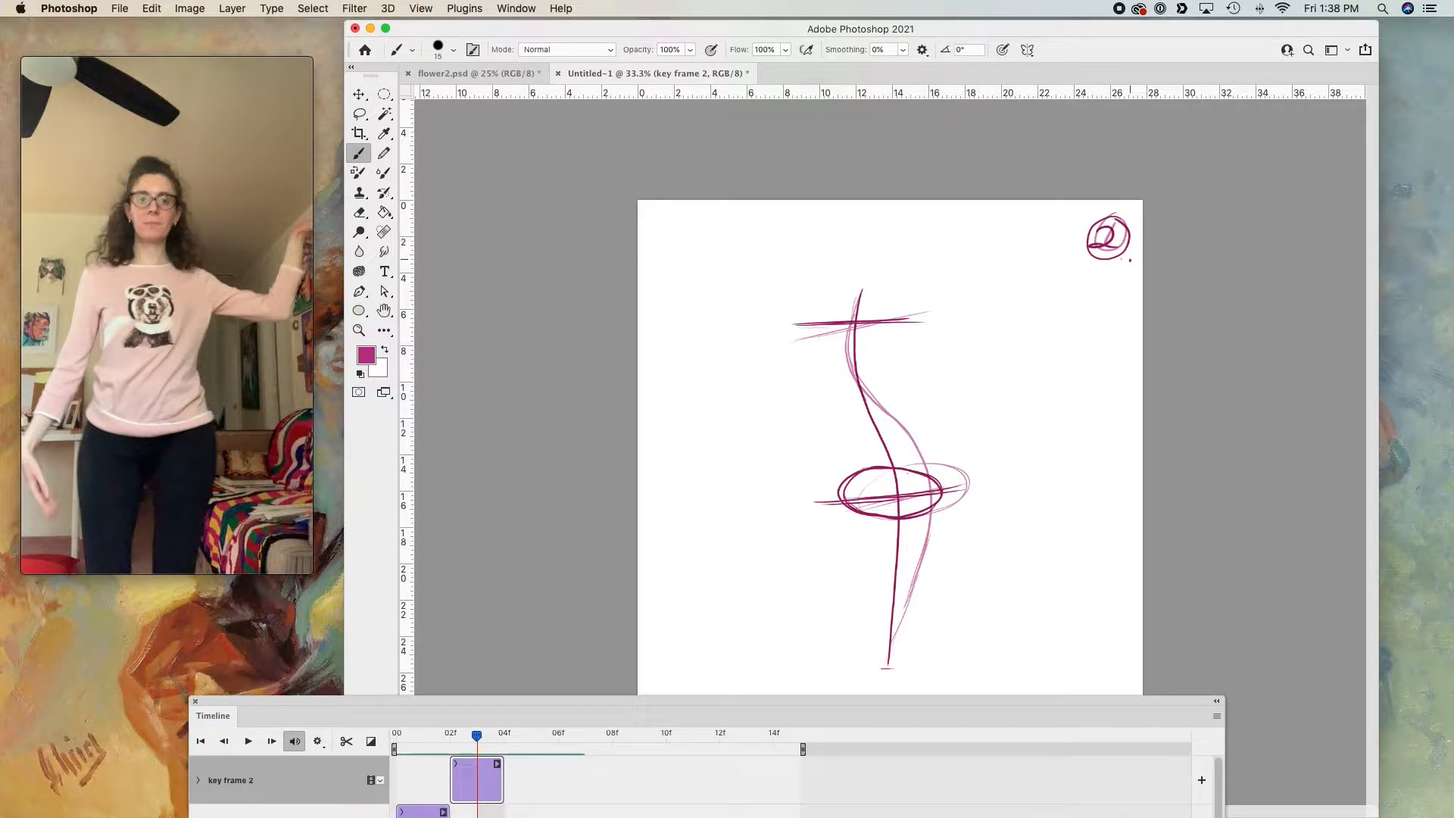
key("alt+shift+super+n")
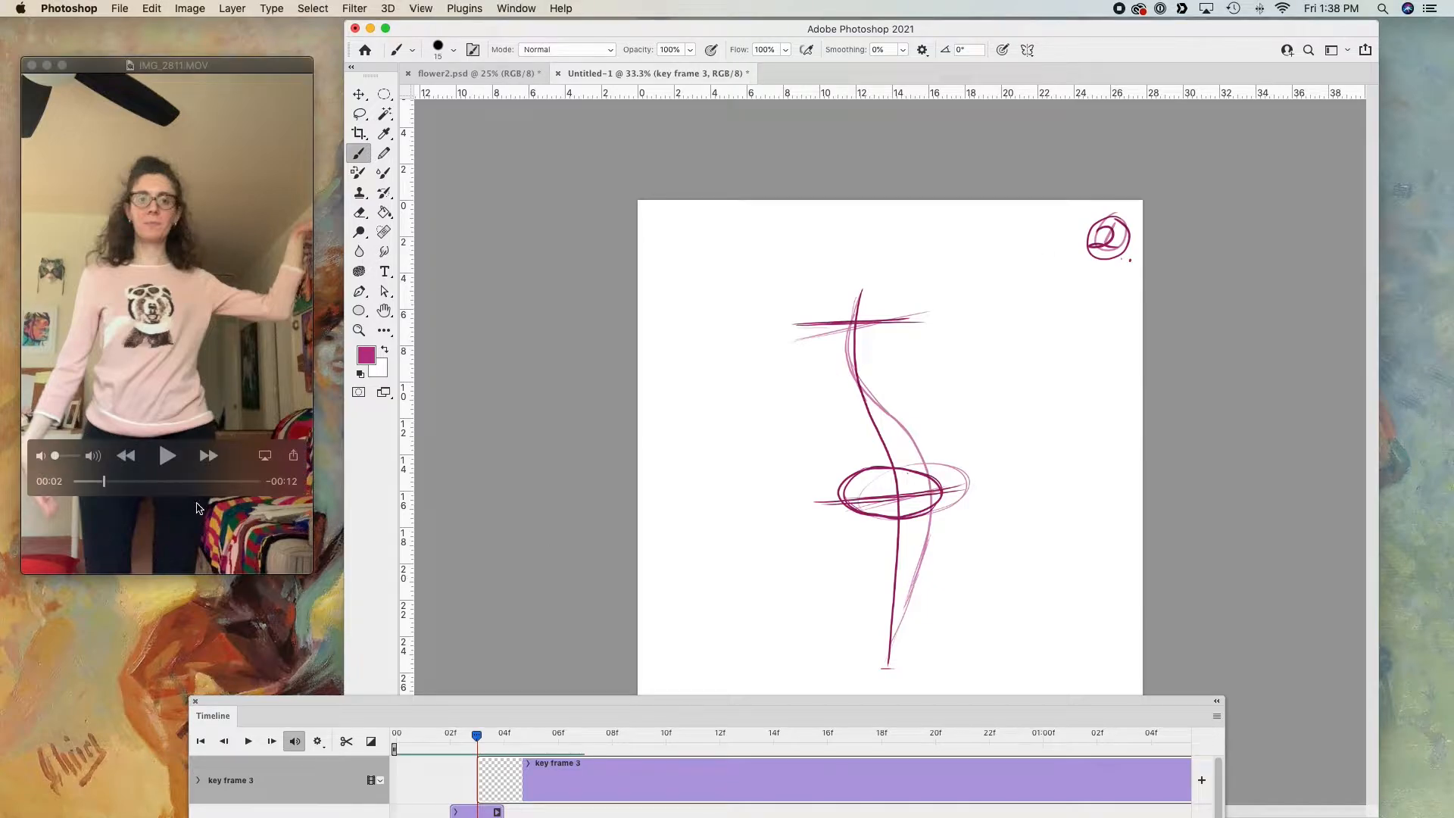
left_click(115, 486)
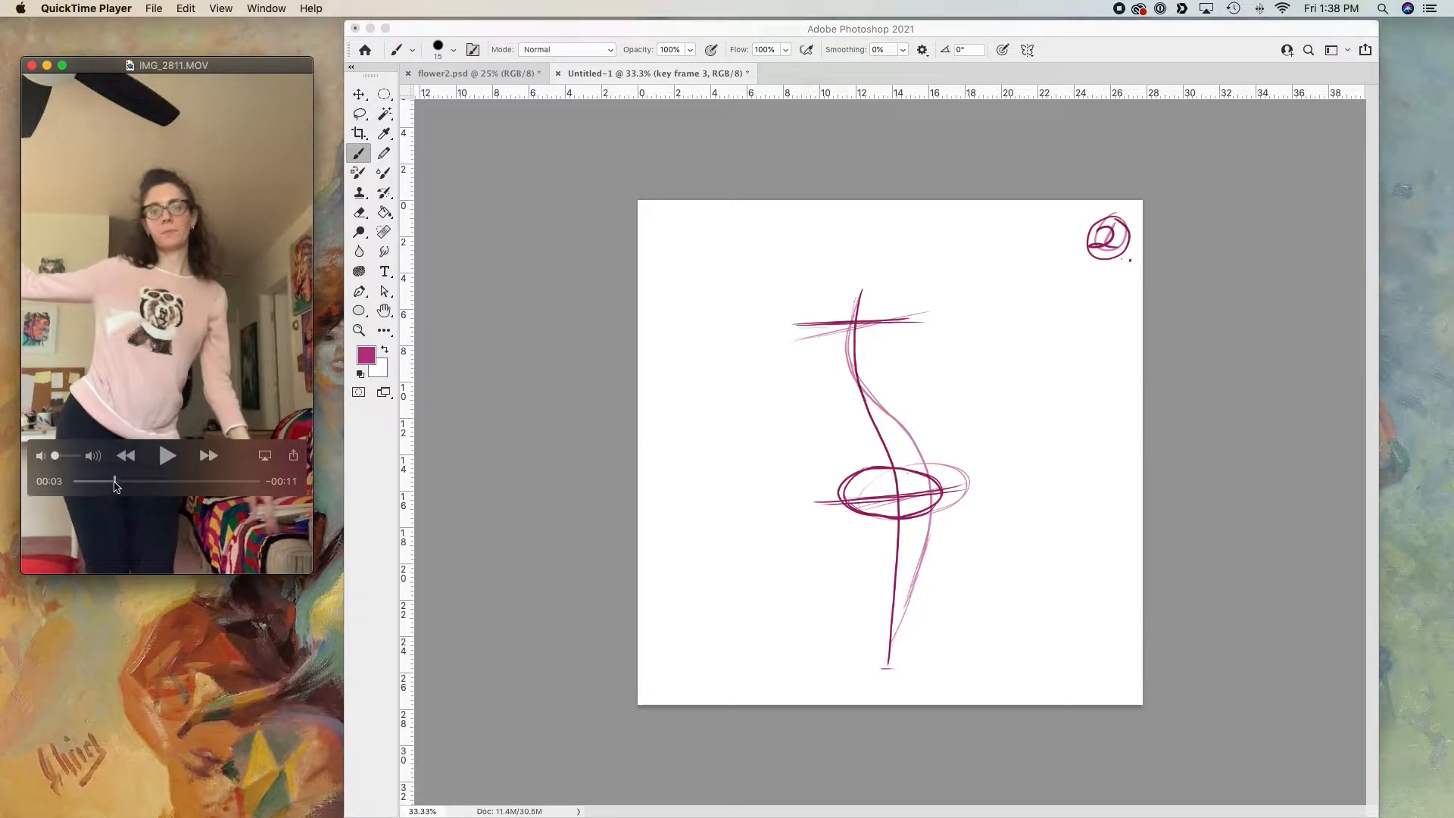
- Back in Photoshop, trim the key frame 3 clip to run from 04f to 06f and place the playhead at frame 5
left_click(455, 309)
left_click_drag(465, 700, 452, 337)
left_click_drag(450, 559, 430, 559)
left_click_drag(938, 430, 435, 422)
left_click_drag(430, 559, 466, 559)
left_click_drag(926, 429, 650, 422)
left_click_drag(520, 373, 612, 388)
left_click_drag(467, 559, 456, 559)
left_click_drag(724, 339, 724, 740)
left_click_drag(568, 751, 589, 624)
mouse_move(448, 786)
left_mouse_down()
mouse_move(536, 787)
mouse_move(522, 788)
left_mouse_up()
- Sketch the key frame 3 pose with a curved spine, tilted shoulder line, tilted hip ellipse, foot line and a circled number 3
left_click(766, 541)
left_click(847, 286)
left_click_drag(571, 626, 572, 782)
left_click(946, 268)
left_click(847, 285)
mouse_move(848, 304)
left_mouse_down()
mouse_move(878, 327)
mouse_move(862, 293)
mouse_move(876, 348)
mouse_move(852, 515)
mouse_move(887, 664)
left_mouse_up()
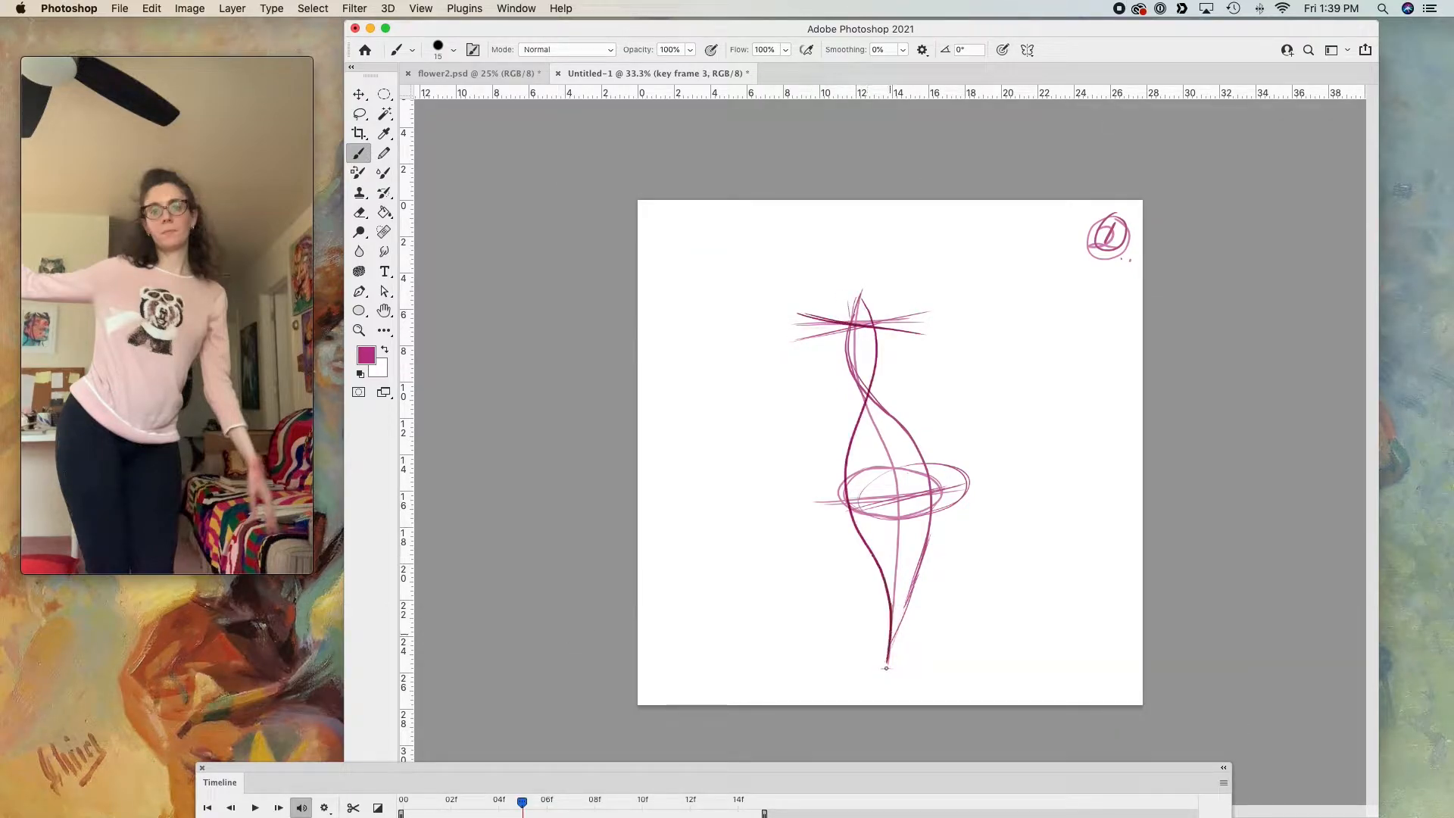
mouse_move(831, 491)
left_mouse_down()
mouse_move(939, 485)
mouse_move(826, 477)
mouse_move(909, 515)
mouse_move(918, 475)
left_mouse_up()
left_click_drag(873, 665, 896, 667)
mouse_move(1103, 231)
left_mouse_down()
mouse_move(1106, 248)
mouse_move(1134, 225)
left_mouse_up()
- Scrub and play back the three sketched key frames to check the motion
key("super+s")
left_click(929, 542)
left_click_drag(707, 768, 714, 528)
left_click_drag(529, 706, 456, 706)
key("space")
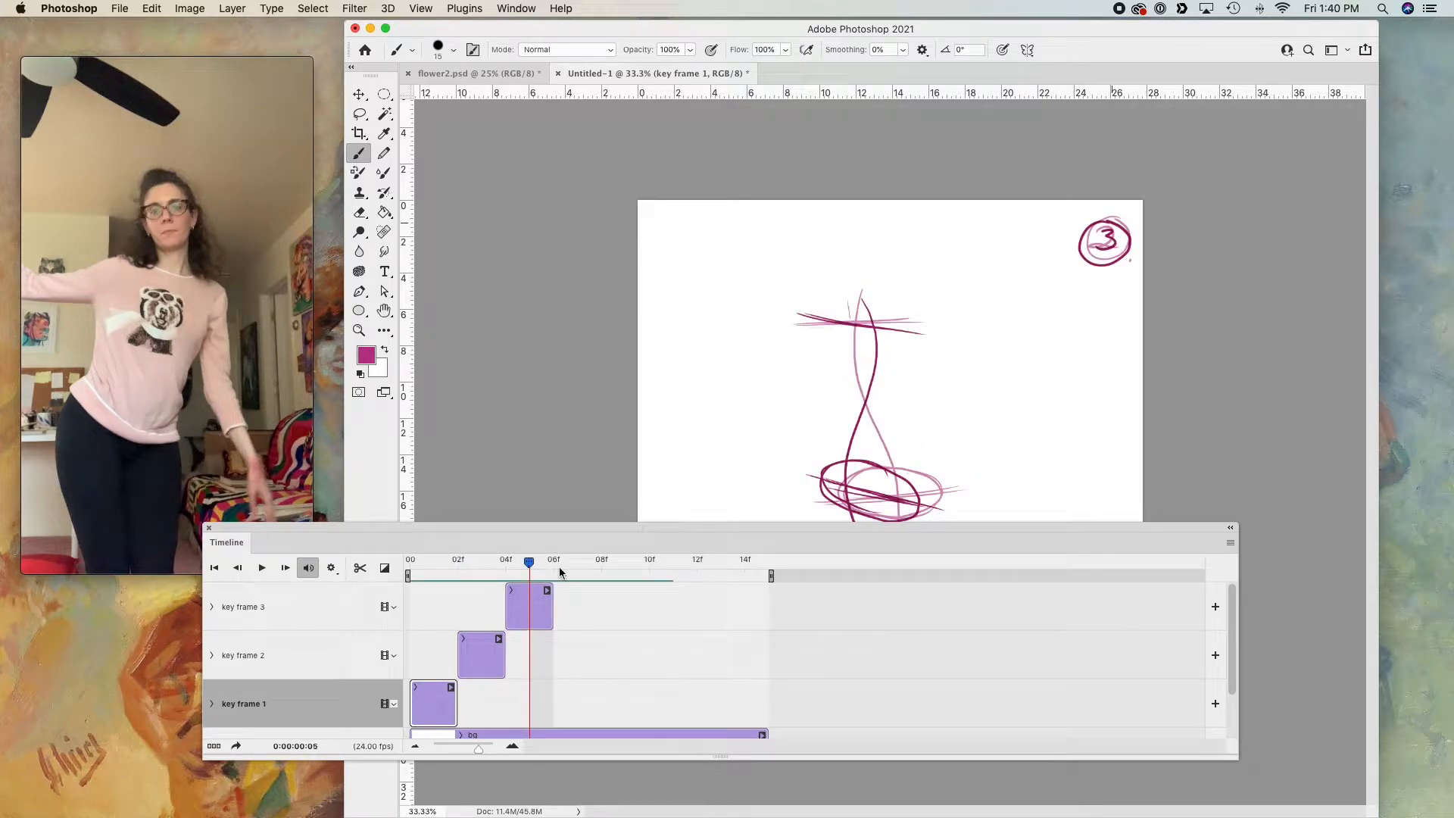
left_click_drag(513, 578, 533, 580)
- Delete the key frame 3 layer with its sketch and add a fresh empty layer named "key frame 3"
left_click(529, 607)
left_click_drag(733, 528, 745, 664)
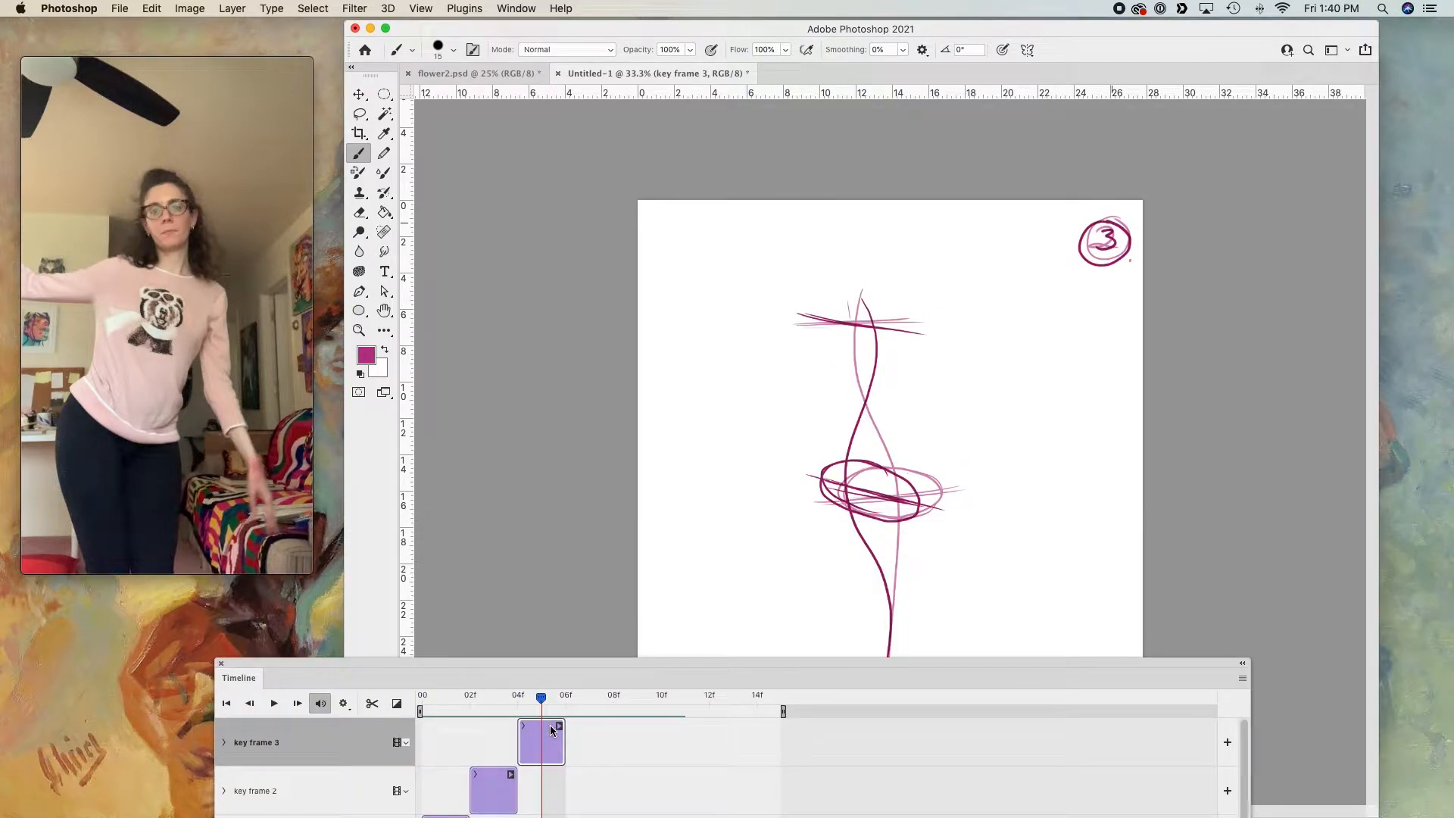
key("Delete")
key("alt+shift+super+n")
key("Return")
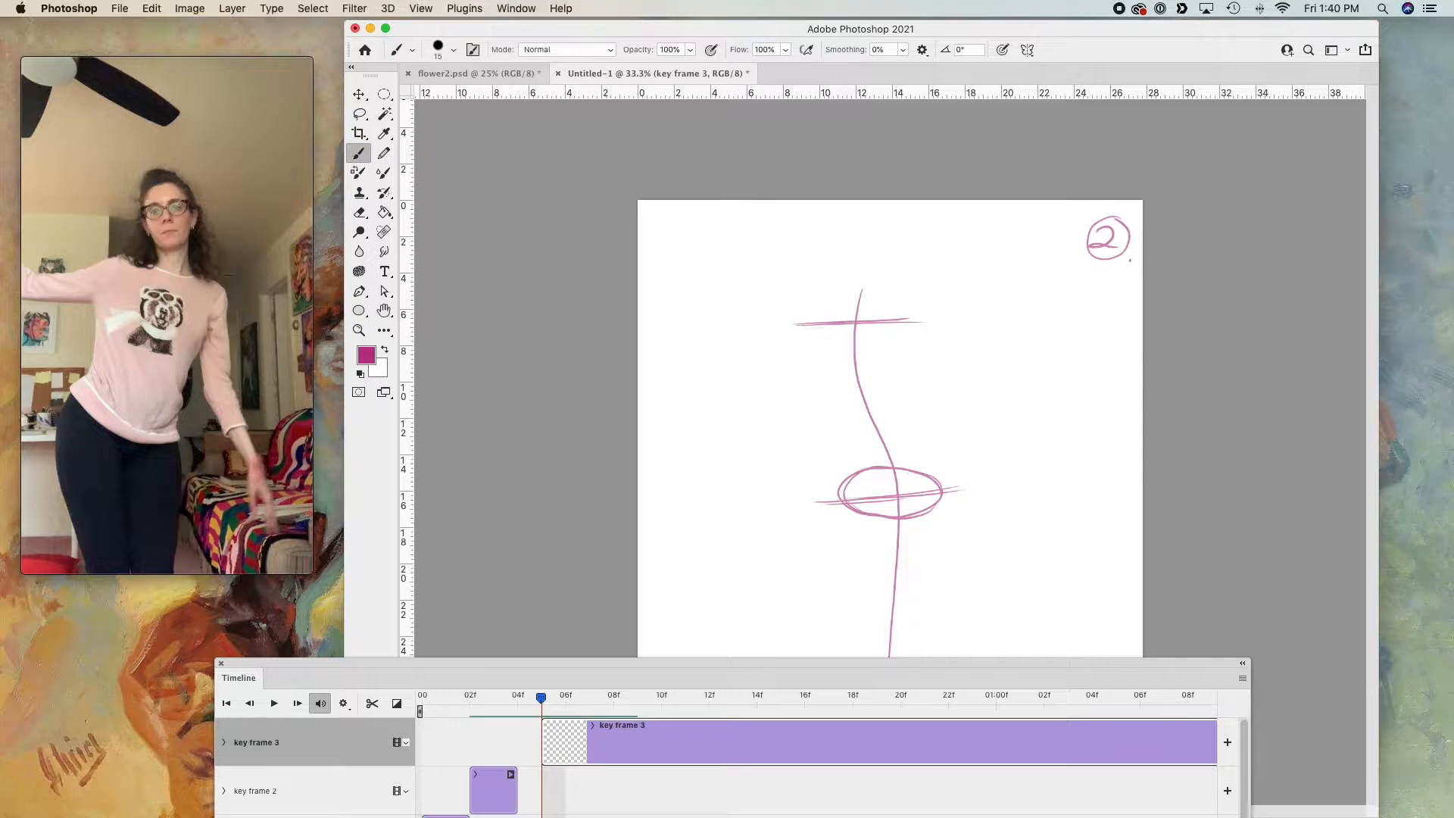
- Trim and position the new key frame 3 clip to run for two frames from 04f to 06f
left_click_drag(672, 666, 710, 319)
left_click_drag(533, 537, 512, 537)
left_click_drag(937, 388, 488, 386)
left_click_drag(512, 537, 559, 536)
left_click(849, 413)
left_click_drag(843, 410, 736, 403)
left_click_drag(700, 319, 661, 453)
- Set the onion skin count to 3 frames before and after, and extend the key frame 1 clip to 05f
left_click(1241, 466)
left_click(1302, 711)
left_click(761, 216)
left_click_drag(515, 628, 662, 627)
left_click_drag(709, 452, 626, 573)
left_click(198, 652)
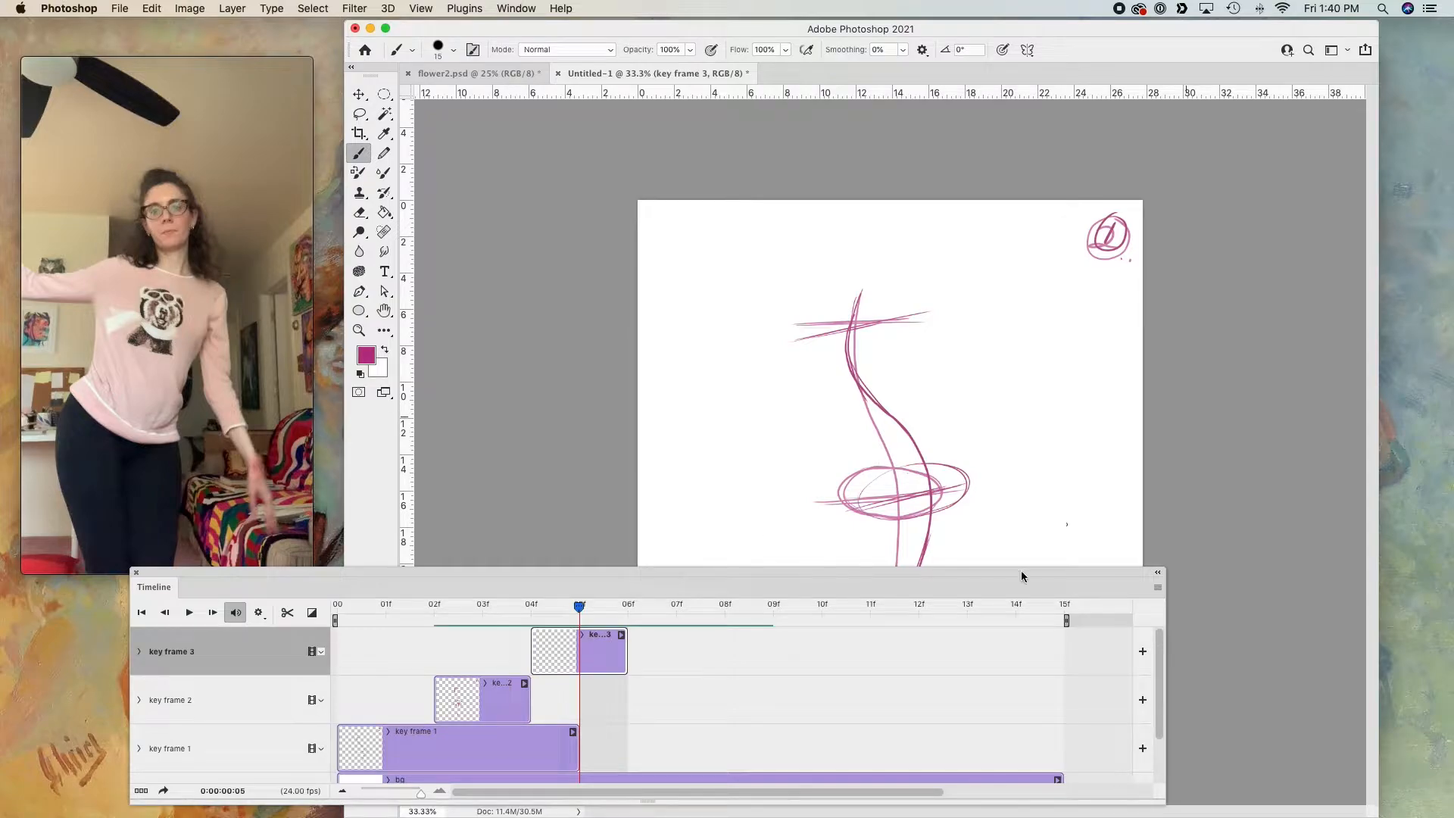
- Sketch the key frame 3 pose with a strongly curved spine, a hip ellipse shifted to one side, a tilted shoulder line and a foot line
left_click_drag(1024, 573, 988, 711)
mouse_move(874, 287)
left_mouse_down()
mouse_move(813, 447)
mouse_move(855, 530)
mouse_move(859, 356)
mouse_move(854, 587)
mouse_move(886, 655)
left_mouse_up()
key("super+z")
mouse_move(839, 474)
left_mouse_down()
mouse_move(810, 511)
mouse_move(863, 464)
left_mouse_up()
left_click_drag(818, 304, 944, 343)
left_click_drag(862, 669, 901, 656)
- Trim the key frame 1 clip to end at 02f and turn off onion skins
left_click_drag(956, 32, 873, 32)
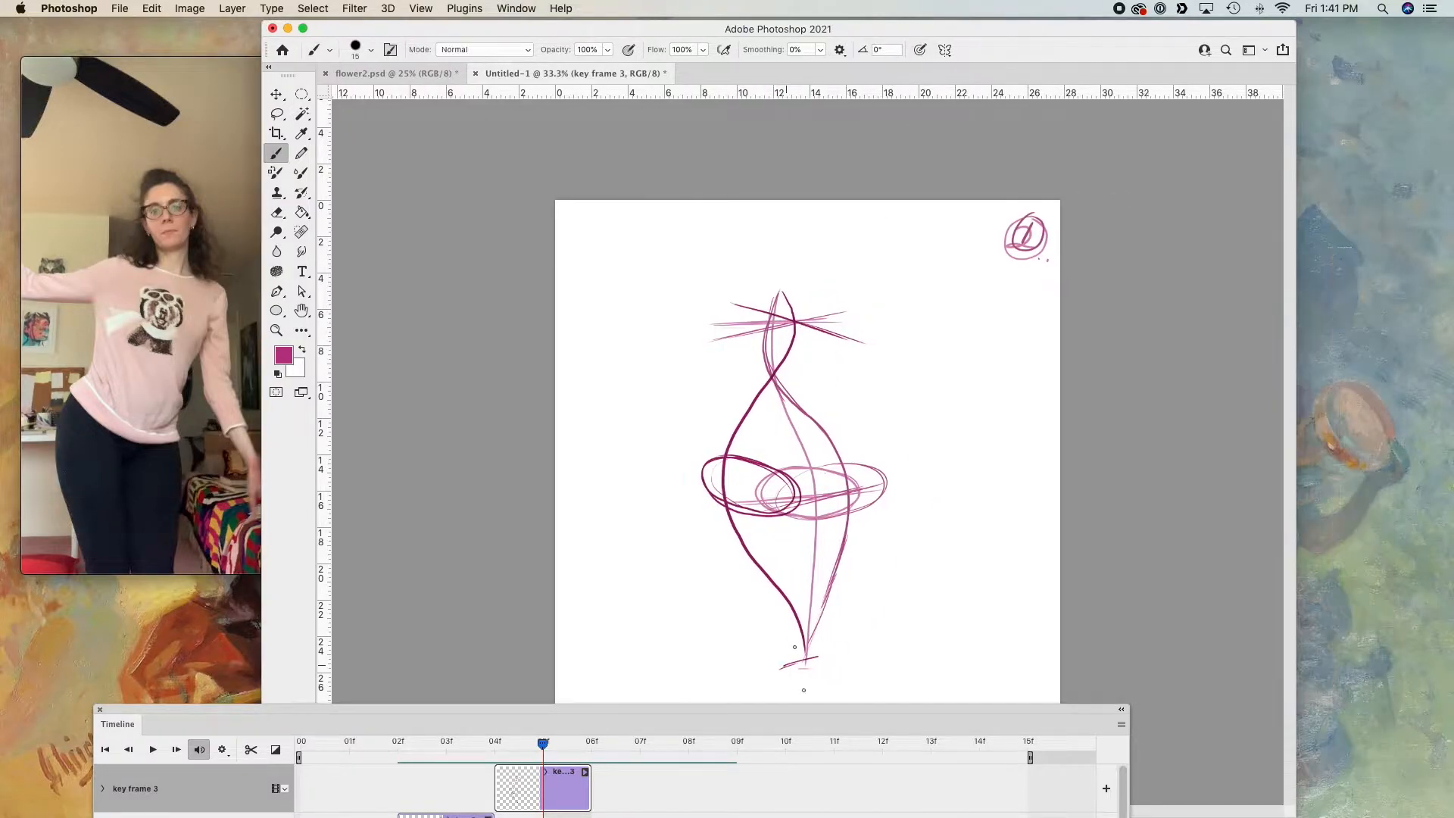
left_click_drag(628, 709, 664, 298)
left_click_drag(577, 474, 433, 474)
left_click_drag(663, 298, 413, 652)
left_click(1150, 451)
left_click(1218, 680)
left_click_drag(730, 627, 769, 506)
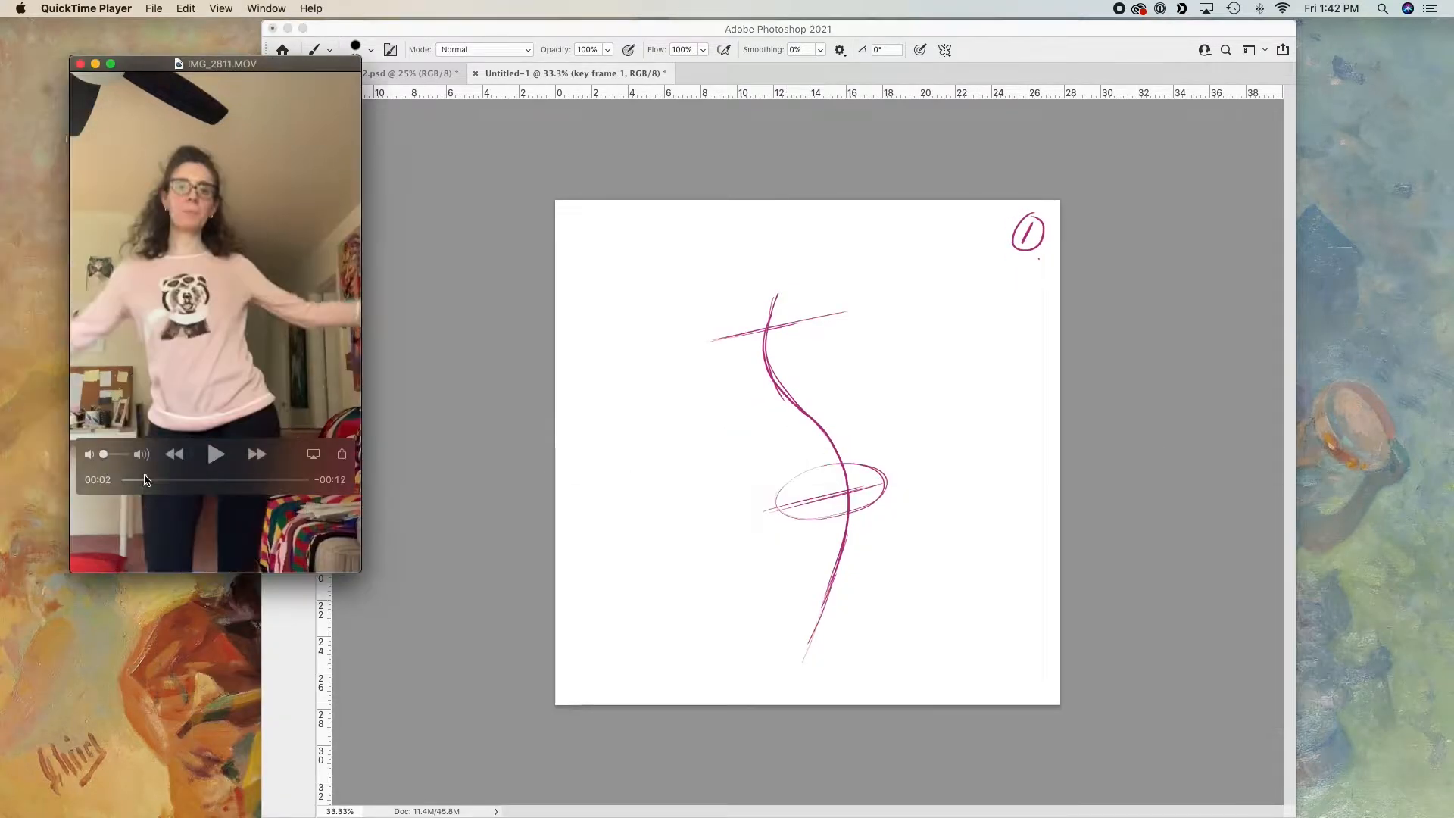
- Cue the reference video to the first key pose and sketch both arms with shoulder and elbow joints on key frame 1
left_click_drag(143, 481, 152, 481)
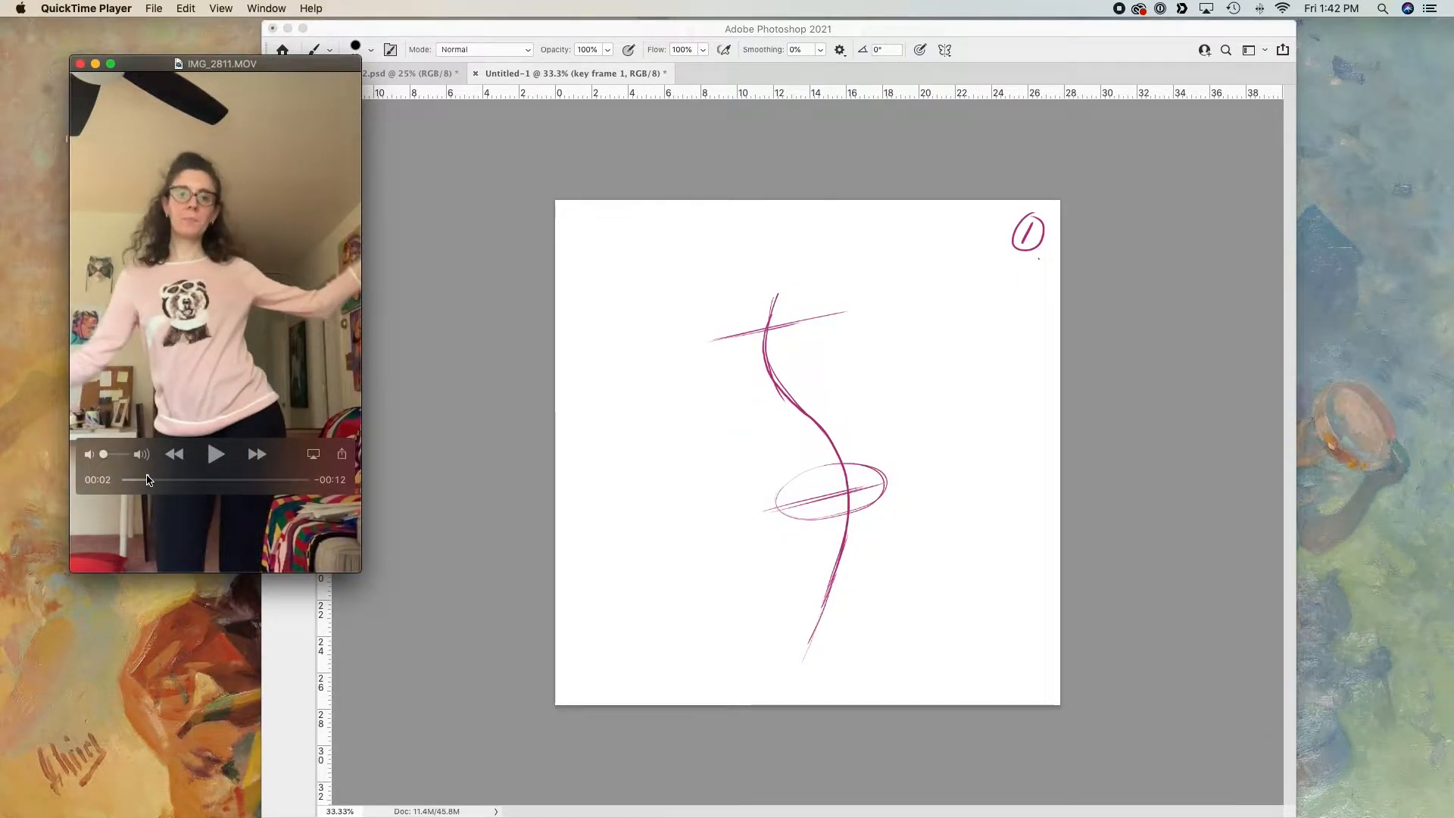
left_click(1101, 361)
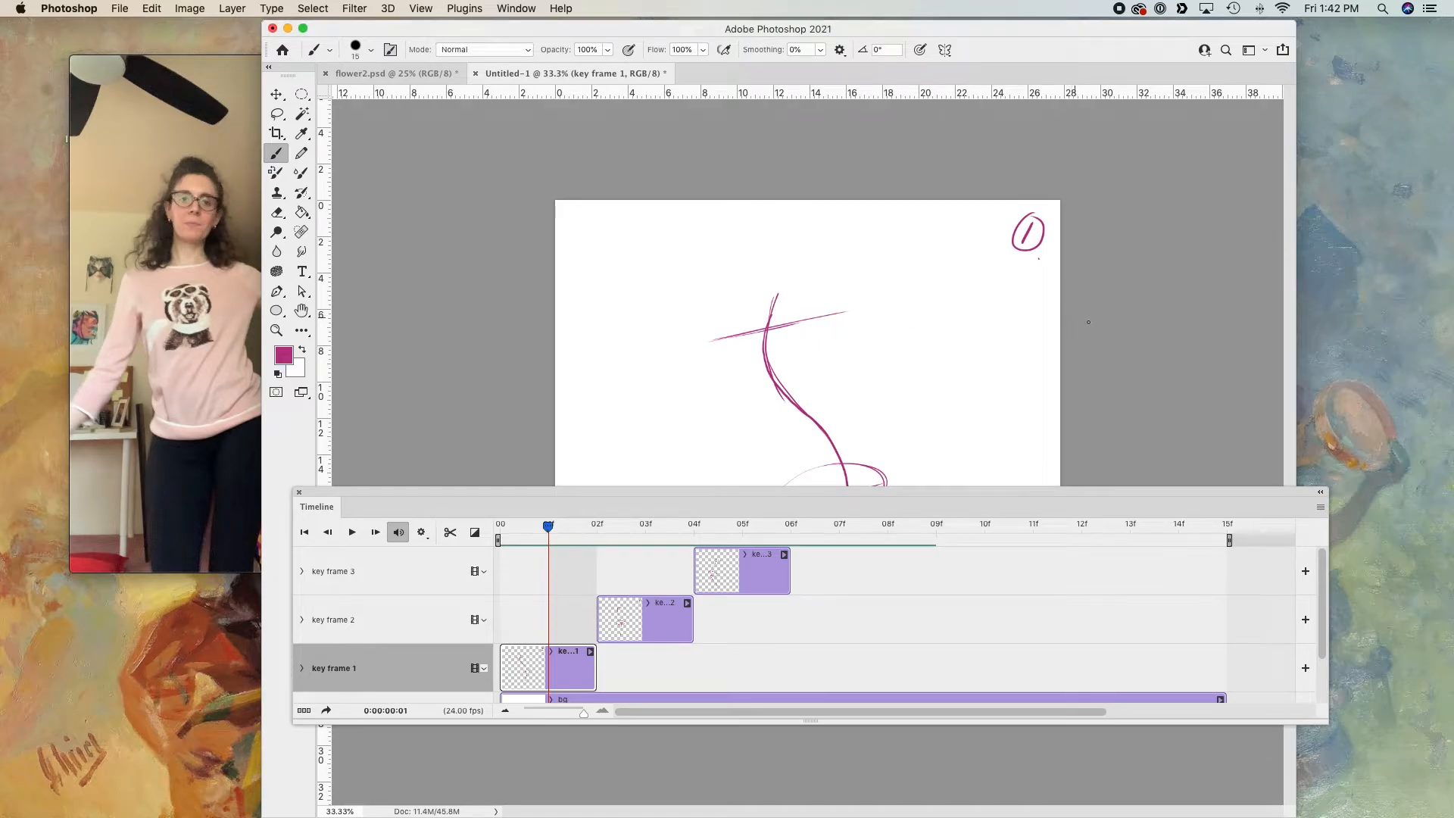
left_click_drag(750, 490, 756, 679)
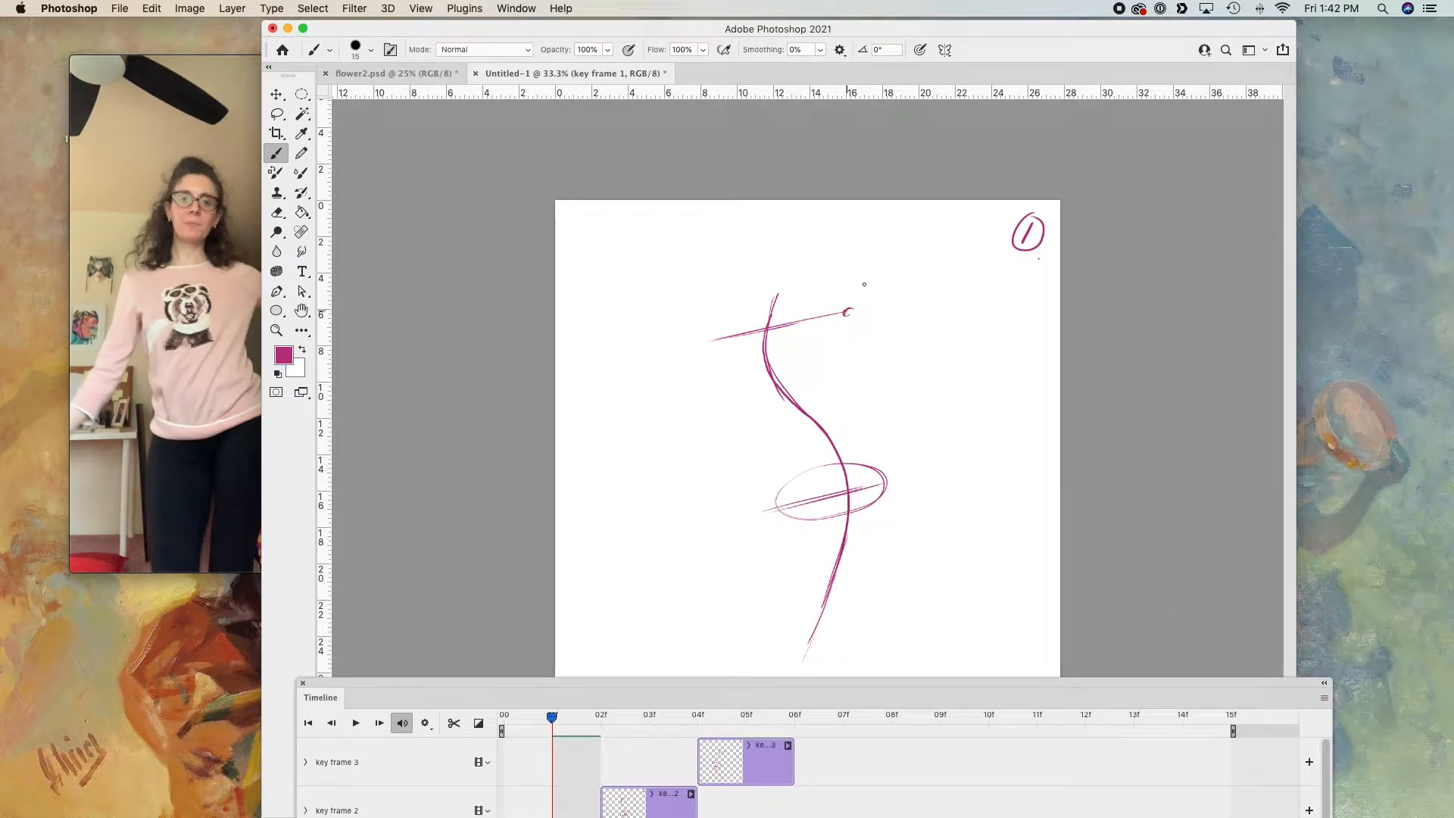
left_click_drag(715, 37, 844, 38)
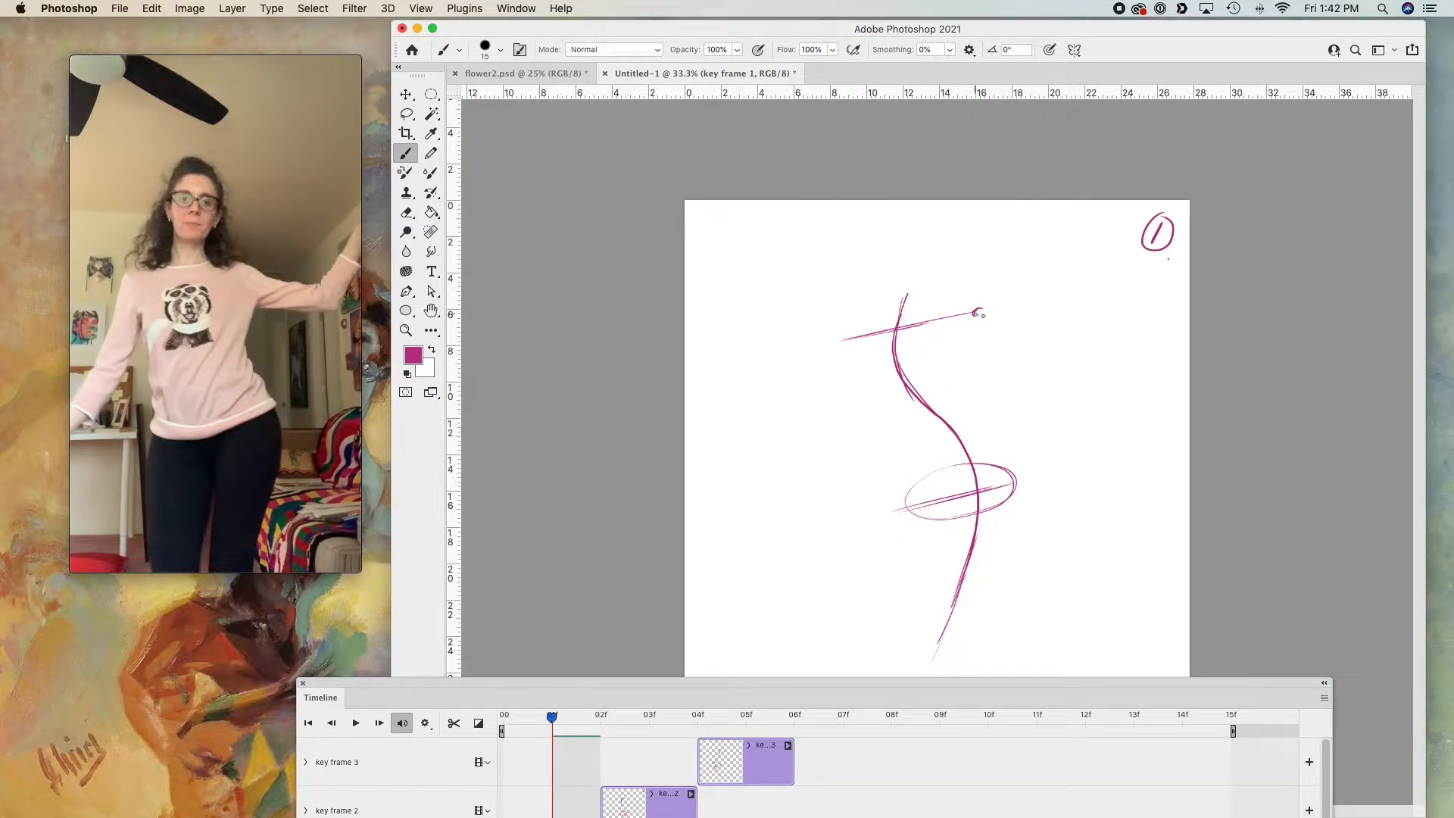
mouse_move(1020, 319)
left_mouse_down()
mouse_move(1084, 301)
mouse_move(1123, 238)
left_mouse_up()
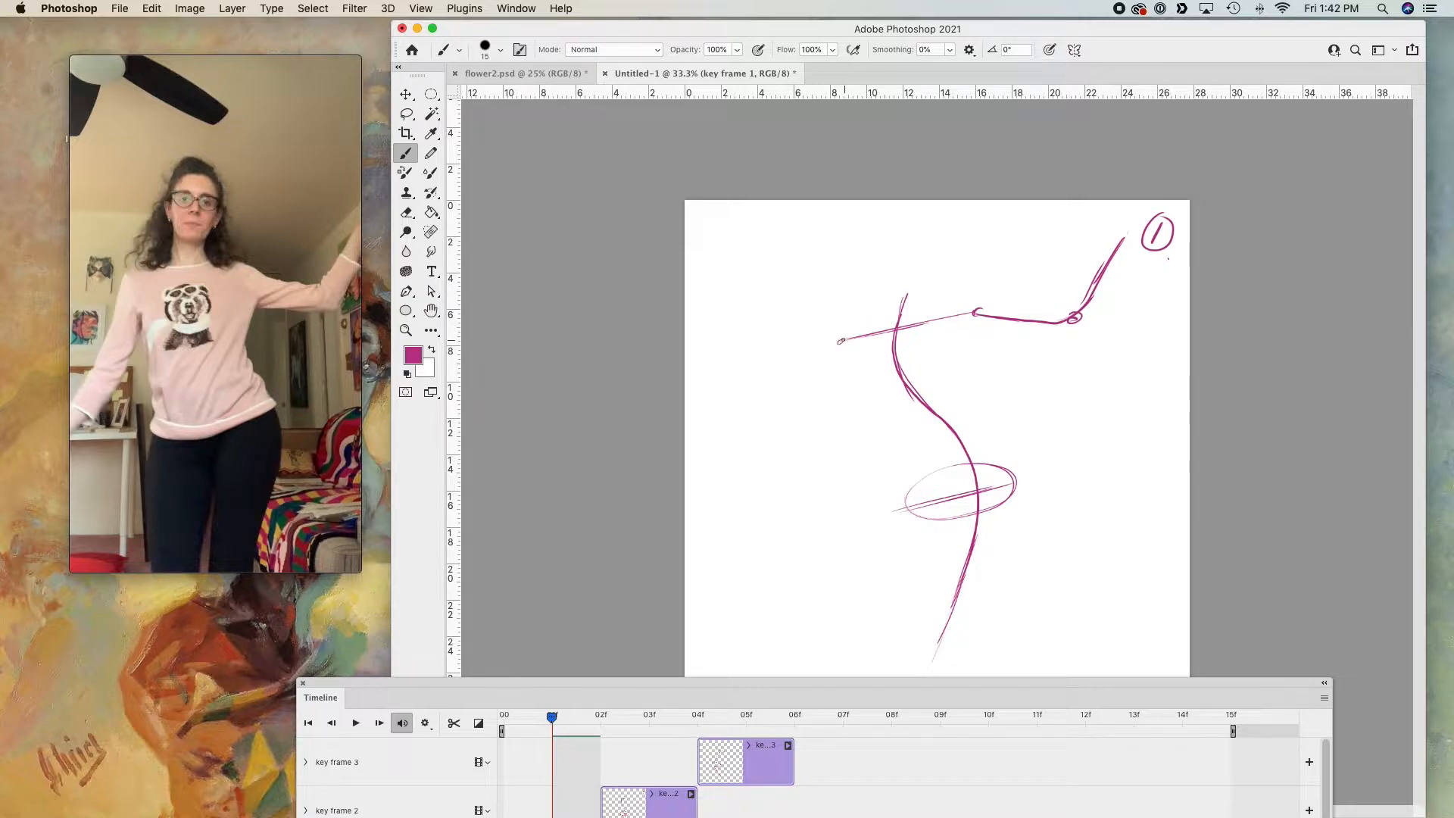
left_click_drag(840, 341, 809, 459)
left_click_drag(758, 520, 826, 404)
- Enable onion skins, place the playhead at frame 2 and select the key frame 3 clip
left_click_drag(731, 684, 755, 535)
left_click_drag(577, 570, 673, 573)
left_click(1347, 549)
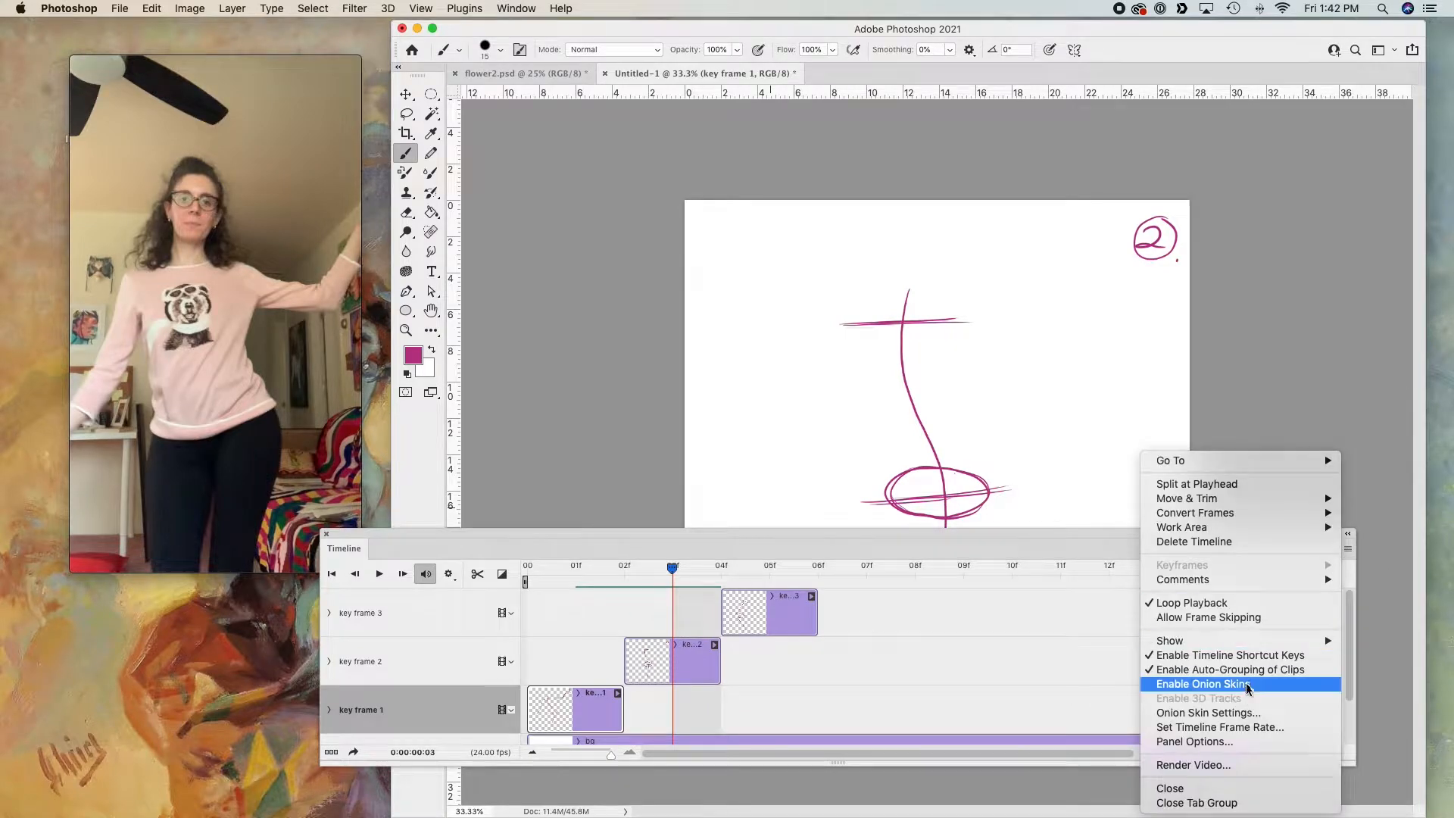
left_click(1208, 684)
left_click_drag(676, 571, 635, 572)
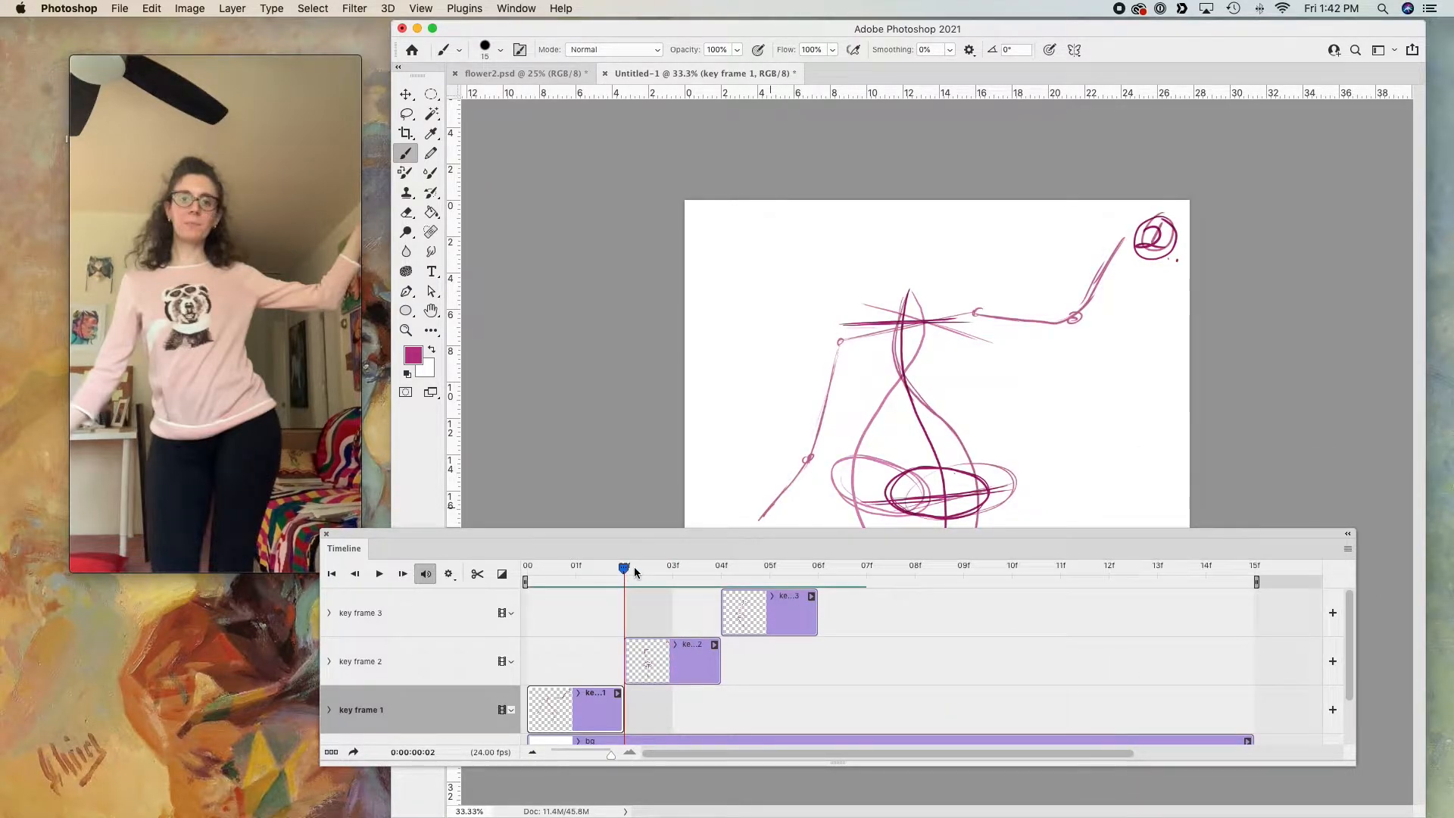
left_click(757, 603)
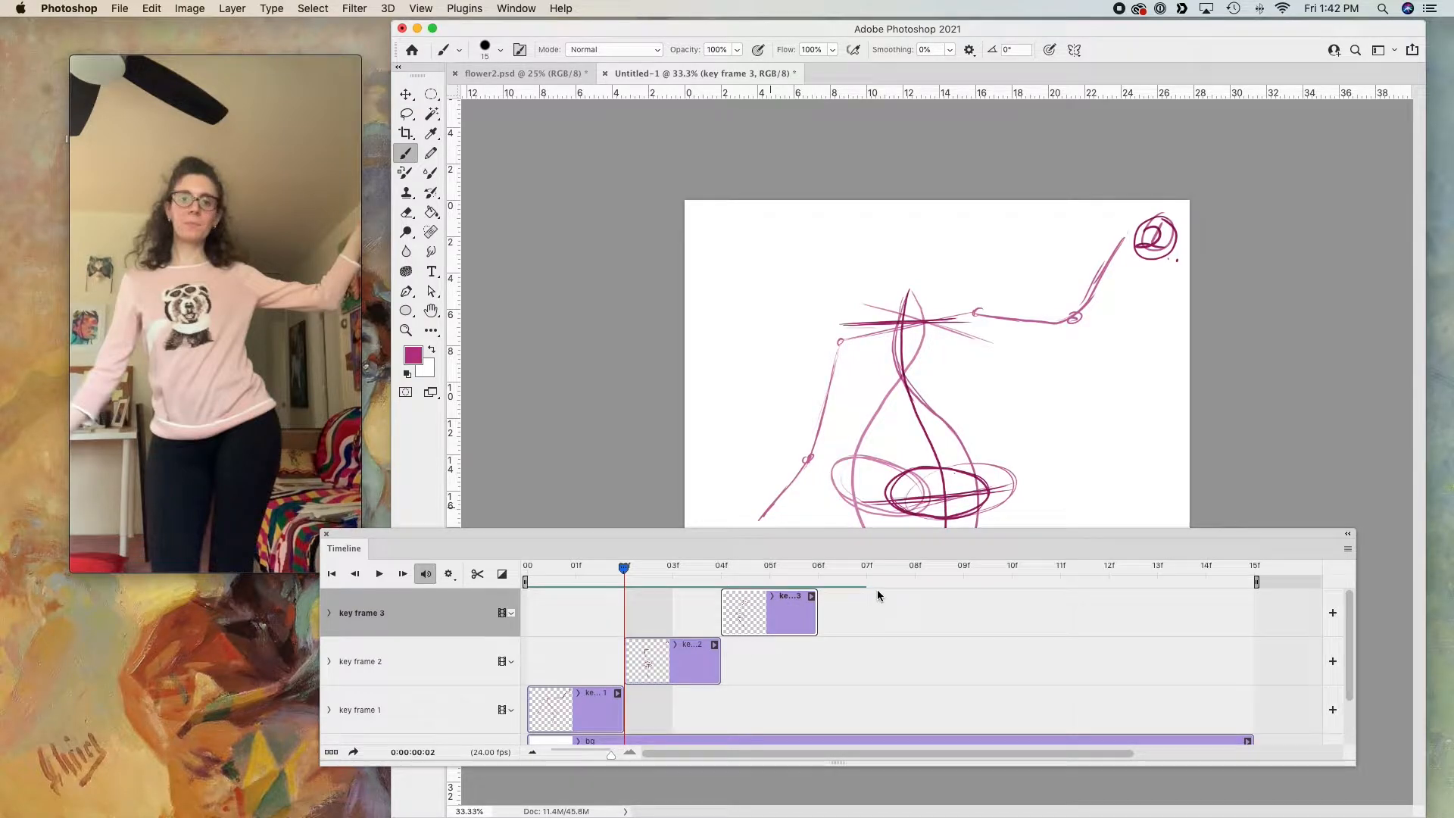
- Set the onion skin count to 2 frames before and 2 frames after, and place the playhead at frame 3
left_click(1347, 548)
left_click(1234, 711)
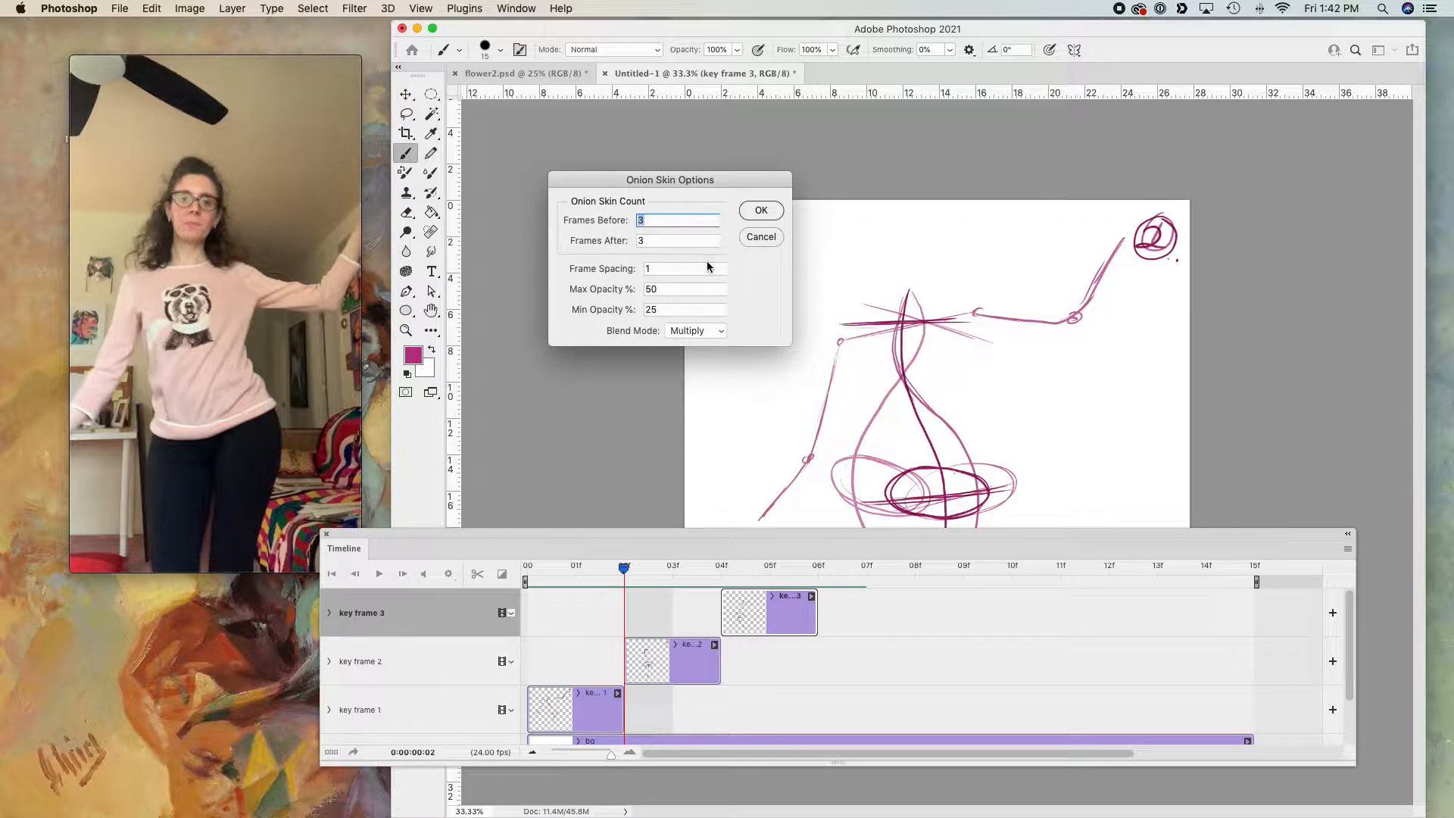
key("Tab")
type("2")
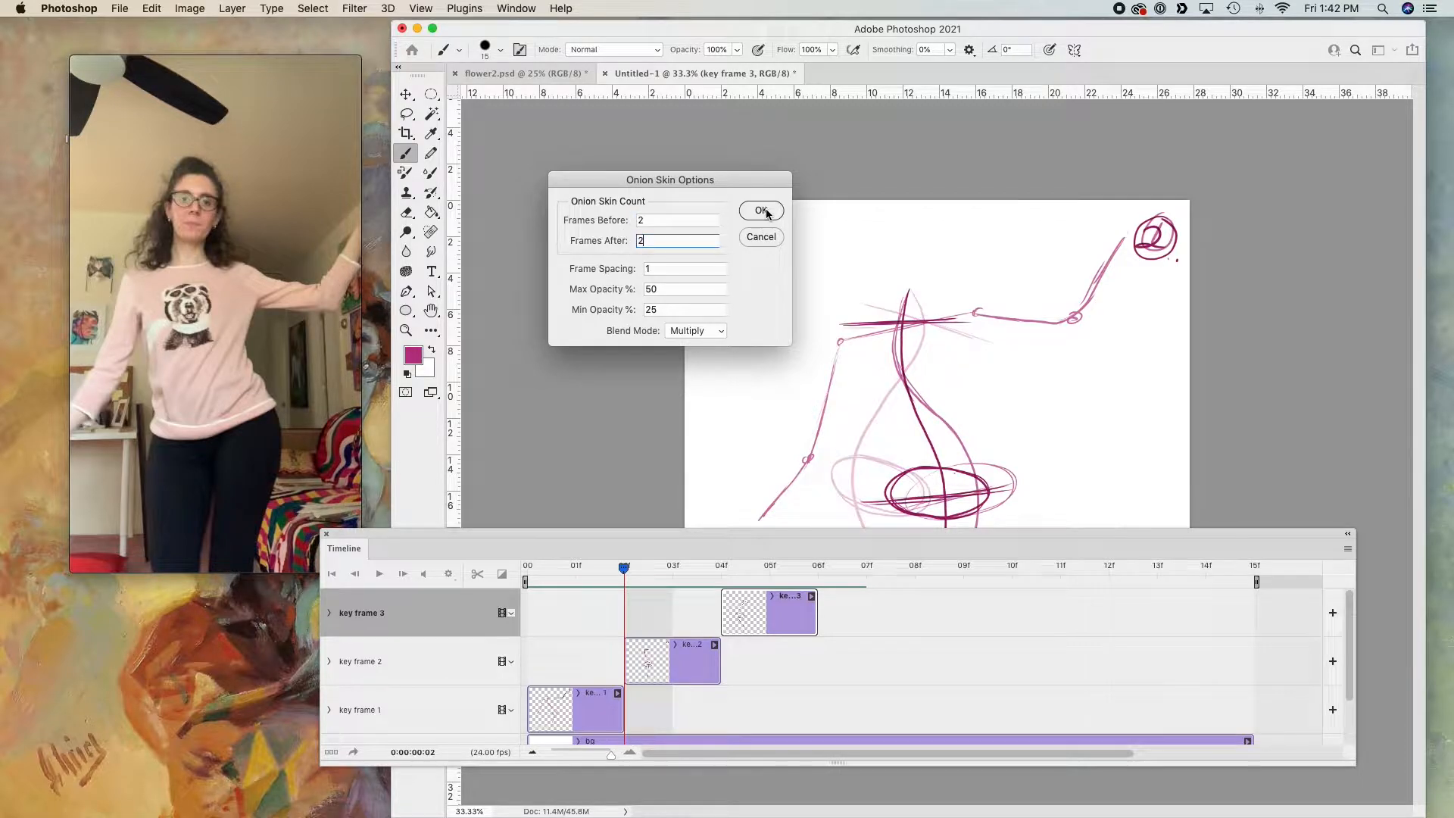
left_click(762, 212)
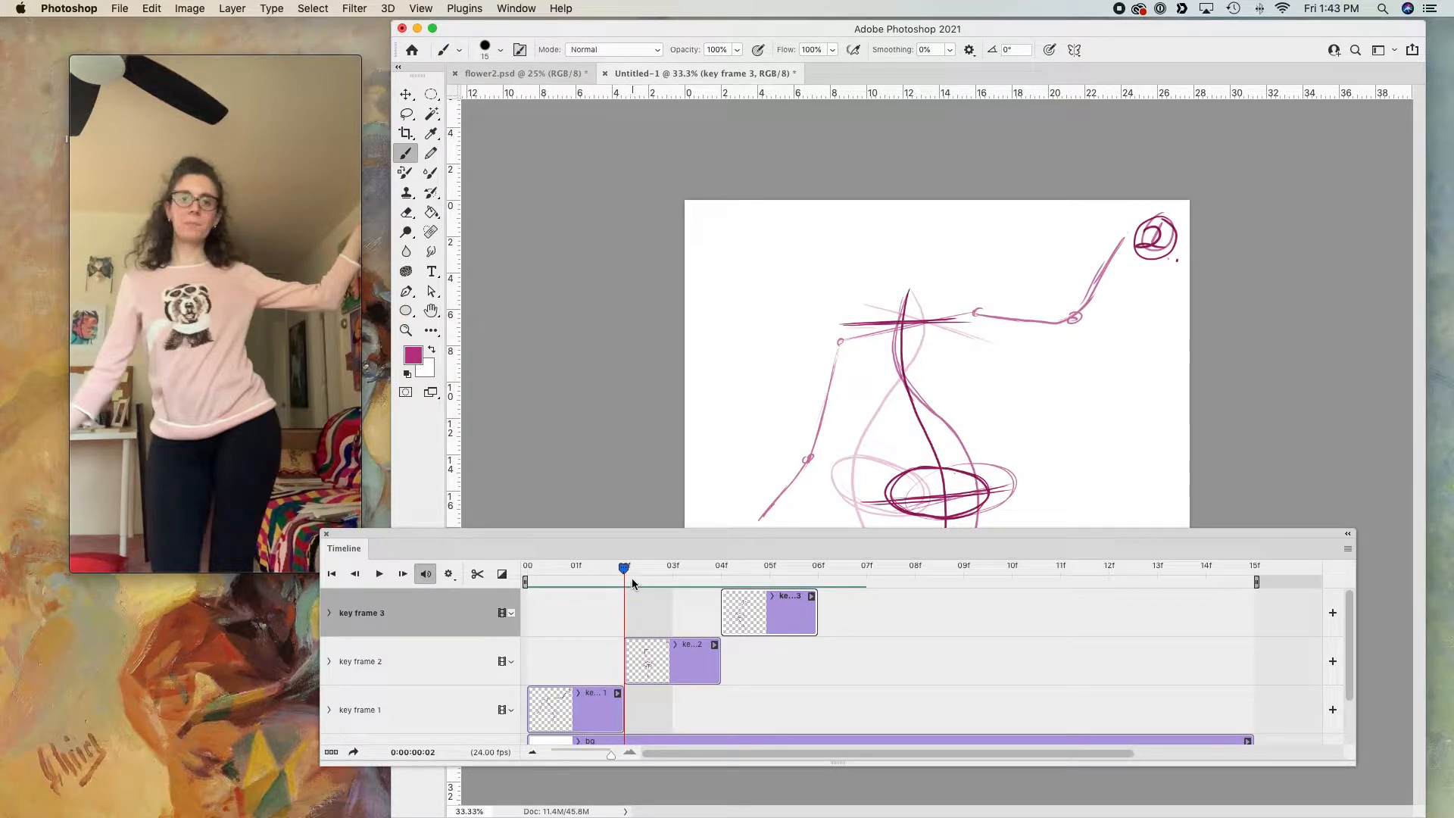
left_click_drag(634, 585, 676, 579)
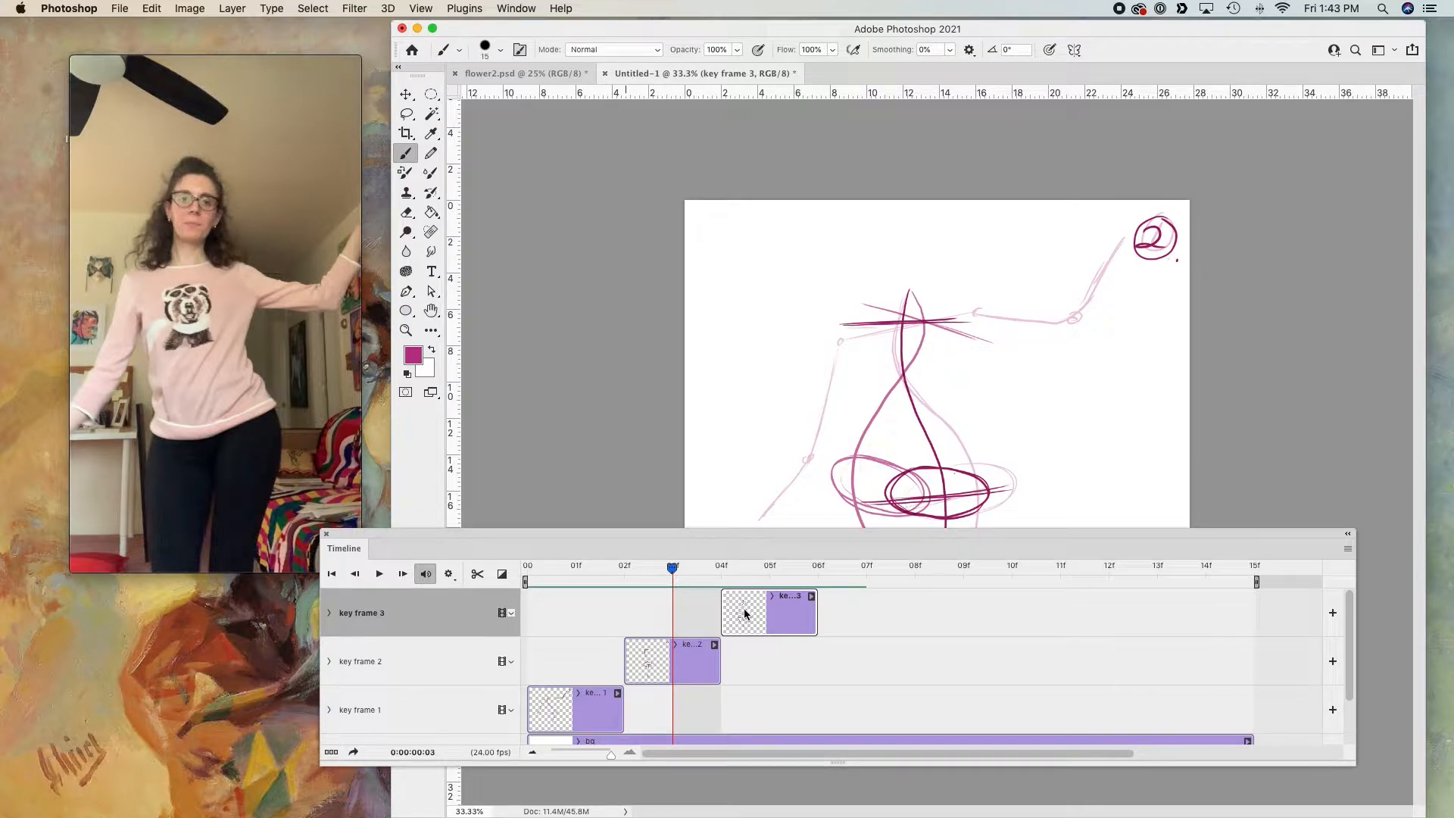
- Shift the key frame 3 clip to start at 07f, away from key frame 2, and select the key frame 2 clip
left_click_drag(745, 614, 891, 614)
left_click_drag(770, 547, 898, 669)
left_click(702, 725)
- Advance the reference video slightly to the key frame 2 pose and mark one shoulder joint on the key frame 2 sketch
left_click(234, 502)
left_click_drag(149, 480, 152, 482)
left_click(530, 446)
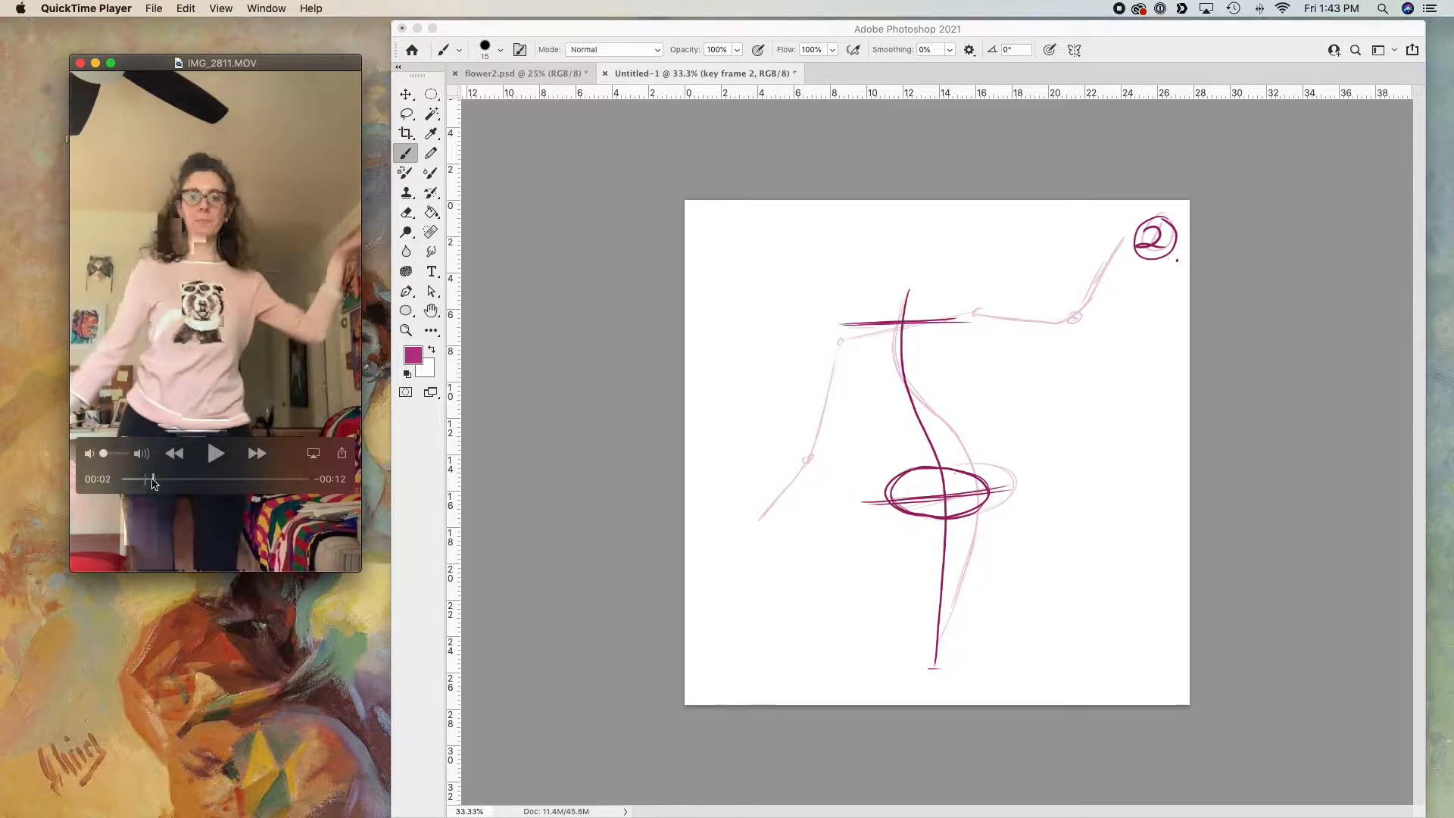
left_click(990, 338)
left_click_drag(958, 322, 964, 323)
left_click_drag(964, 326, 1054, 394)
left_click_drag(1063, 396, 1069, 395)
left_click_drag(1068, 401, 1116, 362)
key("super+z")
key("super+z")
key("super+z")
- Sketch both bent arms from the shoulders on key frame 2, scrubbing the reference video slightly between them
mouse_move(964, 325)
left_mouse_down()
mouse_move(1058, 400)
mouse_move(1135, 348)
left_mouse_up()
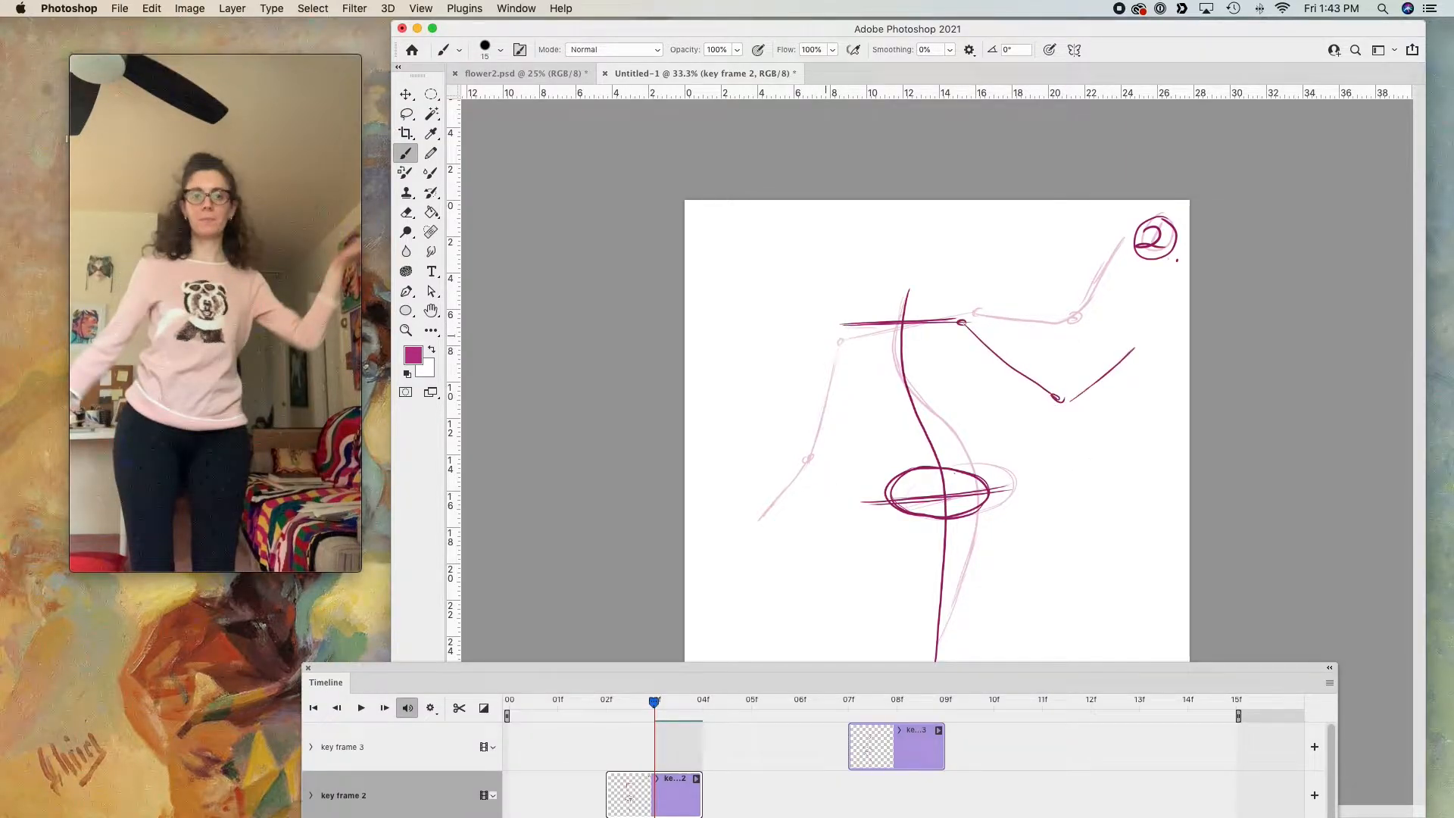
left_click_drag(152, 482, 159, 483)
left_click(808, 383)
mouse_move(838, 328)
left_mouse_down()
mouse_move(790, 404)
mouse_move(723, 378)
left_mouse_up()
- Move the key frame 3 clip to run from 04f to 06f and advance the reference video to the matching pose at 00:03
left_click_drag(904, 740, 759, 741)
left_click_drag(655, 702, 748, 706)
left_click(157, 482)
left_click_drag(158, 482, 169, 481)
left_click(568, 520)
- Sketch both arms on key frame 3, one hanging diagonally down and the other bent with its forearm raised, with shoulder and elbow joints
left_click_drag(977, 341, 980, 344)
left_click_drag(981, 345, 1060, 475)
left_click_drag(1059, 468, 1133, 519)
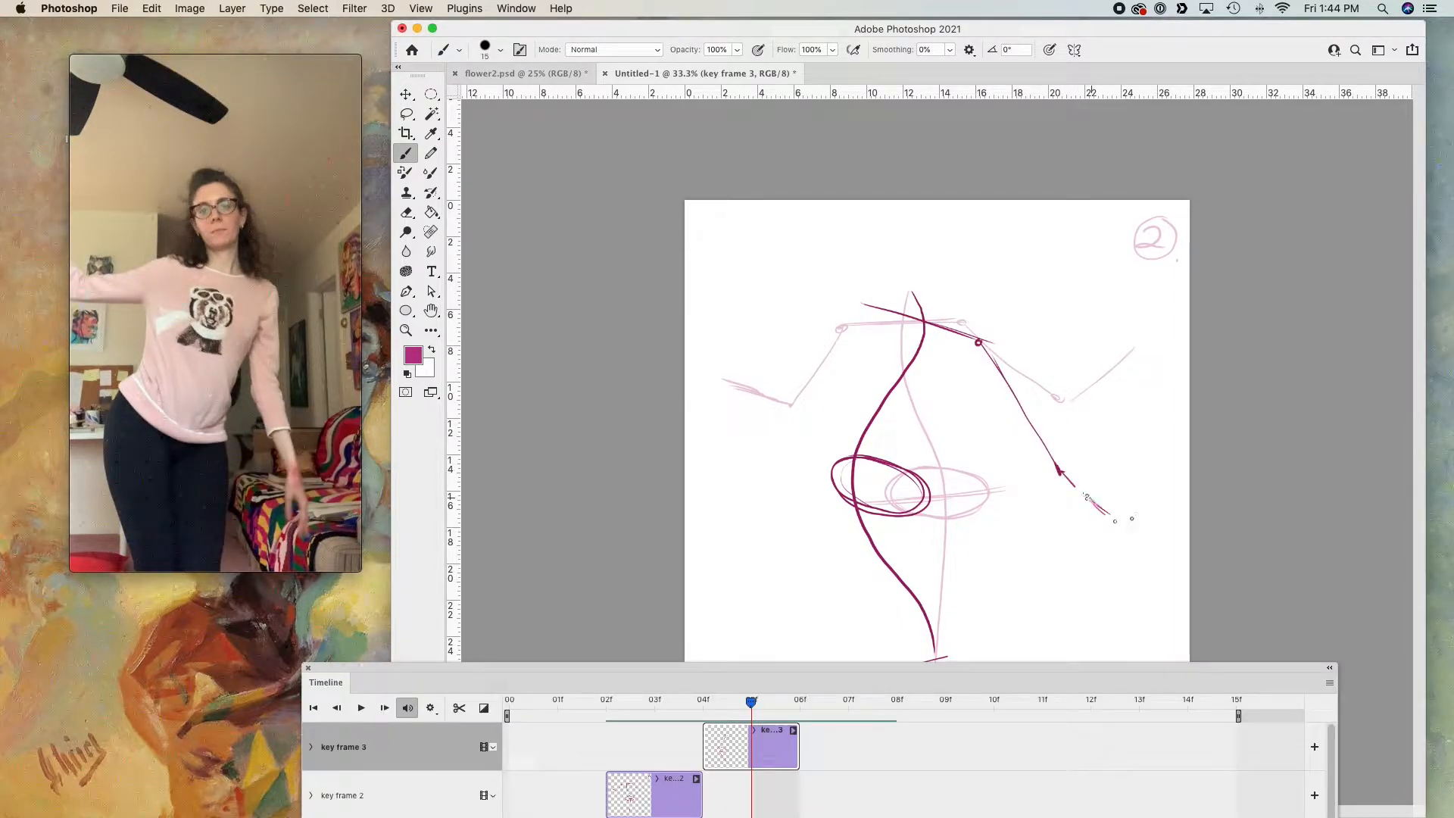
left_click_drag(775, 328, 722, 256)
left_click_drag(755, 302, 714, 235)
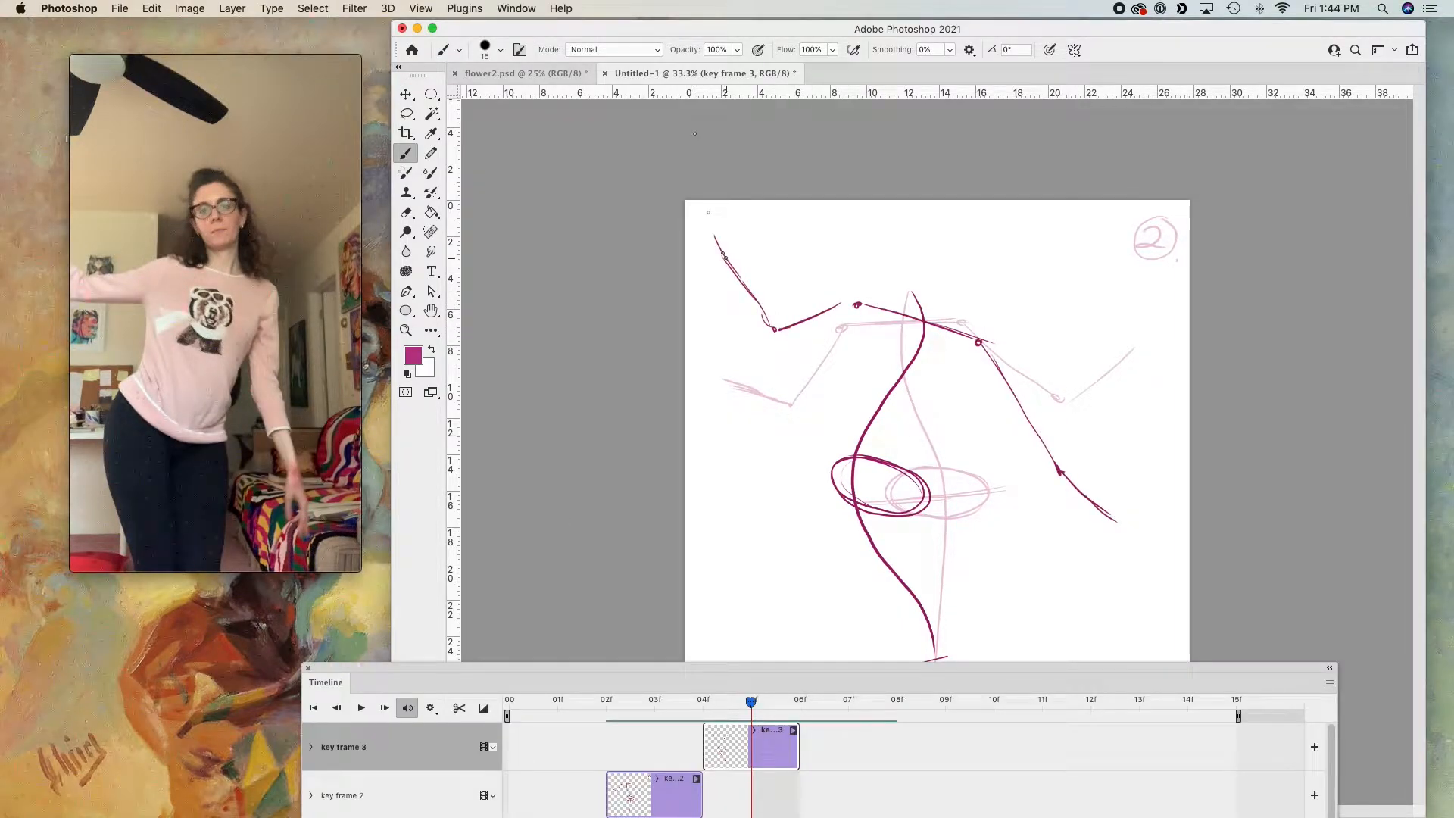
- Turn off onion skins and scrub the playhead to frame 2
left_click_drag(773, 668, 775, 517)
left_click(1332, 531)
left_click(1197, 685)
left_click_drag(1008, 517, 1019, 655)
mouse_move(764, 688)
left_mouse_down()
mouse_move(564, 690)
mouse_move(809, 695)
mouse_move(620, 691)
left_mouse_up()
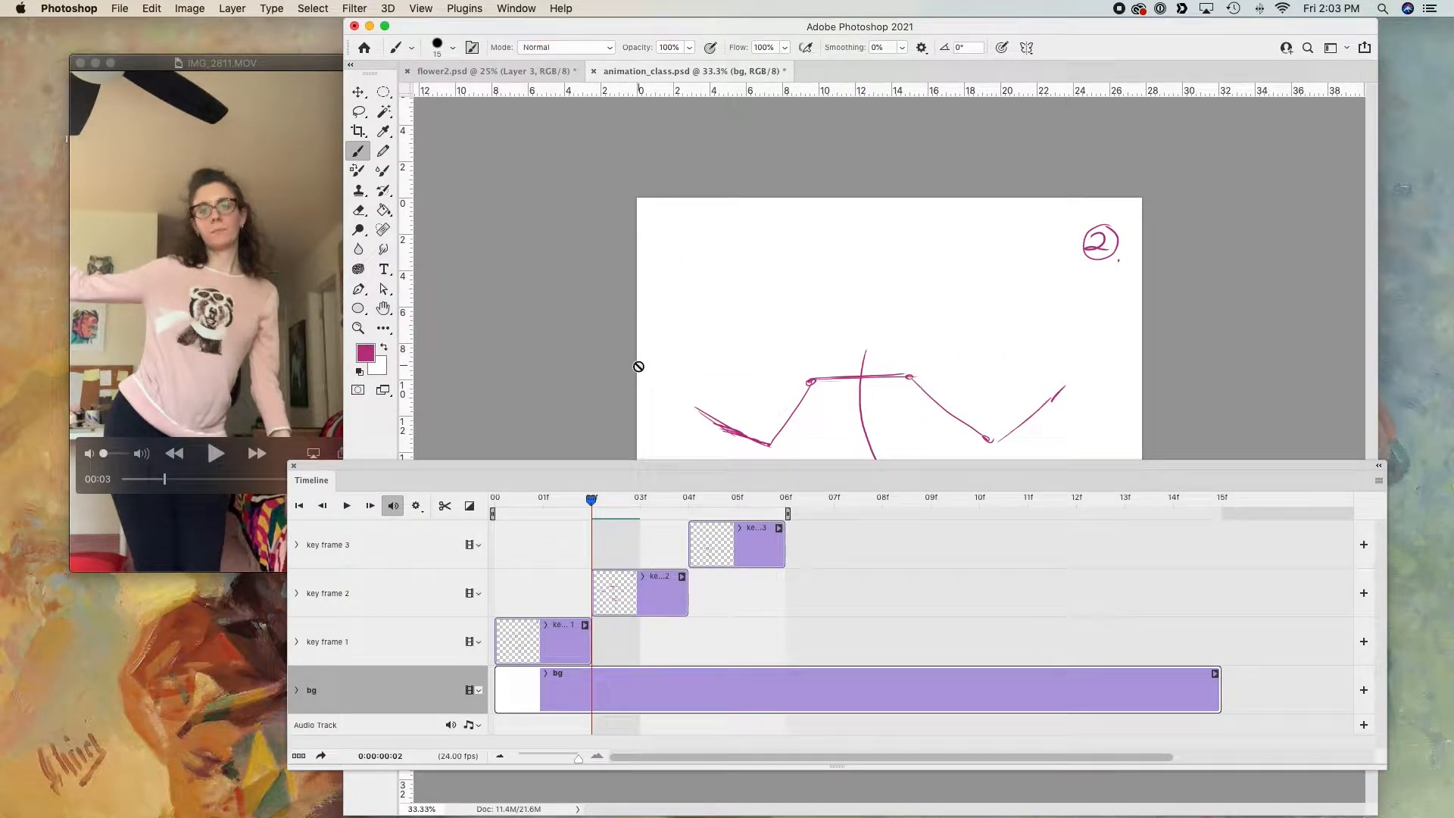
- Add a layer directly above key frame 1 and rename it "in between 1"
left_click_drag(921, 471, 844, 568)
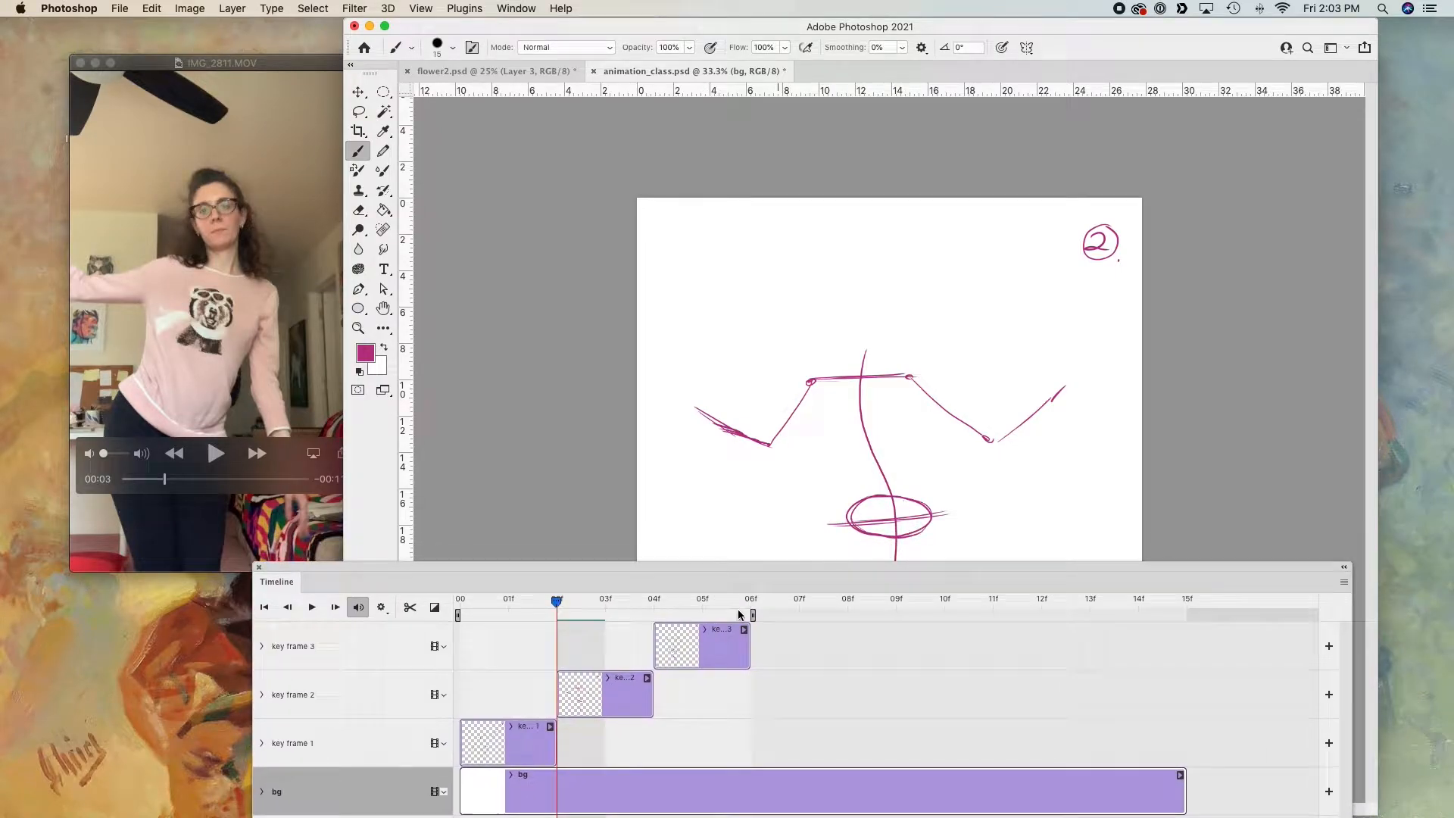
left_click(520, 744)
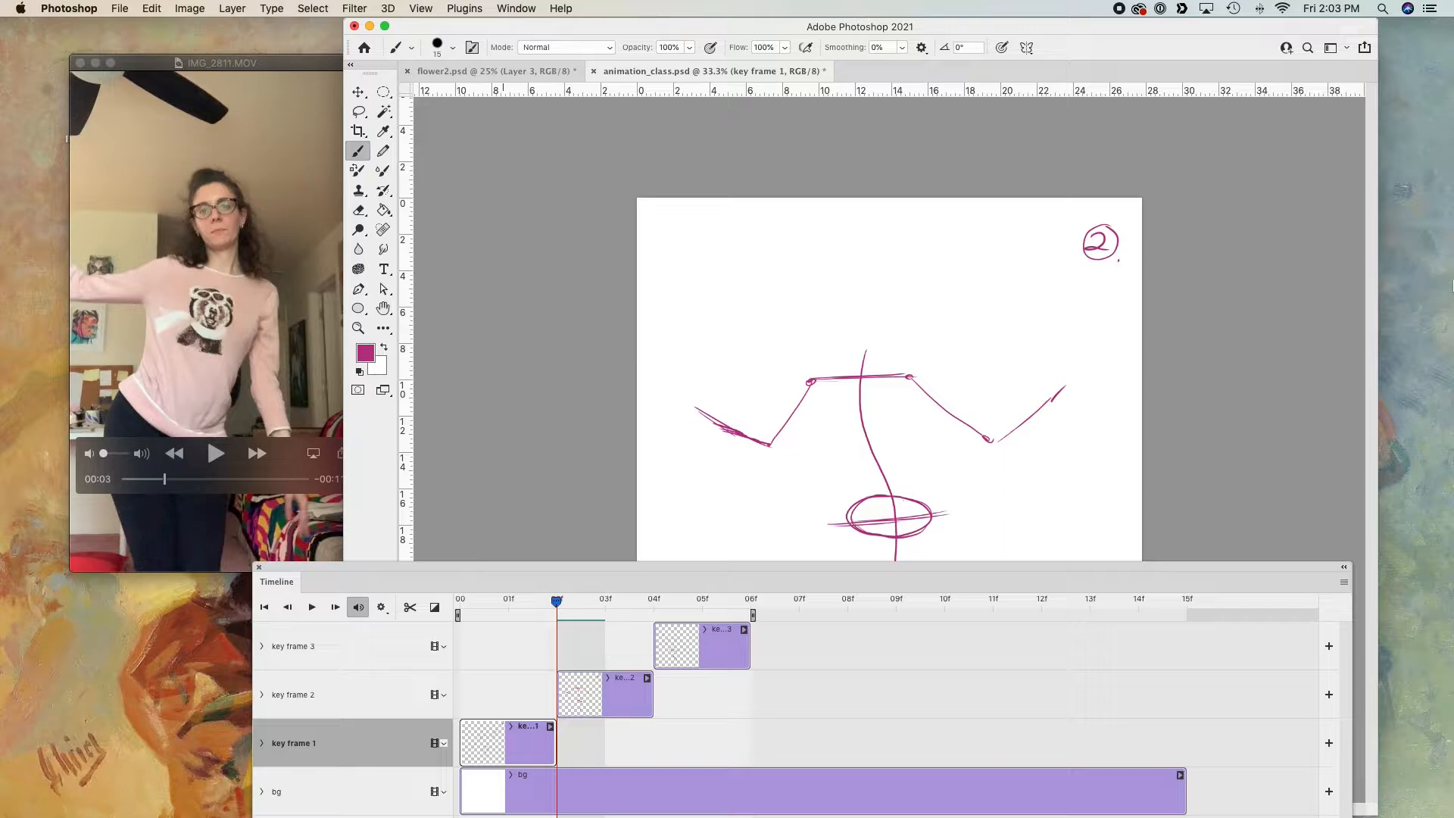
left_click_drag(1266, 1, 1238, 149)
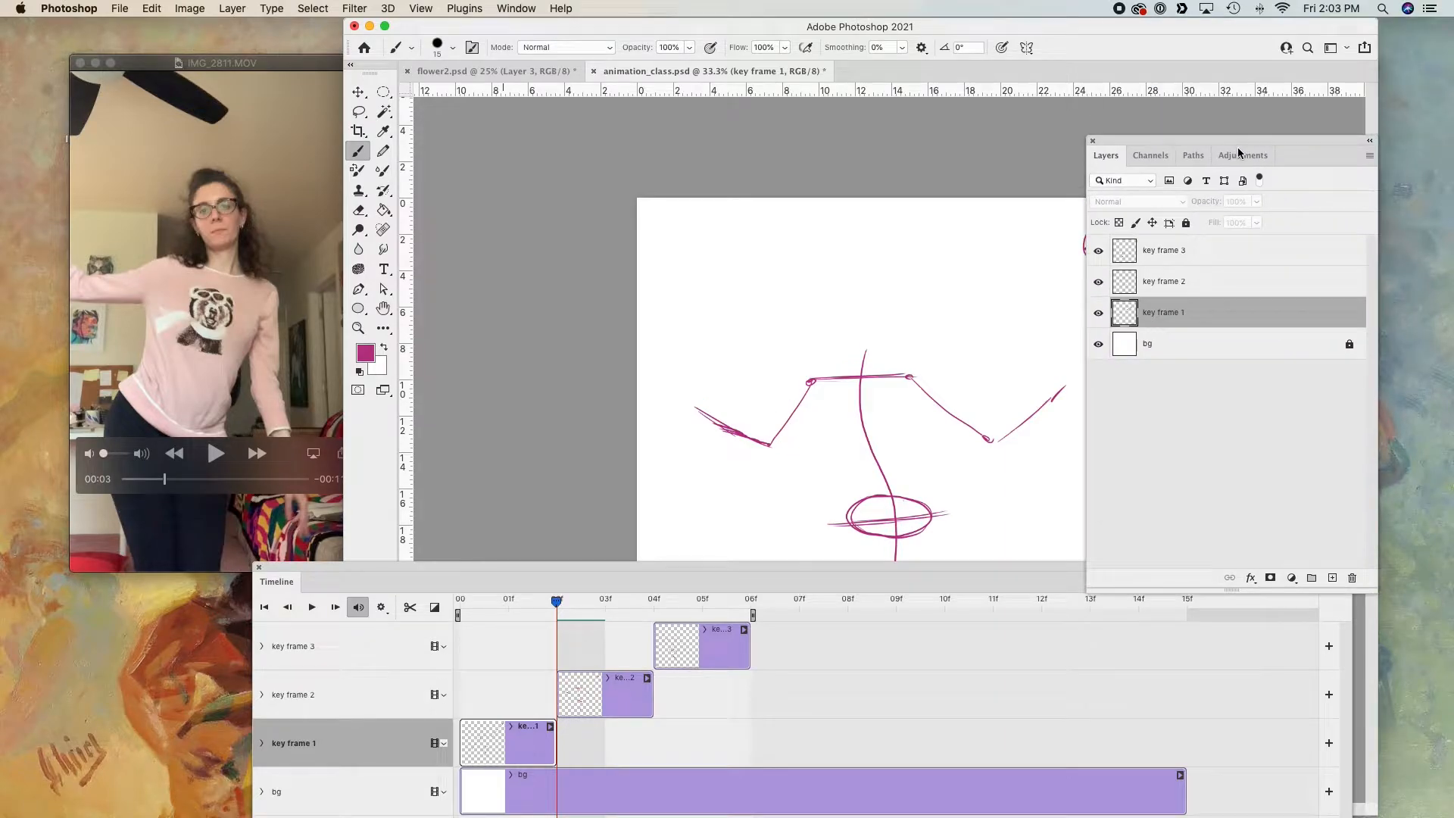
left_click(1332, 578)
double_click(1153, 311)
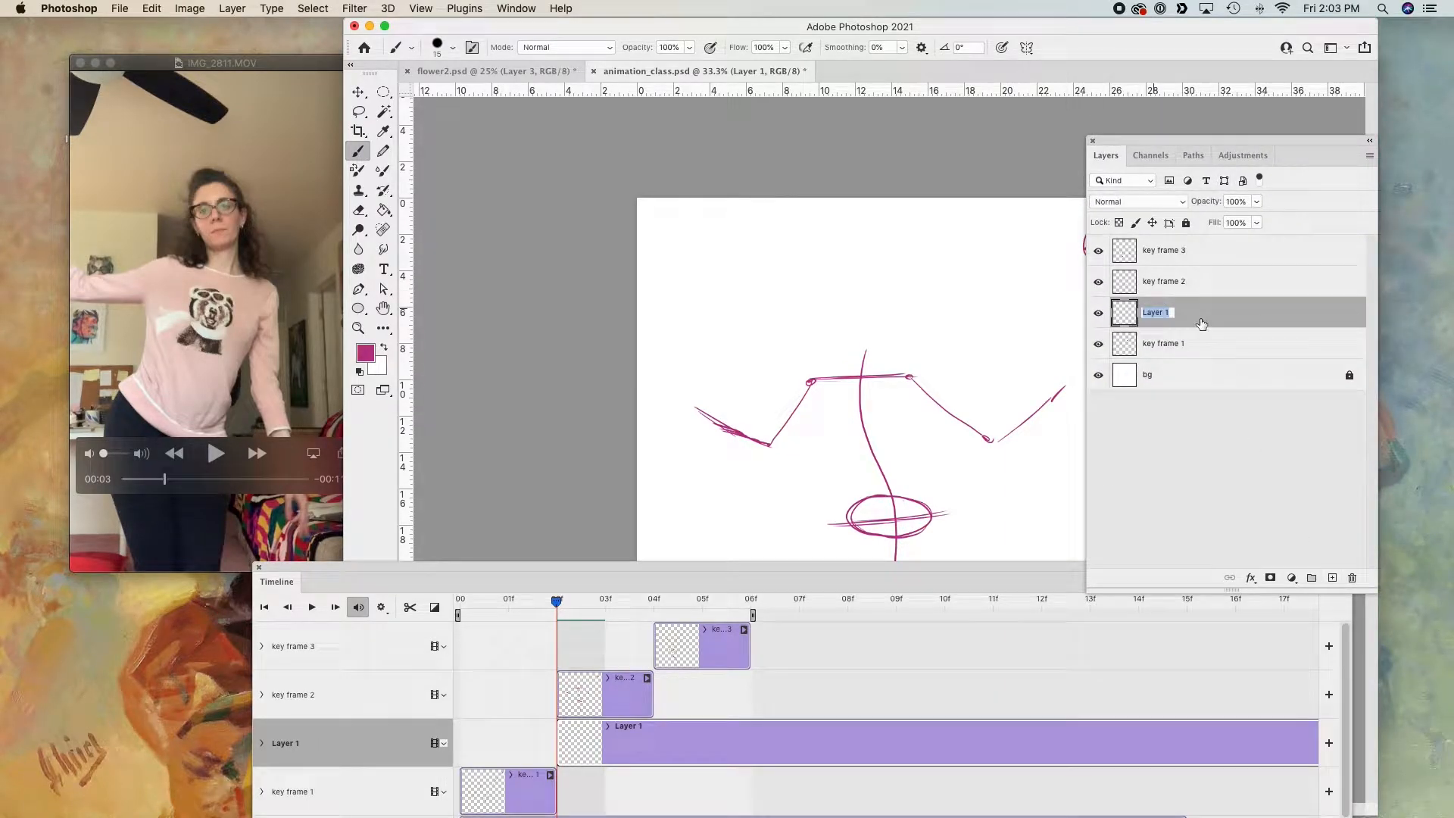
type("in between 1")
key("Return")
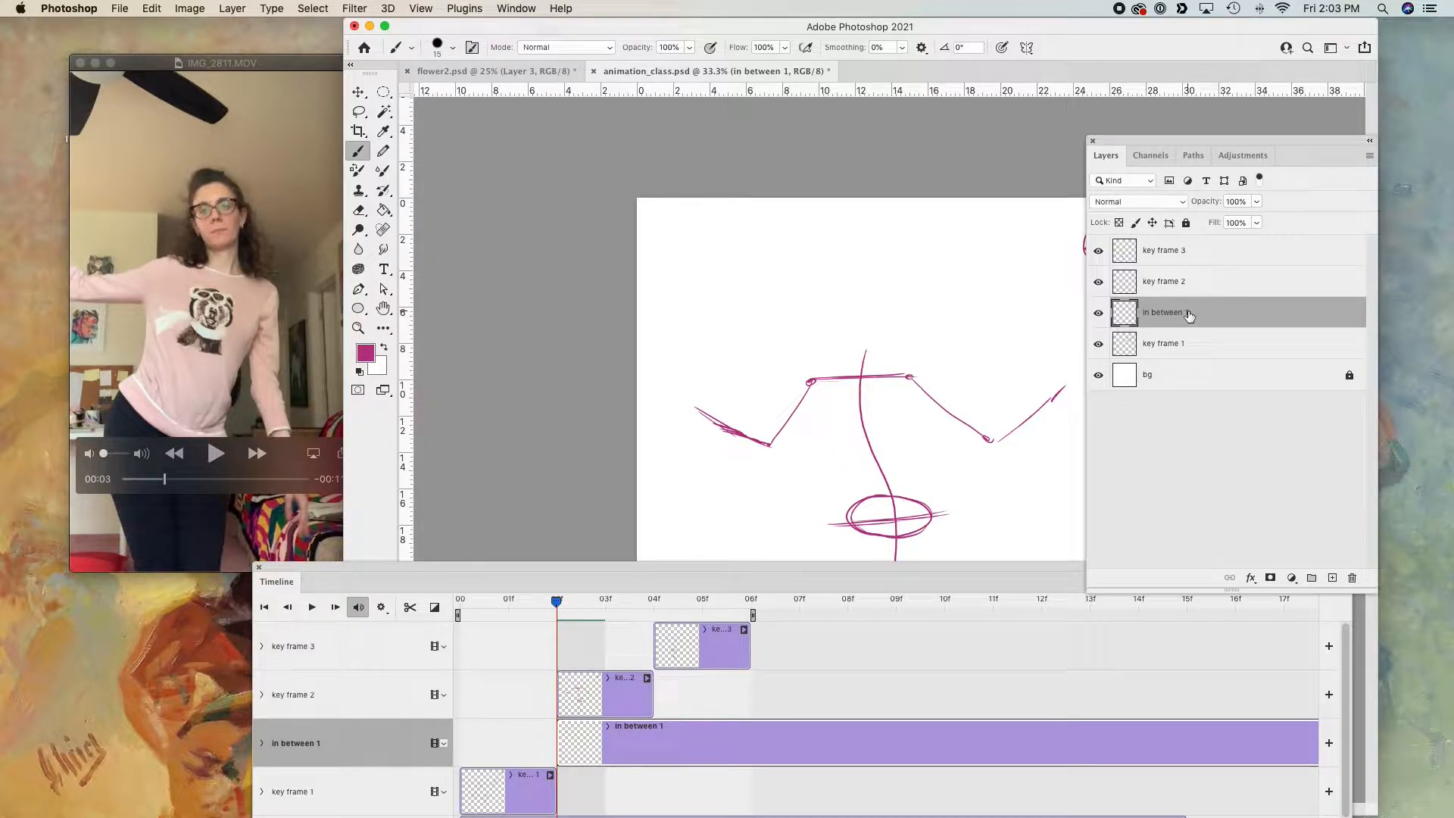
- Trim the in between 1 clip to two frames, running from 02f to 04f
left_click(1150, 257)
left_click(1176, 321)
left_click(628, 691)
left_click_drag(714, 568, 701, 223)
left_click_drag(531, 516, 496, 516)
left_click(1136, 402)
left_click_drag(1136, 402, 471, 399)
left_click_drag(496, 516, 531, 514)
- Shift the key frame 2 clip to 04f–06f and key frame 3 to 06f–08f, and set the playhead to frame 3
left_click_drag(598, 350, 726, 312)
mouse_move(725, 312)
left_mouse_down()
mouse_move(767, 310)
mouse_move(788, 270)
mouse_move(837, 270)
left_mouse_up()
left_click_drag(548, 254, 595, 259)
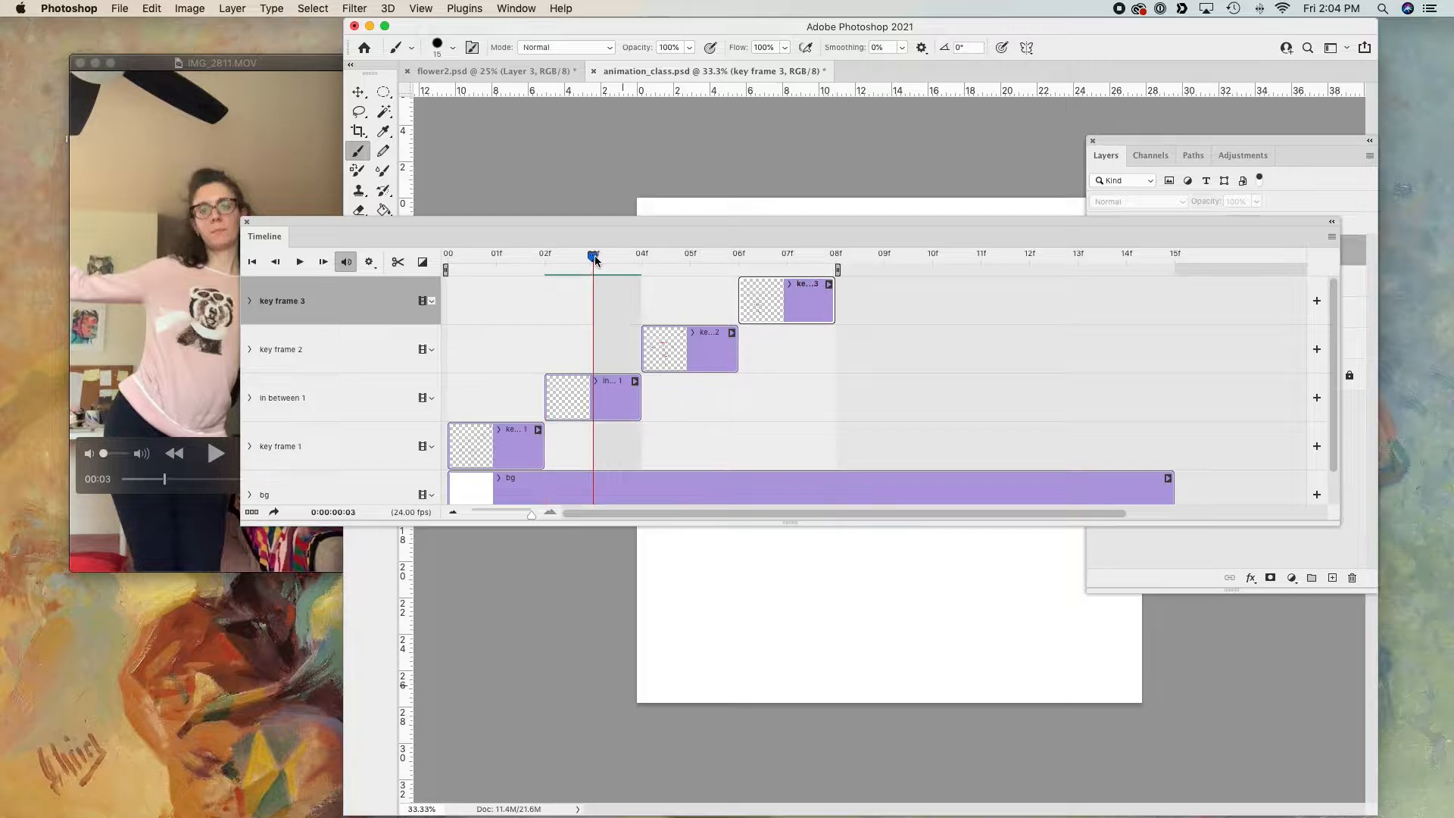
- Select in between 1 and display onion skins with 2 frames before and 2 frames after
left_click(611, 410)
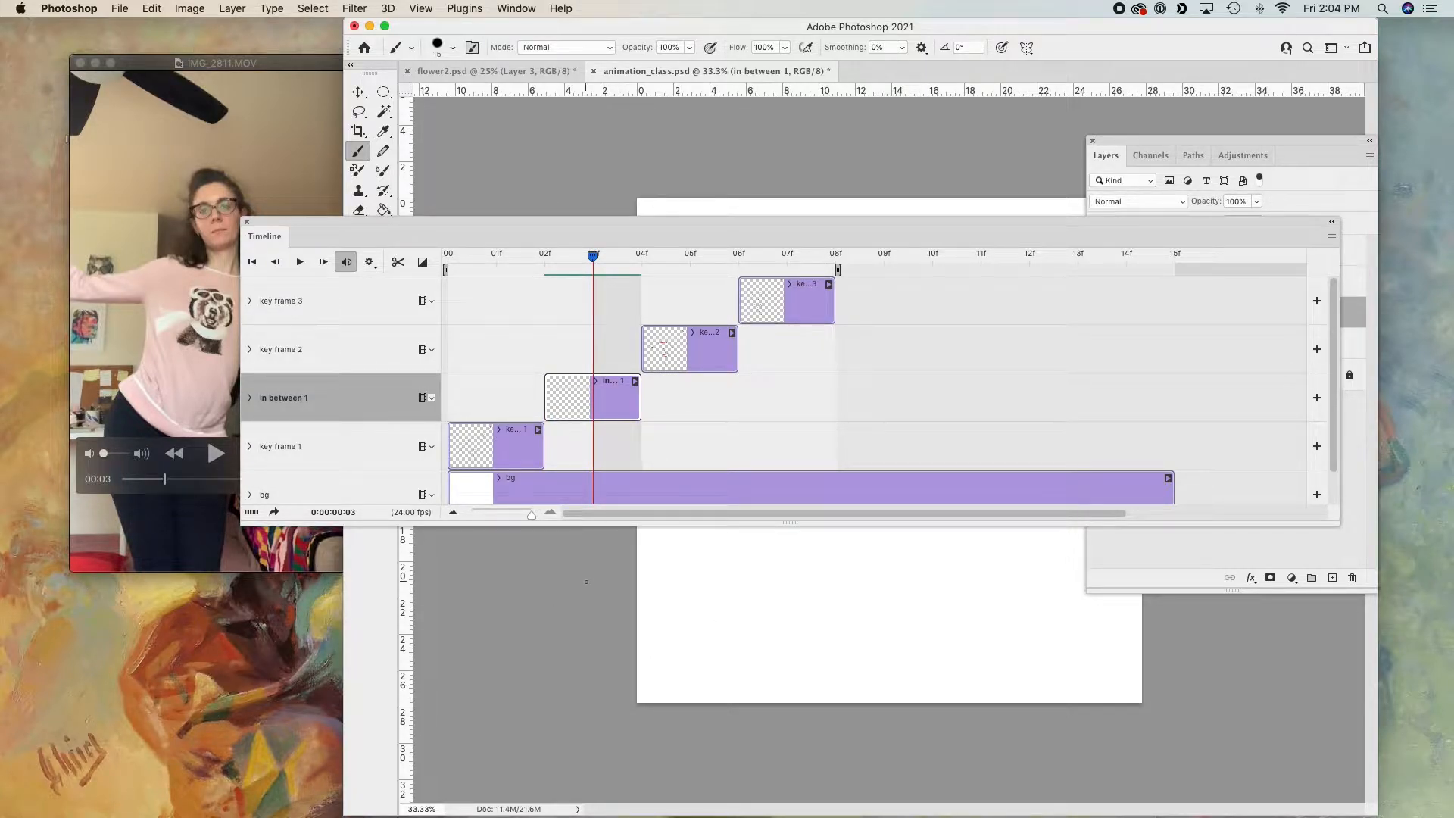
left_click_drag(720, 224, 546, 399)
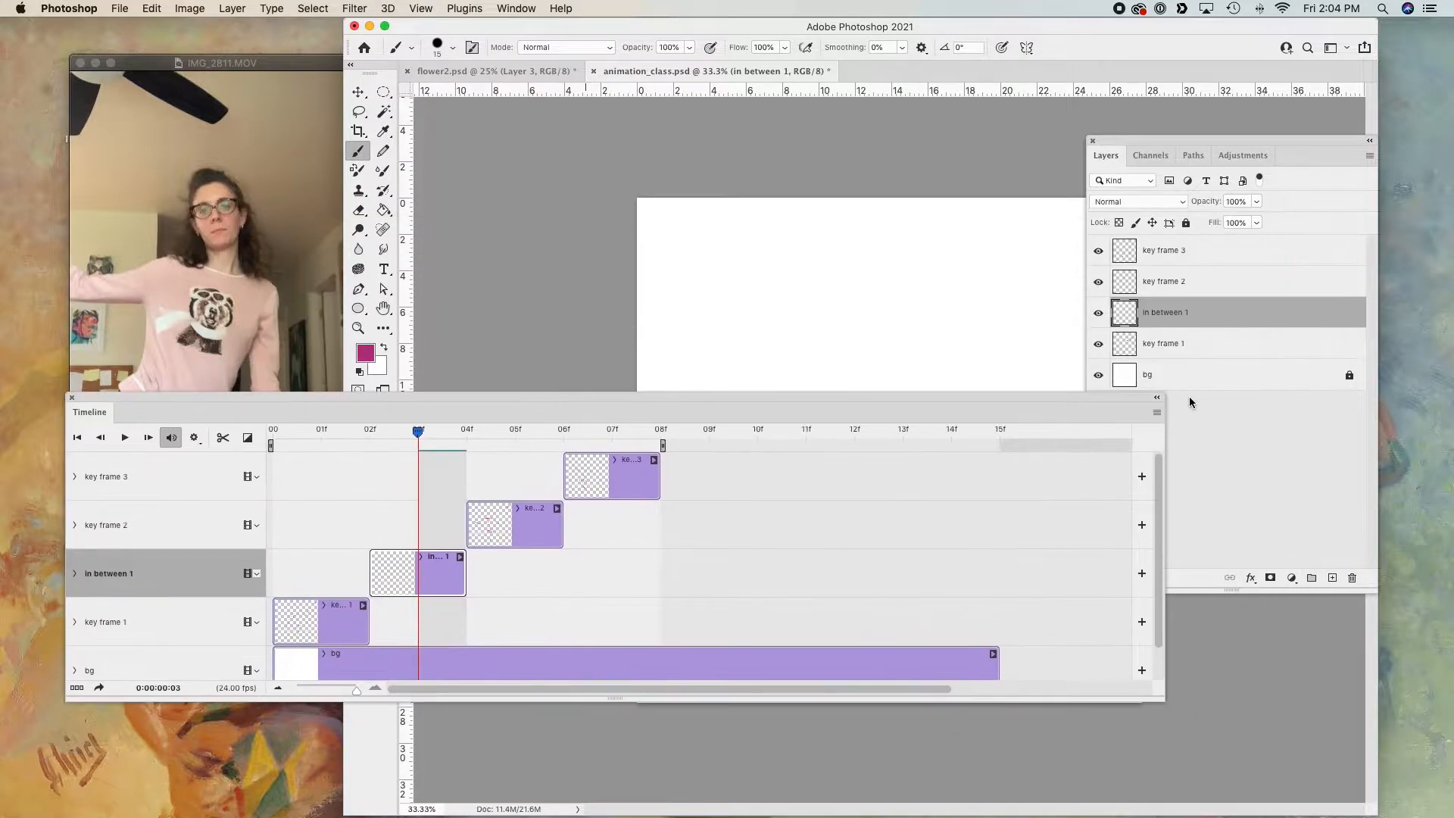
left_click(1157, 412)
left_click(1228, 676)
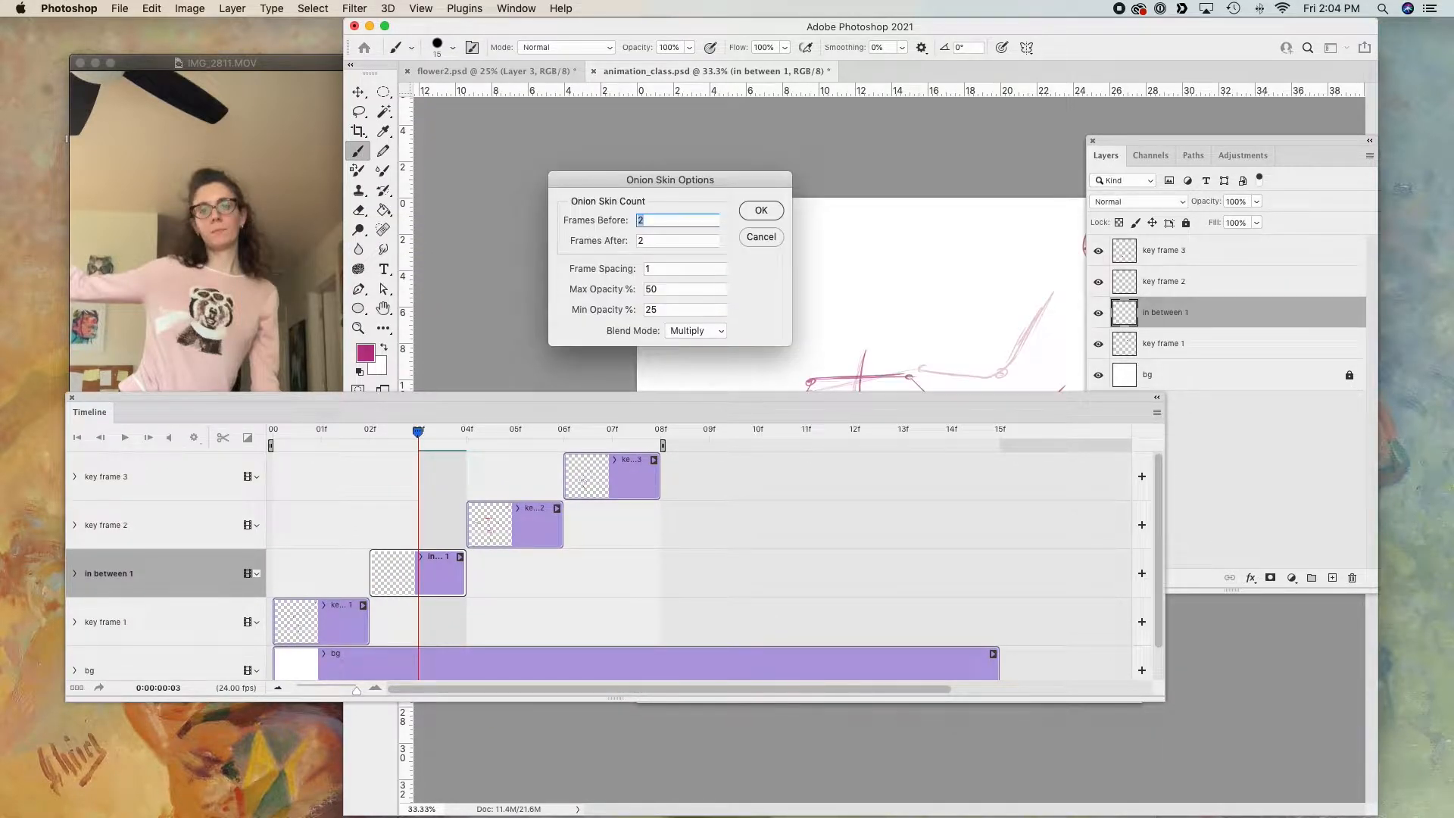
left_click(757, 211)
left_click_drag(415, 411, 514, 663)
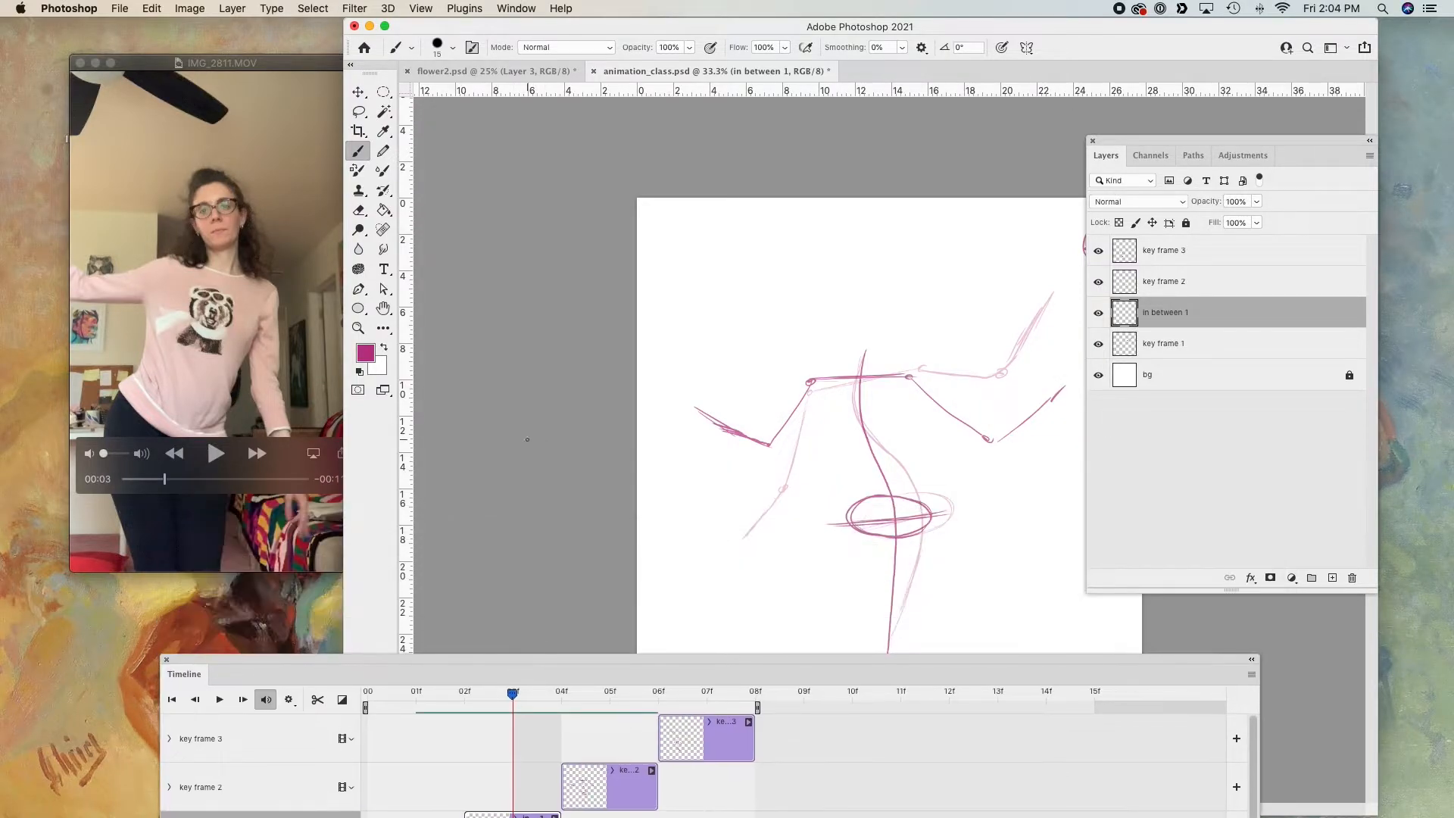
- Toggle the visibility of key frame 1 and in between 1 to check what each layer contributes
left_click(1096, 346)
left_click(1097, 345)
left_click(1096, 346)
left_click(1096, 346)
left_click(1099, 314)
left_click(1099, 313)
left_click_drag(613, 666, 604, 710)
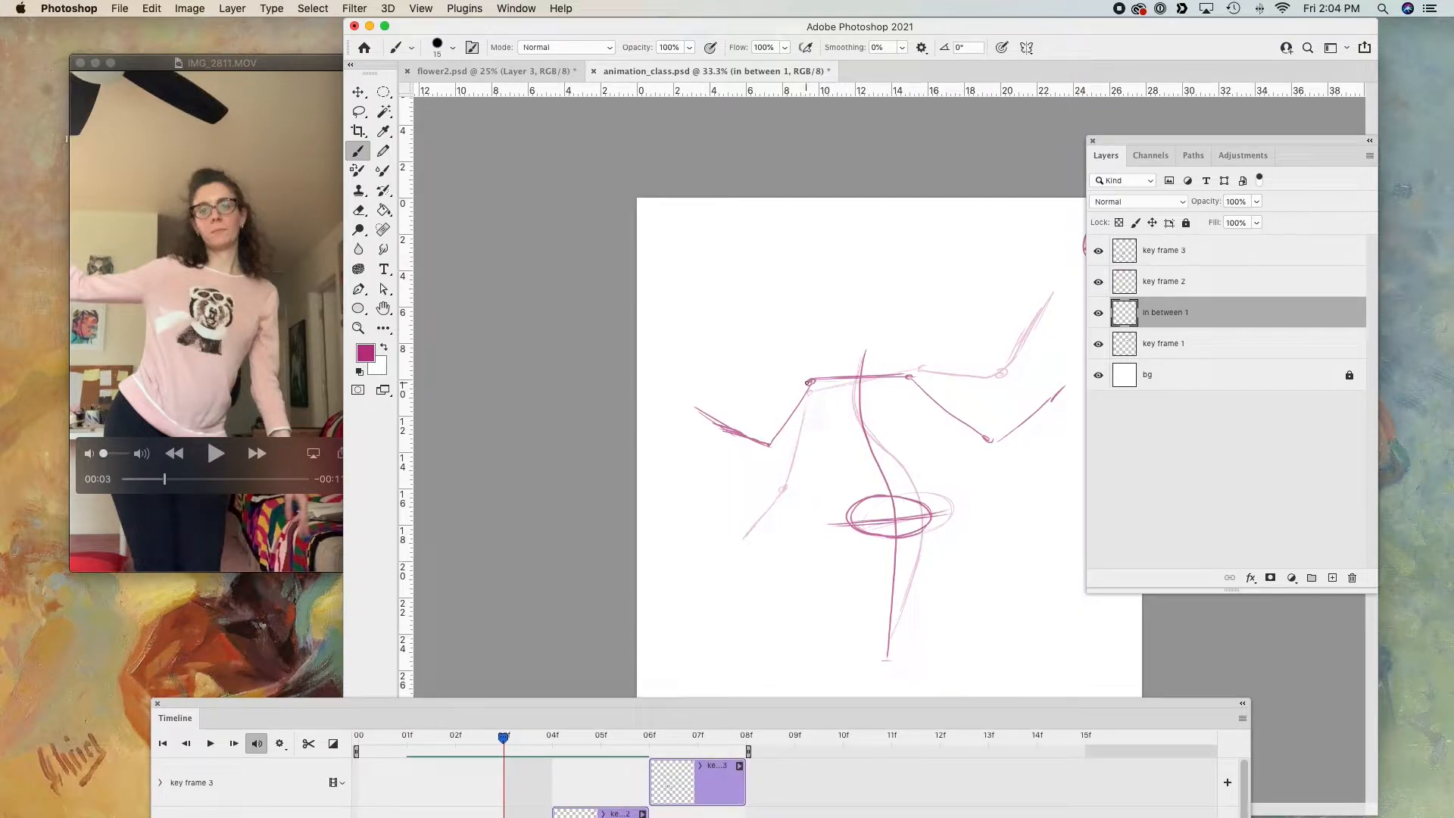
- Sketch the shoulder line, curved spine and tilted hip ellipse on in between 1, midway between the neighbouring key poses
left_click_drag(878, 379, 928, 373)
left_click_drag(857, 396, 871, 436)
key("super+z")
left_click_drag(857, 351, 857, 385)
mouse_move(901, 495)
left_mouse_down()
mouse_move(905, 597)
mouse_move(888, 649)
left_mouse_up()
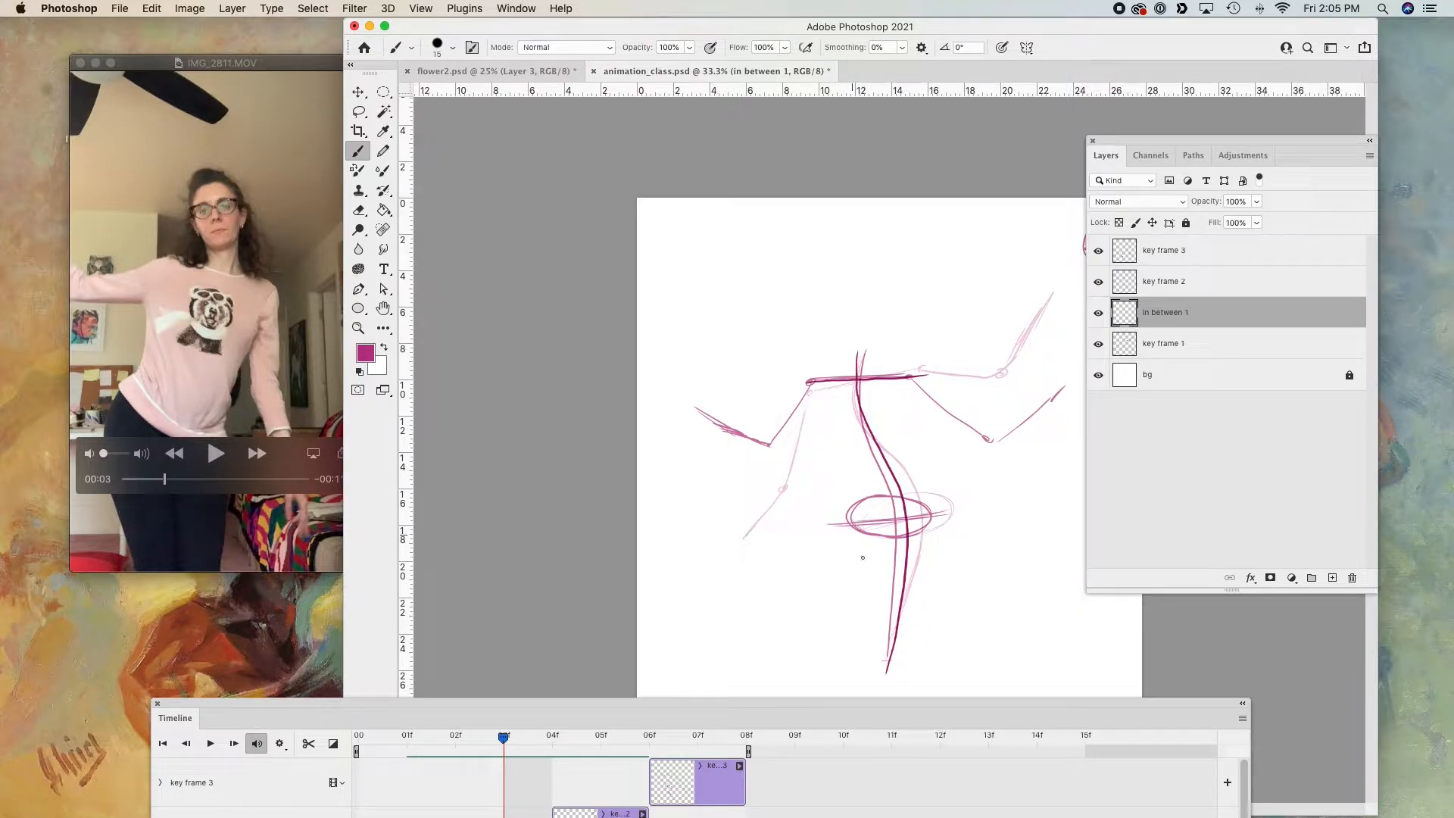
mouse_move(502, 744)
left_mouse_down()
mouse_move(461, 750)
mouse_move(501, 750)
left_mouse_up()
left_click_drag(877, 525, 952, 516)
key("ctrl+z")
mouse_move(503, 738)
left_mouse_down()
mouse_move(455, 745)
mouse_move(503, 739)
left_mouse_up()
mouse_move(850, 528)
left_mouse_down()
mouse_move(944, 515)
mouse_move(882, 493)
left_mouse_up()
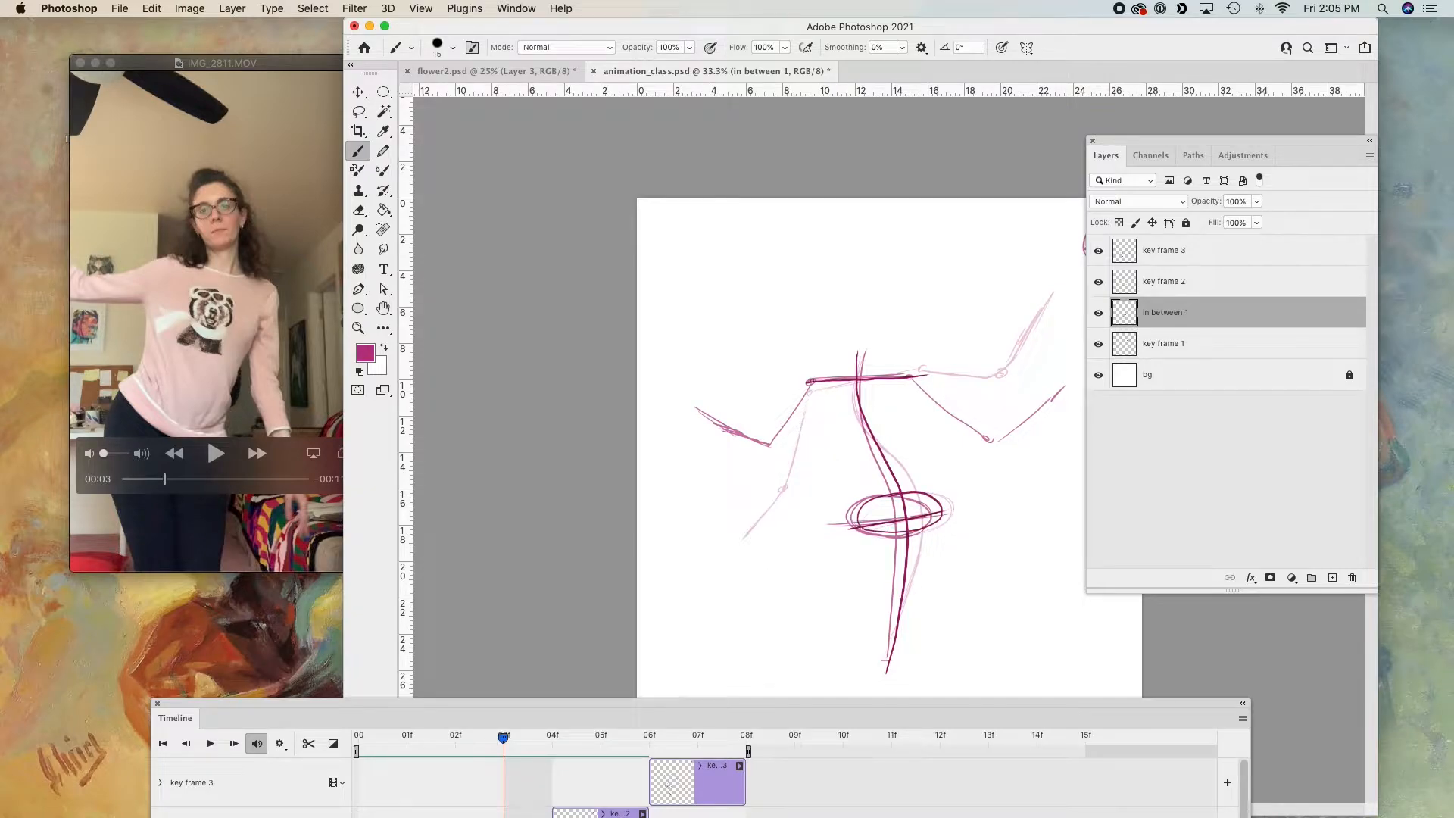
- Check the key pose at frame 2, return to frame 3 and sketch both bent arms with their joints on in between 1
left_click_drag(489, 740, 455, 757)
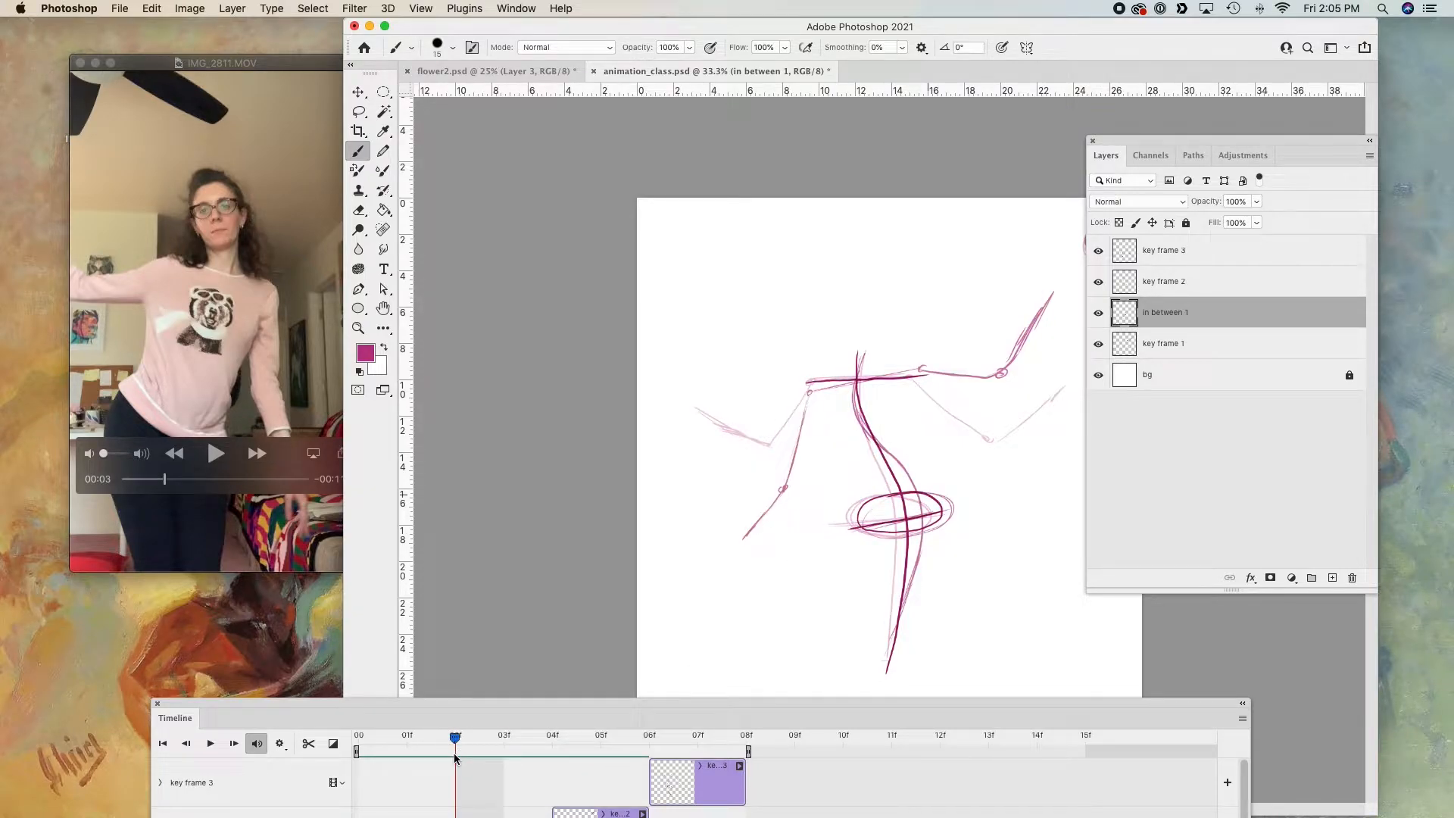
key("Right")
left_click_drag(805, 397, 772, 469)
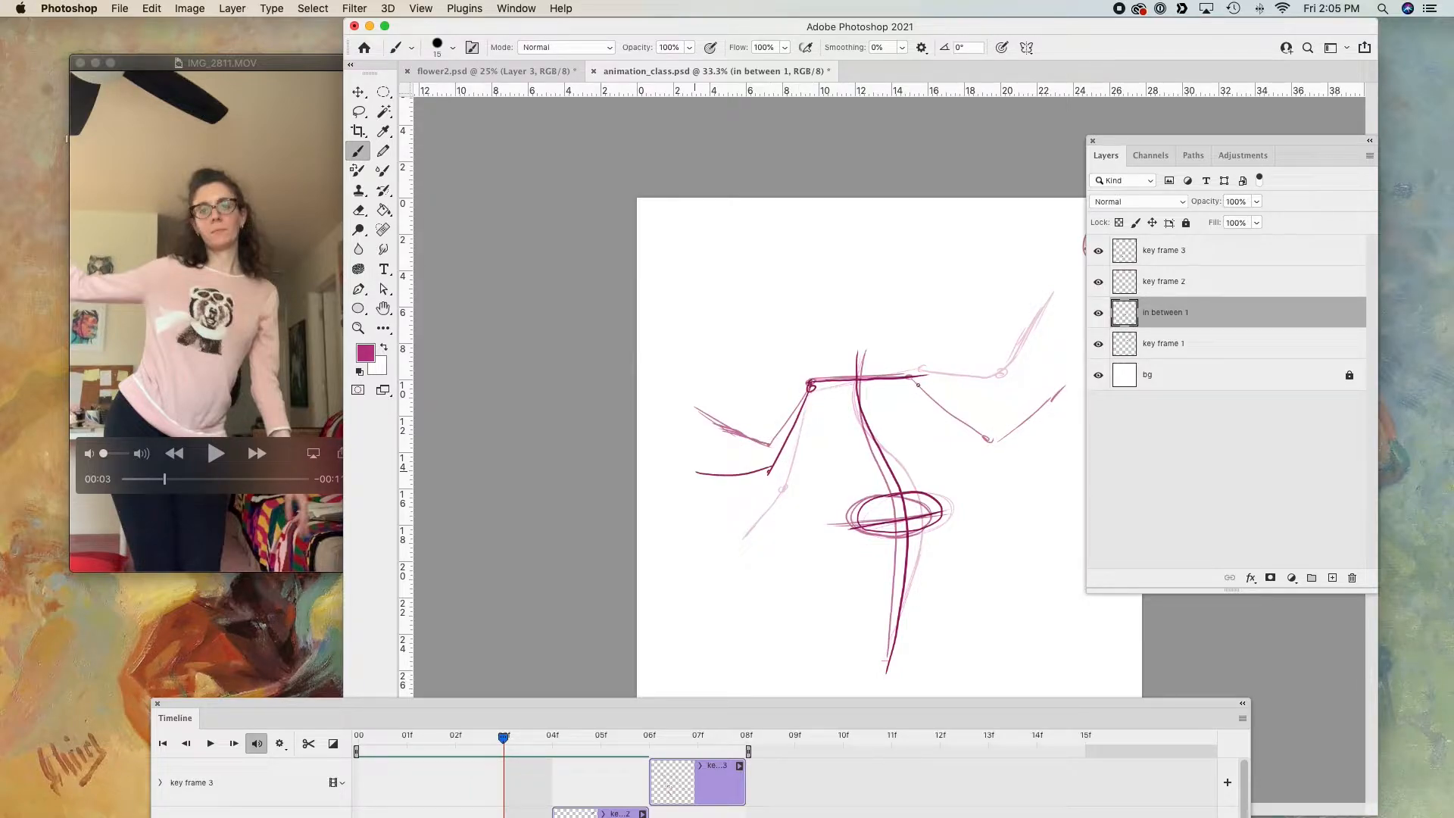
mouse_move(912, 376)
left_mouse_down()
mouse_move(1004, 403)
mouse_move(1051, 354)
left_mouse_up()
key("e")
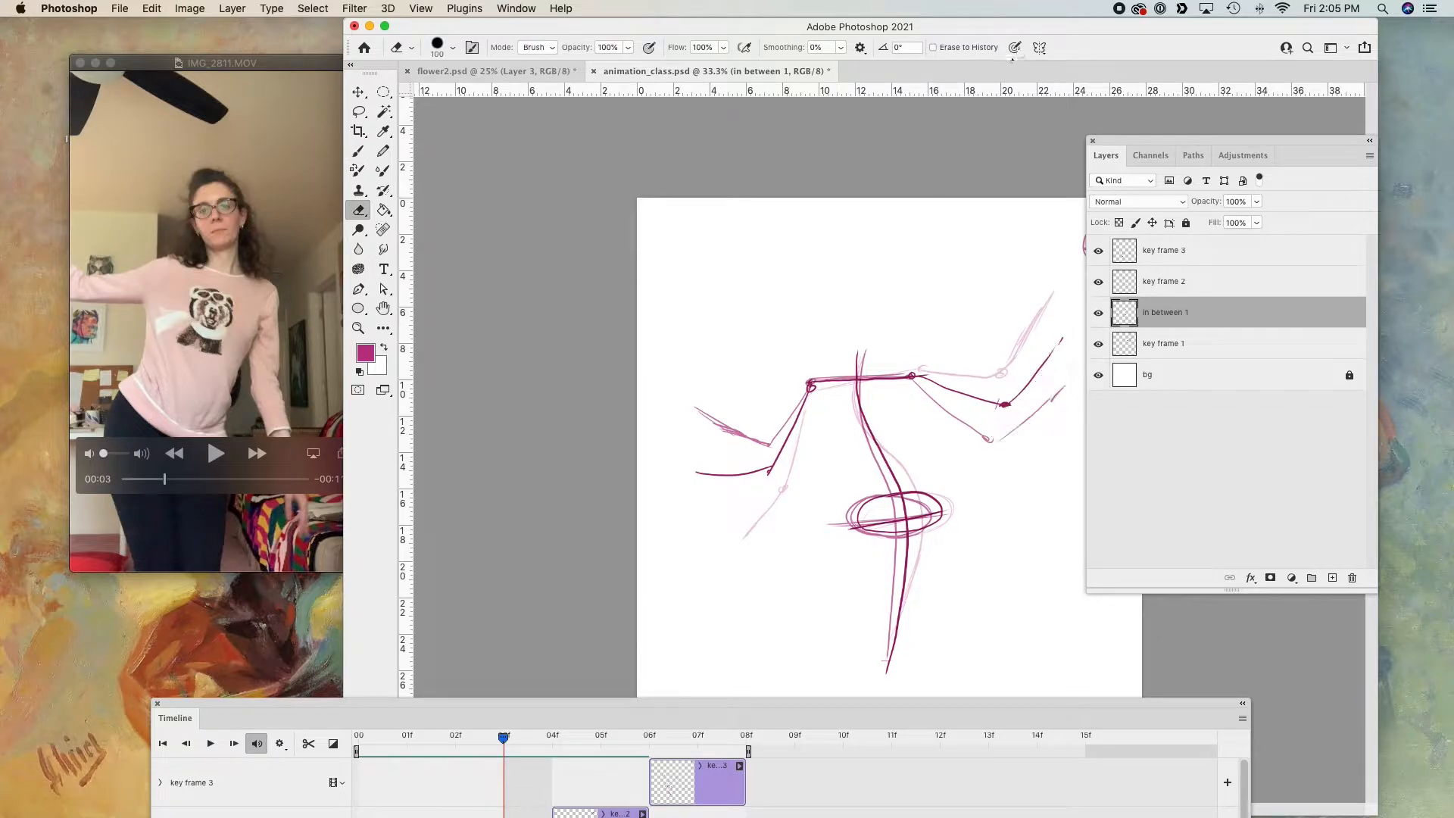
- Add a layer directly above key frame 2 and rename it "in between 2"
left_click_drag(1026, 27, 965, 29)
left_click_drag(826, 704, 892, 422)
left_click_drag(515, 704, 494, 705)
left_click_drag(366, 422, 329, 639)
left_click(1245, 287)
left_click(1332, 578)
double_click(1157, 281)
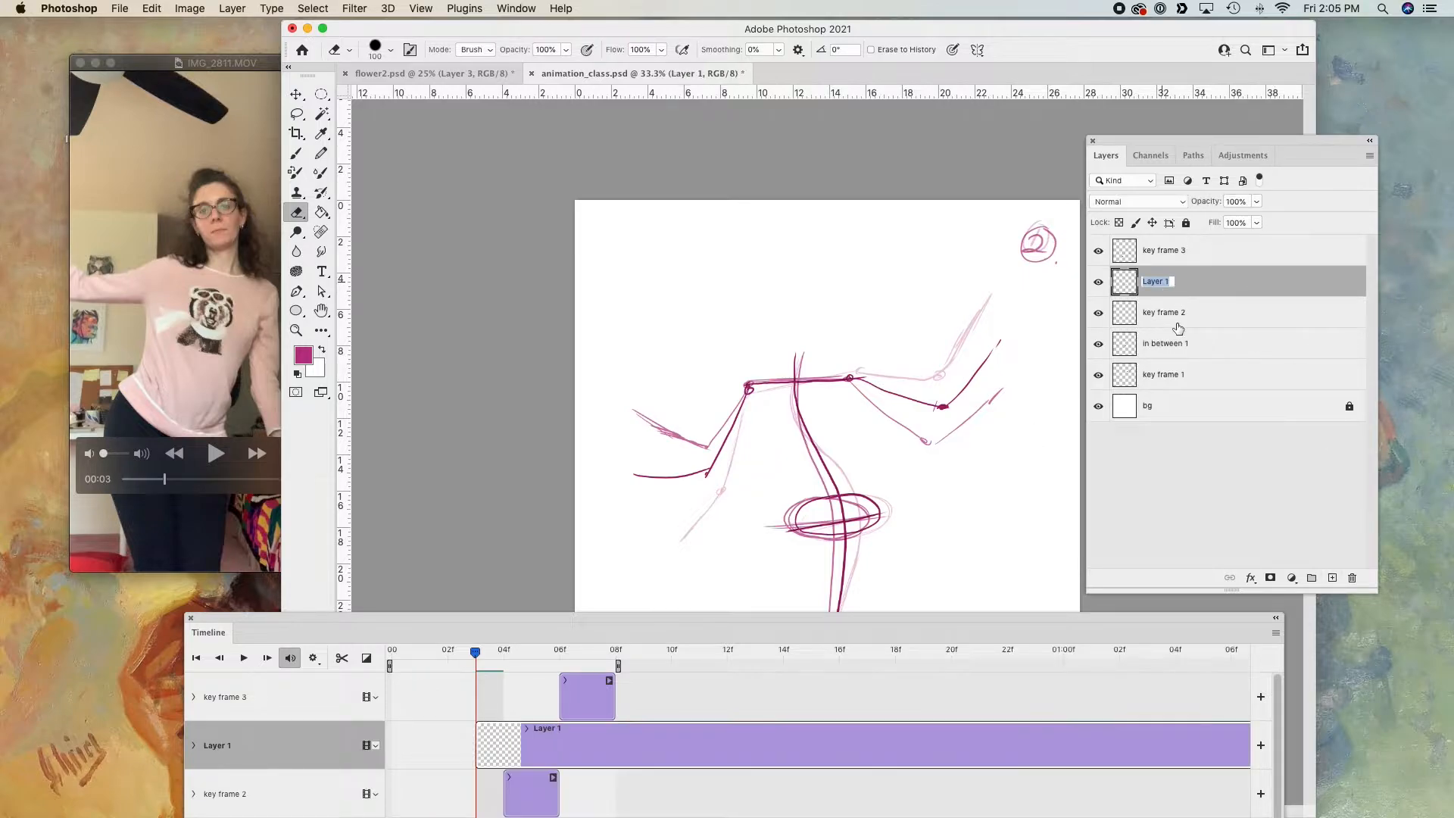
type("in")
key("Return")
- Trim the in between 2 clip to 06f–08f and move the key frame 3 clip to 08f–10f
left_click_drag(605, 618, 630, 363)
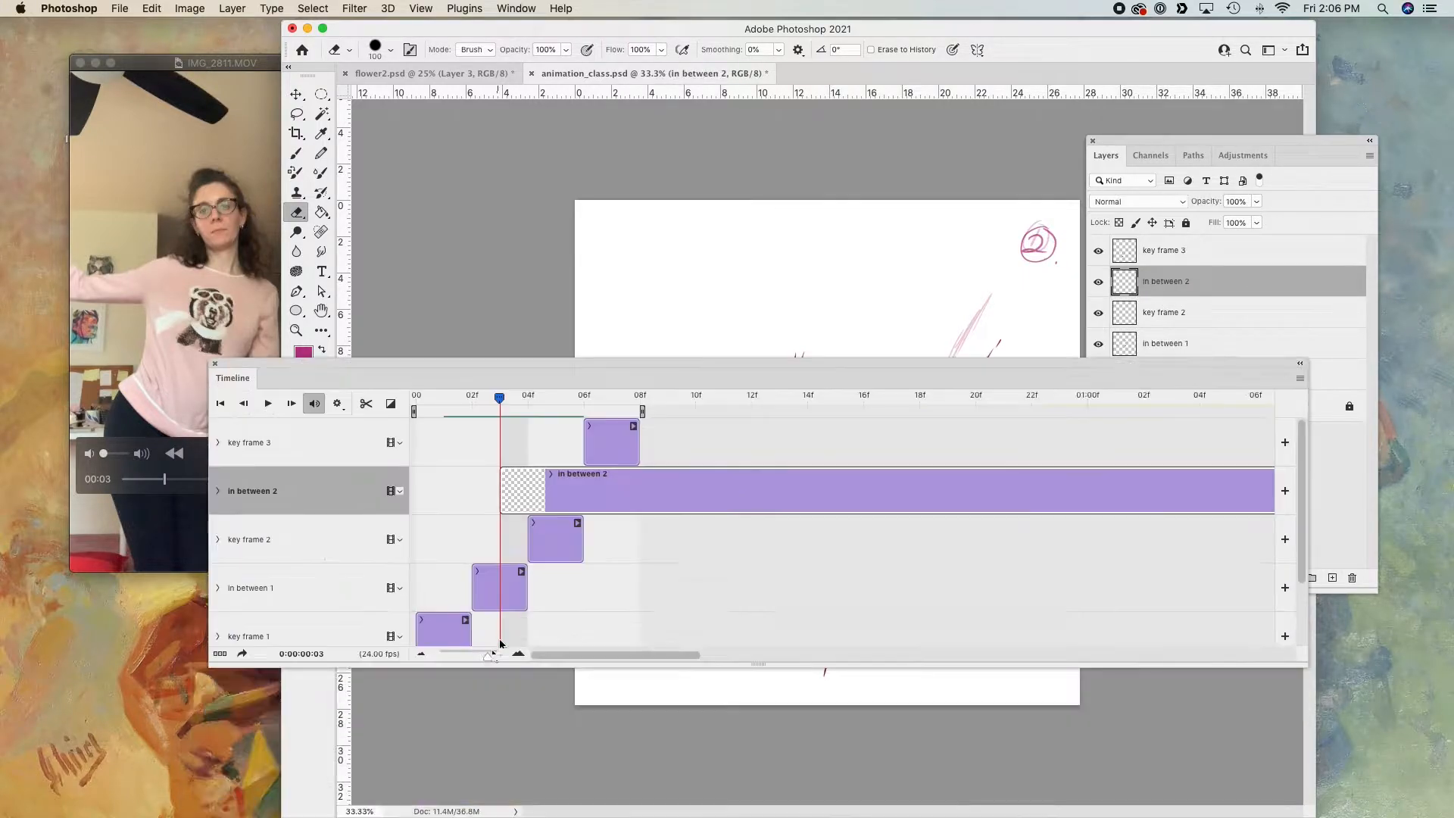
left_click_drag(482, 656, 462, 656)
left_click_drag(1059, 498, 468, 497)
left_click_drag(463, 656, 492, 656)
left_click_drag(723, 497, 656, 496)
left_click_drag(637, 444, 702, 443)
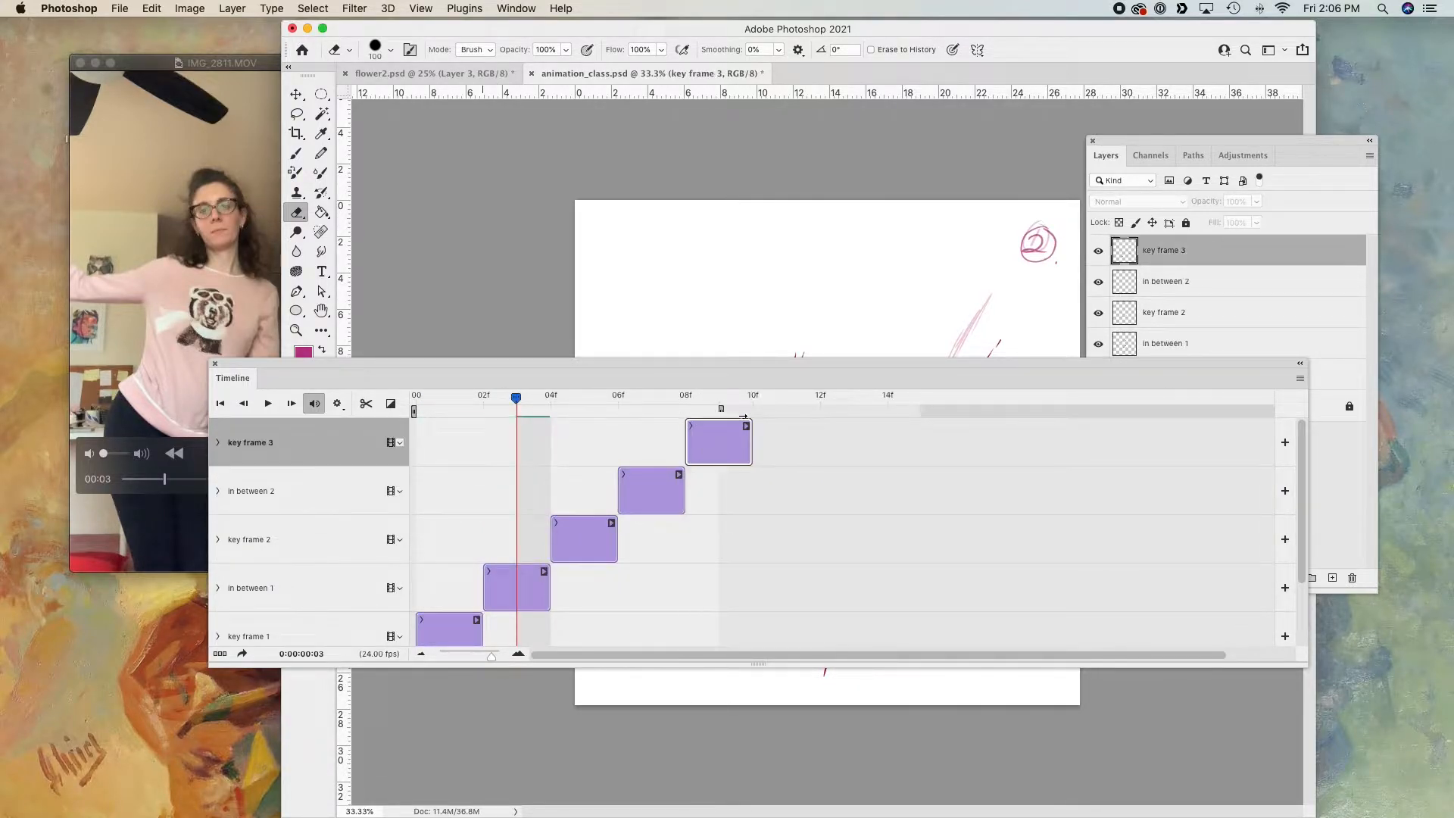
- At frame 7 on in between 2, brush in the shoulder line and curved spine between the onion-skinned poses
left_click(652, 395)
left_click_drag(757, 363, 731, 576)
left_click(626, 705)
key("b")
left_click_drag(857, 575, 837, 683)
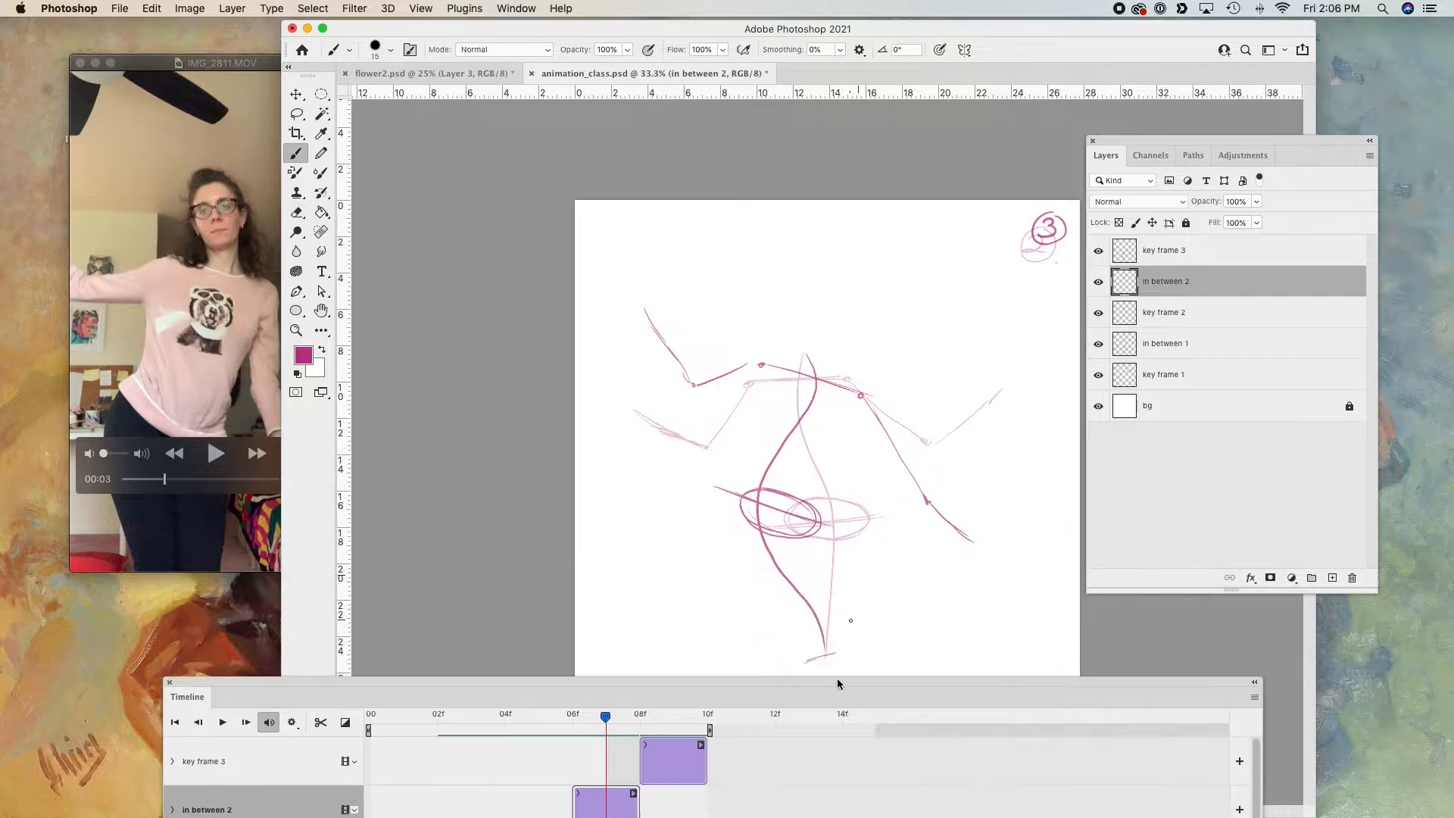
left_click_drag(753, 371, 862, 390)
mouse_move(805, 350)
left_mouse_down()
mouse_move(797, 438)
mouse_move(826, 655)
left_mouse_up()
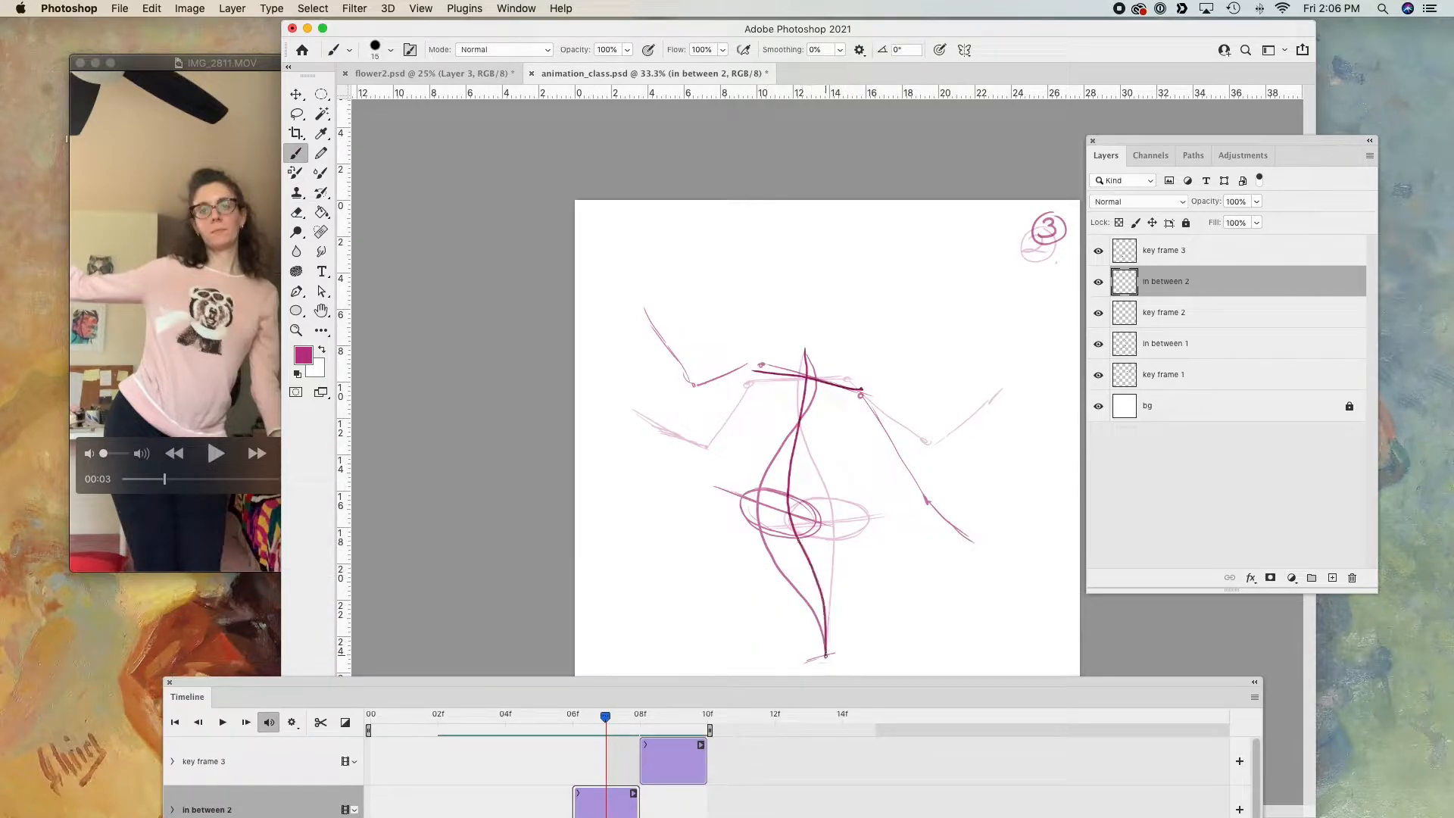
- Redraw the shoulder line on in between 2 with a joint mark at its end
key("e")
left_click_drag(757, 370, 861, 395)
key("b")
key("super+z")
left_click_drag(752, 370, 855, 387)
left_click_drag(752, 371, 756, 368)
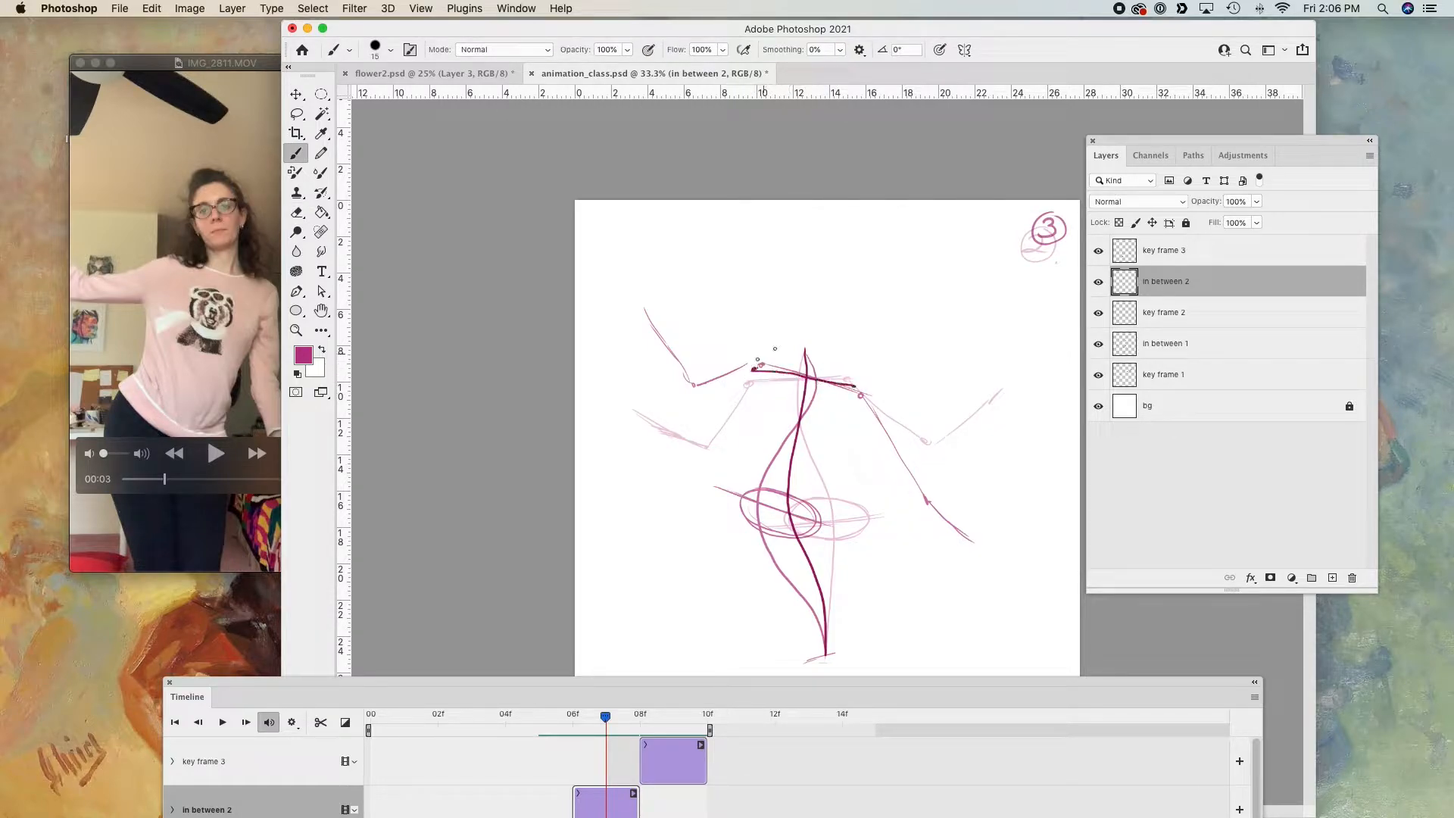
- Compare the adjacent frame, then sketch the hip ellipse and both bent arms with elbow joints on in between 2
mouse_move(804, 492)
left_mouse_down()
mouse_move(760, 522)
mouse_move(803, 491)
left_mouse_up()
key("Left")
key("Right")
mouse_move(751, 370)
left_mouse_down()
mouse_move(690, 412)
mouse_move(629, 354)
left_mouse_up()
mouse_move(859, 391)
left_mouse_down()
mouse_move(933, 474)
mouse_move(1007, 482)
left_mouse_up()
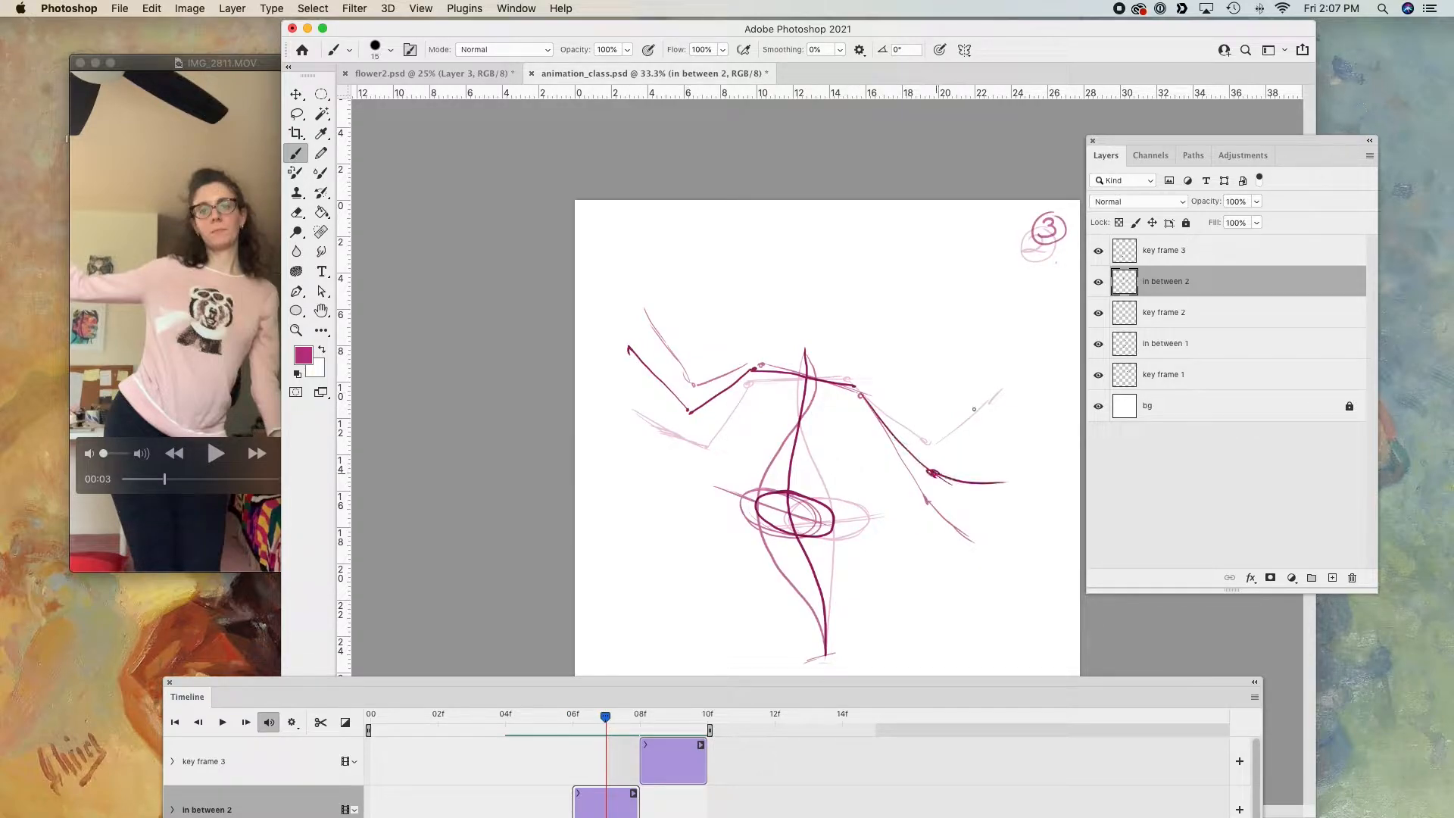
- Play the animation and turn off onion skins
left_click_drag(666, 682, 701, 565)
key("space")
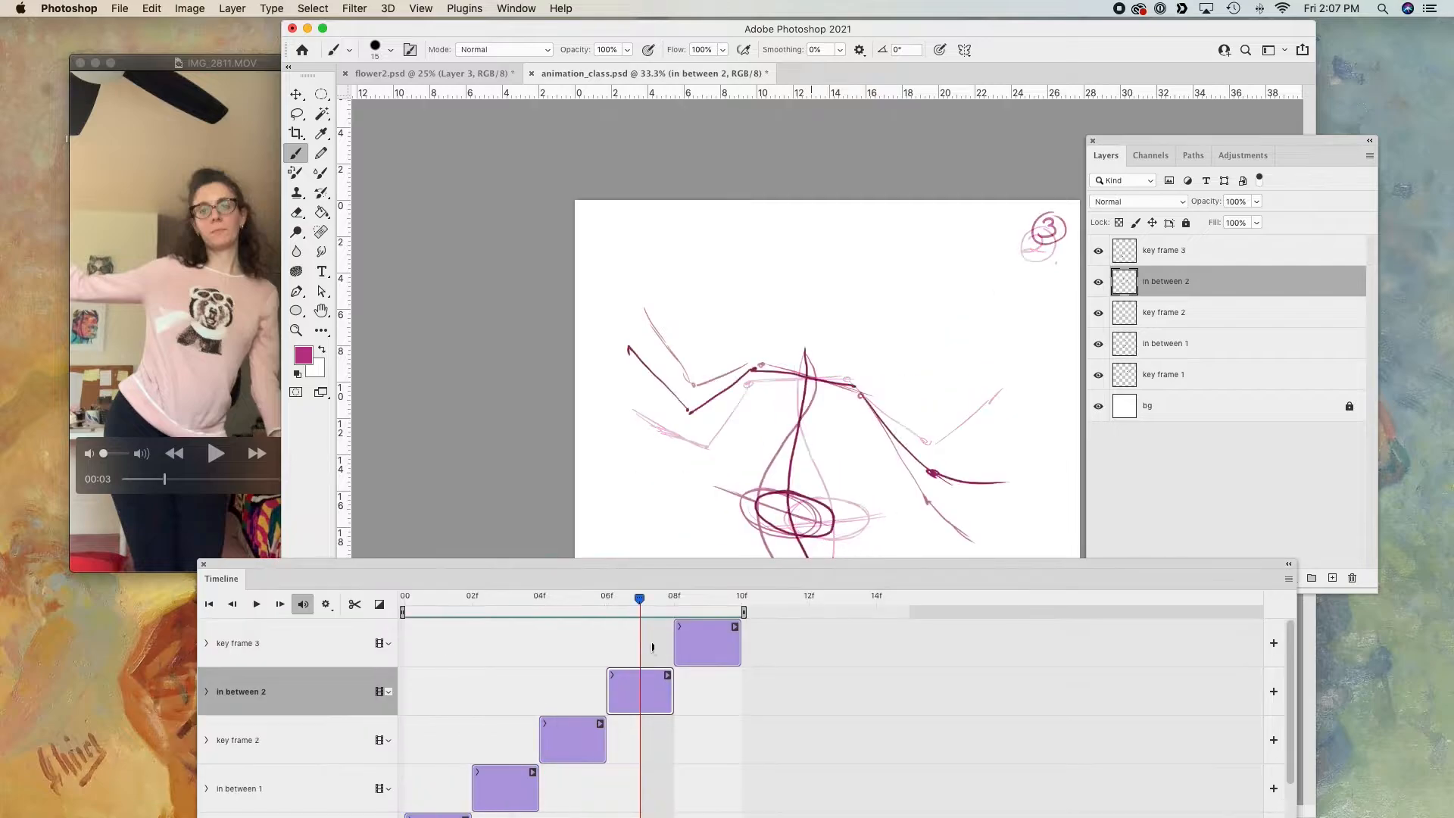
left_click(1257, 383)
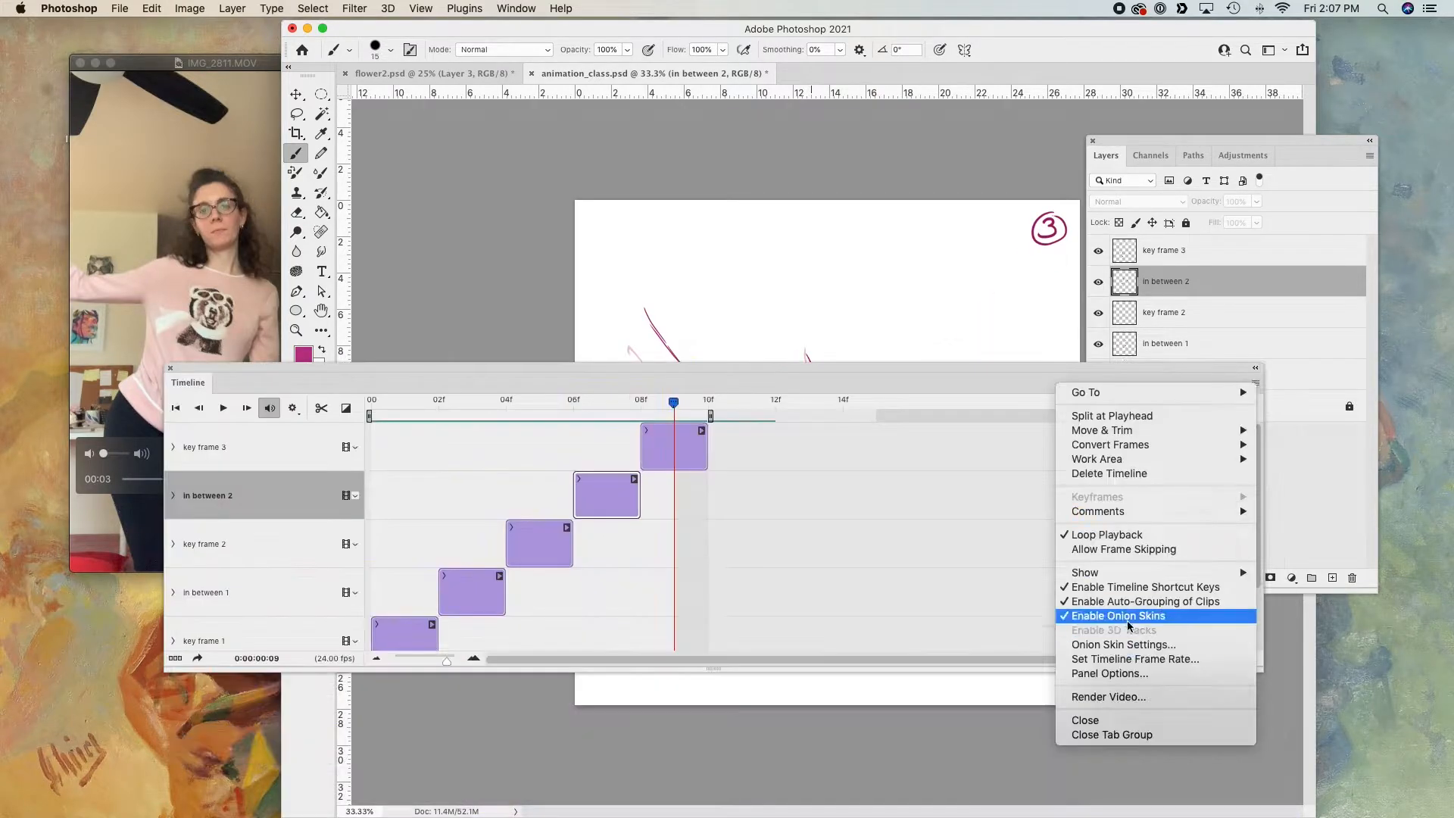
left_click(1130, 617)
left_click_drag(862, 369, 951, 684)
- Set the reference video back to a slightly earlier pose and play the animation without onion skins
key("super+minus")
left_click_drag(802, 688, 821, 628)
left_click_drag(165, 480, 159, 479)
left_click(463, 467)
key("space")
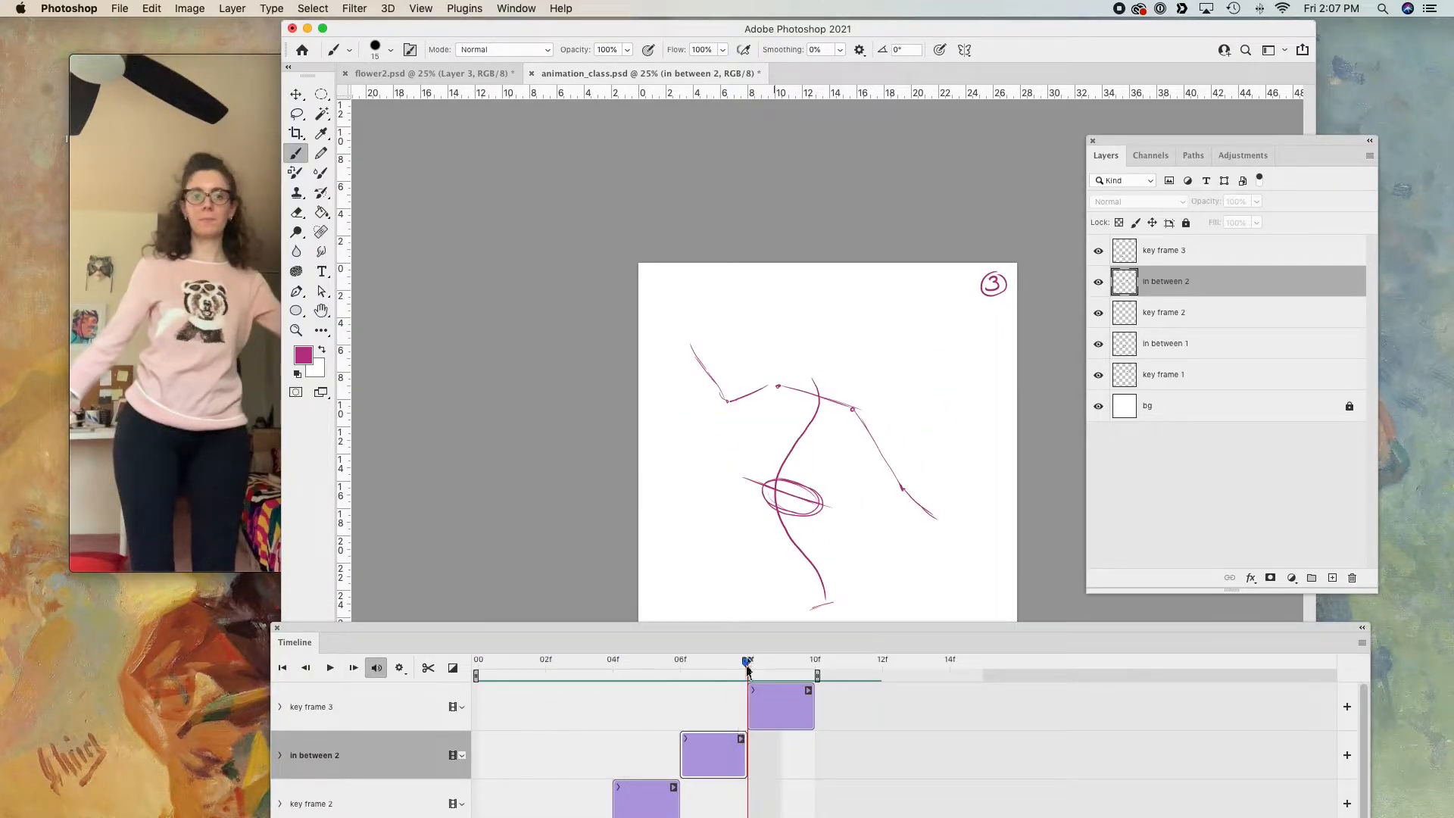
- Add a new layer above key frame 3 and a layer named "flower head" directly above bg
left_click_drag(838, 627, 821, 648)
left_click(1332, 578)
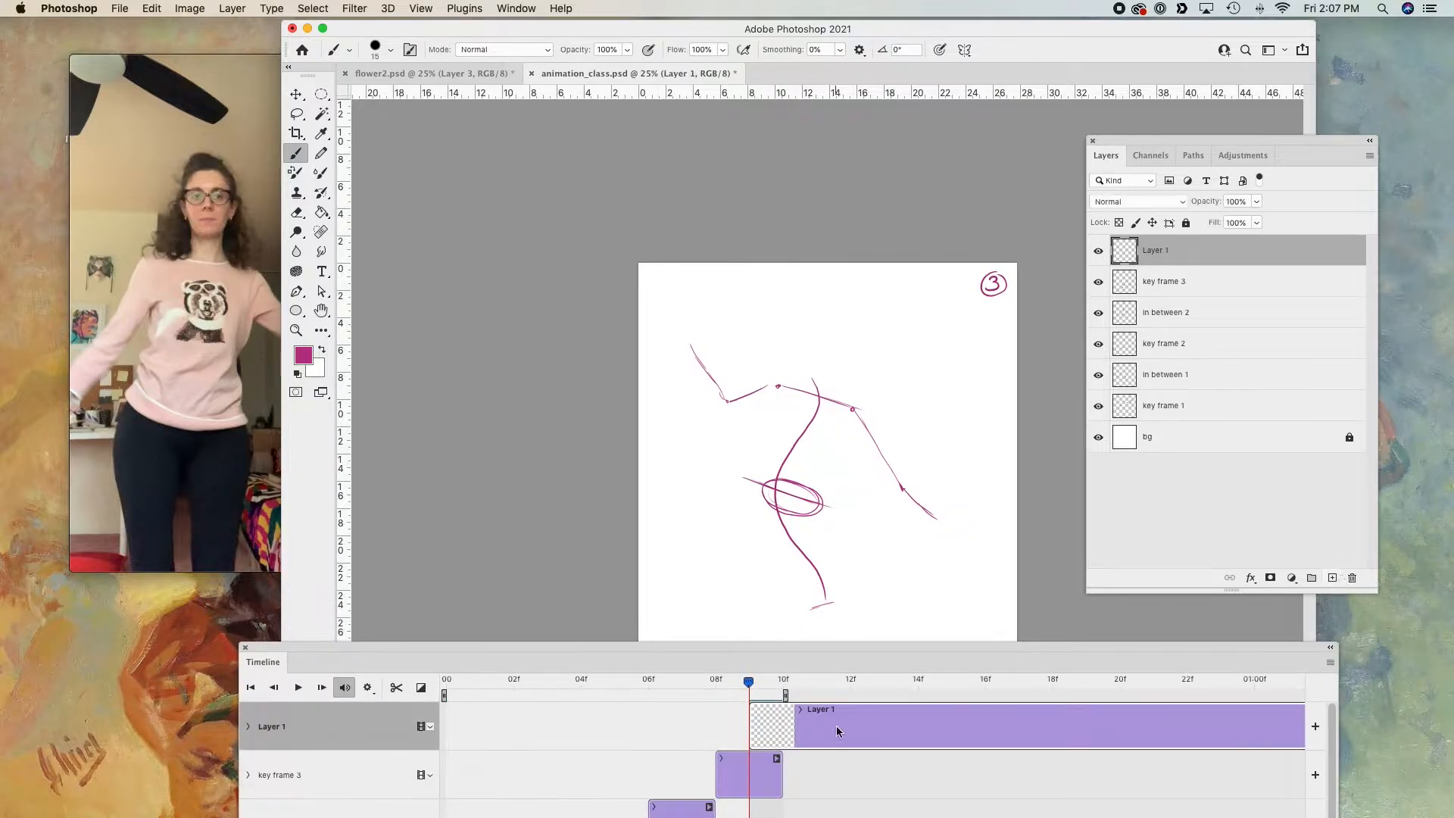
left_click_drag(828, 723, 760, 719)
double_click(1164, 256)
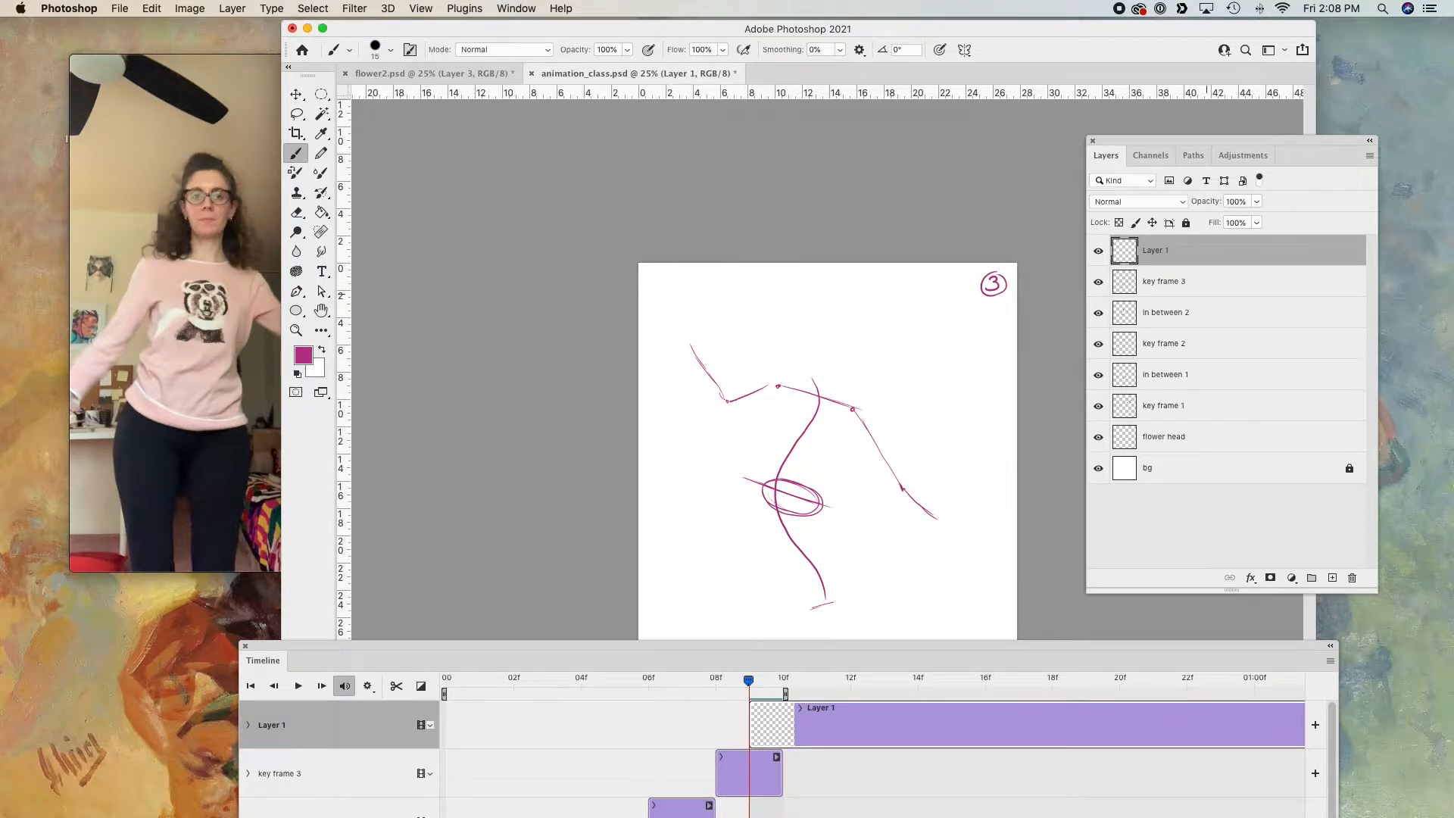
- Select the key frame 1 layer and change the foreground colour to a medium blue
left_click(1208, 413)
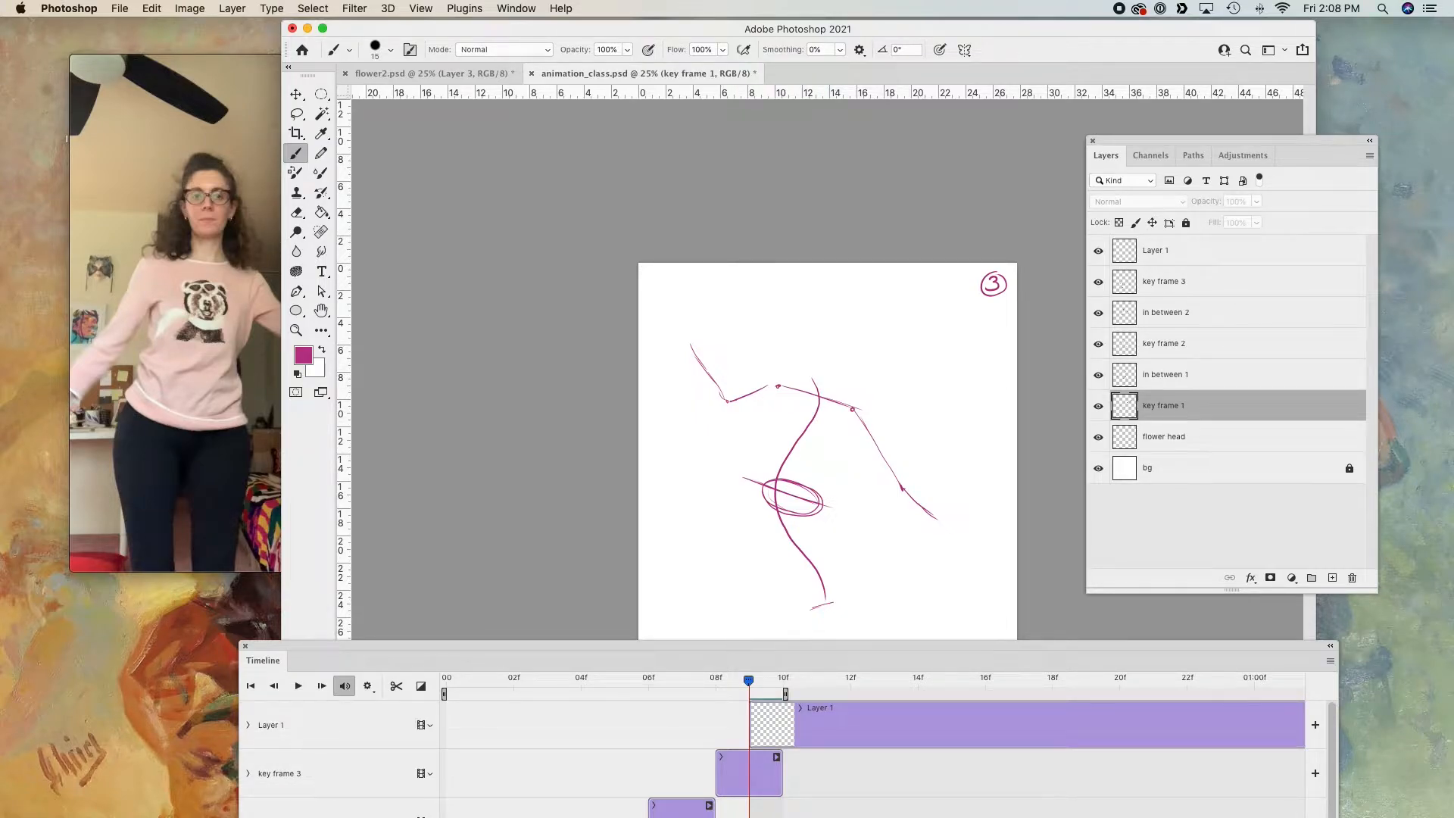
key("Tab")
left_click(833, 175)
left_click_drag(746, 682, 545, 683)
left_click_drag(575, 642, 621, 430)
left_click(309, 355)
left_click_drag(1154, 252, 1062, 210)
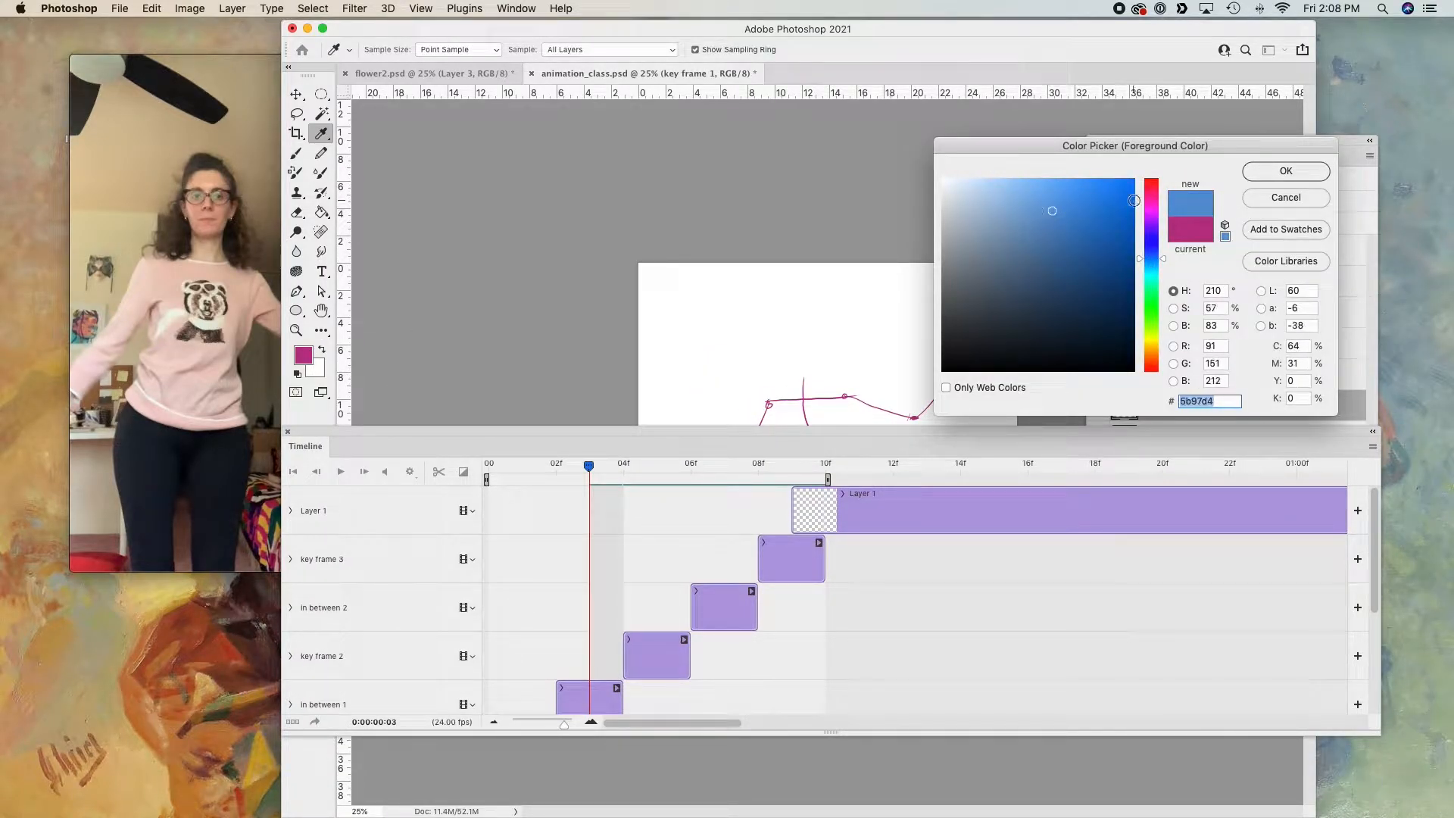
left_click_drag(1150, 263, 1151, 254)
left_click_drag(1043, 218, 1034, 223)
left_click(1153, 248)
left_click(1253, 175)
- At frame 0 on key frame 1, sketch the torso and leg outlines in blue, following the reference video pose at 00:02
left_click(982, 170)
left_click(842, 281)
left_click_drag(862, 431, 851, 626)
left_click_drag(581, 663, 471, 660)
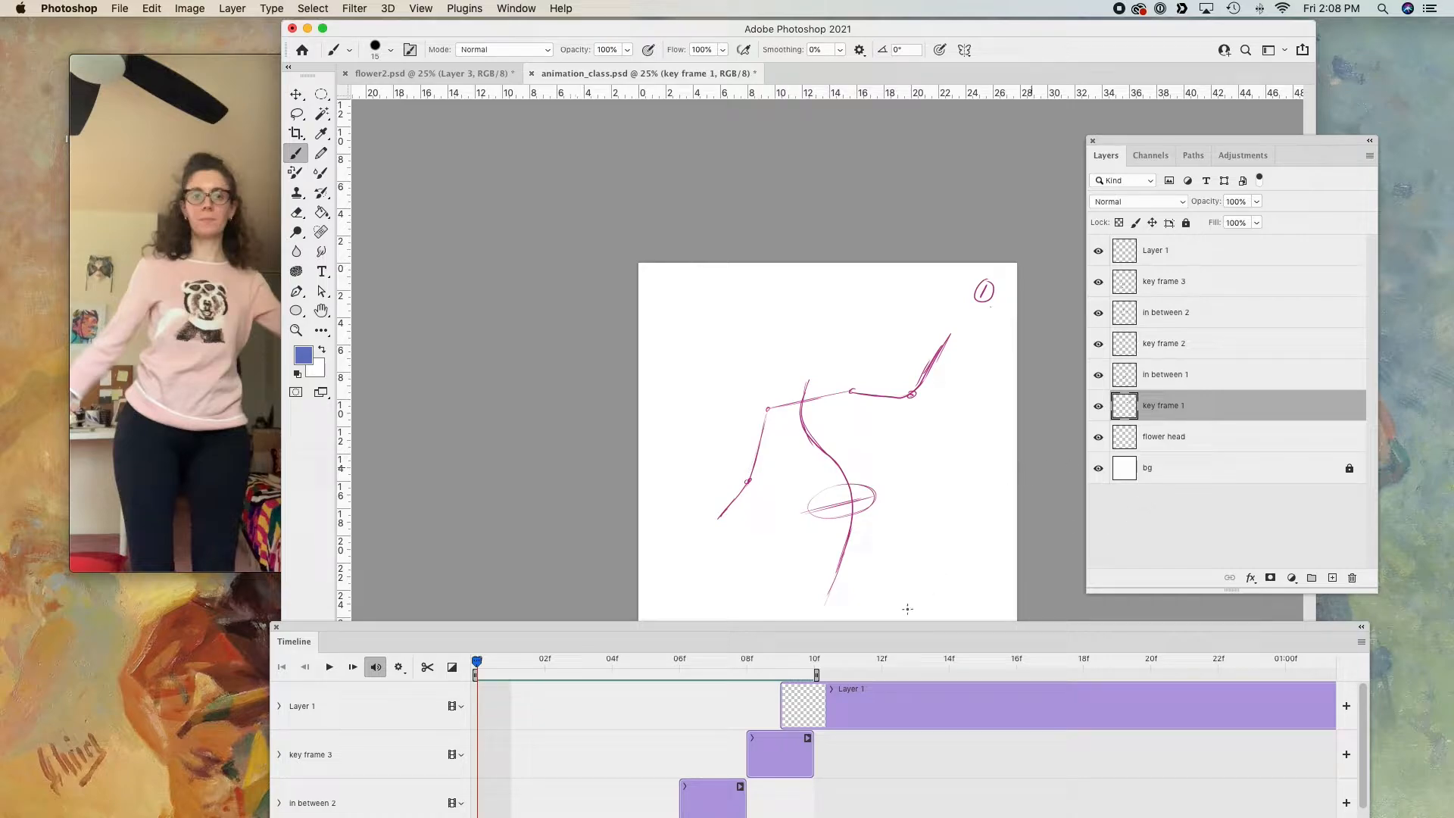
left_click_drag(894, 626, 866, 671)
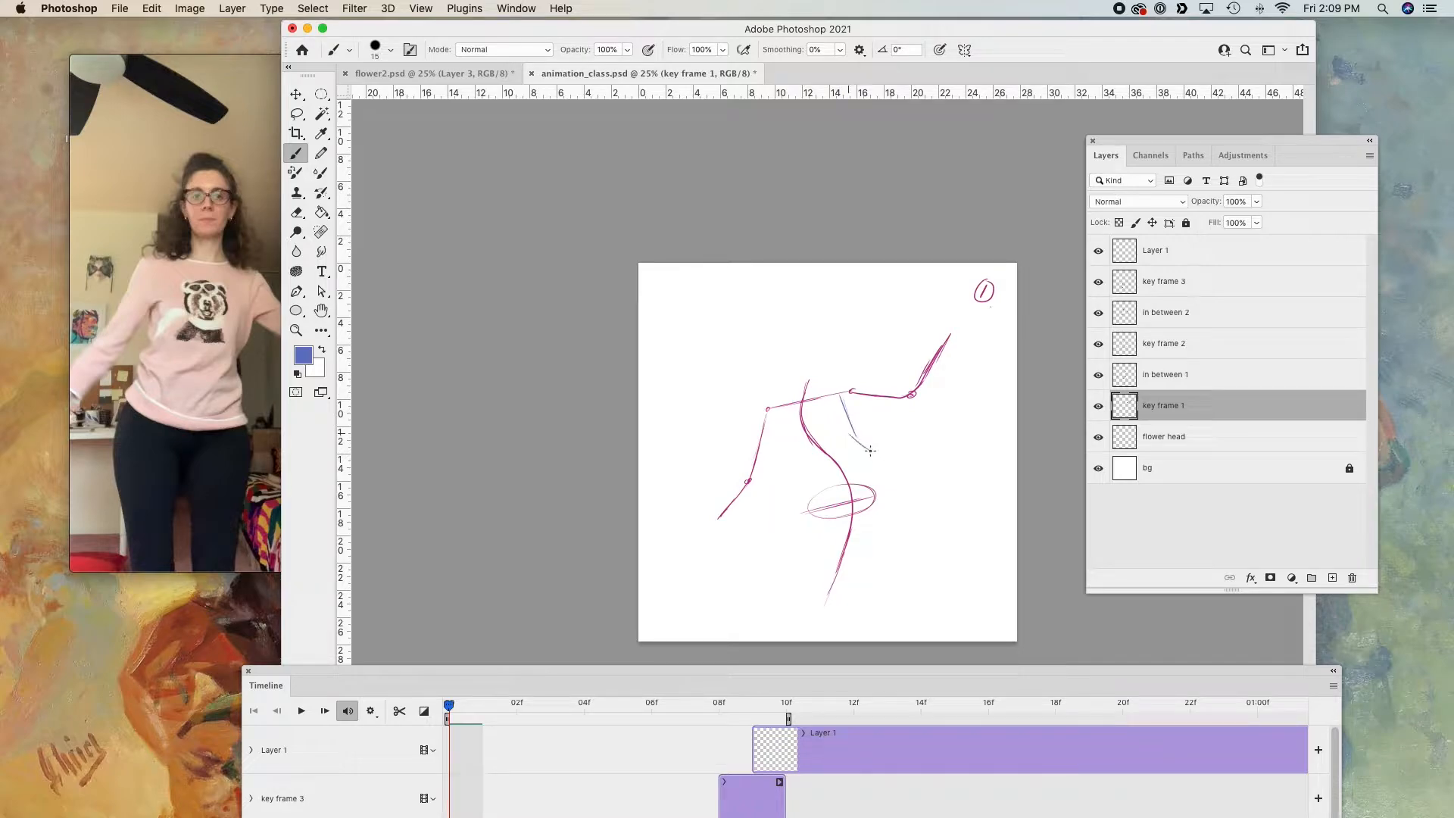
left_click_drag(156, 479, 148, 485)
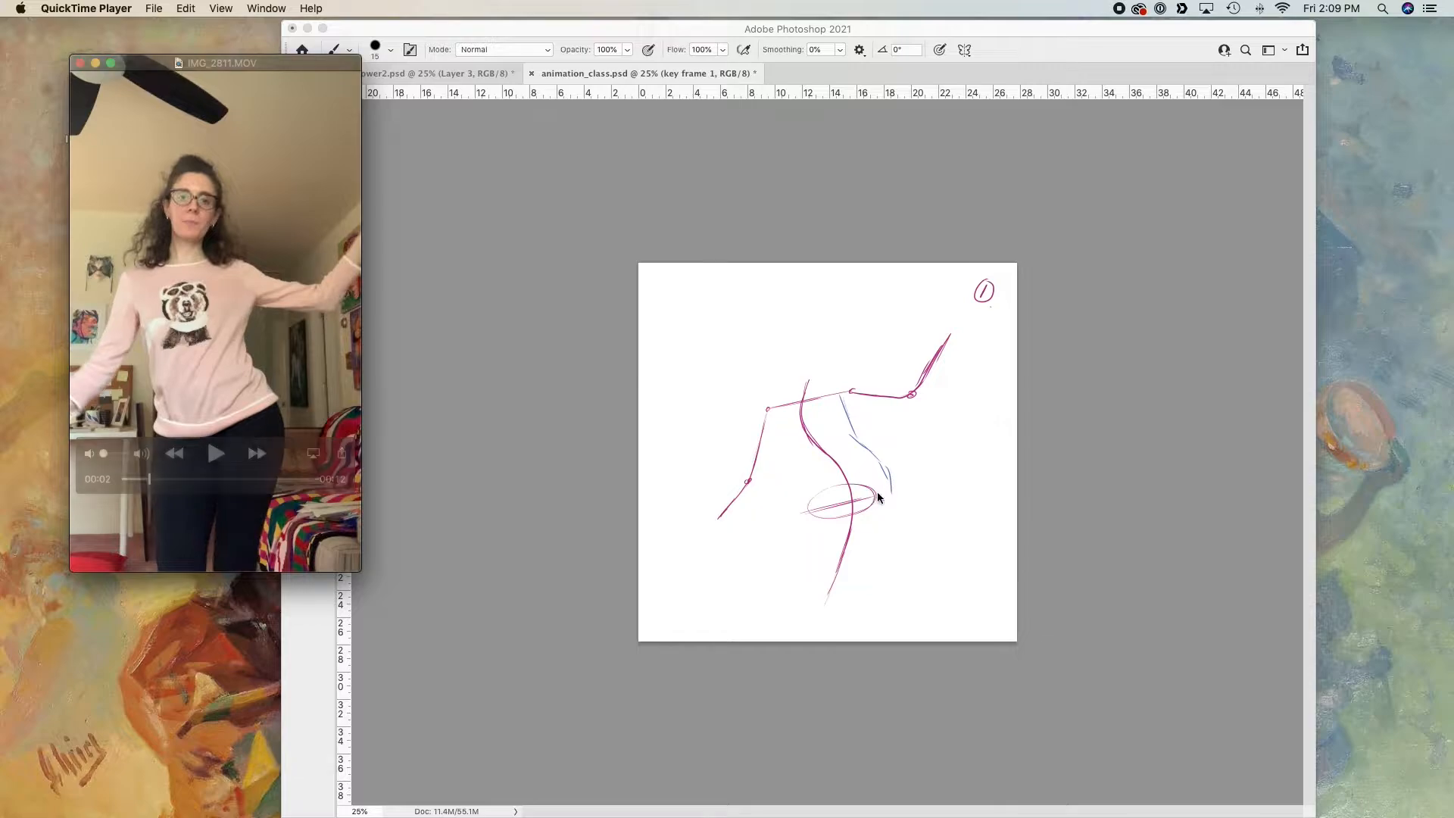
left_click(892, 475)
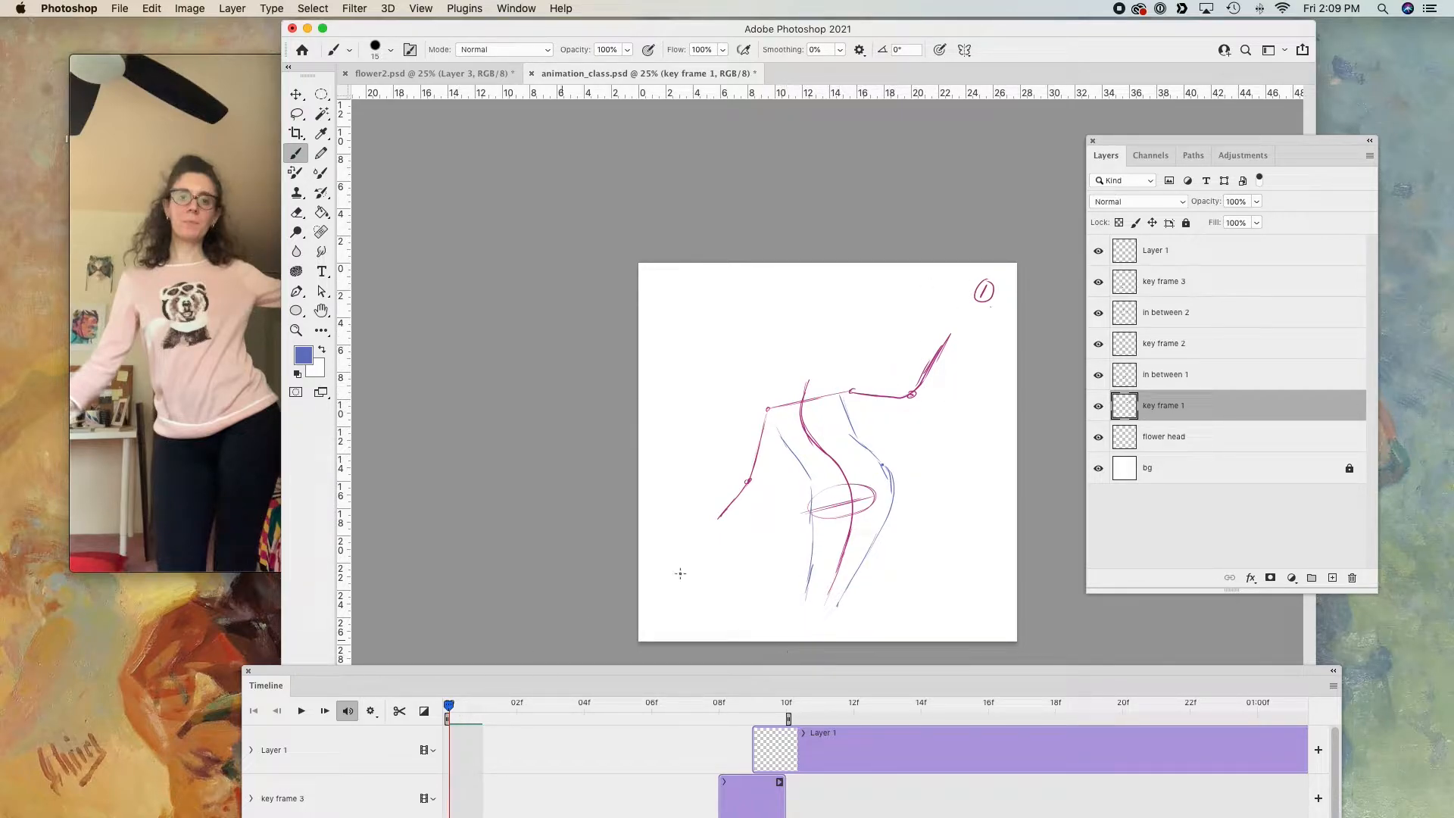
- Move the playhead to frame 2 and turn on onion skins
left_click_drag(447, 708, 517, 706)
left_click_drag(798, 667, 683, 579)
left_click(1217, 599)
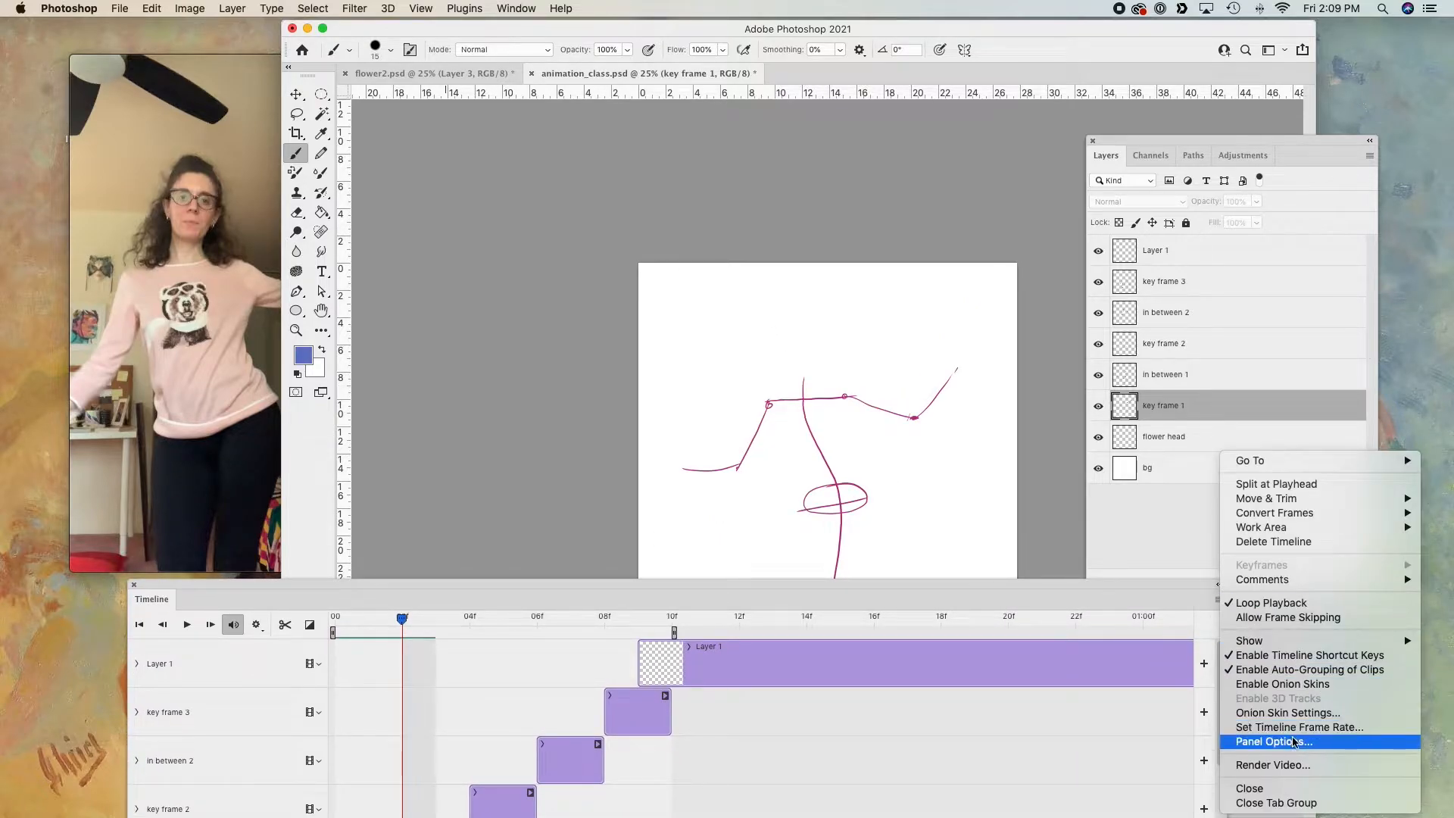
left_click(1287, 683)
left_click_drag(802, 580, 822, 521)
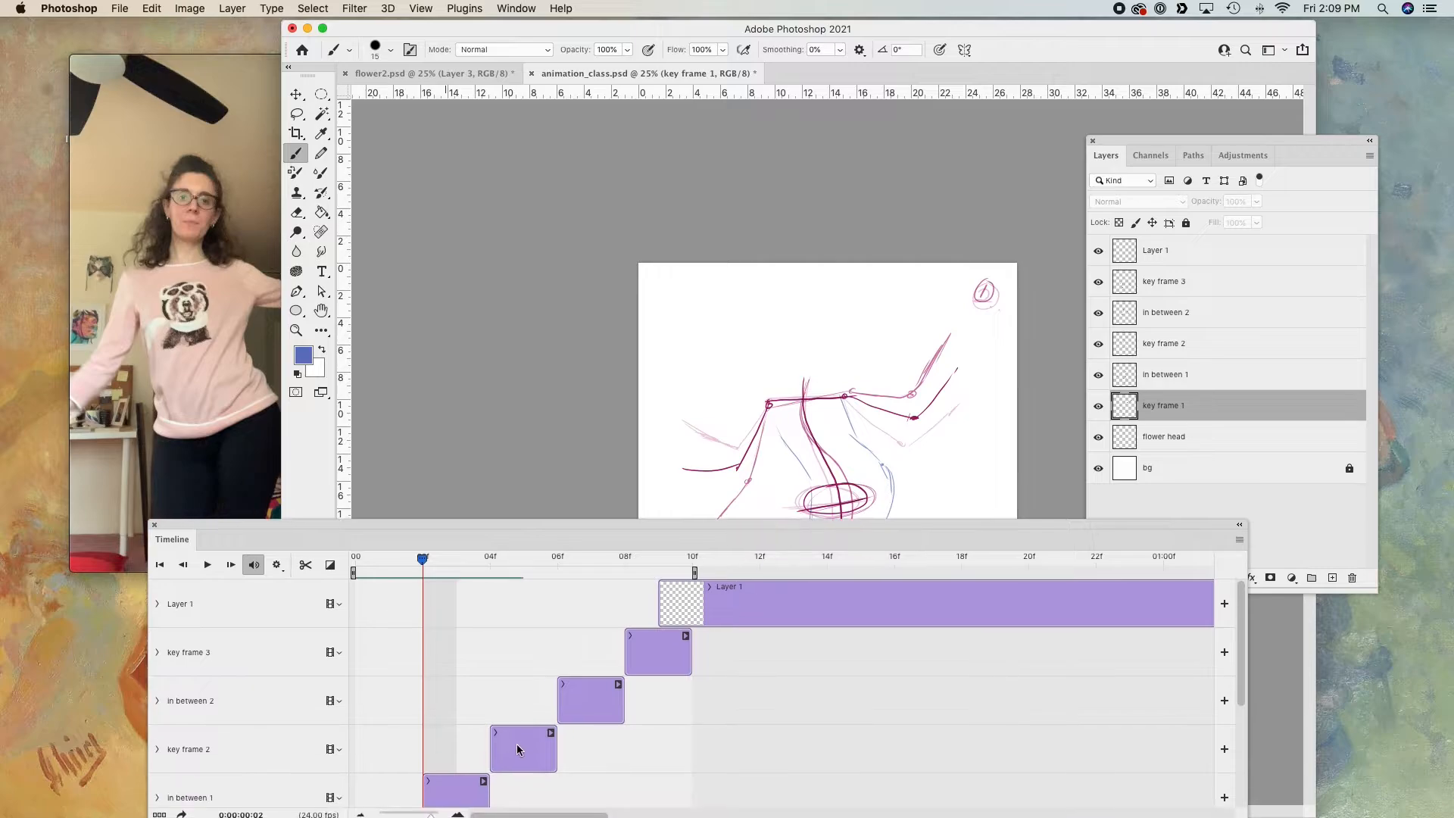
- Shift the key frame 2 clip to 05f–07f and select in between 1 with the playhead at frame 3
left_click_drag(518, 746, 551, 746)
left_click(458, 792)
left_click(460, 564)
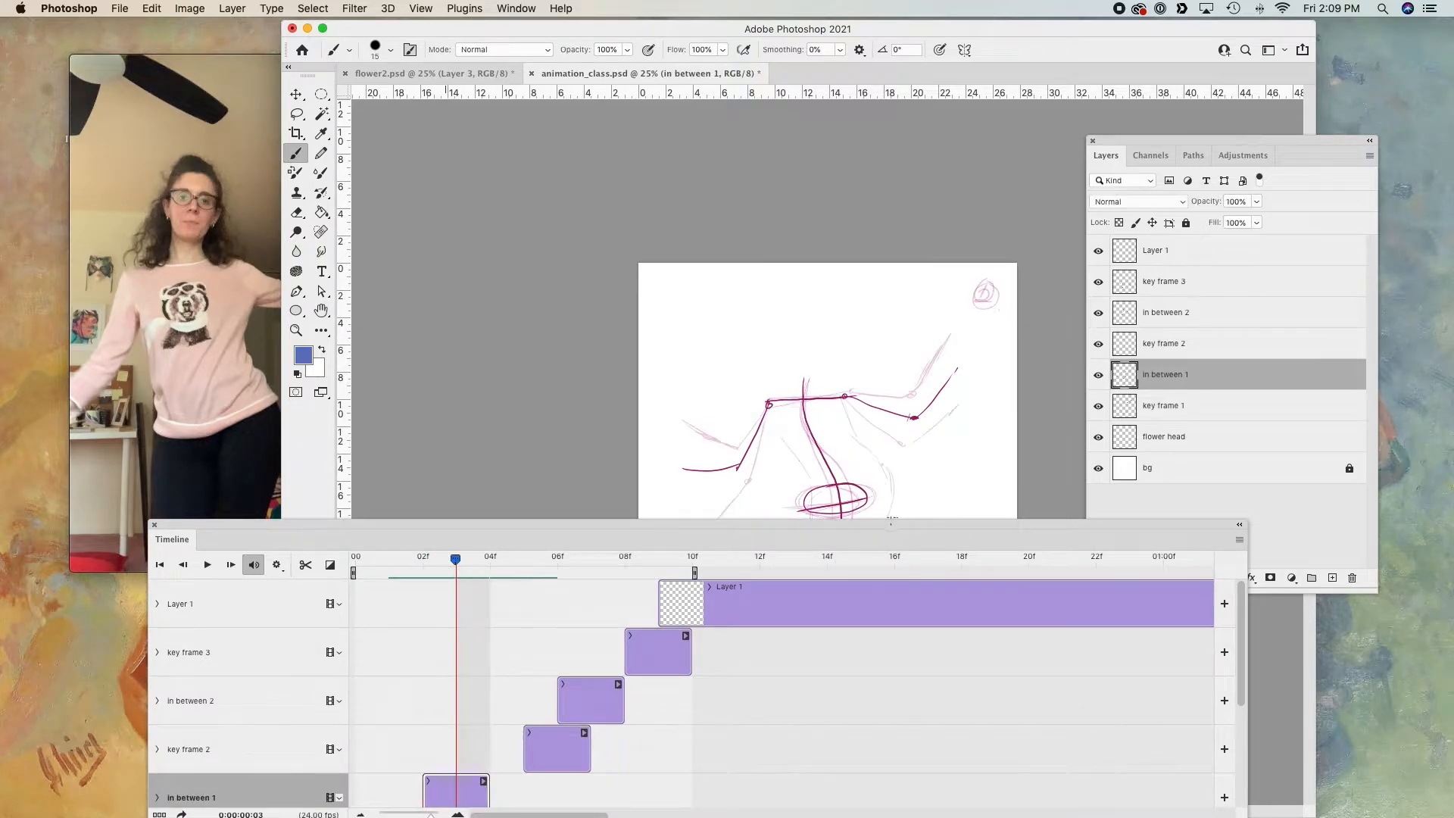
left_click_drag(880, 527, 880, 630)
- Step the reference video forward three frames and sketch the blue torso and leg outlines on in between 1
left_click(195, 528)
key("Right")
key("Right")
key("Right")
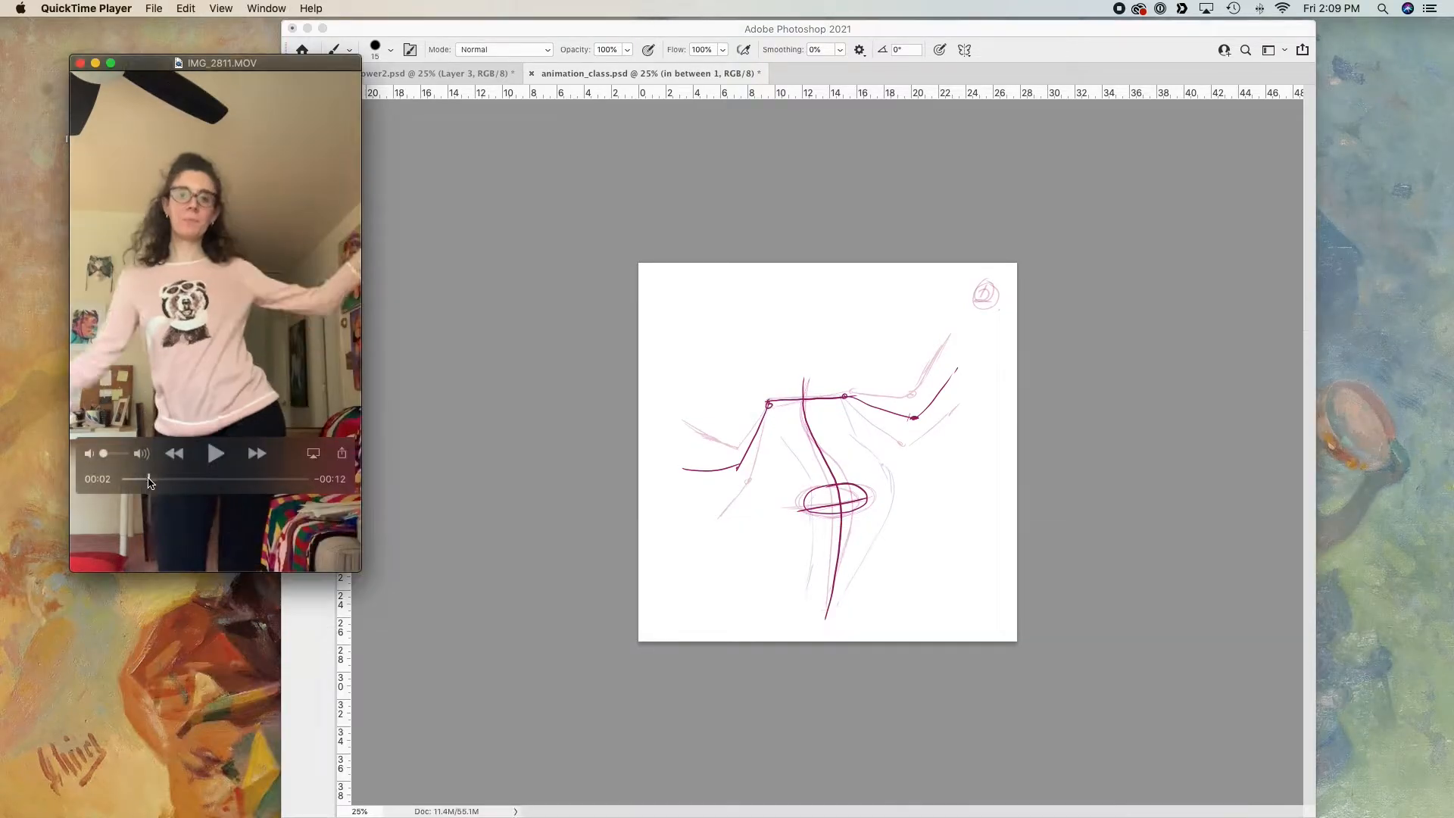
left_click(784, 432)
mouse_move(848, 412)
left_mouse_down()
mouse_move(874, 485)
mouse_move(851, 572)
mouse_move(809, 597)
left_mouse_up()
key("e")
left_click_drag(783, 421, 813, 620)
key("b")
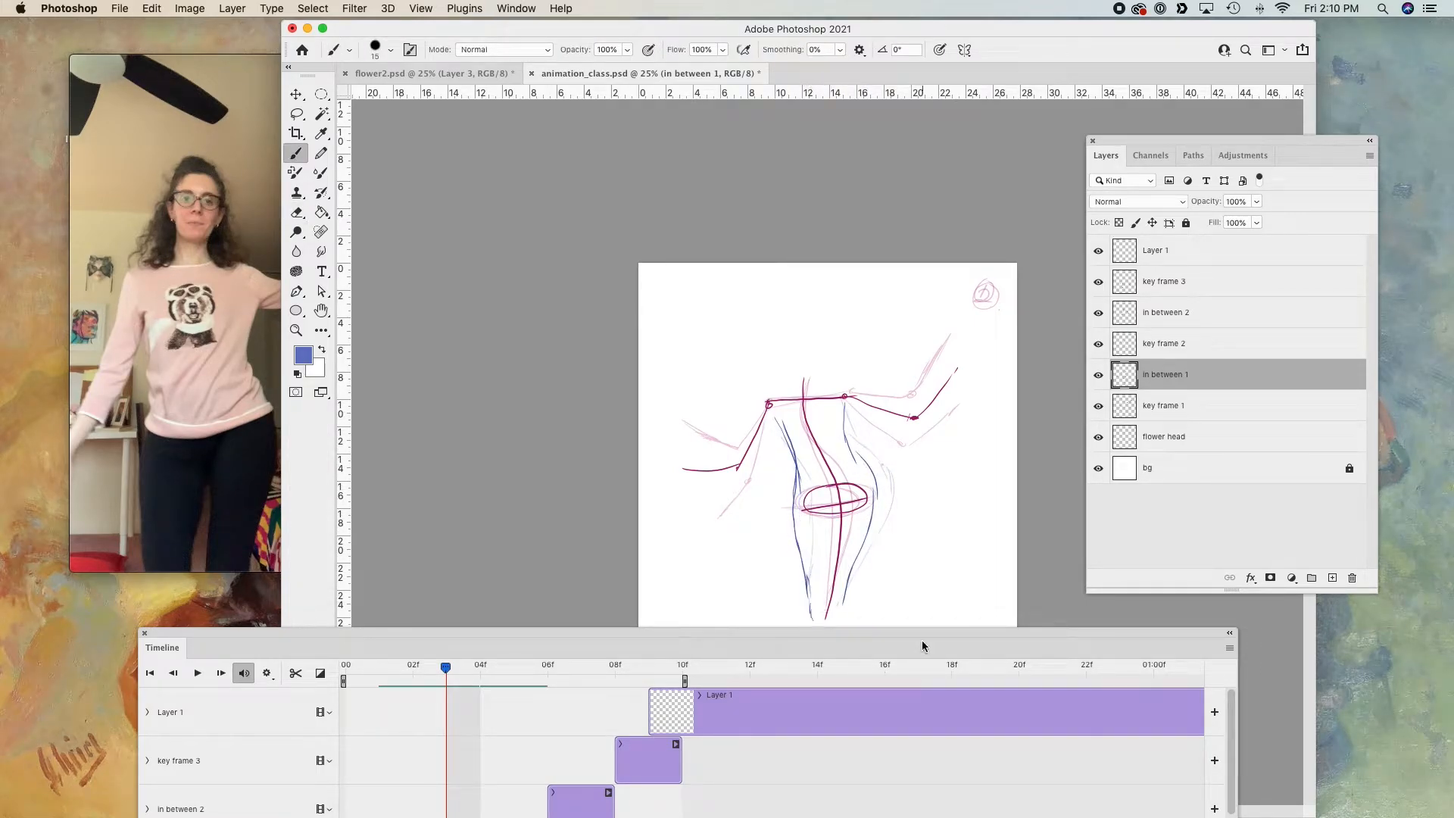
- With the playhead at frame 5, shift the key frame 2 clip to 04f–06f, move the in between 2 clip one frame on, and select key frame 2
key("Right")
key("Right")
left_click_drag(674, 633, 681, 513)
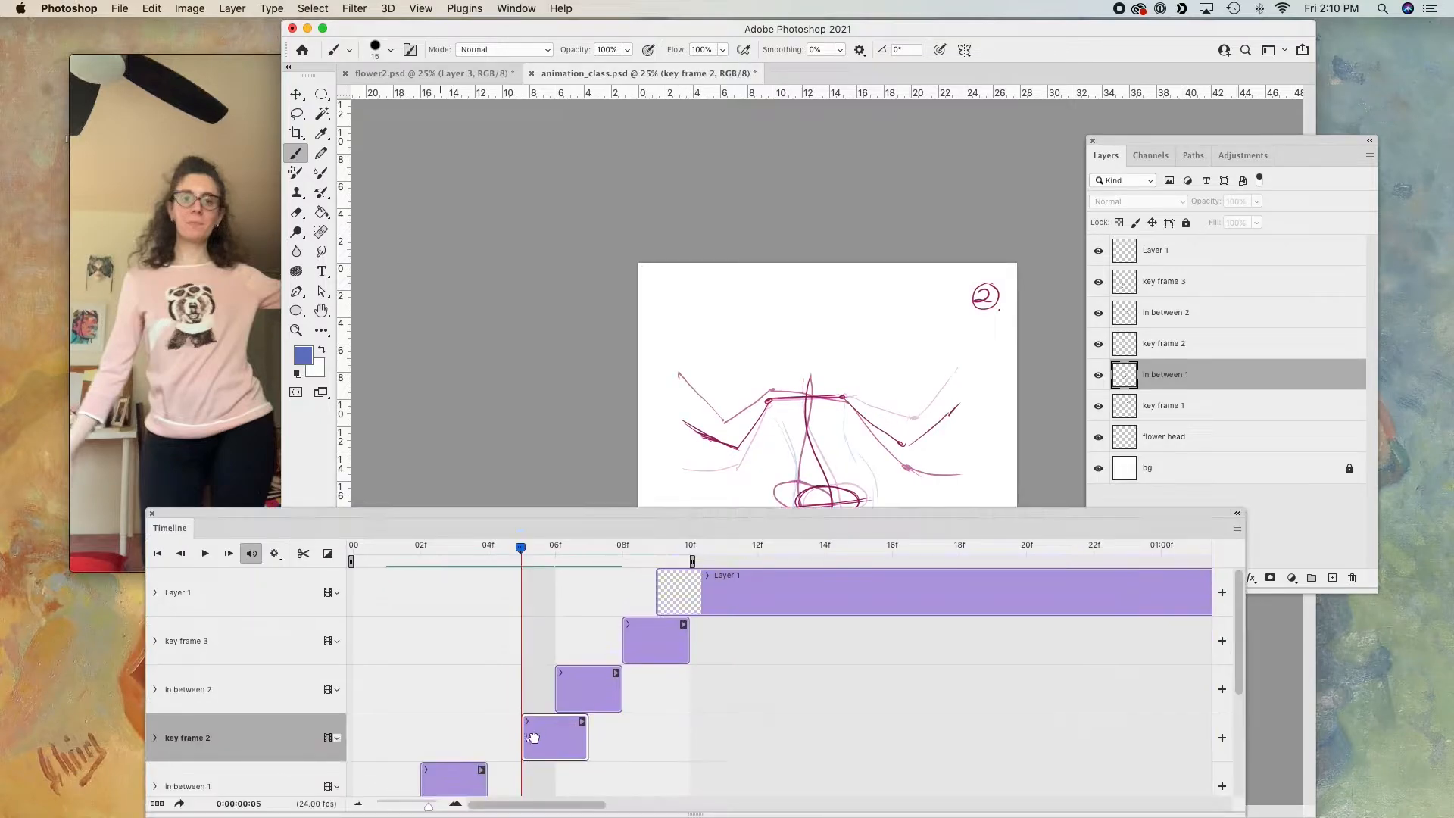
left_click_drag(537, 737, 502, 737)
left_click_drag(580, 683, 613, 683)
left_click(539, 727)
- Sketch the blue torso and leg outlines on key frame 2 around the sketched spine and hips
left_click_drag(807, 514, 778, 666)
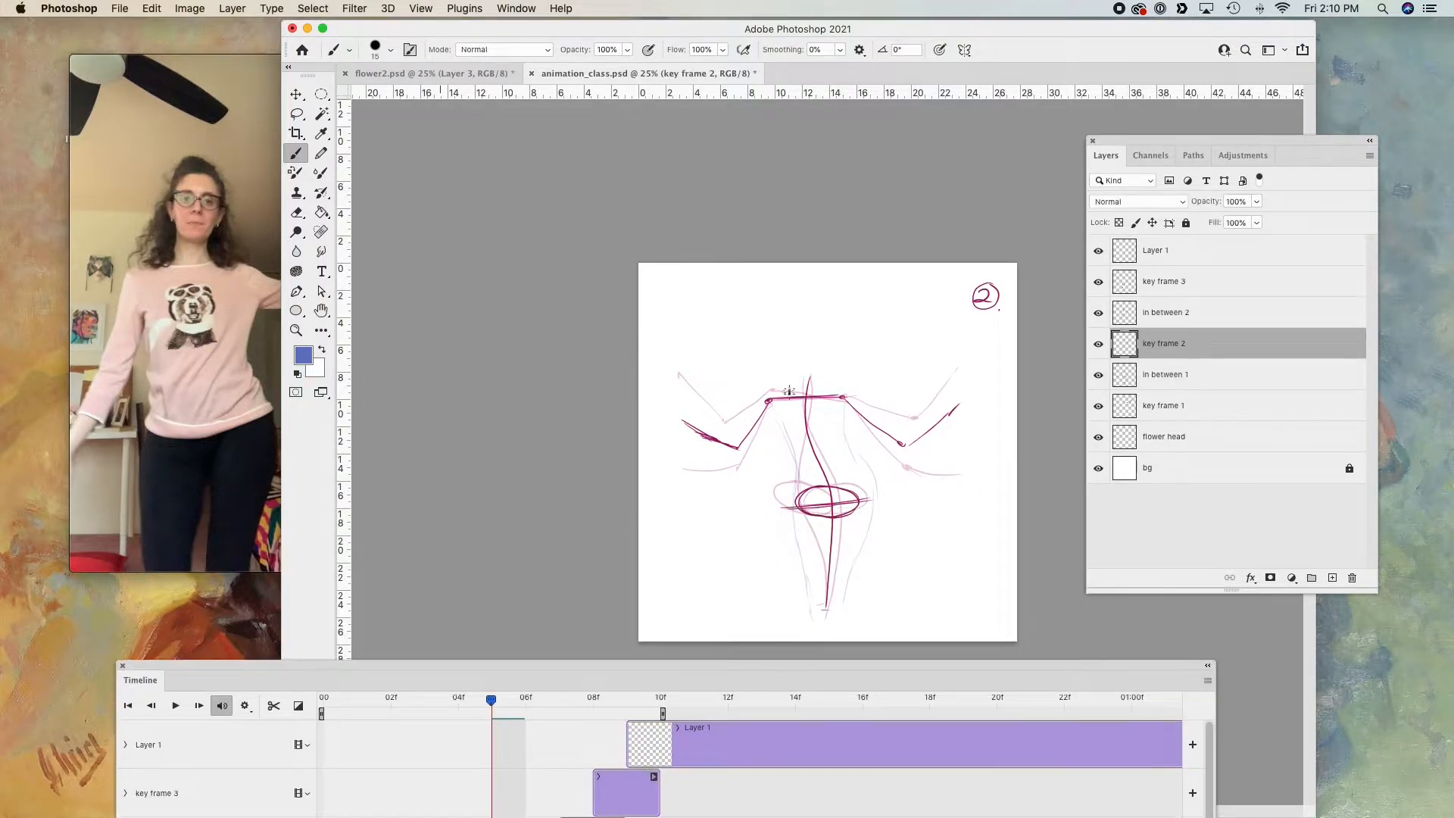
key("super+z")
left_click_drag(789, 458, 796, 477)
- Move the playhead to frame 7, shift the key frame 3 clip to 09f–11f, and select the in between 2 clip at 06f–08f
left_click_drag(491, 700, 527, 710)
left_click_drag(583, 665, 591, 514)
left_click(564, 687)
left_click_drag(534, 549, 559, 561)
left_click_drag(790, 513, 735, 599)
left_click_drag(616, 738, 649, 739)
left_click(553, 772)
left_click_drag(808, 602, 801, 666)
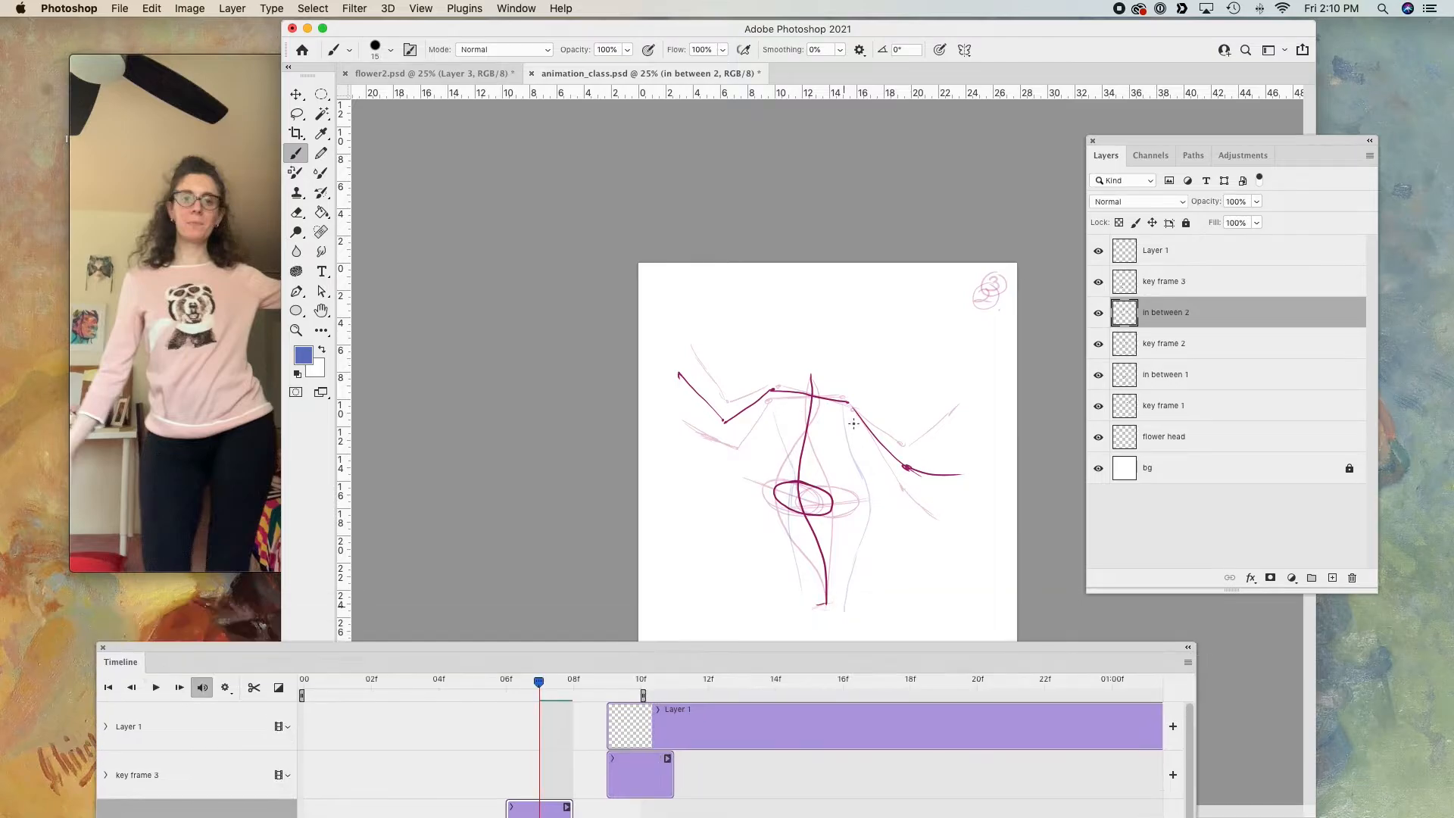
- Step the reference video forward three frames and sketch the blue torso and leg outlines on in between 2
left_click(171, 514)
key("Right")
key("Right")
key("Right")
left_click(778, 433)
left_click_drag(769, 496, 799, 594)
left_click_drag(844, 409, 841, 454)
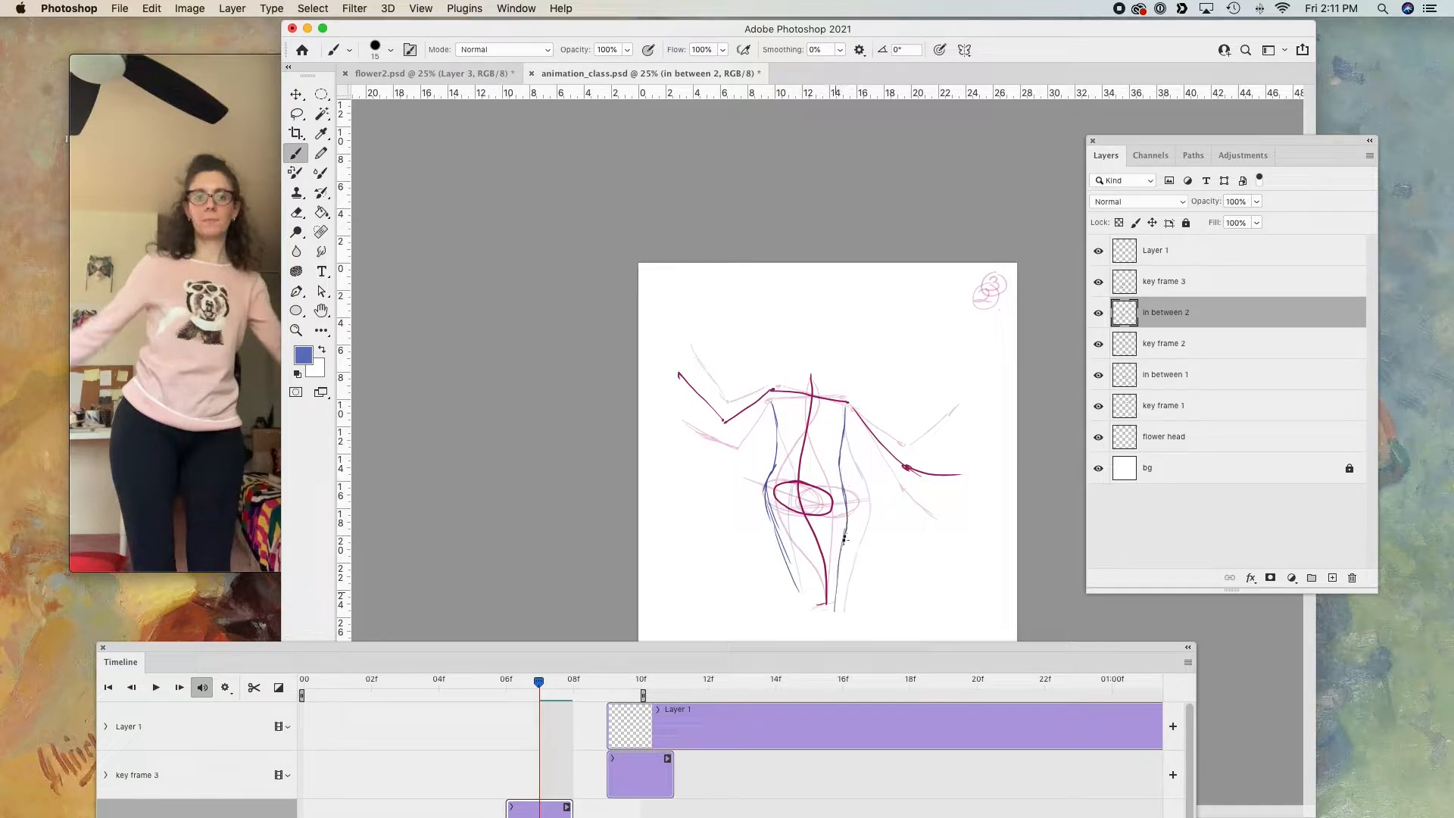
key("super+z")
- Shift the key frame 3 clip back to 08f–10f and delete Layer 1
left_click_drag(535, 680, 575, 683)
left_click_drag(640, 649, 647, 612)
left_click_drag(655, 734, 623, 734)
left_click(691, 700)
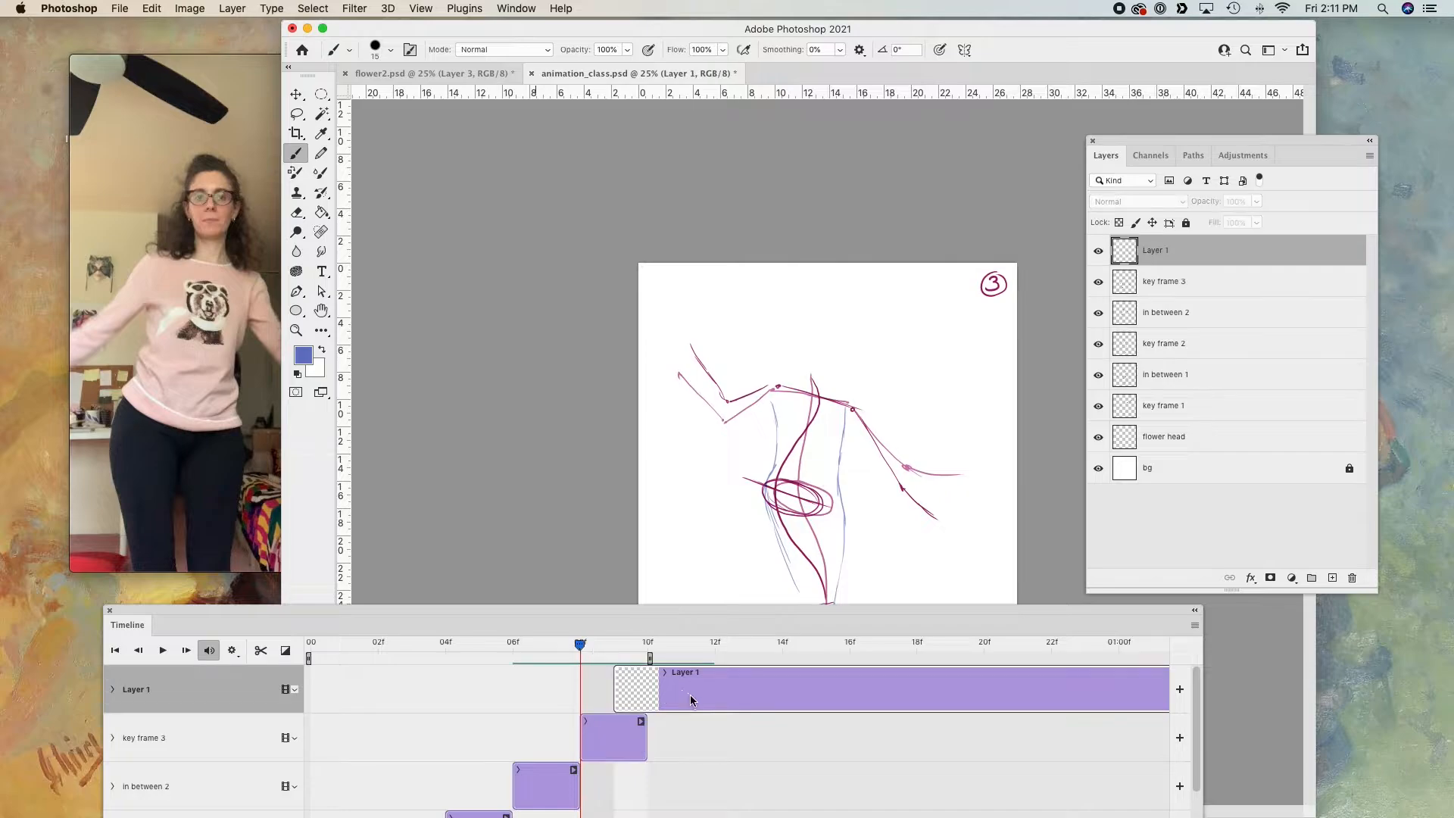
key("Delete")
- Sketch the blue torso and leg outlines on key frame 3 at frame 9, and return the playhead to frame 0
left_click(612, 655)
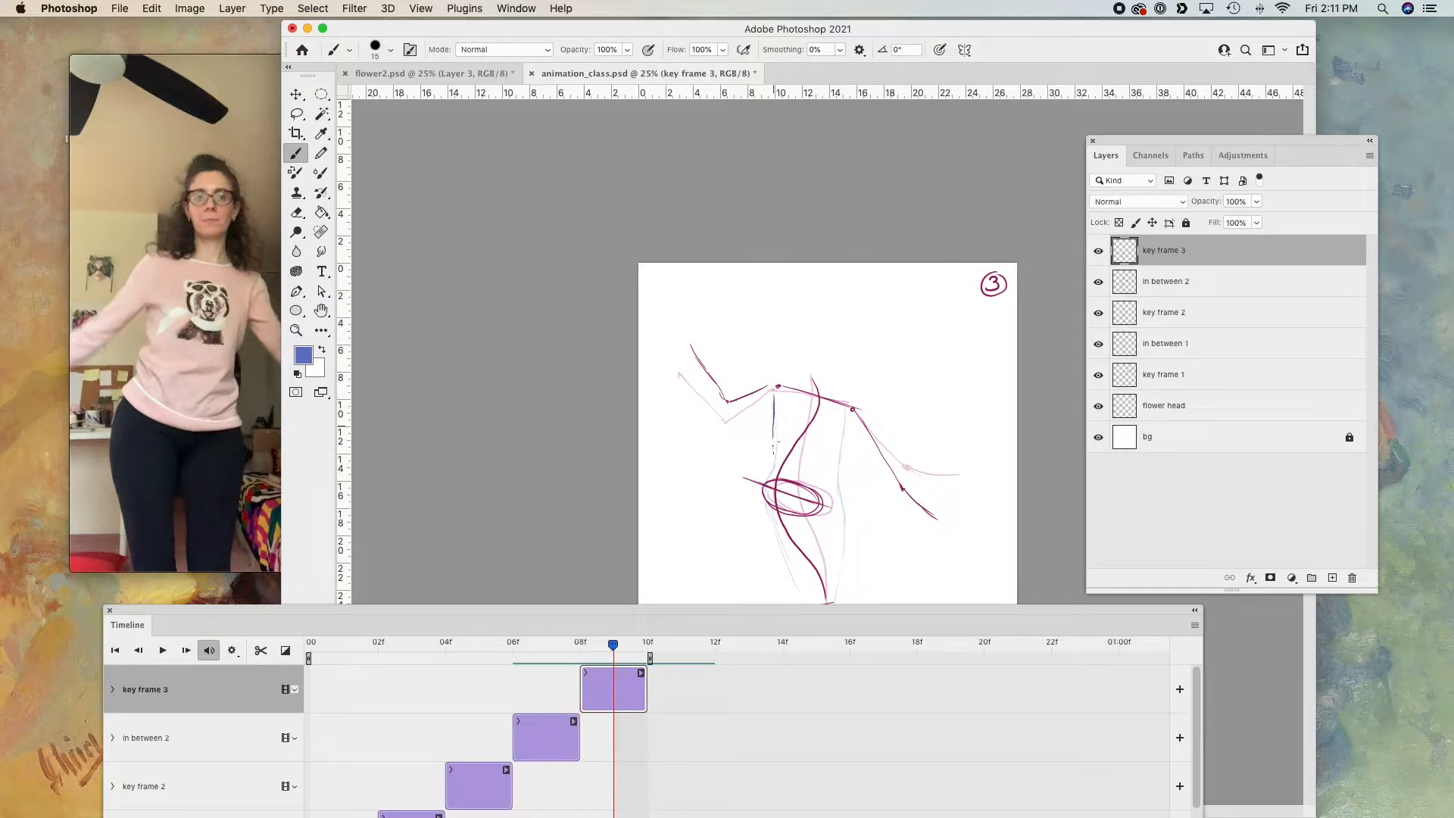
left_click_drag(752, 488, 800, 605)
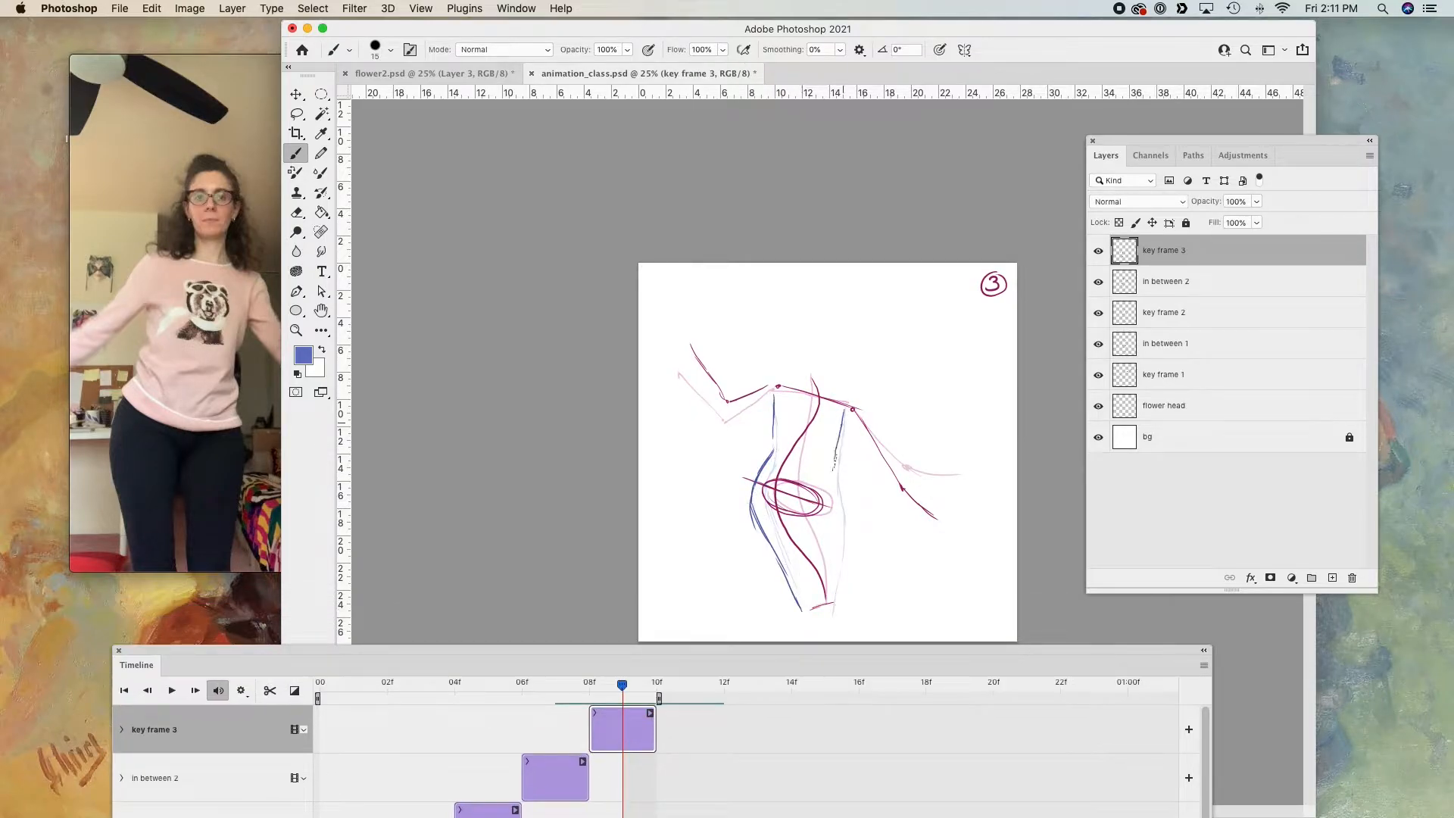
mouse_move(621, 686)
left_mouse_down()
mouse_move(454, 685)
mouse_move(622, 685)
left_mouse_up()
left_click_drag(758, 650, 807, 513)
left_click_drag(672, 548, 602, 551)
scroll(763, 552, "down", 1)
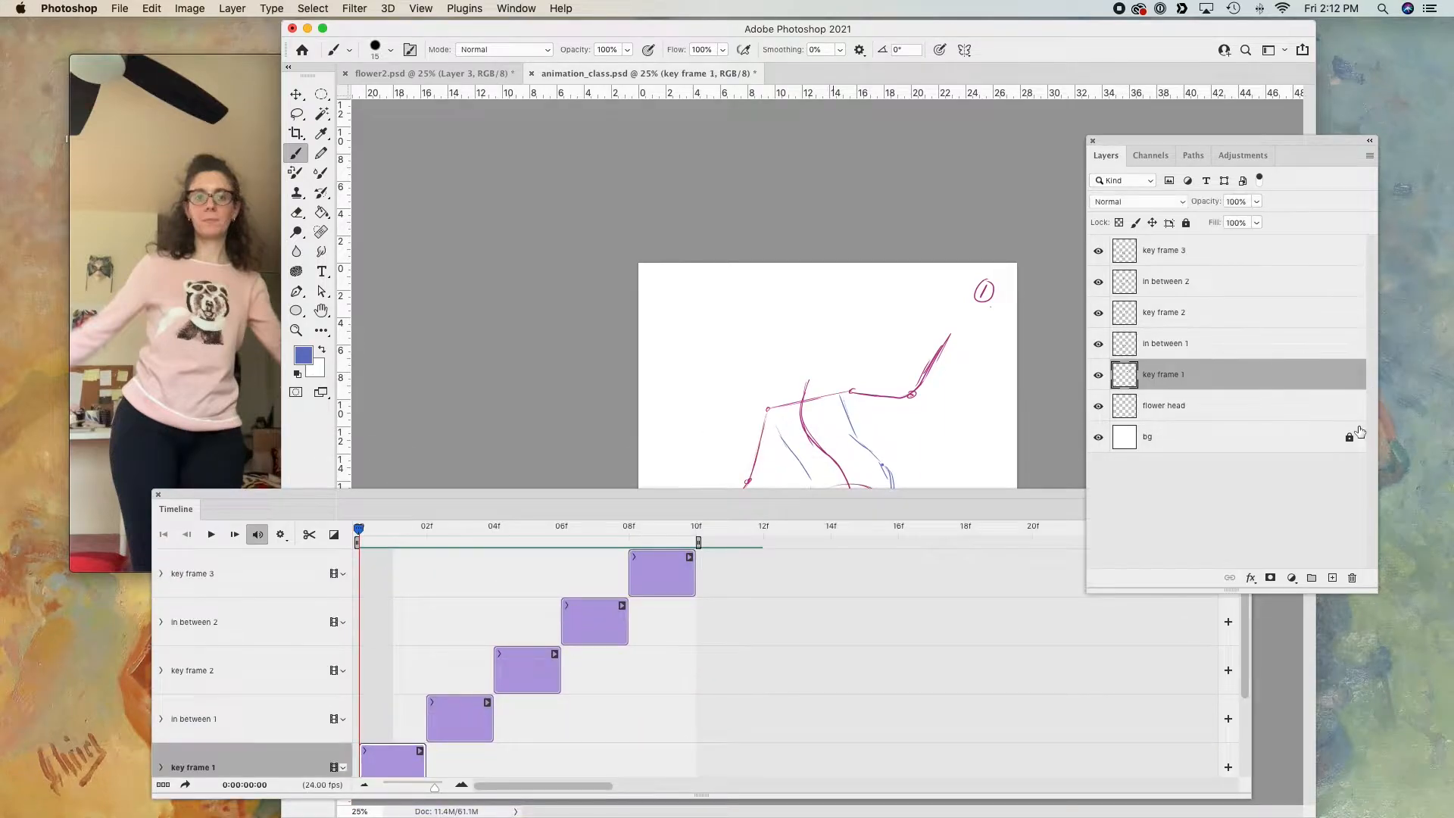
right_click(1225, 377)
left_click(1278, 232)
left_click(952, 190)
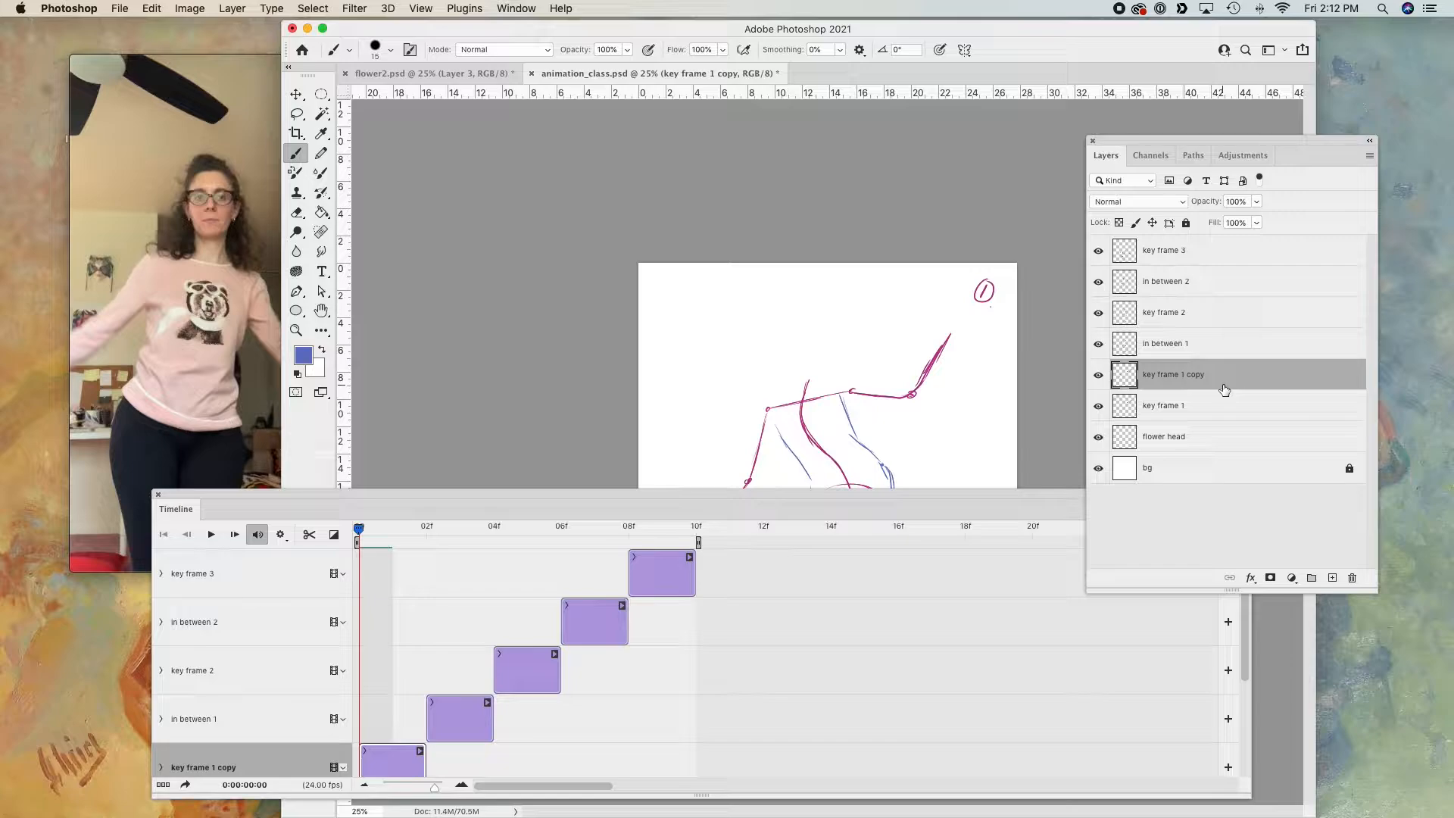
key("ctrl+z")
- Duplicate the in between 2 layer and place the copy above key frame 3
left_click(1207, 282)
right_click(1239, 284)
left_click(1277, 232)
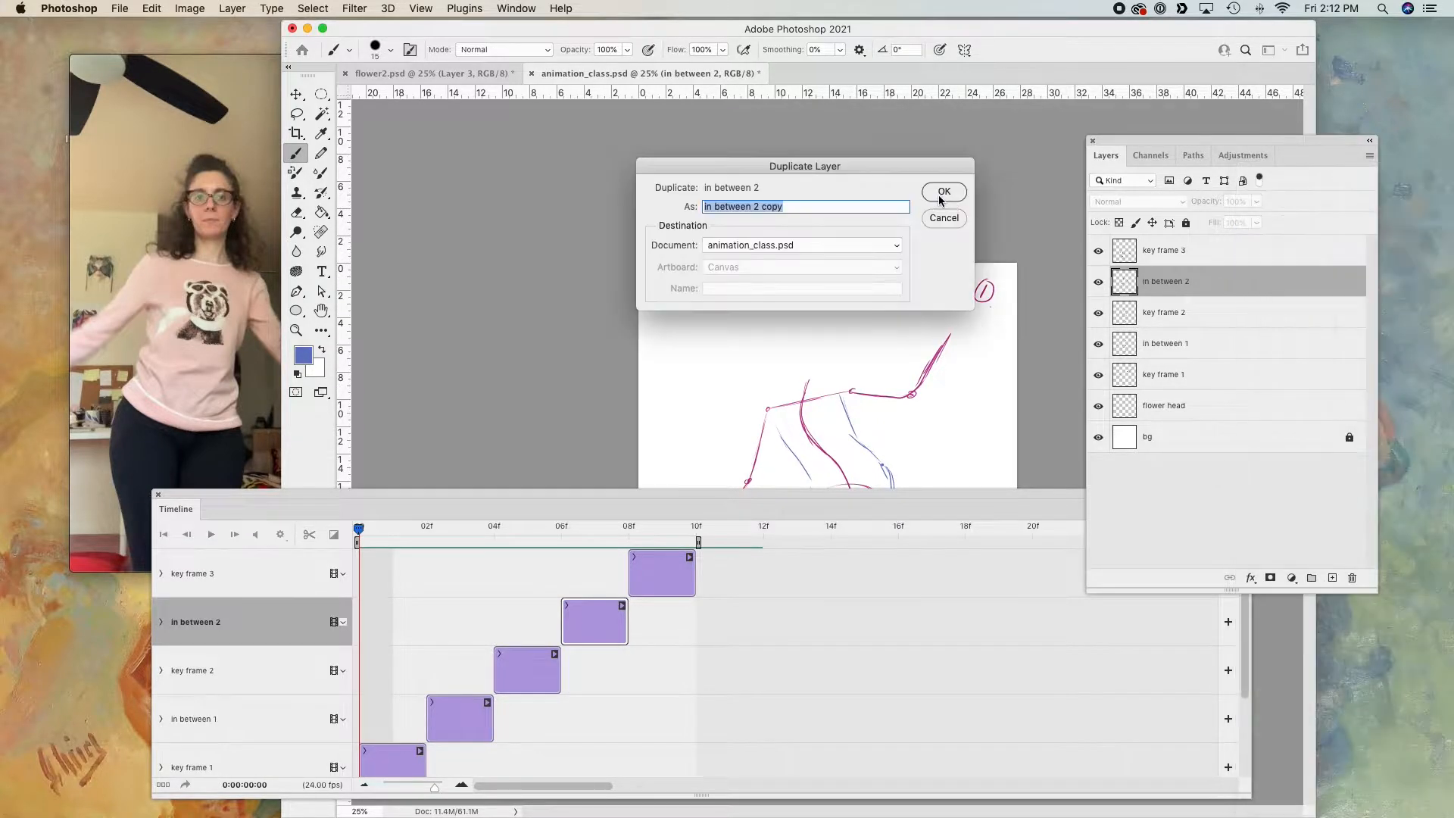
left_click(944, 192)
left_click(1208, 312)
right_click(1212, 312)
left_click(1277, 231)
left_click(960, 220)
- Duplicate the key frame 2 layer and move the copy to the top of the layer stack
right_click(1213, 344)
left_click(1243, 234)
left_click(944, 192)
left_click_drag(1203, 343, 1207, 237)
- Duplicate the in between 1 layer and move the copy to the top of the layer stack
left_click(1210, 381)
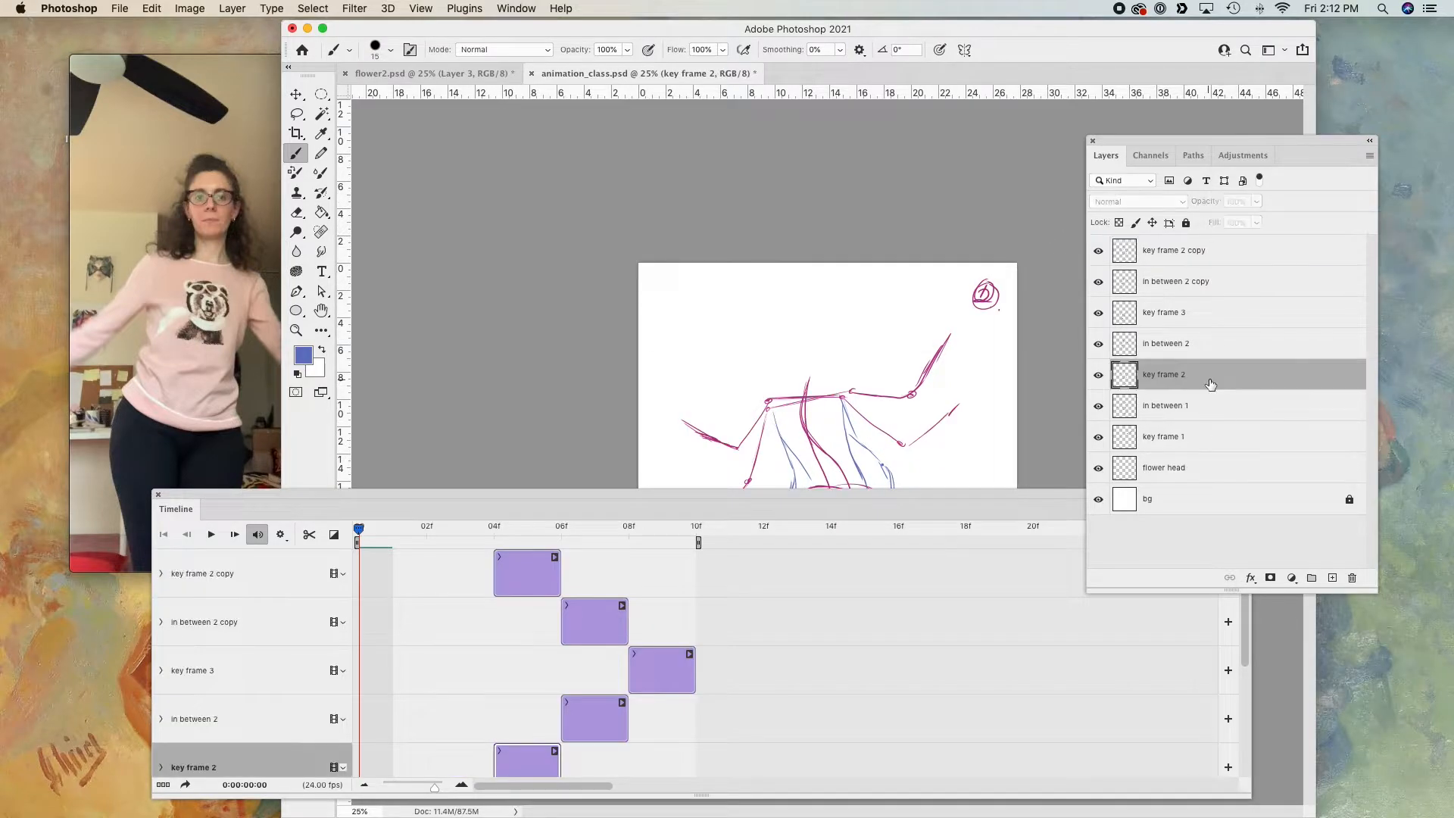
left_click(1210, 405)
right_click(1211, 406)
left_click(1243, 237)
left_click(947, 194)
left_click_drag(1207, 405, 1208, 244)
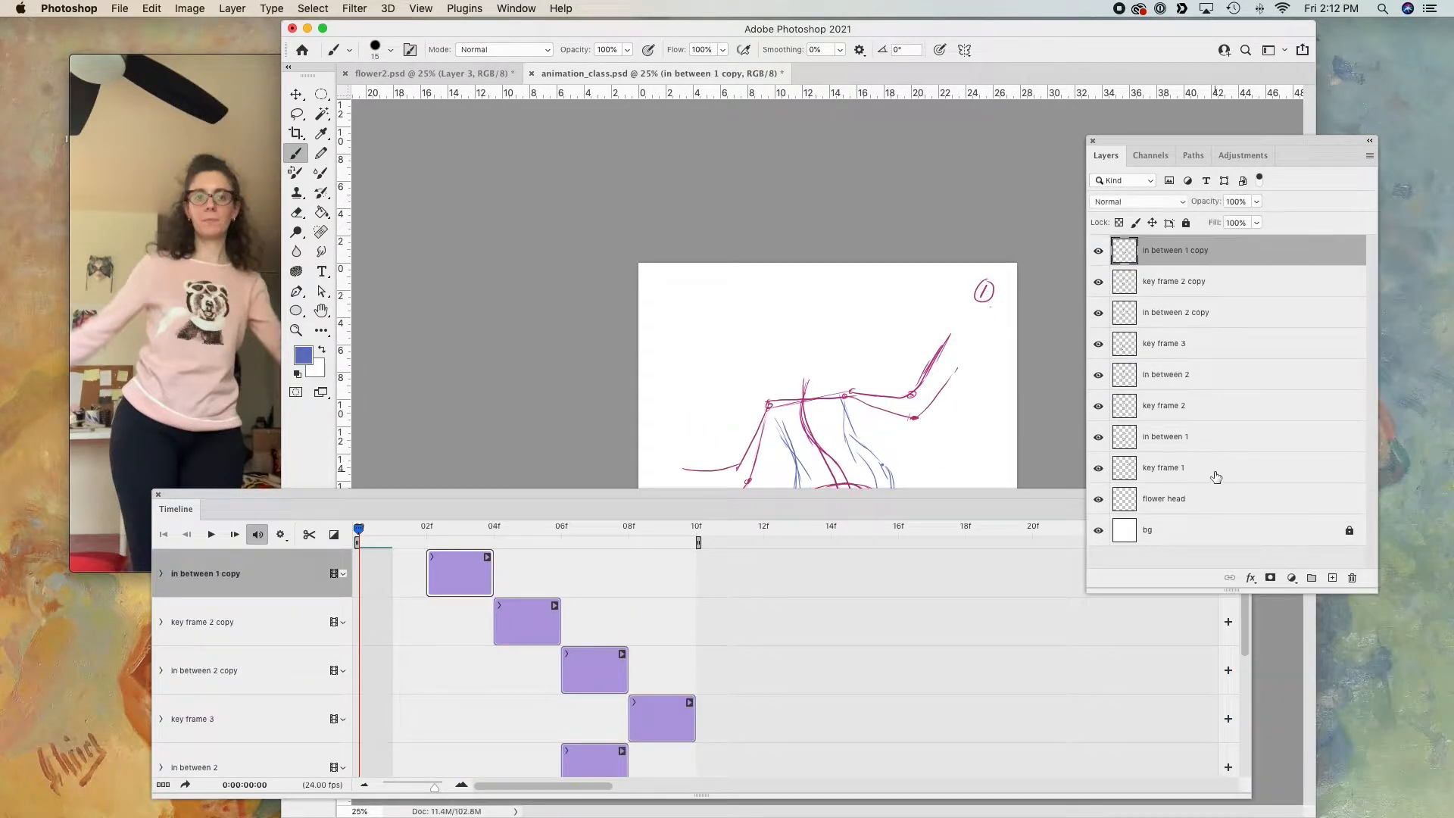
right_click(1215, 476)
left_click(1243, 235)
left_click(947, 194)
left_click_drag(1212, 477, 1213, 476)
key("Delete")
- Place the copied clips after key frame 3: in between 2 at 10f–12f, key frame 2 at 12f–14f, in between 1 at 14f–16f
left_click_drag(603, 666, 738, 666)
left_click_drag(542, 621, 811, 622)
left_click_drag(485, 567, 848, 598)
left_click_drag(620, 499, 578, 642)
- Play back the extended animation to check how the body movement loops through the copied clips
left_click_drag(381, 636, 408, 346)
left_click(672, 415)
left_click(415, 165)
left_click(833, 283)
key("v")
key("space")
left_click_drag(559, 346, 558, 639)
key("space")
left_click_drag(789, 638, 740, 262)
scroll(727, 443, "down", 10)
left_click(739, 488)
left_click_drag(840, 271, 844, 688)
key("space")
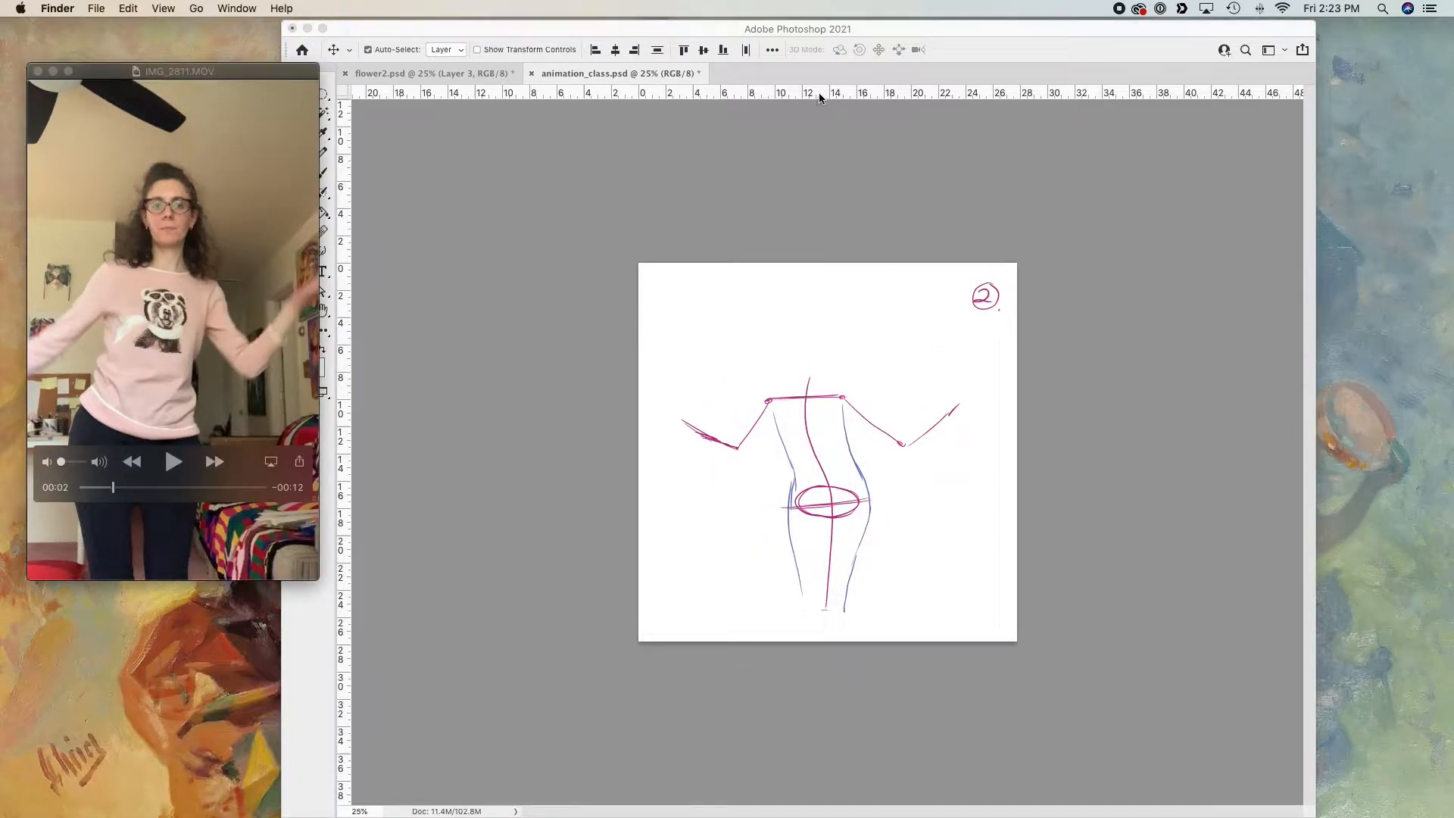
left_click(505, 28)
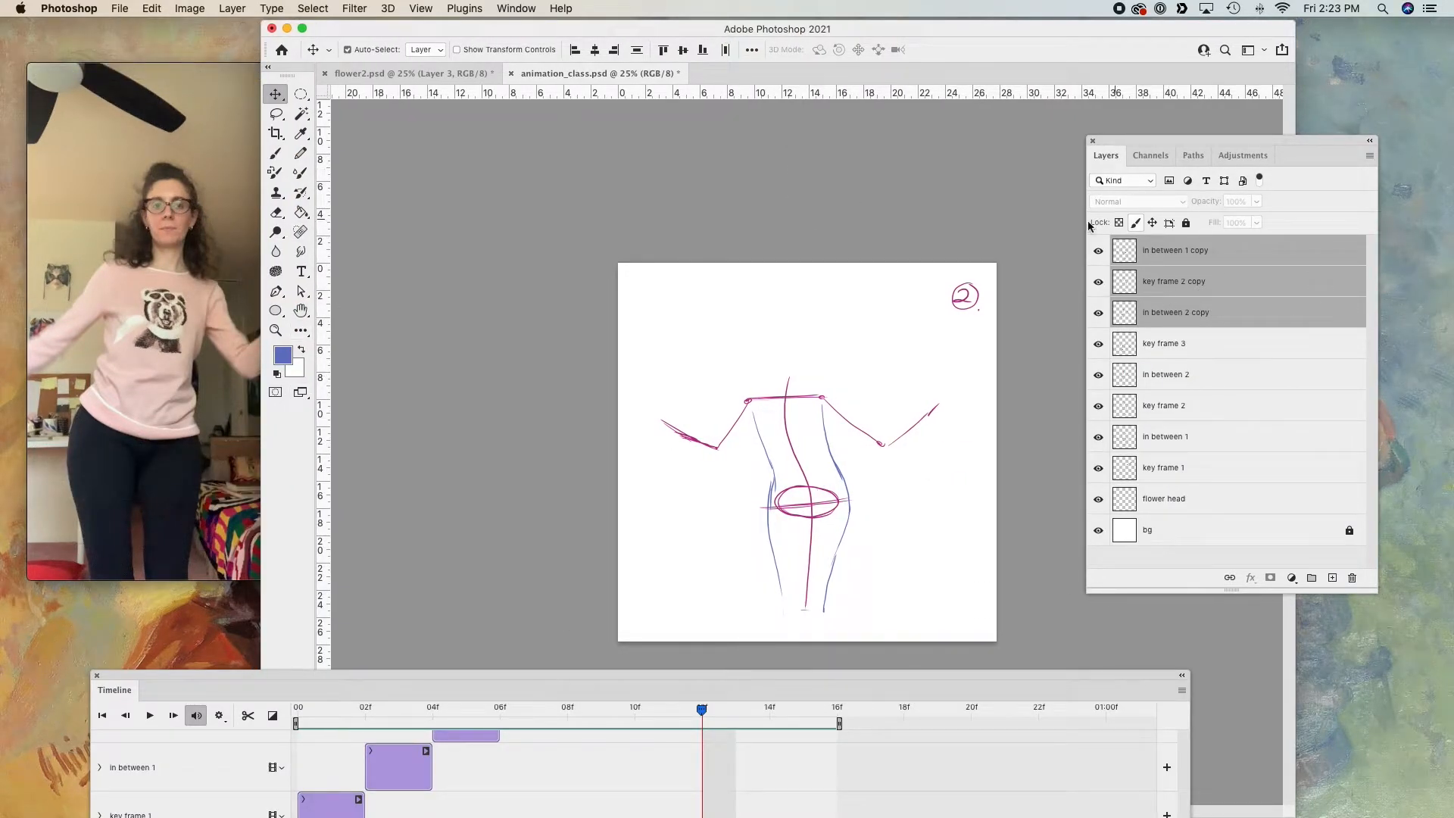
- Delete the three copied layers, set the work area to end at 10f, and place the playhead at frame 1
key("Delete")
scroll(778, 750, "up", 4)
left_click_drag(702, 710, 601, 710)
left_click_drag(839, 725, 637, 724)
left_click_drag(675, 676, 720, 445)
mouse_move(649, 482)
left_mouse_down()
mouse_move(312, 521)
mouse_move(617, 492)
left_mouse_up()
left_click_drag(691, 461, 733, 559)
left_click_drag(650, 582, 399, 783)
left_click(436, 811)
- Add a new layer above the flower head layer and name it "arms line of action"
left_click(1234, 421)
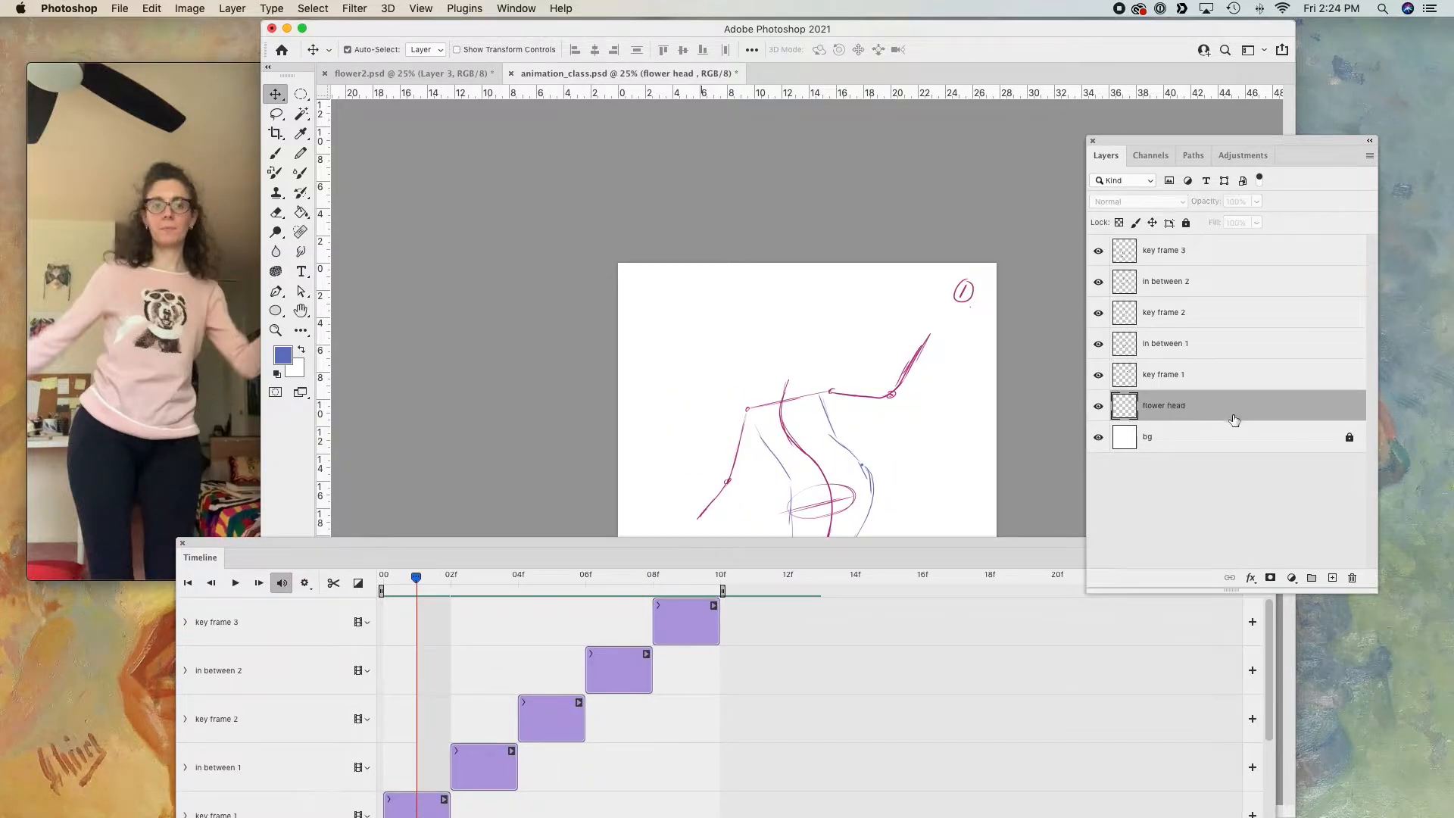
left_click(1332, 578)
double_click(1155, 406)
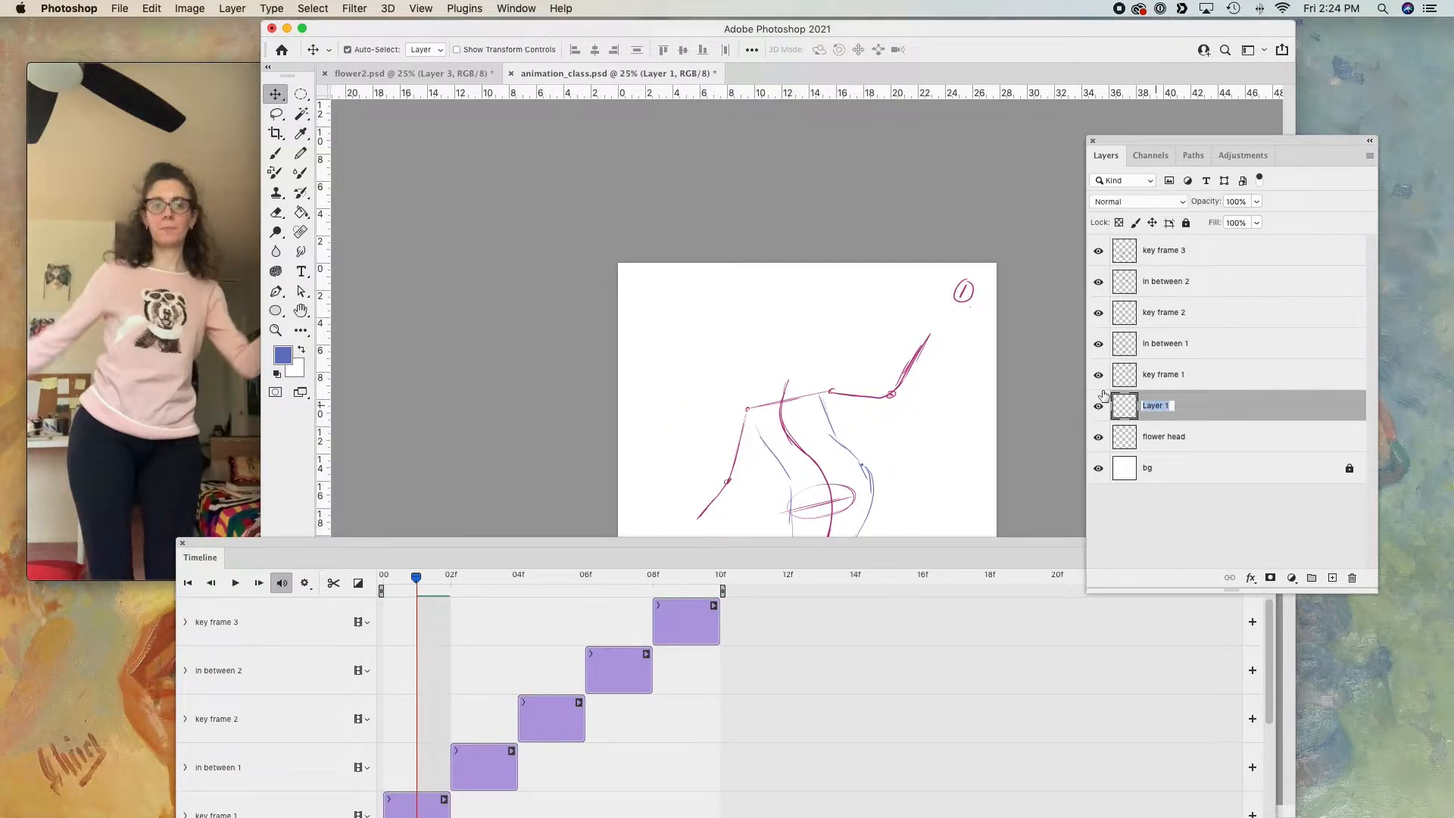
type("line of action")
key("Return")
double_click(1173, 406)
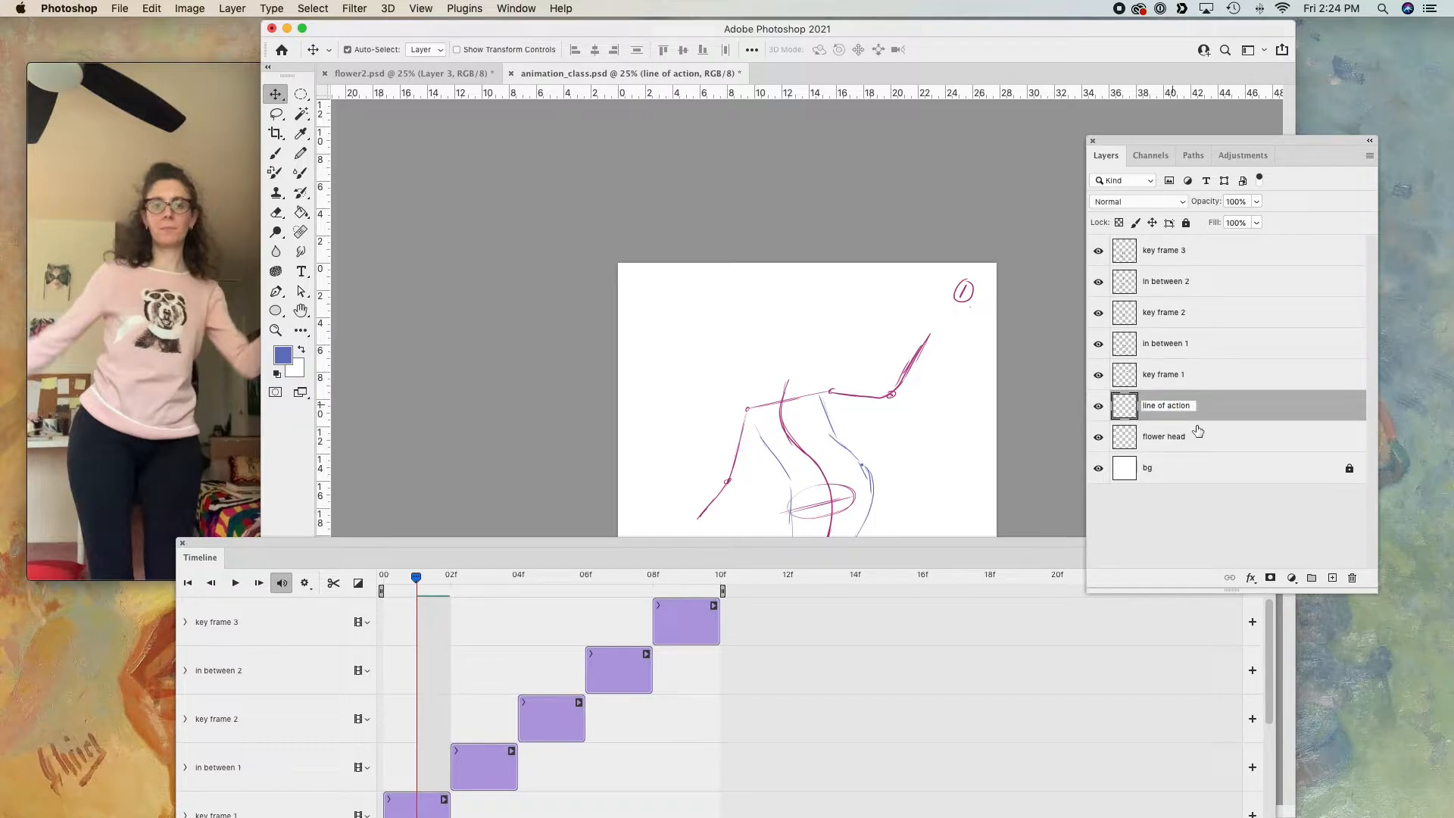
type("arms")
key("Return")
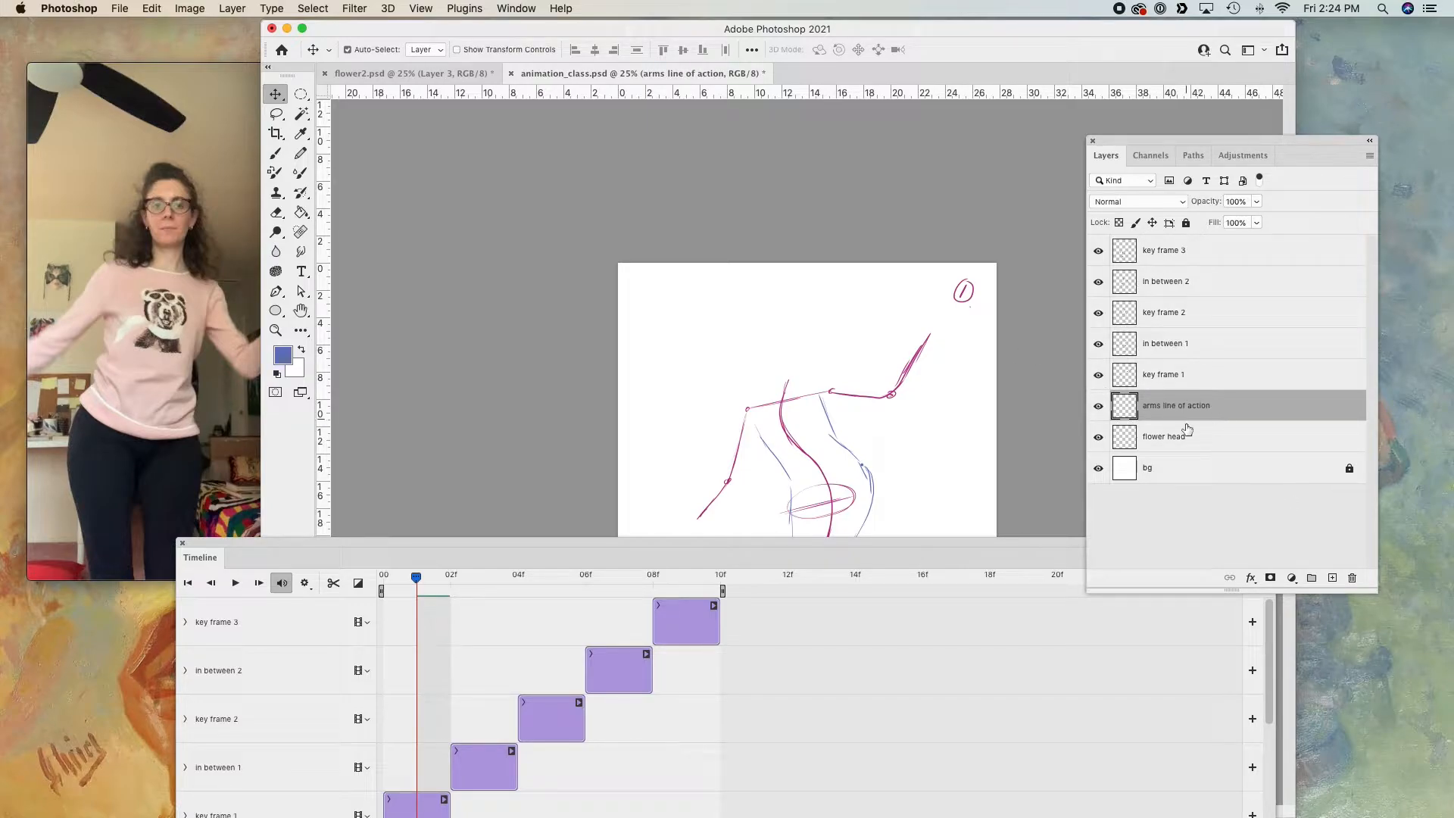
- Uncover the canvas and scrub the reference video to the pose that matches key frame 1
left_click_drag(875, 545, 874, 656)
left_click(215, 409)
left_click_drag(115, 487, 193, 475)
left_click(1086, 358)
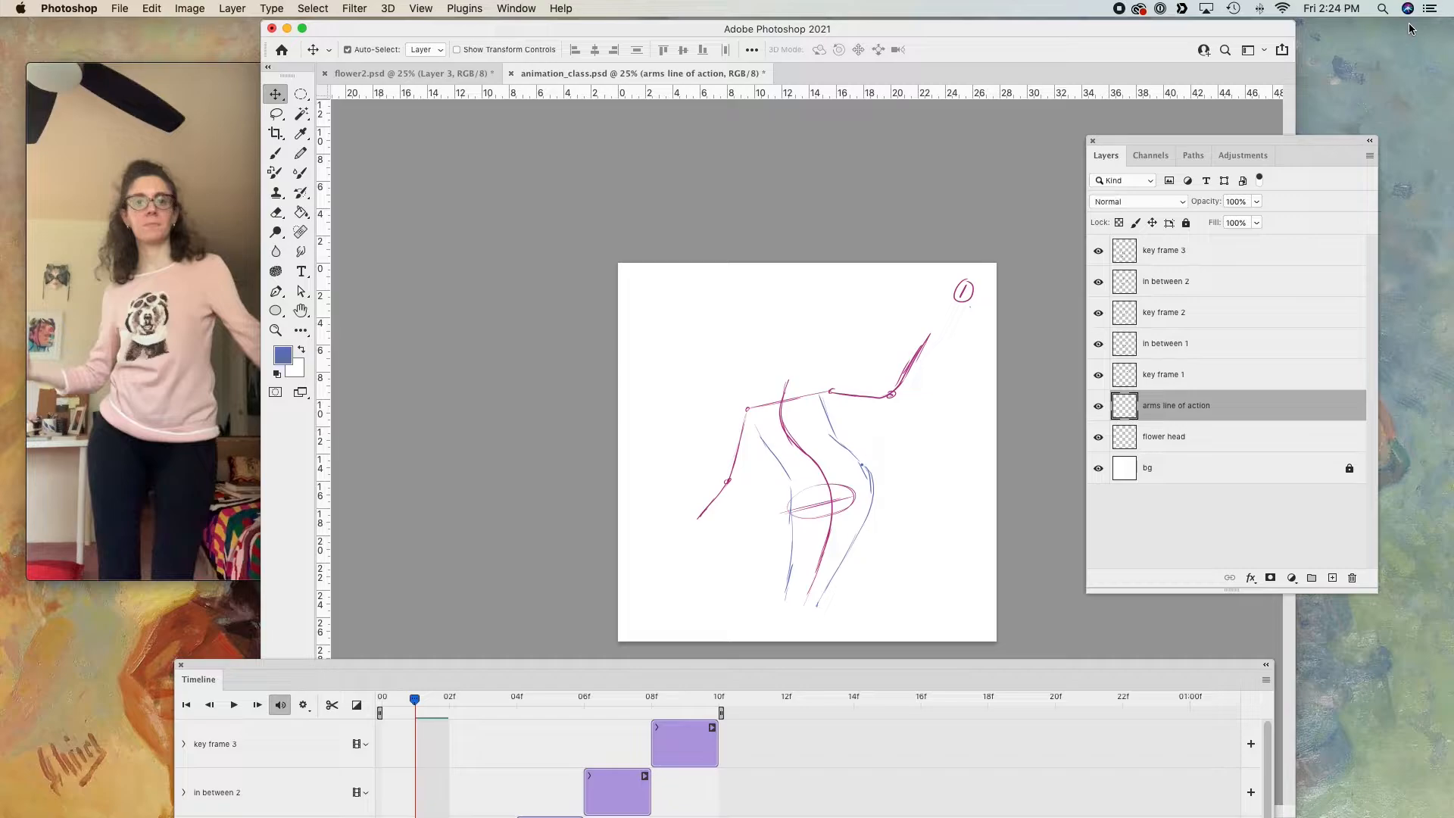
left_click(953, 333)
- Switch to the Brush tool and set the foreground color to a saturated purple
key("b")
left_click(285, 356)
left_click(1156, 214)
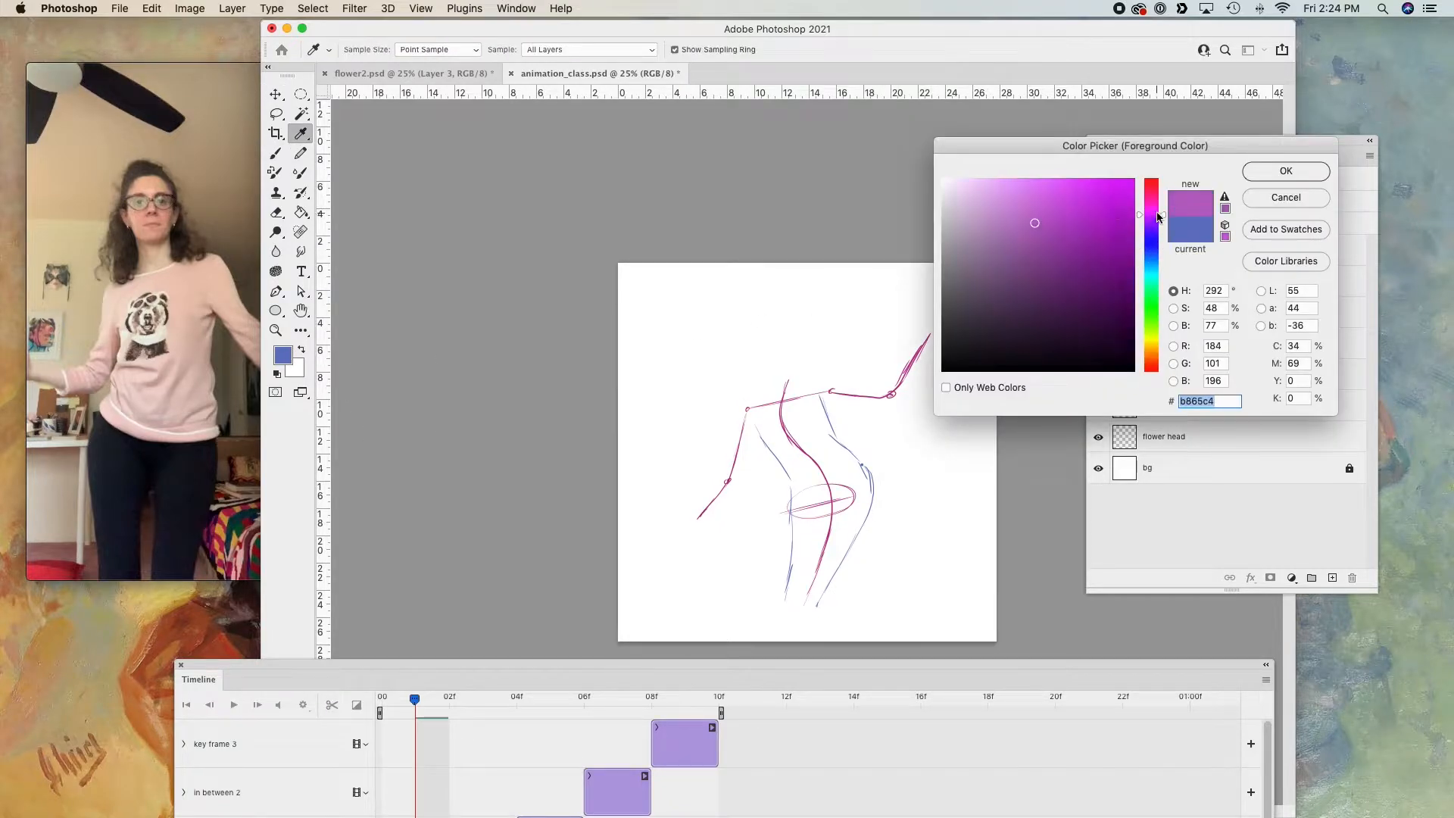
left_click(1110, 214)
left_click(1286, 172)
- Draw large purple arcs on either side of the figure on the arms line of action layer
left_click(1239, 408)
left_click_drag(792, 665, 795, 401)
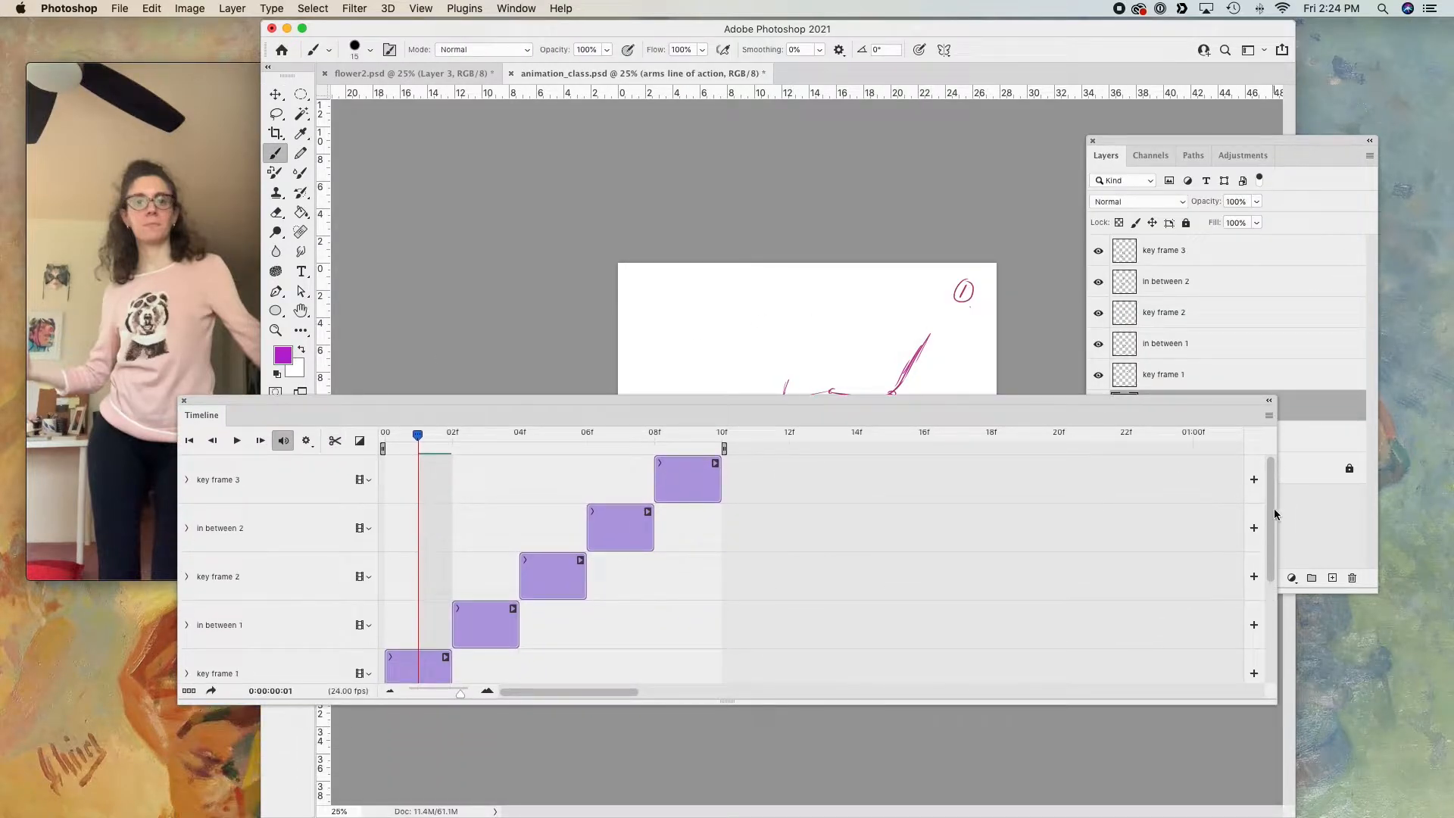
scroll(1234, 545, "down", 3)
left_click_drag(1005, 401, 1005, 657)
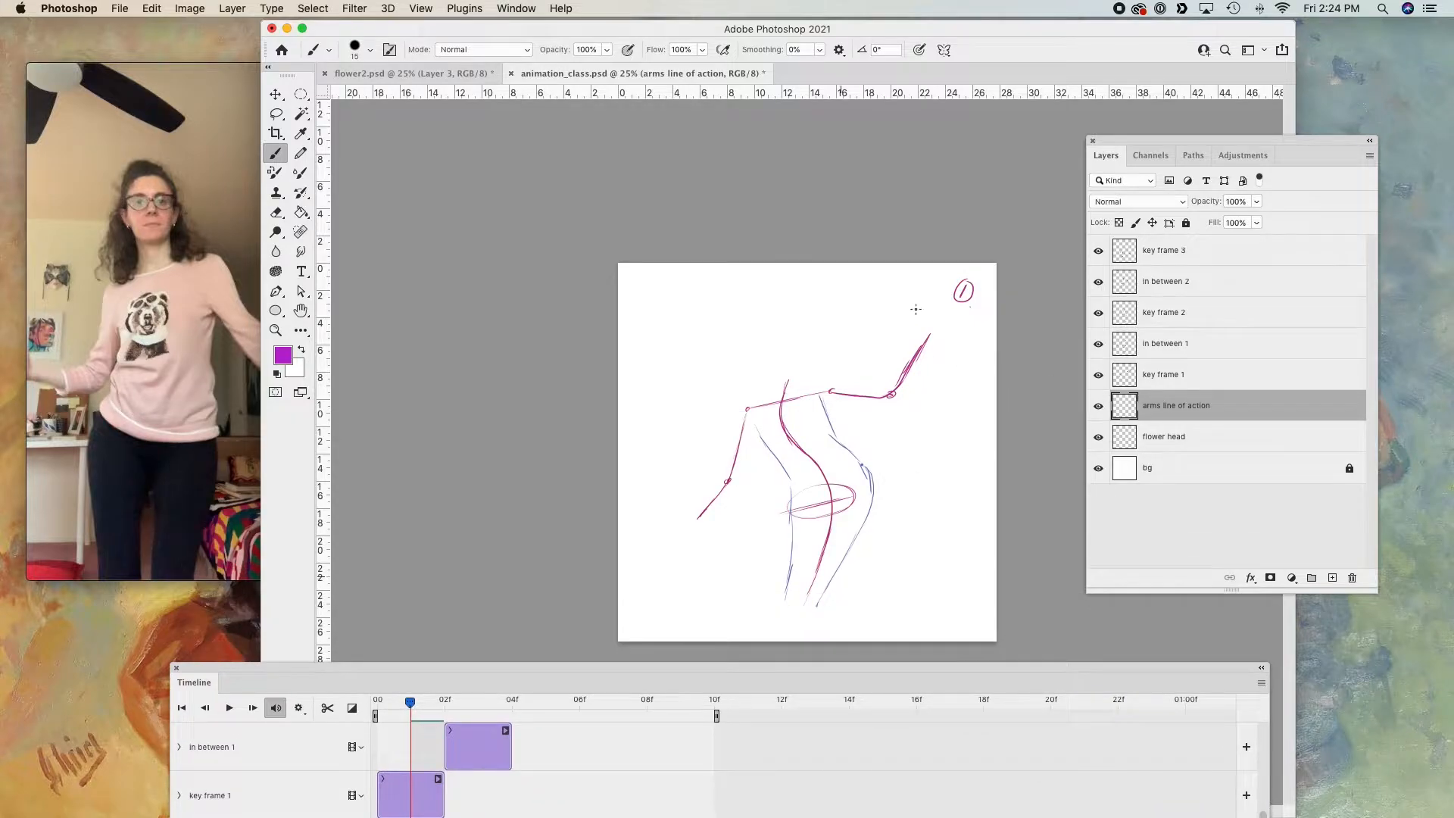
left_click_drag(954, 330, 911, 581)
key("super+z")
key("super+z")
mouse_move(922, 308)
left_mouse_down()
mouse_move(951, 531)
mouse_move(994, 446)
mouse_move(936, 568)
left_mouse_up()
left_click_drag(652, 352, 746, 589)
key("super+z")
mouse_move(663, 316)
left_mouse_down()
mouse_move(640, 406)
mouse_move(725, 584)
left_mouse_up()
- Check the arcs against the other poses and redraw the left arc farther out, along the canvas edge
left_click_drag(410, 703, 488, 709)
key("space")
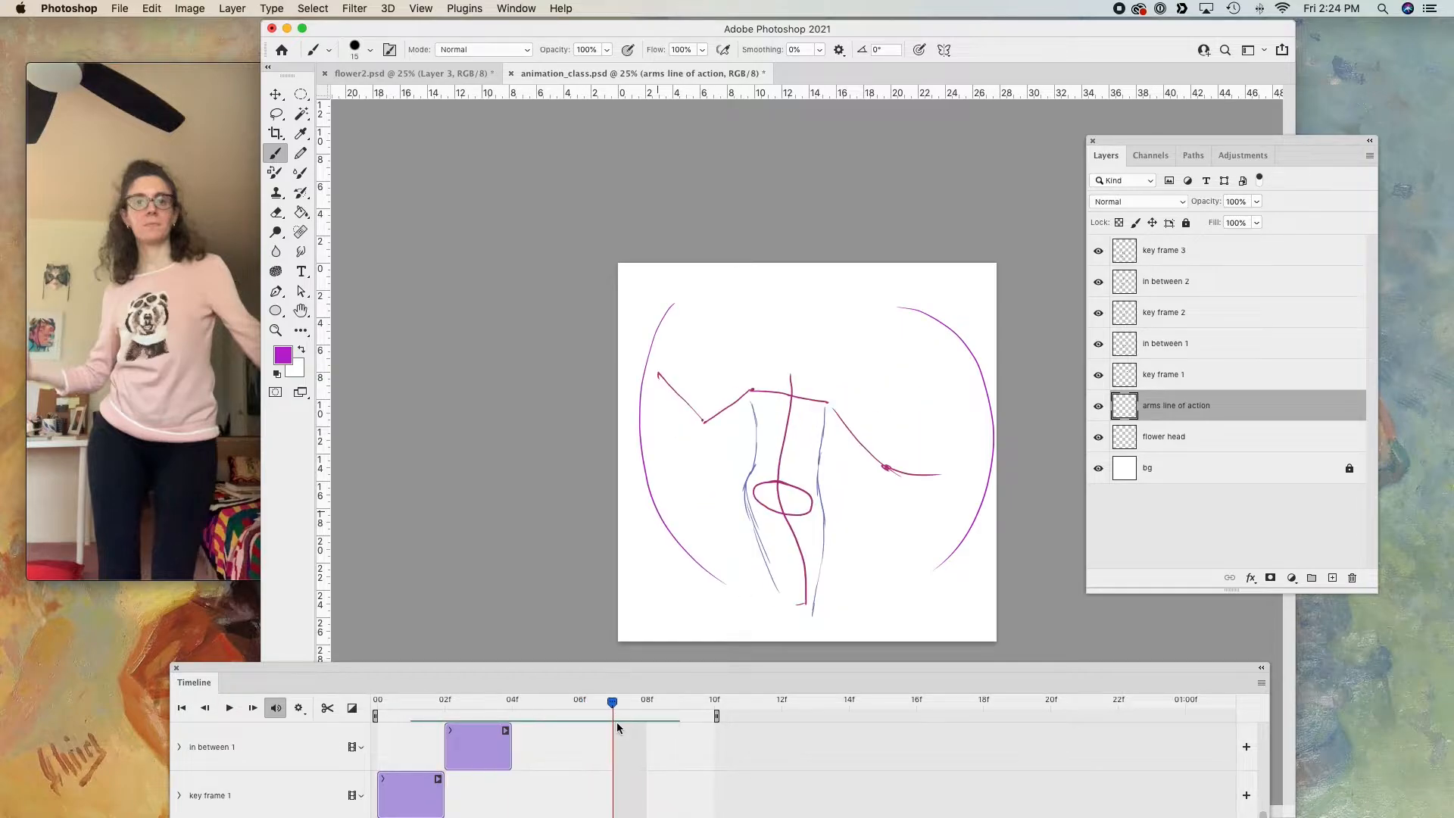
left_click_drag(447, 745, 414, 739)
key("super+z")
left_click_drag(657, 287, 708, 599)
left_click(438, 705)
key("space")
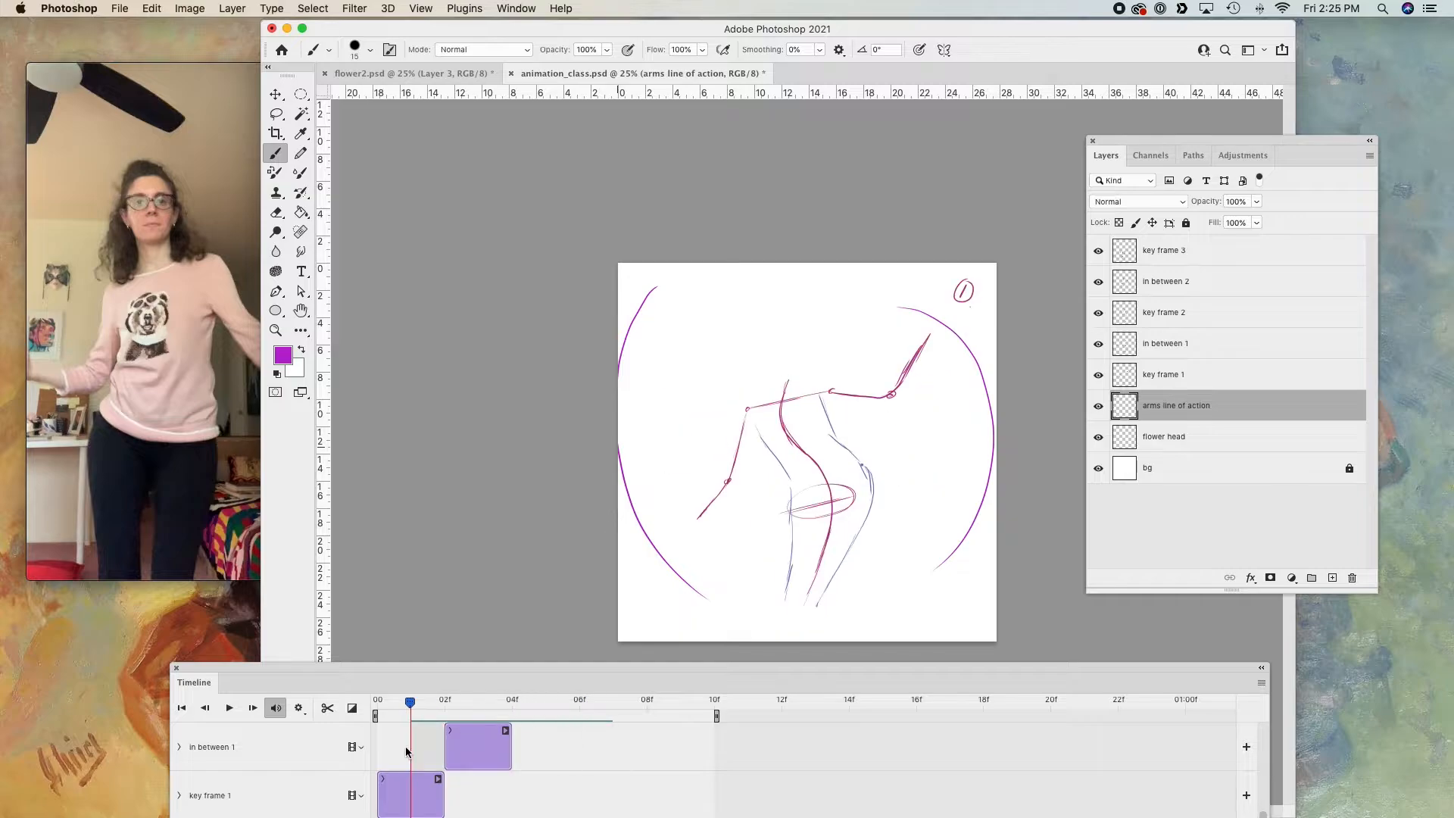
- Erase the right arc and redraw it wider so that it bulges past the canvas's right edge
left_click(492, 712)
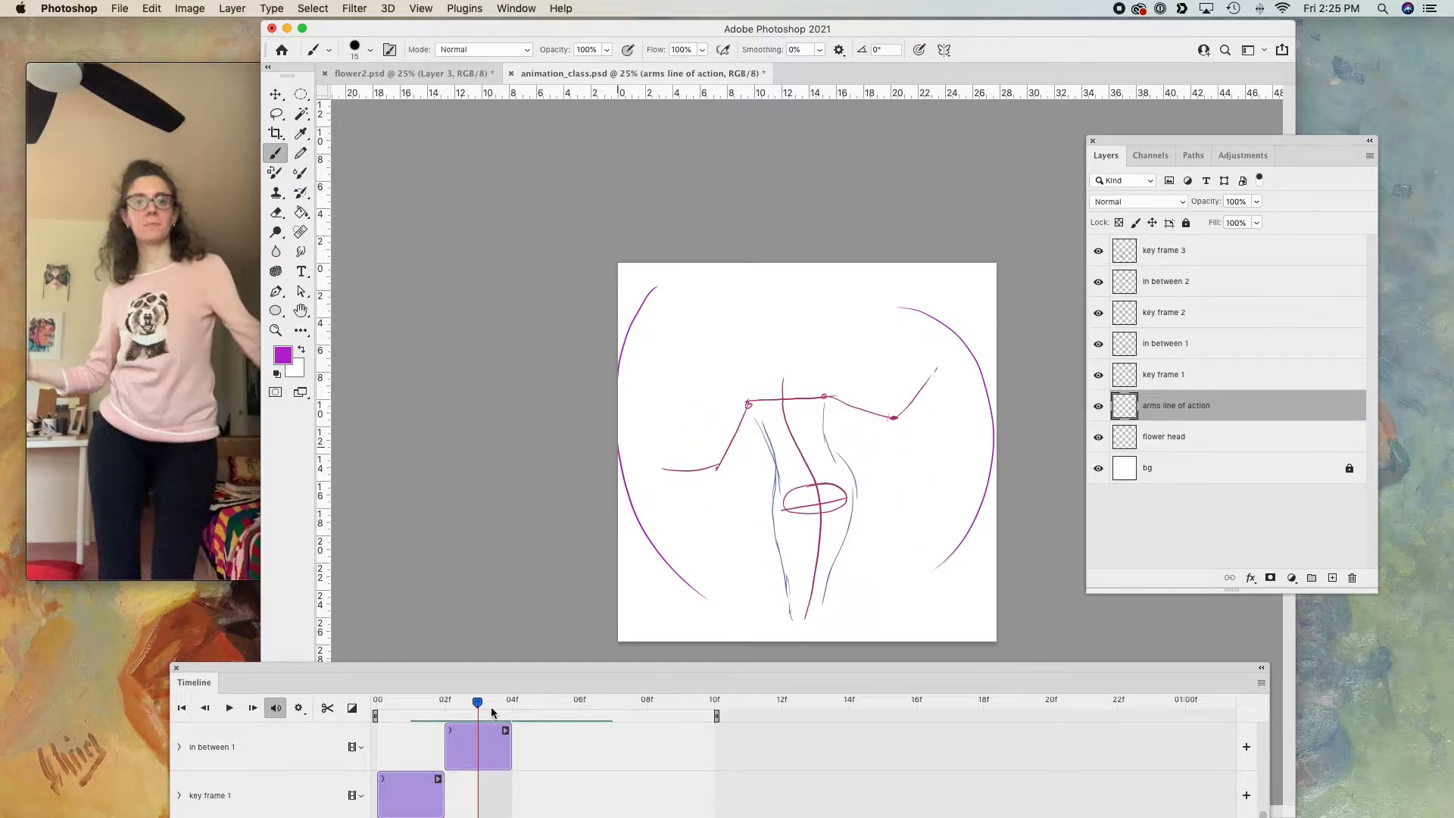
key("e")
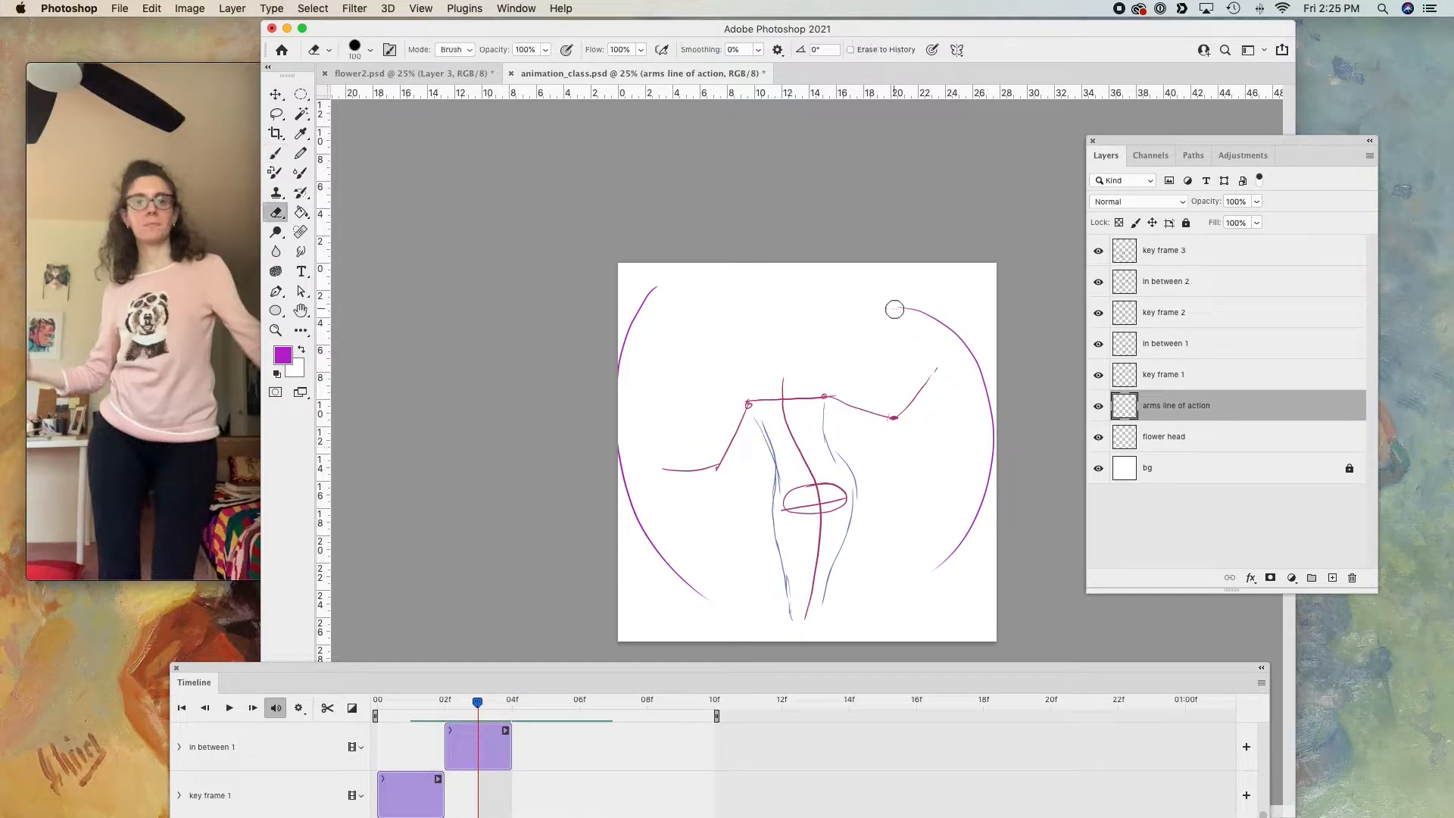
mouse_move(915, 312)
left_mouse_down()
mouse_move(941, 561)
mouse_move(988, 425)
left_mouse_up()
key("b")
left_click_drag(935, 288, 981, 545)
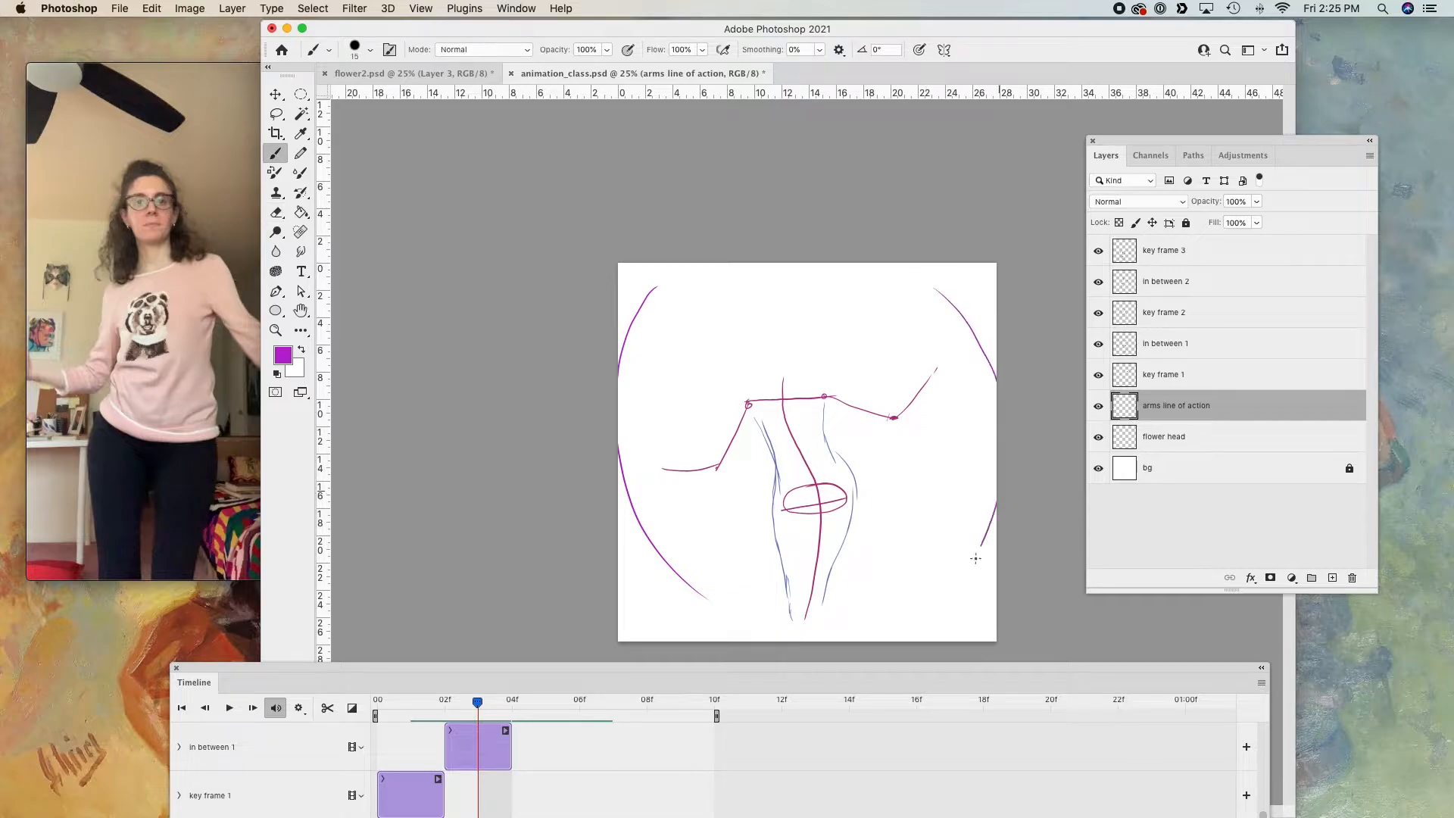
- Lock the arms line of action layer, select key frame 1 at frame 0, and set up a green 30 px brush
left_click_drag(477, 701, 358, 747)
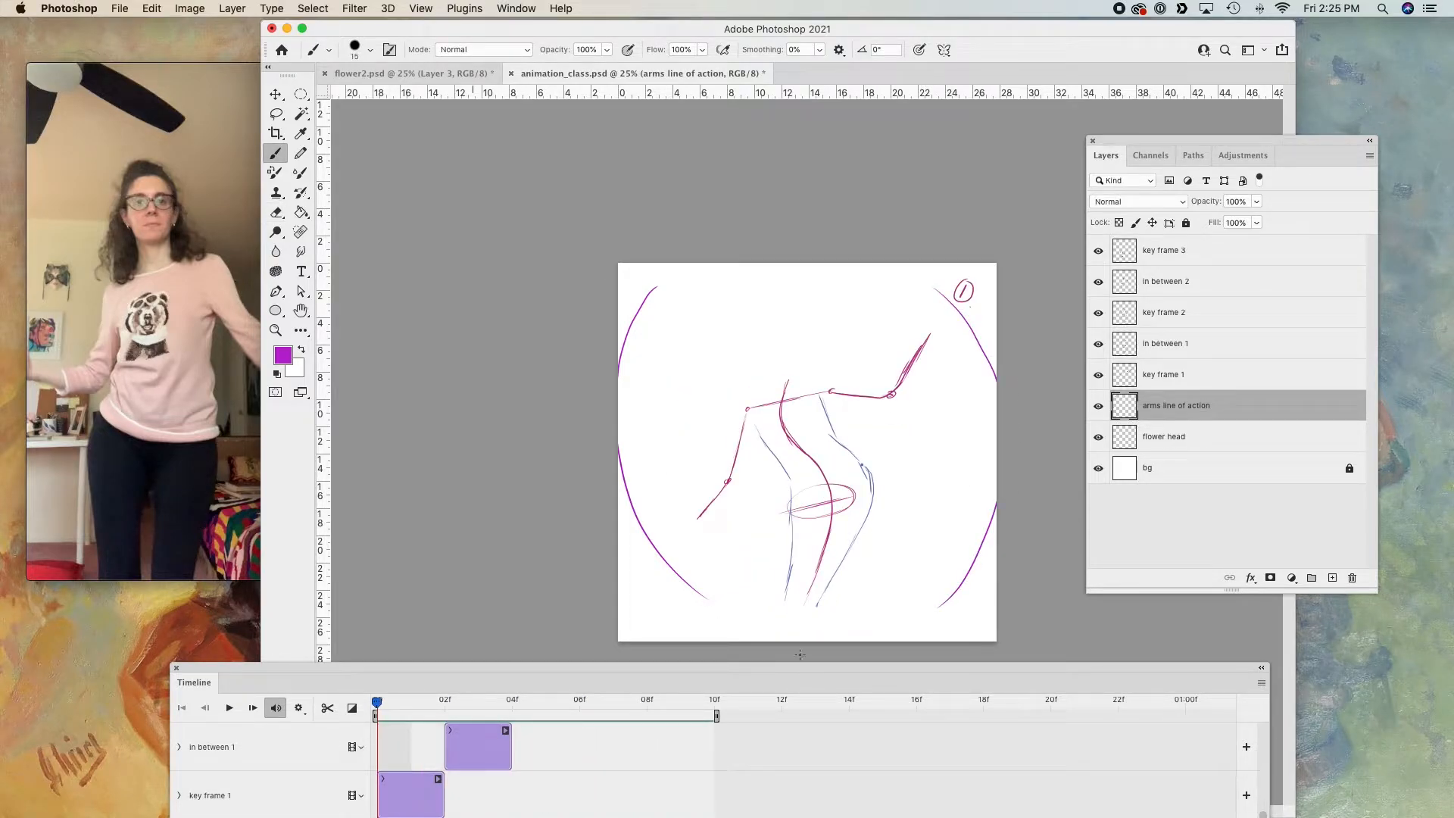
left_click(1231, 374)
left_click(282, 354)
left_click(1152, 310)
left_click(1095, 224)
left_click(1301, 173)
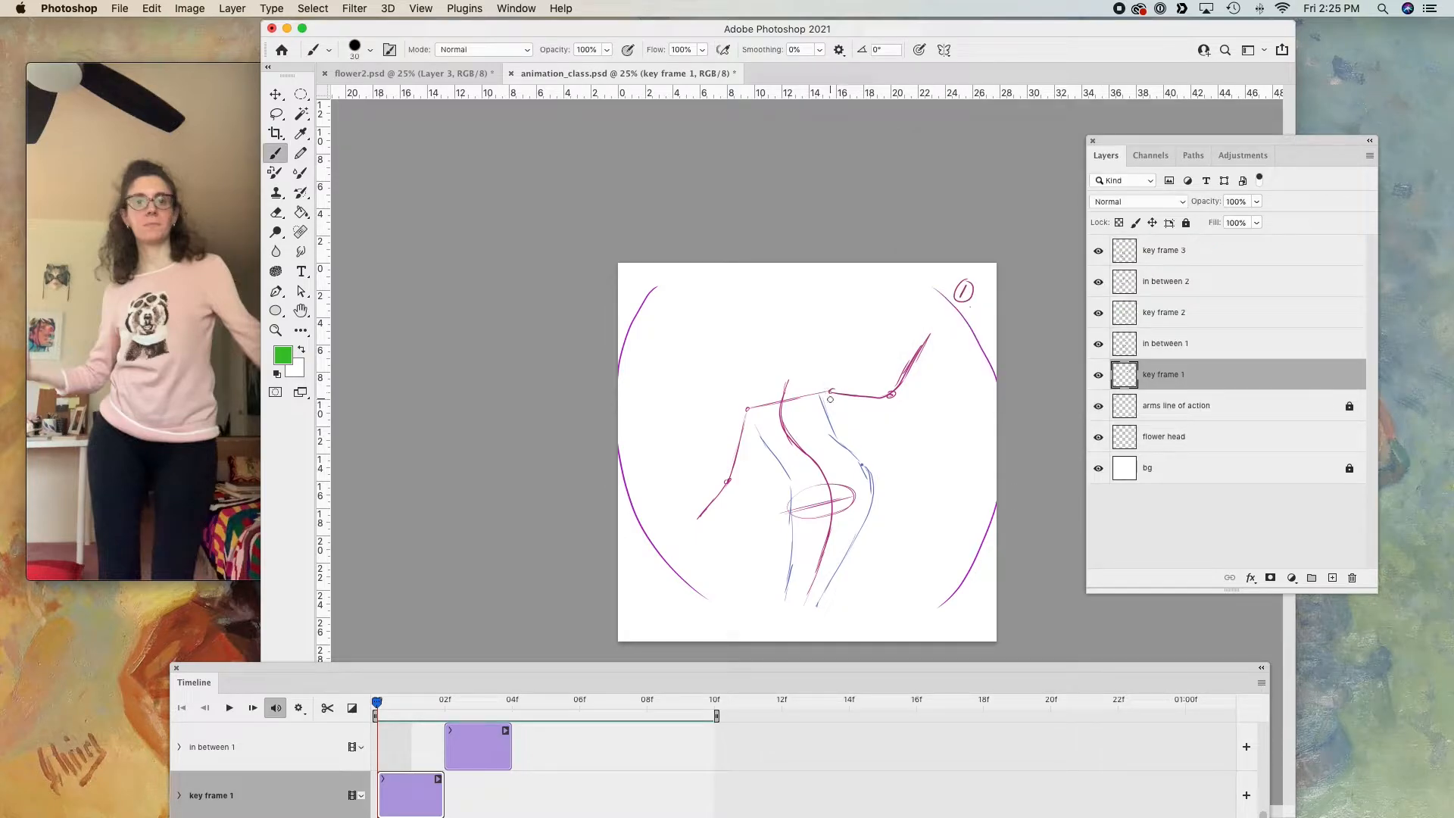
- Draw green jagged leaf shapes over both arms on key frame 1, with their tips reaching the purple arcs
key("shift+Tab")
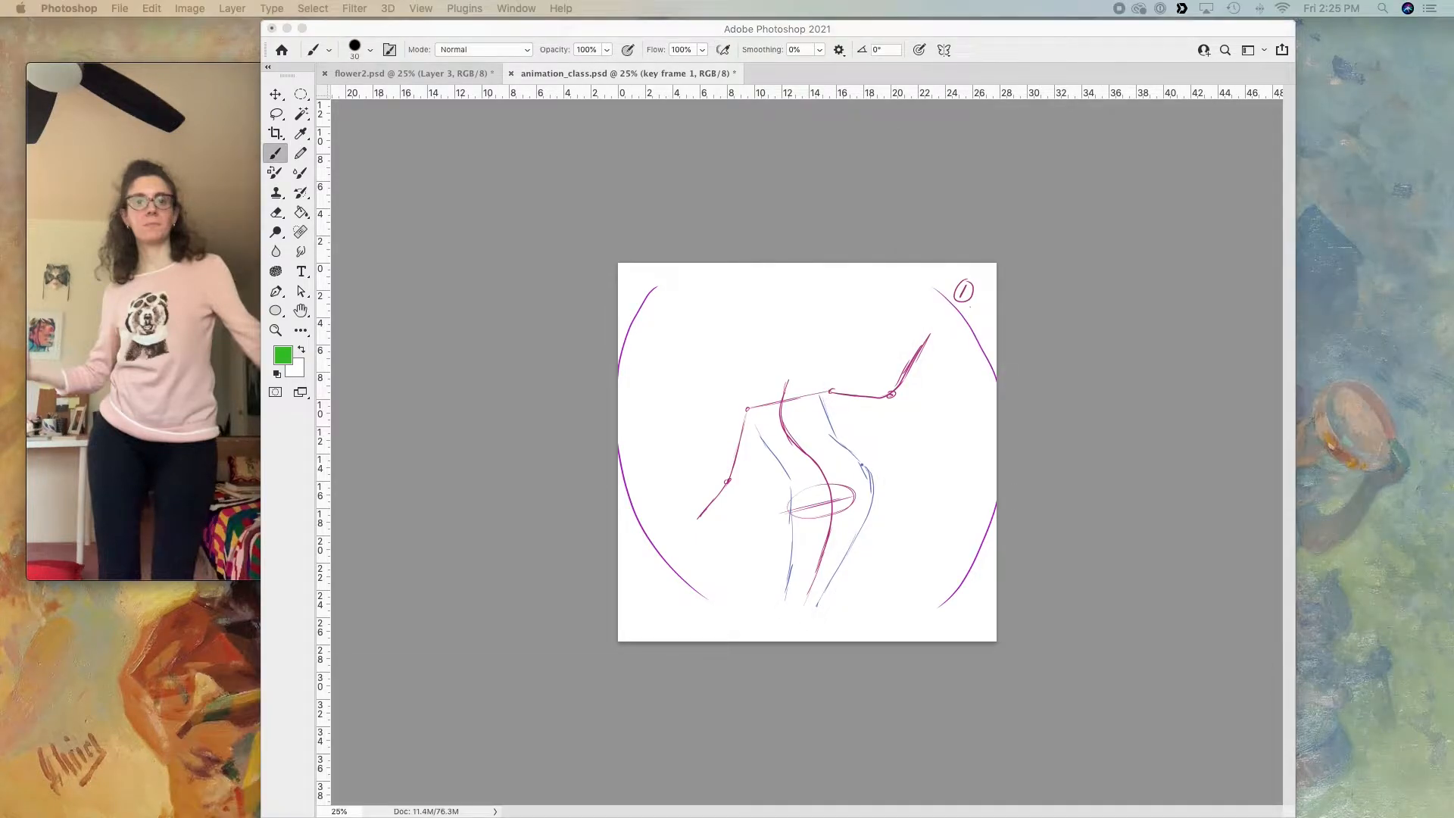
key("shift+Tab")
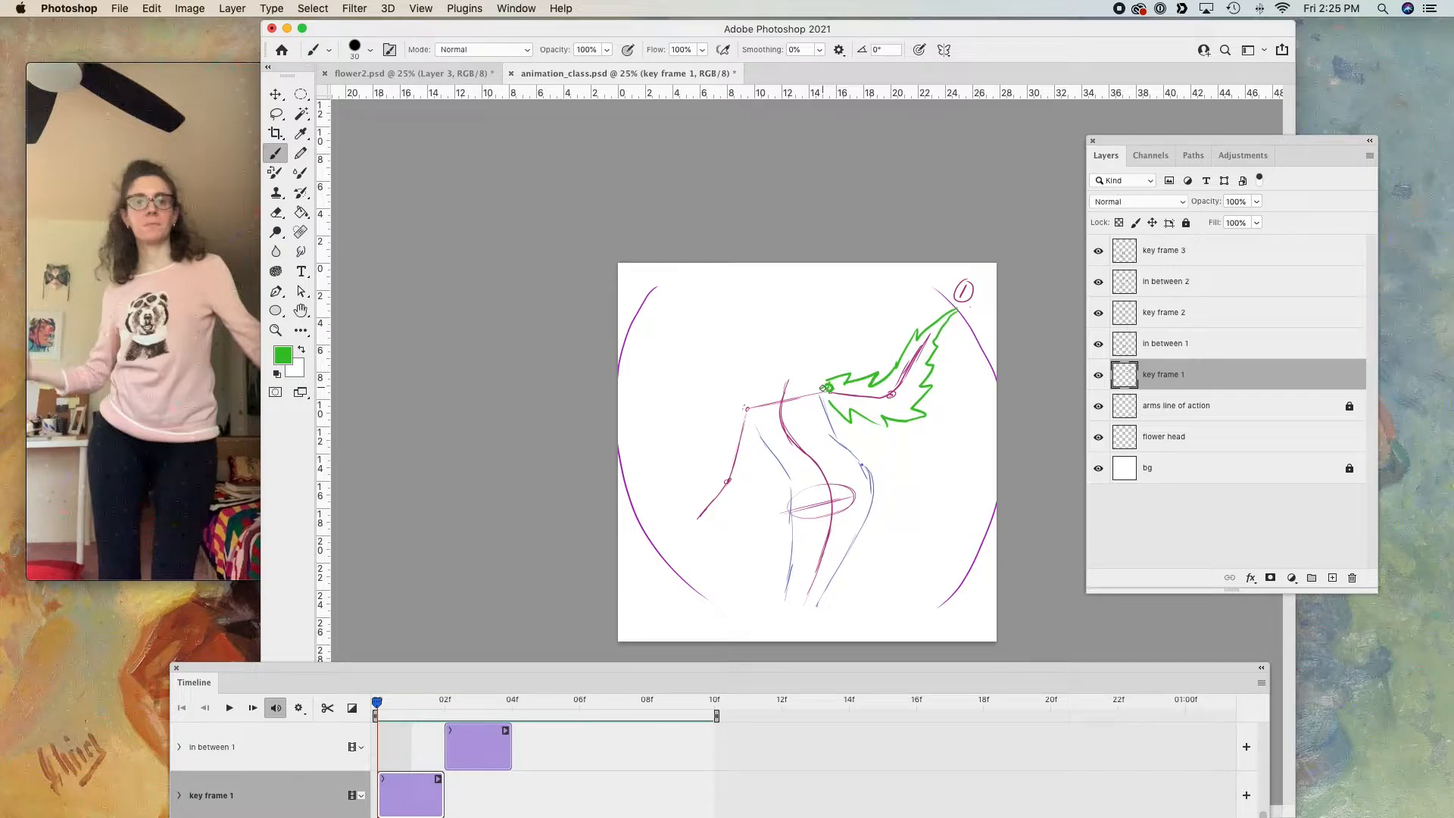
mouse_move(730, 432)
left_mouse_down()
mouse_move(675, 546)
mouse_move(733, 523)
mouse_move(668, 561)
left_mouse_up()
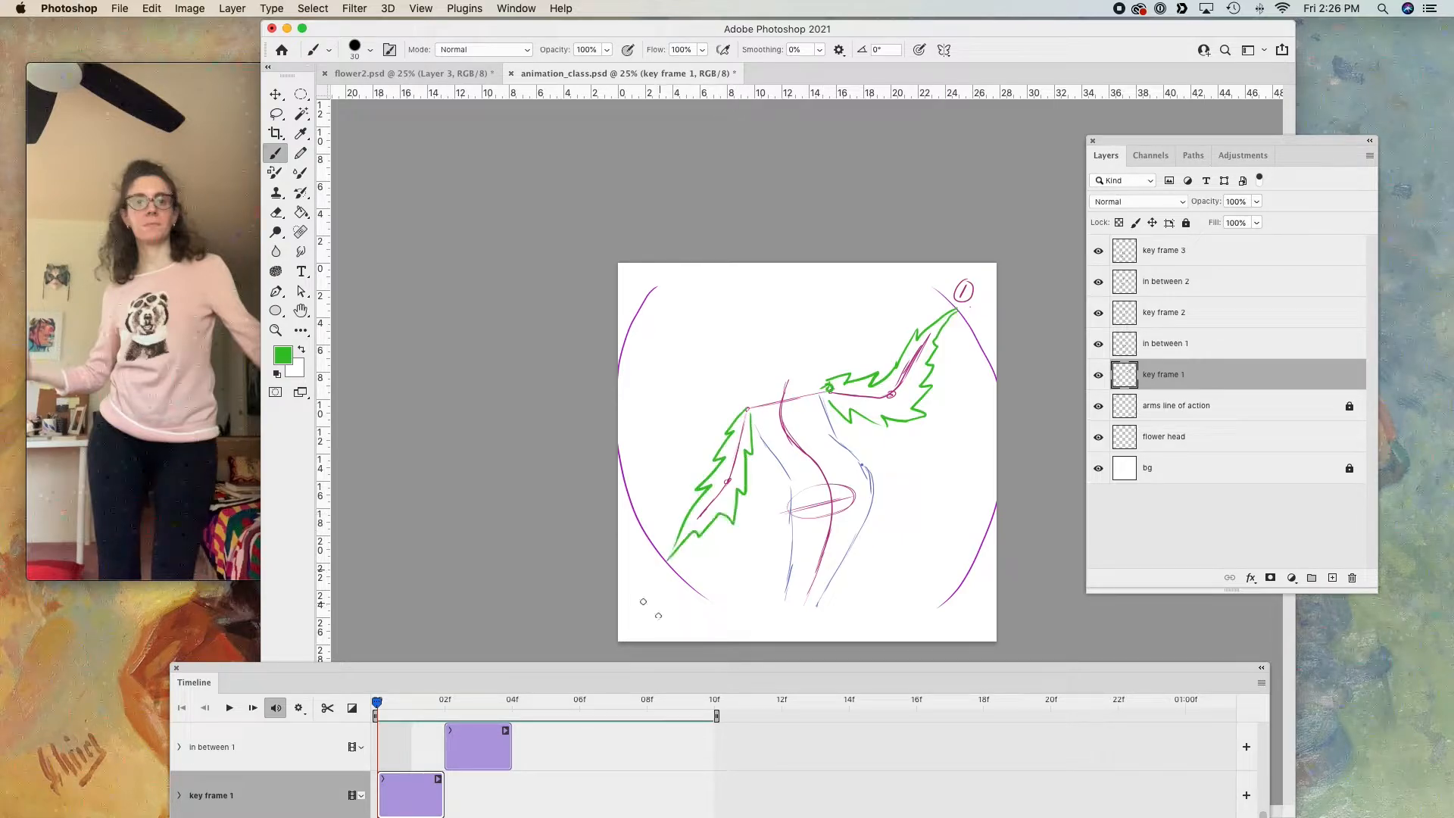
- Turn on onion skins for the timeline and accept the onion skin settings
left_click_drag(611, 671, 636, 531)
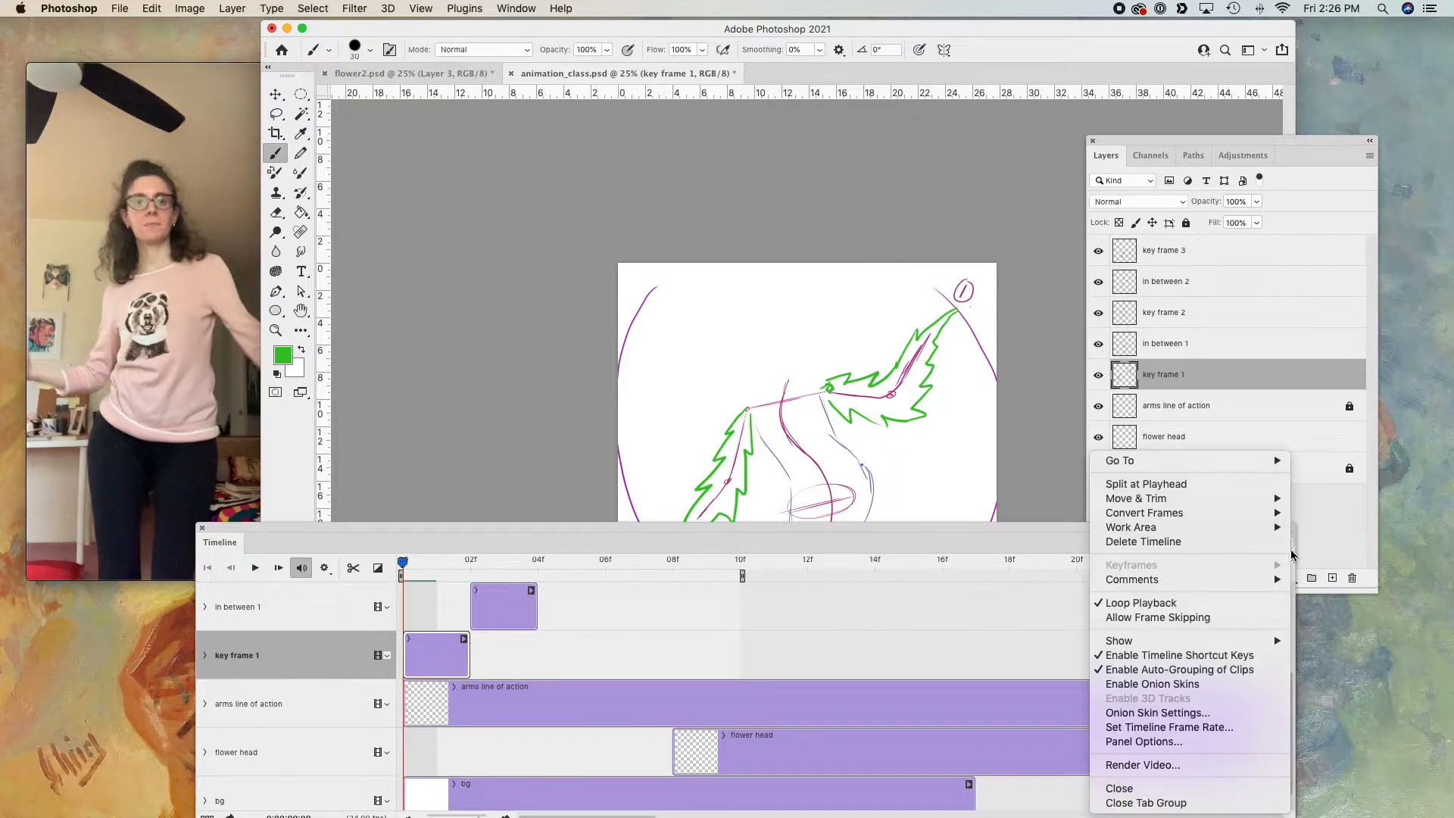
left_click(1206, 713)
left_click(792, 201)
left_click_drag(759, 529, 758, 594)
- Draw green jagged leaf shapes over both arms on in between 1 at frame 3, with their tips reaching the purple arcs
left_click_drag(403, 627, 500, 633)
left_click(521, 686)
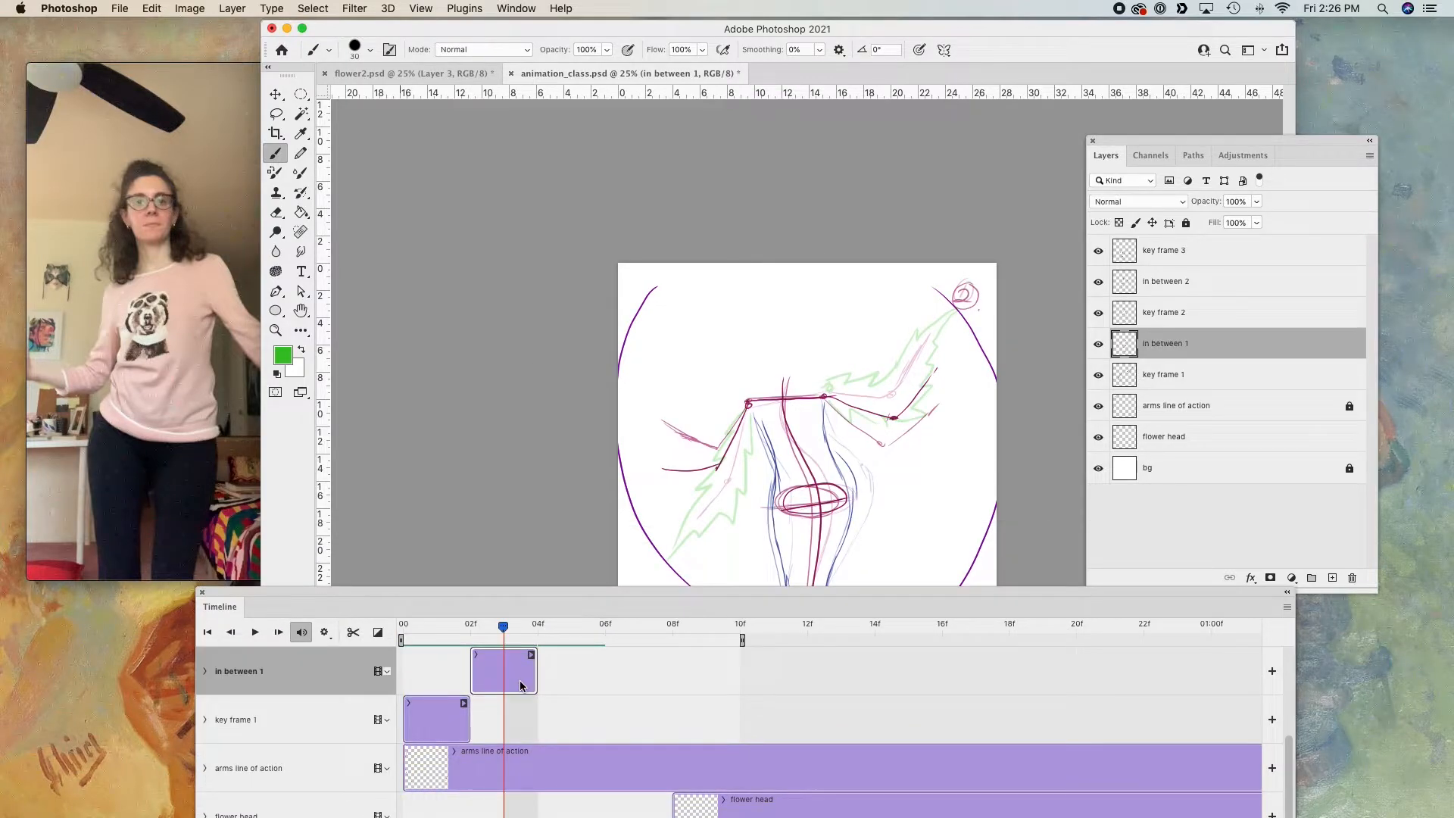
mouse_move(748, 405)
left_mouse_down()
mouse_move(746, 454)
mouse_move(692, 496)
mouse_move(627, 458)
left_mouse_up()
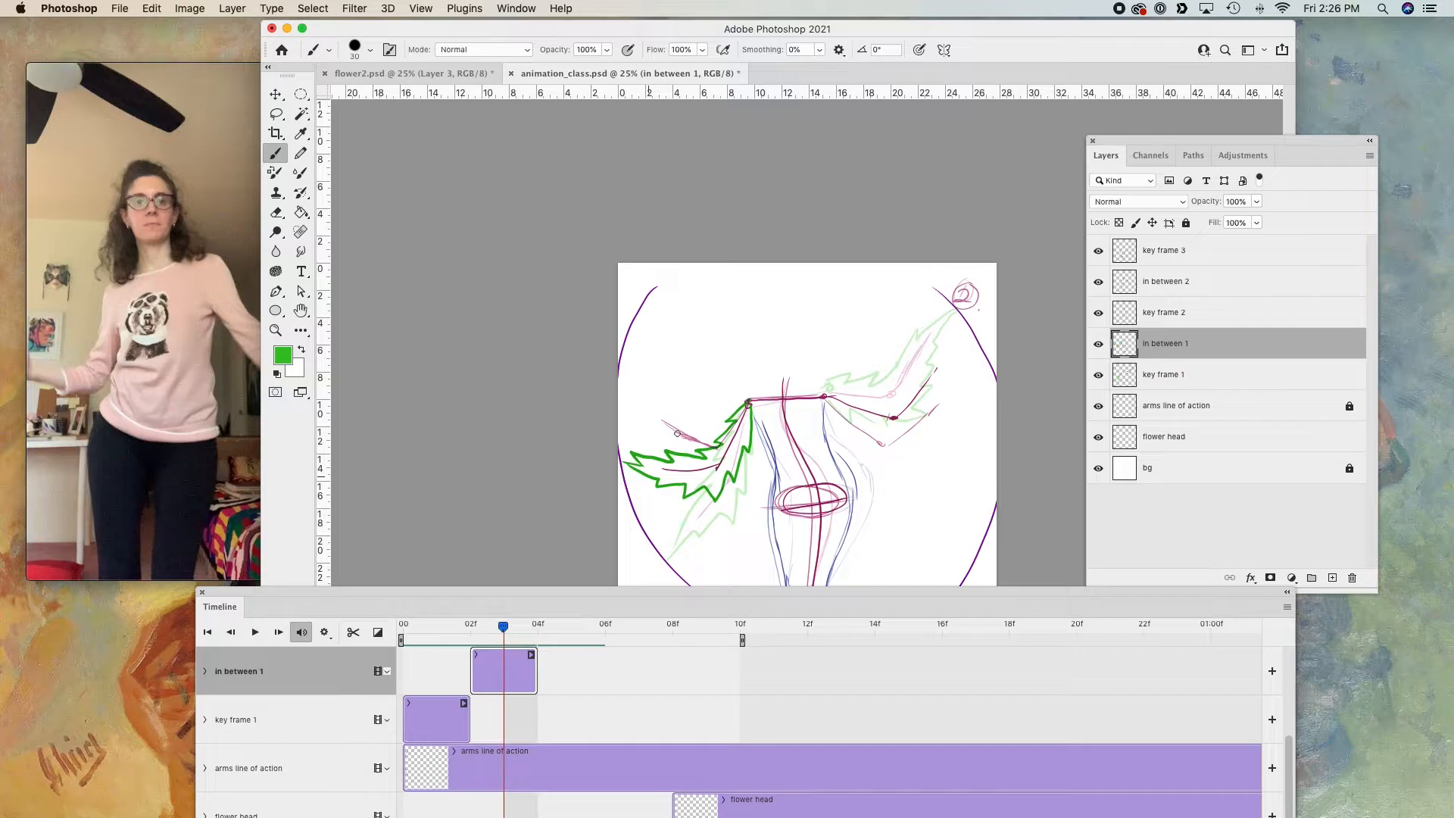
left_click_drag(933, 370, 956, 342)
mouse_move(826, 400)
left_mouse_down()
mouse_move(863, 435)
mouse_move(922, 414)
left_mouse_up()
left_click_drag(923, 414, 956, 343)
key("super+z")
mouse_move(923, 416)
left_mouse_down()
mouse_move(968, 329)
mouse_move(953, 346)
left_mouse_up()
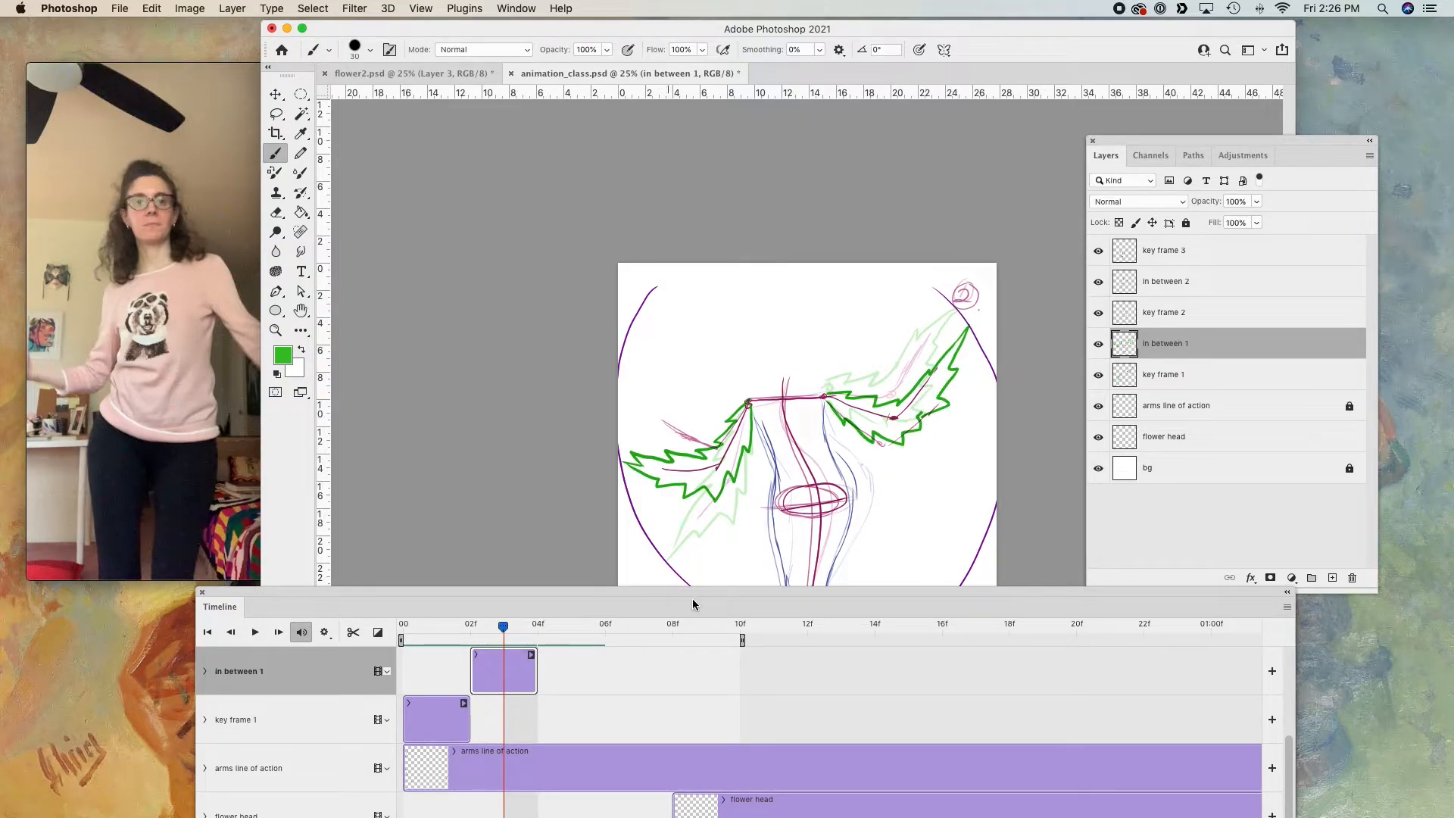
- Select key frame 2 at frame 5 and draw the green jagged leaf over the left arm, out to the purple arc
left_click_drag(1289, 744, 1289, 713)
left_click_drag(502, 627, 571, 627)
left_click(595, 679)
key("super+z")
left_click_drag(677, 408, 637, 386)
key("super+z")
mouse_move(748, 399)
left_mouse_down()
mouse_move(645, 394)
mouse_move(750, 408)
mouse_move(717, 459)
mouse_move(696, 456)
mouse_move(693, 407)
left_mouse_up()
key("super+z")
mouse_move(618, 376)
left_mouse_down()
mouse_move(665, 456)
mouse_move(728, 454)
mouse_move(746, 410)
mouse_move(634, 391)
left_mouse_up()
key("super+z")
key("super+z")
mouse_move(633, 391)
left_mouse_down()
mouse_move(650, 420)
mouse_move(739, 434)
mouse_move(705, 456)
mouse_move(641, 414)
left_mouse_up()
left_click(1099, 313)
left_click(1098, 314)
- Draw the green jagged leaf over the right arm on key frame 2, with its tip near the purple arc
mouse_move(824, 399)
left_mouse_down()
mouse_move(912, 421)
mouse_move(947, 389)
left_mouse_up()
key("e")
left_click_drag(938, 399, 916, 425)
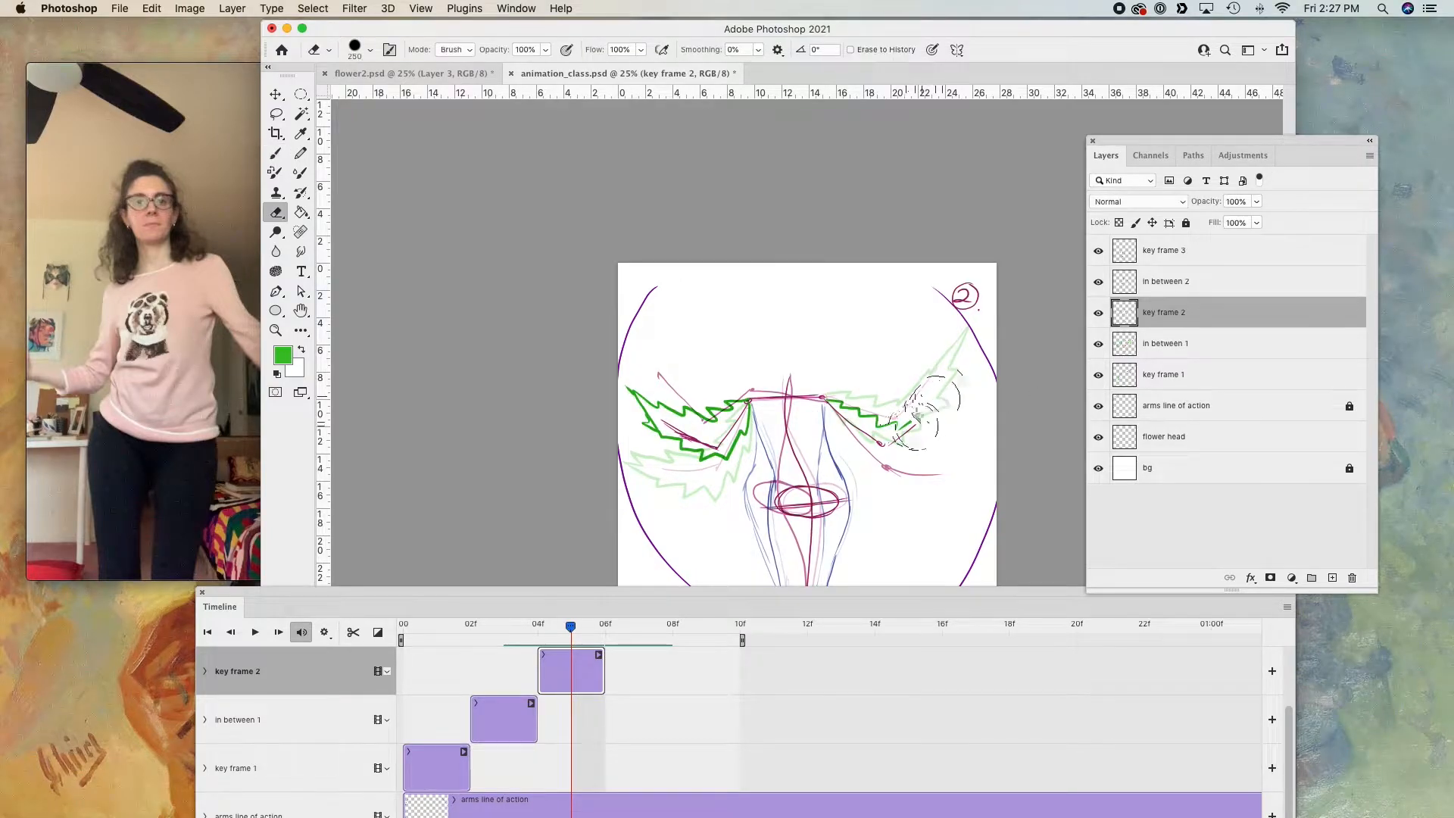
key("super+z")
key("b")
left_click_drag(938, 392, 970, 350)
mouse_move(830, 409)
left_mouse_down()
mouse_move(876, 453)
mouse_move(917, 449)
mouse_move(951, 419)
mouse_move(970, 349)
left_mouse_up()
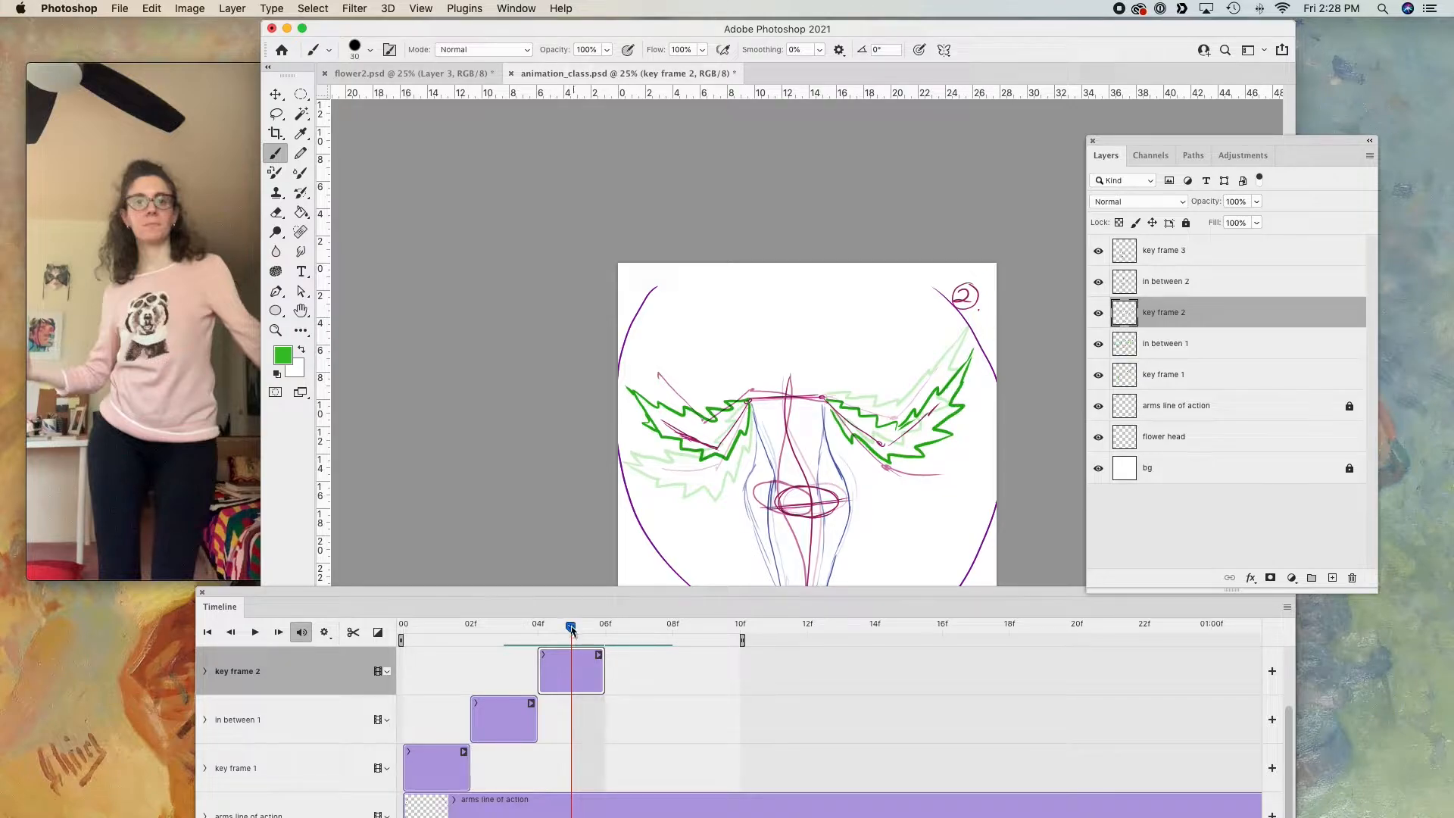
- Select in between 2 at frame 7 and draw green jagged leaves over both arms, correcting the left one with the Eraser
left_click_drag(572, 629, 639, 630)
left_click_drag(1289, 723, 1292, 684)
left_click(1277, 672)
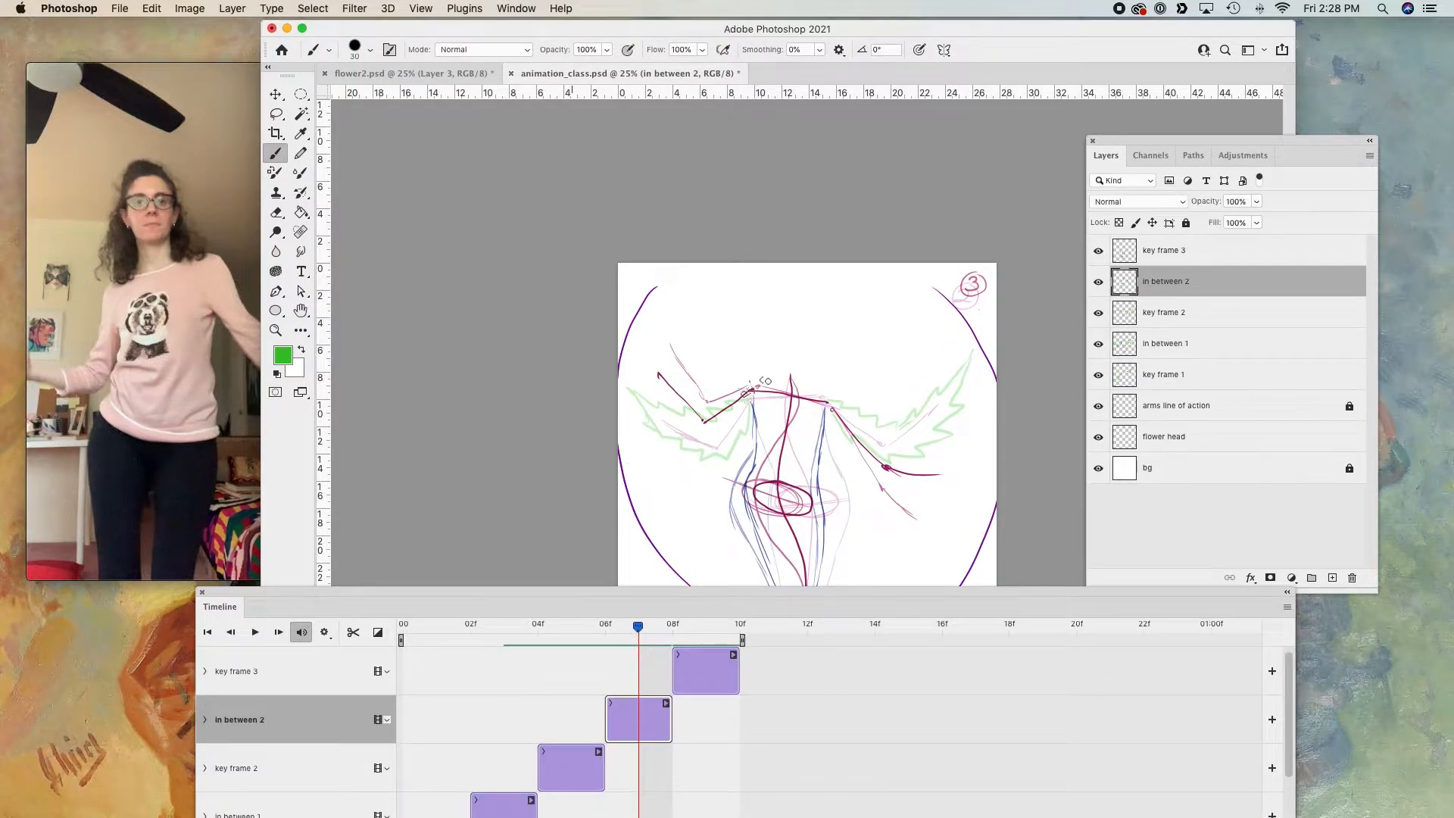
mouse_move(699, 395)
left_mouse_down()
mouse_move(642, 351)
mouse_move(708, 434)
mouse_move(667, 413)
mouse_move(639, 350)
left_mouse_up()
mouse_move(637, 626)
left_mouse_down()
mouse_move(676, 670)
mouse_move(617, 683)
mouse_move(643, 700)
left_mouse_up()
key("e")
mouse_move(646, 350)
left_mouse_down()
mouse_move(682, 429)
mouse_move(632, 377)
mouse_move(677, 415)
left_mouse_up()
key("b")
key("e")
key("b")
mouse_move(831, 411)
left_mouse_down()
mouse_move(846, 457)
mouse_move(956, 495)
mouse_move(987, 471)
left_mouse_up()
left_click_drag(839, 413, 993, 468)
- Return to key frame 2 at frame 5, erase part of the left leaf arm, and redraw its jagged outline
left_click_drag(605, 626, 573, 627)
left_click(572, 768)
key("e")
left_click_drag(635, 401, 641, 421)
key("b")
mouse_move(619, 370)
left_mouse_down()
mouse_move(636, 428)
mouse_move(674, 441)
left_mouse_up()
key("e")
key("b")
- Select key frame 3 at frame 9 and draw green jagged leaves over both arms, left tip up and right tip down
mouse_move(571, 627)
left_mouse_down()
mouse_move(470, 628)
mouse_move(706, 629)
left_mouse_up()
left_click(641, 720)
left_click(706, 671)
mouse_move(756, 383)
left_mouse_down()
mouse_move(728, 377)
mouse_move(660, 312)
left_mouse_up()
key("super+z")
mouse_move(753, 387)
left_mouse_down()
mouse_move(717, 415)
mouse_move(675, 408)
mouse_move(653, 360)
mouse_move(657, 287)
left_mouse_up()
mouse_move(833, 411)
left_mouse_down()
mouse_move(862, 482)
mouse_move(935, 536)
left_mouse_up()
left_click_drag(833, 410, 961, 534)
- Play back the leaf arm animation and hide the arms line of action layer
key("space")
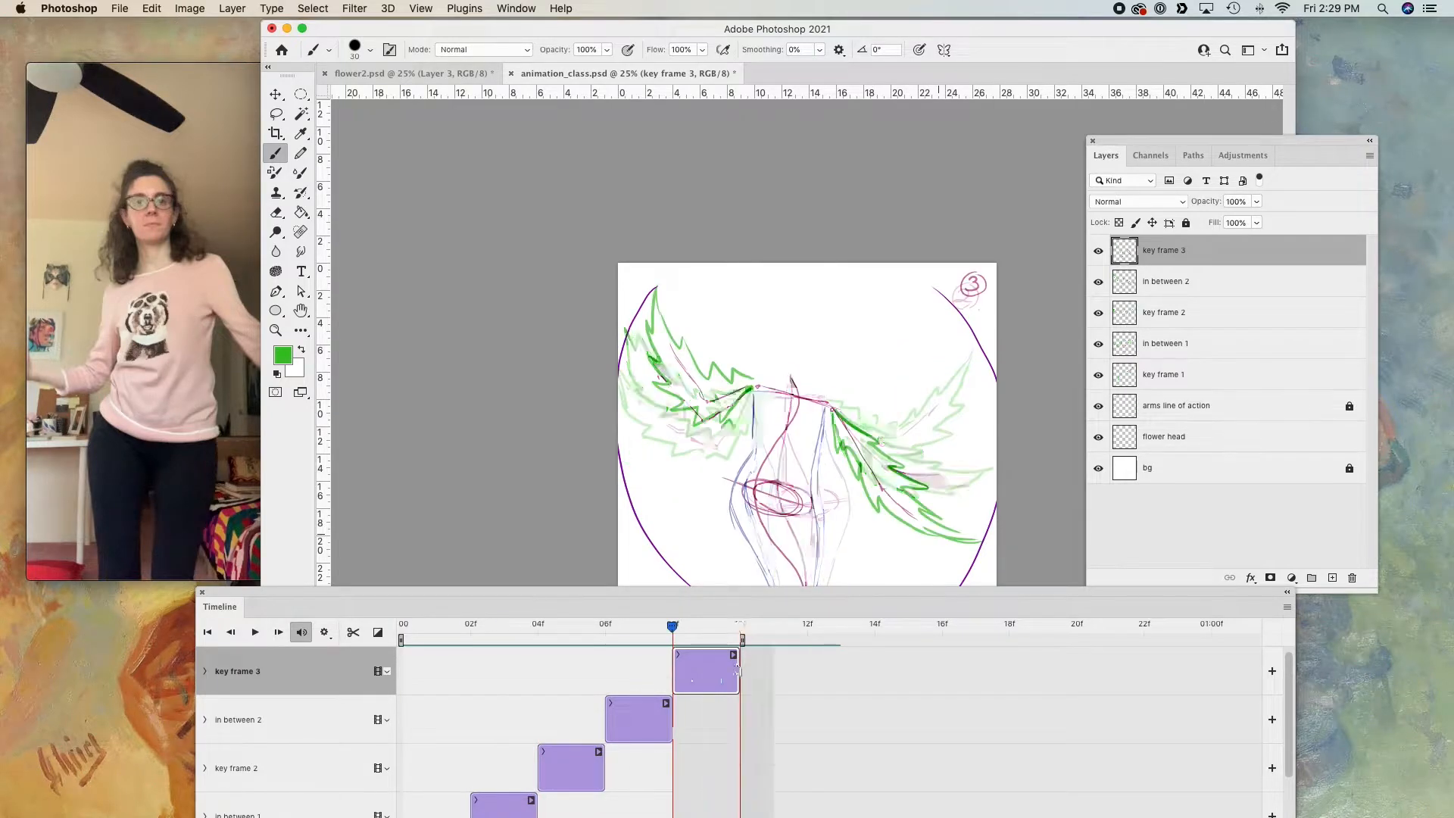
key("space")
left_click(1240, 444)
left_click(1257, 416)
left_click(1098, 406)
- Turn off onion skins for the timeline
left_click(1240, 291)
left_click(756, 578)
left_click(838, 285)
left_click(1287, 607)
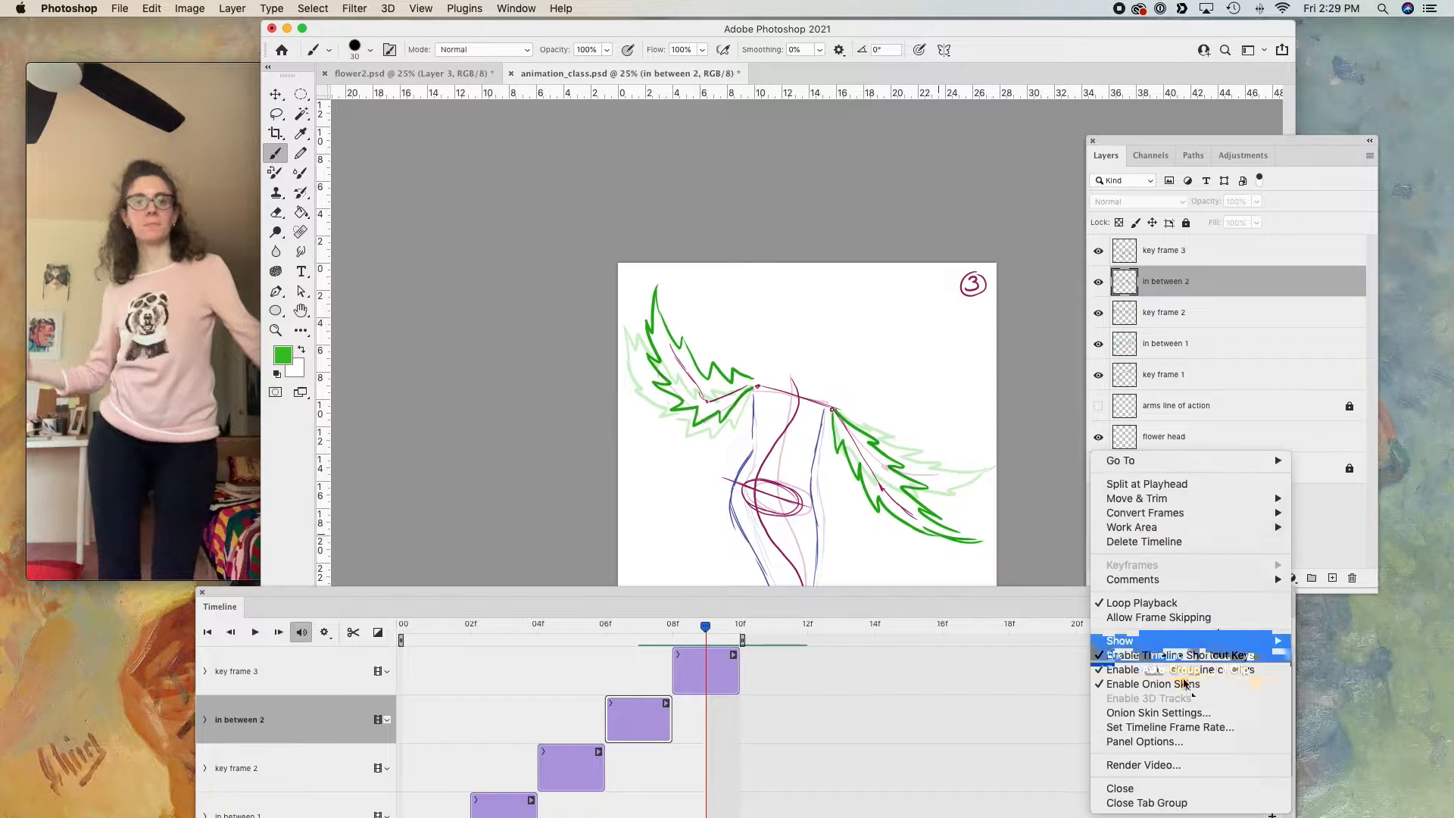
left_click(1185, 684)
left_click_drag(807, 589, 811, 677)
left_click_drag(706, 713, 439, 745)
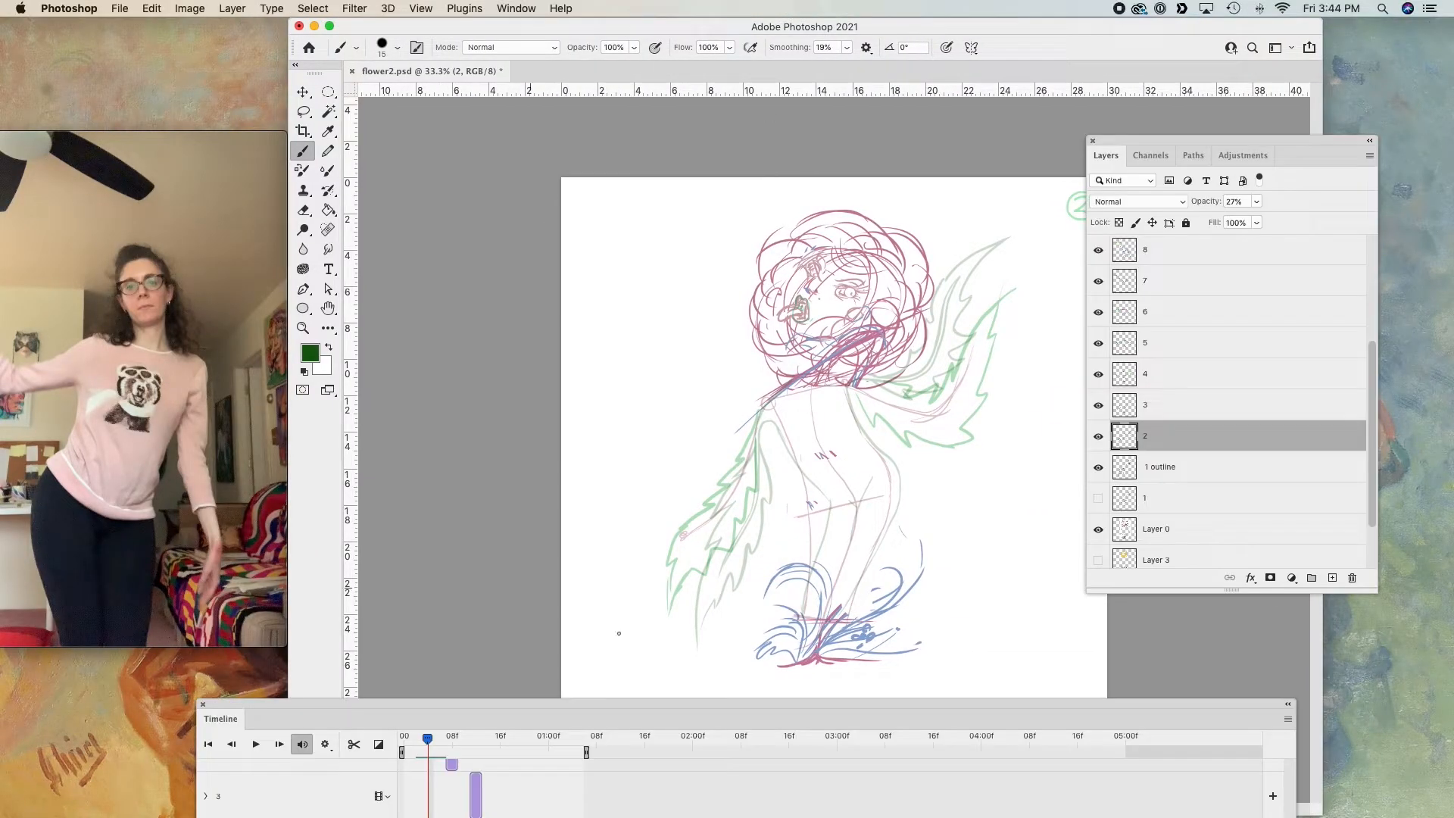
- In flower2.psd, check the finished 1 outline frame and add a layer named 2 outline above layer 2
left_click(1195, 479)
left_click_drag(545, 712, 540, 664)
left_click(466, 482)
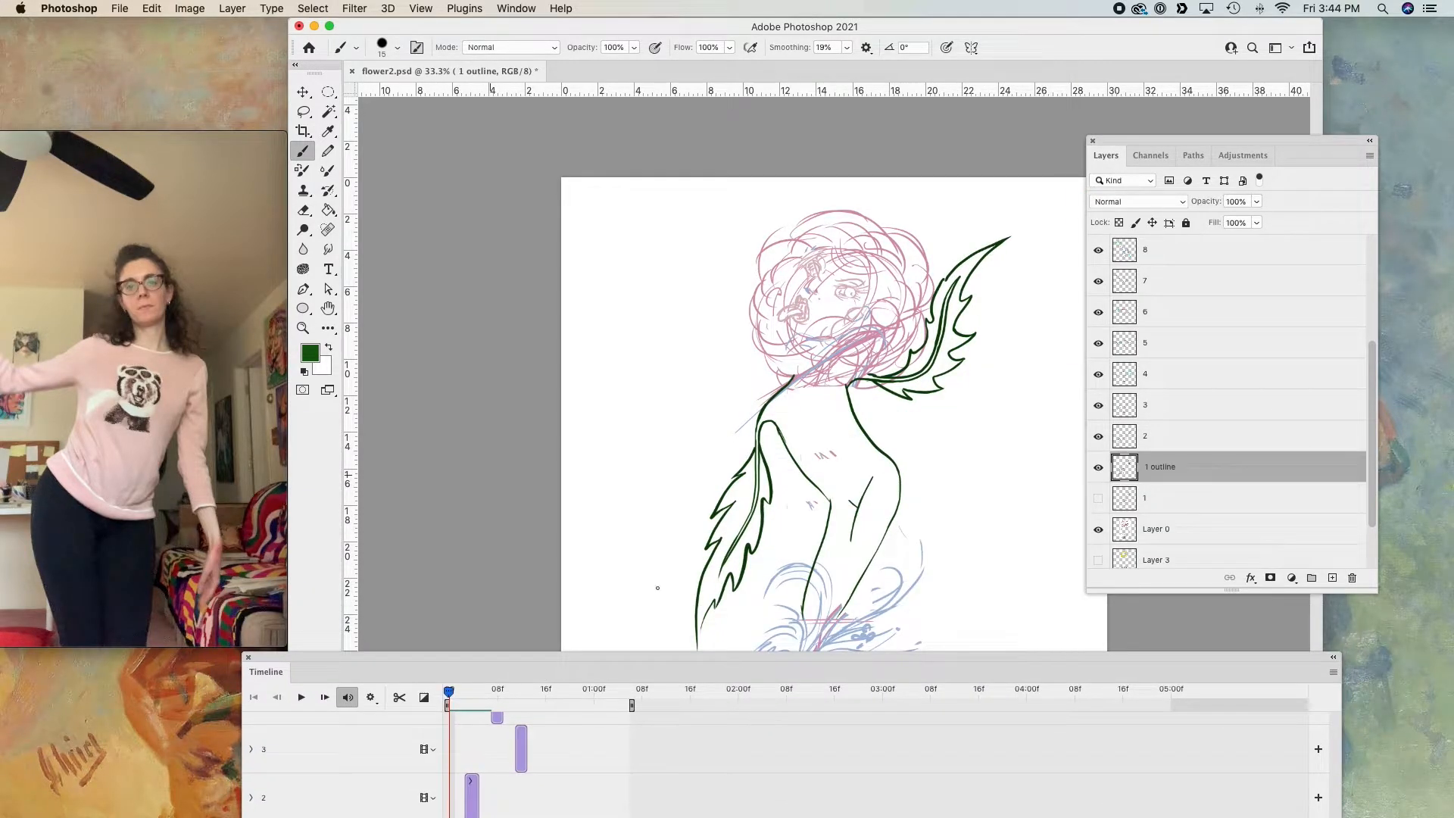
left_click(472, 693)
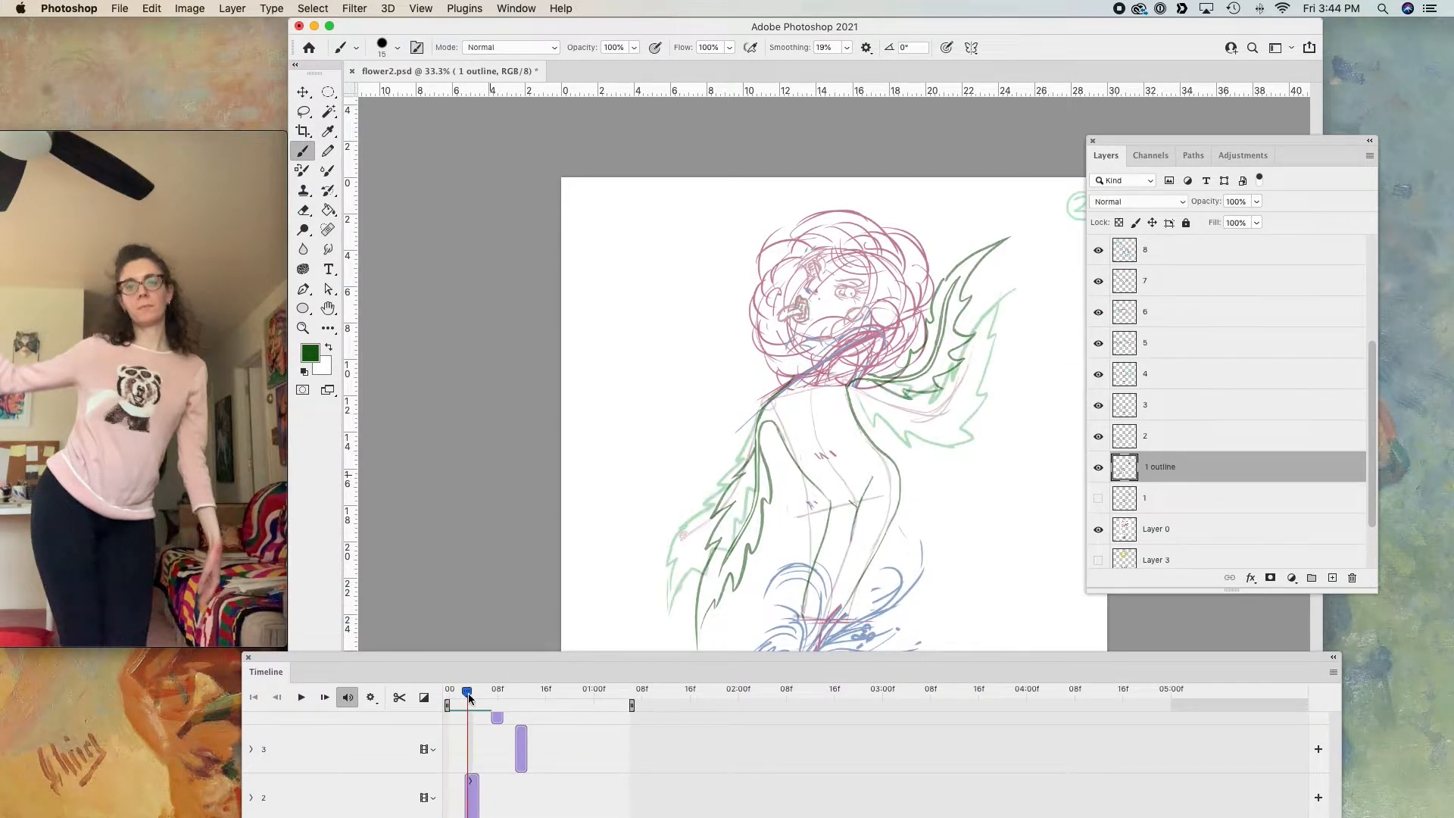
left_click(1189, 450)
left_click(1332, 577)
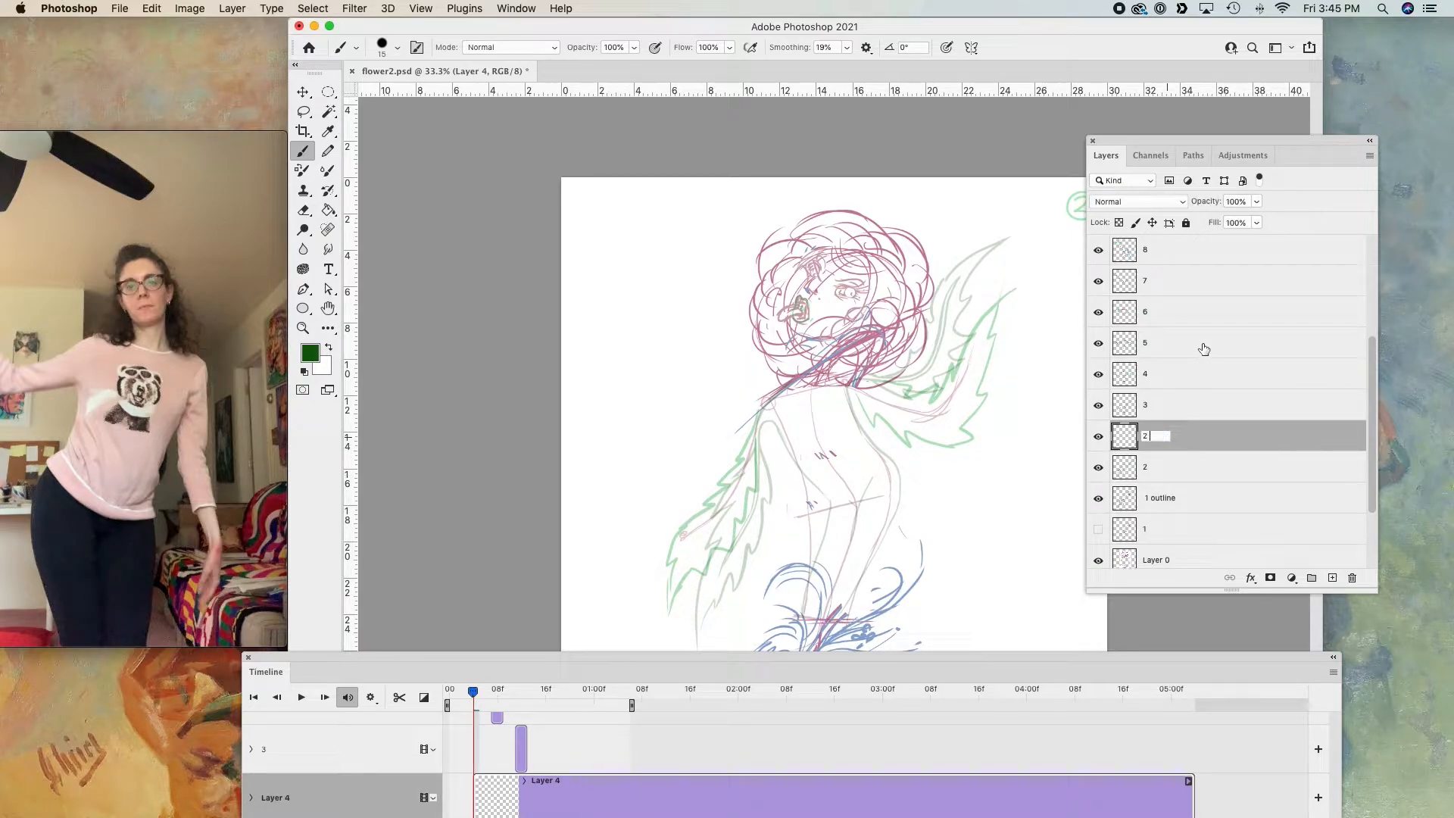
key("Return")
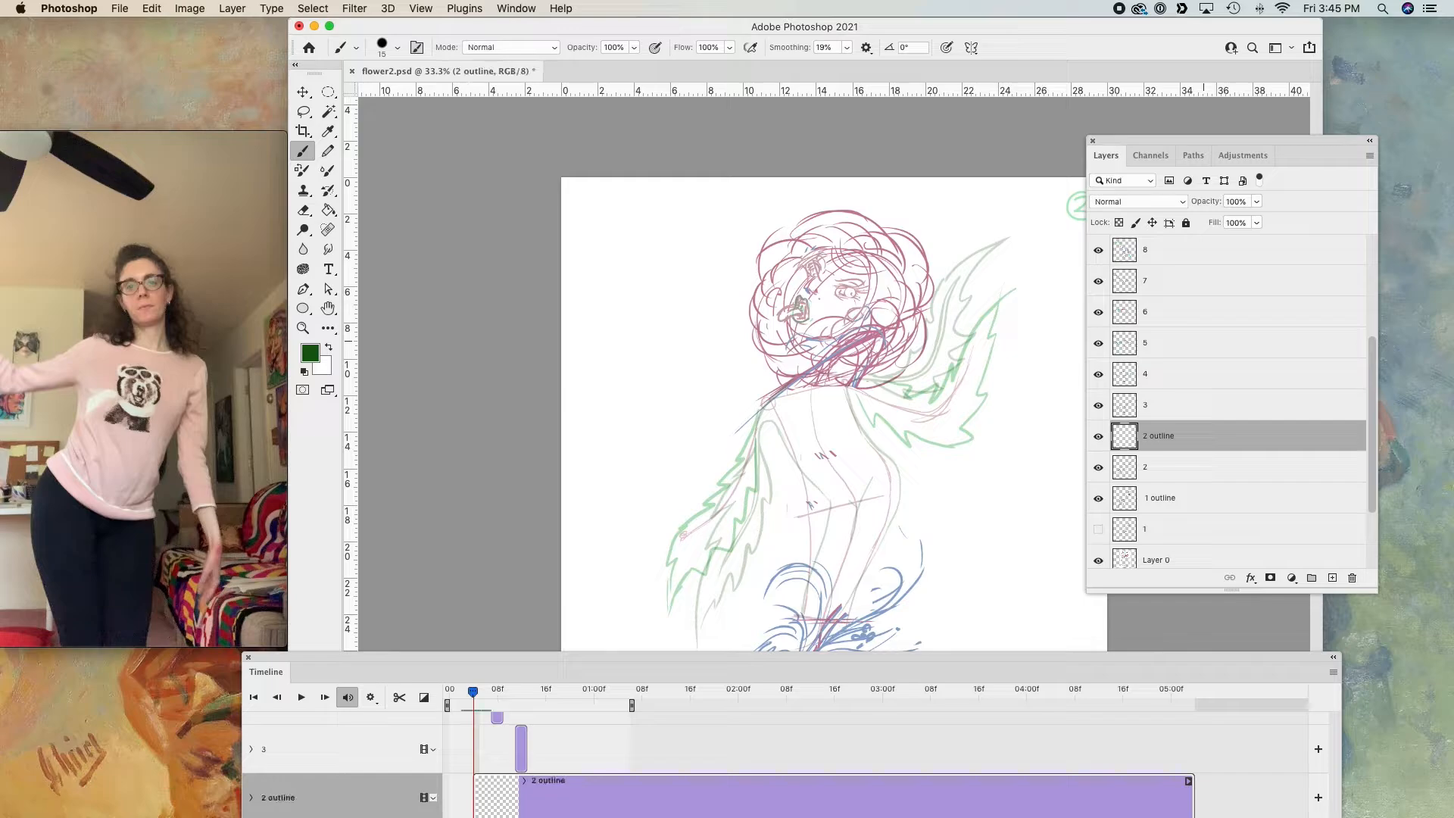
- Shorten the 2 outline clip on the timeline to match the length of layer 2's clip
left_click_drag(901, 657, 917, 608)
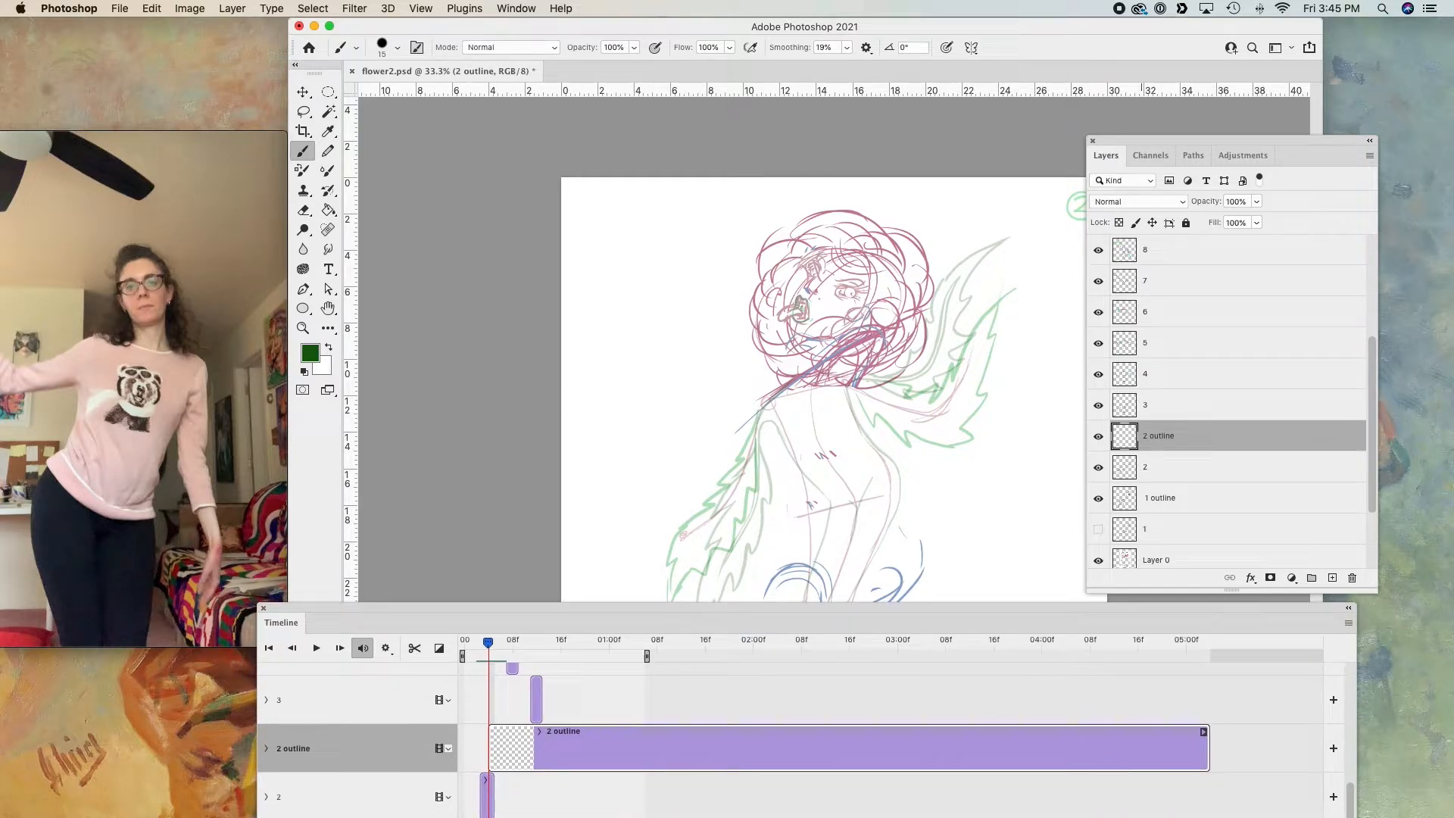
left_click_drag(1207, 747, 505, 748)
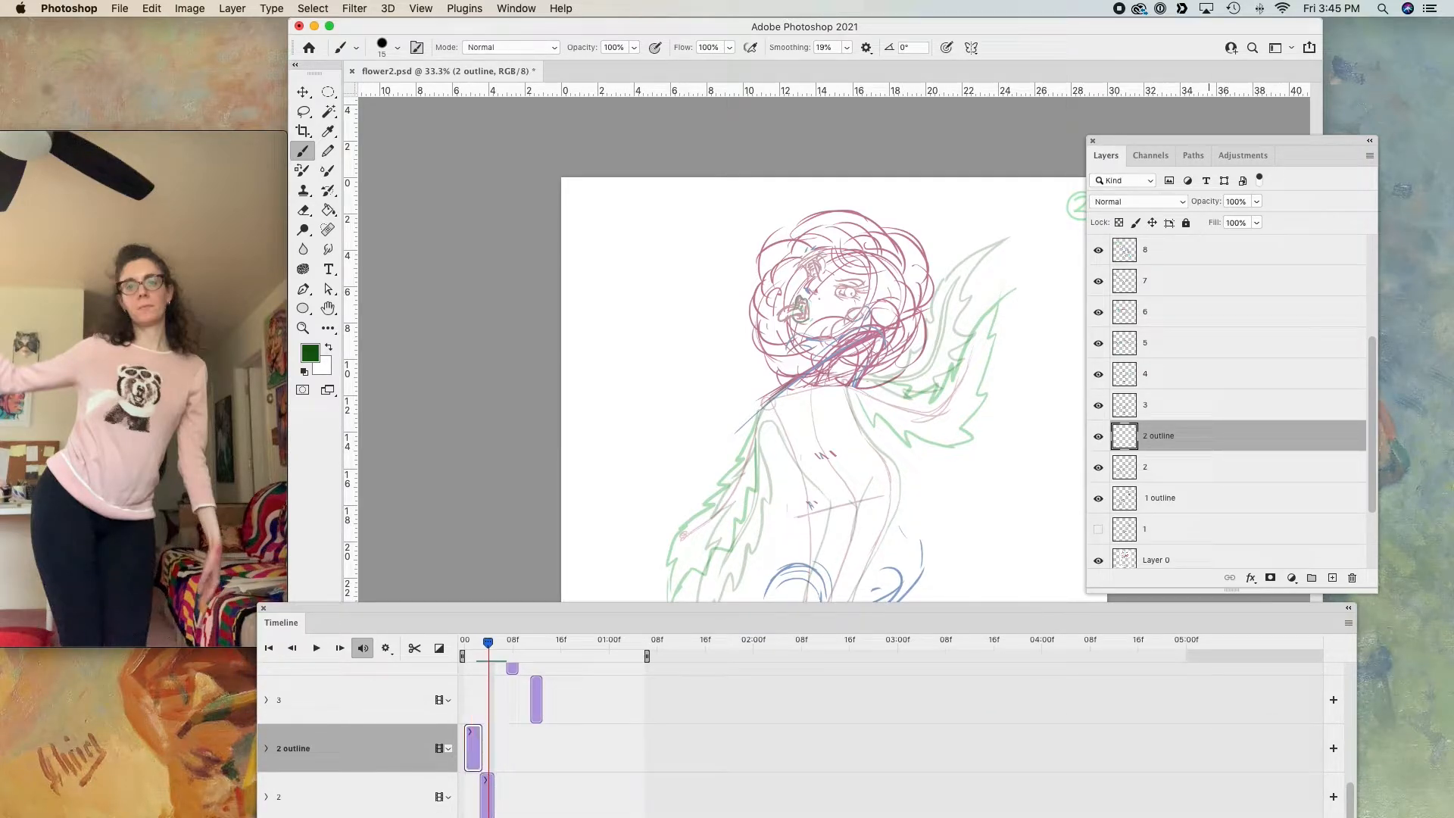
left_click_drag(606, 608, 601, 695)
- Trace both sides of the torso and legs on 2 outline in dark green, adding the short crotch lines from the reference video
key("super+equal")
key("super+equal")
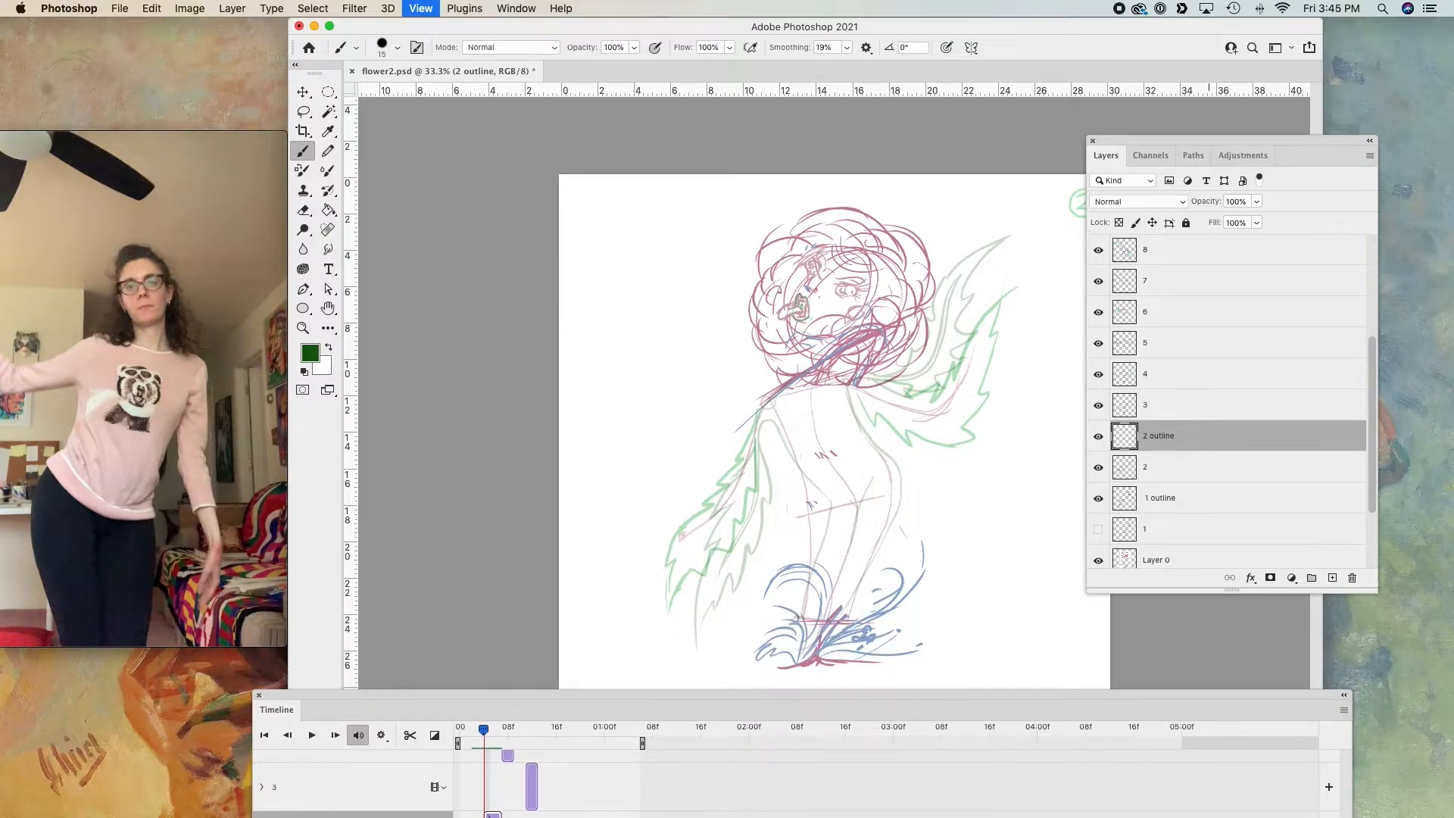
left_click_drag(913, 470, 857, 340)
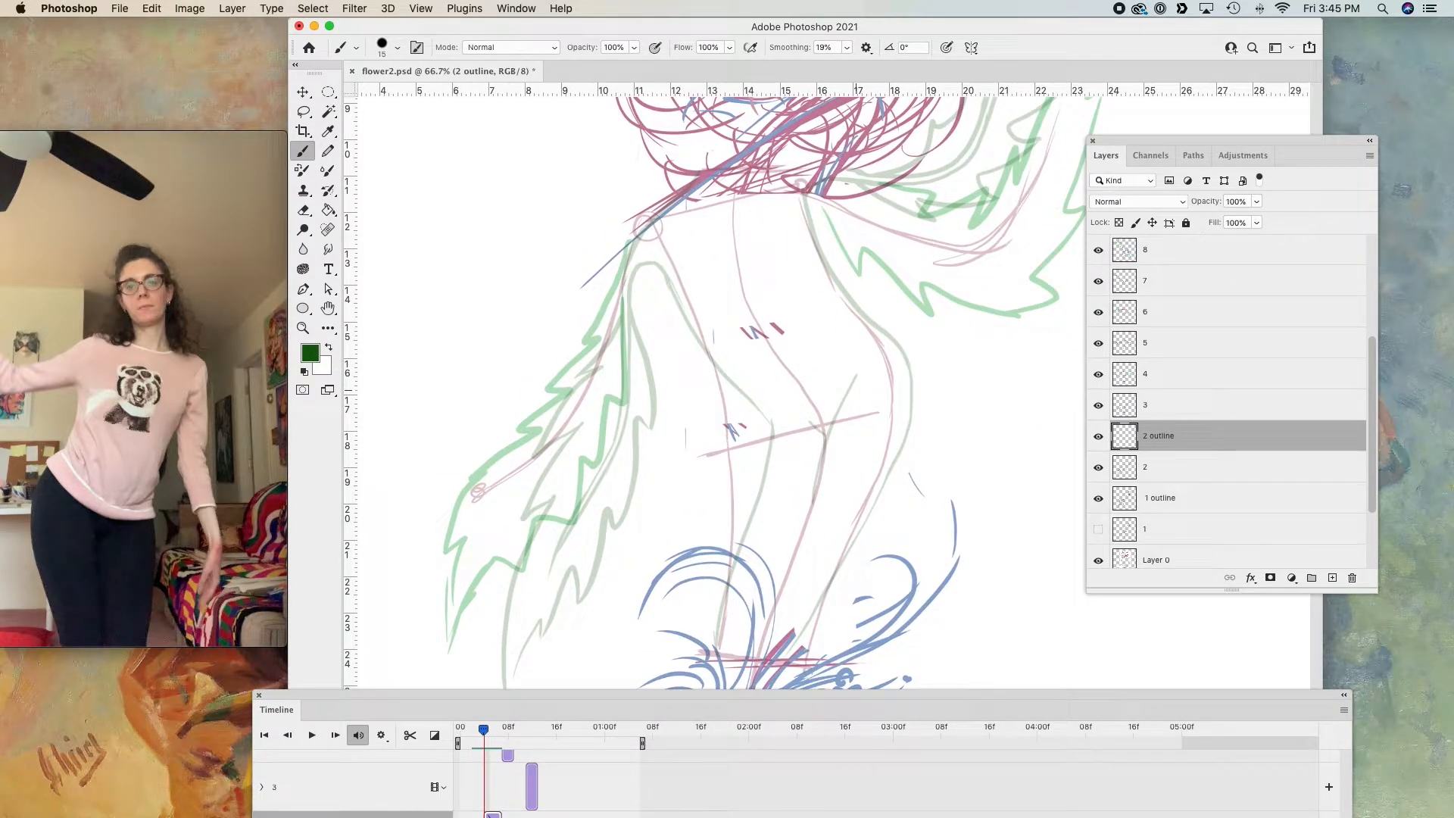
left_click_drag(659, 254, 719, 388)
key("super+z")
key("super+minus")
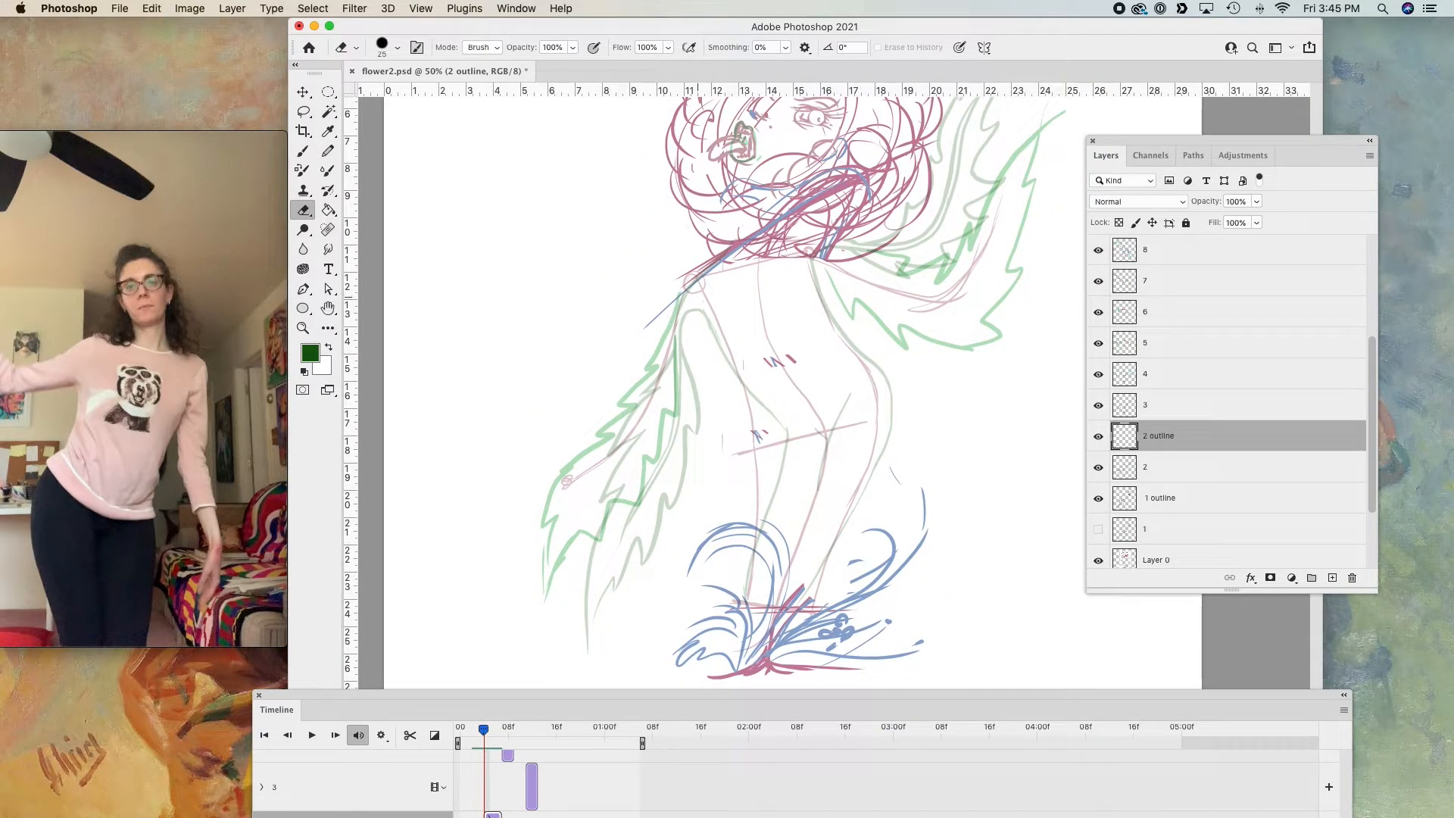
key("super+z")
left_click_drag(697, 300, 720, 328)
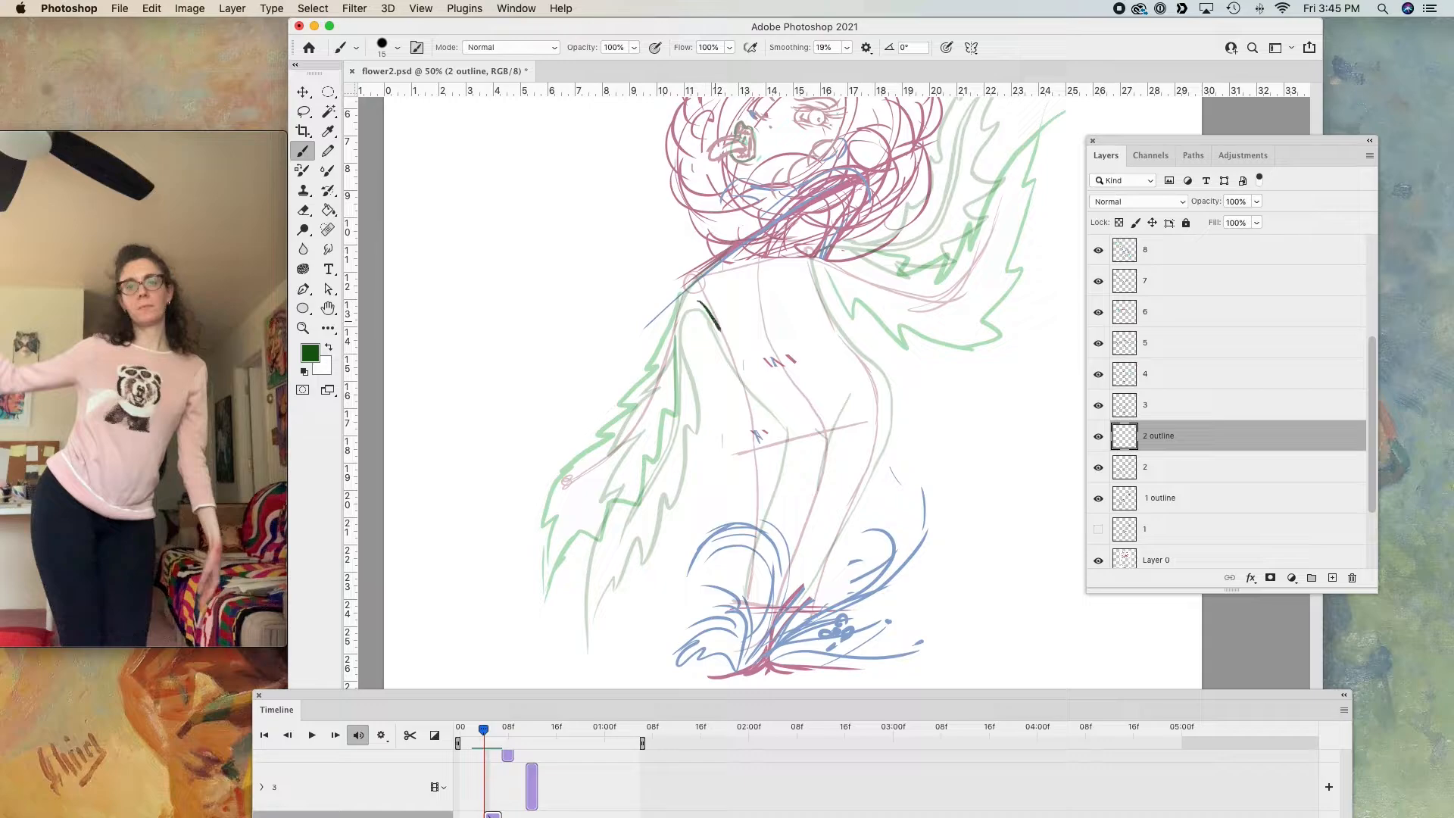
key("super+z")
left_click_drag(754, 573, 752, 598)
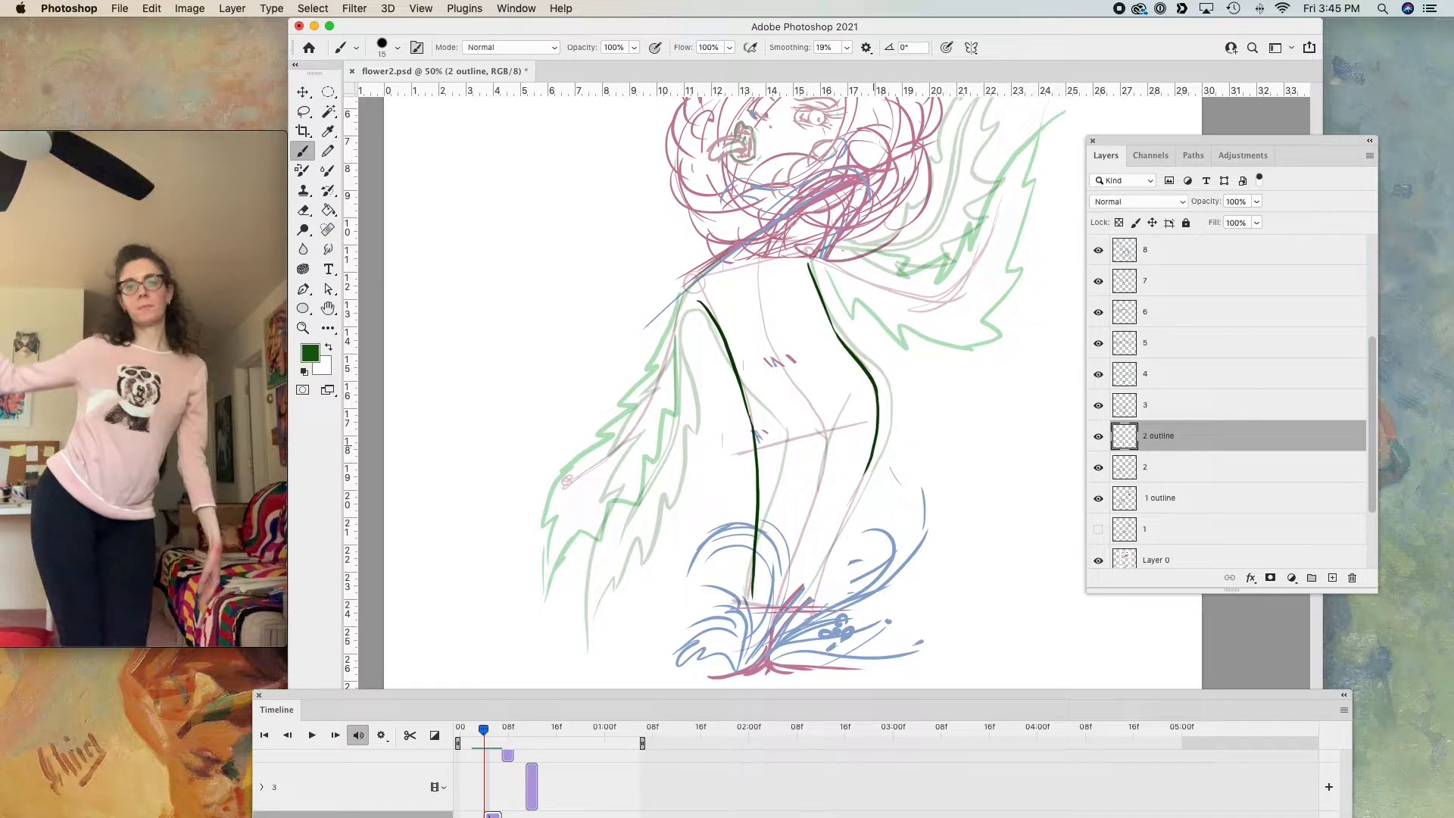
key("super+z")
left_click(78, 557)
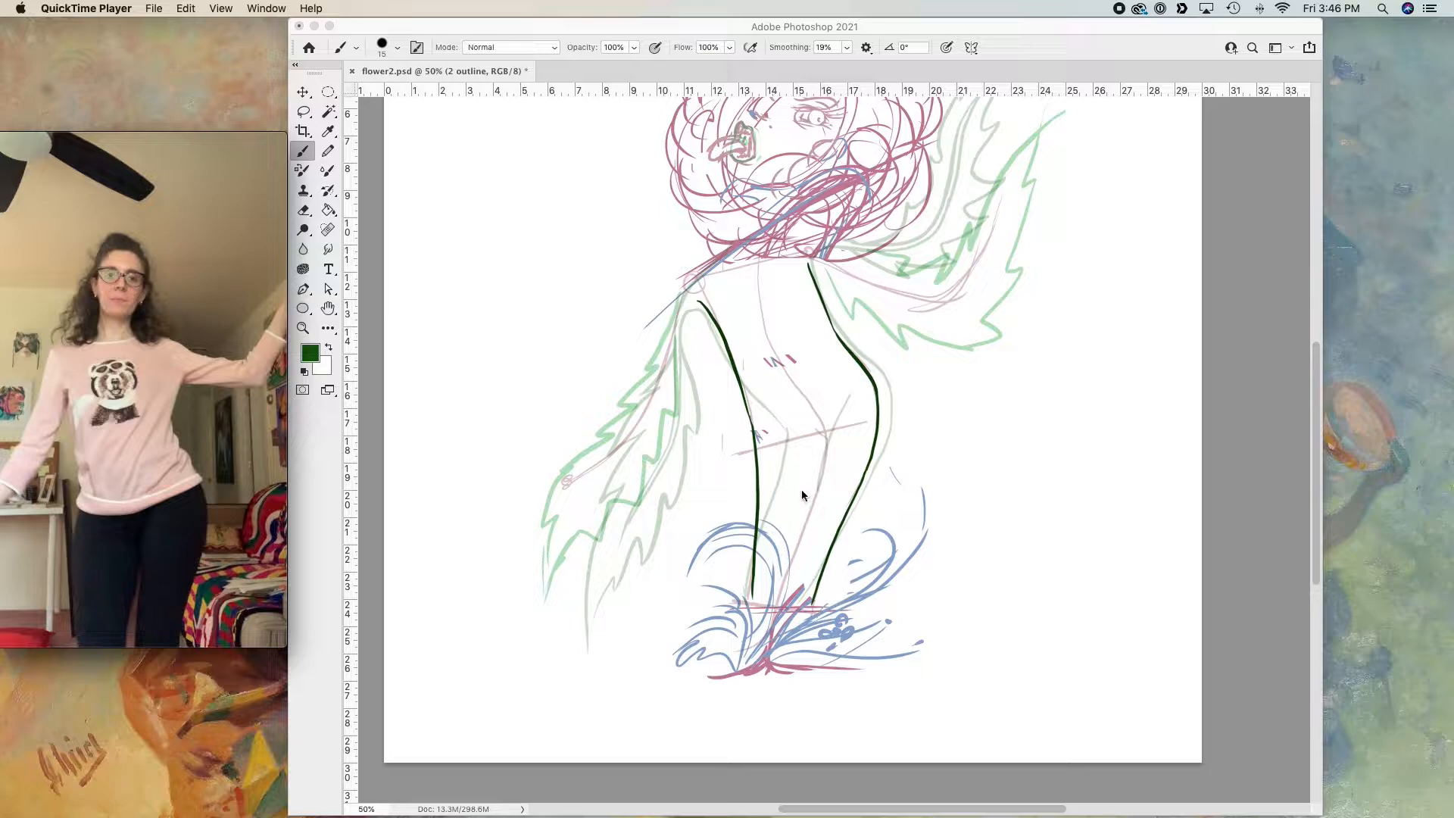
left_click(834, 416)
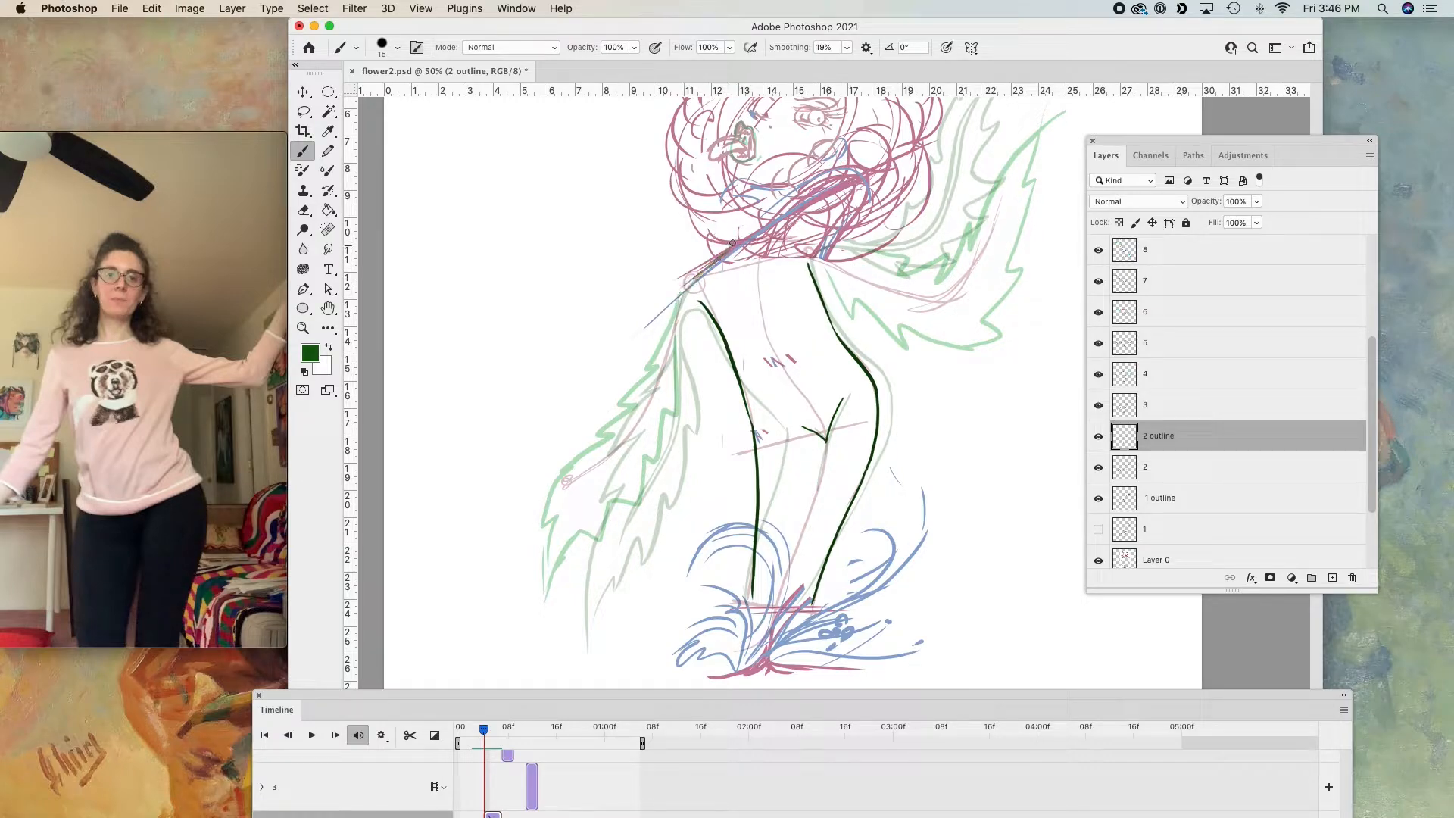
- Draw the jagged outer edge of the left leaf arm on 2 outline with a 20 px brush, from shoulder to tip
left_click_drag(642, 371, 652, 370)
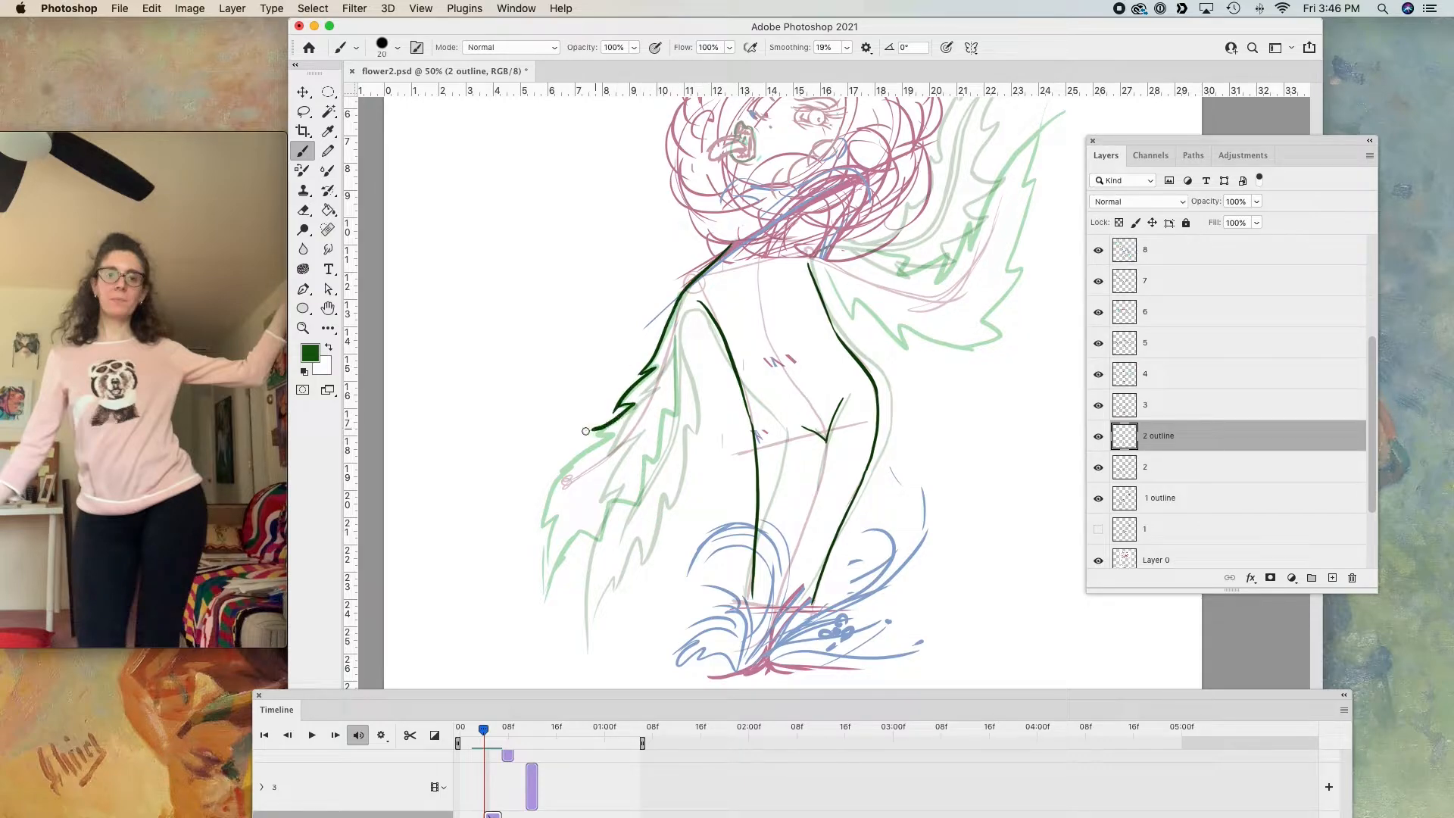
left_click_drag(551, 522, 545, 599)
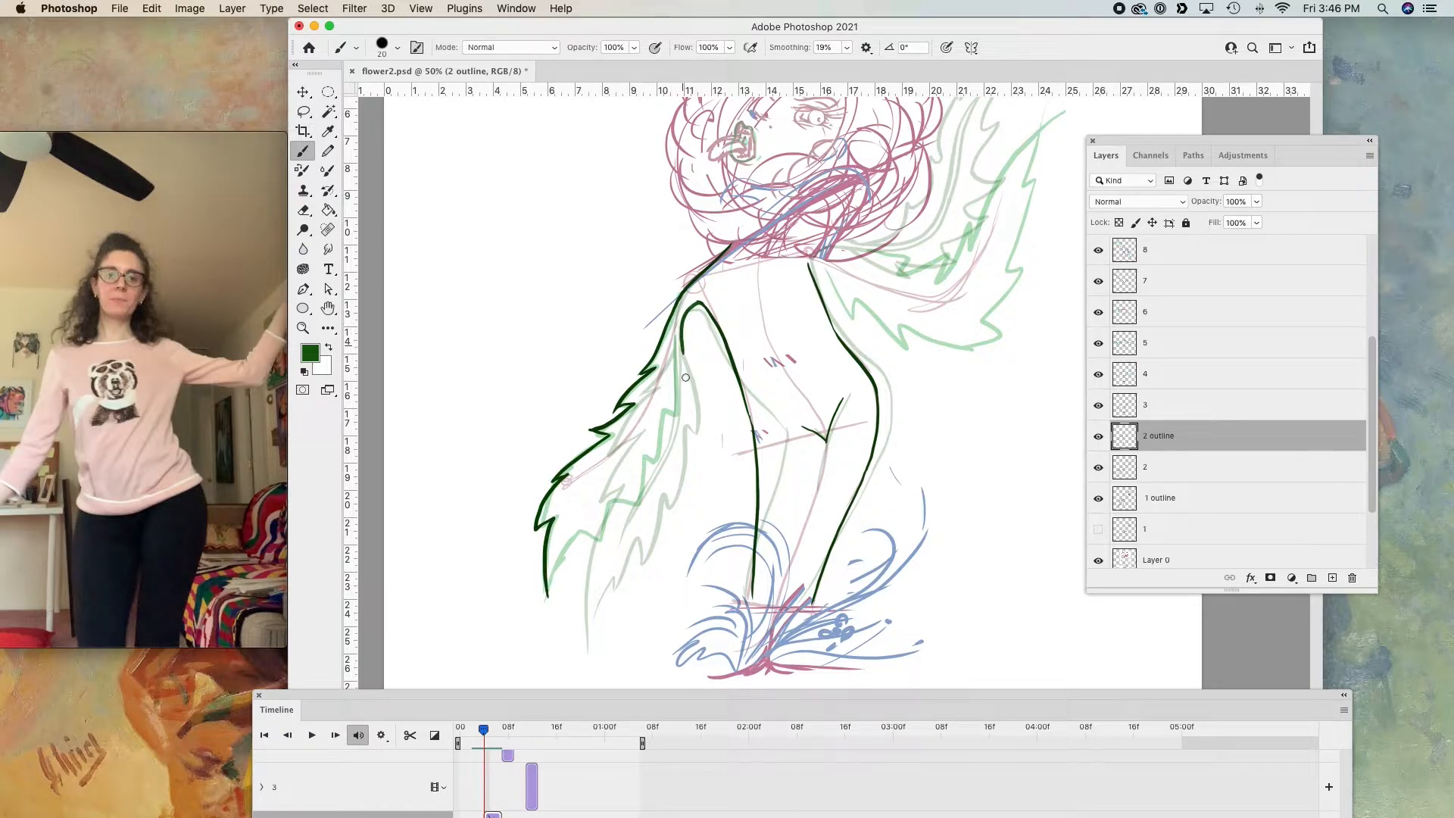
key("super+z")
key("super+z")
left_click_drag(671, 342, 665, 426)
key("super+z")
mouse_move(698, 302)
left_mouse_down()
mouse_move(664, 393)
mouse_move(583, 506)
left_mouse_up()
key("super+z")
- Draw the central vein, underarm curve and jagged inner edge of the left leaf arm on 2 outline
left_click_drag(481, 731, 485, 739)
mouse_move(673, 320)
left_mouse_down()
mouse_move(617, 466)
mouse_move(633, 438)
mouse_move(568, 507)
left_mouse_up()
key("super+z")
left_click_drag(699, 303, 691, 304)
left_click_drag(665, 381, 563, 511)
mouse_move(677, 318)
left_mouse_down()
mouse_move(694, 434)
mouse_move(674, 422)
left_mouse_up()
key("super+z")
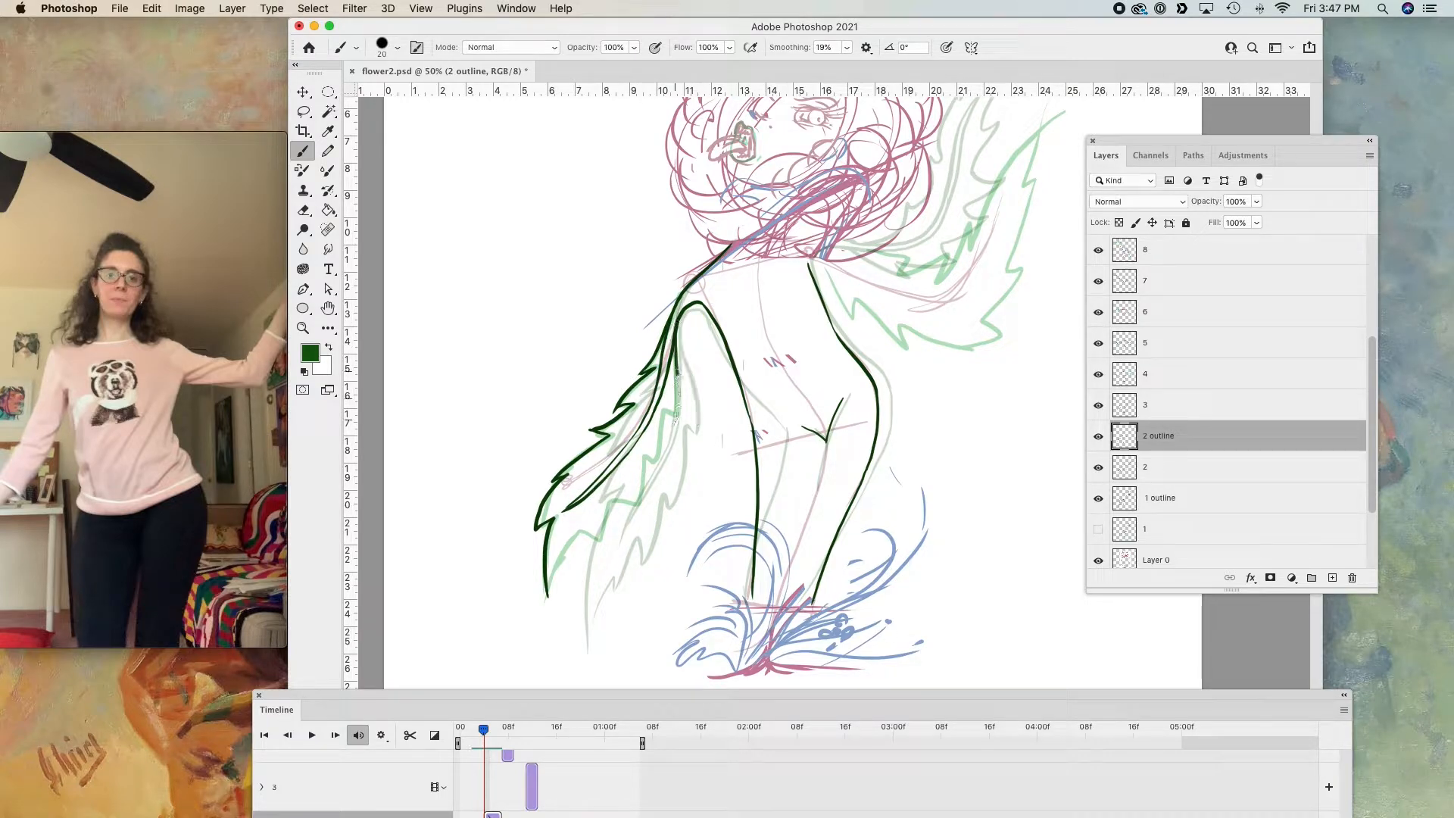
left_click_drag(633, 505, 576, 536)
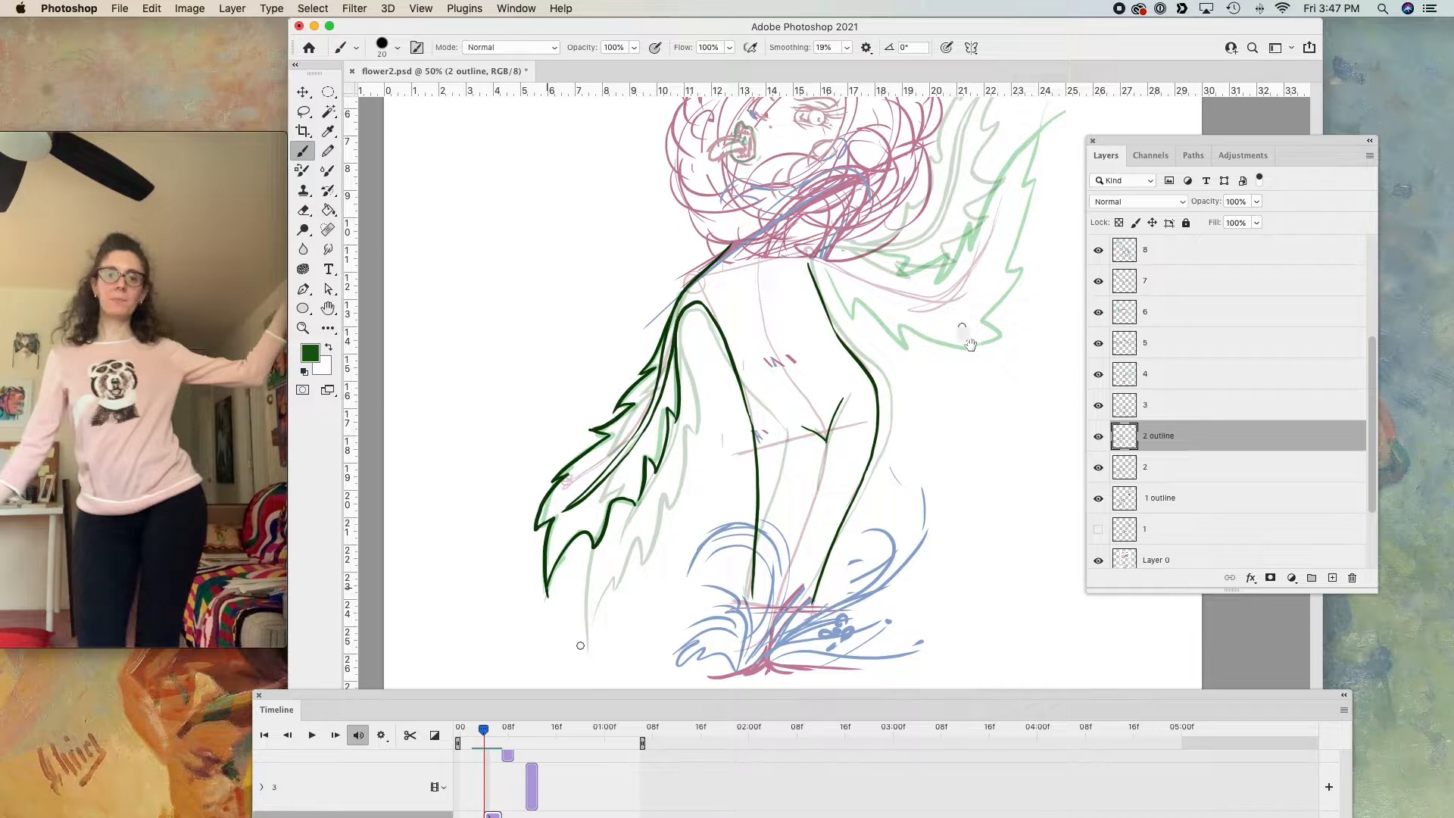
- Trace the right leaf arm on 2 outline in dark green, including its central vein and jagged edges
left_click_drag(970, 344, 865, 427)
mouse_move(705, 327)
left_mouse_down()
mouse_move(734, 337)
mouse_move(745, 371)
mouse_move(715, 359)
mouse_move(851, 369)
mouse_move(889, 267)
mouse_move(814, 386)
left_mouse_up()
key("super+z")
key("super+z")
key("super+z")
mouse_move(889, 267)
left_mouse_down()
mouse_move(810, 387)
mouse_move(837, 368)
mouse_move(820, 378)
left_mouse_up()
mouse_move(693, 331)
left_mouse_down()
mouse_move(748, 362)
mouse_move(728, 409)
mouse_move(783, 431)
mouse_move(875, 421)
mouse_move(953, 184)
mouse_move(890, 265)
left_mouse_up()
mouse_move(780, 348)
left_mouse_down()
mouse_move(837, 303)
mouse_move(849, 322)
mouse_move(902, 223)
left_mouse_up()
left_click_drag(831, 537, 857, 408)
left_click_drag(484, 731, 484, 746)
key("super+z")
left_click_drag(750, 334, 724, 430)
left_click_drag(484, 732, 483, 746)
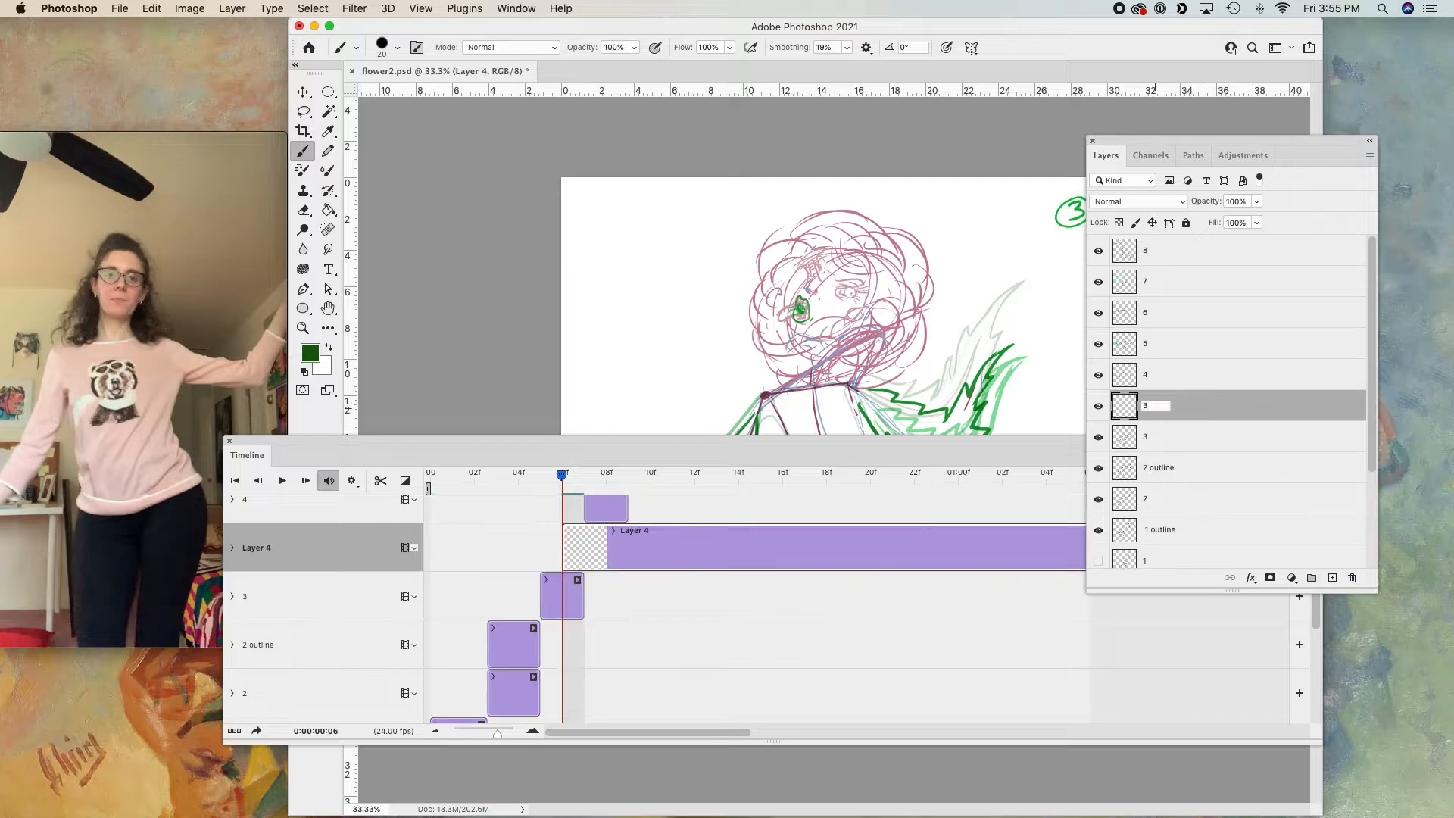
- Name the new layer above layer 3 as 3 outline and fit its clip to the length of layer 3's clip
type("outline")
key("Return")
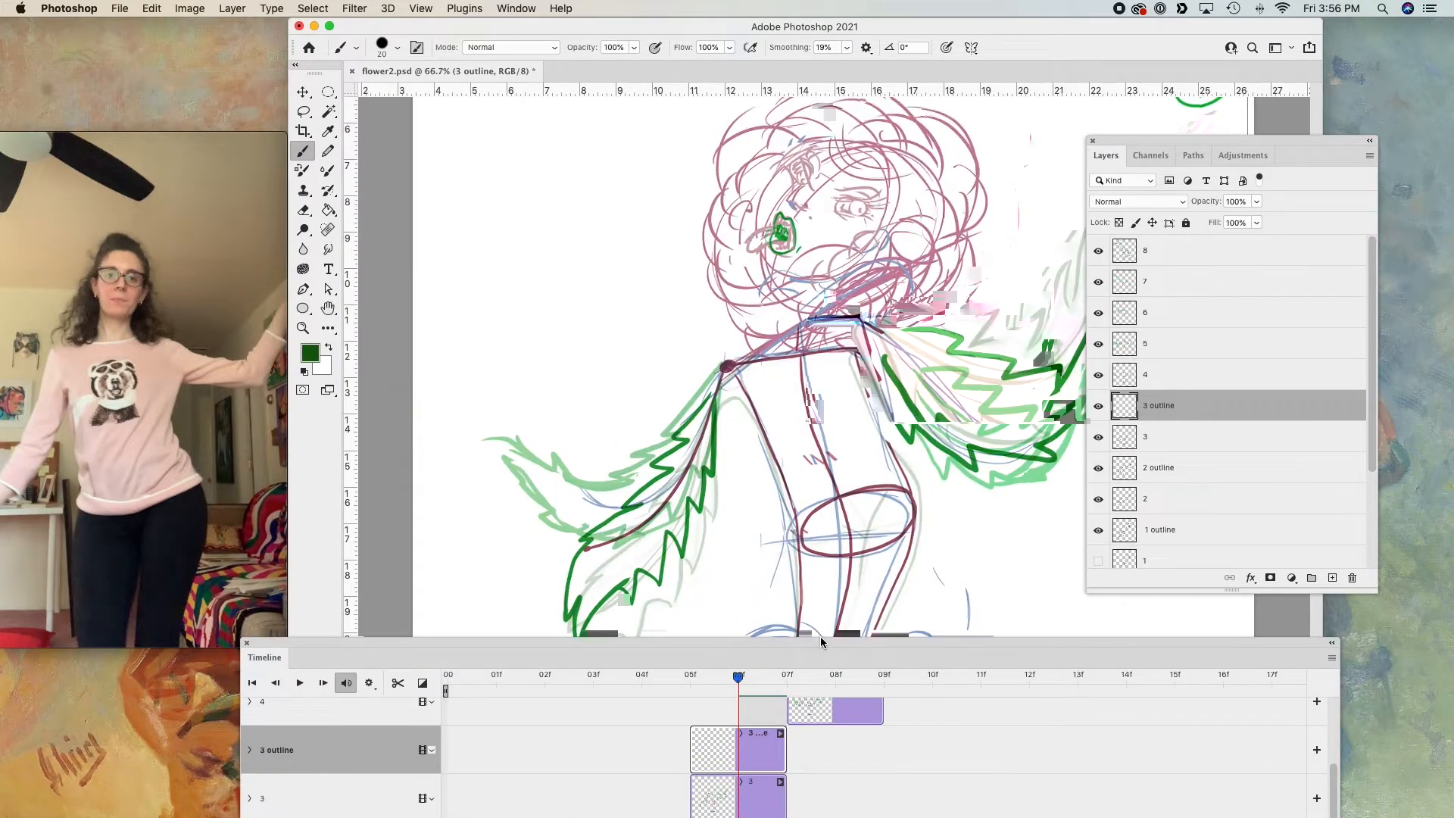
left_click(1333, 767)
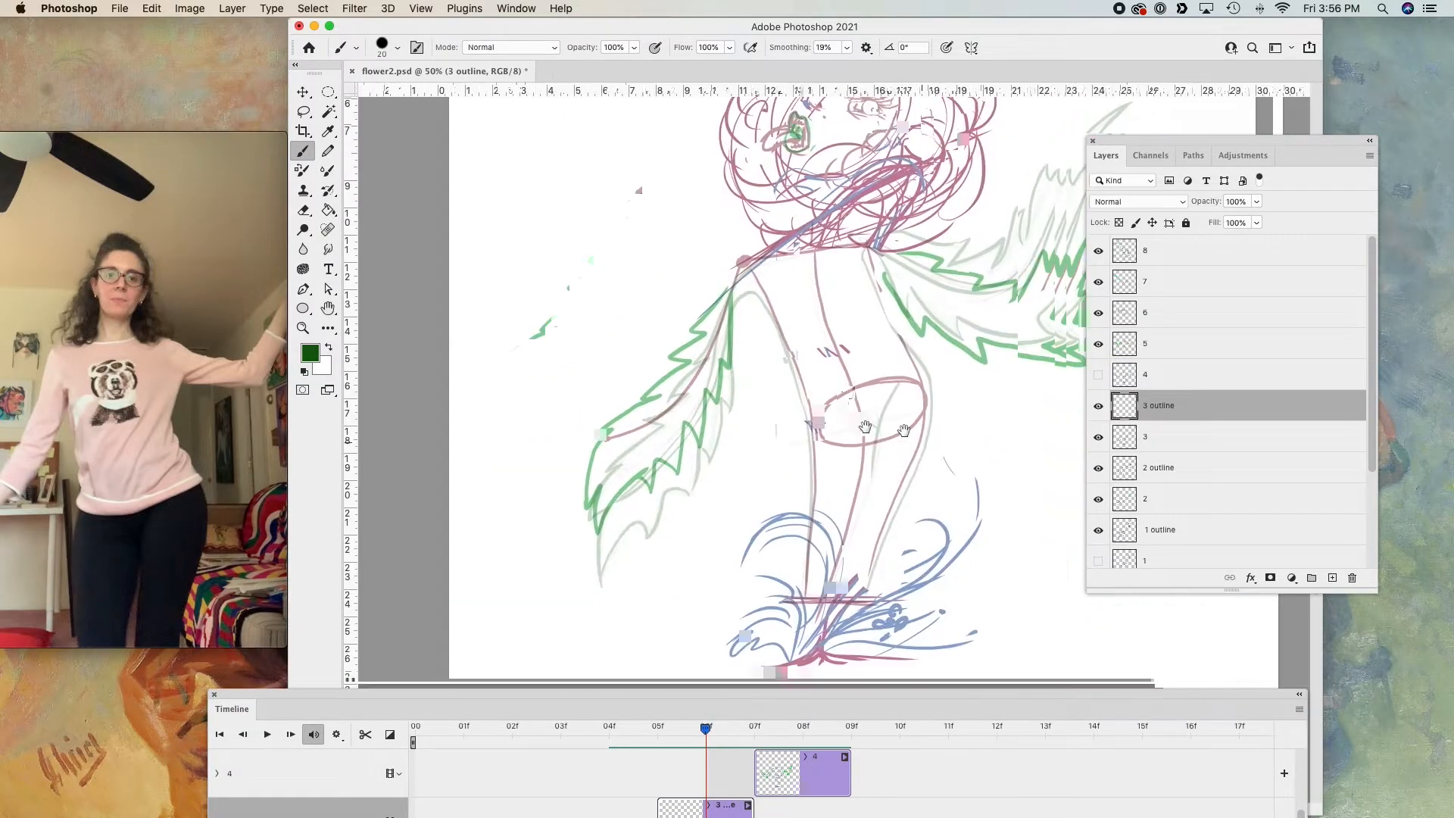
- Trace both sides of the torso and legs on 3 outline in dark green
left_click_drag(865, 428, 760, 394)
mouse_move(633, 261)
left_mouse_down()
mouse_move(663, 267)
mouse_move(698, 352)
mouse_move(711, 570)
left_mouse_up()
key("super+plus")
left_click_drag(922, 525, 924, 562)
mouse_move(746, 175)
left_mouse_down()
mouse_move(820, 393)
mouse_move(731, 640)
left_mouse_up()
left_click_drag(738, 509, 810, 554)
- Draw the left leaf arm's central vein and jagged edges on 3 outline, reducing the brush to 15 px
left_click_drag(626, 258, 485, 491)
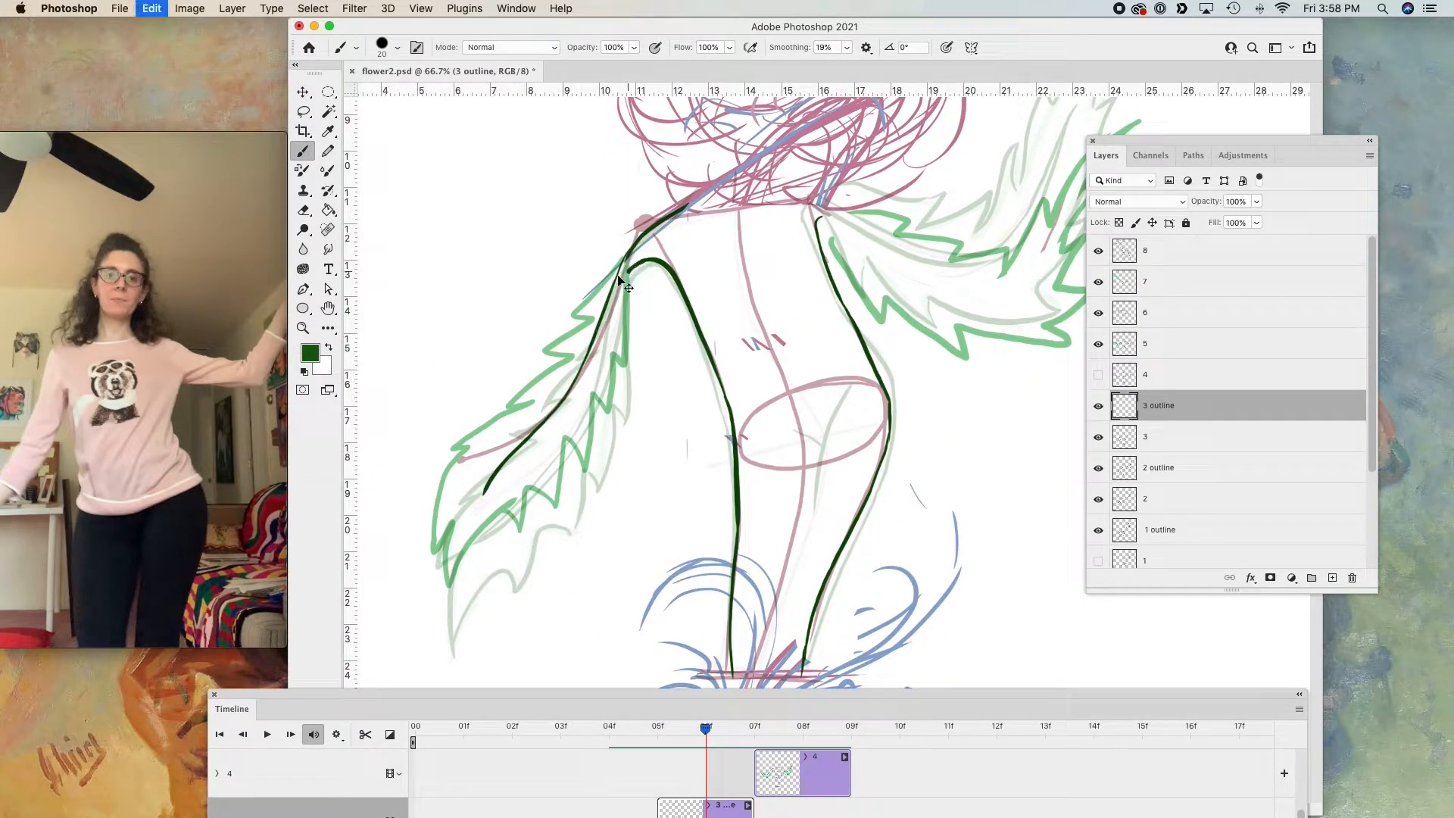
key("z")
mouse_move(629, 271)
left_mouse_down()
mouse_move(568, 402)
mouse_move(487, 492)
mouse_move(515, 264)
mouse_move(674, 217)
mouse_move(541, 367)
mouse_move(485, 523)
mouse_move(489, 586)
left_mouse_up()
key("super+z")
mouse_move(494, 492)
left_mouse_down()
mouse_move(538, 506)
mouse_move(604, 471)
mouse_move(615, 403)
mouse_move(652, 374)
mouse_move(661, 318)
left_mouse_up()
key("bracketleft")
left_click_drag(673, 224, 669, 324)
left_click_drag(998, 468, 836, 545)
- Trace the right leaf arm on 3 outline with its central vein and jagged upper and lower edges
mouse_move(704, 261)
left_mouse_down()
mouse_move(947, 273)
mouse_move(973, 208)
left_mouse_up()
left_click_drag(941, 267, 918, 331)
mouse_move(716, 243)
left_mouse_down()
mouse_move(840, 333)
mouse_move(921, 327)
mouse_move(786, 259)
mouse_move(893, 282)
mouse_move(932, 265)
mouse_move(891, 317)
left_mouse_up()
mouse_move(882, 340)
left_mouse_down()
mouse_move(918, 261)
mouse_move(1005, 208)
left_mouse_up()
mouse_move(1004, 210)
left_mouse_down()
mouse_move(935, 336)
mouse_move(913, 439)
mouse_move(825, 451)
left_mouse_up()
left_click_drag(653, 341, 804, 474)
scroll(804, 474, "down", 3)
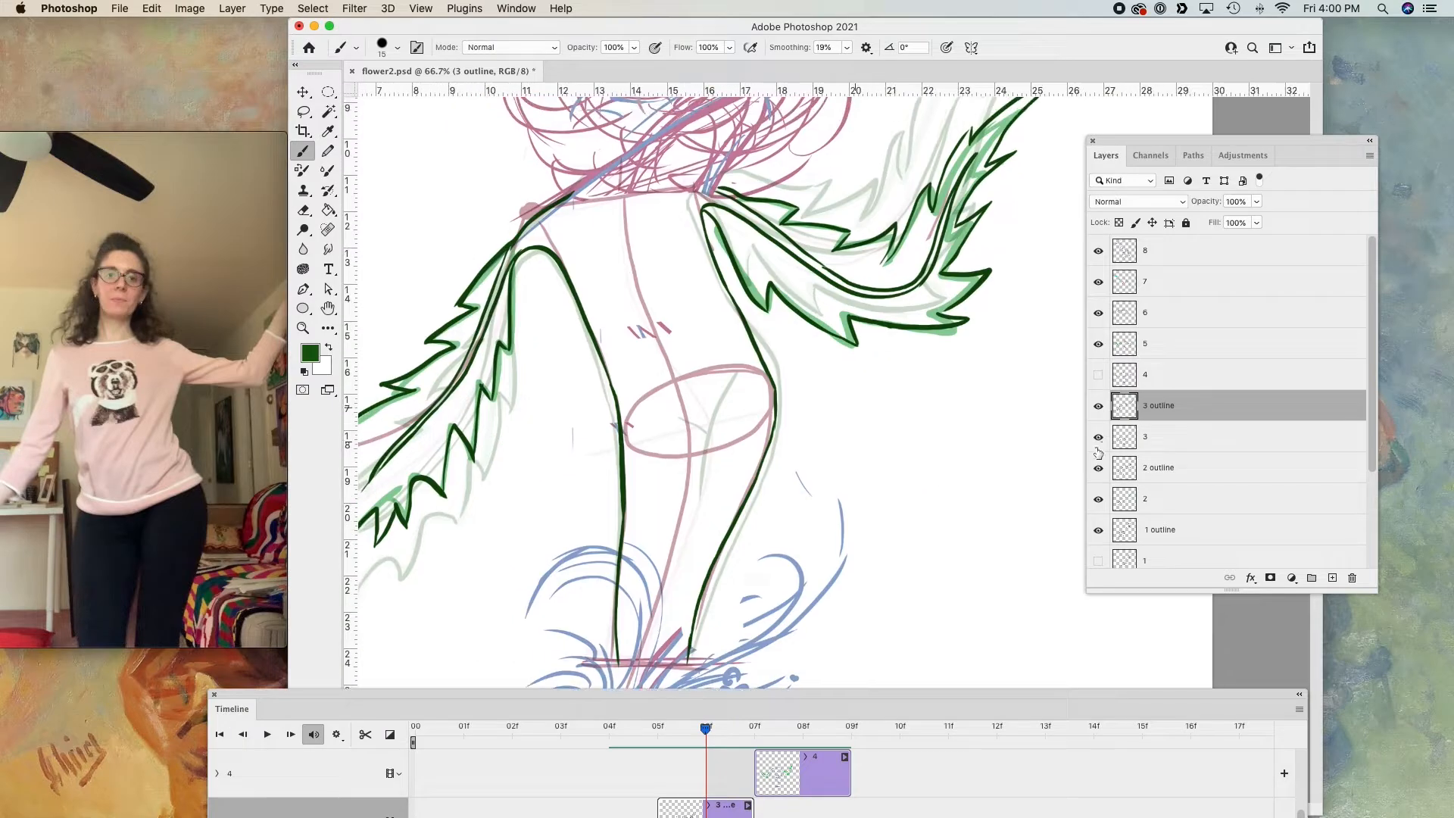
- Check the pose in the reference video and draw the short crotch lines between the legs on 3 outline
left_click_drag(894, 479, 925, 433)
key("super+minus")
left_click(75, 555)
left_click(788, 394)
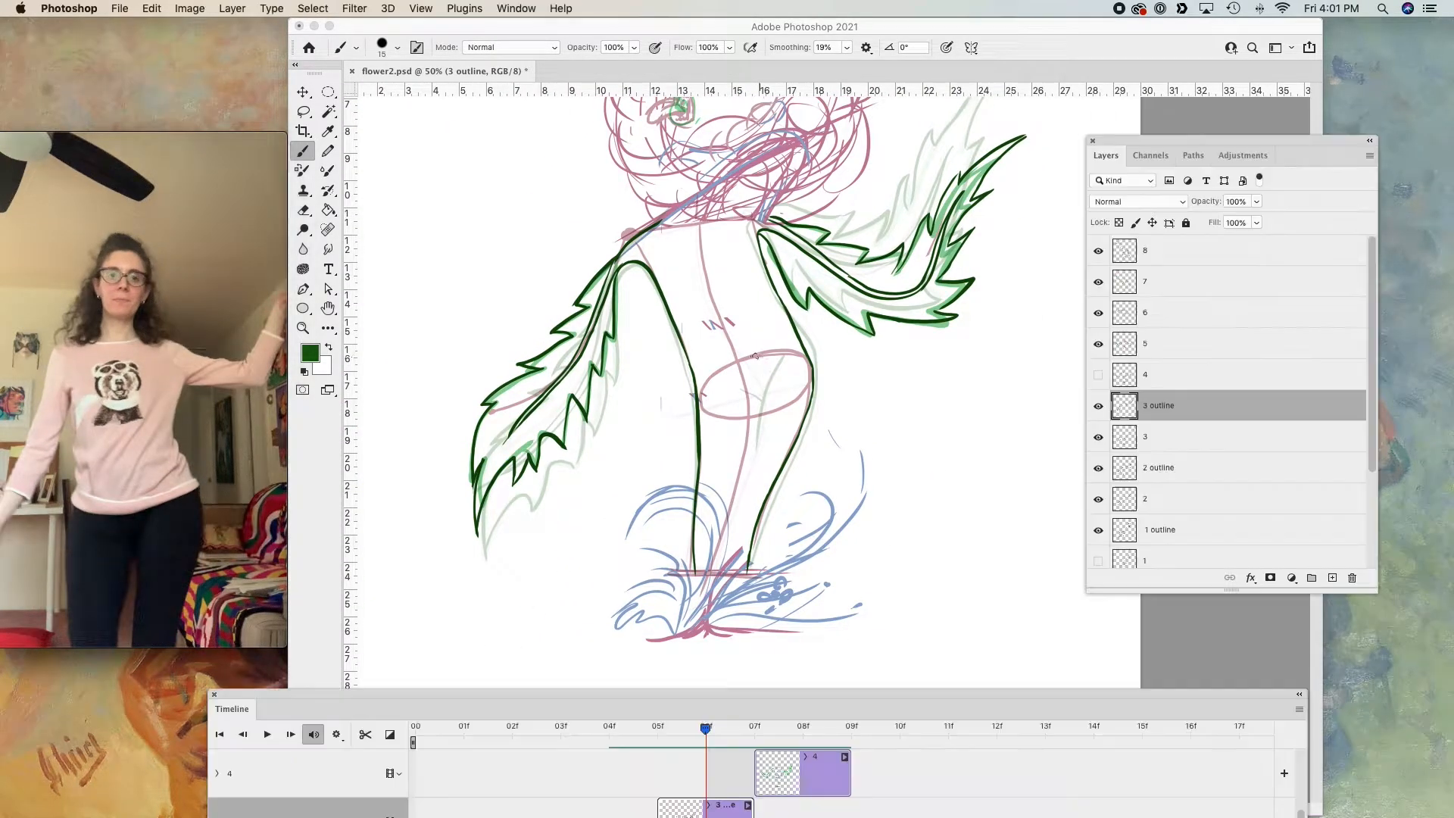
left_click_drag(769, 355, 741, 447)
key("super+z")
left_click_drag(762, 364, 752, 444)
left_click_drag(741, 379, 755, 409)
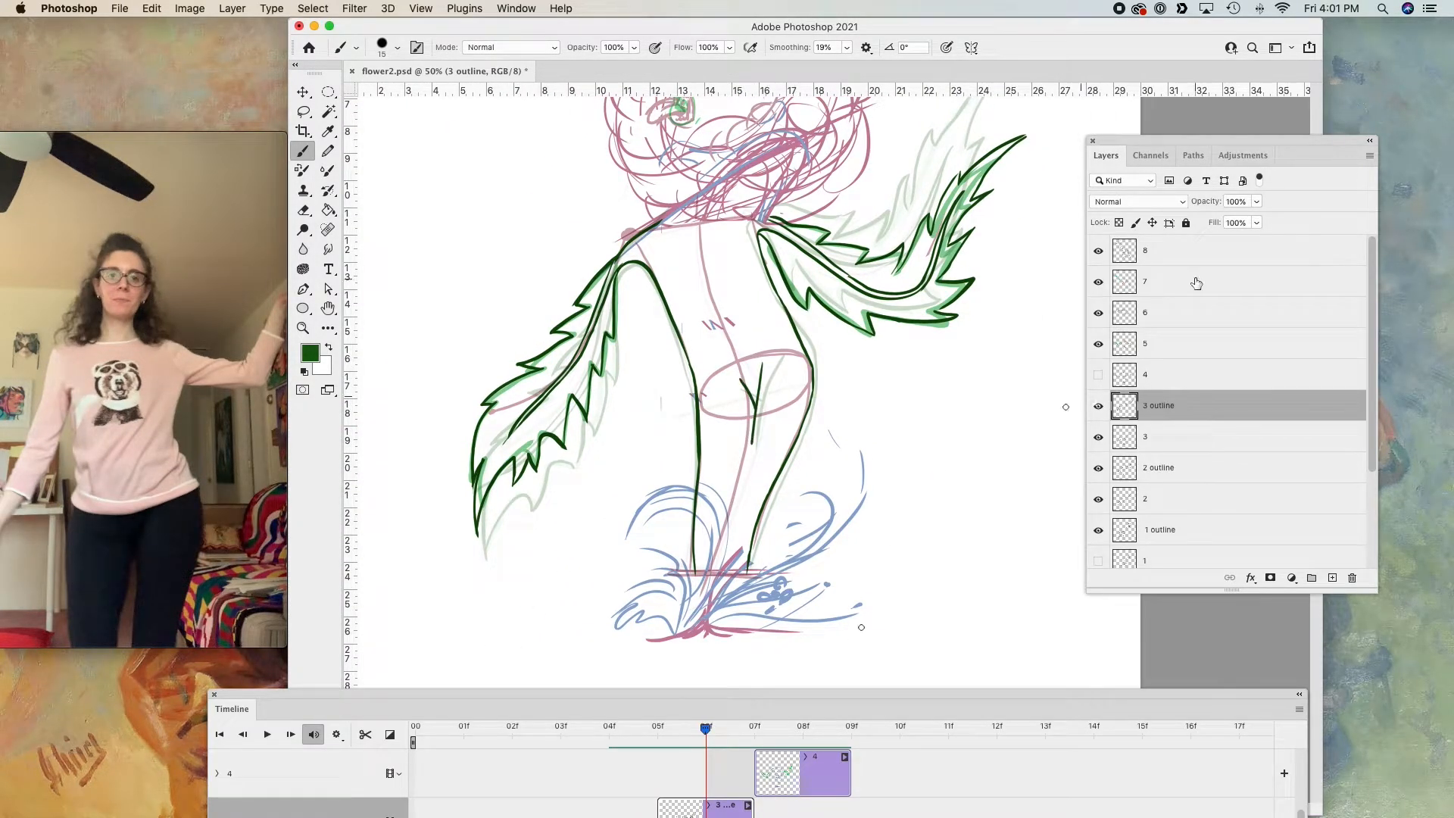
- Hide layers 3 and 3 outline, and show and select layer 4 at frame 8
left_click(1147, 379)
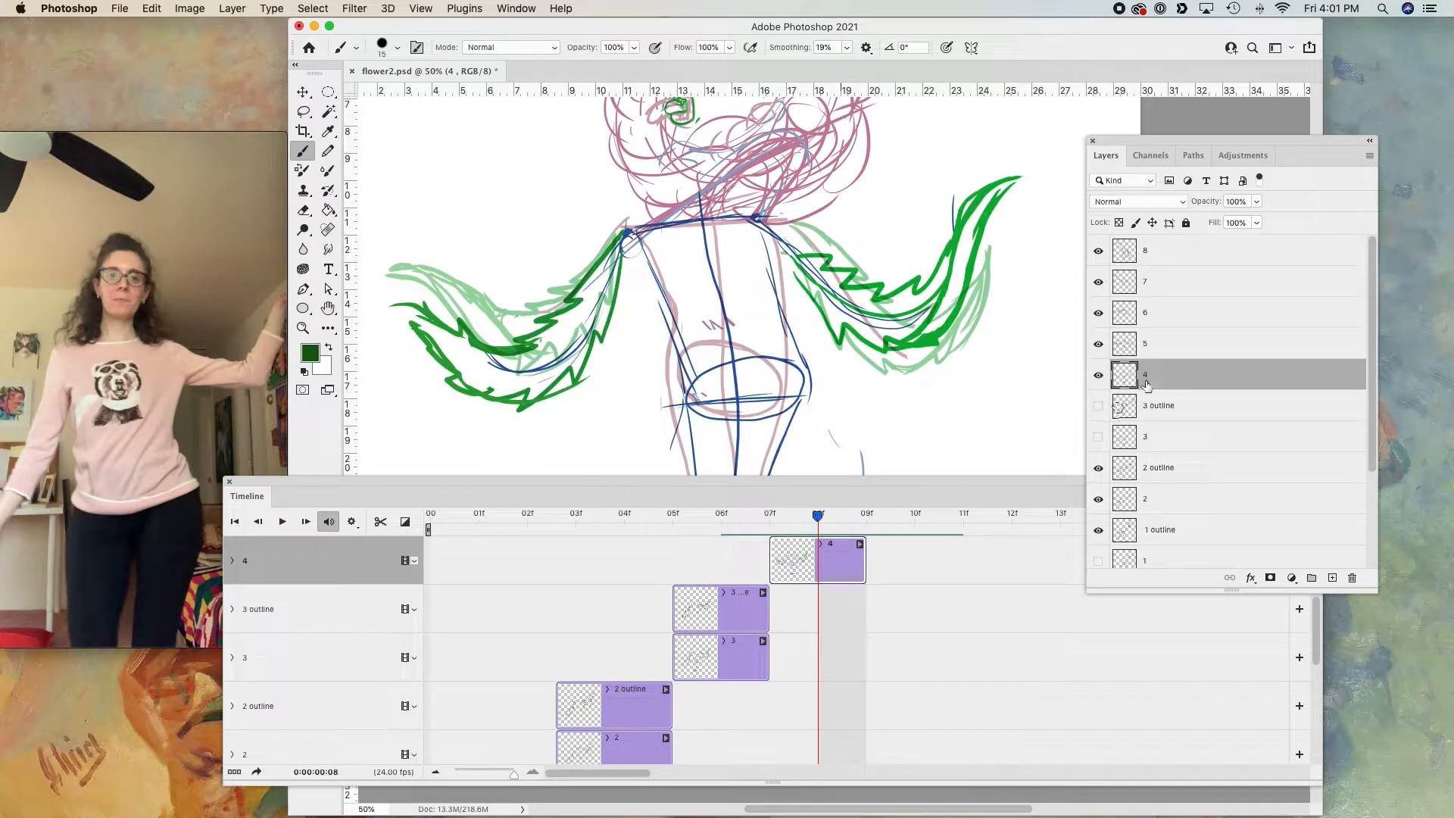
- Show layer 3 outline, hide layer 5, and add a new layer named 4 outline above layer 4
left_click(1098, 406)
left_click(1098, 344)
left_click(1332, 577)
double_click(1159, 377)
left_click_drag(676, 482, 693, 306)
type("4 outline")
key("Return")
- Trim and position the 4 outline clip in the timeline so it spans the same frames as layer 4
key("super+plus")
key("super+plus")
left_click_drag(531, 605, 489, 605)
left_click_drag(1167, 388, 496, 387)
left_click_drag(488, 605, 530, 604)
mouse_move(859, 388)
left_mouse_down()
mouse_move(811, 388)
mouse_move(883, 388)
left_mouse_up()
left_click_drag(693, 306, 677, 512)
key("super+minus")
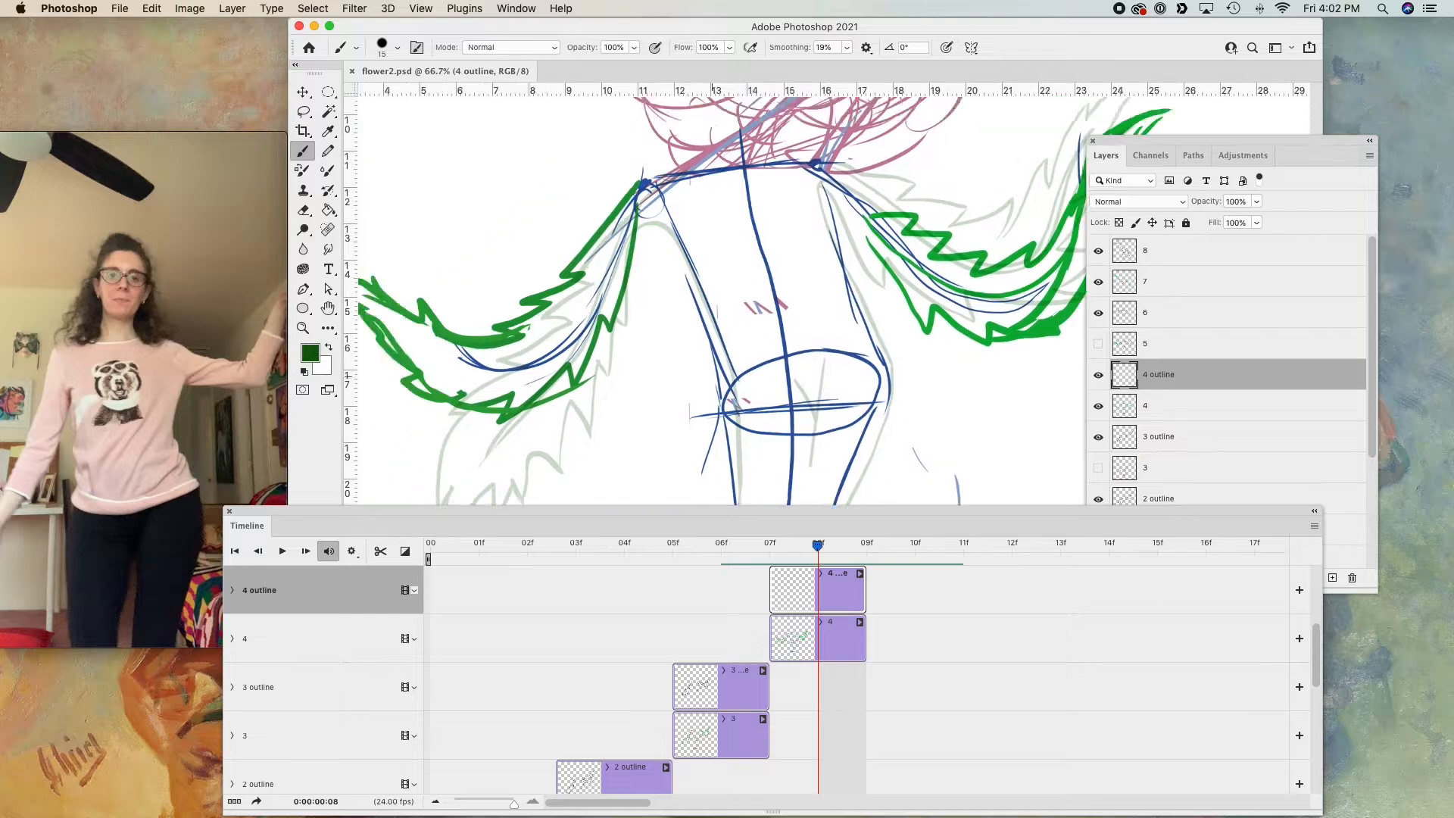
- Trace the torso's left contour on 4 outline from the armpit down to the hip
left_click_drag(650, 204, 593, 166)
left_click_drag(665, 316, 673, 350)
key("super+z")
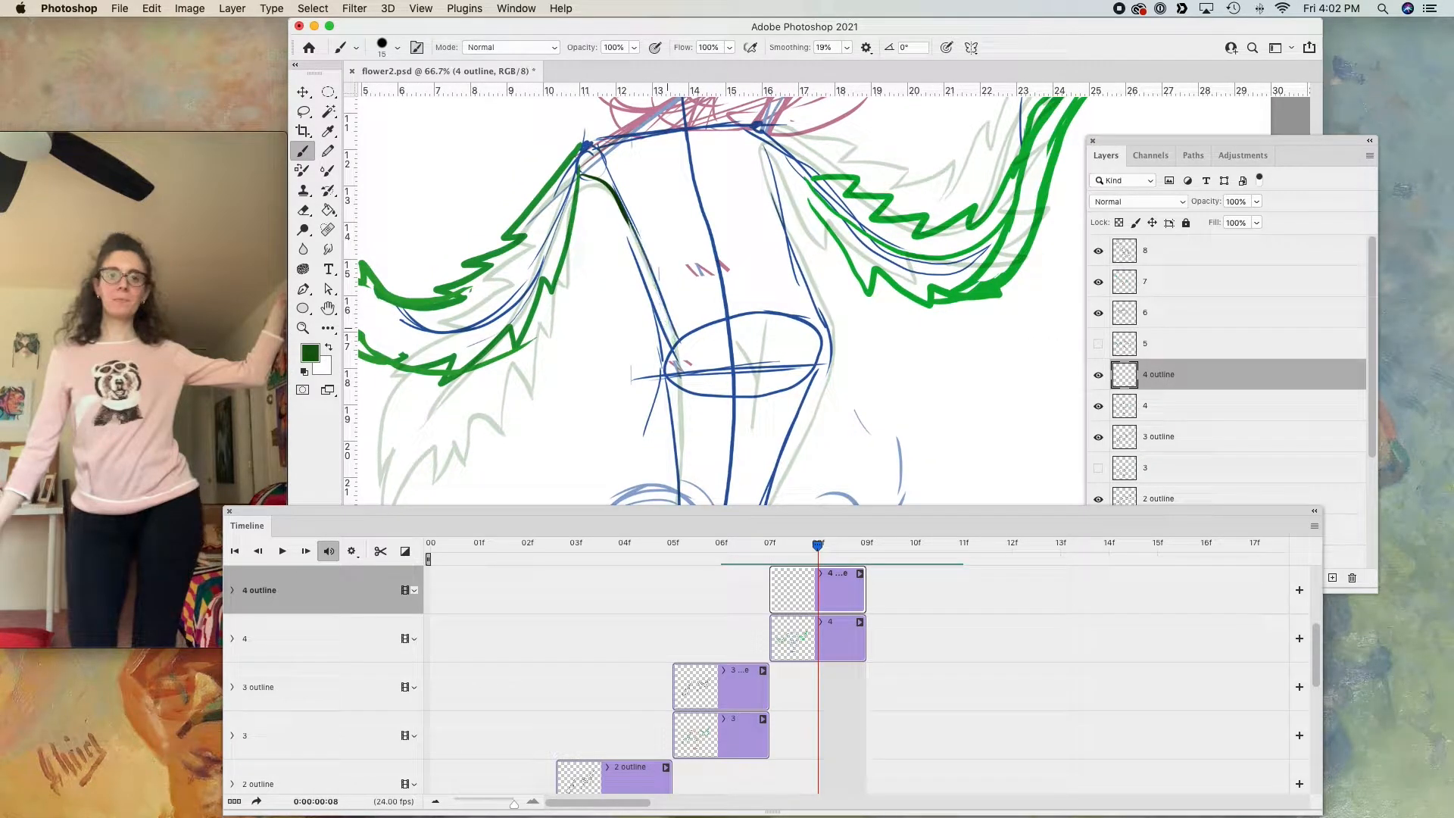
left_click(1159, 374)
left_click_drag(625, 218, 674, 348)
scroll(674, 348, "down", 1)
- Go to frame 7 and redraw the figure's left contour on 4 outline from the torso down through the leg
left_click_drag(817, 545, 721, 545)
key("Right")
key("e")
key("b")
key("e")
key("b")
key("super+z")
mouse_move(602, 135)
left_mouse_down()
mouse_move(688, 334)
mouse_move(695, 500)
left_mouse_up()
scroll(695, 484, "down", 2)
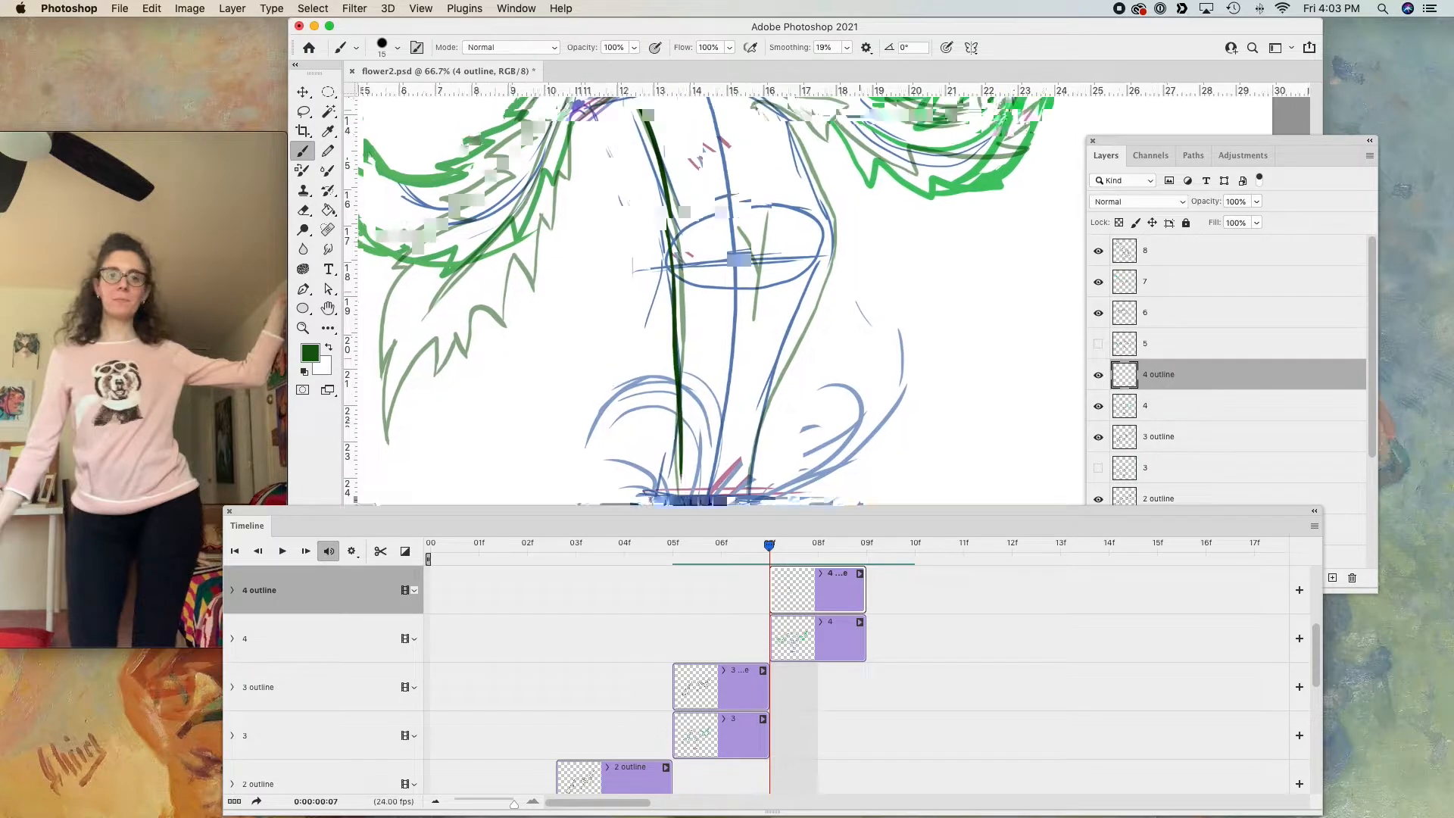
- Trace the figure's right contour on 4 outline from the armpit around the hip and down the leg
scroll(720, 303, "up", 2)
key("]")
left_click_drag(750, 129, 816, 311)
scroll(815, 312, "down", 3)
left_click_drag(854, 203, 773, 400)
scroll(773, 379, "up", 2)
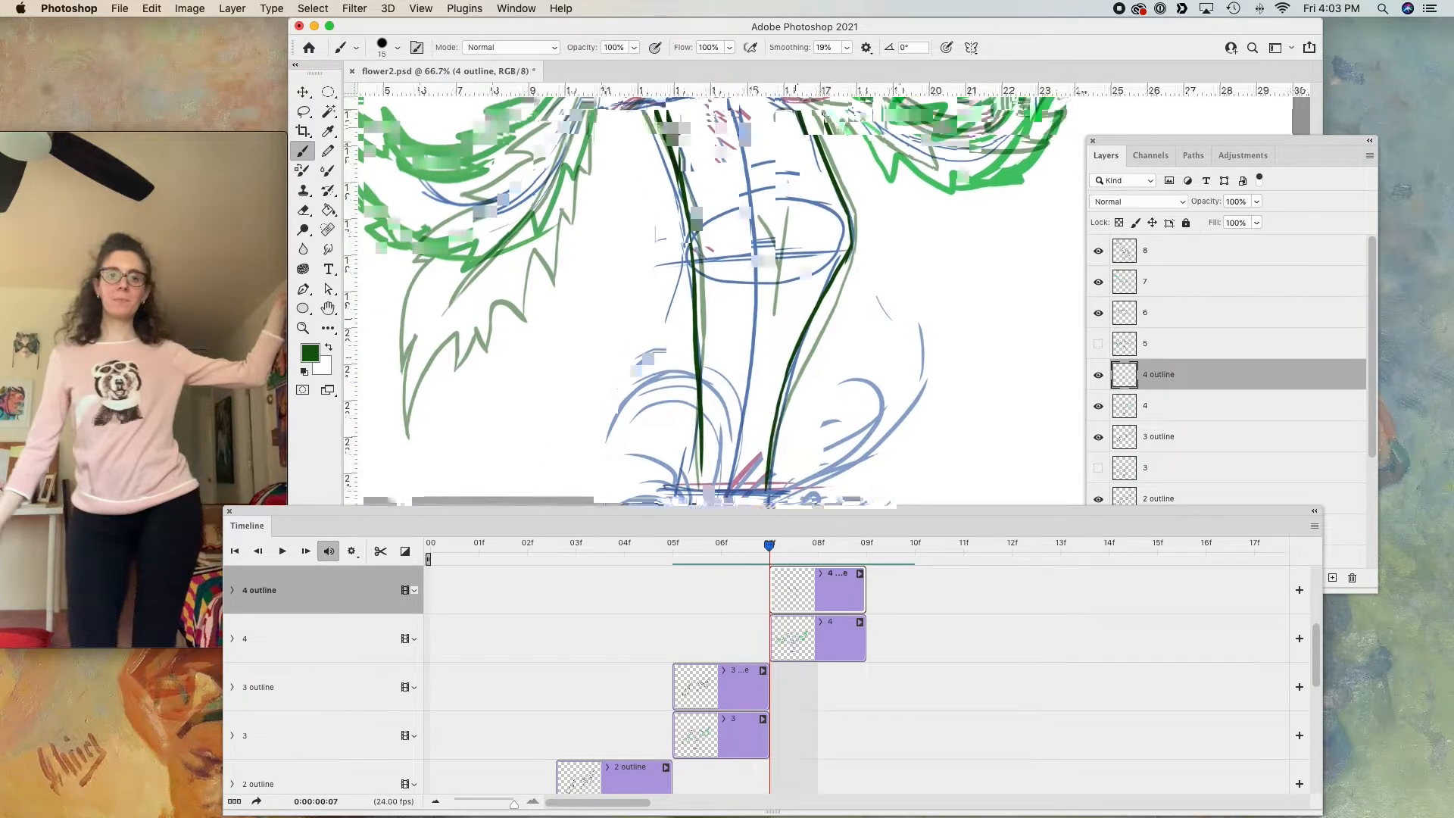
- Compare with the previous frame and draw the short Y-shaped crotch lines between the legs on 4 outline
key("Left")
key("Right")
left_click_drag(809, 244, 799, 347)
left_click_drag(784, 252, 800, 288)
scroll(801, 303, "left", 2)
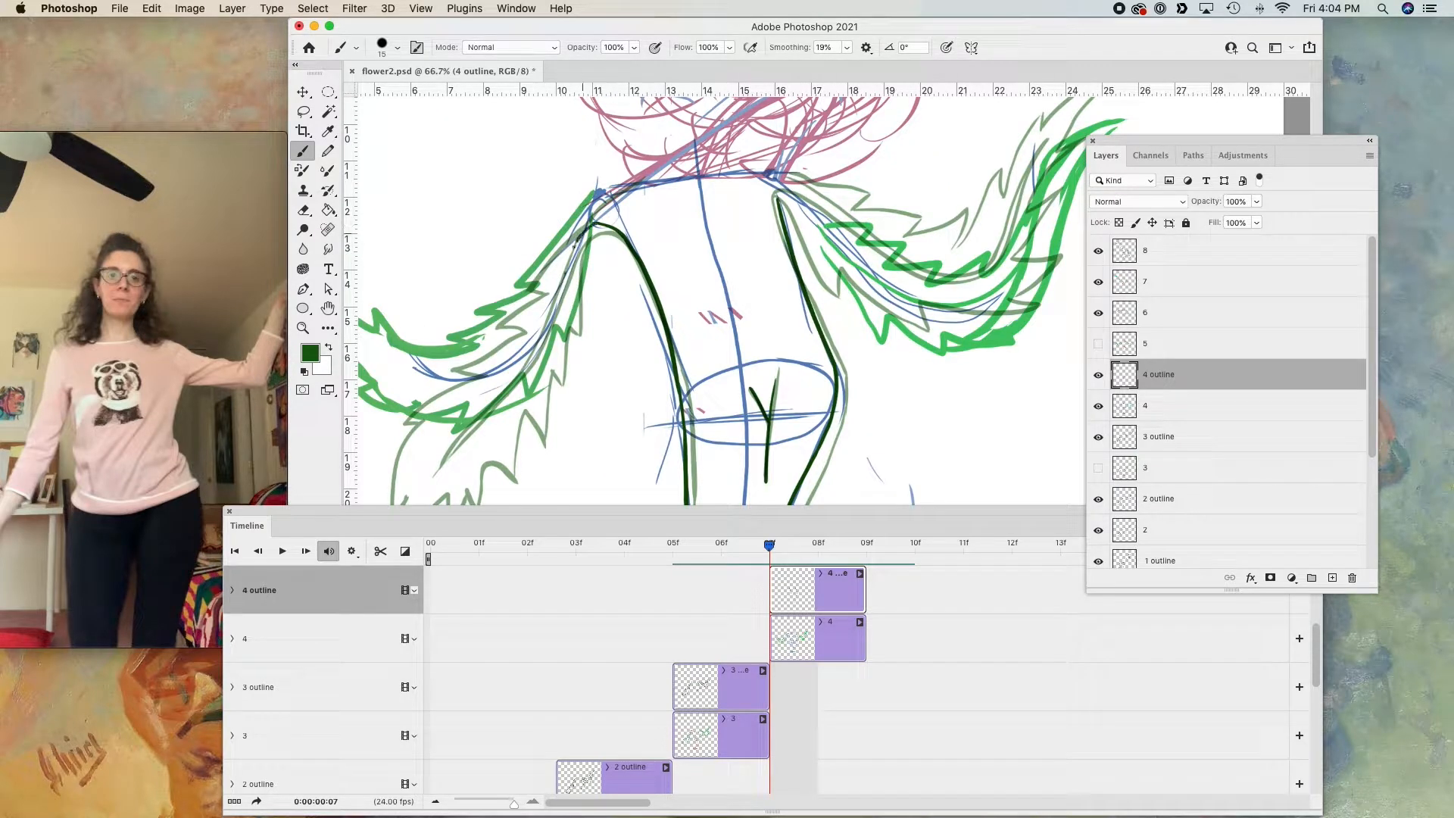
- Trace the left leaf arm's curved central vein on 4 outline, from the shoulder to the leaf tip, adjusting the brush smoothing
key("super+z")
left_click_drag(649, 170, 530, 325)
left_click_drag(530, 326, 647, 272)
mouse_move(643, 278)
left_mouse_down()
mouse_move(512, 309)
mouse_move(587, 331)
left_mouse_up()
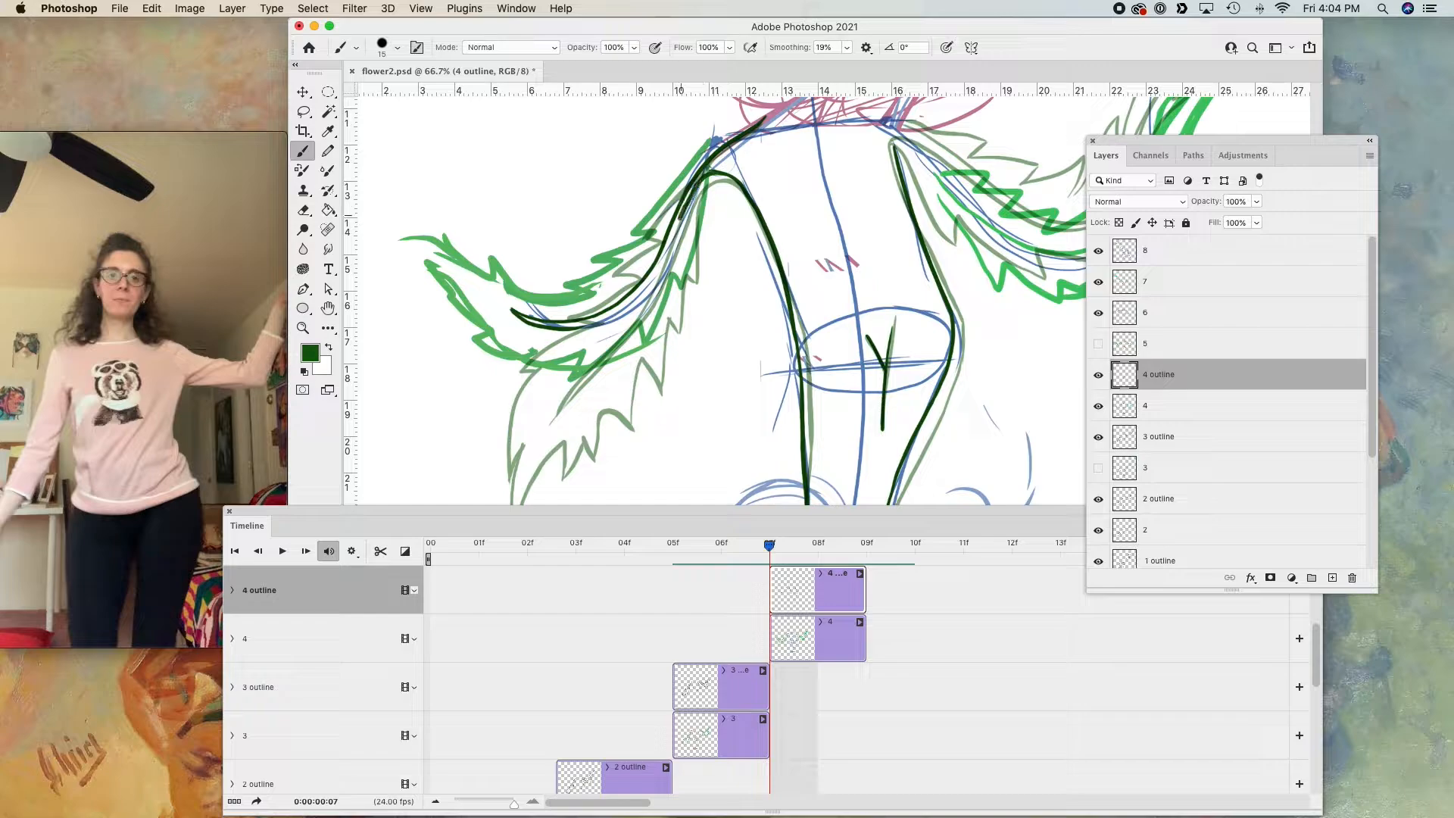
left_click(846, 47)
left_click_drag(844, 65, 864, 66)
key("super+z")
mouse_move(714, 173)
left_mouse_down()
mouse_move(632, 303)
mouse_move(573, 329)
left_mouse_up()
- Hide layer 4, set the brush smoothing to 14%, and clean up the vein where it meets the left shoulder
left_click(1098, 406)
key("e")
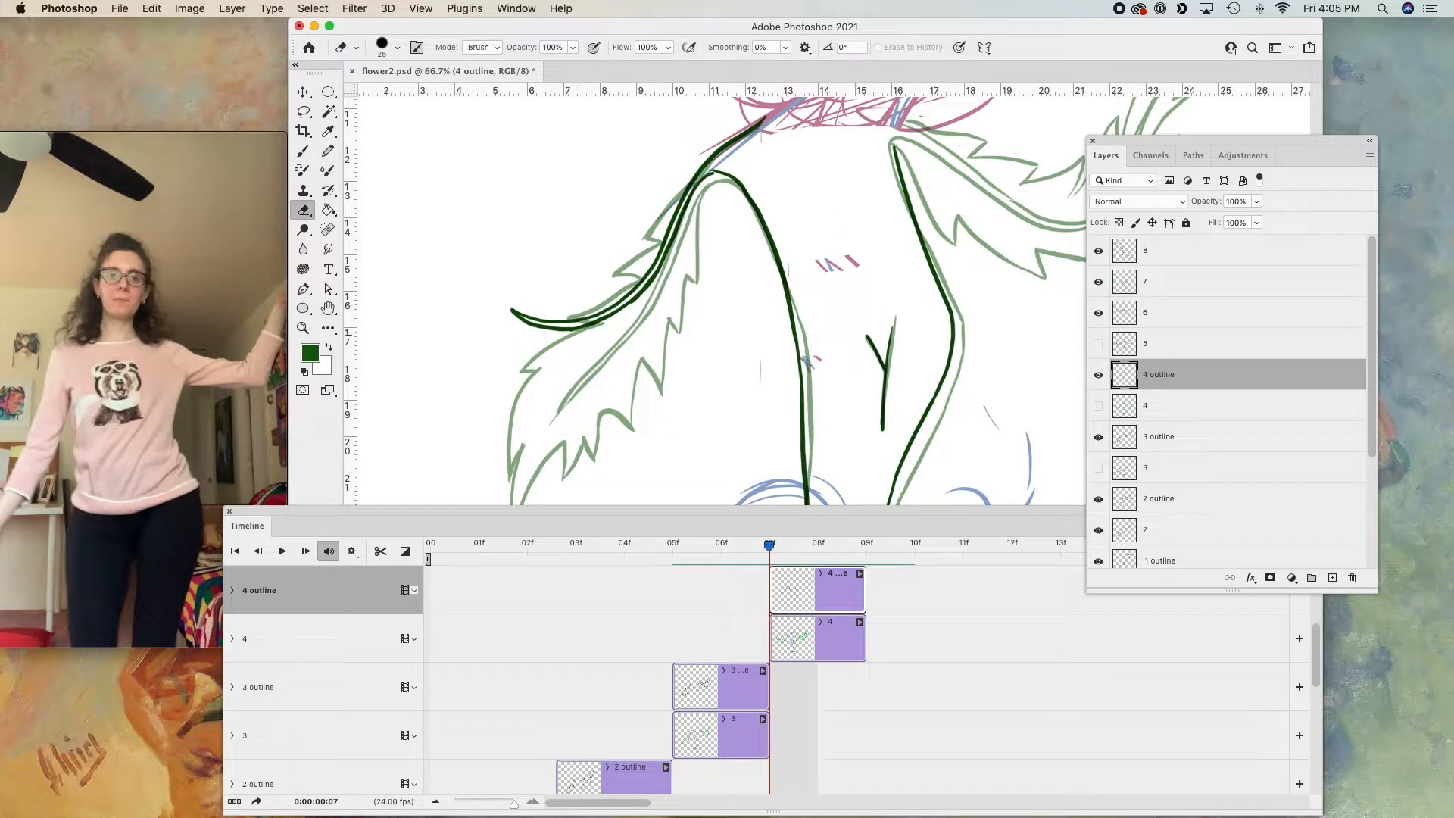
key("b")
left_click(847, 47)
left_click_drag(863, 65, 840, 65)
left_click_drag(729, 176, 705, 178)
key("e")
- Show layer 4 again, lower its opacity, and reselect 4 outline
left_click(1098, 406)
left_click(1159, 406)
left_click(1256, 201)
left_click_drag(1257, 220, 1252, 220)
left_click(1208, 375)
- Trace the left leaf arm's jagged upper and lower edges on 4 outline
mouse_move(722, 144)
left_mouse_down()
mouse_move(588, 259)
mouse_move(586, 293)
left_mouse_up()
mouse_move(562, 291)
left_mouse_down()
mouse_move(592, 299)
mouse_move(503, 274)
mouse_move(561, 365)
mouse_move(621, 395)
mouse_move(734, 358)
mouse_move(801, 214)
left_mouse_up()
mouse_move(808, 203)
left_mouse_down()
mouse_move(543, 217)
mouse_move(564, 224)
left_mouse_up()
key("e")
key("b")
- Trace the right leaf arm on 4 outline with its double central vein and jagged upper and lower edges
mouse_move(725, 195)
left_mouse_down()
mouse_move(956, 297)
mouse_move(760, 215)
mouse_move(836, 287)
mouse_move(773, 231)
mouse_move(1000, 196)
left_mouse_up()
key("super+z")
key("super+z")
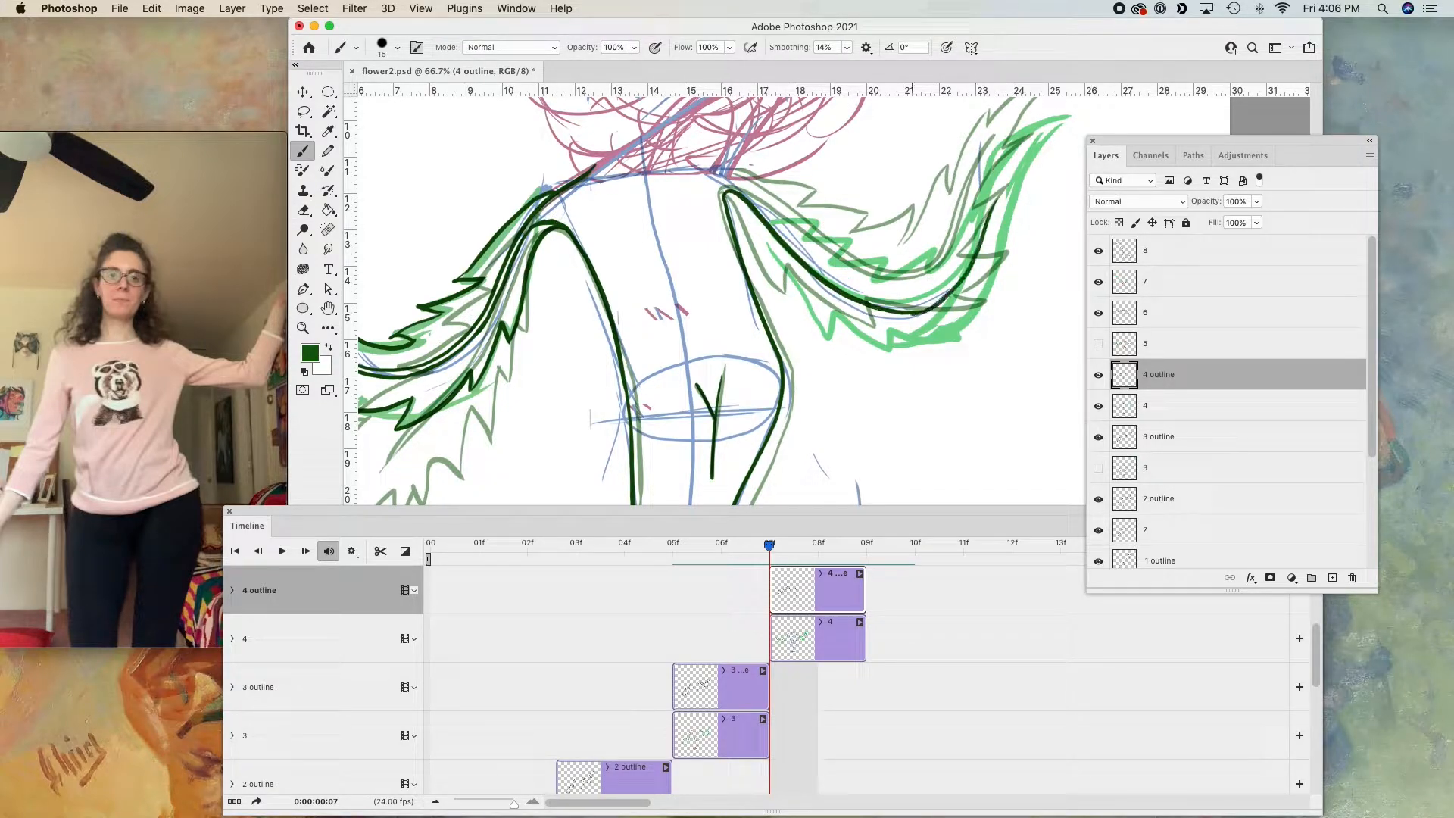
left_click_drag(937, 296, 998, 201)
key("super+z")
left_click_drag(728, 173, 806, 253)
key("super+z")
mouse_move(723, 170)
left_mouse_down()
mouse_move(812, 261)
mouse_move(921, 306)
left_mouse_up()
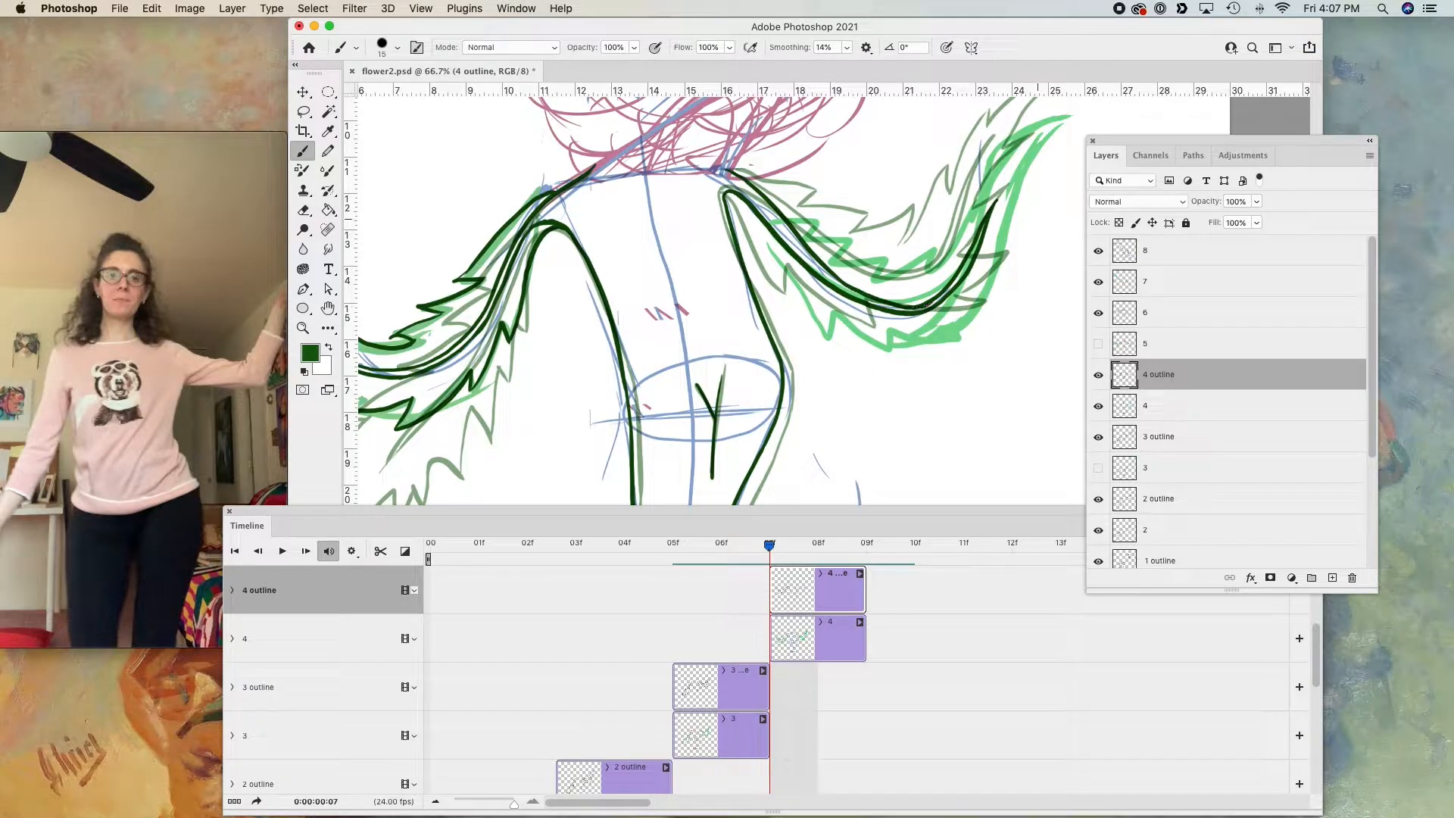
mouse_move(765, 195)
left_mouse_down()
mouse_move(943, 258)
mouse_move(1075, 120)
mouse_move(979, 301)
mouse_move(898, 355)
mouse_move(972, 324)
left_mouse_up()
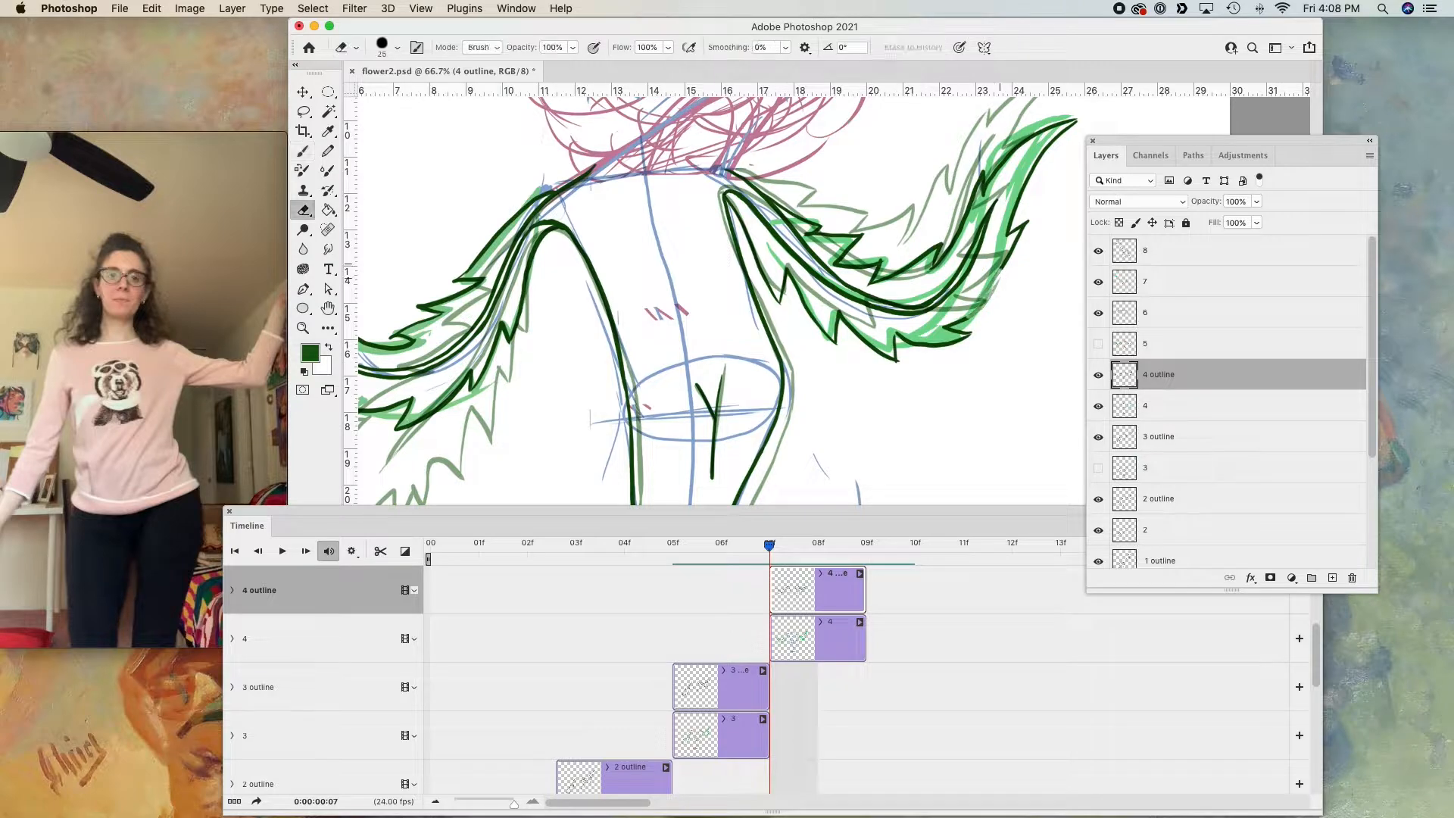
key("super+minus")
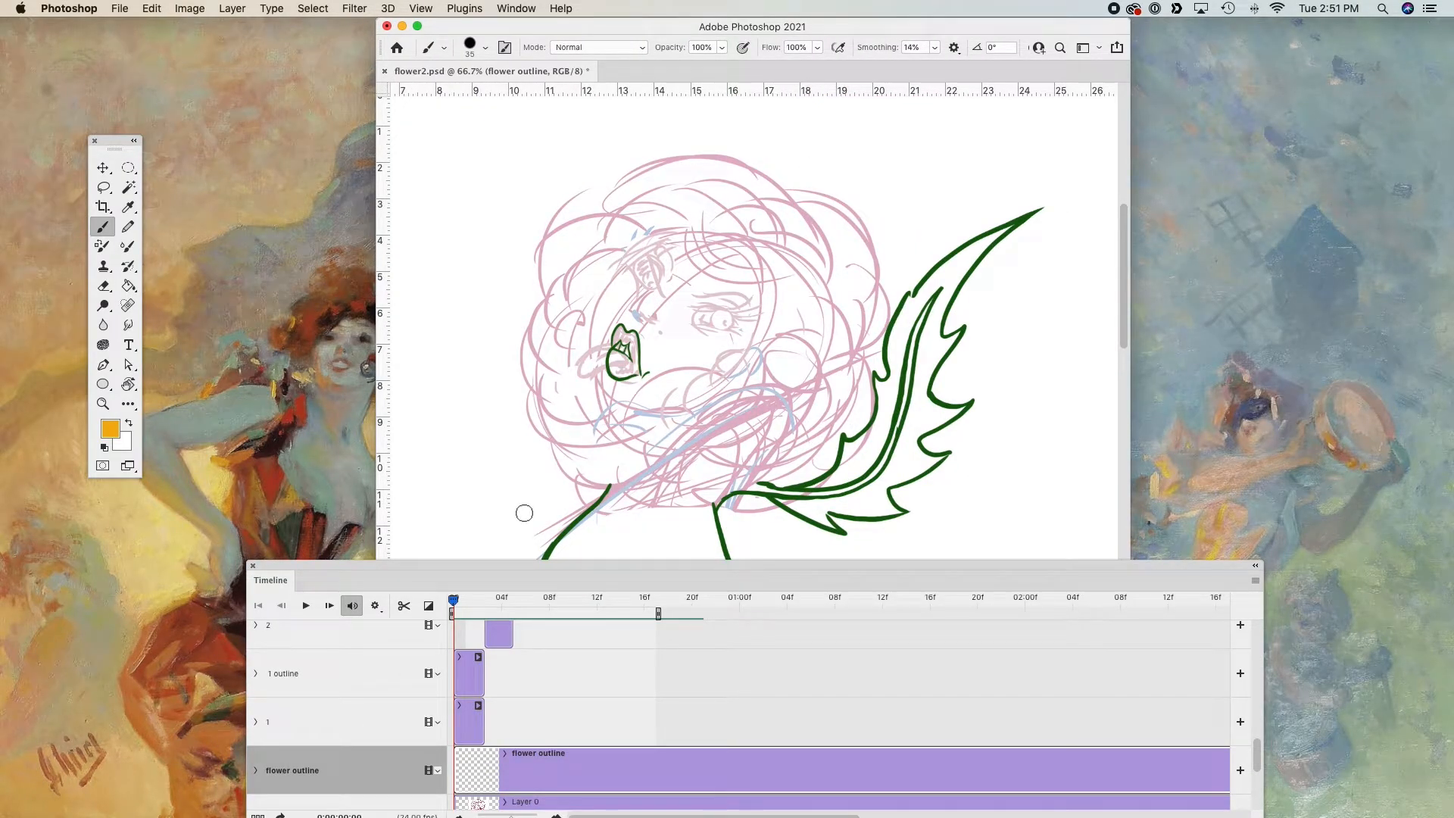
- Enlarge the flower head to 100% and reduce the brush to 15 px for drawing on the flower outline layer
left_click_drag(462, 591, 682, 503)
mouse_move(841, 500)
left_mouse_down()
mouse_move(770, 597)
mouse_move(831, 590)
mouse_move(774, 625)
left_mouse_up()
key("super+1")
key("bracketleft")
key("bracketleft")
key("bracketleft")
key("bracketleft")
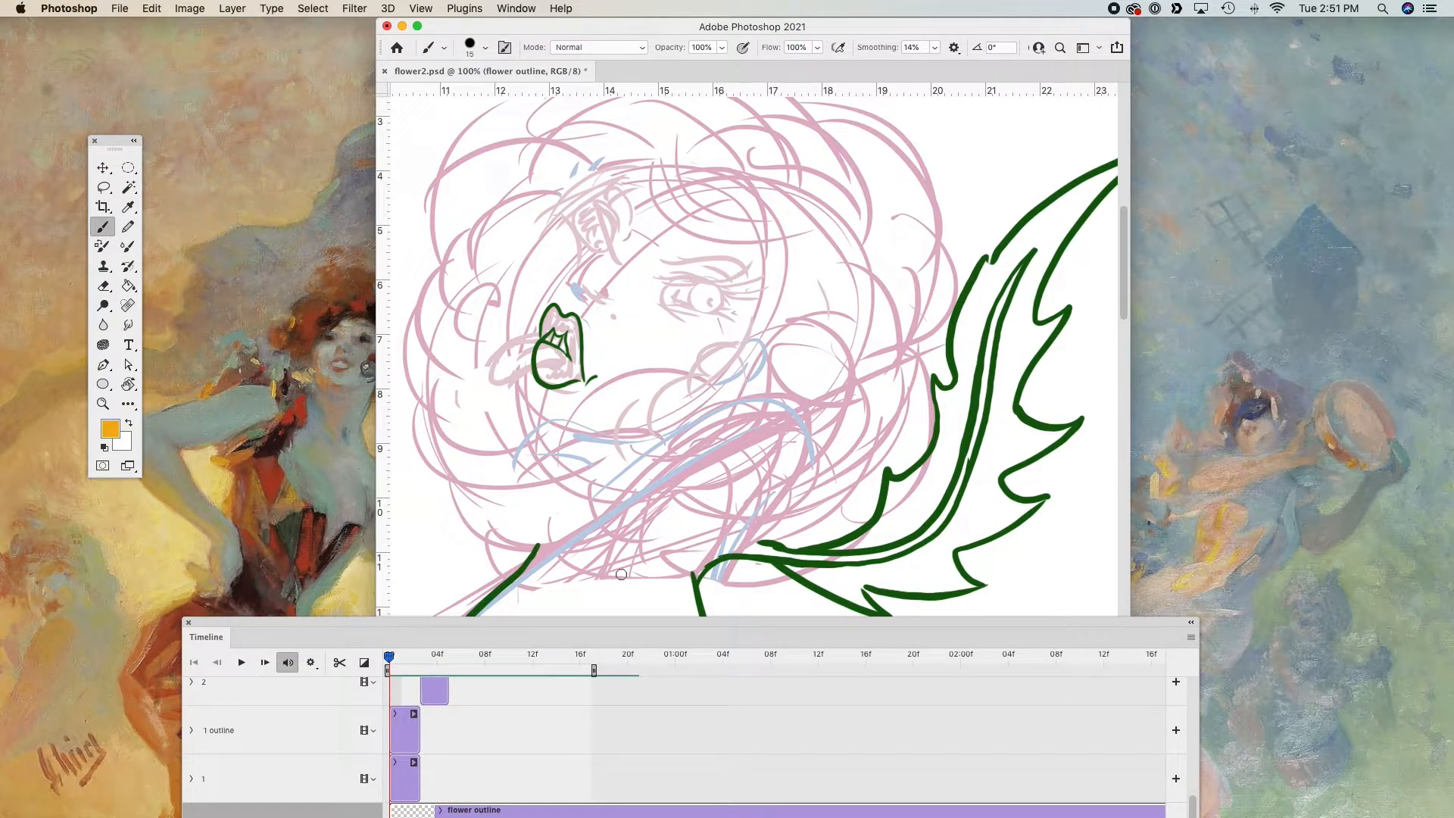
- Fade the pink sketch on Layer 0 and outline a large orange petal below the chin on the flower outline layer
mouse_move(562, 552)
left_mouse_down()
mouse_move(638, 581)
mouse_move(757, 431)
left_mouse_up()
key("super+z")
key("alt+bracketleft")
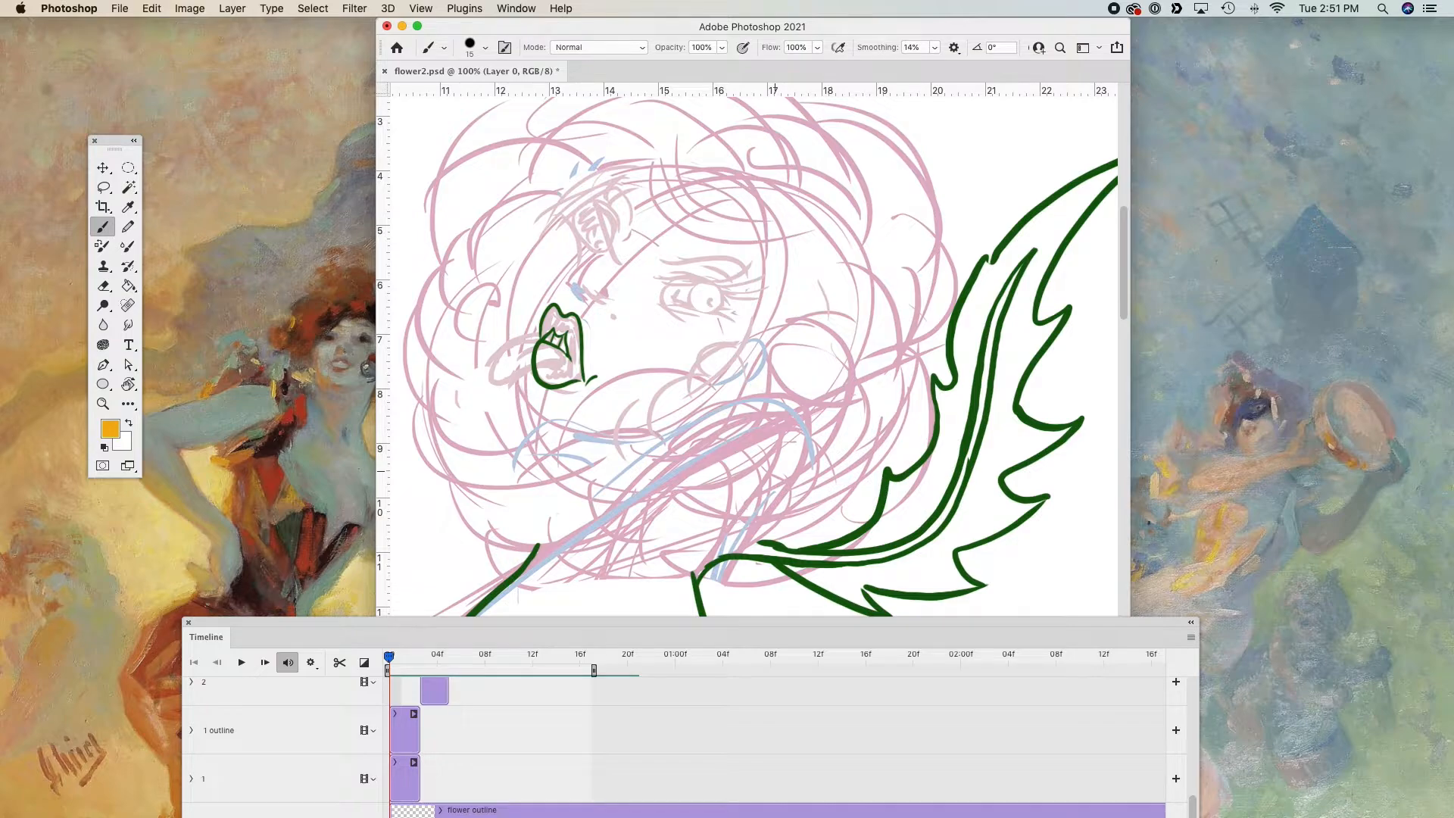
mouse_move(599, 562)
left_mouse_down()
mouse_move(738, 511)
mouse_move(749, 521)
left_mouse_up()
key("alt+bracketright")
mouse_move(582, 540)
left_mouse_down()
mouse_move(671, 562)
mouse_move(768, 477)
mouse_move(716, 433)
mouse_move(587, 526)
left_mouse_up()
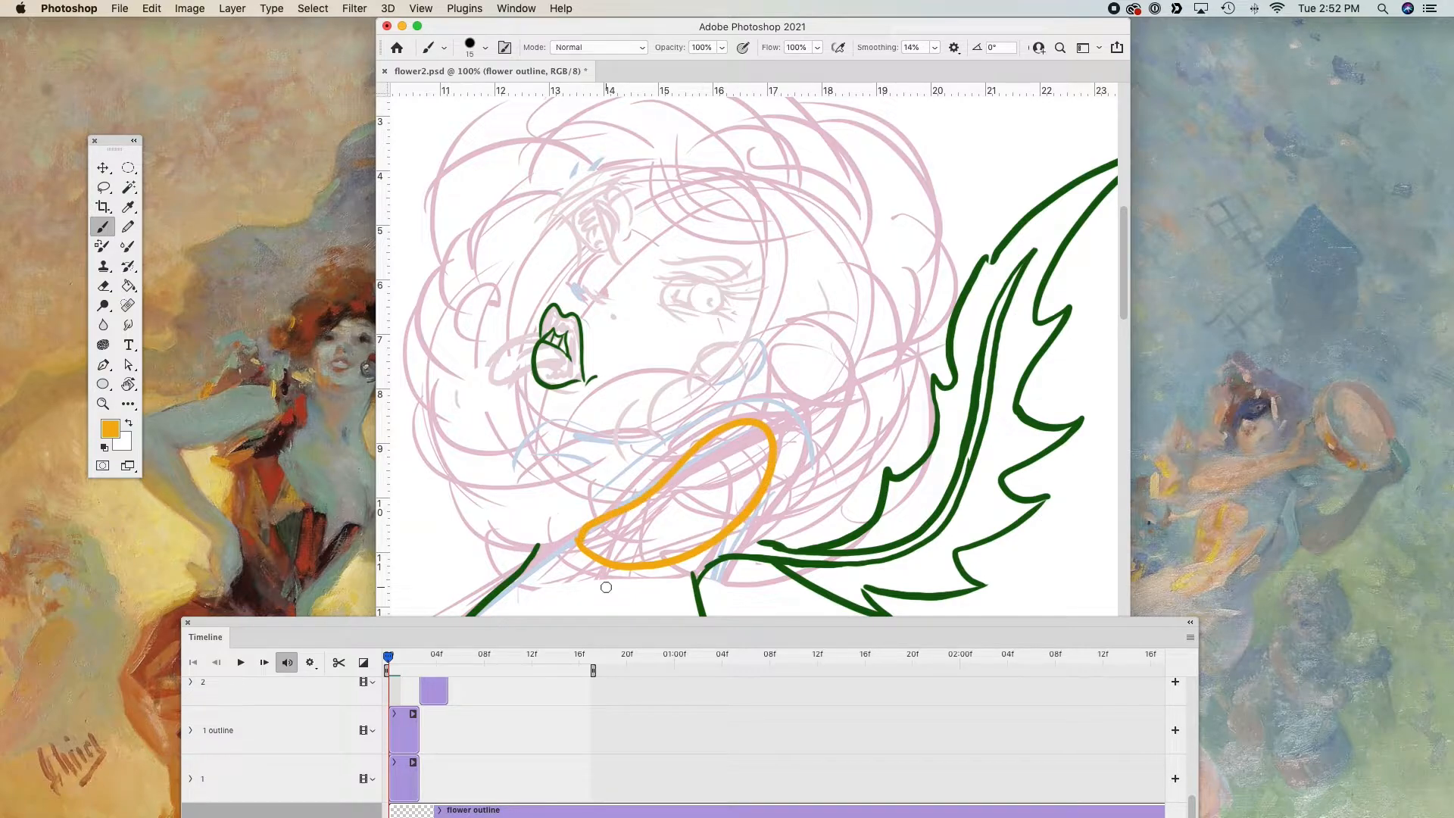
- Outline curling orange petals beside the first large petal, on its right side and up toward the cheek
mouse_move(738, 525)
left_mouse_down()
mouse_move(818, 457)
mouse_move(821, 334)
mouse_move(764, 357)
mouse_move(791, 382)
mouse_move(776, 438)
left_mouse_up()
mouse_move(737, 536)
left_mouse_down()
mouse_move(882, 455)
mouse_move(758, 519)
left_mouse_up()
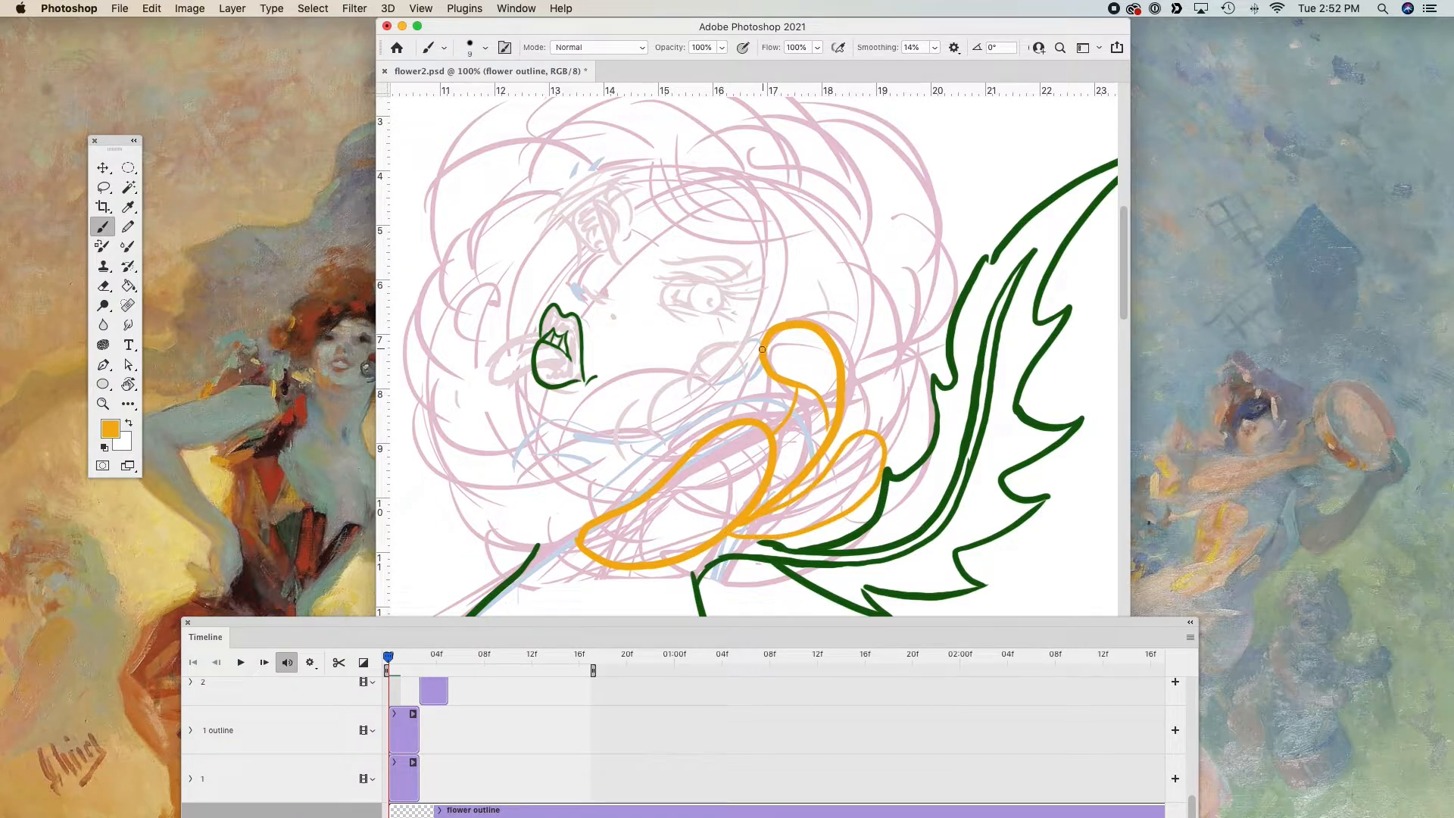
mouse_move(761, 350)
left_mouse_down()
mouse_move(695, 356)
mouse_move(671, 406)
mouse_move(747, 366)
left_mouse_up()
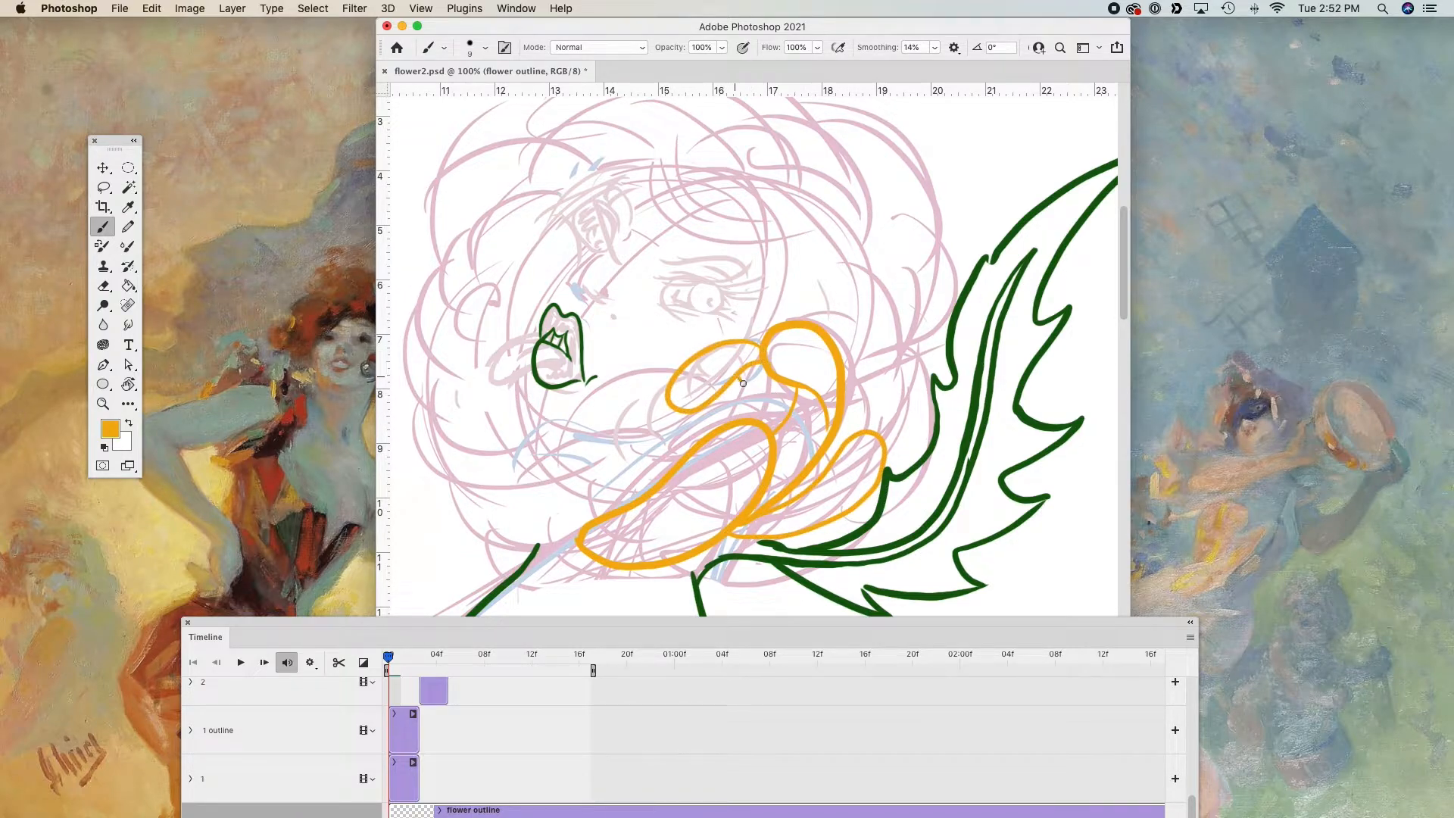
- Draw two large orange petals toward the flower's lower left and small curled petals beside the sketched eye
mouse_move(606, 514)
left_mouse_down()
mouse_move(651, 398)
mouse_move(568, 530)
left_mouse_up()
mouse_move(540, 413)
left_mouse_down()
mouse_move(464, 460)
mouse_move(474, 512)
mouse_move(554, 467)
mouse_move(603, 493)
mouse_move(592, 474)
mouse_move(540, 498)
mouse_move(532, 546)
left_mouse_up()
key("super+z")
mouse_move(612, 465)
left_mouse_down()
mouse_move(524, 498)
mouse_move(490, 550)
mouse_move(570, 532)
left_mouse_up()
key("super+z")
mouse_move(792, 315)
left_mouse_down()
mouse_move(771, 272)
mouse_move(755, 314)
left_mouse_up()
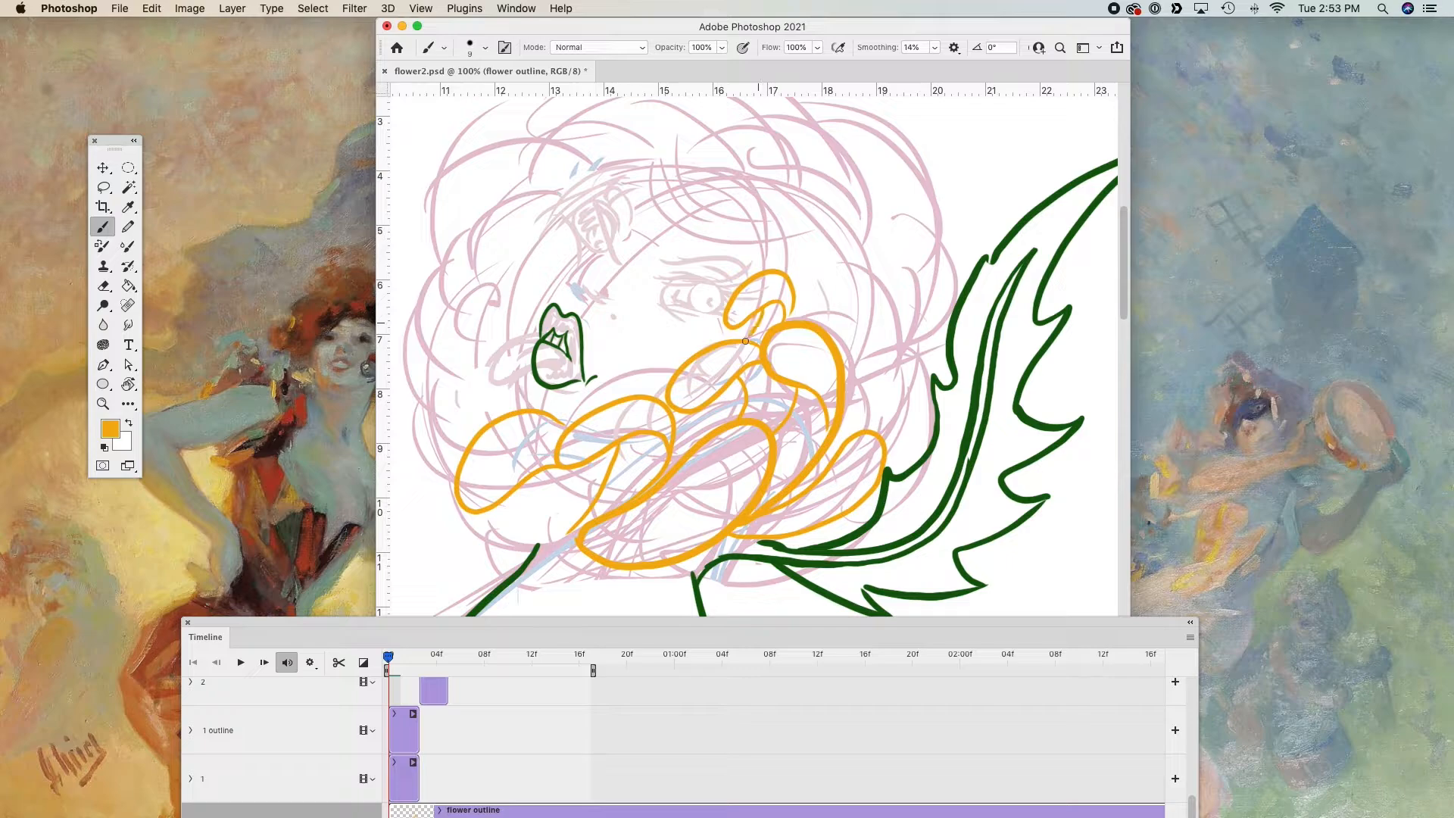
- Fill the gaps around the lower petals with smaller ones and add curled petals up the right of the face
left_click_drag(794, 437, 754, 484)
left_click_drag(714, 407, 726, 429)
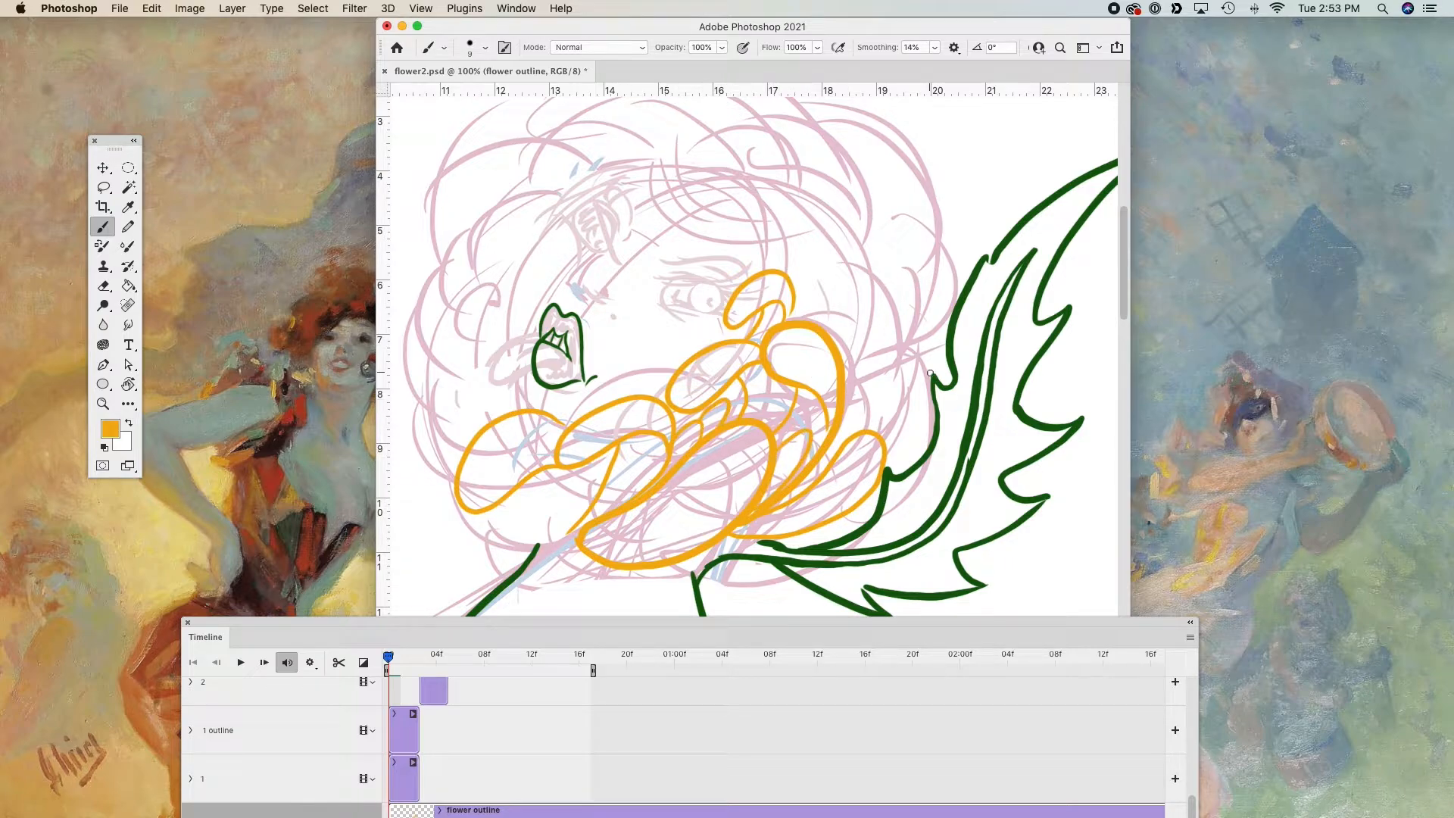
mouse_move(823, 313)
left_mouse_down()
mouse_move(827, 245)
mouse_move(782, 210)
mouse_move(753, 236)
mouse_move(818, 244)
left_mouse_up()
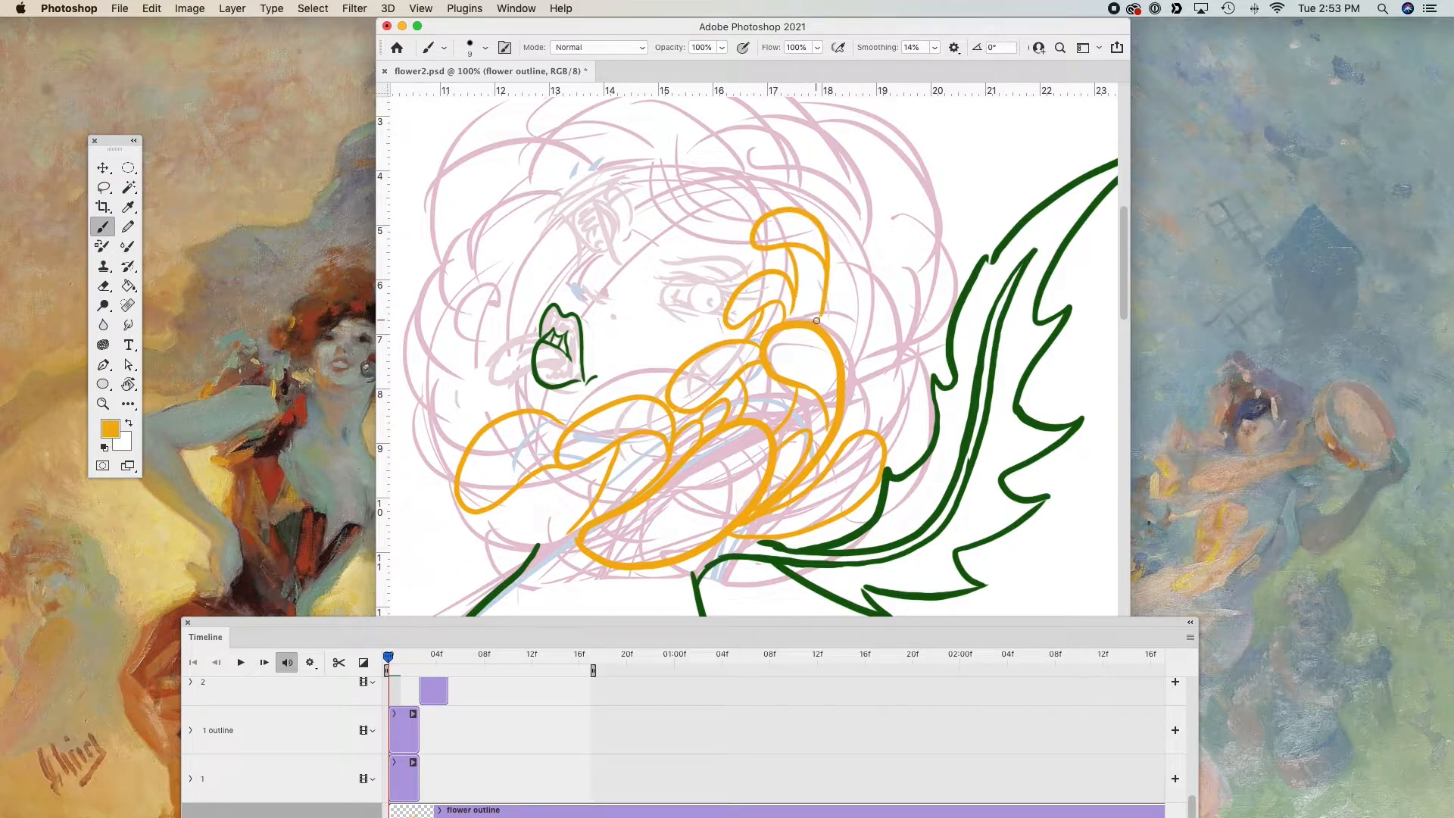
mouse_move(863, 431)
left_mouse_down()
mouse_move(869, 307)
mouse_move(842, 340)
mouse_move(885, 355)
mouse_move(851, 434)
left_mouse_up()
left_click_drag(864, 376, 848, 421)
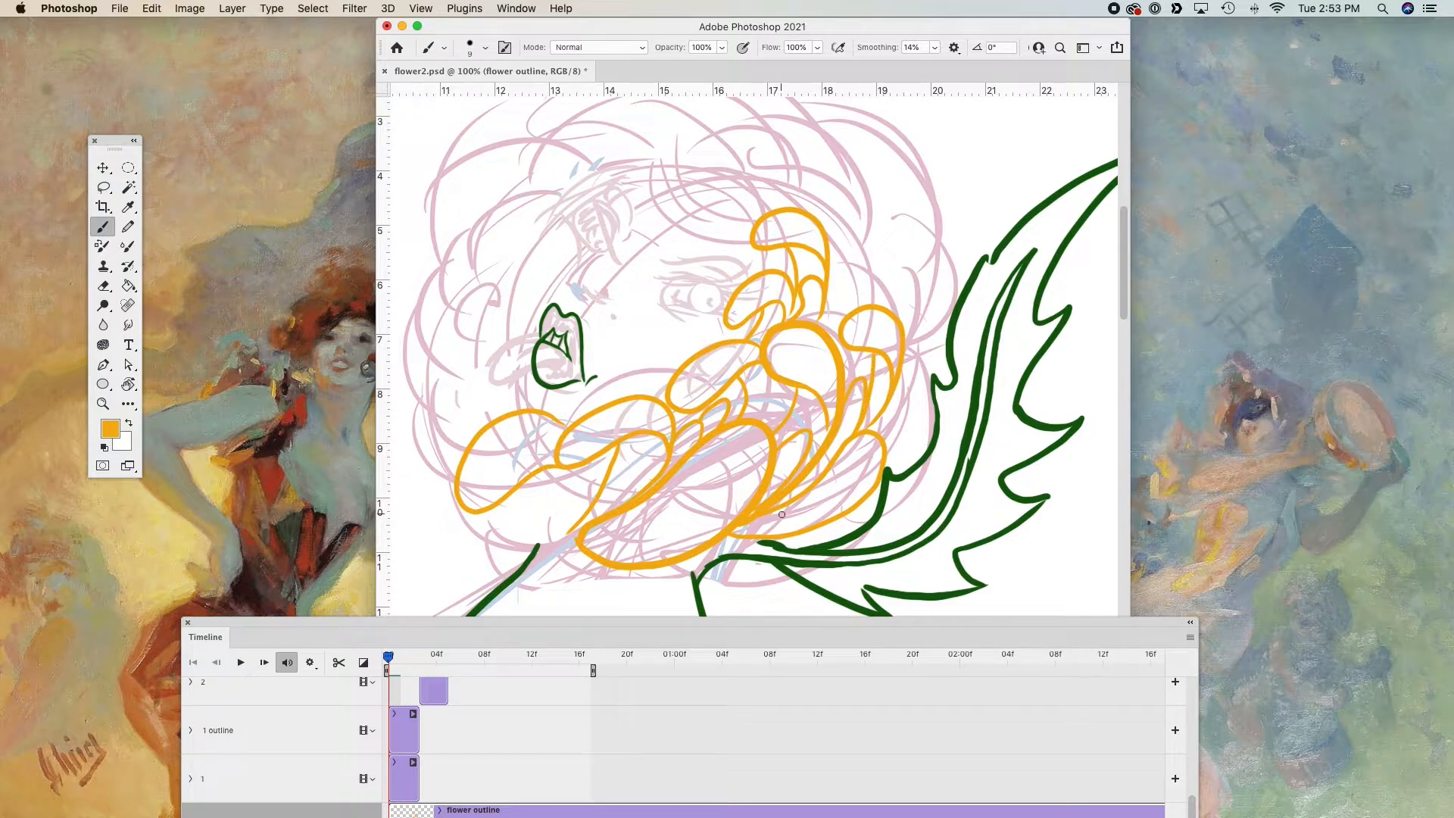
- Add orange petals along the flower's right edge, above the eye and to the right of the brow
mouse_move(855, 309)
left_mouse_down()
mouse_move(890, 240)
mouse_move(883, 304)
left_mouse_up()
key("super+z")
mouse_move(877, 429)
left_mouse_down()
mouse_move(910, 410)
mouse_move(887, 459)
left_mouse_up()
scroll(924, 243, "up", 5)
scroll(925, 243, "left", 3)
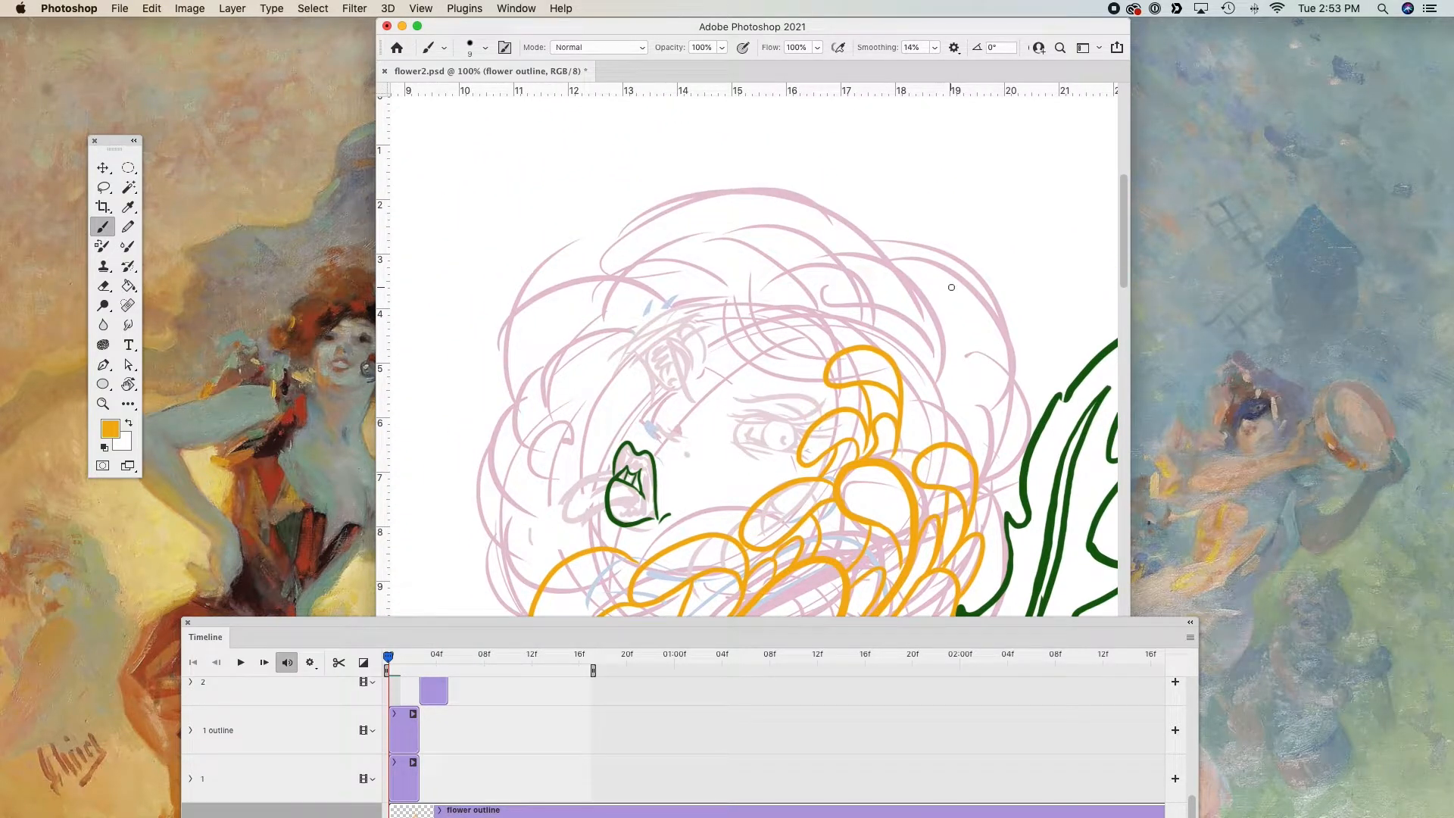
scroll(951, 287, "down", 2)
mouse_move(867, 297)
left_mouse_down()
mouse_move(840, 251)
mouse_move(773, 314)
mouse_move(863, 277)
left_mouse_up()
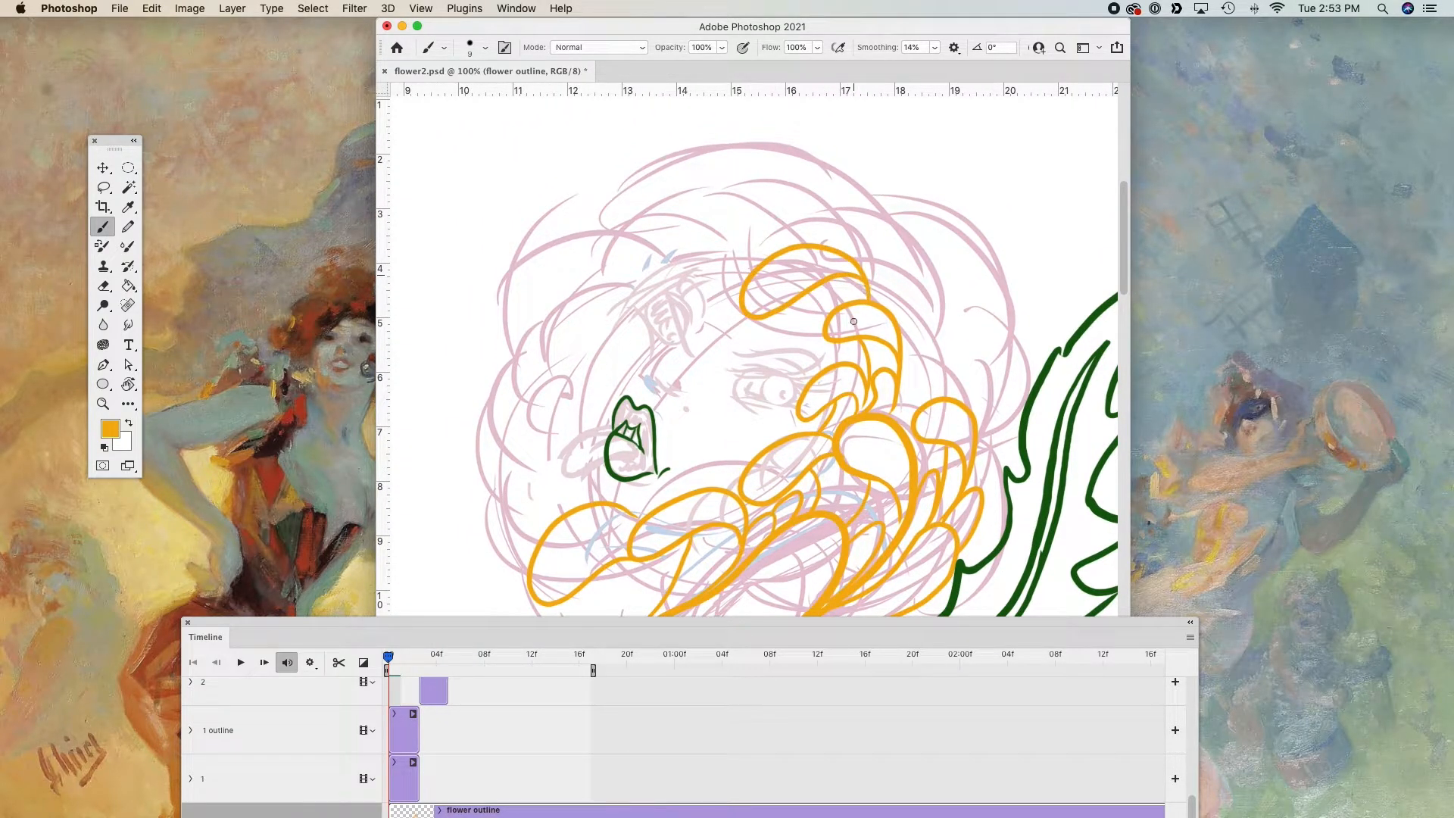
mouse_move(904, 422)
left_mouse_down()
mouse_move(950, 288)
mouse_move(917, 325)
mouse_move(936, 333)
mouse_move(927, 360)
mouse_move(885, 402)
left_mouse_up()
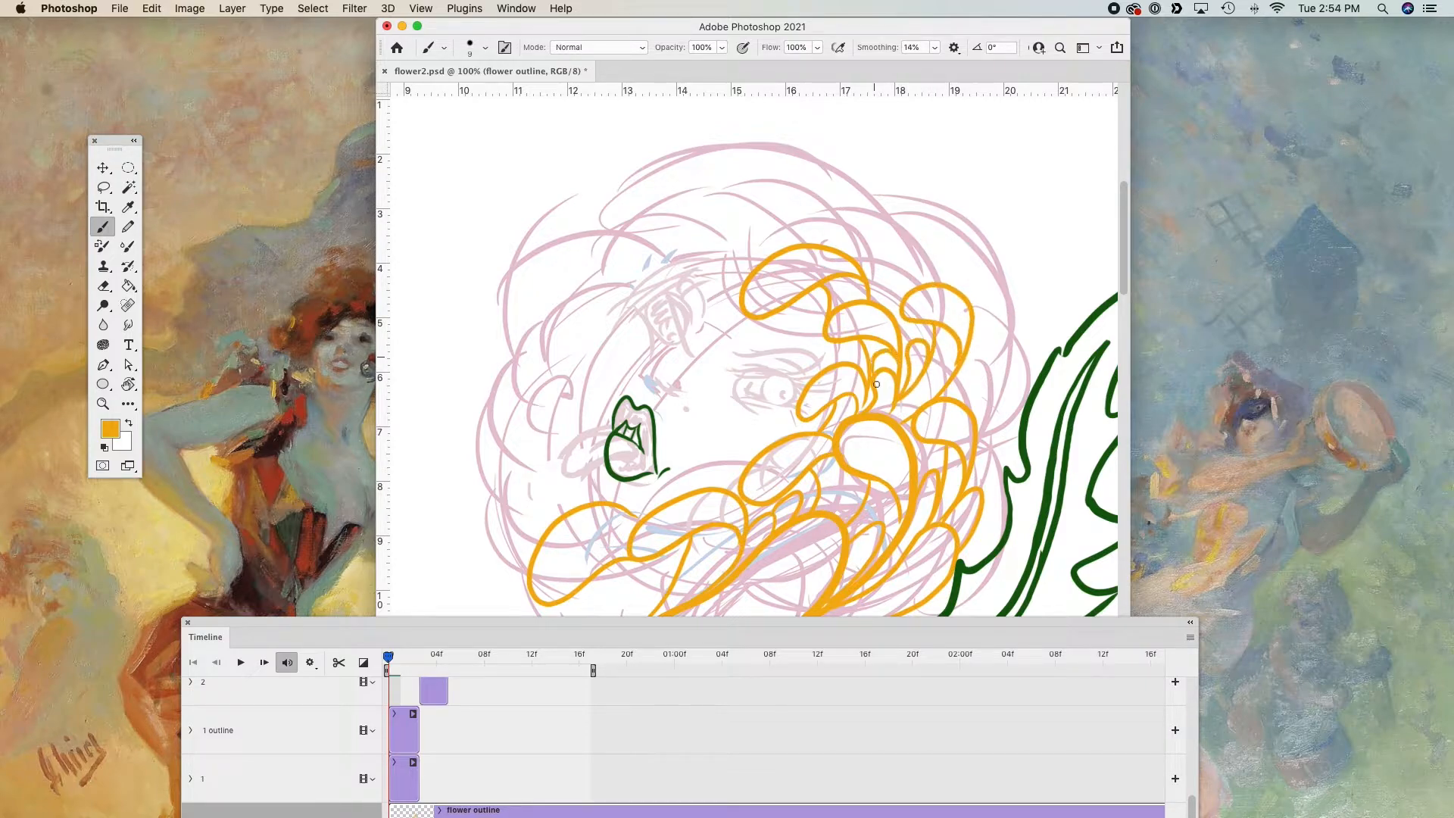
- Draw small petals between the lower-left ones and a large petal above the forehead
left_click_drag(948, 519, 970, 380)
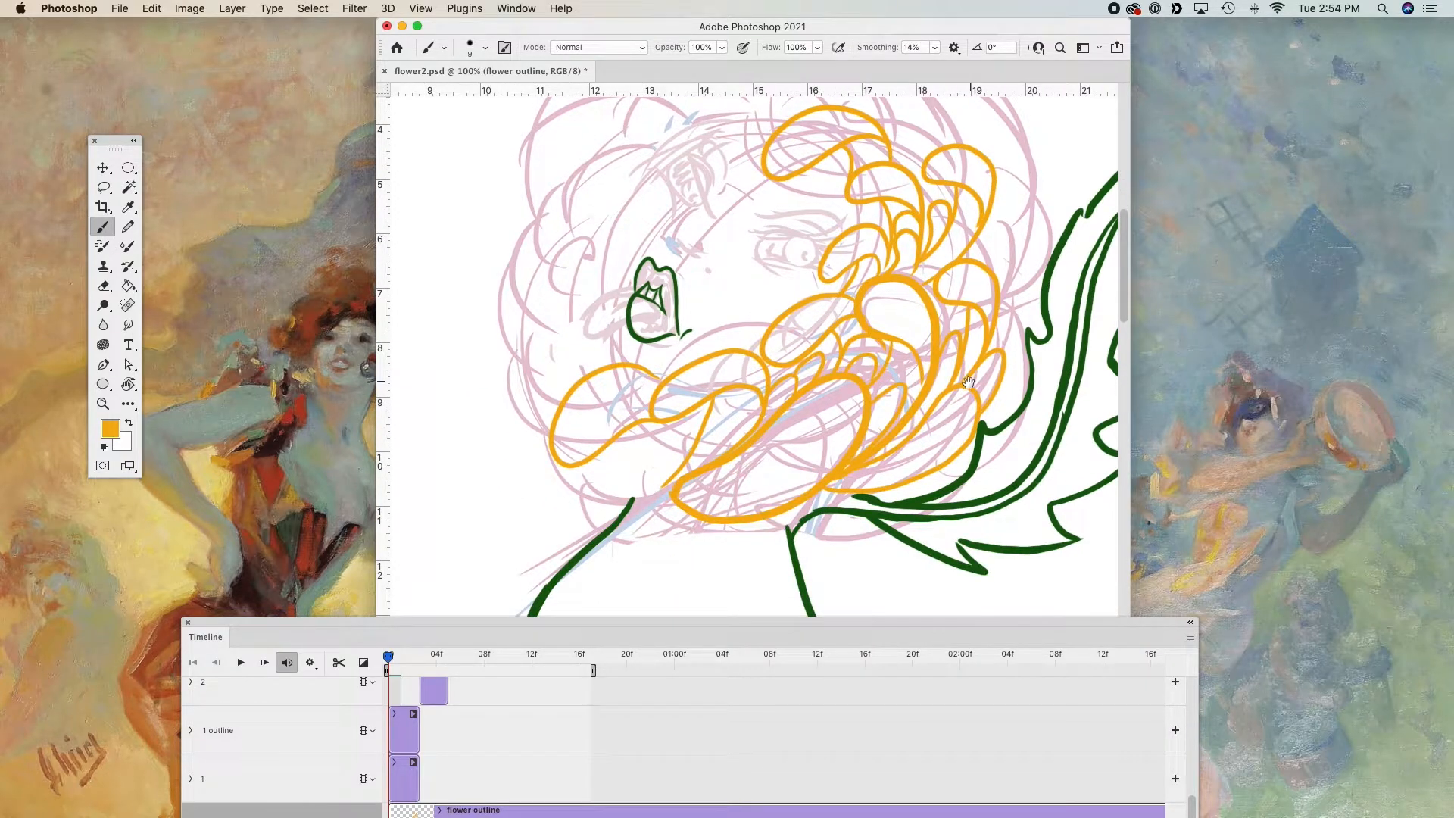
left_click_drag(688, 455, 728, 453)
scroll(899, 403, "up", 3)
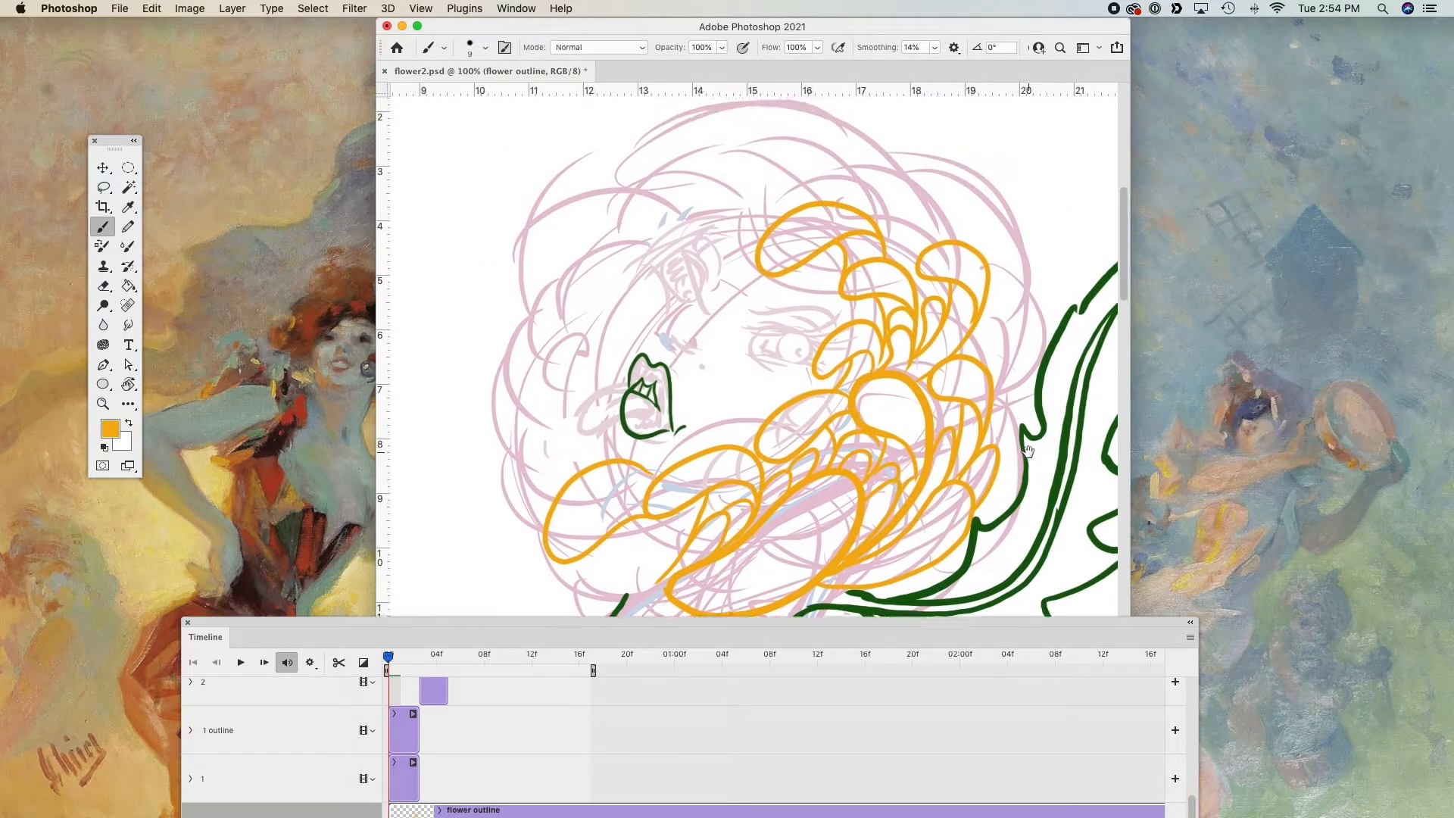
mouse_move(852, 201)
left_mouse_down()
mouse_move(746, 148)
mouse_move(725, 219)
left_mouse_up()
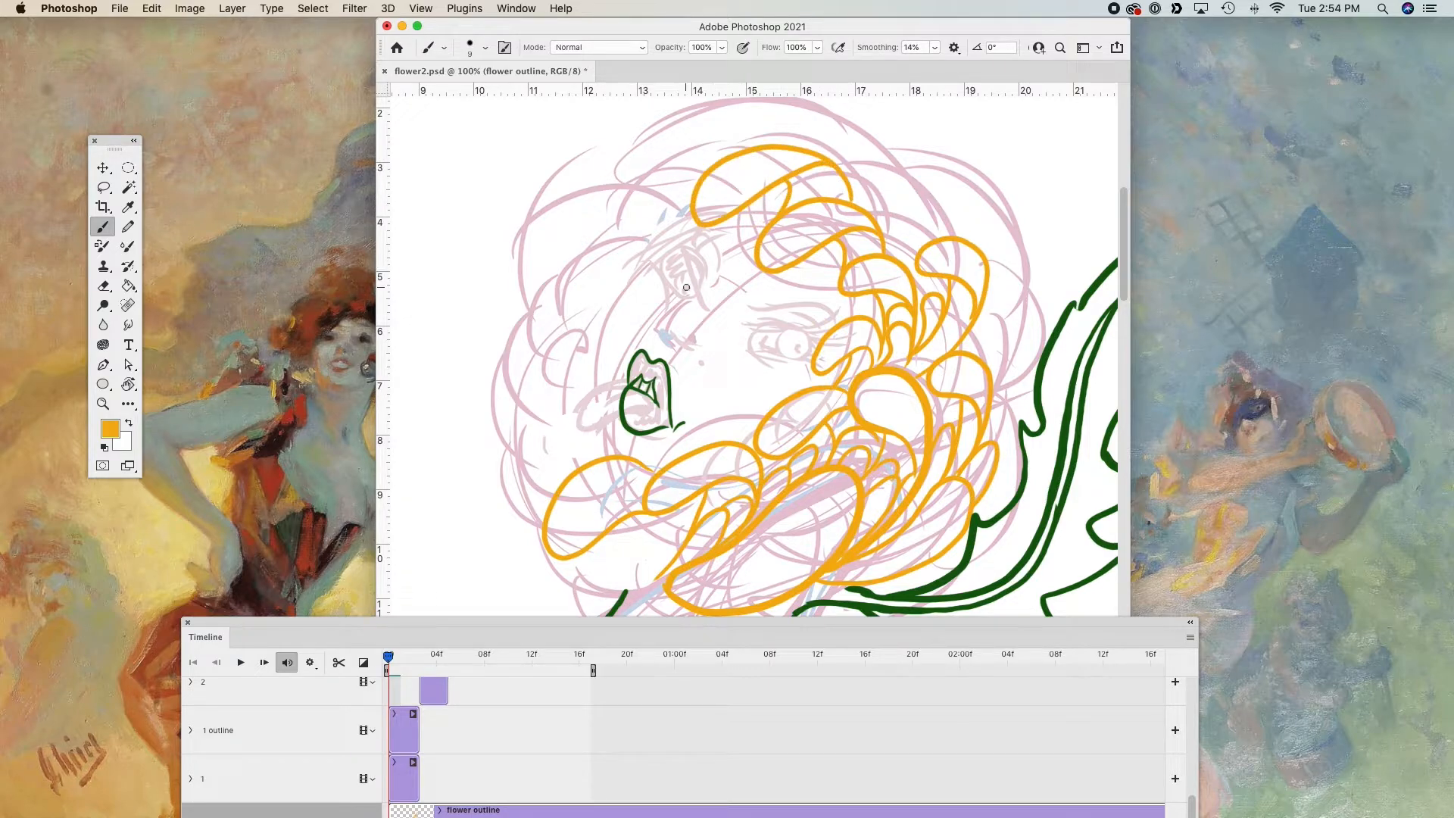
- Outline tall curled petals at the flower's upper right and fill the spaces beneath them with smaller petals
left_click_drag(841, 261, 814, 278)
left_click_drag(908, 265, 895, 194)
key("super+z")
key("super+z")
mouse_move(910, 265)
left_mouse_down()
mouse_move(935, 185)
mouse_move(930, 234)
left_mouse_up()
mouse_move(905, 162)
left_mouse_down()
mouse_move(870, 199)
mouse_move(930, 185)
left_mouse_up()
mouse_move(986, 351)
left_mouse_down()
mouse_move(1009, 172)
mouse_move(990, 271)
mouse_move(940, 160)
mouse_move(976, 247)
left_mouse_up()
mouse_move(968, 172)
left_mouse_down()
mouse_move(965, 215)
mouse_move(916, 290)
left_mouse_up()
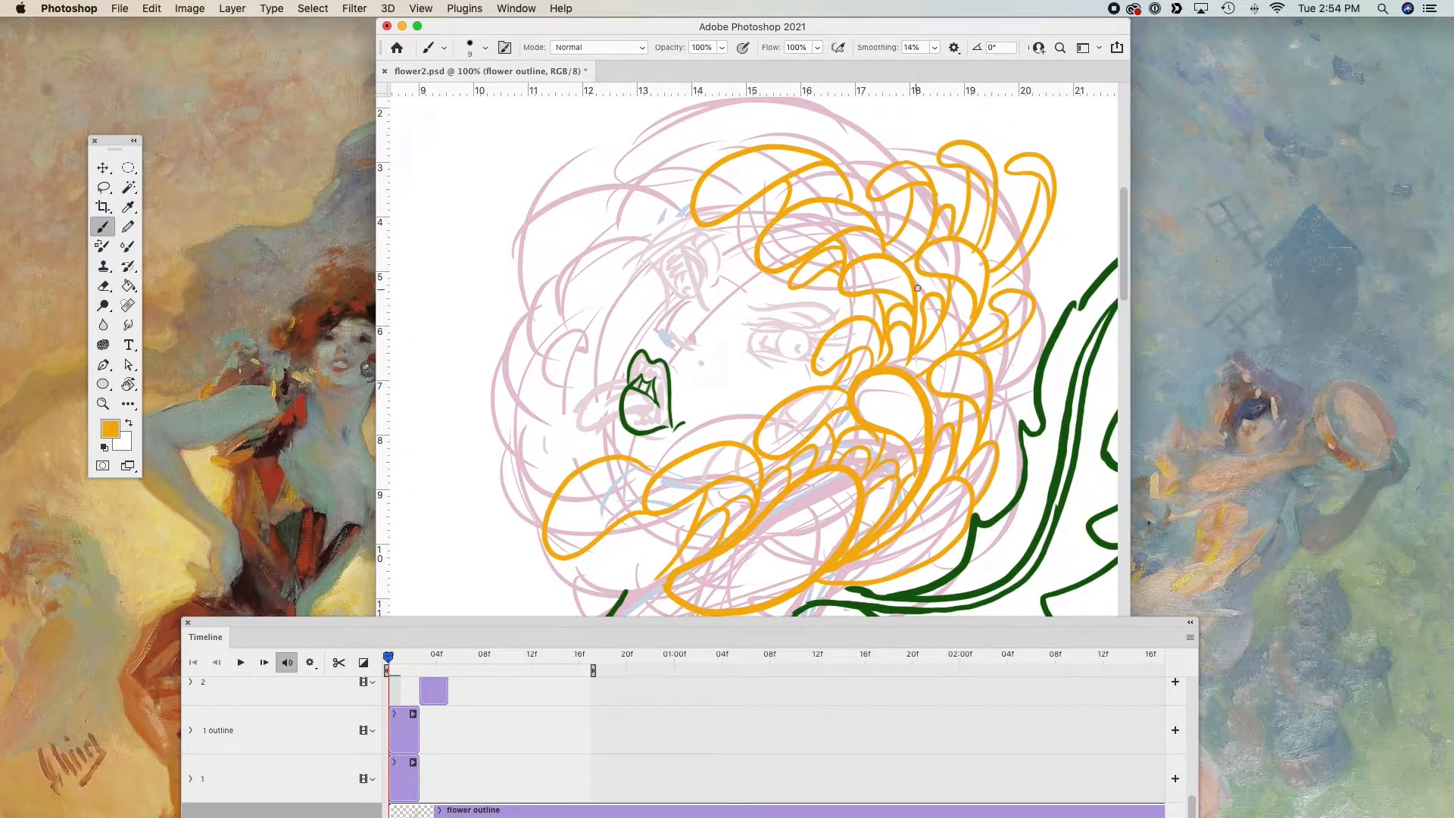
- Erase the large petal at the bottom centre and redraw that area as smaller overlapping orange petals
key("super+minus")
key("e")
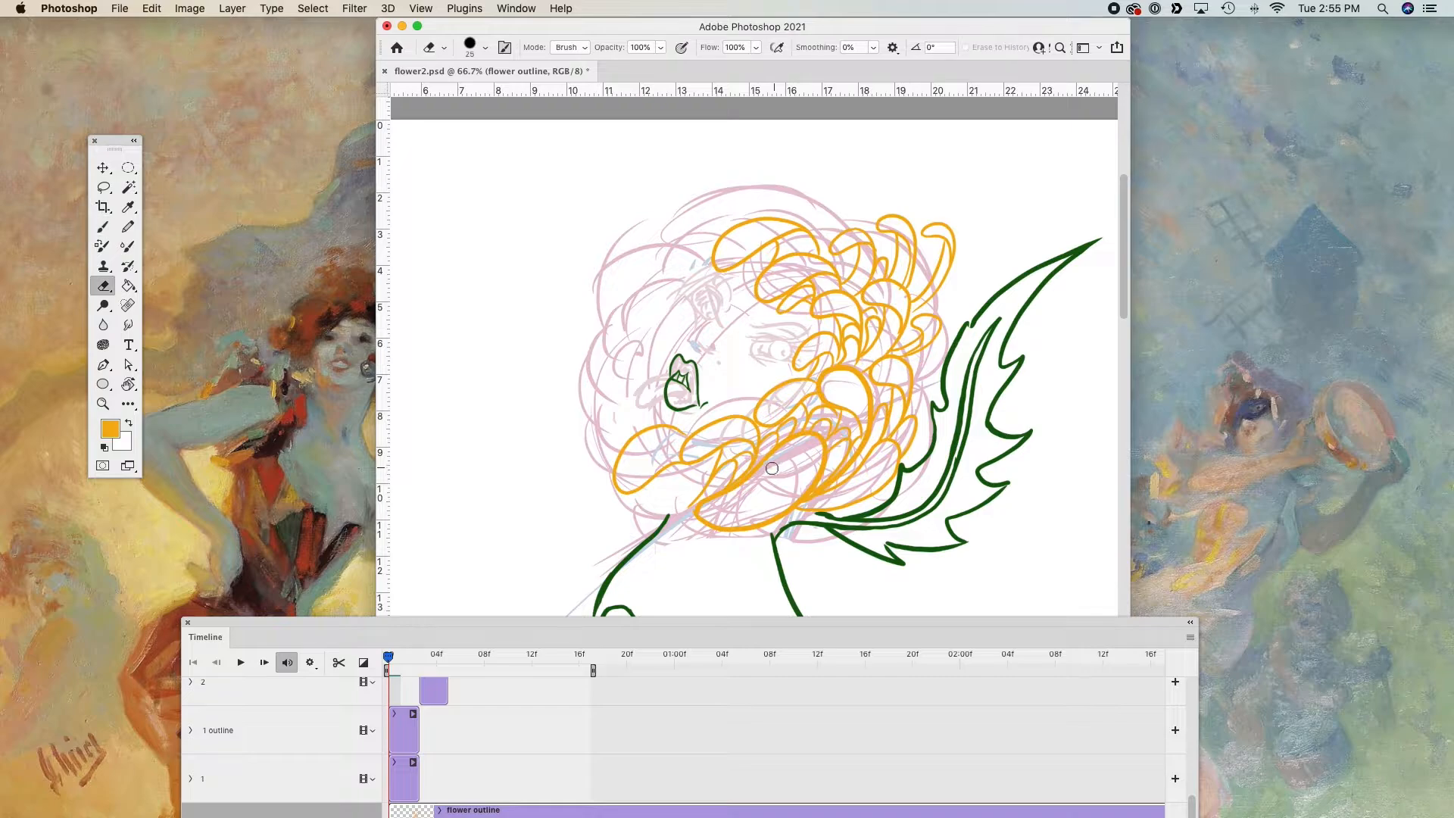
mouse_move(778, 448)
left_mouse_down()
mouse_move(809, 481)
mouse_move(820, 469)
left_mouse_up()
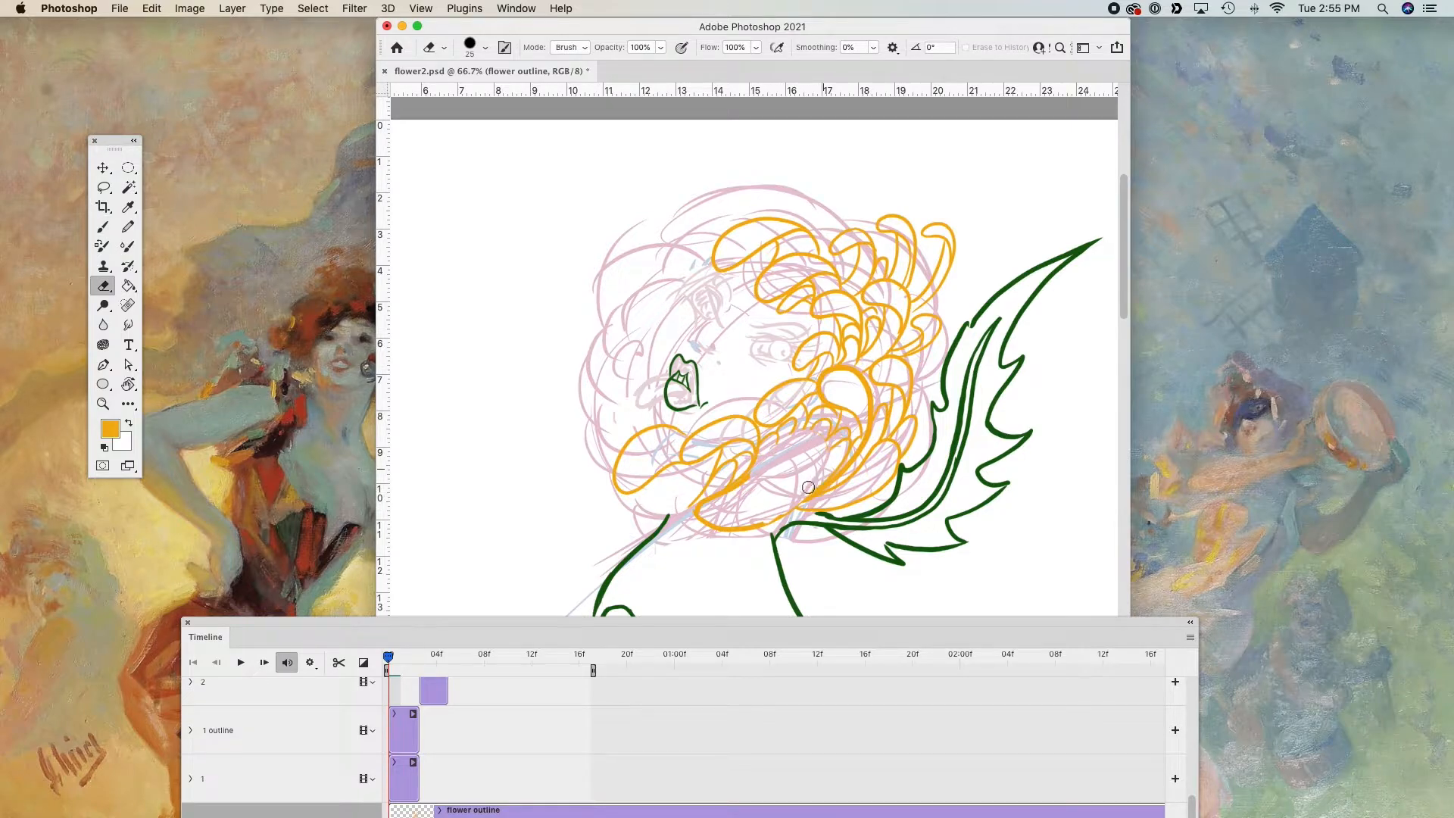
key("b")
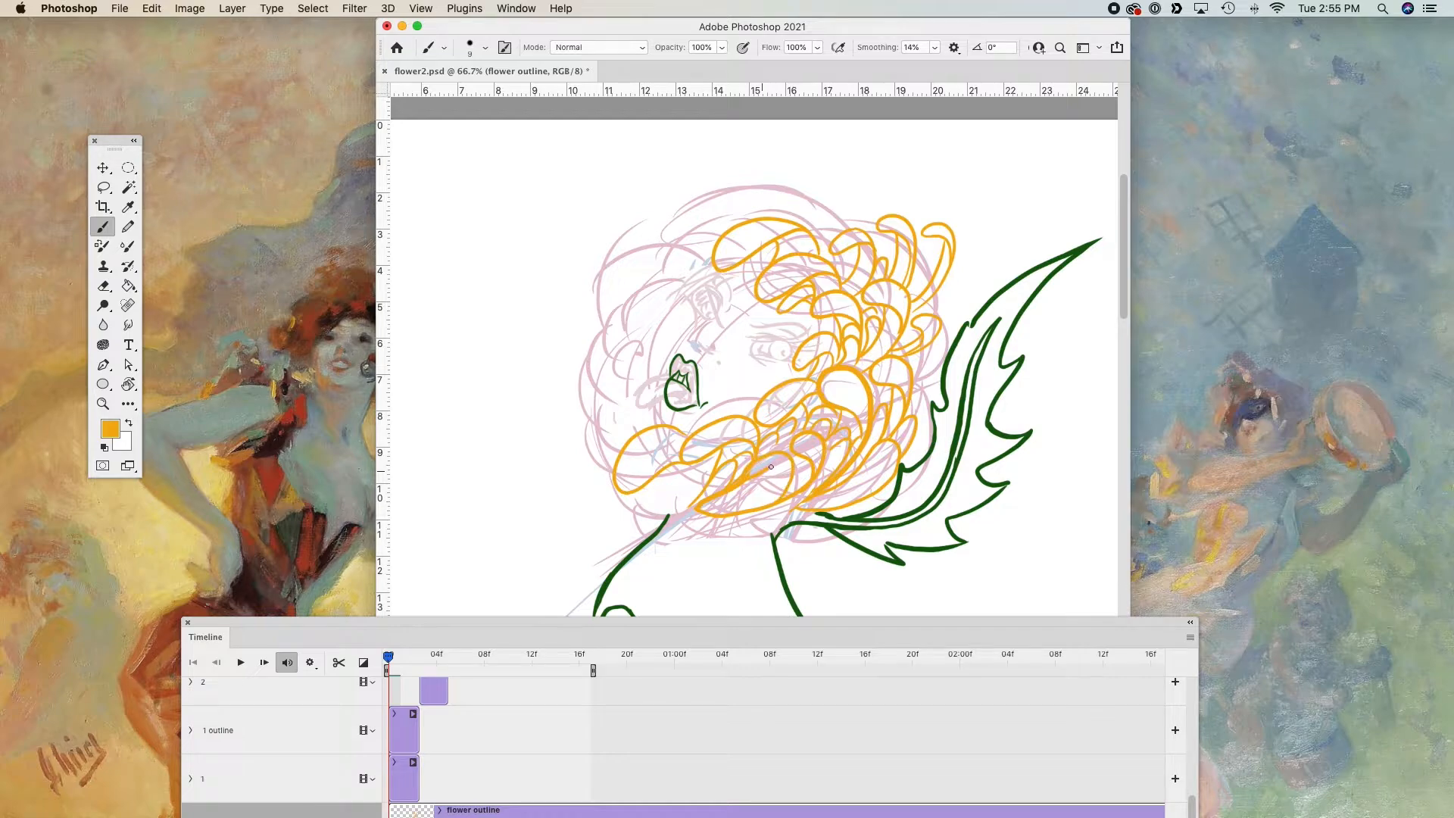
- Add small overlapping petals at the flower's lower left beside the neck, erasing stray lines
mouse_move(726, 513)
left_mouse_down()
mouse_move(736, 499)
mouse_move(715, 513)
mouse_move(675, 490)
left_mouse_up()
key("e")
key("b")
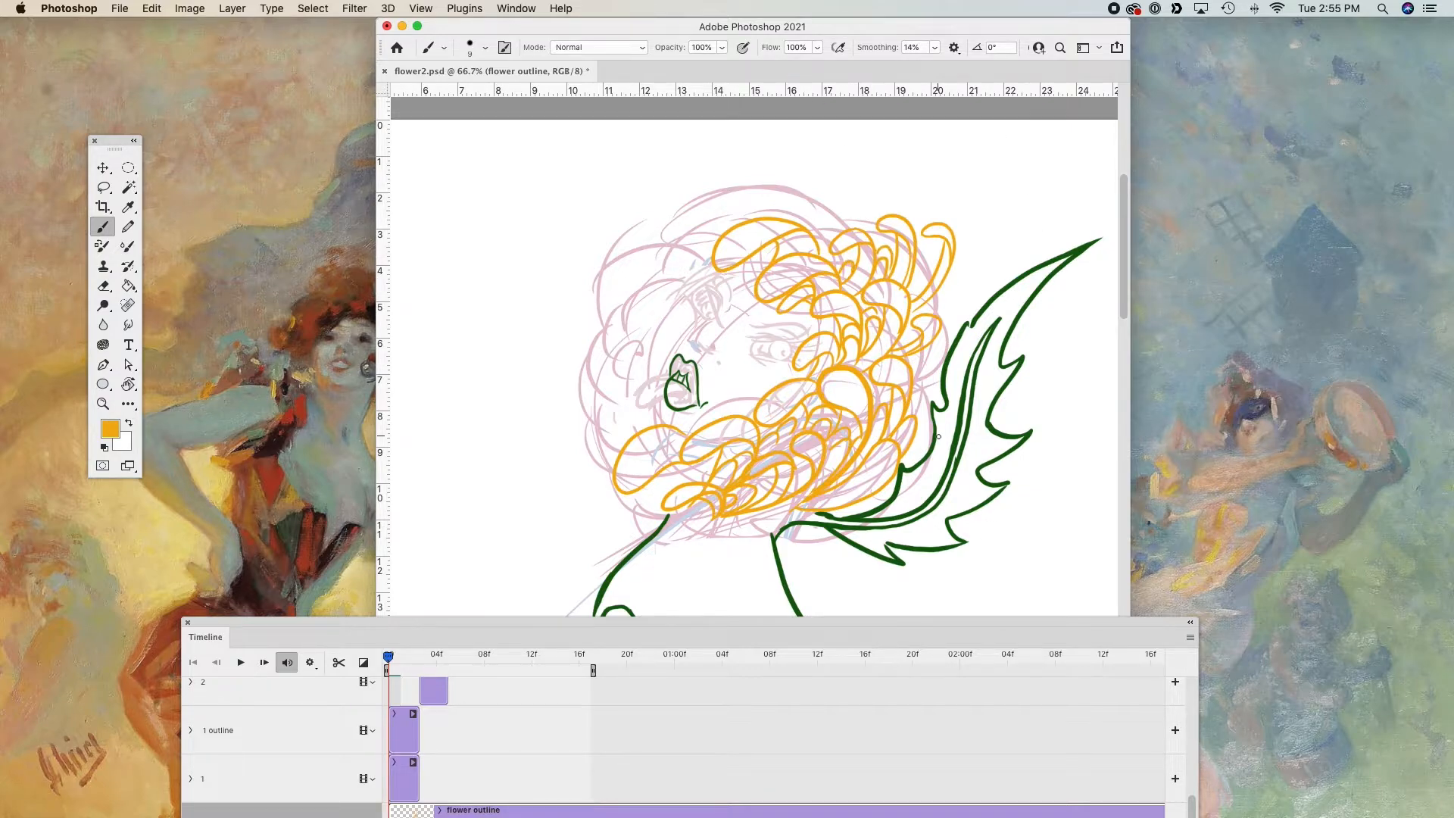
- Add small orange petals along the flower's bottom and lower right, next to the leaf arm
key("super+equal")
left_click_drag(1034, 442, 922, 290)
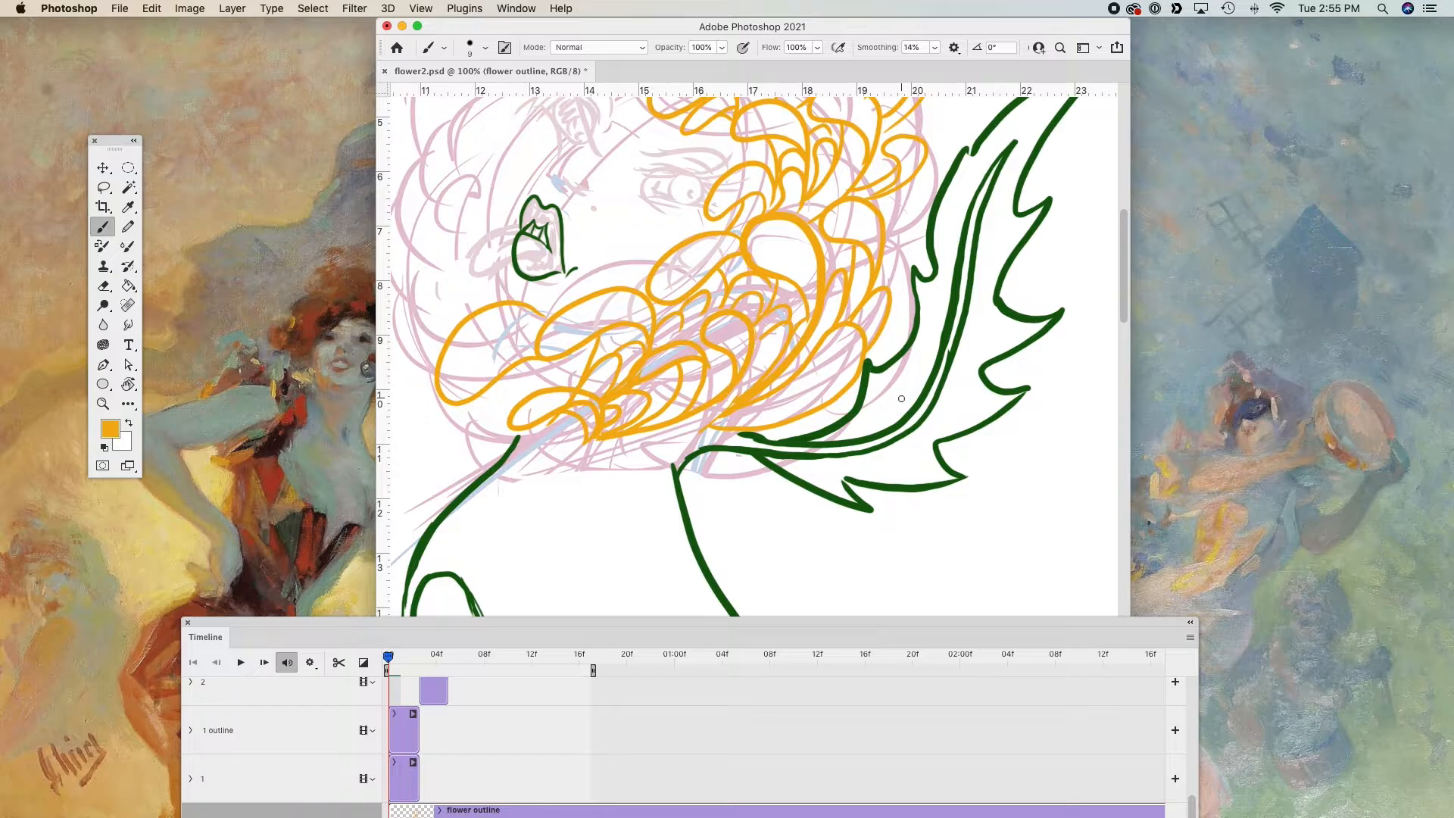
left_click_drag(805, 381, 728, 423)
mouse_move(877, 290)
left_mouse_down()
mouse_move(839, 400)
mouse_move(841, 374)
left_mouse_up()
left_click_drag(874, 338, 843, 375)
- Fill the gaps between the petals on the right of the face with small nested petal strokes
left_click_drag(917, 219, 1016, 299)
mouse_move(836, 226)
left_mouse_down()
mouse_move(837, 168)
mouse_move(797, 262)
left_mouse_up()
left_click_drag(814, 174, 796, 243)
key("super+z")
left_click_drag(814, 175, 798, 247)
left_click_drag(857, 204, 875, 229)
left_click_drag(856, 201, 869, 227)
left_click_drag(855, 244, 823, 282)
left_click_drag(848, 257, 823, 278)
left_click_drag(839, 257, 816, 269)
- Add small curled petals along the flower's outer right edge and in the remaining gaps beside the face
left_click_drag(914, 399, 944, 386)
left_click_drag(989, 318, 977, 351)
left_click_drag(920, 394, 941, 379)
left_click_drag(848, 341, 892, 316)
left_click_drag(741, 243, 755, 267)
left_click_drag(683, 220, 680, 256)
- Outline layered curling petals across the top of the flower above the forehead
mouse_move(766, 181)
left_mouse_down()
mouse_move(679, 176)
mouse_move(741, 152)
left_mouse_up()
key("super+z")
mouse_move(682, 177)
left_mouse_down()
mouse_move(713, 165)
mouse_move(737, 184)
left_mouse_up()
left_click_drag(819, 149, 828, 205)
left_click_drag(929, 183, 943, 248)
left_click_drag(808, 186, 798, 191)
left_click_drag(823, 219, 853, 280)
left_click_drag(871, 188, 858, 187)
left_click_drag(858, 211, 859, 267)
left_click_drag(918, 229, 884, 178)
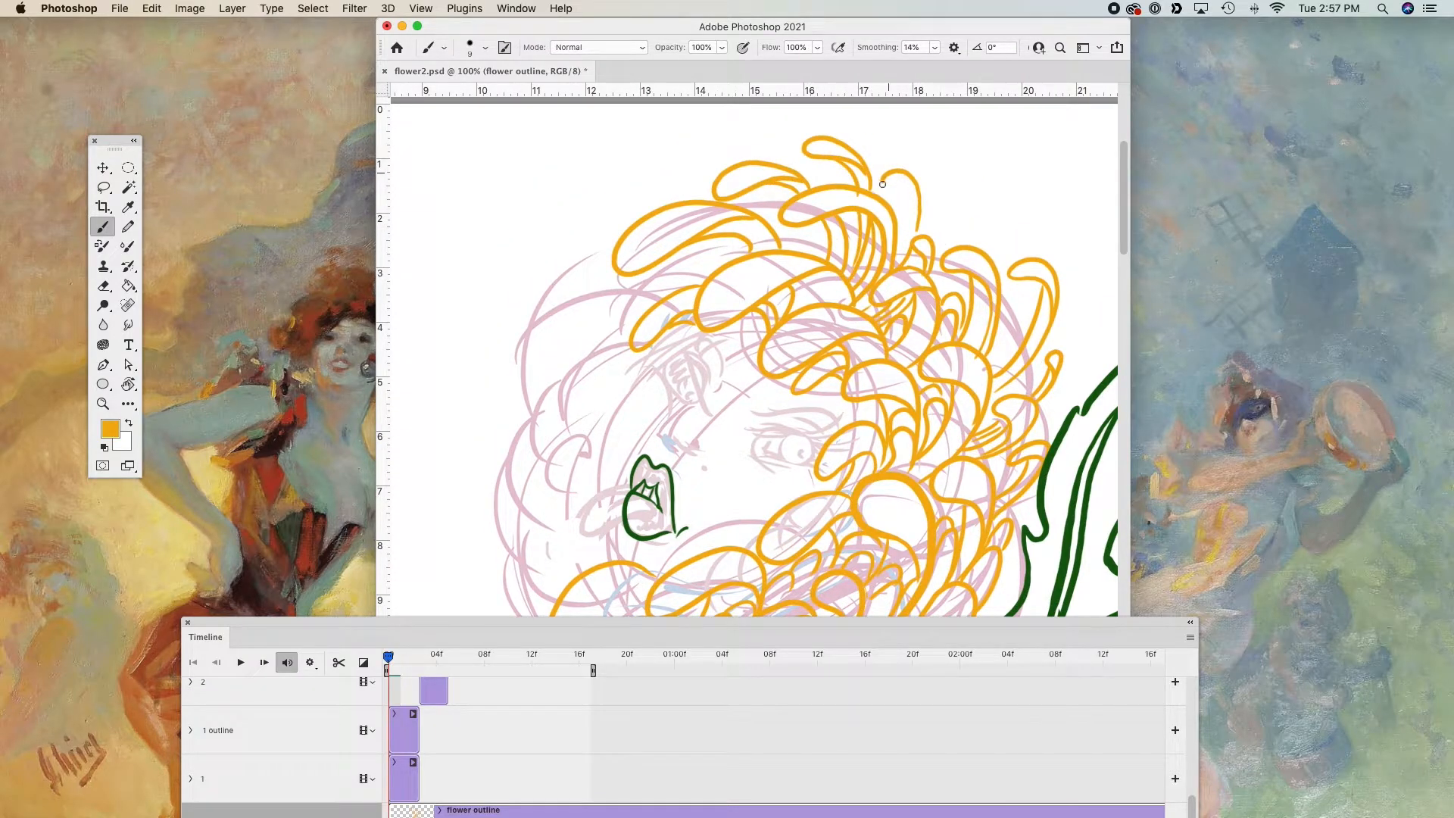
- Extend the orange petals around the flower's upper left, above the forehead
key("super+minus")
left_click_drag(664, 303, 728, 307)
mouse_move(666, 278)
left_mouse_down()
mouse_move(601, 310)
mouse_move(664, 294)
left_mouse_up()
left_click_drag(633, 306, 661, 293)
key("super+z")
- Draw a curved orange line along the left contour of the face, from the forehead down to the chin
left_click_drag(693, 363, 658, 489)
key("super+z")
key("super+z")
left_click_drag(690, 352, 661, 489)
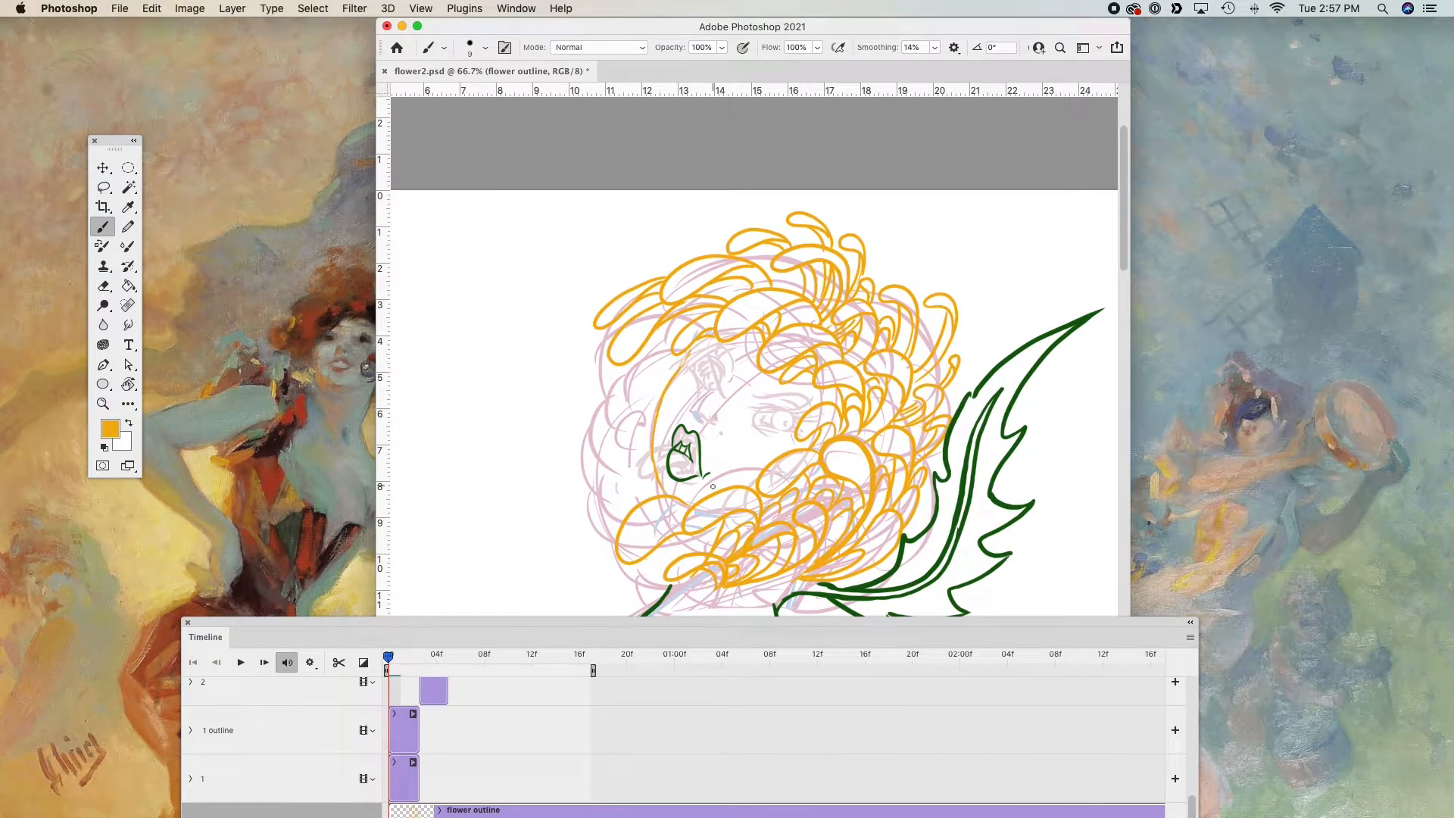
- Fill the flower's upper left with long layered petals reaching down to the face contour
scroll(712, 487, "down", 4)
key("super+equal")
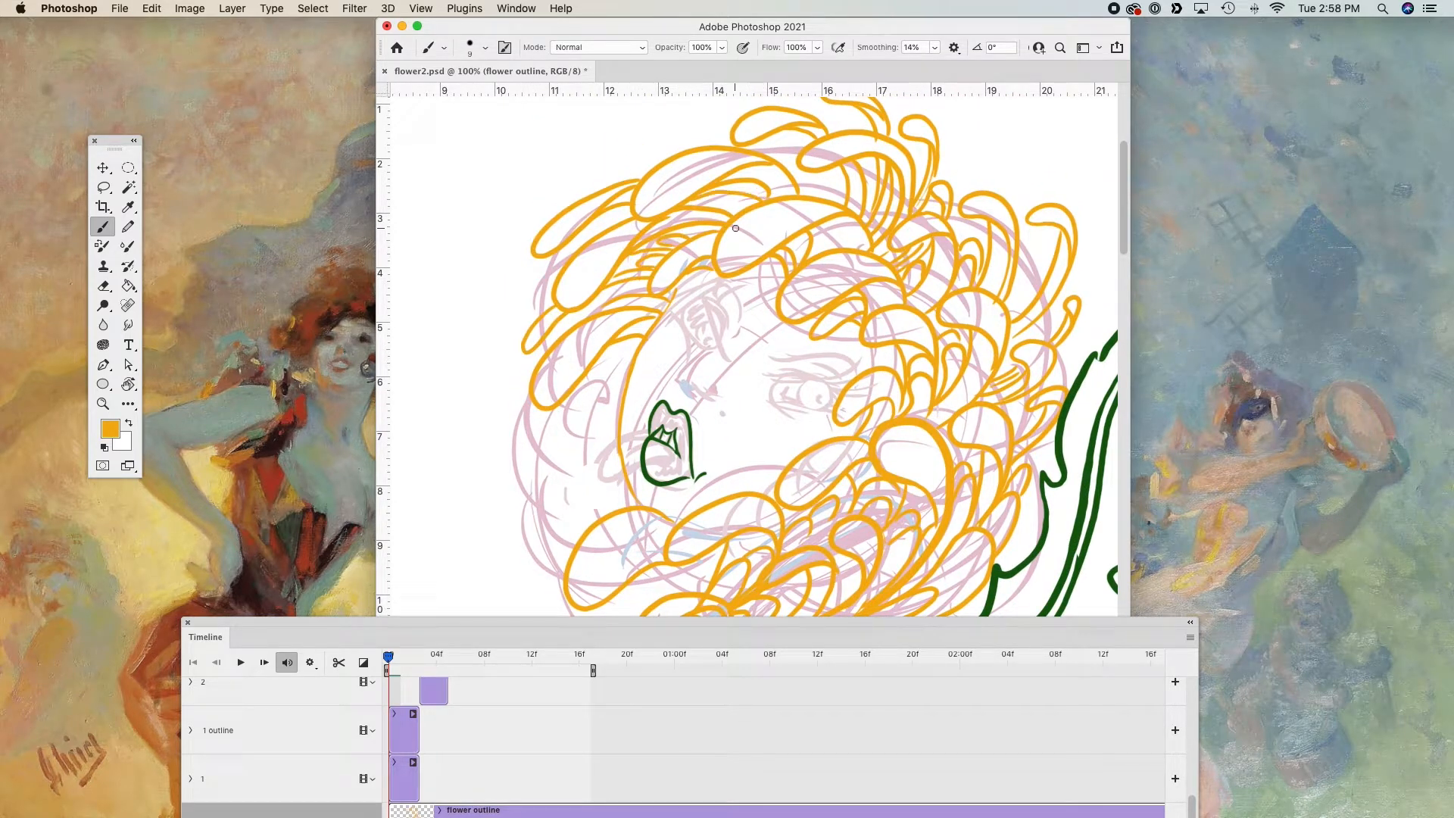
scroll(842, 195, "left", 4)
scroll(841, 195, "down", 2)
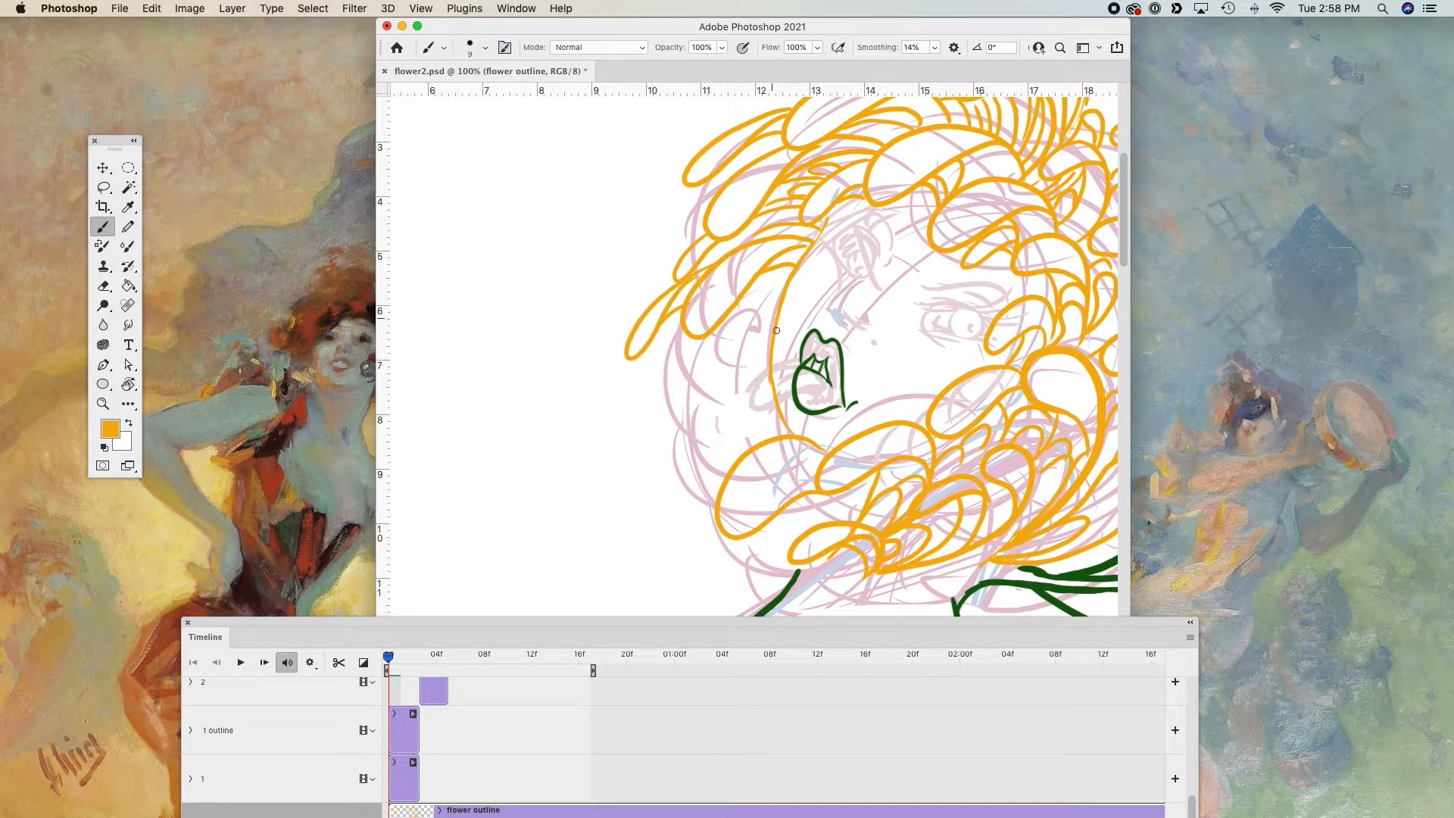
left_click_drag(780, 302, 731, 330)
- Save the flower document
key("super+minus")
key("super+minus")
key("super+minus")
key("super+s")
- Draw overlapping orange petals down the flower's left side, beside the face contour
key("super+equal")
key("super+equal")
key("super+equal")
mouse_move(708, 203)
left_mouse_down()
mouse_move(682, 233)
mouse_move(703, 219)
left_mouse_up()
left_click_drag(780, 139, 732, 176)
left_click_drag(818, 232, 754, 238)
mouse_move(751, 325)
left_mouse_down()
mouse_move(736, 355)
mouse_move(772, 370)
mouse_move(749, 412)
left_mouse_up()
key("super+z")
mouse_move(692, 340)
left_mouse_down()
mouse_move(665, 367)
mouse_move(653, 355)
left_mouse_up()
left_click_drag(690, 348, 676, 380)
- Continue the petals around the flower's lower left, redrawing unsatisfactory strokes
scroll(757, 371, "down", 3)
mouse_move(873, 410)
left_mouse_down()
mouse_move(769, 453)
mouse_move(764, 473)
mouse_move(733, 459)
mouse_move(757, 439)
left_mouse_up()
left_click_drag(677, 337, 595, 429)
key("super+z")
mouse_move(618, 354)
left_mouse_down()
mouse_move(639, 382)
mouse_move(666, 378)
left_mouse_up()
key("super+z")
mouse_move(638, 362)
left_mouse_down()
mouse_move(624, 415)
mouse_move(653, 370)
left_mouse_up()
- Fill the remaining gaps between the lower-left petals with small petal strokes
left_click_drag(686, 360, 679, 376)
left_click_drag(599, 413, 622, 426)
left_click_drag(721, 398, 688, 417)
key("super+z")
left_click_drag(947, 346, 813, 432)
- Add more petals along the flower's lower-left edge down to the neck
key("super+minus")
key("super+minus")
key("super+minus")
key("super+minus")
key("super+equal")
key("super+equal")
key("super+equal")
left_click_drag(874, 350, 857, 405)
left_click_drag(736, 285, 804, 269)
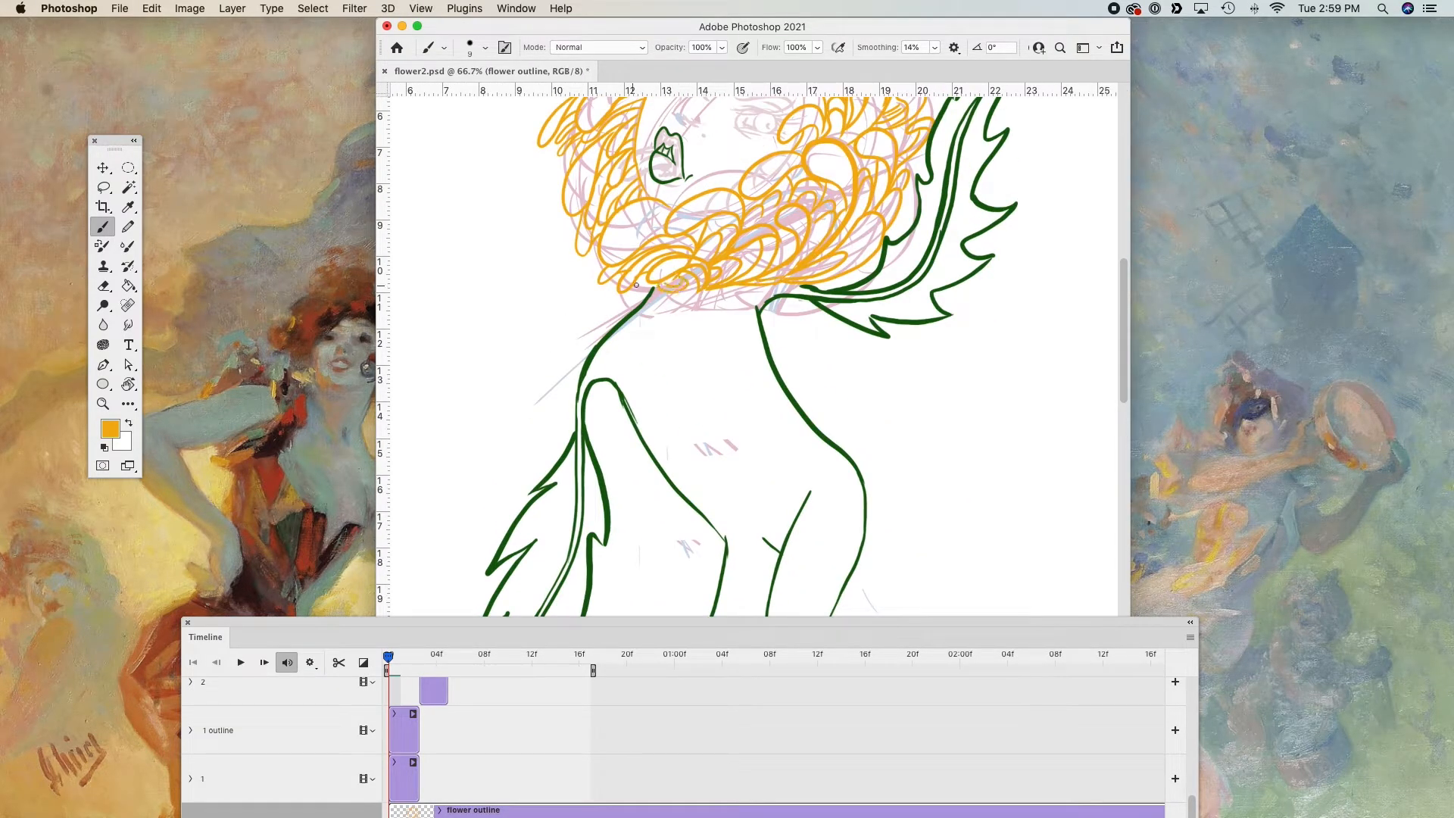
- Complete the flower's bottom edge with orange petals along the neck and shoulder line
key("super+equal")
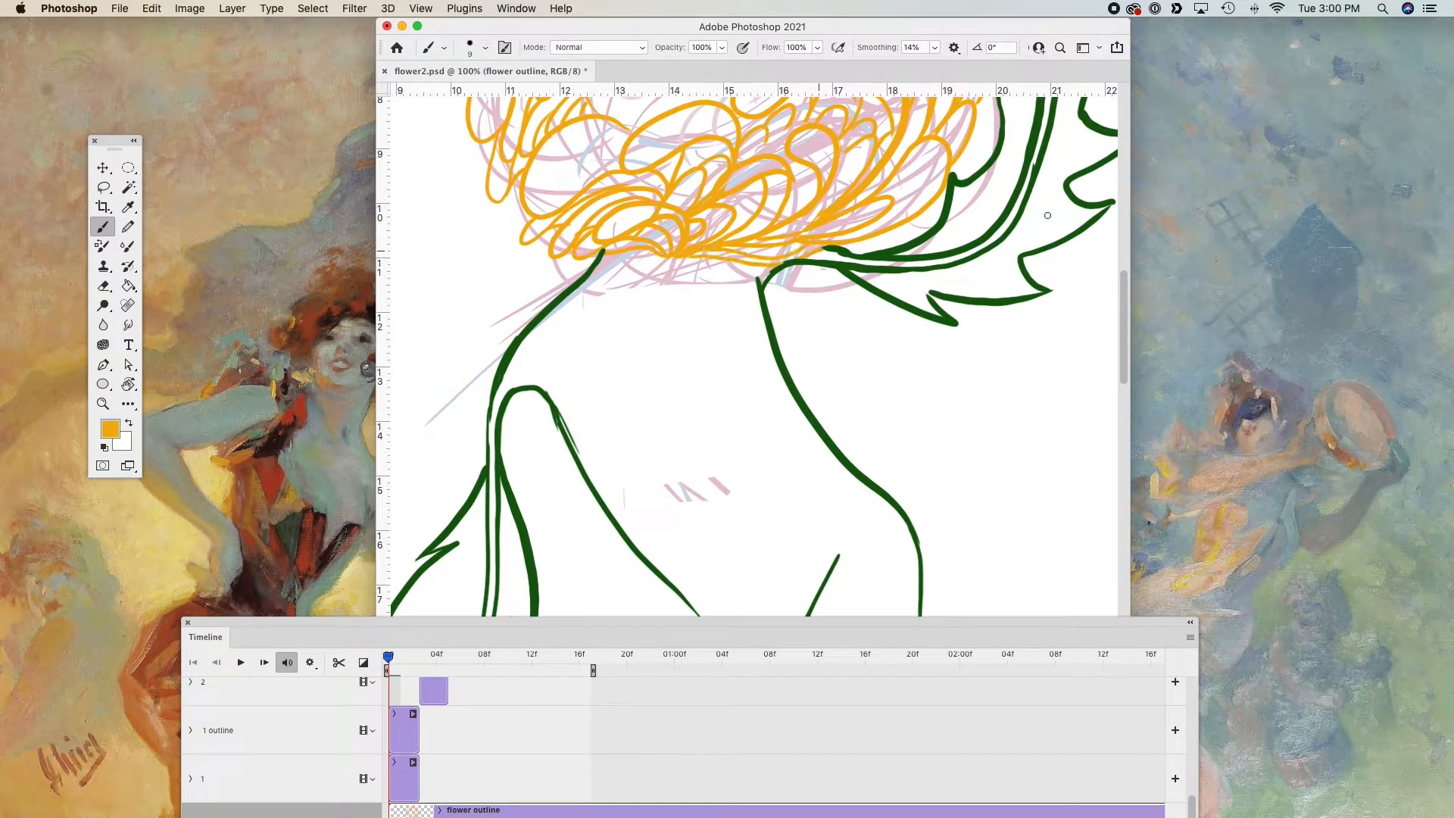
left_click_drag(945, 291, 857, 446)
left_click_drag(823, 377, 752, 398)
left_click_drag(855, 336, 815, 379)
left_click_drag(511, 405, 650, 420)
- Save the document and move the timeline playhead to about frame 7
key("super+minus")
key("super+minus")
key("super+minus")
key("super+s")
left_click_drag(388, 657, 471, 681)
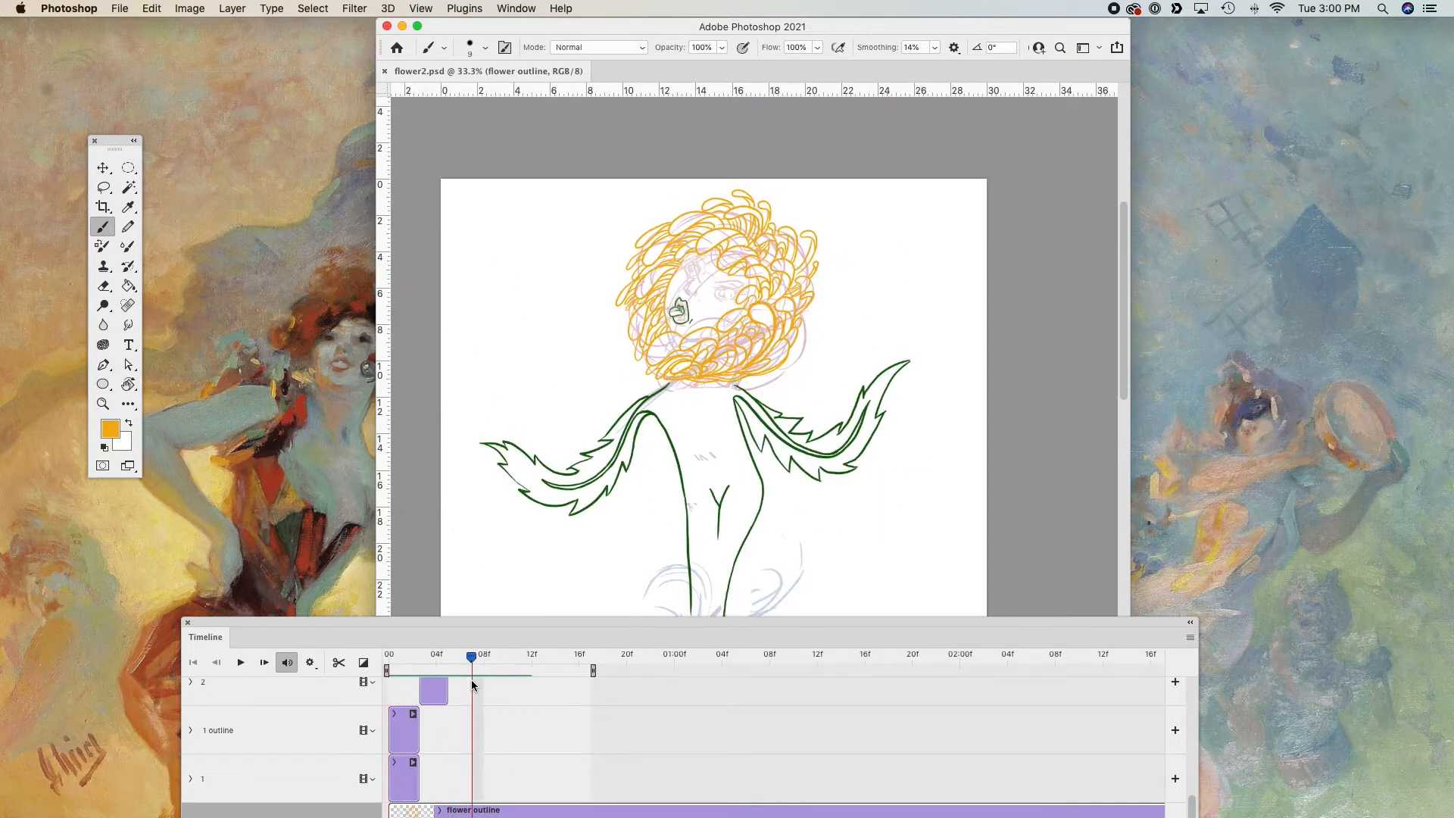
- Add orange petals over the exposed sketch at the flower's lower right, above the lowered leaf arm
key("super+equal")
key("super+equal")
mouse_move(570, 393)
left_mouse_down()
mouse_move(638, 407)
mouse_move(581, 403)
left_mouse_up()
mouse_move(674, 401)
left_mouse_down()
mouse_move(762, 389)
mouse_move(718, 408)
left_mouse_up()
key("super+z")
key("super+z")
mouse_move(721, 398)
left_mouse_down()
mouse_move(842, 347)
mouse_move(820, 358)
left_mouse_up()
left_click_drag(824, 338, 856, 310)
- Fill the flower's right edge with additional small petals, redrawing one stroke
key("super+equal")
left_click_drag(930, 270, 879, 457)
mouse_move(830, 228)
left_mouse_down()
mouse_move(849, 204)
mouse_move(846, 224)
left_mouse_up()
left_click_drag(793, 141, 774, 152)
key("super+z")
mouse_move(862, 235)
left_mouse_down()
mouse_move(855, 259)
mouse_move(868, 248)
left_mouse_up()
- Save the file and return the playhead to the first frame
key("super+minus")
key("super+minus")
key("super+minus")
key("super+s")
mouse_move(472, 657)
left_mouse_down()
mouse_move(404, 674)
mouse_move(370, 660)
left_mouse_up()
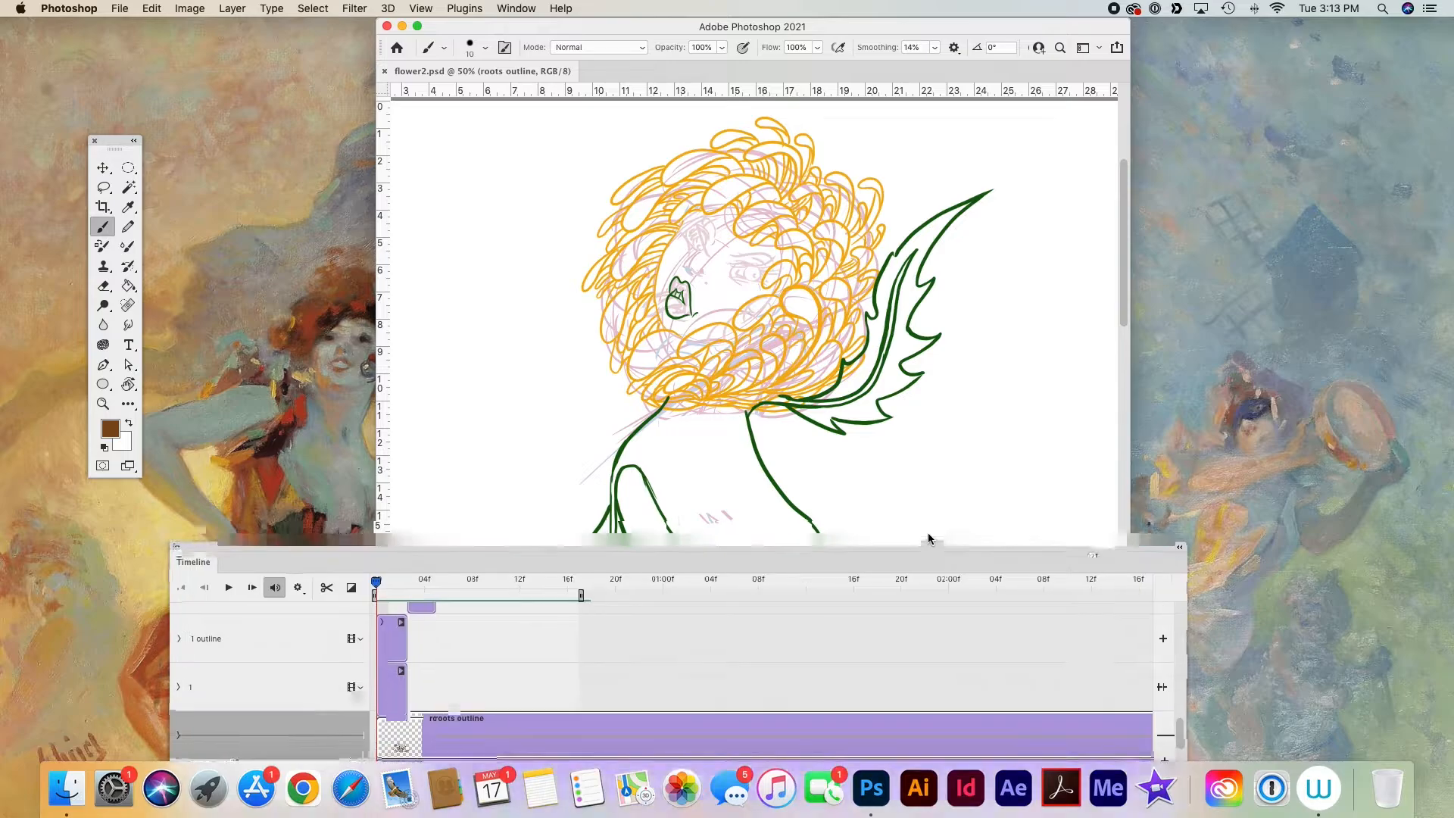
- Reposition the timeline and select the 1 outline layer
mouse_move(930, 539)
left_mouse_down()
mouse_move(980, 376)
mouse_move(978, 579)
mouse_move(1012, 452)
mouse_move(999, 540)
left_mouse_up()
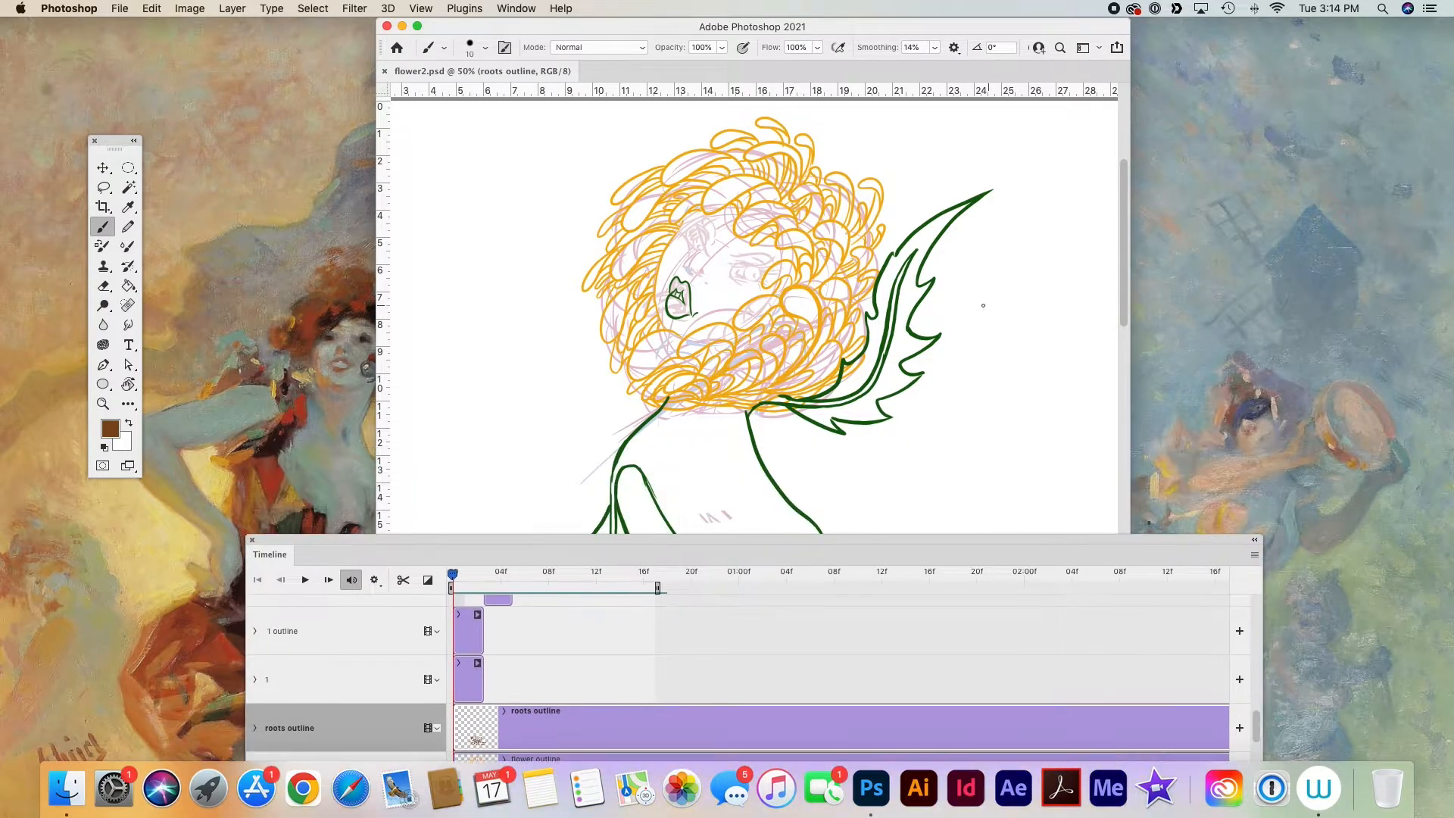
left_click(325, 631)
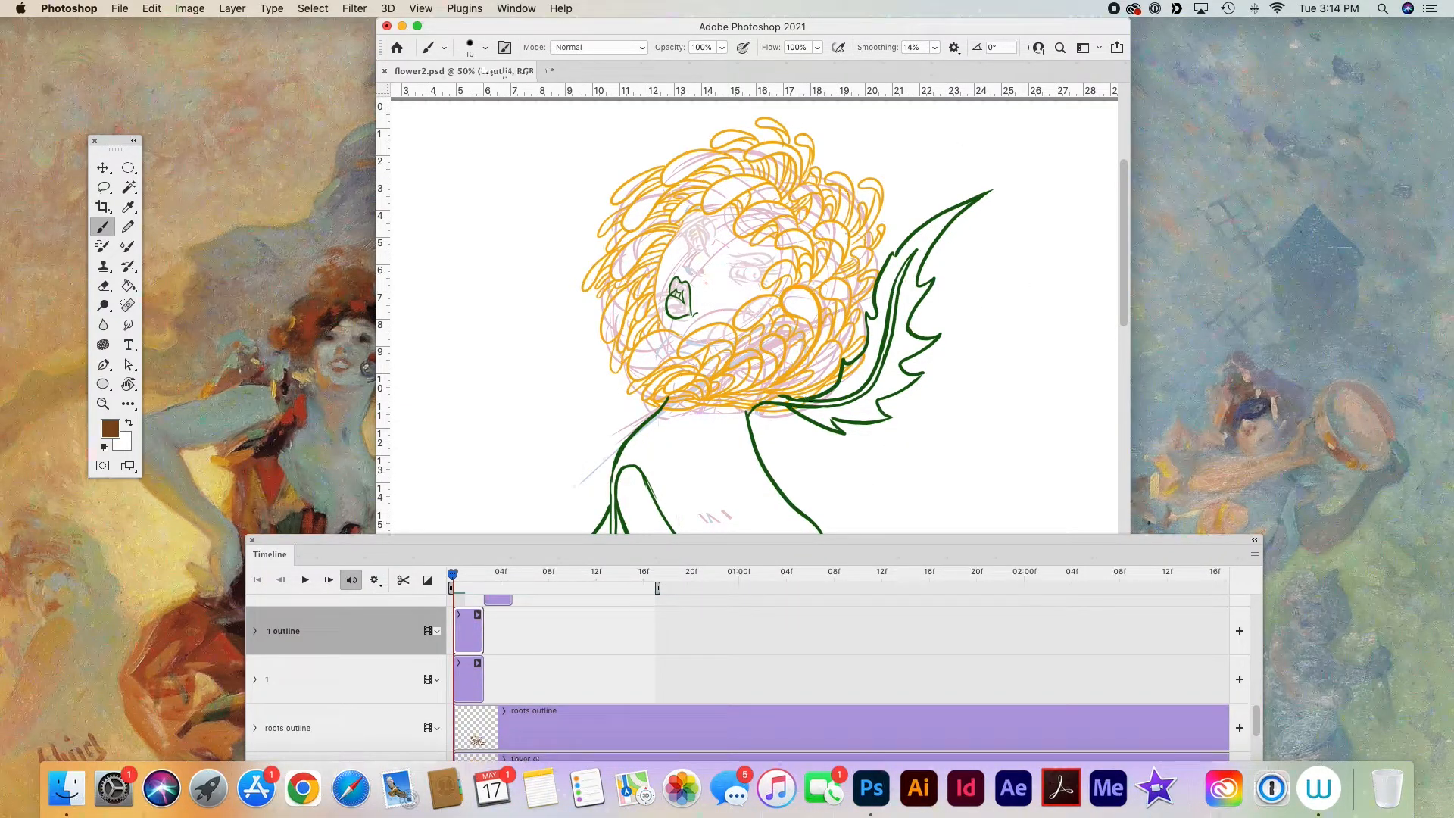
- Trim the flower 1 clip in the timeline to end at 02F and select the flower outline layer
left_click_drag(865, 548, 871, 405)
scroll(796, 544, "down", 3)
left_click_drag(516, 652, 499, 652)
left_click_drag(1001, 551, 480, 551)
left_click_drag(500, 652, 563, 654)
left_click_drag(664, 551, 556, 551)
left_click(562, 601)
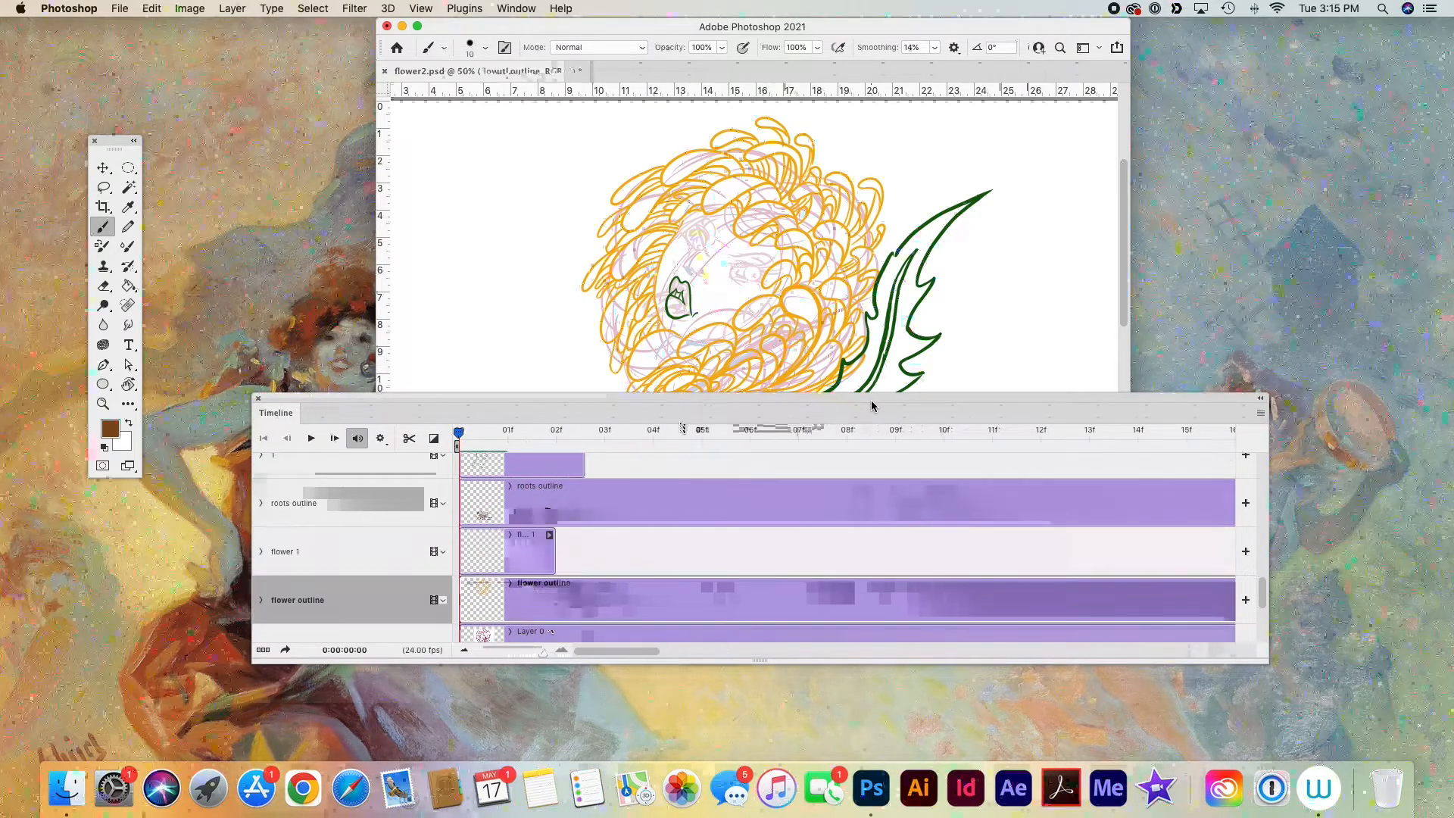
- Reduce the flower outline layer's opacity to 34%
key("F7")
left_click(1256, 169)
left_click_drag(1258, 185, 1210, 185)
- Rename the flower outline layer as flower 1 and the layer above it as flower 2
double_click(1183, 467)
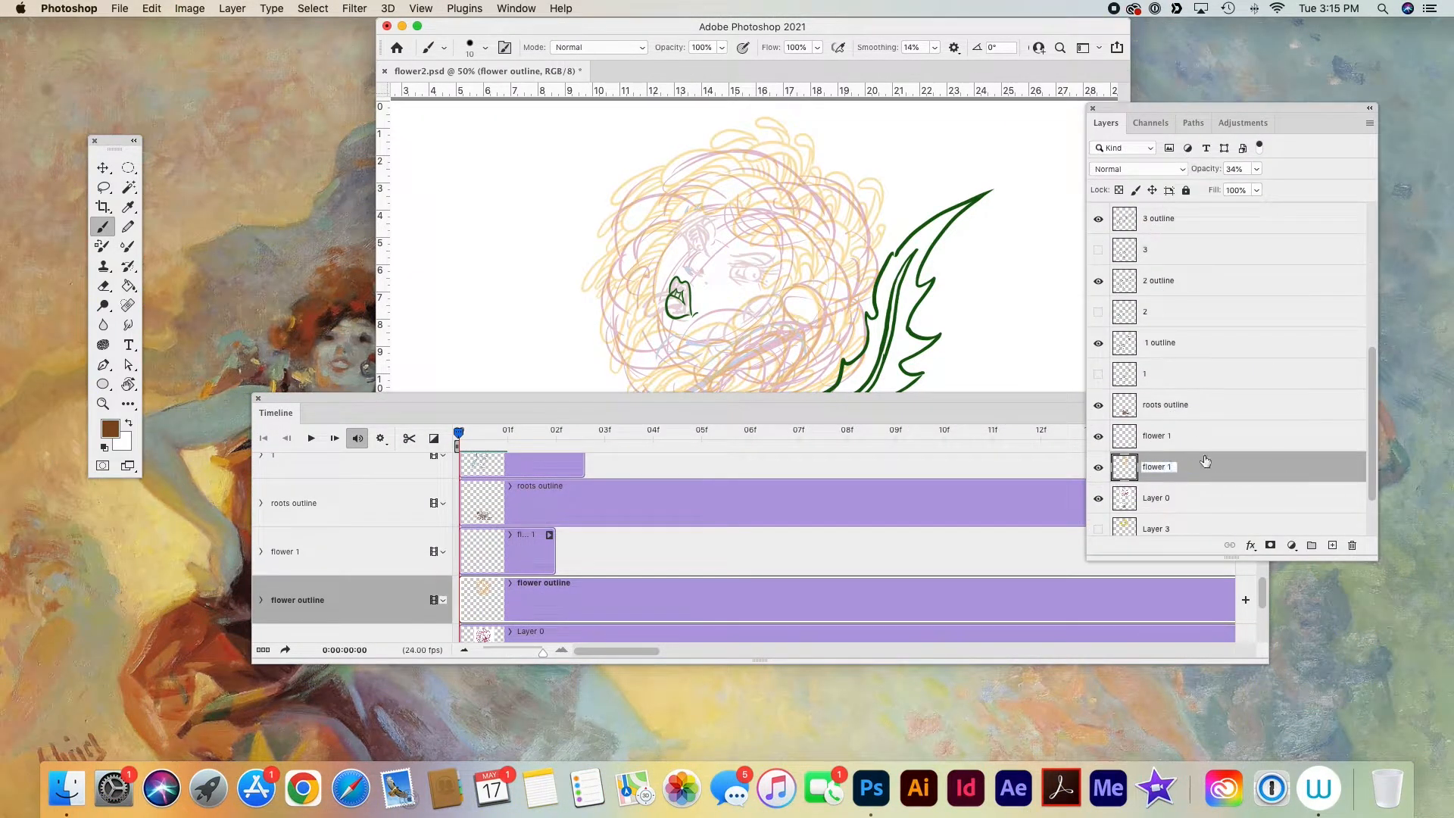
double_click(1166, 437)
type("flower 2")
- Hide the Layer 0 sketch so that only the faded petal outline guides the drawing
left_click_drag(757, 399, 748, 458)
left_click(1098, 498)
key("super+plus")
key("super+plus")
key("super+plus")
left_click_drag(688, 365, 798, 289)
- Sample the petals' orange as the foreground colour, keep flower 1 faded, and ready the Brush on the flower 2 layer
left_click(1230, 472)
left_click(1256, 169)
key("i")
mouse_move(1210, 185)
left_mouse_down()
mouse_move(1258, 184)
mouse_move(1210, 185)
left_mouse_up()
left_click(896, 250)
left_click(1256, 169)
left_click(1188, 433)
key("super+minus")
key("b")
- Draw small overlapping orange petals at the centre of the flower's base on the flower 2 layer
mouse_move(719, 338)
left_mouse_down()
mouse_move(767, 237)
mouse_move(653, 294)
mouse_move(718, 268)
mouse_move(748, 321)
left_mouse_up()
mouse_move(712, 376)
left_mouse_down()
mouse_move(670, 354)
mouse_move(713, 375)
left_mouse_up()
mouse_move(748, 325)
left_mouse_down()
mouse_move(795, 300)
mouse_move(756, 362)
mouse_move(817, 337)
mouse_move(757, 360)
left_mouse_up()
left_click_drag(810, 346, 742, 370)
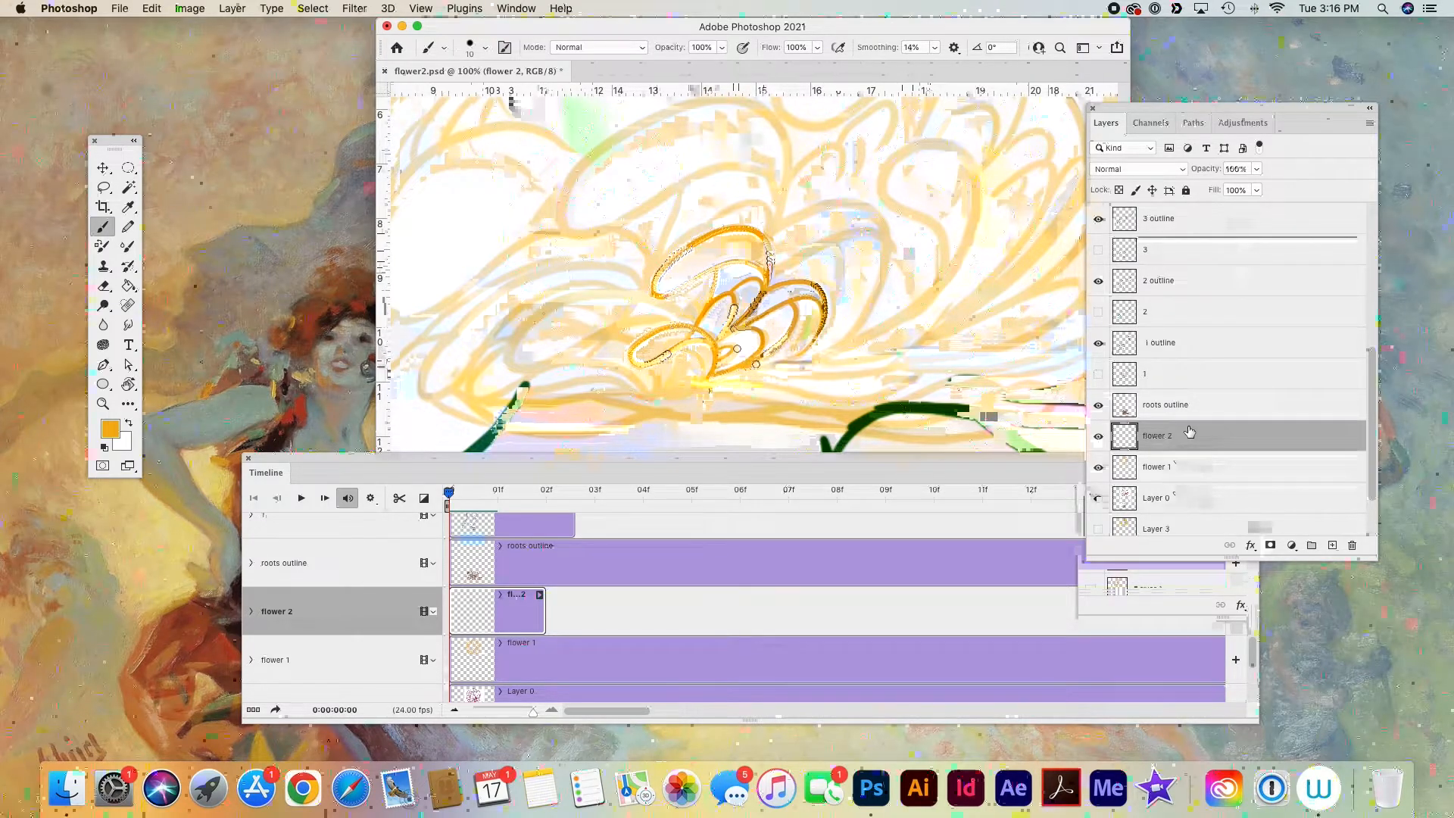
left_click_drag(824, 287, 825, 338)
left_click_drag(821, 283, 734, 373)
- Draw larger orange petals above and to the right of the base cluster, following the faded outline
left_click_drag(861, 194, 771, 242)
left_click_drag(858, 177, 769, 240)
left_click_drag(838, 206, 821, 261)
mouse_move(883, 216)
left_mouse_down()
mouse_move(836, 254)
mouse_move(864, 265)
left_mouse_up()
left_click_drag(865, 280, 745, 362)
left_click_drag(930, 259, 842, 348)
mouse_move(871, 161)
left_mouse_down()
mouse_move(855, 340)
mouse_move(759, 367)
left_mouse_up()
- Draw the wide petals at the flower's lower left and the long strokes along its bottom edge
mouse_move(697, 315)
left_mouse_down()
mouse_move(650, 319)
mouse_move(588, 378)
mouse_move(675, 294)
left_mouse_up()
left_click_drag(630, 241, 652, 293)
mouse_move(663, 354)
left_mouse_down()
mouse_move(605, 384)
mouse_move(760, 372)
left_mouse_up()
- Draw the petals along the flower's lower-right edge, beside the raised green leaf arm
mouse_move(927, 345)
left_mouse_down()
mouse_move(967, 329)
mouse_move(955, 267)
left_mouse_up()
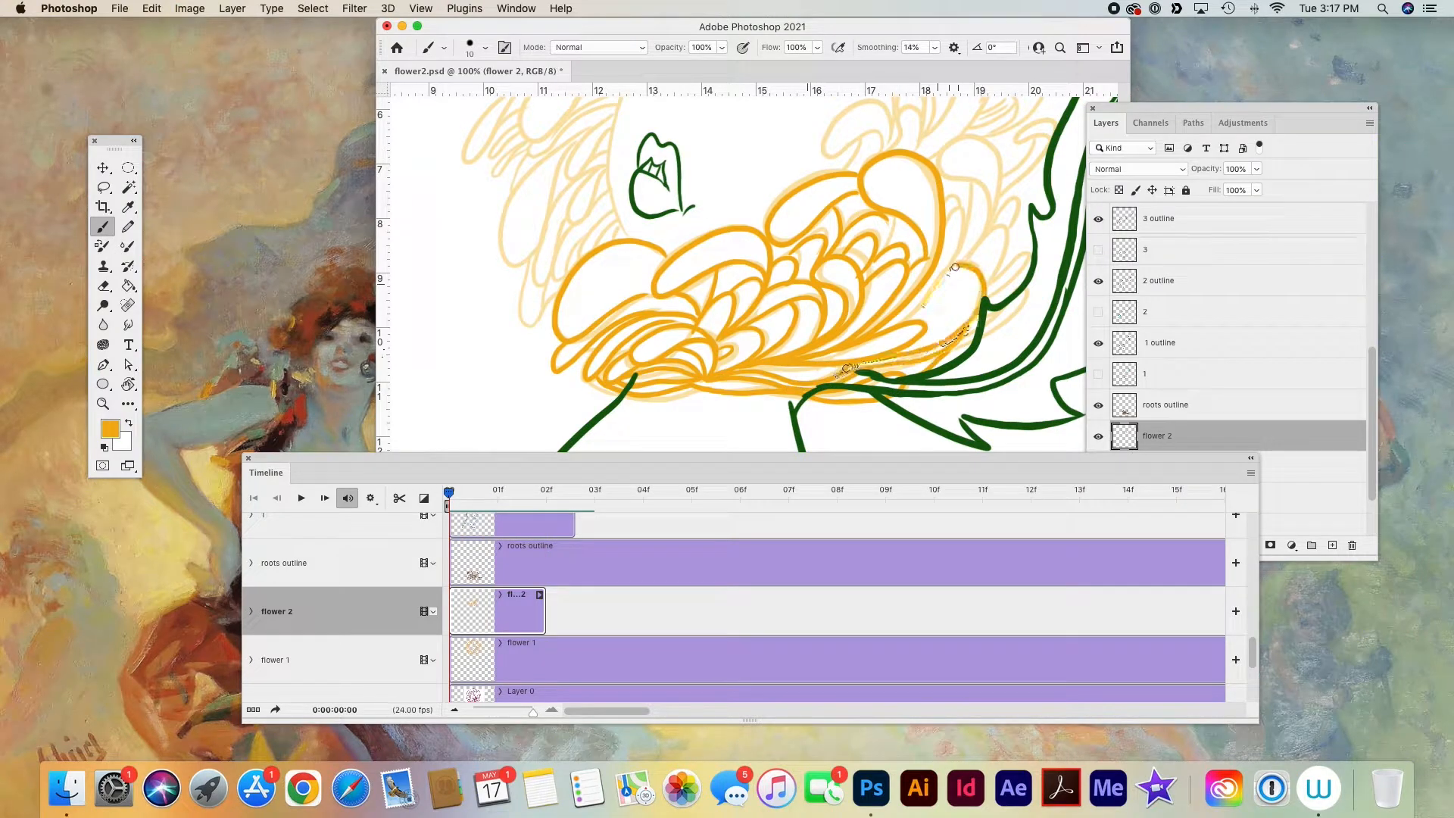
left_click_drag(960, 195, 939, 286)
left_click_drag(972, 186, 950, 276)
left_click_drag(943, 161, 1001, 262)
mouse_move(992, 180)
left_mouse_down()
mouse_move(957, 273)
mouse_move(989, 300)
left_mouse_up()
left_click_drag(1030, 288, 947, 353)
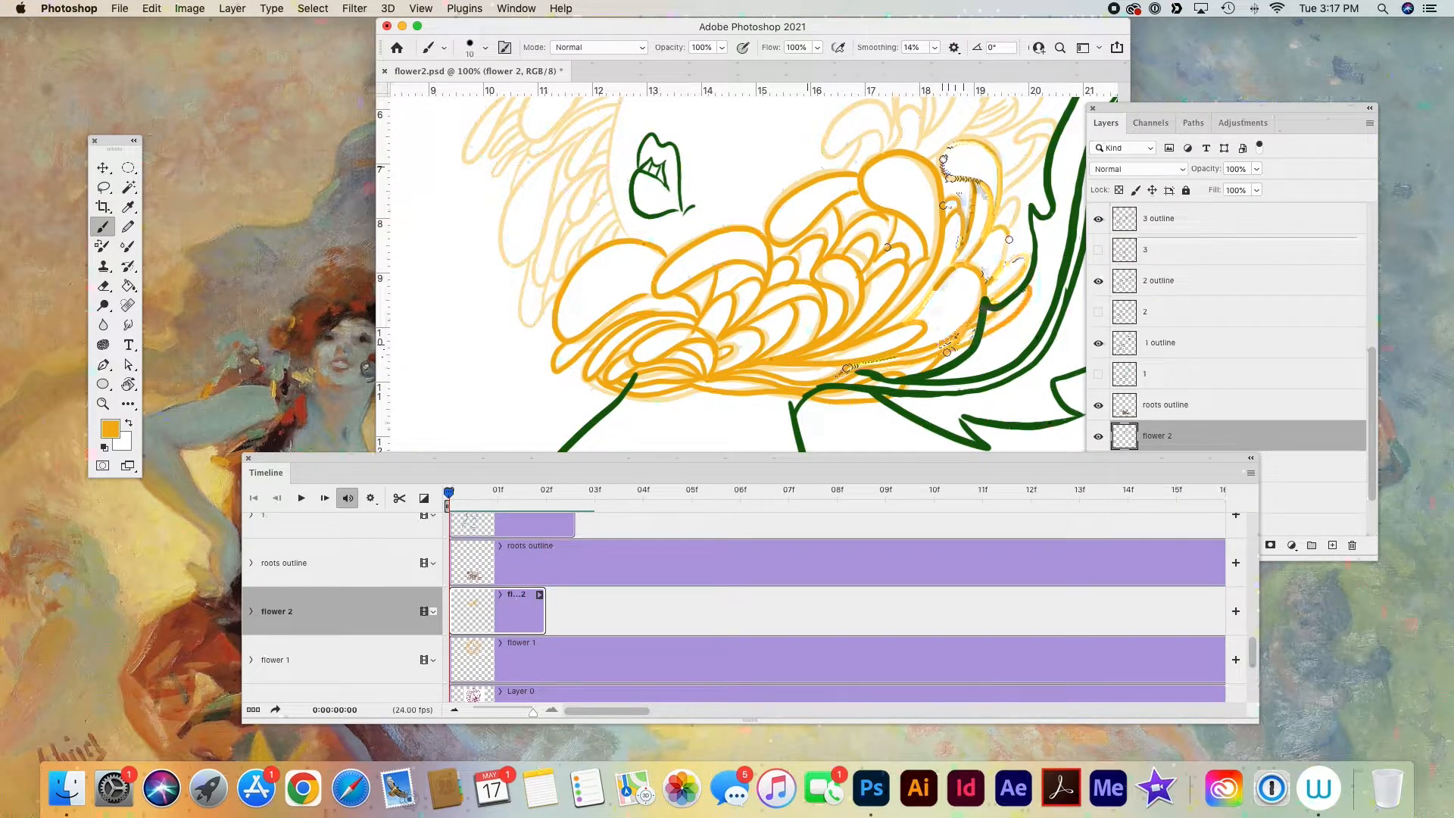
- Ink the curled petals up the flower's right side, from above the large round petal to the face opening
left_click_drag(984, 205, 917, 288)
left_click_drag(935, 259, 969, 214)
left_click_drag(933, 155, 862, 128)
mouse_move(862, 134)
left_mouse_down()
mouse_move(880, 220)
mouse_move(948, 158)
left_mouse_up()
mouse_move(948, 158)
left_mouse_down()
mouse_move(955, 213)
mouse_move(913, 226)
left_mouse_up()
mouse_move(833, 244)
left_mouse_down()
mouse_move(799, 286)
mouse_move(842, 241)
left_mouse_up()
left_click_drag(875, 254, 846, 253)
left_click_drag(820, 136, 862, 226)
mouse_move(792, 155)
left_mouse_down()
mouse_move(862, 175)
mouse_move(842, 233)
left_mouse_up()
left_click_drag(866, 191, 871, 230)
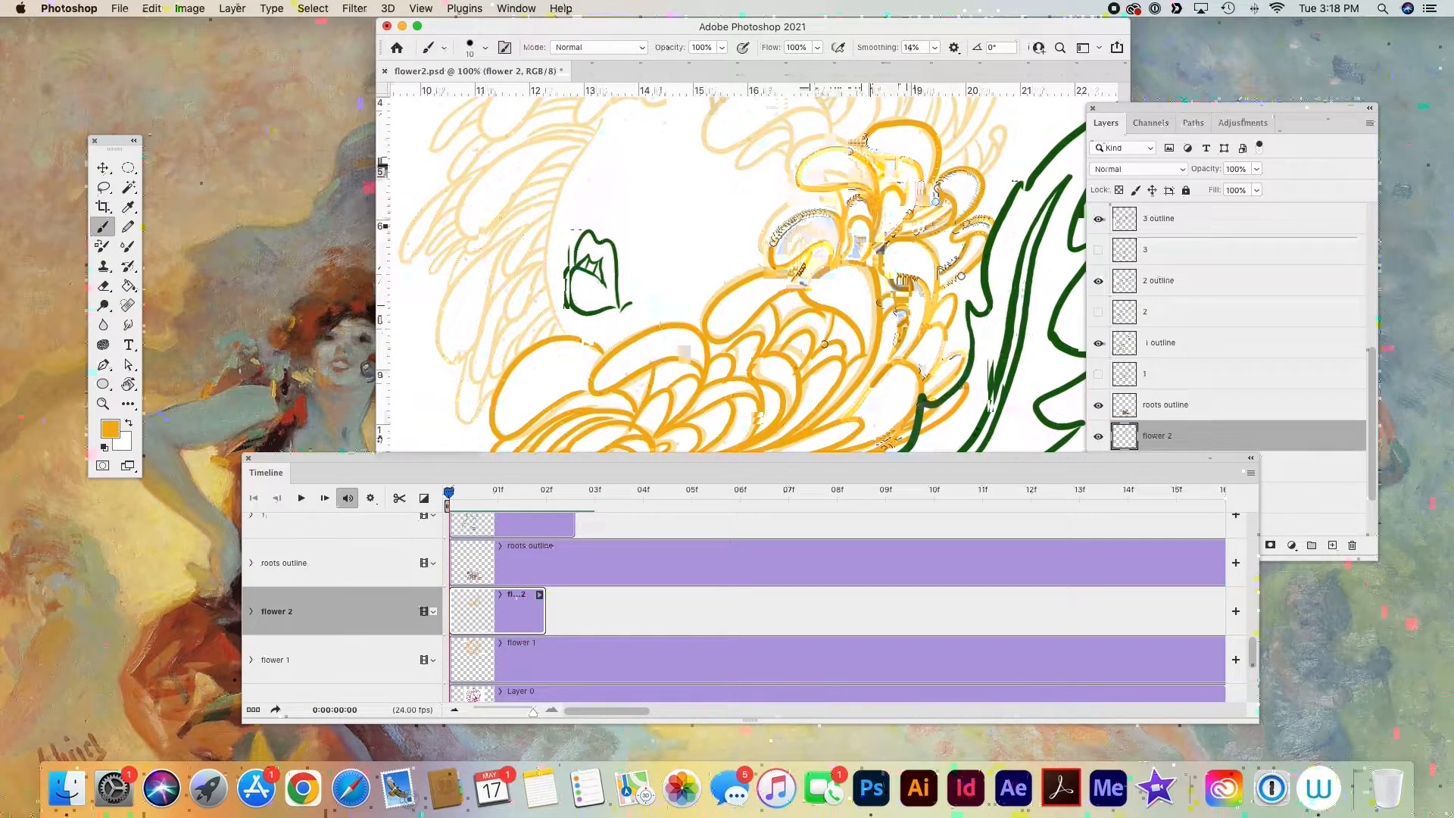
- Add curled petals at the flower's upper right, extending beyond the outer edge
left_click_drag(939, 198, 856, 310)
left_click_drag(904, 265, 895, 286)
mouse_move(869, 227)
left_mouse_down()
mouse_move(858, 259)
mouse_move(913, 219)
left_mouse_up()
left_click_drag(805, 231, 824, 160)
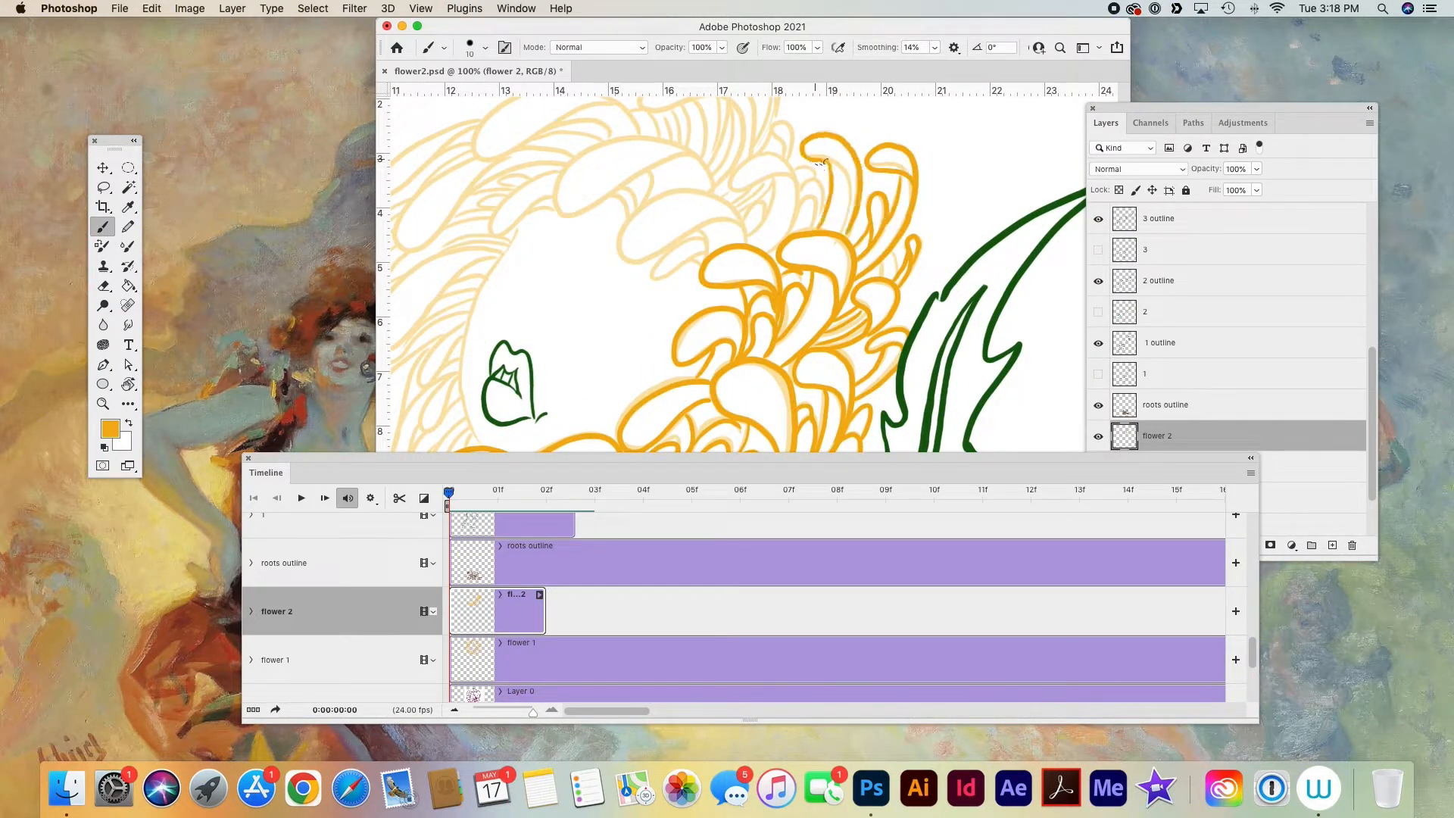
- Fill in the upper-right petals and draw the large petals bordering the top of the face opening
left_click_drag(781, 241, 734, 171)
left_click_drag(889, 223, 1023, 236)
mouse_move(912, 155)
left_mouse_down()
mouse_move(930, 177)
mouse_move(871, 225)
left_mouse_up()
left_click_drag(906, 215, 881, 239)
left_click_drag(852, 254, 780, 284)
left_click_drag(876, 240, 783, 283)
left_click_drag(836, 253, 843, 266)
left_click_drag(848, 208, 749, 164)
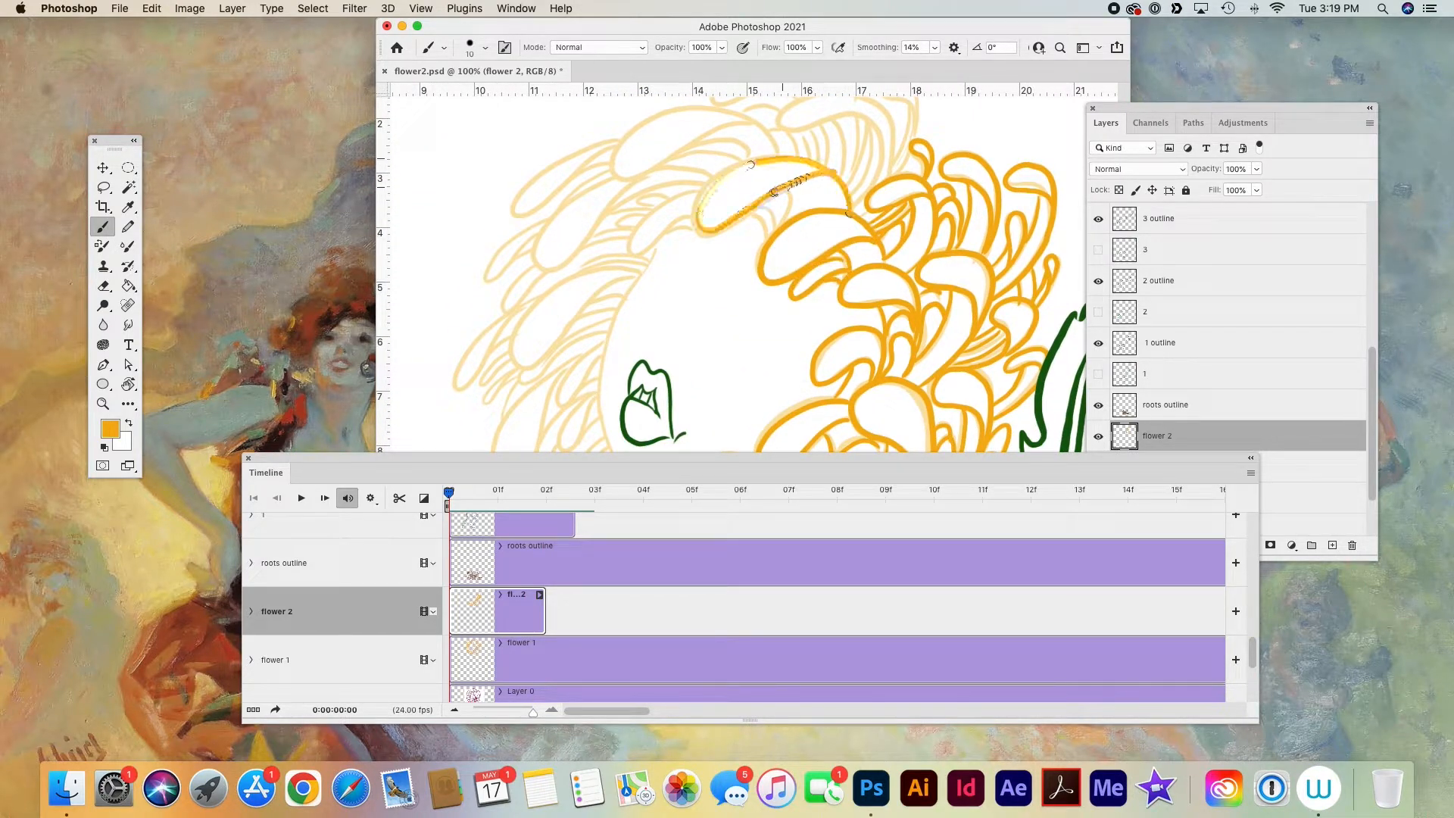
- Draw orange petals across the top of the flower head over the faded outline
left_click_drag(846, 114, 836, 187)
mouse_move(874, 247)
left_mouse_down()
mouse_move(897, 189)
mouse_move(789, 131)
left_mouse_up()
mouse_move(833, 164)
left_mouse_down()
mouse_move(883, 246)
mouse_move(772, 199)
left_mouse_up()
left_click_drag(809, 194, 831, 250)
left_click_drag(869, 196, 846, 284)
left_click_drag(796, 159, 706, 174)
left_click_drag(706, 174, 788, 162)
left_click_drag(683, 181, 606, 244)
left_click_drag(606, 247, 746, 206)
- Ink the layered petals at the flower's upper left with the Brush
left_click_drag(666, 265, 815, 192)
mouse_move(759, 141)
left_mouse_down()
mouse_move(651, 213)
mouse_move(751, 157)
left_mouse_up()
left_click_drag(802, 182, 674, 266)
left_click_drag(846, 190, 759, 253)
key("e")
key("b")
left_click_drag(839, 226, 801, 234)
mouse_move(805, 194)
left_mouse_down()
mouse_move(747, 214)
mouse_move(701, 260)
left_mouse_up()
mouse_move(644, 265)
left_mouse_down()
mouse_move(792, 236)
mouse_move(772, 255)
left_mouse_up()
left_click_drag(788, 265, 806, 202)
- Draw the long hanging petals down the flower's left side to complete the flower 2 head
left_click_drag(837, 179, 810, 221)
left_click_drag(913, 347, 924, 371)
left_click_drag(894, 164, 956, 172)
mouse_move(948, 178)
left_mouse_down()
mouse_move(829, 273)
mouse_move(945, 179)
left_mouse_up()
mouse_move(819, 222)
left_mouse_down()
mouse_move(762, 299)
mouse_move(821, 241)
left_mouse_up()
left_click_drag(821, 262, 787, 311)
left_click_drag(790, 312, 926, 180)
mouse_move(988, 178)
left_mouse_down()
mouse_move(897, 245)
mouse_move(875, 321)
left_mouse_up()
left_click_drag(946, 240, 911, 341)
mouse_move(984, 225)
left_mouse_down()
mouse_move(937, 286)
mouse_move(926, 340)
left_mouse_up()
left_click_drag(991, 277, 930, 347)
left_click_drag(1060, 326, 876, 298)
- Trim the flower 1 clip to the first frame and make the flower 2 clip start at 01F
key("super+minus")
key("super+minus")
key("super+minus")
left_click_drag(533, 712, 484, 712)
mouse_move(741, 660)
left_mouse_down()
mouse_move(483, 675)
mouse_move(533, 712)
left_mouse_up()
left_click_drag(451, 614, 528, 618)
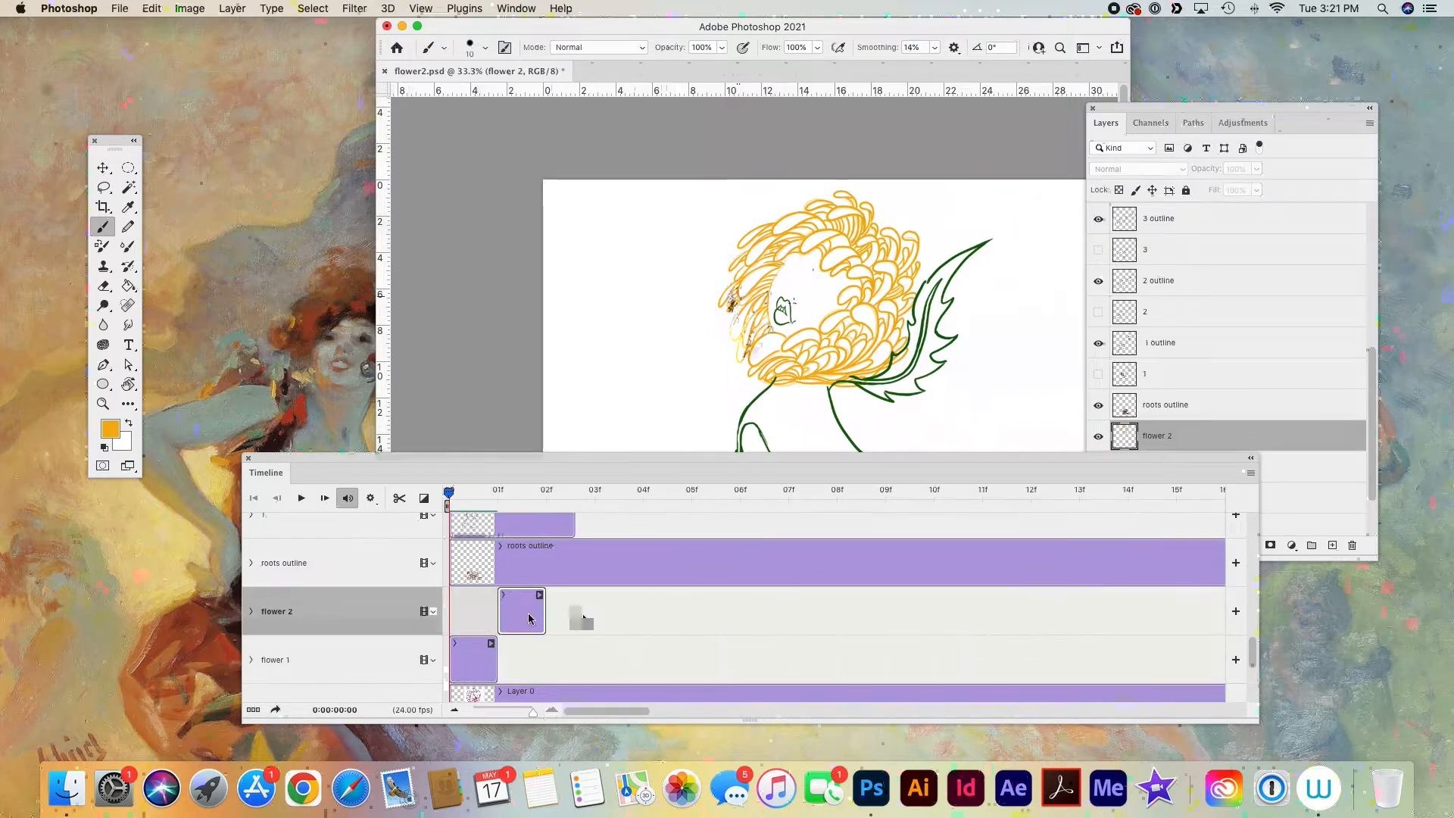
- Raise the flower 1 layer's opacity
left_click(474, 660)
left_click(1256, 169)
left_click_drag(1241, 192, 1292, 195)
- Move the playhead to 01F and hide the flower 2 layer
left_click_drag(449, 493, 497, 495)
left_click(1305, 472)
left_click(1181, 436)
left_click(1098, 436)
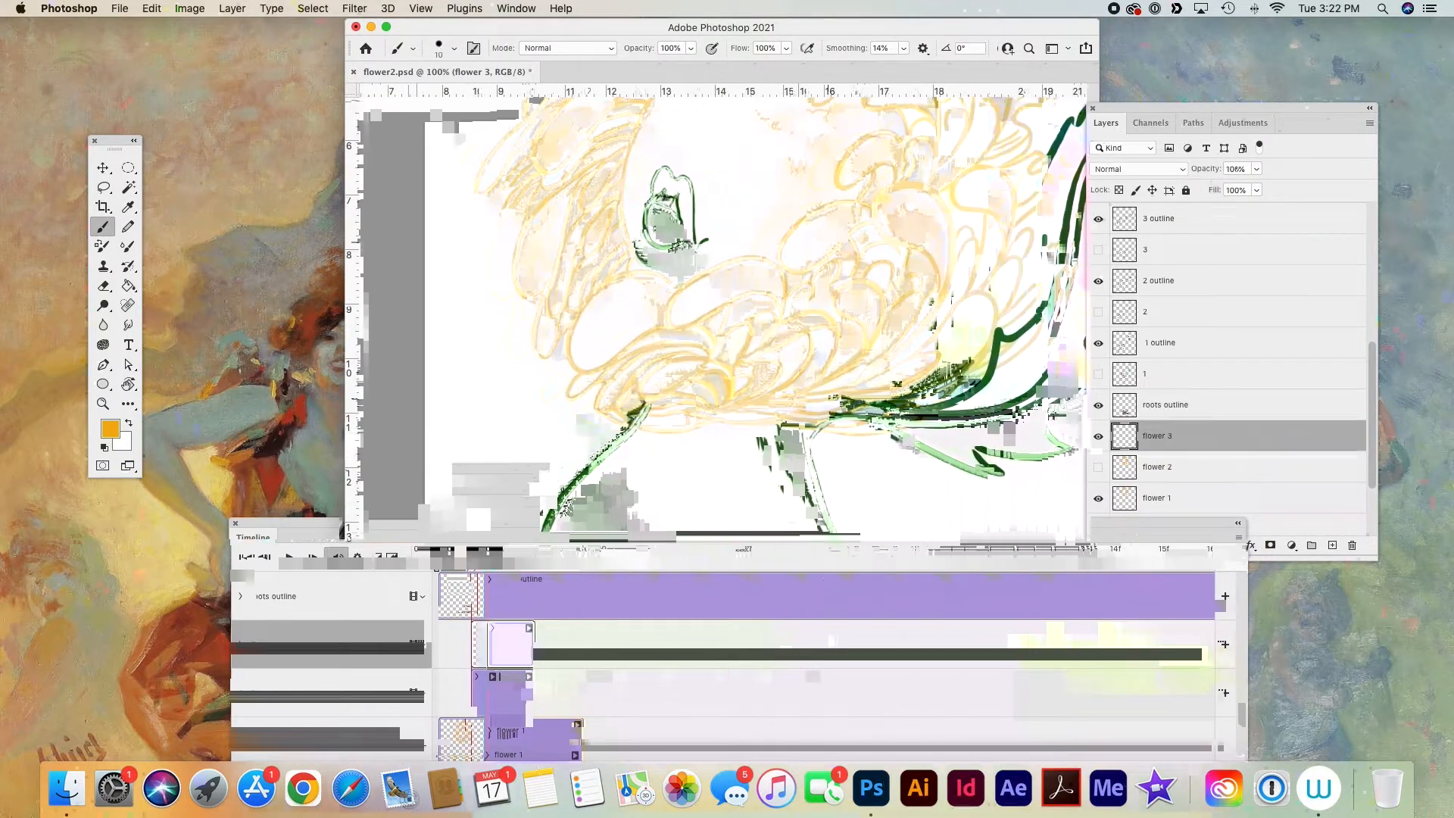
- Ink the flower head's bottom and lower-right petals on the flower 3 layer, tracing slightly shifted from the faded flower 1 drawing
mouse_move(666, 261)
left_mouse_down()
mouse_move(644, 319)
mouse_move(727, 303)
mouse_move(778, 331)
mouse_move(621, 378)
mouse_move(583, 401)
mouse_move(598, 417)
mouse_move(746, 424)
mouse_move(831, 309)
left_mouse_up()
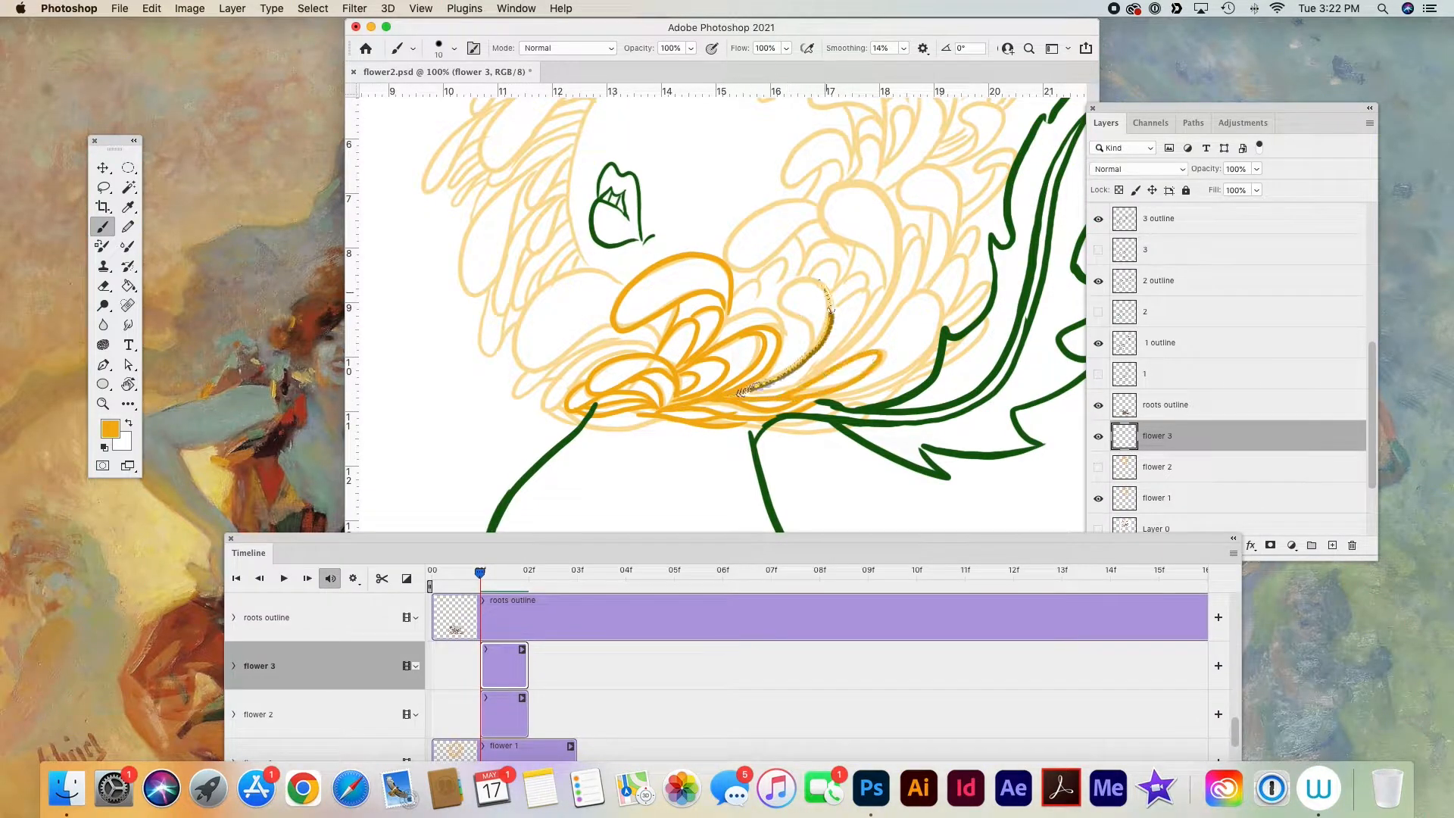
mouse_move(861, 403)
left_mouse_down()
mouse_move(781, 431)
mouse_move(729, 423)
left_mouse_up()
mouse_move(873, 352)
left_mouse_down()
mouse_move(945, 326)
mouse_move(842, 409)
left_mouse_up()
left_click_drag(987, 332, 876, 406)
left_click_drag(986, 284, 953, 331)
mouse_move(923, 294)
left_mouse_down()
mouse_move(950, 326)
mouse_move(977, 235)
left_mouse_up()
left_click_drag(908, 288, 823, 362)
left_click_drag(716, 311, 778, 379)
mouse_move(717, 311)
left_mouse_down()
mouse_move(792, 333)
mouse_move(655, 467)
left_mouse_up()
left_click_drag(759, 362, 712, 458)
- Fill in the overlapping inner petals and the underside curves along the base of the flower 3 head
left_click_drag(705, 368, 739, 416)
left_click_drag(693, 370, 750, 356)
left_click_drag(660, 350, 724, 322)
left_click_drag(713, 291, 651, 398)
left_click_drag(763, 434, 968, 399)
left_click_drag(774, 341, 746, 385)
left_click_drag(738, 341, 650, 459)
mouse_move(657, 421)
left_mouse_down()
mouse_move(625, 444)
mouse_move(761, 488)
left_mouse_up()
left_click_drag(980, 363, 734, 427)
- Ink the curling petals up the right side of the flower 3 head, redrawing the misplaced stroke
left_click_drag(793, 324, 780, 388)
key("super+z")
left_click_drag(793, 324, 818, 371)
left_click_drag(821, 362, 878, 262)
mouse_move(816, 178)
left_mouse_down()
mouse_move(763, 290)
mouse_move(802, 242)
left_mouse_up()
mouse_move(710, 409)
left_mouse_down()
mouse_move(759, 371)
mouse_move(684, 376)
left_mouse_up()
left_click_drag(800, 195, 825, 230)
mouse_move(911, 168)
left_mouse_down()
mouse_move(892, 256)
mouse_move(831, 272)
left_mouse_up()
left_click_drag(794, 226, 807, 203)
- Ink the rounded petals and the thin lines between them across the crown of the flower 3 head
mouse_move(783, 262)
left_mouse_down()
mouse_move(813, 215)
mouse_move(726, 142)
left_mouse_up()
mouse_move(727, 149)
left_mouse_down()
mouse_move(784, 182)
mouse_move(744, 220)
left_mouse_up()
mouse_move(736, 262)
left_mouse_down()
mouse_move(698, 339)
mouse_move(634, 277)
left_mouse_up()
mouse_move(637, 278)
left_mouse_down()
mouse_move(699, 291)
mouse_move(767, 270)
left_mouse_up()
mouse_move(703, 332)
left_mouse_down()
mouse_move(635, 322)
mouse_move(699, 312)
left_mouse_up()
mouse_move(701, 206)
left_mouse_down()
mouse_move(582, 224)
mouse_move(692, 194)
left_mouse_up()
left_click_drag(669, 226, 612, 248)
left_click_drag(760, 171, 691, 158)
left_click_drag(738, 154, 710, 202)
mouse_move(782, 159)
left_mouse_down()
mouse_move(857, 292)
mouse_move(776, 333)
left_mouse_up()
mouse_move(809, 258)
left_mouse_down()
mouse_move(831, 271)
mouse_move(749, 307)
left_mouse_up()
mouse_move(795, 265)
left_mouse_down()
mouse_move(782, 182)
mouse_move(767, 274)
left_mouse_up()
mouse_move(789, 263)
left_mouse_down()
mouse_move(684, 218)
mouse_move(761, 291)
left_mouse_up()
mouse_move(754, 214)
left_mouse_down()
mouse_move(745, 265)
mouse_move(724, 250)
left_mouse_up()
left_click_drag(745, 284, 598, 307)
left_click_drag(687, 284, 660, 338)
mouse_move(766, 181)
left_mouse_down()
mouse_move(702, 138)
mouse_move(751, 184)
left_mouse_up()
mouse_move(611, 186)
left_mouse_down()
mouse_move(674, 177)
mouse_move(636, 244)
left_mouse_up()
mouse_move(560, 424)
left_mouse_down()
mouse_move(671, 378)
mouse_move(673, 392)
left_mouse_up()
left_click_drag(746, 170, 627, 229)
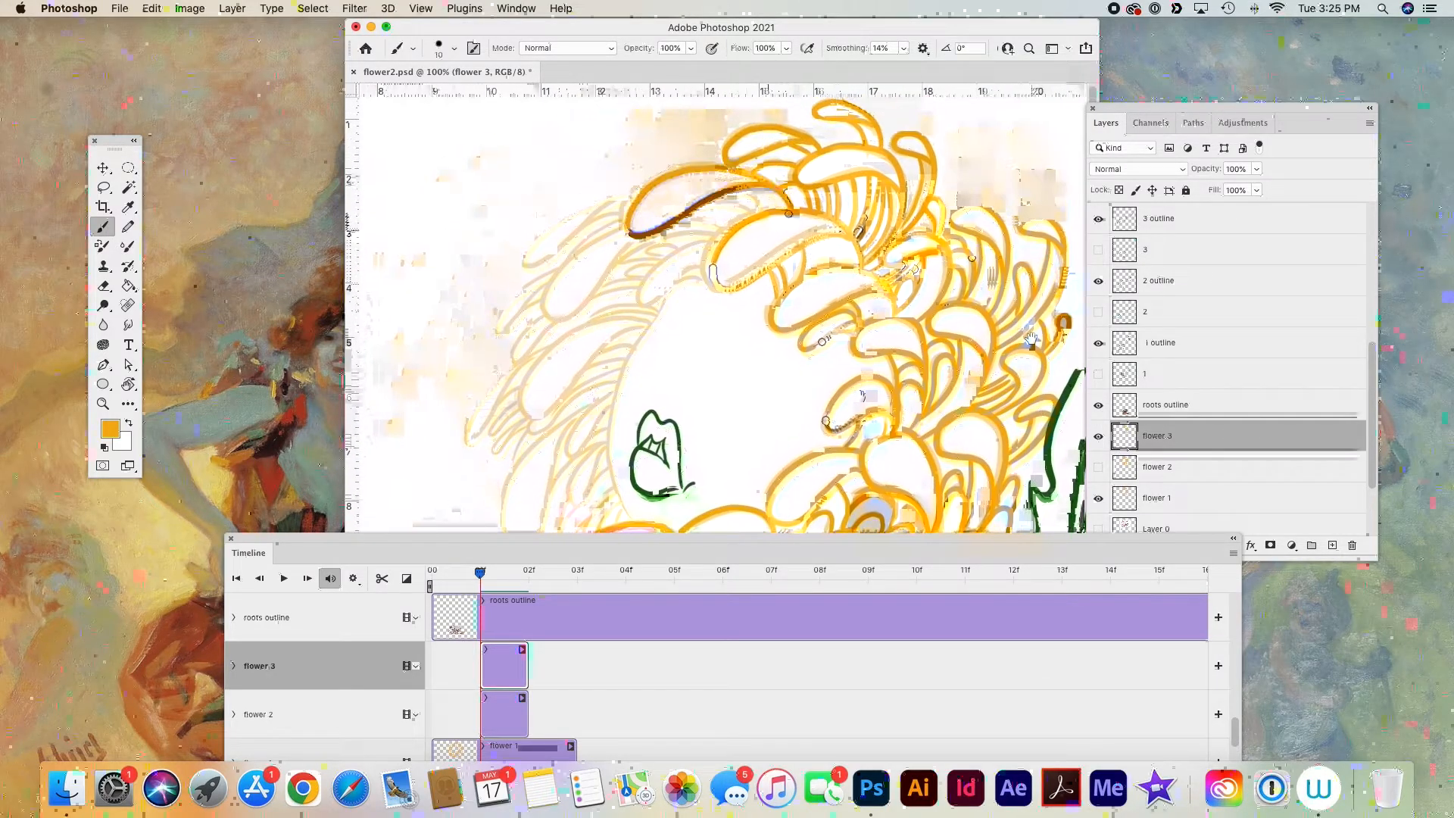
- Draw the long upper-left petals of the flower 3 head, bringing the outline down from the crown
left_click_drag(792, 194, 686, 221)
mouse_move(650, 230)
left_mouse_down()
mouse_move(558, 287)
mouse_move(645, 240)
left_mouse_up()
mouse_move(678, 471)
left_mouse_down()
mouse_move(823, 405)
mouse_move(795, 452)
left_mouse_up()
left_click_drag(765, 161, 759, 183)
mouse_move(757, 198)
left_mouse_down()
mouse_move(720, 214)
mouse_move(673, 269)
left_mouse_up()
left_click_drag(845, 209, 840, 234)
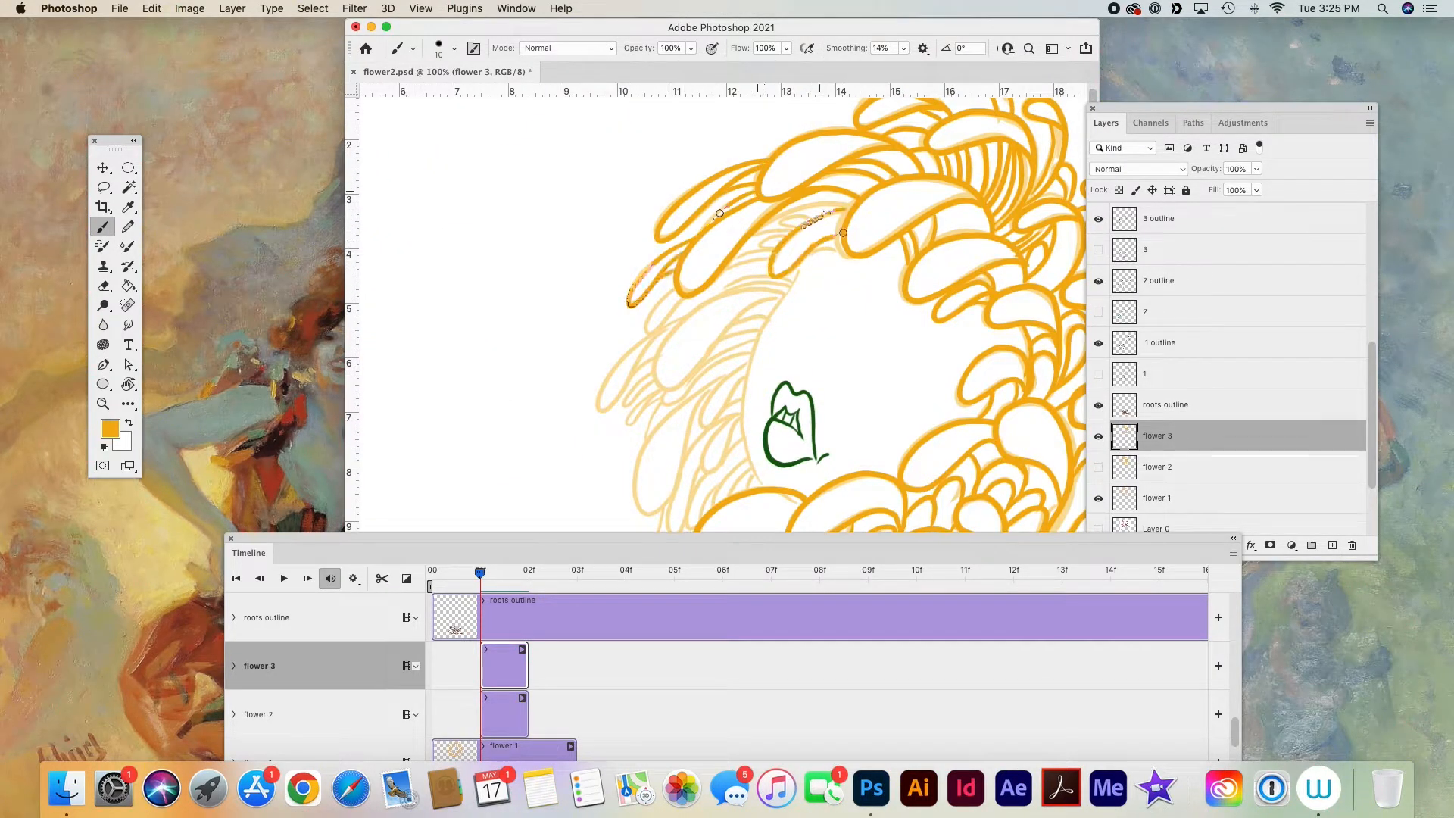
- Draw the inner face edge and the hanging petals down the left side to complete the flower 3 head
left_click_drag(797, 279, 750, 371)
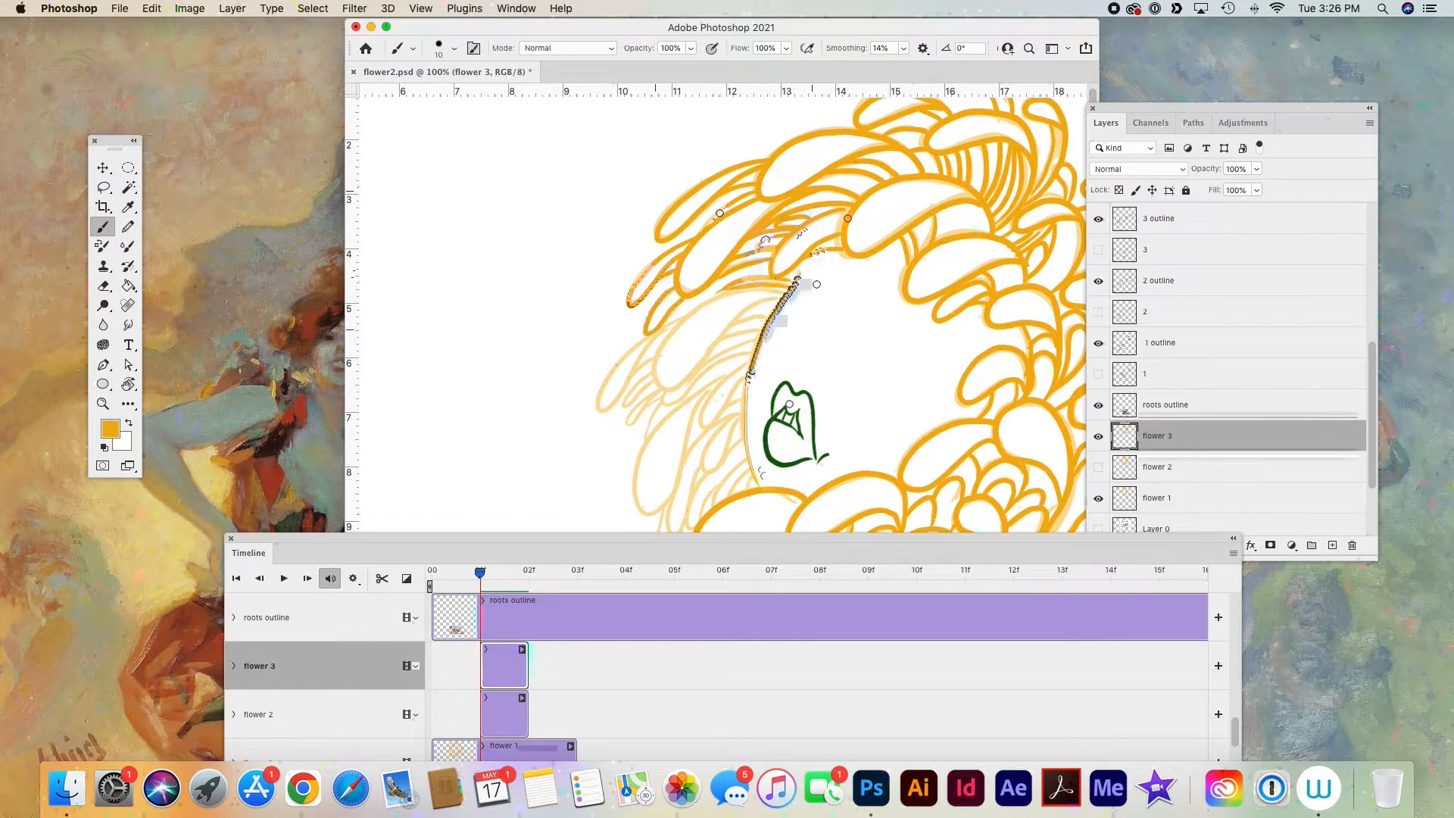
left_click_drag(794, 286, 727, 294)
left_click_drag(726, 294, 666, 392)
left_click_drag(772, 314, 693, 379)
mouse_move(691, 312)
left_mouse_down()
mouse_move(604, 388)
mouse_move(657, 359)
left_mouse_up()
left_click_drag(659, 372, 630, 421)
left_click_drag(757, 348, 706, 385)
mouse_move(746, 365)
left_mouse_down()
mouse_move(643, 509)
mouse_move(668, 400)
left_mouse_up()
left_click_drag(867, 458, 899, 318)
left_click_drag(786, 227, 717, 318)
left_click_drag(718, 319, 692, 398)
left_click_drag(780, 259, 737, 333)
left_click_drag(738, 334, 695, 432)
left_click_drag(786, 312, 712, 409)
left_click_drag(739, 353, 693, 431)
key("super+minus")
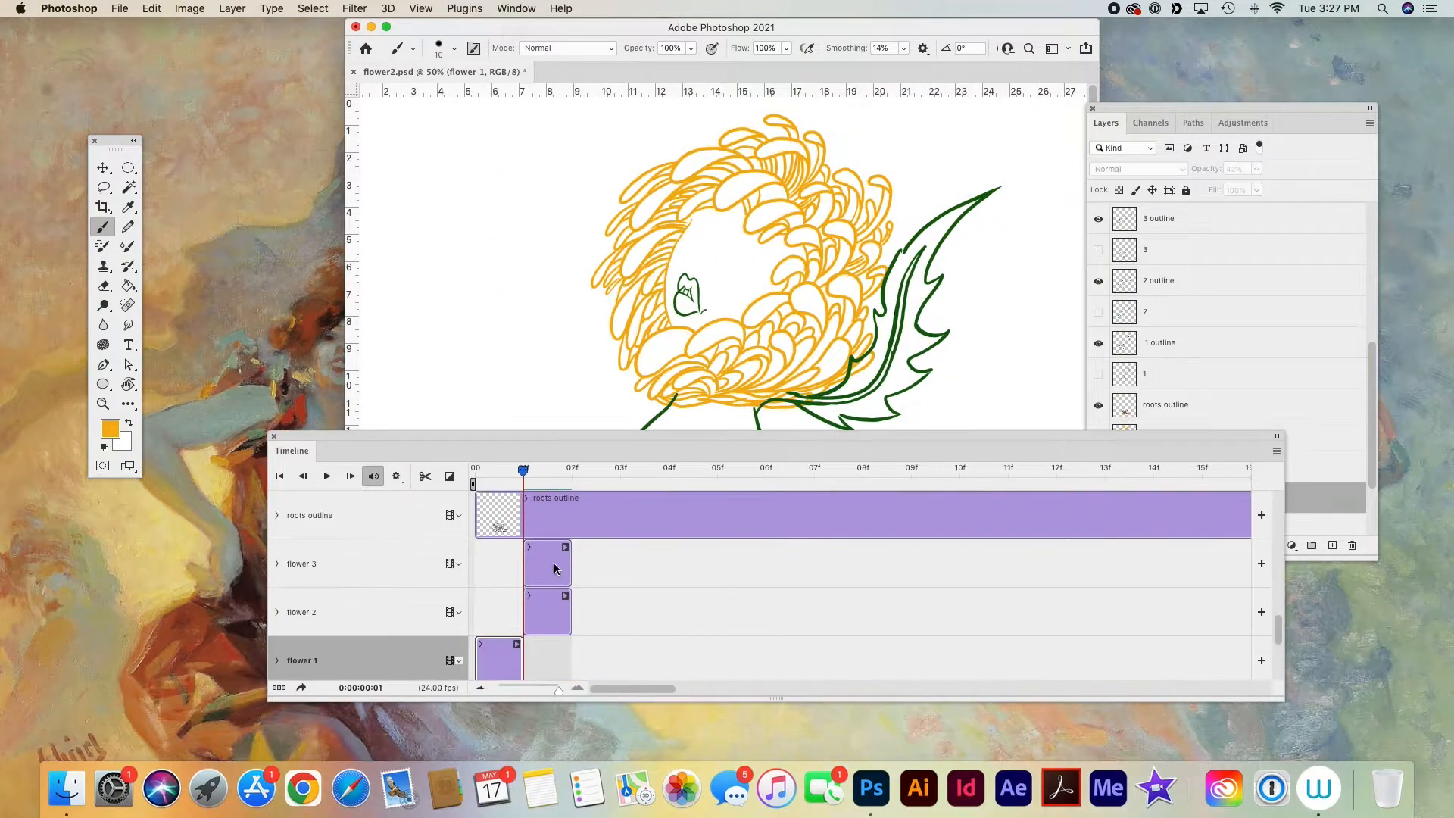
- Make the flower 3 clip start at 02F and move the playhead to that frame
left_click_drag(557, 569, 605, 569)
left_click_drag(523, 471, 571, 471)
left_click_drag(644, 437, 641, 513)
left_click(546, 689)
left_click(596, 646)
mouse_move(570, 546)
left_mouse_down()
mouse_move(618, 547)
mouse_move(475, 548)
mouse_move(571, 547)
left_mouse_up()
- Hide the flower 3 and flower 2 layers and add a new layer named flower 4 above them
left_click(1098, 436)
left_click(1099, 467)
left_click_drag(1133, 532, 1093, 599)
left_click(1332, 546)
double_click(1157, 436)
type("flow")
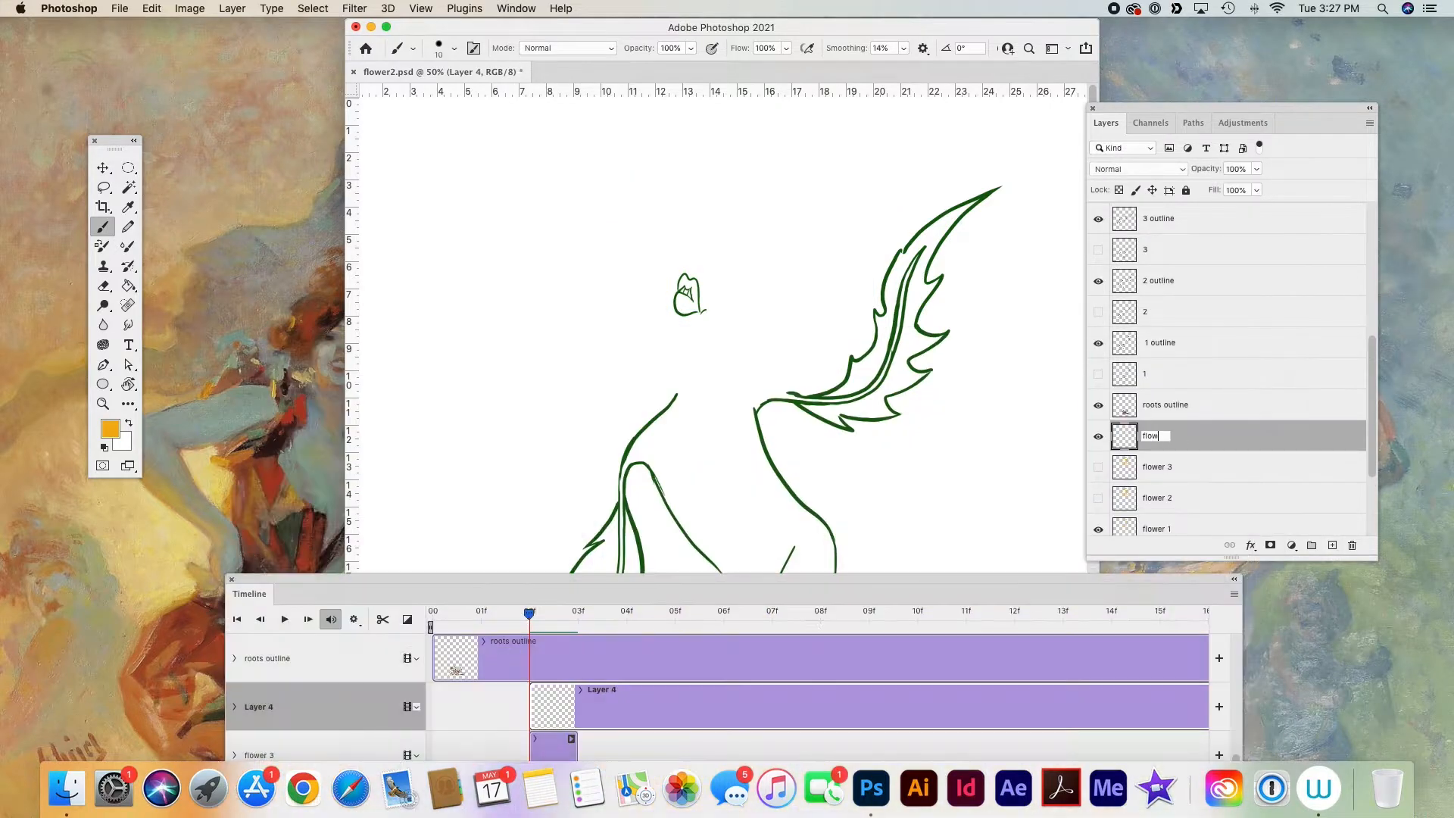
type("er 4")
key("Return")
- Shift the flower 4 clip to the start of the timeline and return the playhead to the first frame
left_click_drag(727, 578, 750, 400)
left_click_drag(797, 527, 701, 526)
left_click_drag(551, 436, 454, 435)
left_click_drag(554, 397, 587, 516)
- Ink the bottom petal cluster and the large petals above it on the flower 4 layer over the faded flower 1 drawing
key("super+plus")
left_click_drag(702, 430, 704, 391)
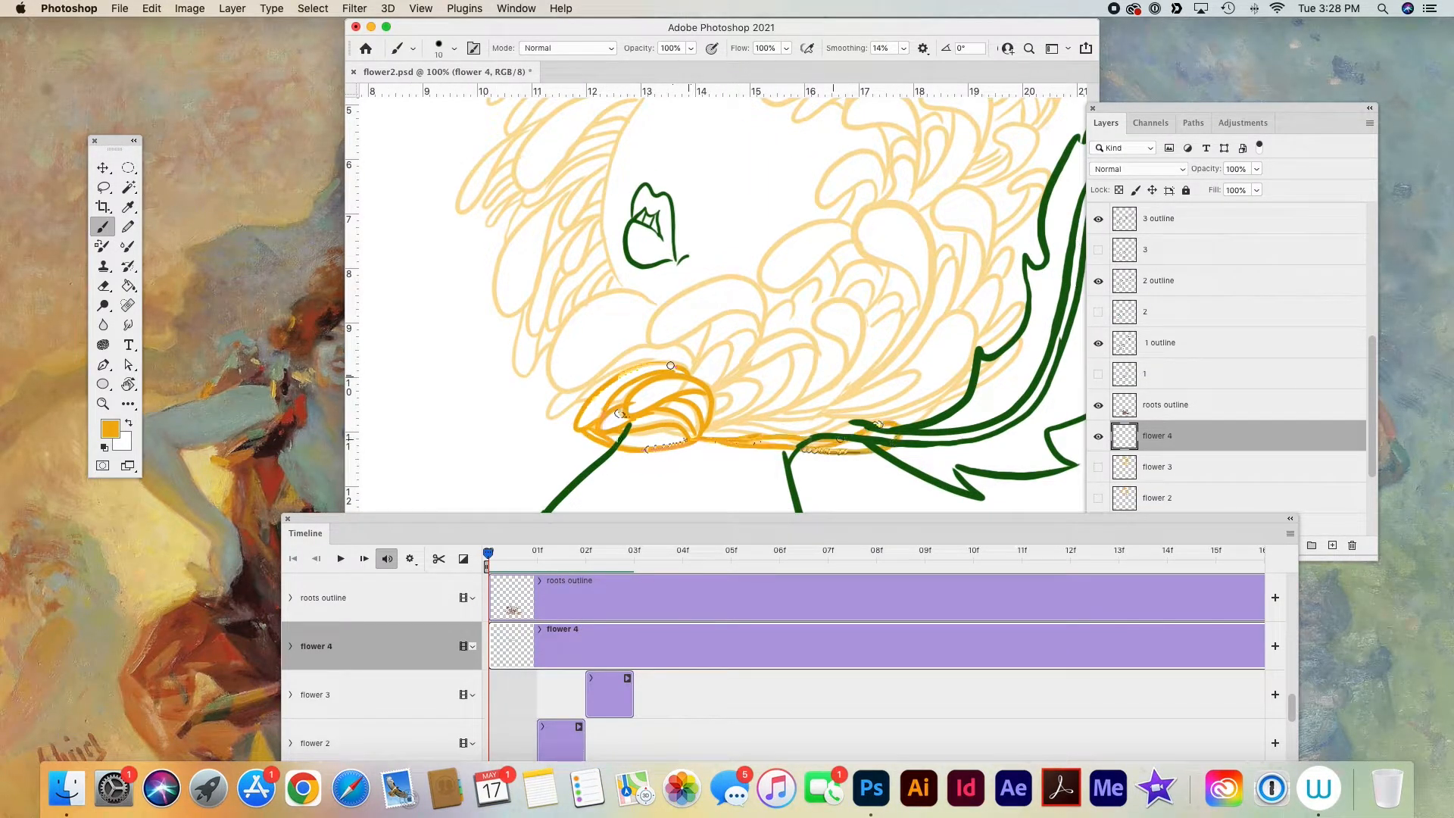
left_click_drag(829, 440, 833, 423)
left_click_drag(745, 378, 715, 409)
mouse_move(736, 418)
left_mouse_down()
mouse_move(757, 368)
mouse_move(816, 371)
left_mouse_up()
left_click_drag(817, 371, 758, 416)
left_click_drag(691, 371, 759, 333)
mouse_move(753, 313)
left_mouse_down()
mouse_move(654, 317)
mouse_move(614, 384)
left_mouse_up()
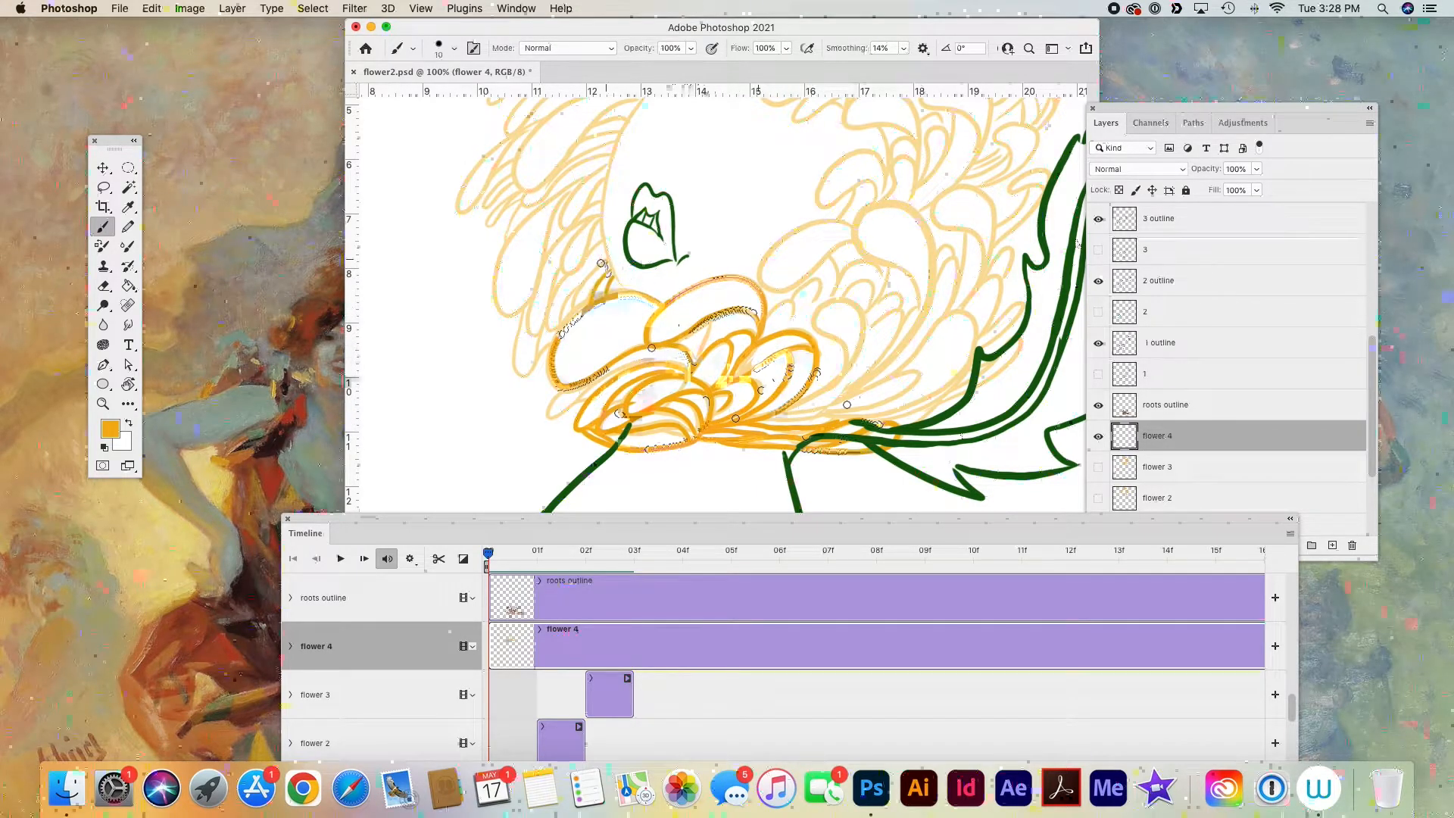
- Ink the narrow hanging petals on the lower-left side of the flower 4 head
left_click_drag(608, 259, 564, 275)
left_click_drag(602, 214, 548, 330)
left_click_drag(536, 300, 541, 341)
left_click_drag(561, 392, 695, 359)
- Ink the overlapping petals across the lower center and lower right of the flower 4 head
left_click_drag(792, 405, 846, 367)
left_click_drag(839, 298, 885, 297)
left_click_drag(848, 300, 869, 308)
mouse_move(855, 241)
left_mouse_down()
mouse_move(827, 297)
mouse_move(836, 247)
left_mouse_up()
left_click_drag(983, 383, 874, 412)
mouse_move(791, 404)
left_mouse_down()
mouse_move(639, 448)
mouse_move(741, 448)
left_mouse_up()
mouse_move(865, 378)
left_mouse_down()
mouse_move(913, 338)
mouse_move(766, 455)
left_mouse_up()
left_click_drag(901, 329, 878, 352)
mouse_move(845, 382)
left_mouse_down()
mouse_move(853, 328)
mouse_move(724, 440)
left_mouse_up()
mouse_move(782, 360)
left_mouse_down()
mouse_move(800, 311)
mouse_move(742, 411)
left_mouse_up()
- Ink the curling petals up the right side of the flower 4 head
mouse_move(805, 299)
left_mouse_down()
mouse_move(795, 382)
mouse_move(836, 352)
left_mouse_up()
left_click_drag(810, 280, 857, 316)
left_click_drag(905, 244, 857, 309)
mouse_move(875, 241)
left_mouse_down()
mouse_move(913, 227)
mouse_move(878, 284)
left_mouse_up()
mouse_move(864, 182)
left_mouse_down()
mouse_move(820, 241)
mouse_move(830, 230)
left_mouse_up()
left_click_drag(914, 139, 893, 179)
scroll(837, 239, "up", 5)
mouse_move(837, 238)
left_mouse_down()
mouse_move(800, 313)
mouse_move(861, 279)
left_mouse_up()
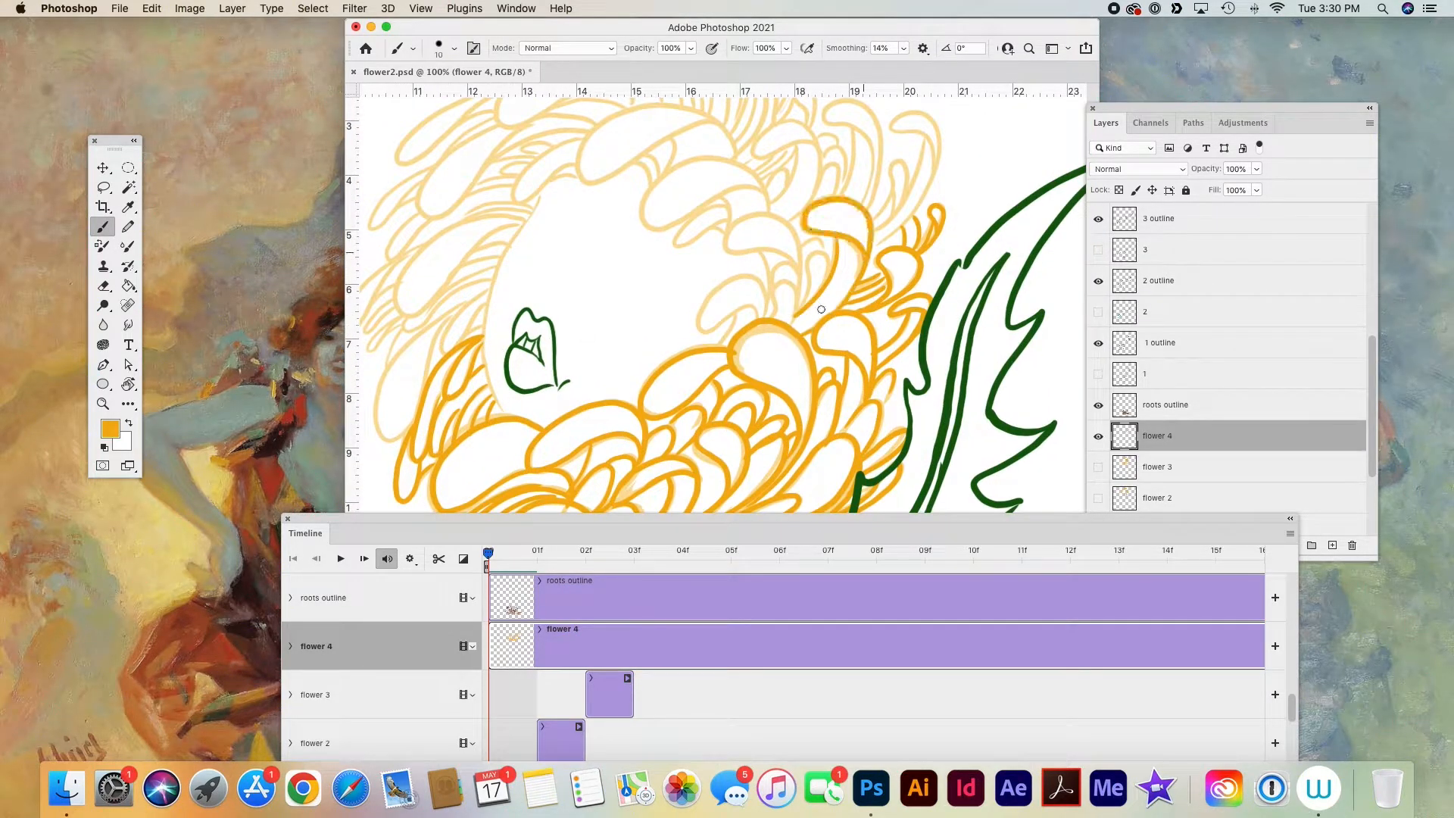
- Ink the overlapping inner petals along the right side of the face opening on the flower 4 layer
left_click_drag(766, 316, 700, 332)
left_click_drag(737, 317, 715, 346)
mouse_move(801, 259)
left_mouse_down()
mouse_move(804, 306)
mouse_move(728, 247)
left_mouse_up()
left_click_drag(763, 254, 774, 299)
left_click_drag(803, 244, 827, 249)
left_click_drag(874, 247, 940, 174)
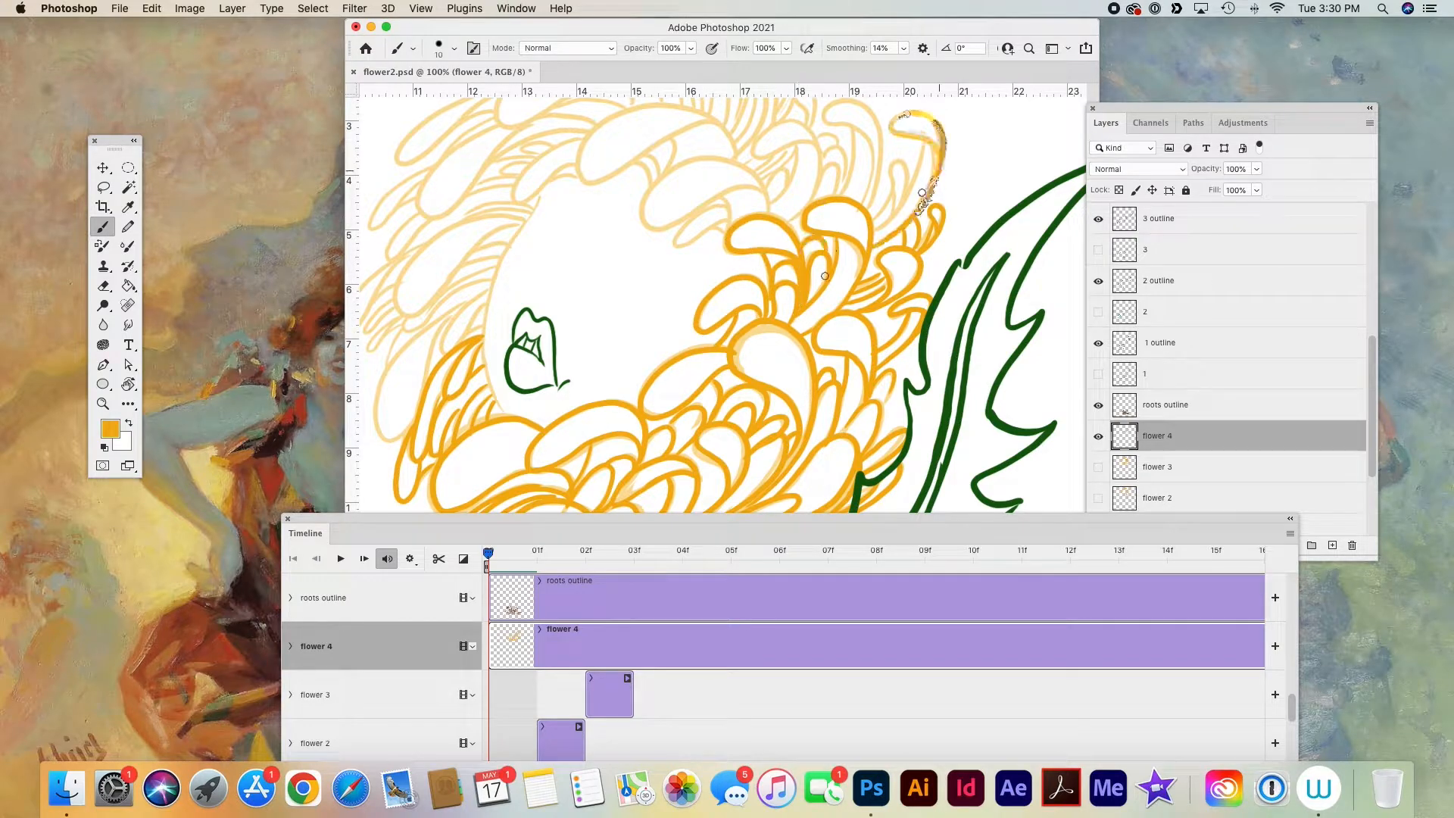
- Ink the large and small curling petals across the upper right of the flower 4 head
scroll(825, 276, "up", 5)
scroll(825, 276, "left", 4)
mouse_move(909, 288)
left_mouse_down()
mouse_move(935, 294)
mouse_move(831, 243)
left_mouse_up()
mouse_move(989, 425)
left_mouse_down()
mouse_move(1006, 251)
mouse_move(1005, 413)
left_mouse_up()
mouse_move(861, 265)
left_mouse_down()
mouse_move(788, 294)
mouse_move(822, 307)
left_mouse_up()
mouse_move(830, 235)
left_mouse_down()
mouse_move(681, 209)
mouse_move(805, 203)
left_mouse_up()
mouse_move(836, 231)
left_mouse_down()
mouse_move(846, 127)
mouse_move(759, 145)
left_mouse_up()
mouse_move(762, 156)
left_mouse_down()
mouse_move(849, 143)
mouse_move(821, 226)
left_mouse_up()
left_click_drag(805, 149, 807, 204)
left_click_drag(890, 227, 850, 263)
- Ink the petals along the top of the flower 4 head
scroll(851, 160, "up", 5)
scroll(852, 160, "right", 1)
mouse_move(887, 173)
left_mouse_down()
mouse_move(905, 200)
mouse_move(850, 287)
left_mouse_up()
mouse_move(819, 226)
left_mouse_down()
mouse_move(758, 187)
mouse_move(815, 221)
left_mouse_up()
mouse_move(761, 223)
left_mouse_down()
mouse_move(672, 230)
mouse_move(731, 256)
left_mouse_up()
mouse_move(724, 262)
left_mouse_down()
mouse_move(568, 303)
mouse_move(720, 259)
left_mouse_up()
mouse_move(663, 309)
left_mouse_down()
mouse_move(554, 314)
mouse_move(640, 295)
left_mouse_up()
- Ink the long sweeping petals down the upper-left side of the flower 4 head
scroll(641, 295, "down", 4)
scroll(641, 295, "left", 6)
mouse_move(779, 240)
left_mouse_down()
mouse_move(780, 268)
mouse_move(730, 271)
left_mouse_up()
mouse_move(698, 199)
left_mouse_down()
mouse_move(701, 214)
mouse_move(566, 329)
left_mouse_up()
mouse_move(567, 329)
left_mouse_down()
mouse_move(626, 283)
mouse_move(586, 362)
left_mouse_up()
mouse_move(668, 312)
left_mouse_down()
mouse_move(736, 297)
mouse_move(686, 416)
left_mouse_up()
- Ink the remaining petals on the left side of the flower 4 head, undoing a misplaced stroke
scroll(687, 417, "down", 5)
scroll(686, 417, "right", 1)
mouse_move(726, 181)
left_mouse_down()
mouse_move(676, 341)
mouse_move(640, 203)
left_mouse_up()
mouse_move(718, 194)
left_mouse_down()
mouse_move(638, 261)
mouse_move(709, 204)
left_mouse_up()
key("super+z")
left_click_drag(686, 244, 596, 309)
left_click_drag(589, 240, 532, 318)
left_click_drag(585, 278, 554, 312)
mouse_move(559, 328)
left_mouse_down()
mouse_move(665, 276)
mouse_move(622, 338)
left_mouse_up()
- Trim the long flower 4 clip to a short clip in the timeline
key("super+minus")
key("super+minus")
left_click_drag(733, 519, 697, 377)
left_click_drag(533, 632, 494, 631)
left_click_drag(839, 515, 485, 560)
left_click_drag(494, 632, 528, 632)
mouse_move(834, 512)
left_mouse_down()
mouse_move(477, 517)
mouse_move(586, 517)
left_mouse_up()
- Retime the flower 1 to flower 4 clips so each lasts two frames and follows the previous one
left_click_drag(600, 515, 638, 515)
left_click_drag(562, 562, 600, 562)
left_click_drag(524, 605, 562, 604)
left_click_drag(580, 560, 619, 561)
left_click_drag(606, 514, 682, 513)
left_click_drag(1254, 566, 1254, 574)
left_click_drag(488, 606, 525, 606)
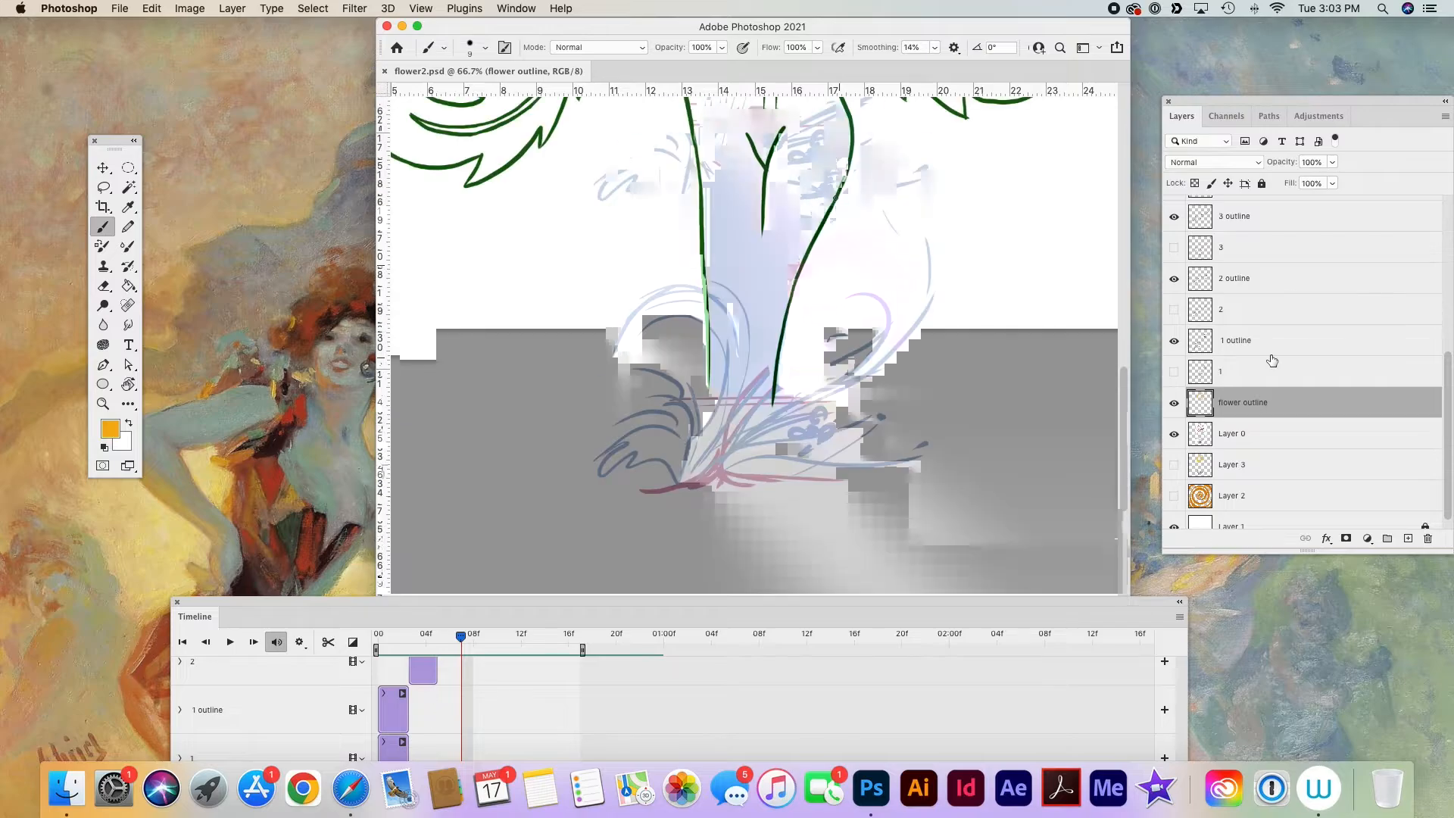
- Add a new layer named roots outline above the flower outline layer and clear the view of the lower body
scroll(836, 199, "up", 10)
scroll(1039, 399, "down", 2)
left_click(1409, 539)
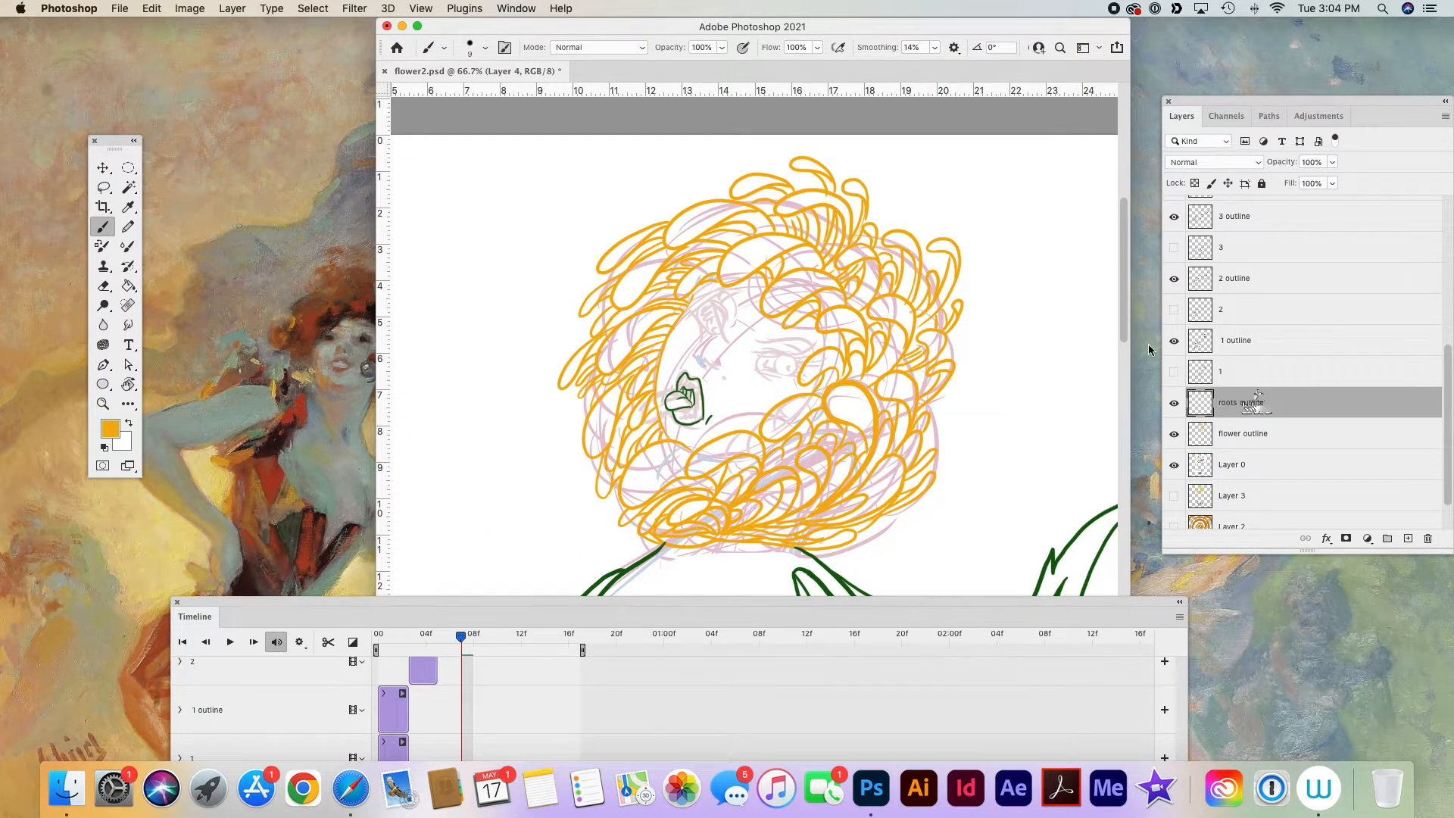
scroll(1060, 364, "down", 12)
left_click_drag(1318, 100, 1318, 1)
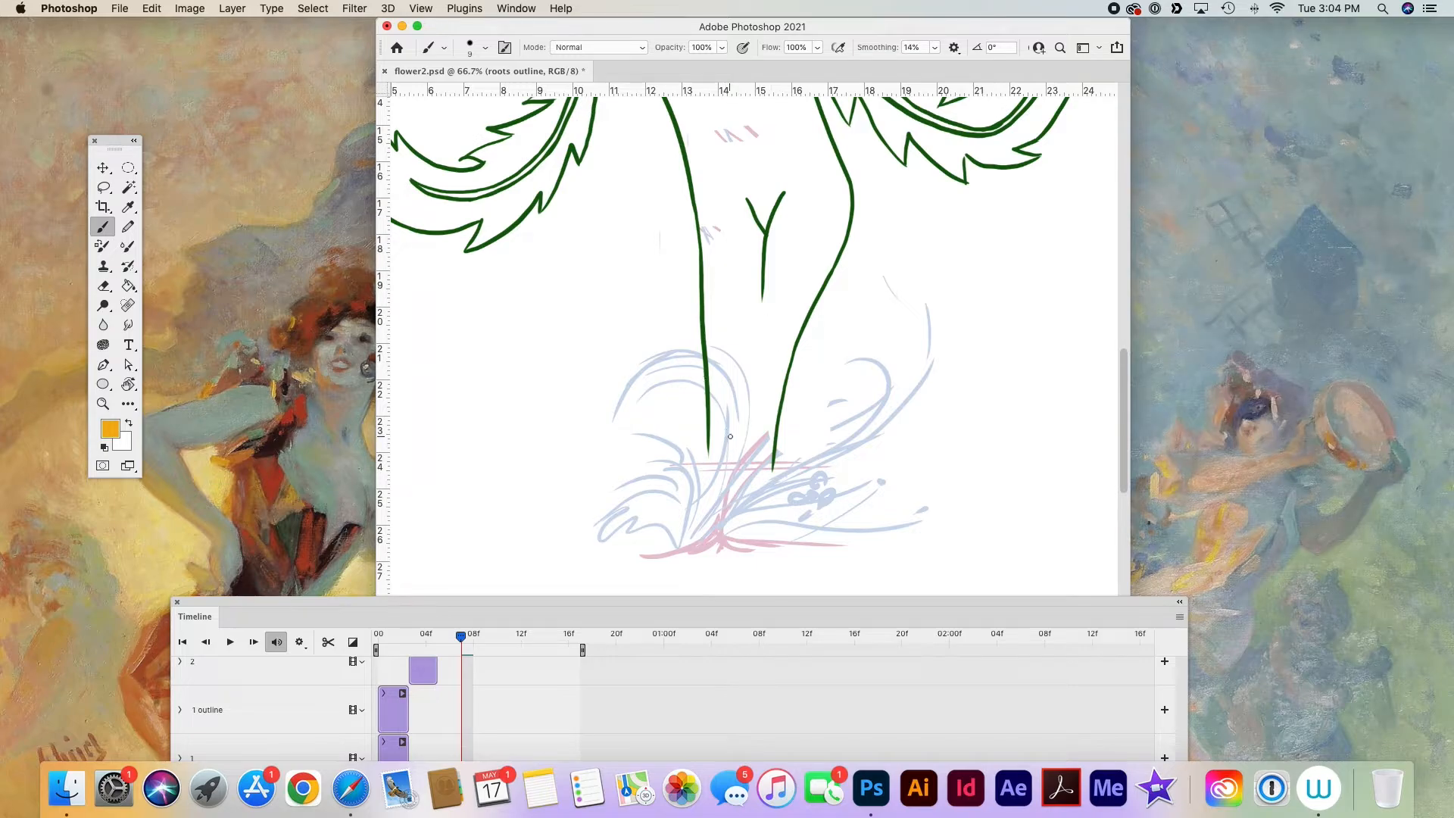
- Set the foreground color to a dark brown for the roots
left_click(110, 428)
left_click(1151, 356)
left_click_drag(1110, 318, 1074, 268)
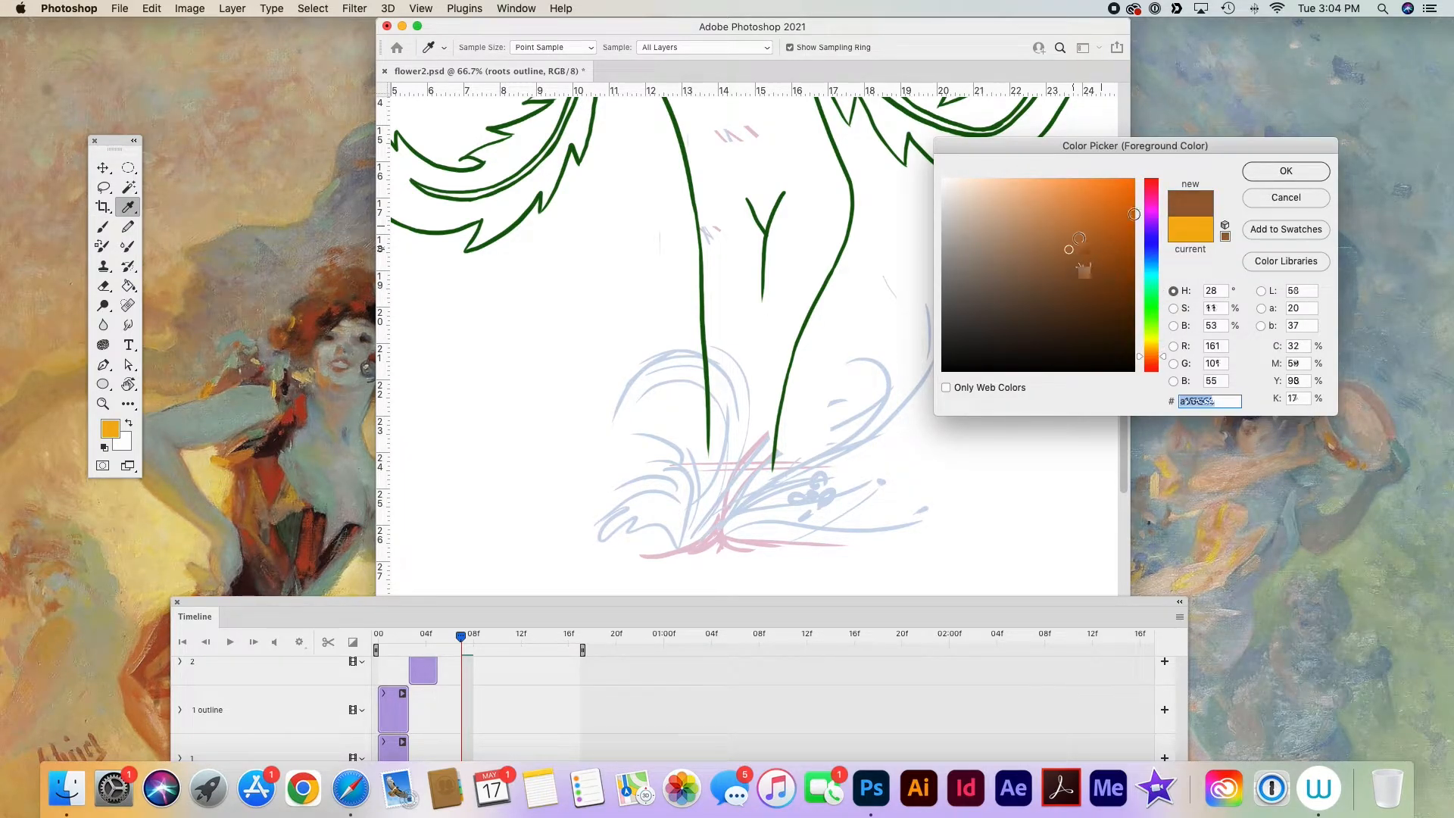
left_click(1264, 178)
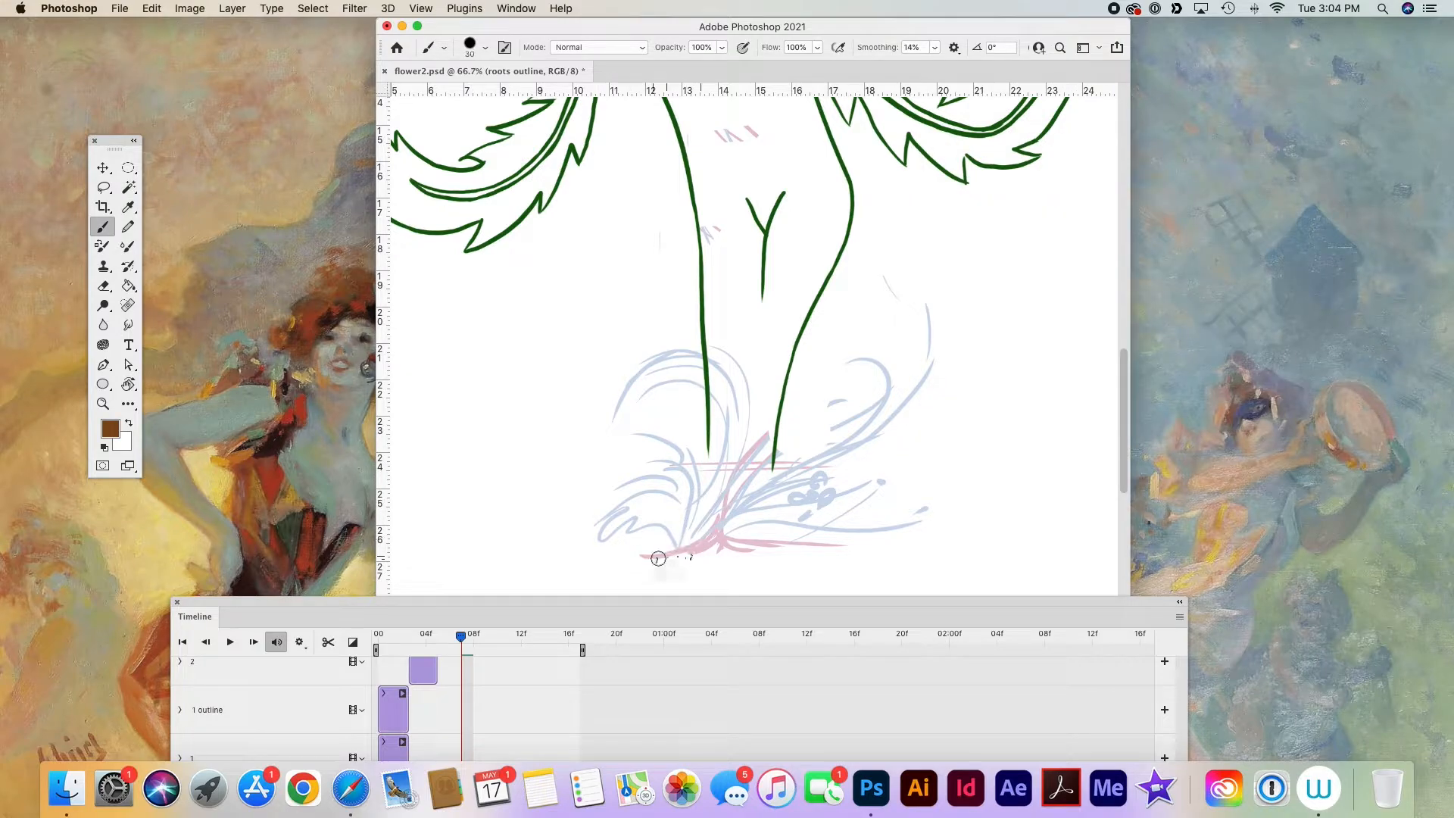
- Ink the two large curling roots and the small lower-left curl on roots outline with a size 15 brush
mouse_move(633, 553)
left_mouse_down()
mouse_move(886, 417)
mouse_move(836, 395)
left_mouse_up()
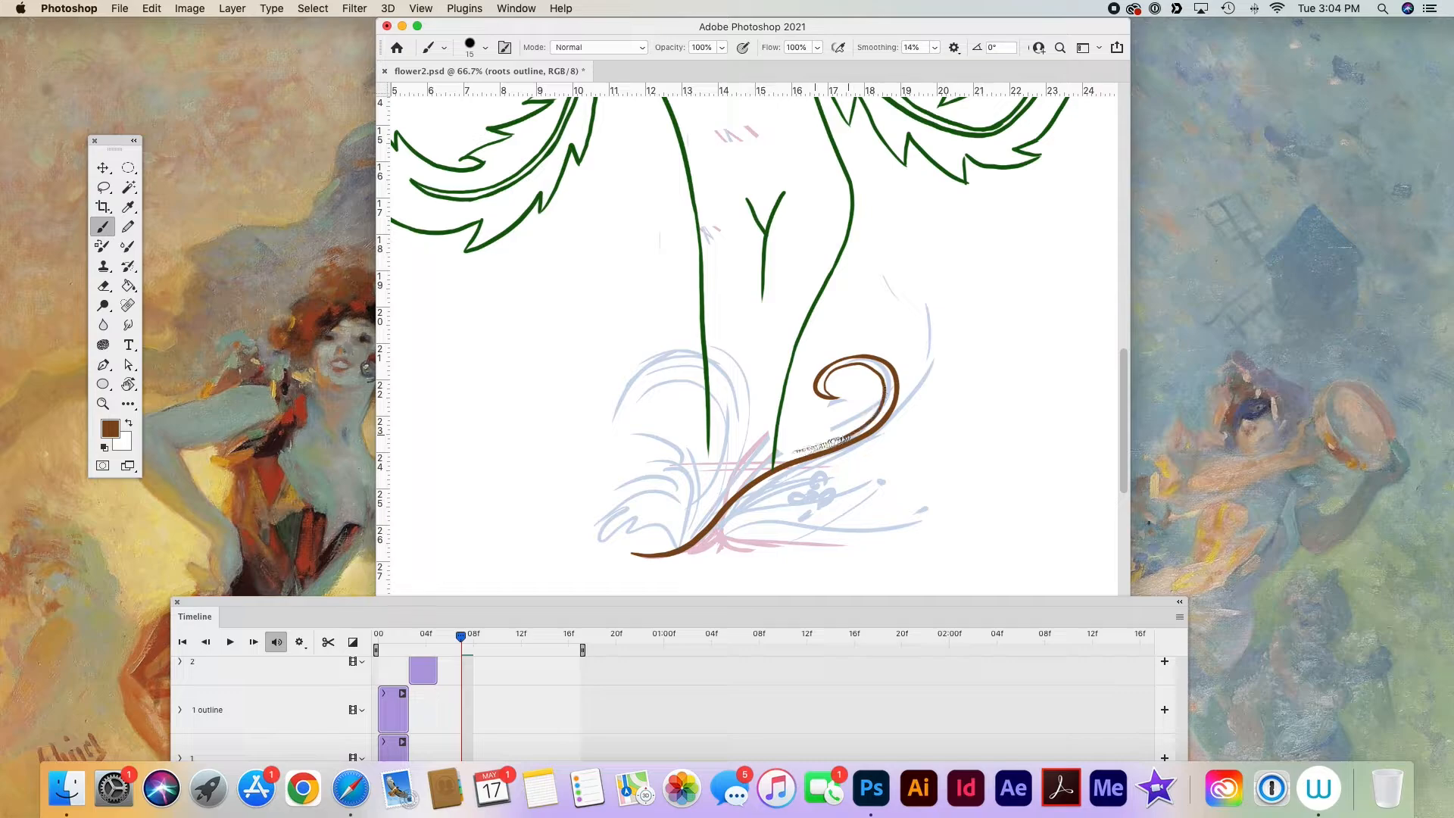
key("super+z")
left_click_drag(704, 348, 696, 535)
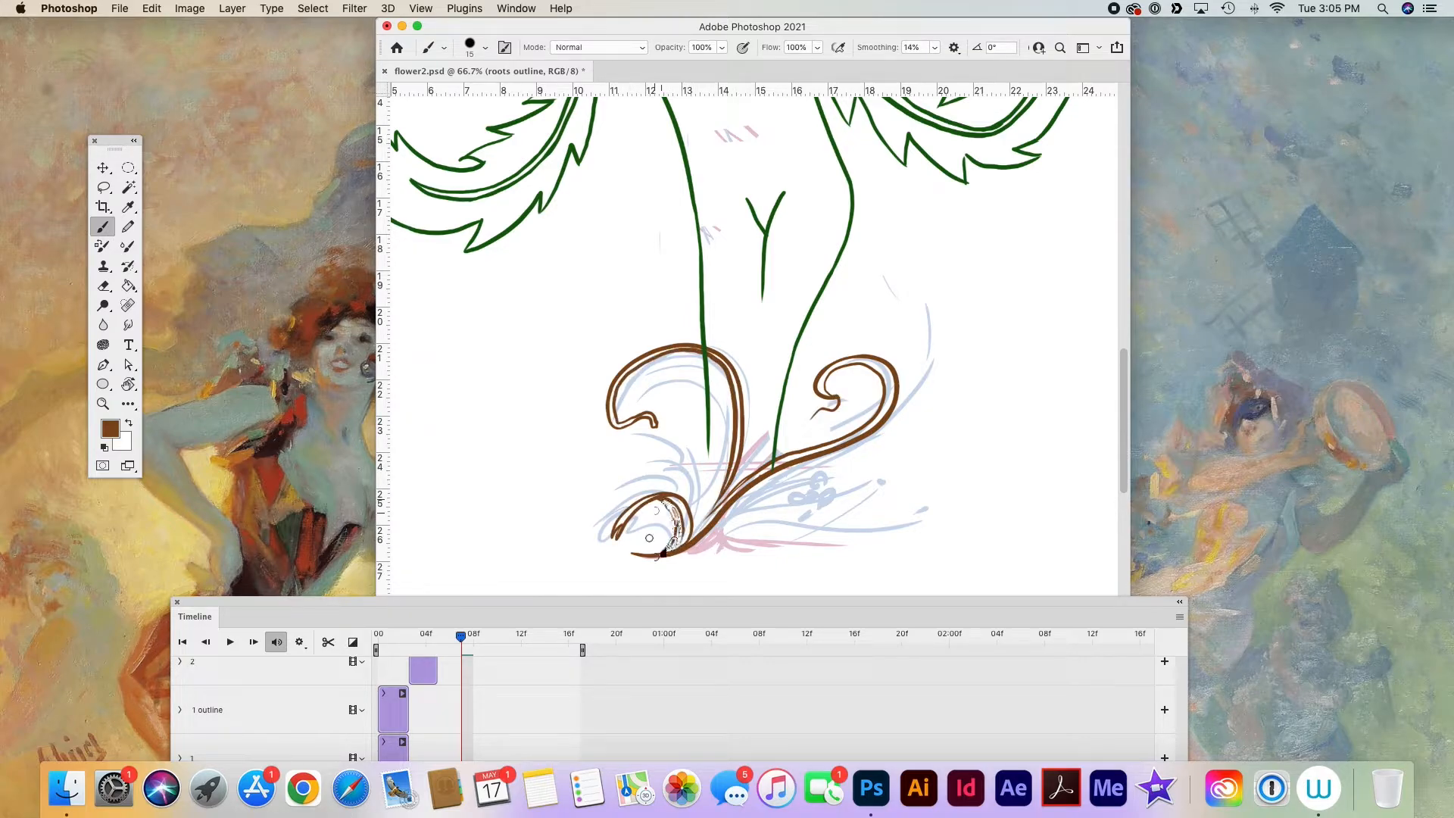
key("super+z")
key("super+z")
key("super+z")
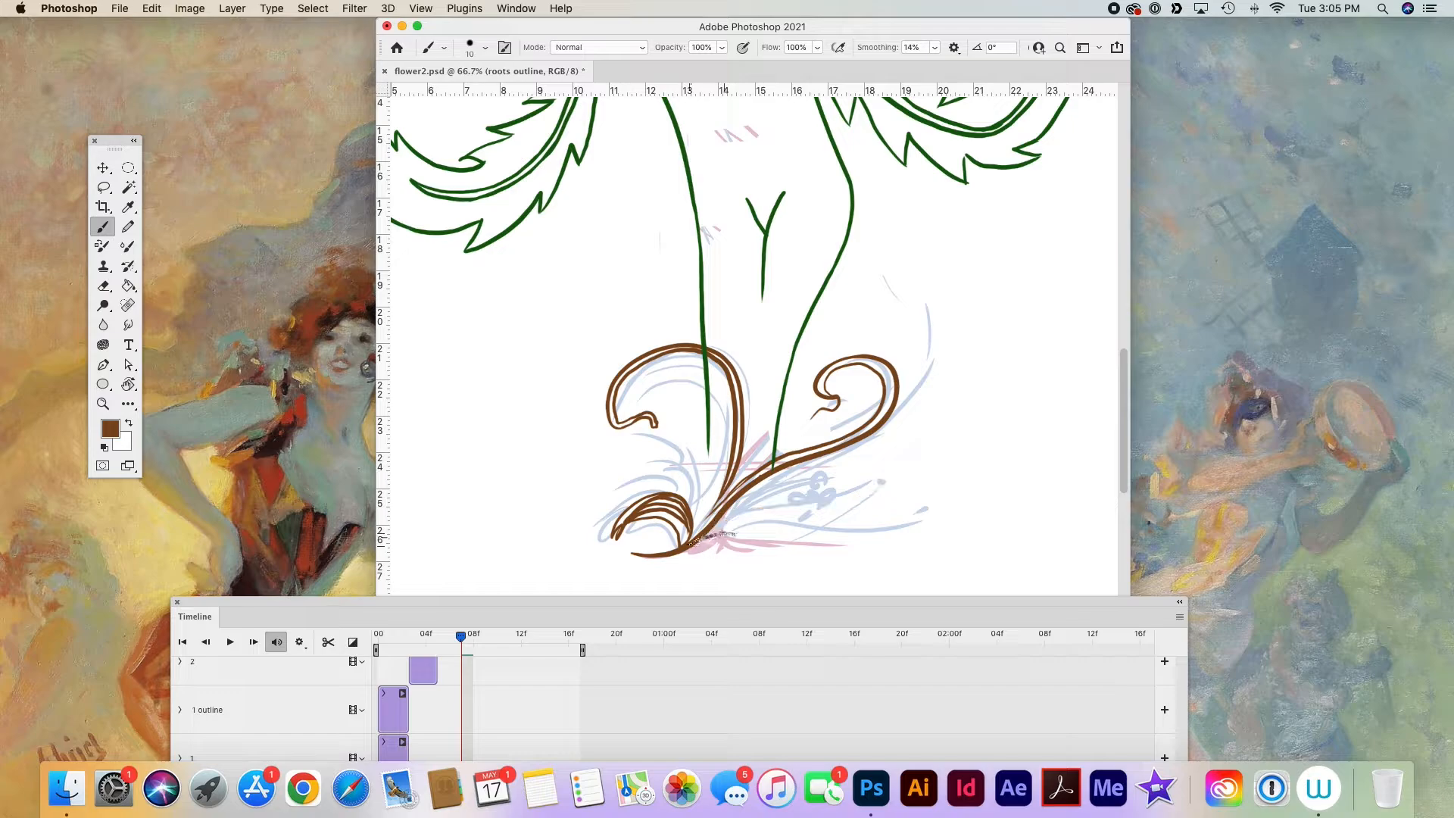
- Fill the root curls with parallel strands using a size 10 brush and add a thin tendril on the left
key("super+z")
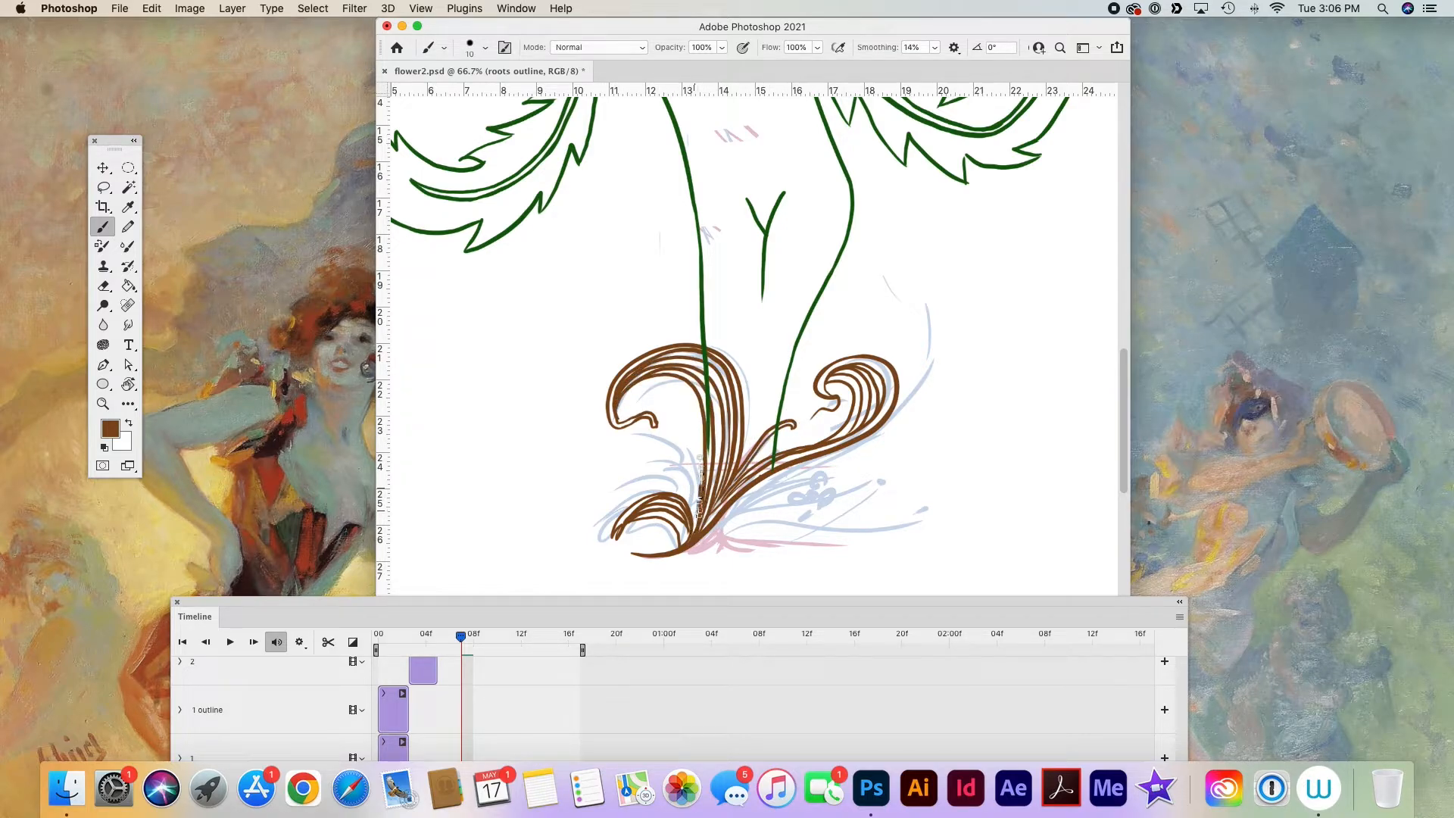
key("super+z")
left_click_drag(703, 517, 676, 454)
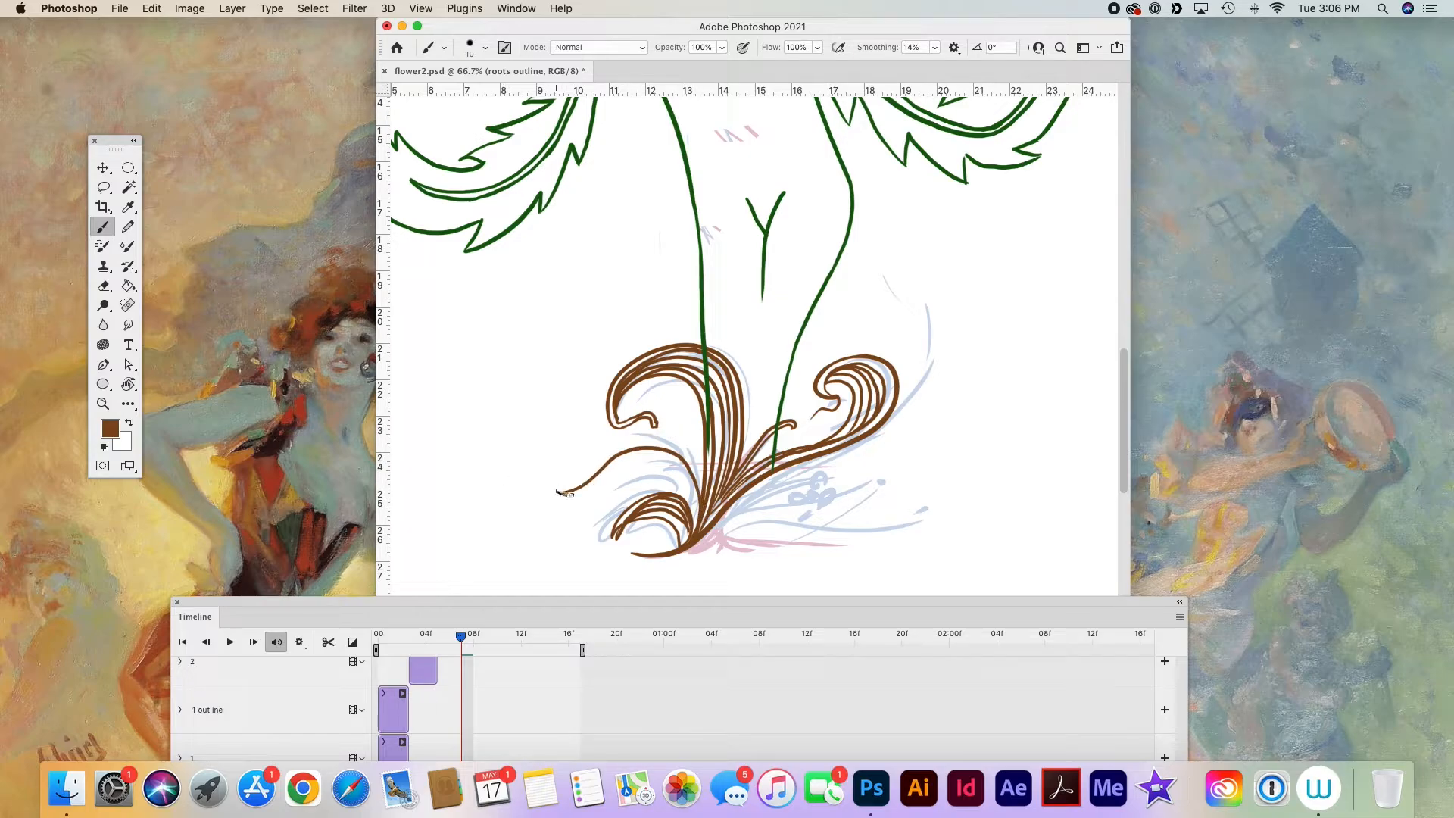
- Scrub through the timeline from the first frame to examine the roots against the moving leaves
key("super+minus")
key("super+minus")
key("super+minus")
left_click_drag(461, 636, 378, 637)
left_click_drag(524, 602, 542, 255)
scroll(522, 341, "up", 3)
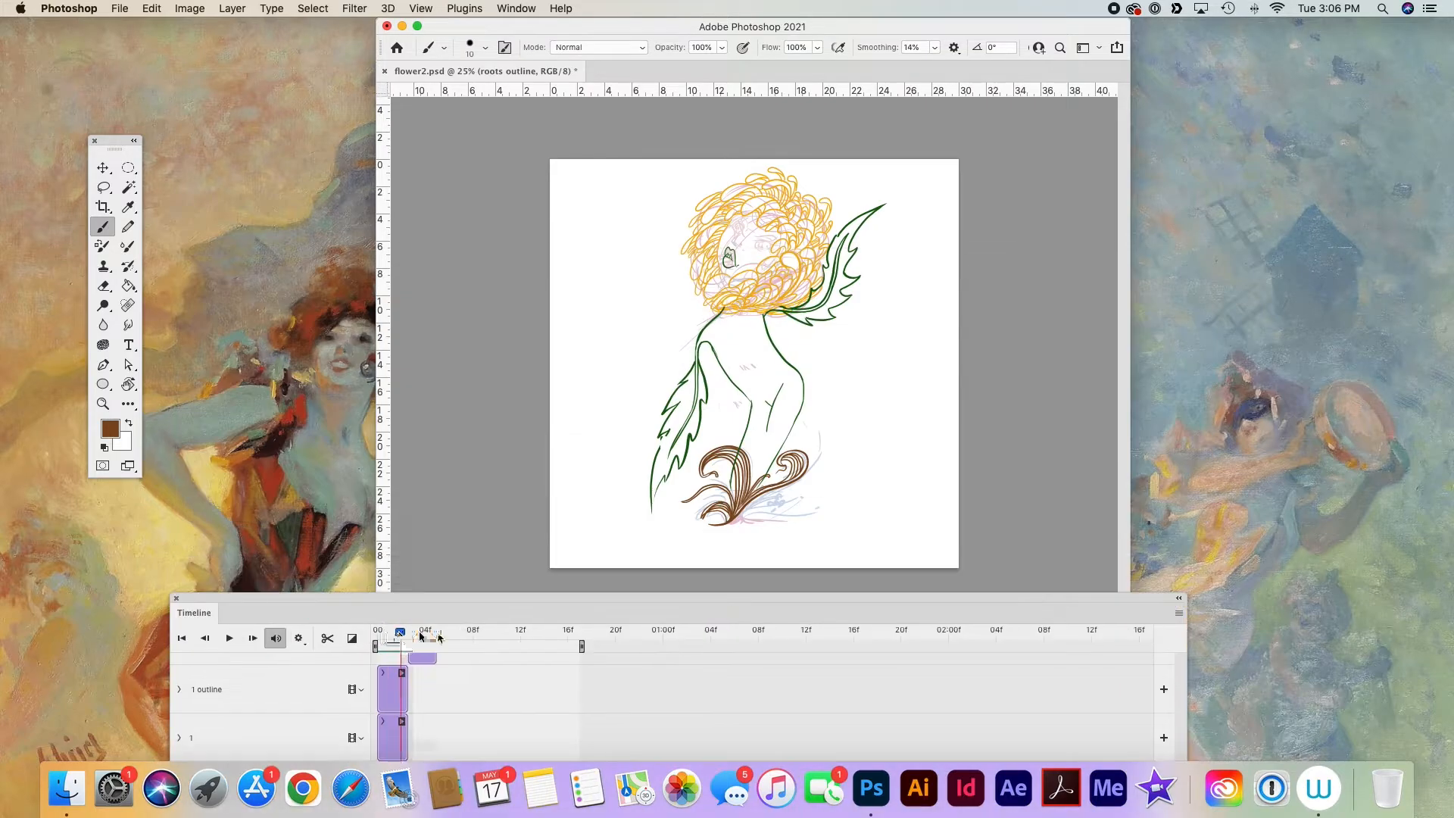
- Ink the remaining root strands spreading along the ground to both sides of the stem
key("space")
key("super+equal")
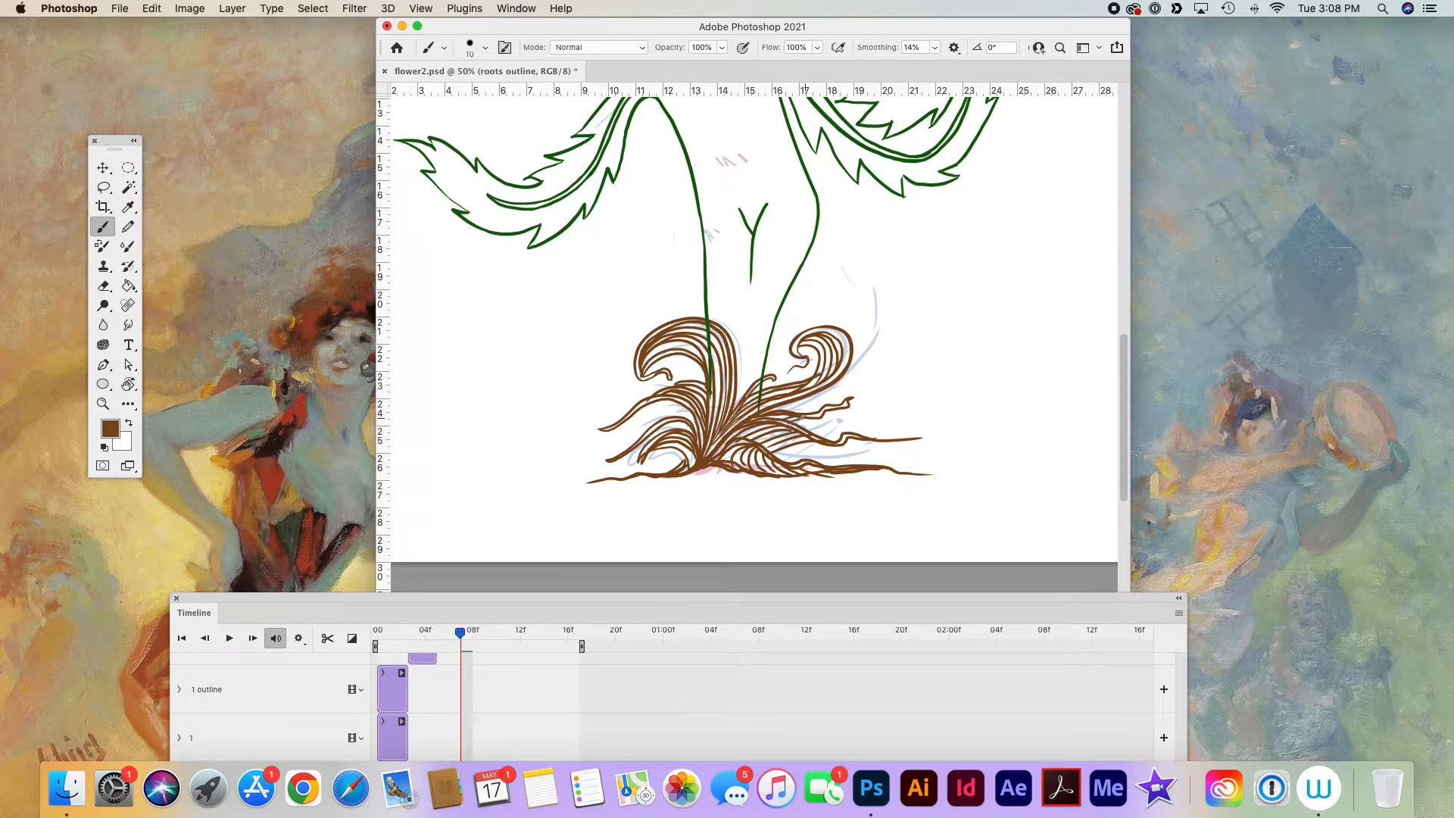
key("space")
key("super+minus")
key("super+minus")
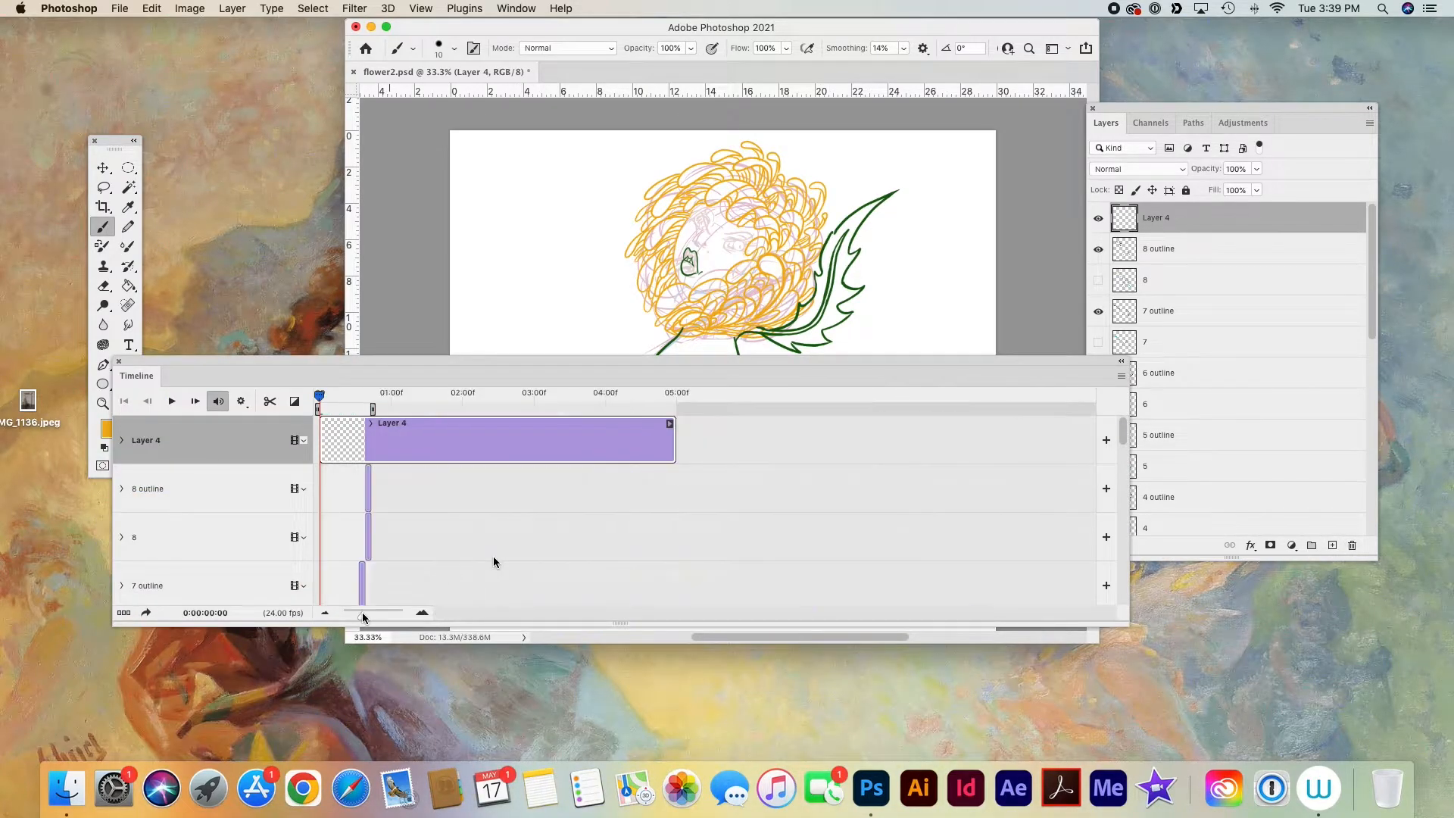
- Trim the new Layer 4 clip to end at frame 17 and rename the layer face outline
left_click_drag(674, 441, 371, 441)
left_click_drag(362, 615, 402, 615)
left_click_drag(503, 362, 506, 623)
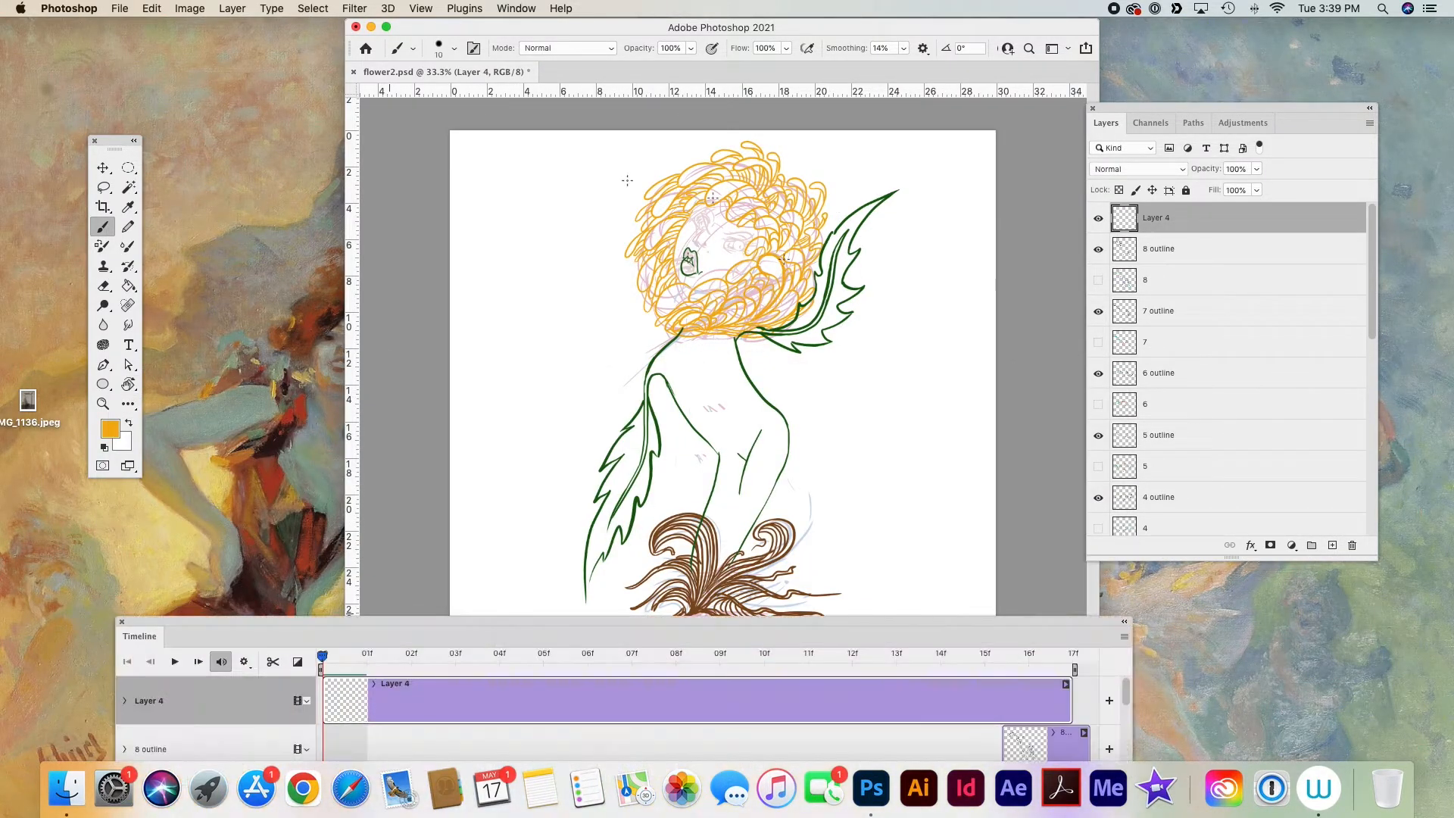
type("face")
key("Return")
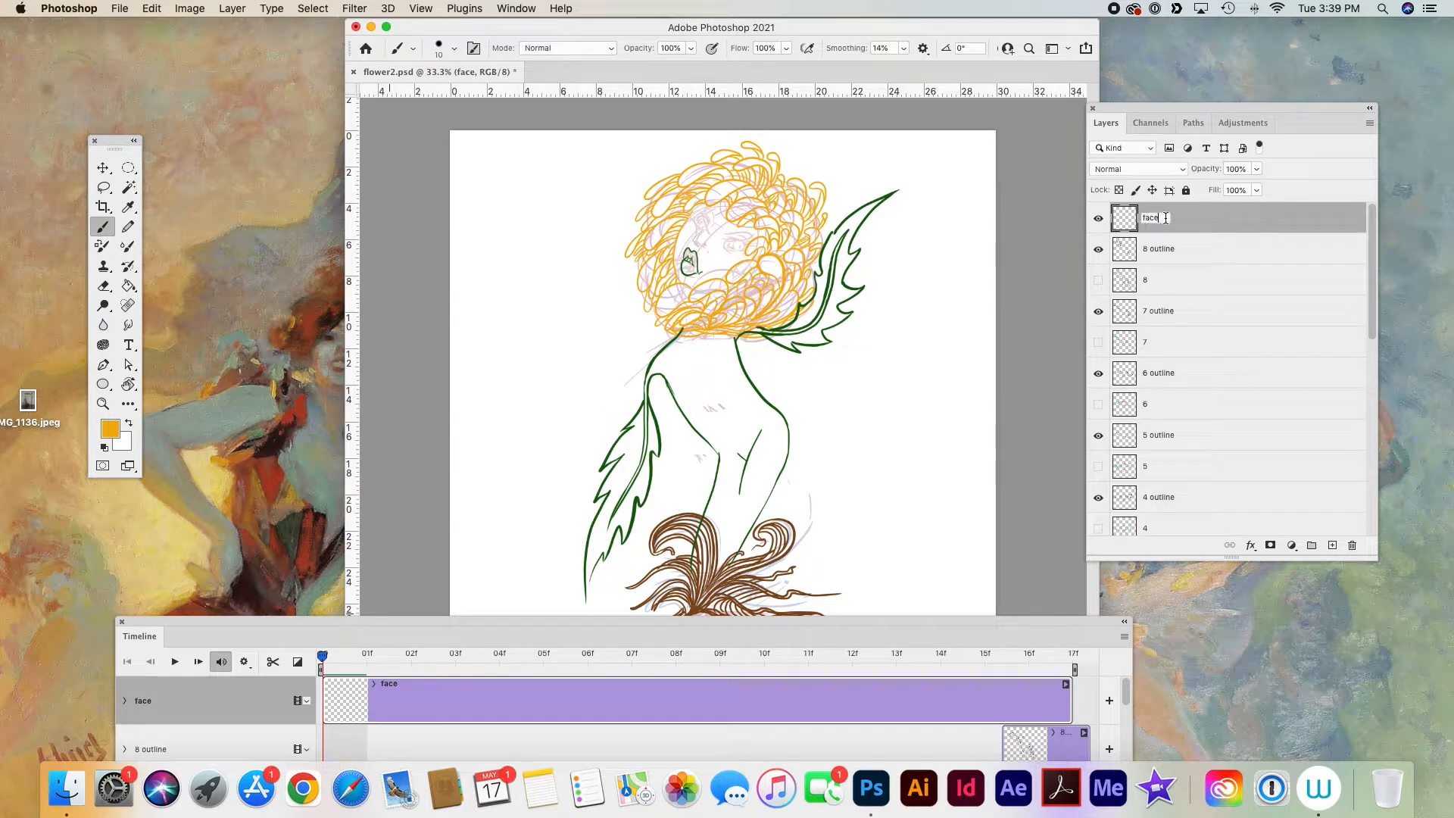
key("Return")
- Sample the dark green of the body outline and ink the brows and upper eyelid on the face outline layer
key("i")
left_click(649, 385)
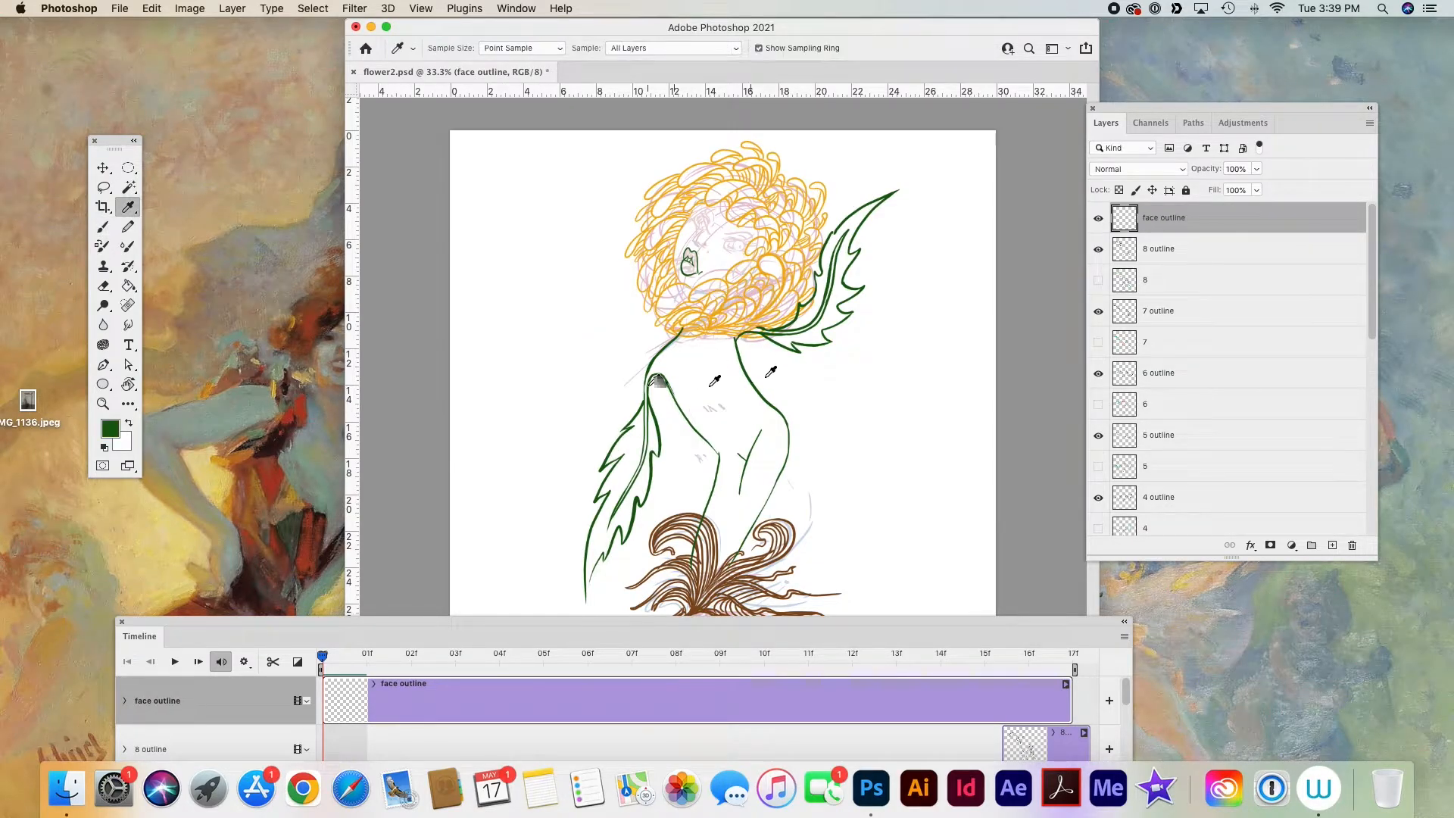
key("super+1")
scroll(784, 345, "up", 5)
key("b")
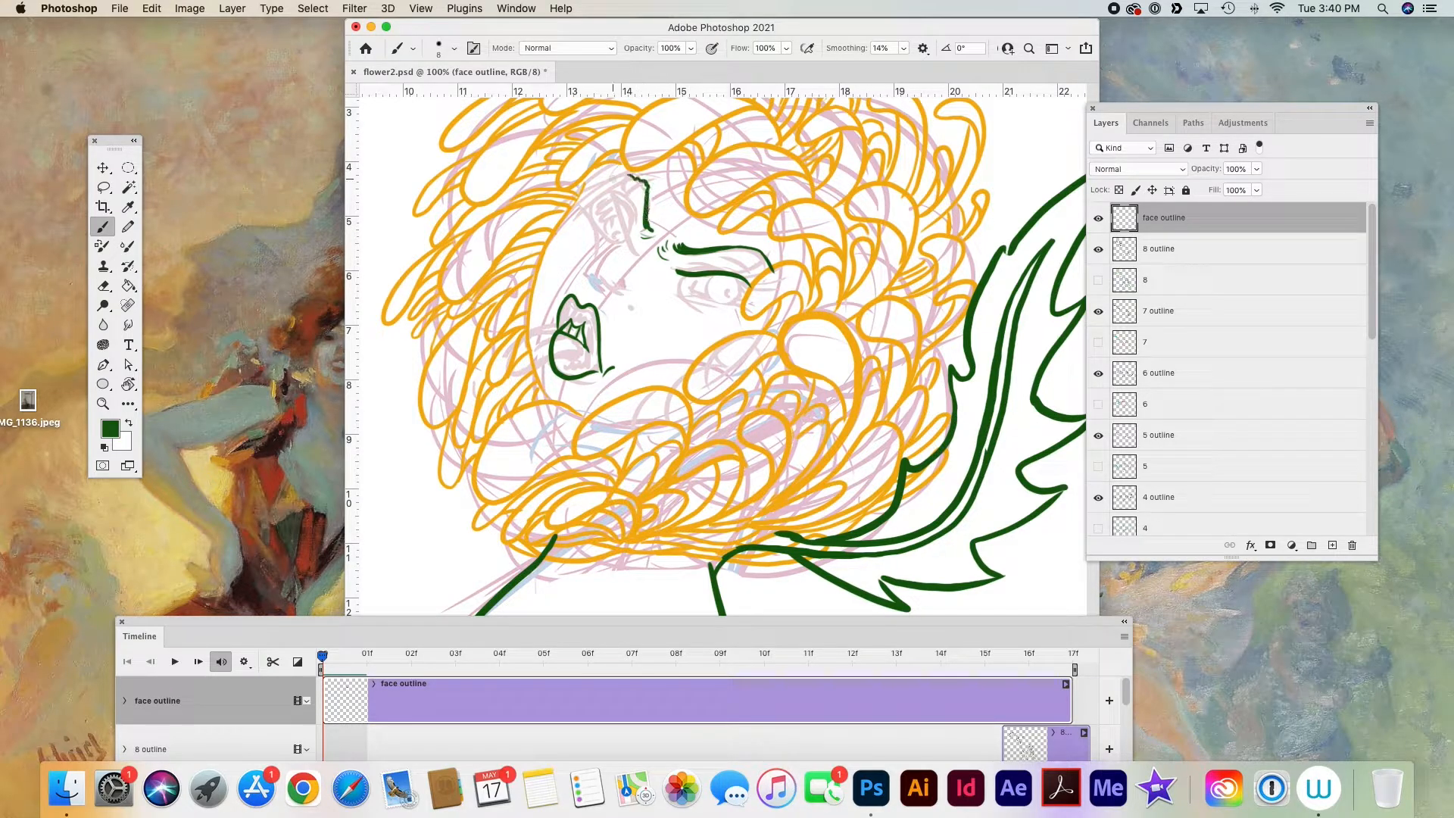
- Erase the stray marks between the brows, then ink the lower eyelid and the outer line of the other eye
key("ctrl+z")
key("e")
left_click_drag(666, 249, 643, 242)
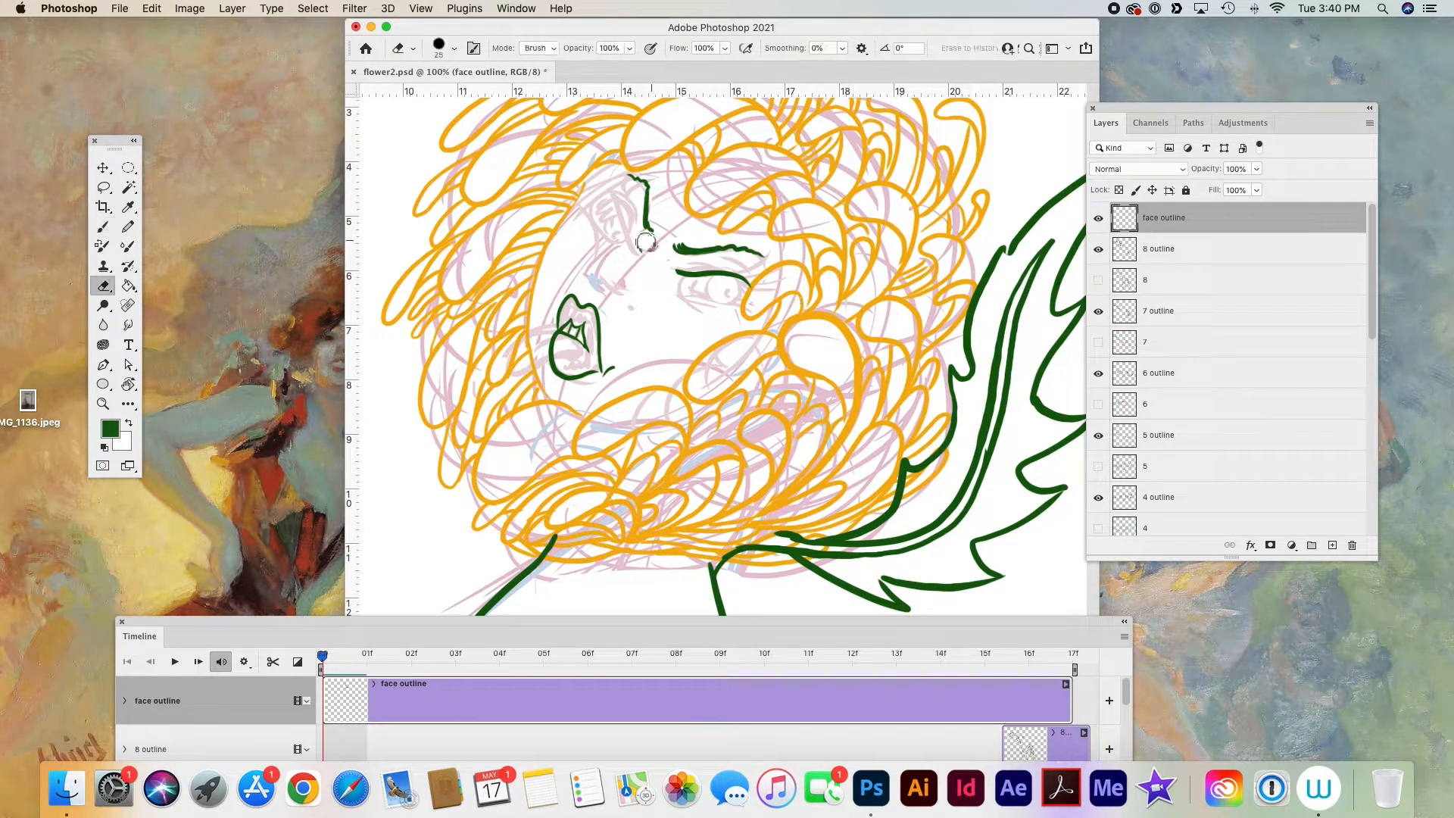
key("b")
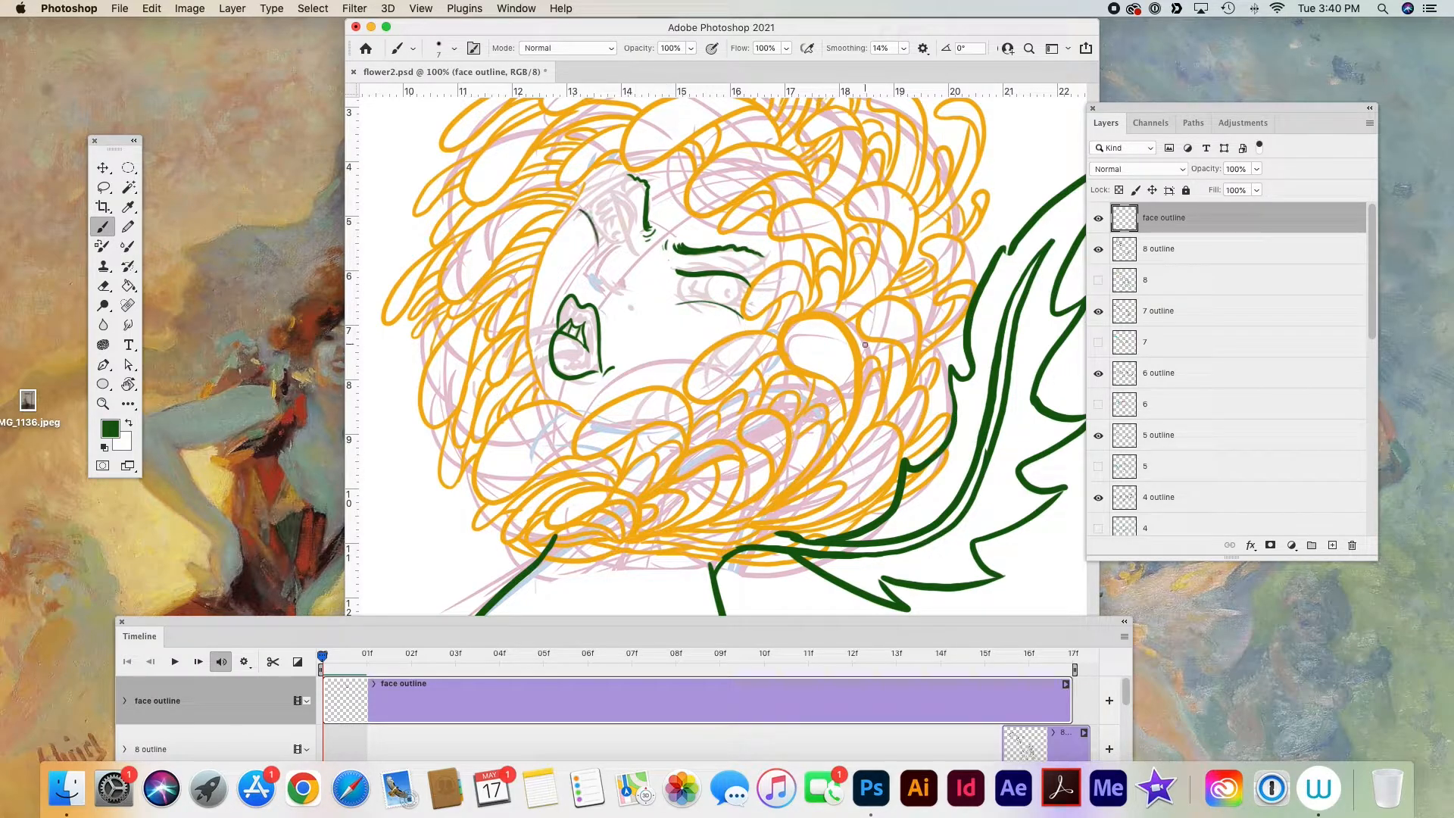
- Fill both eyes in dark green and ink the nose and eyelashes, setting the brush smoothing to 0%
key("x")
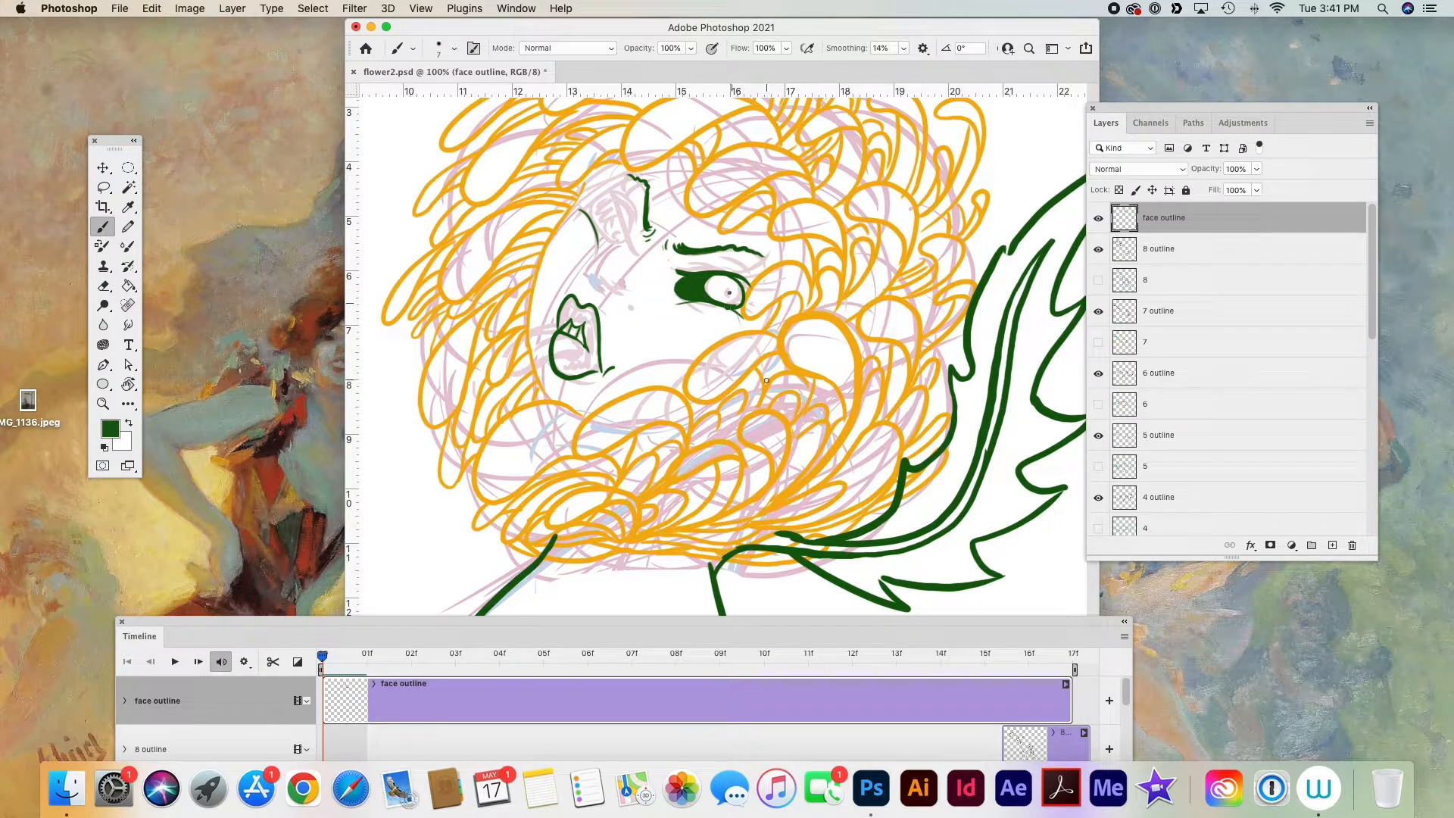
key("alt+0")
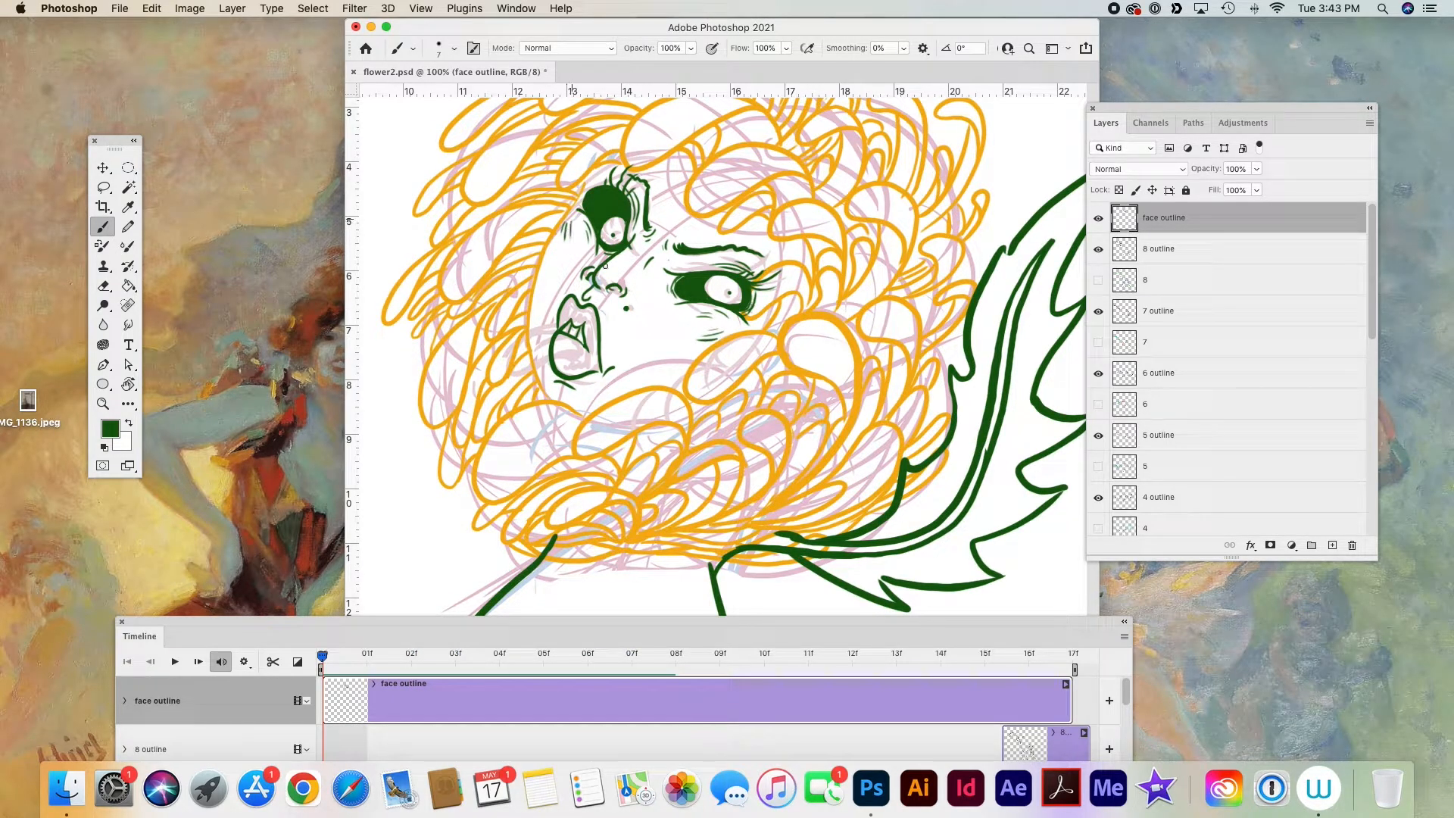
key("super+minus")
key("super+minus")
key("super+minus")
key("super+minus")
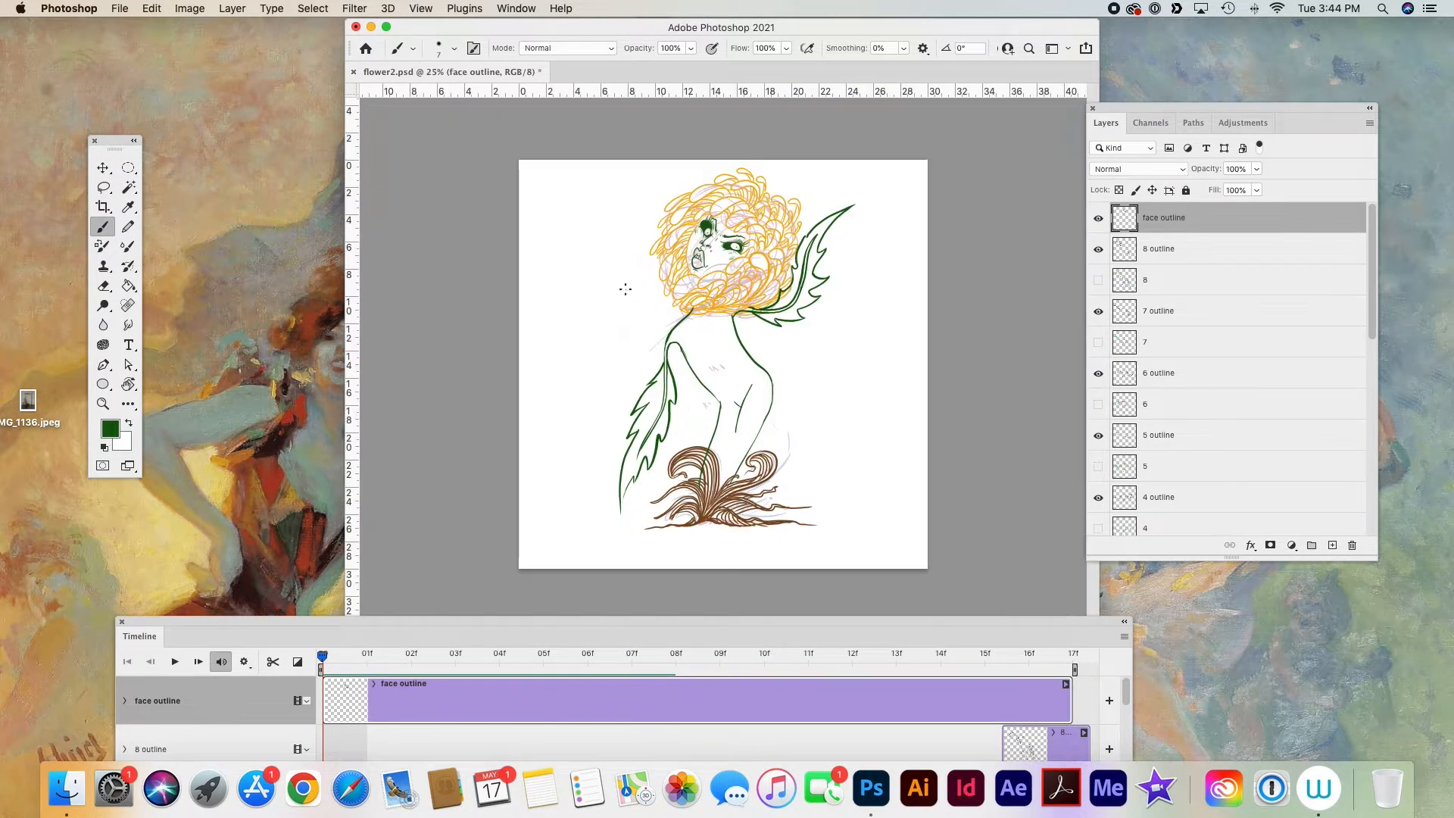
- Ink the curved left contour of the face and touch up the line beside the mouth
key("super+equal")
key("super+equal")
key("super+equal")
key("super+equal")
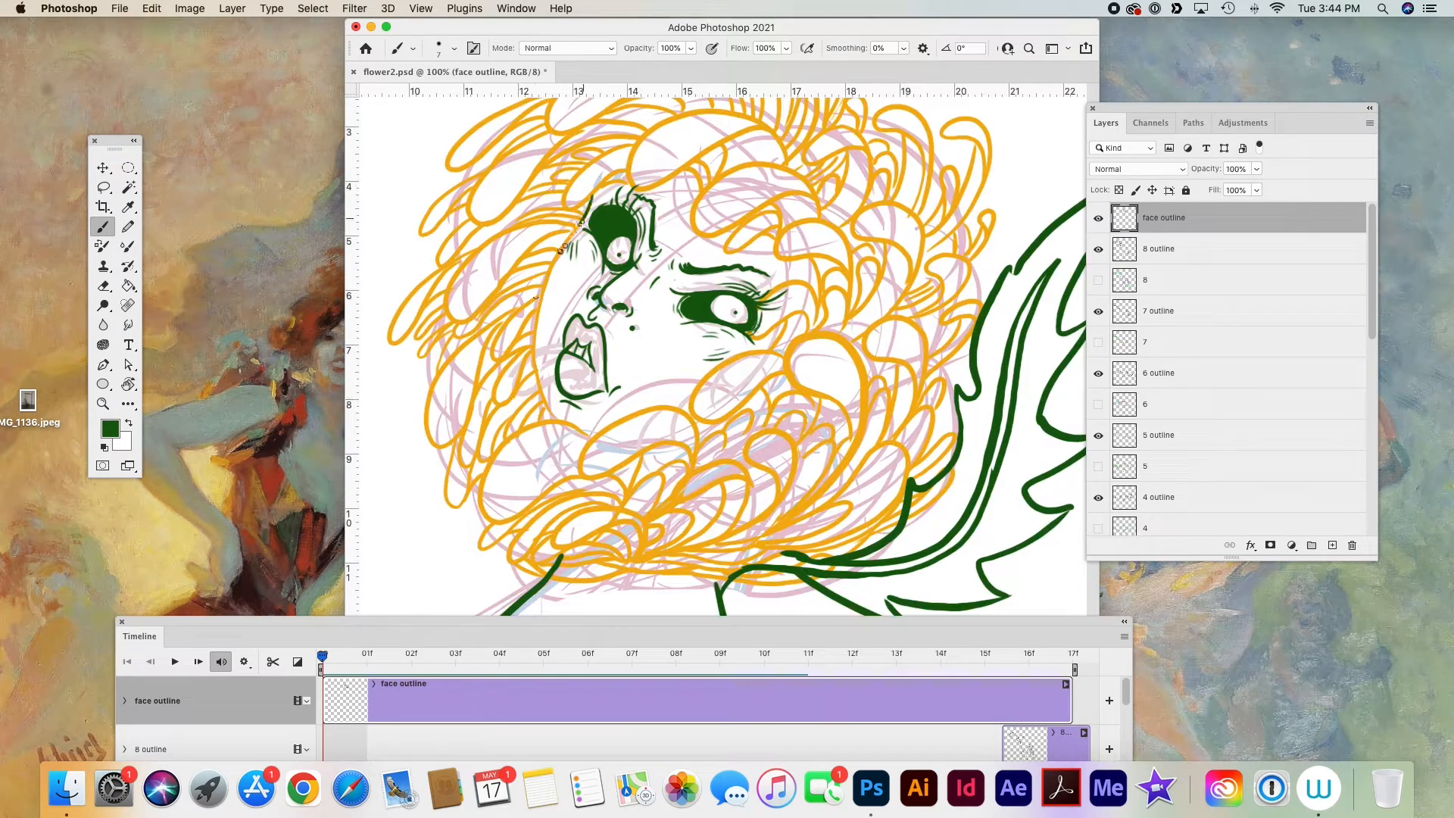
key("super+z")
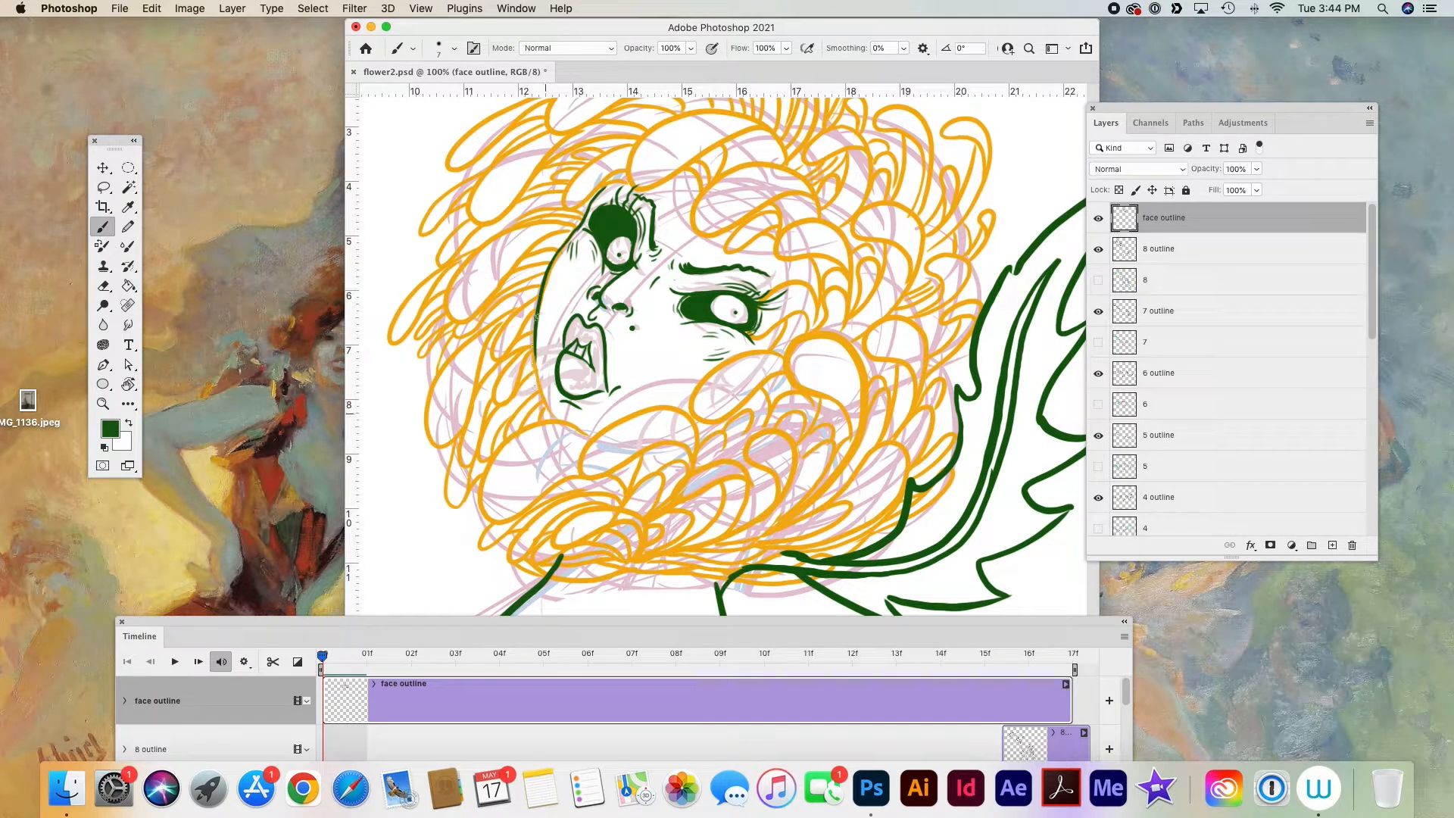
left_click_drag(604, 336, 606, 377)
key("e")
key("b")
- Delete the hidden numbered rough layers 1, 2 and 3 from between the outline layers
mouse_move(323, 655)
left_mouse_down()
mouse_move(594, 705)
mouse_move(205, 727)
mouse_move(489, 692)
mouse_move(335, 672)
left_mouse_up()
key("super+0")
key("super+minus")
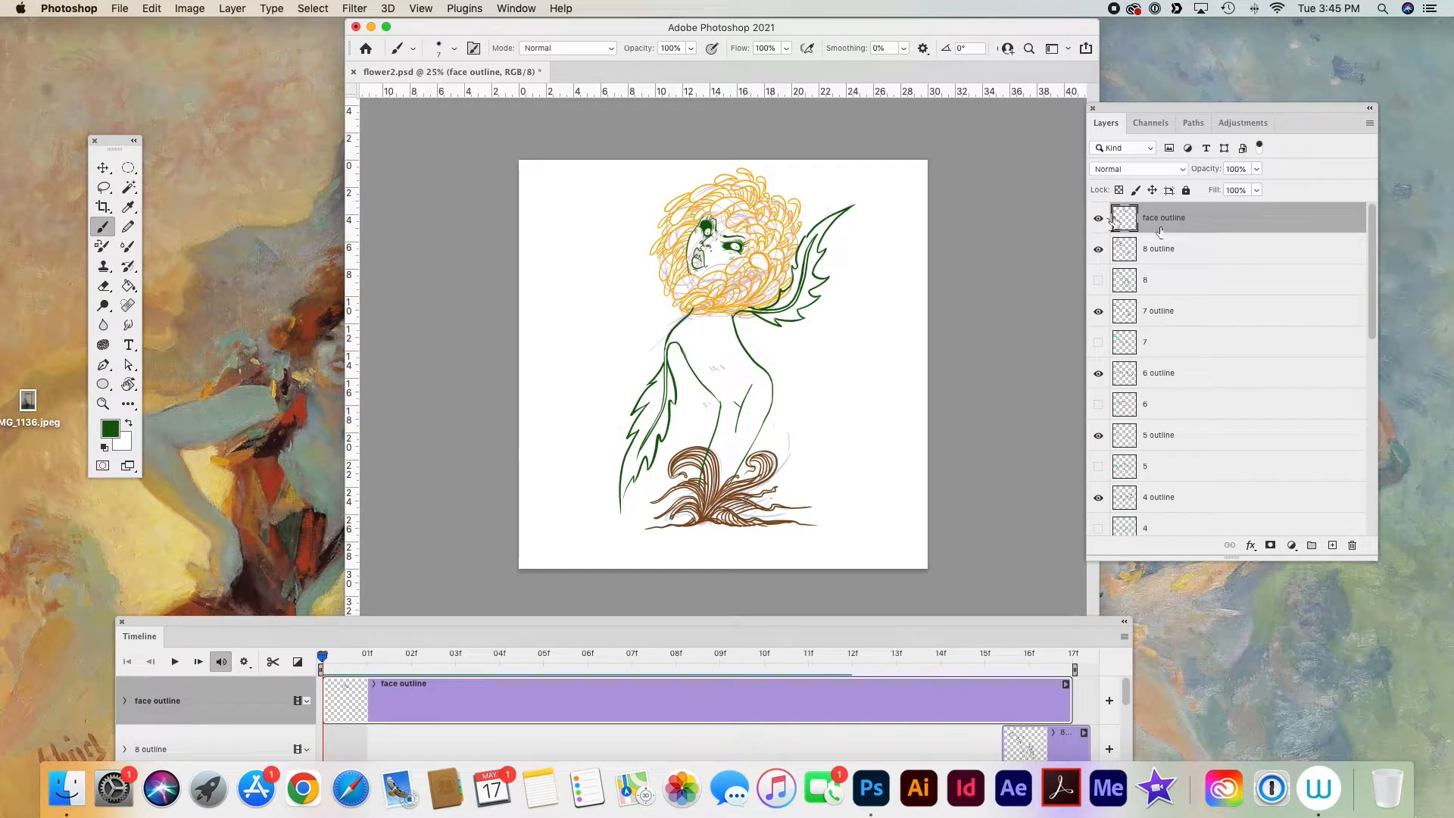
scroll(1197, 303, "down", 6)
left_click(1231, 345)
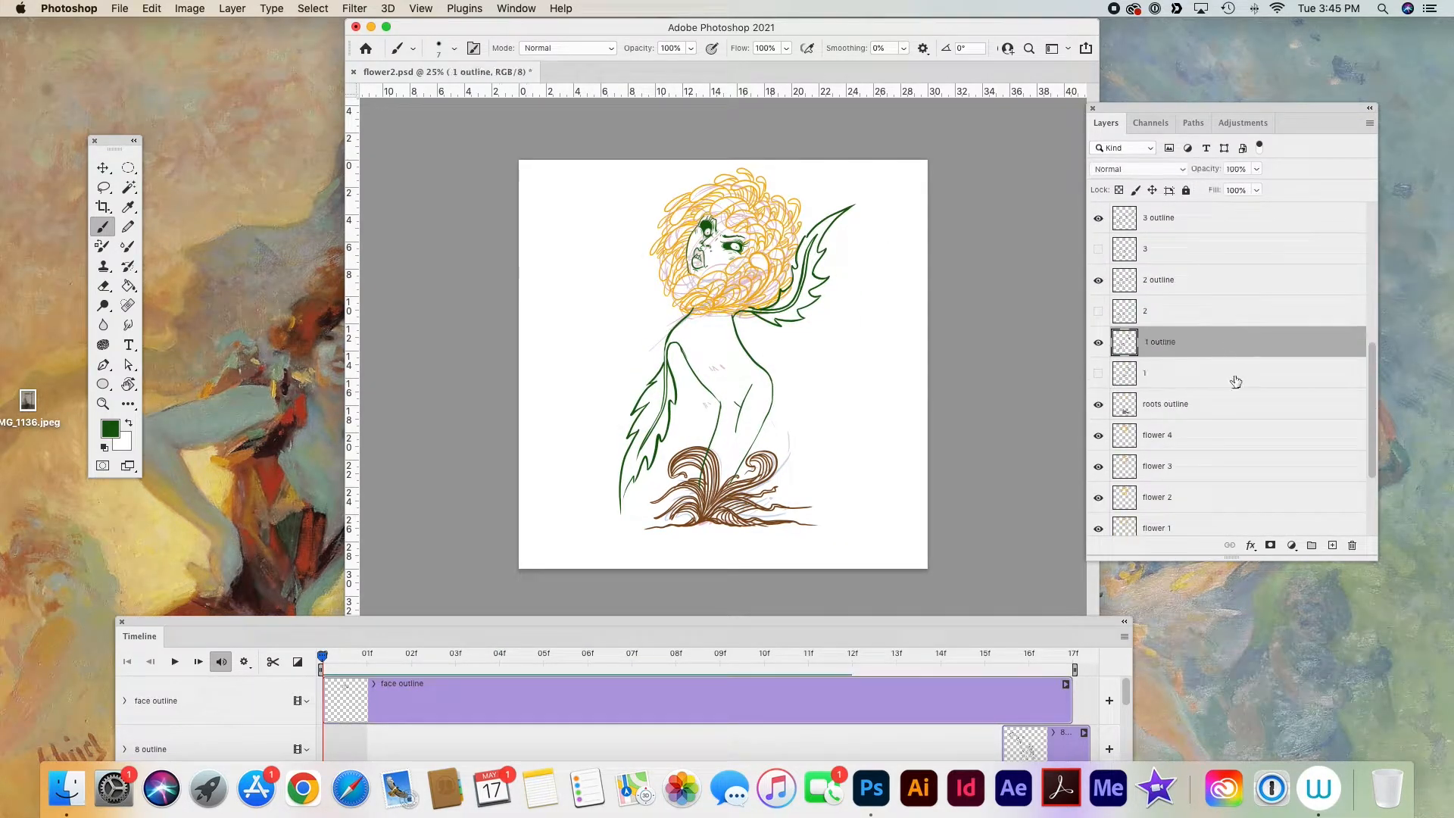
key("Delete")
left_click(818, 256)
left_click(821, 261)
key("super+z")
key("v")
left_click(1197, 378)
key("Delete")
scroll(1200, 385, "up", 2)
left_click(1200, 372)
left_click(1201, 248)
key("Delete")
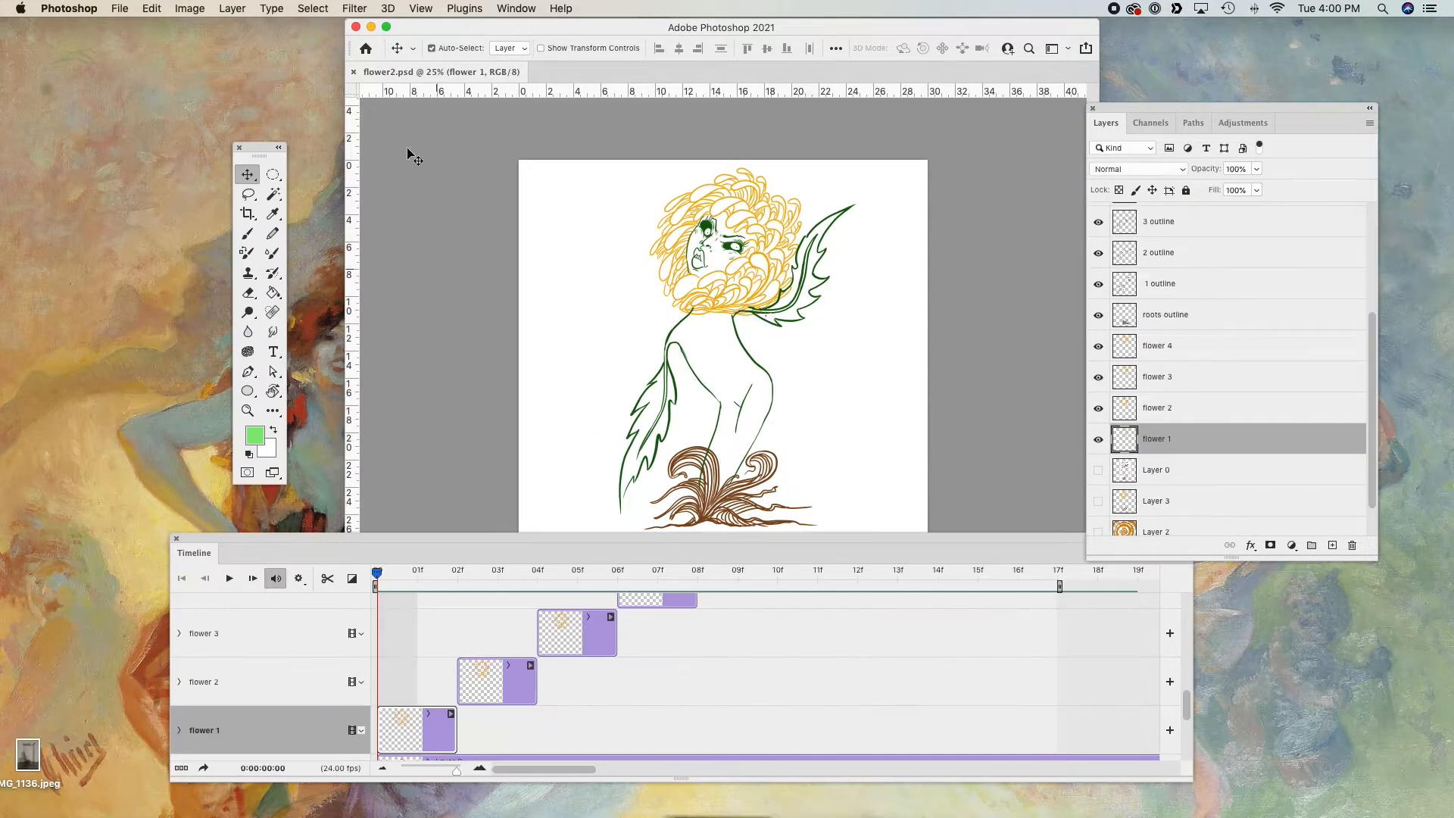
- Sample the petal orange and add a layer named flower color 1 above the flower 1 layer
key("i")
left_click(735, 203)
key("b")
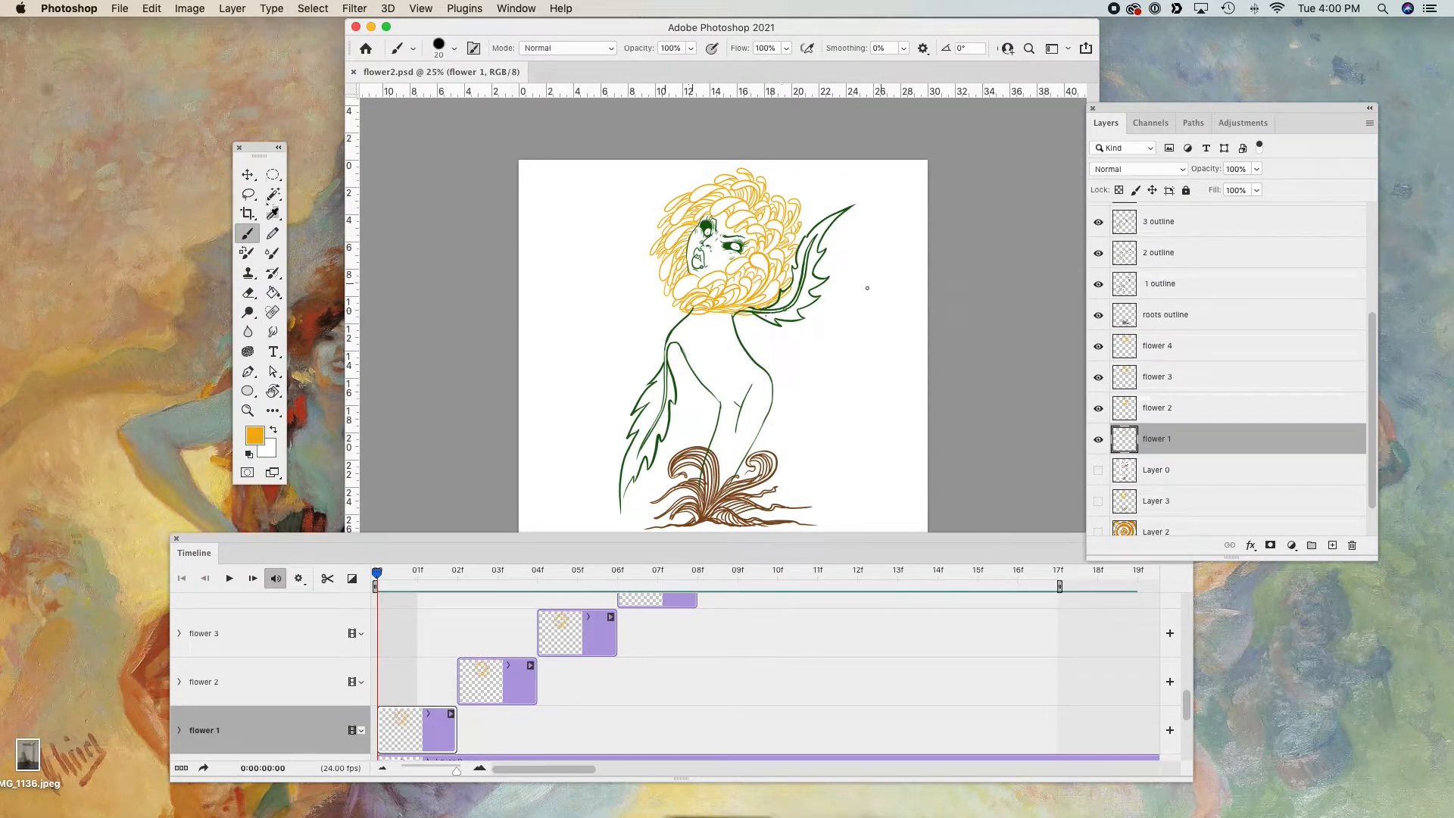
left_click(1330, 546)
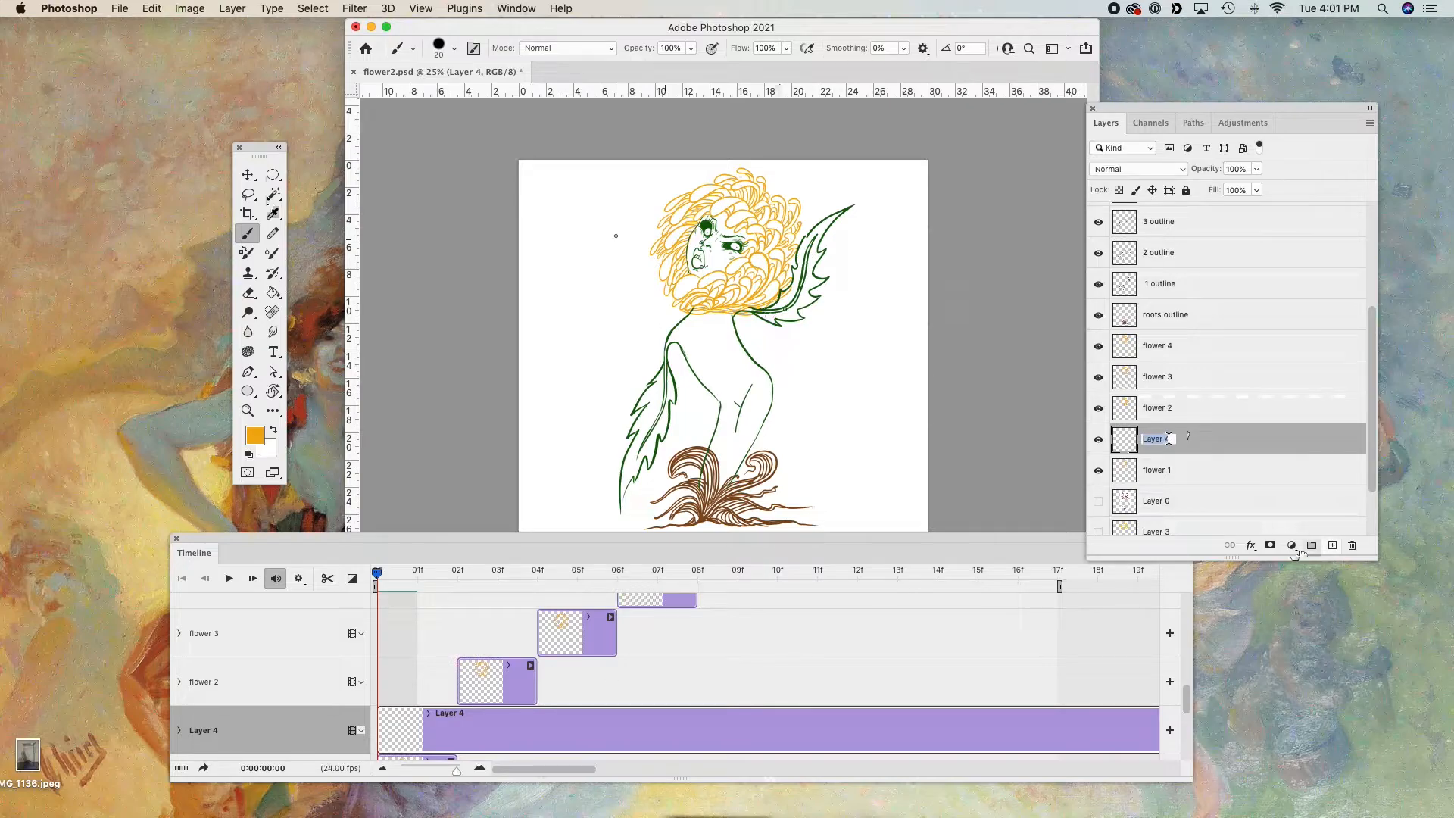
key("Return")
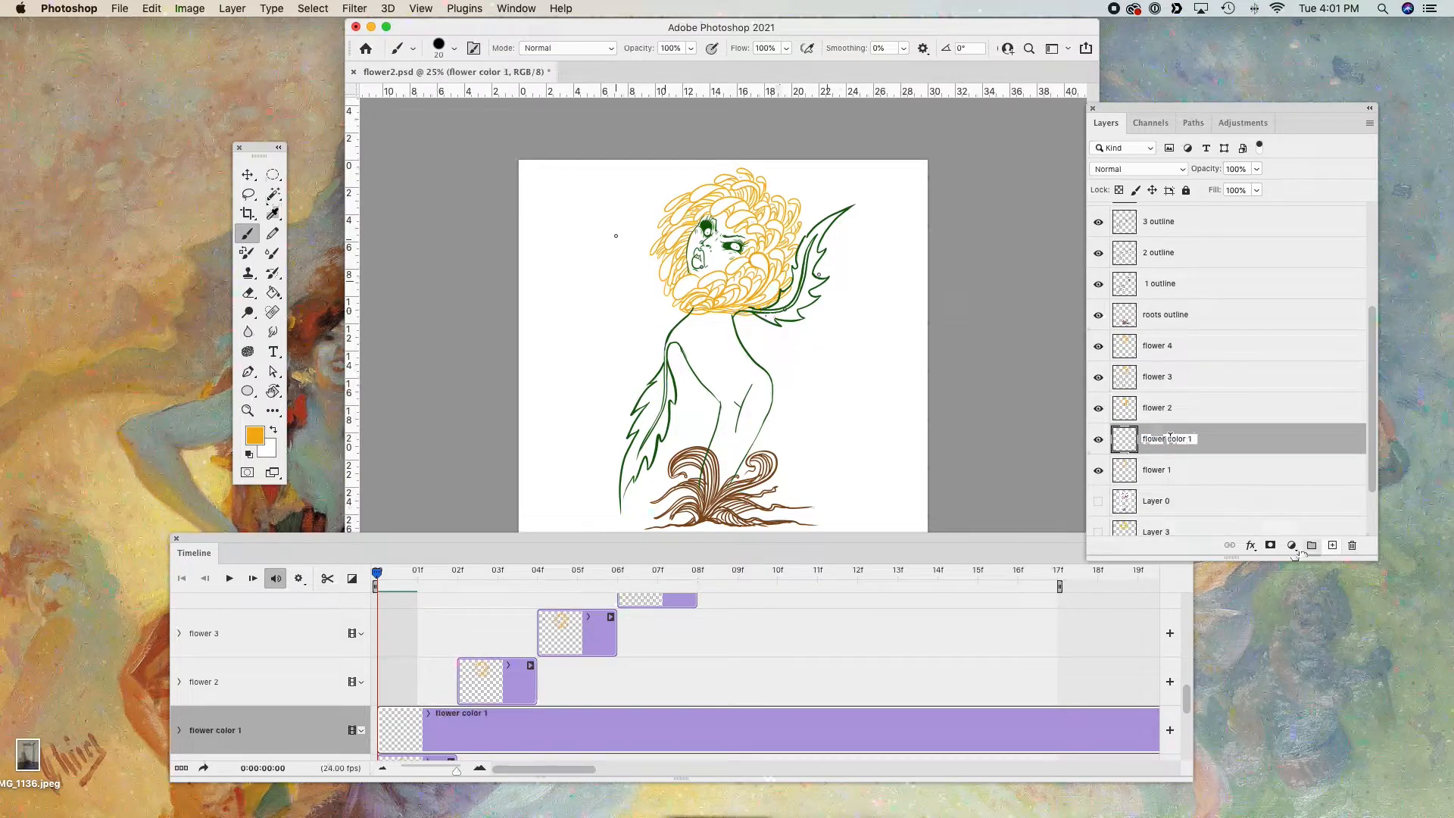
- Trim the flower color 1 clip to two frames to match flower 1 and go to frame 1
left_click_drag(587, 538, 614, 418)
left_click_drag(484, 649, 465, 649)
left_click_drag(792, 609, 421, 610)
left_click_drag(462, 649, 487, 649)
left_click_drag(644, 613, 501, 607)
left_click(450, 453)
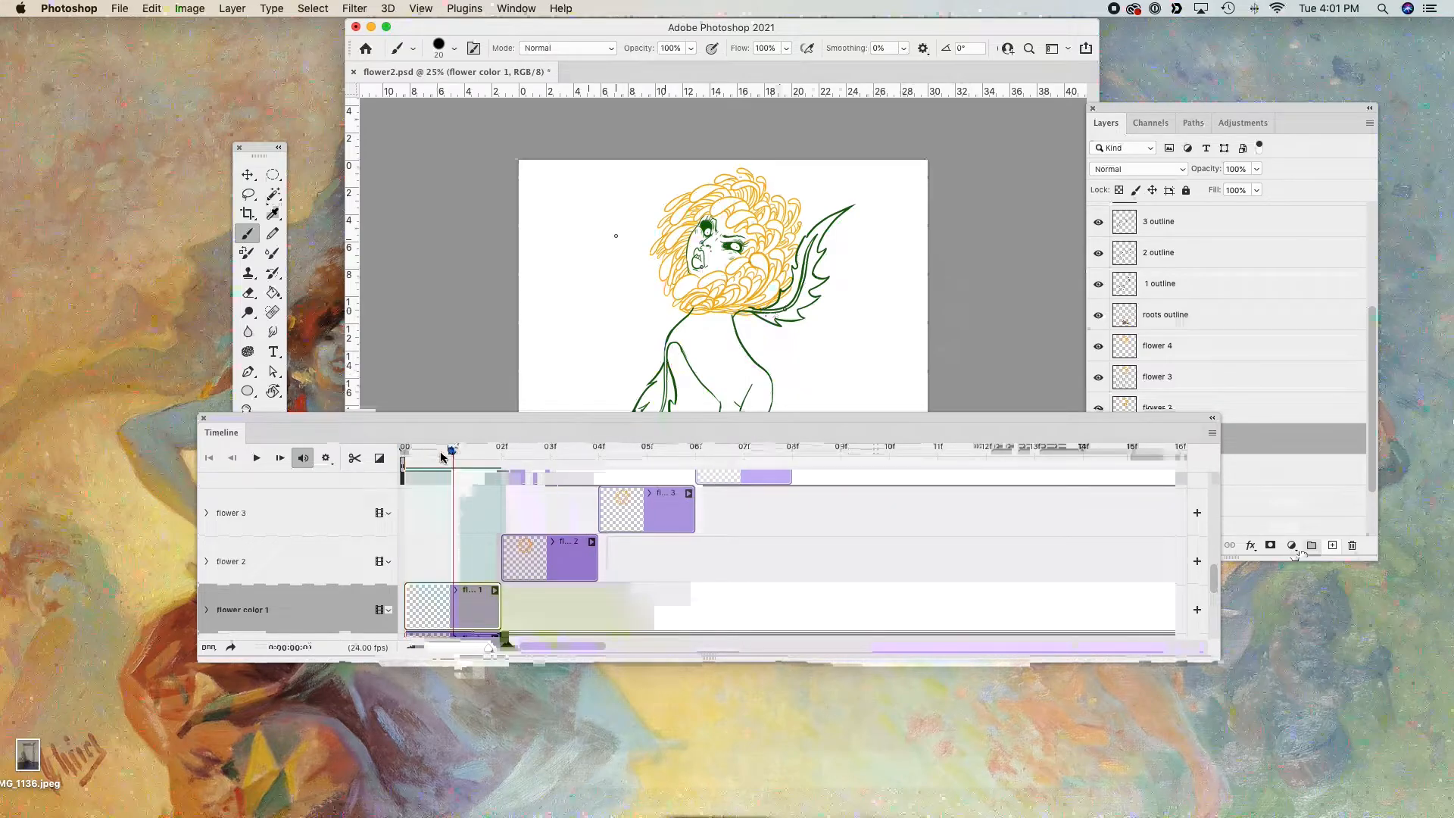
- Place the flower color 1 layer directly below the flower 1 layer
scroll(579, 533, "down", 3)
left_click_drag(472, 527, 466, 599)
left_click(1162, 475)
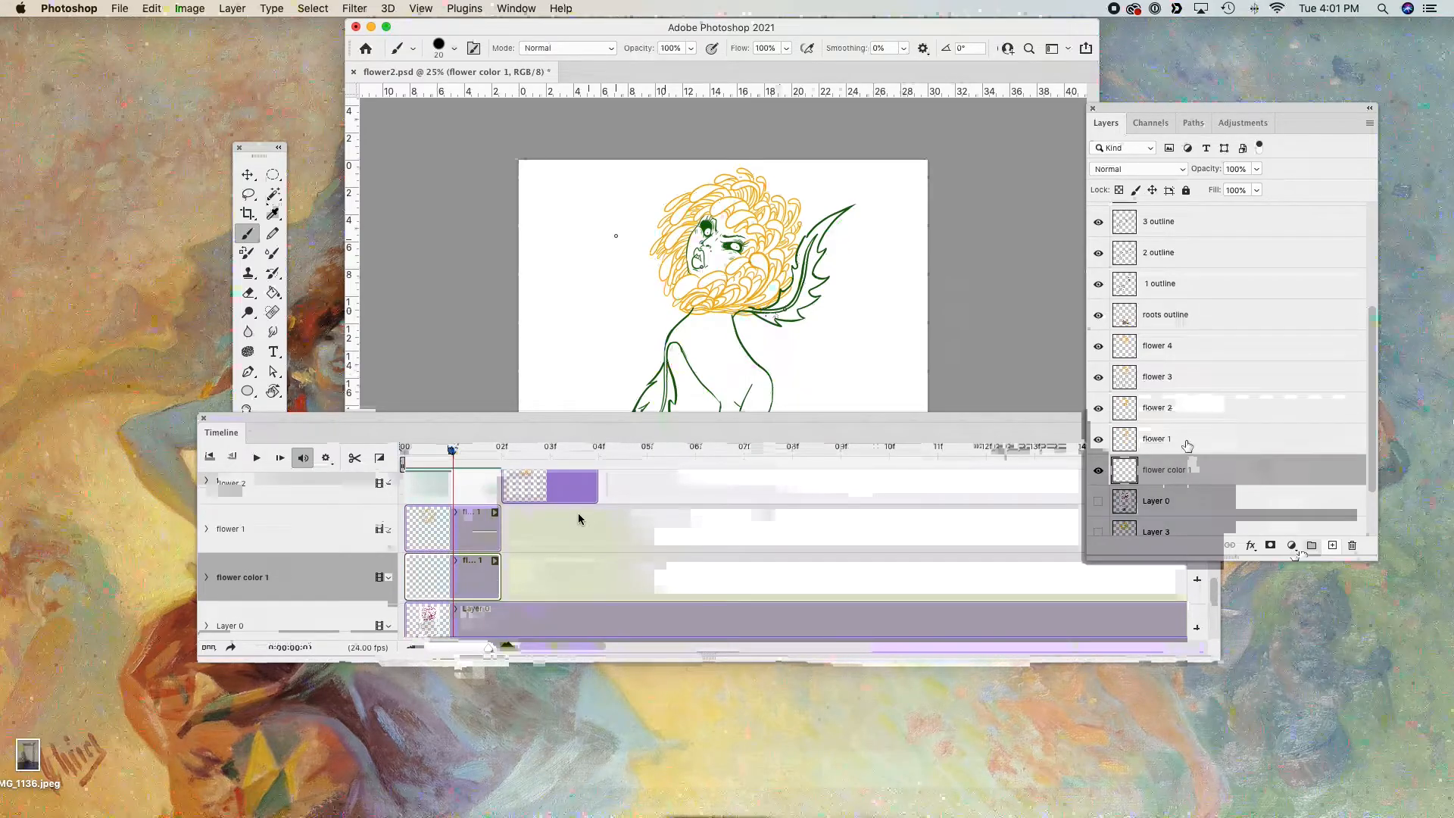
- Set the foreground color to a bright yellow and activate the Brush for coloring the flower color 1 layer
left_click(248, 175)
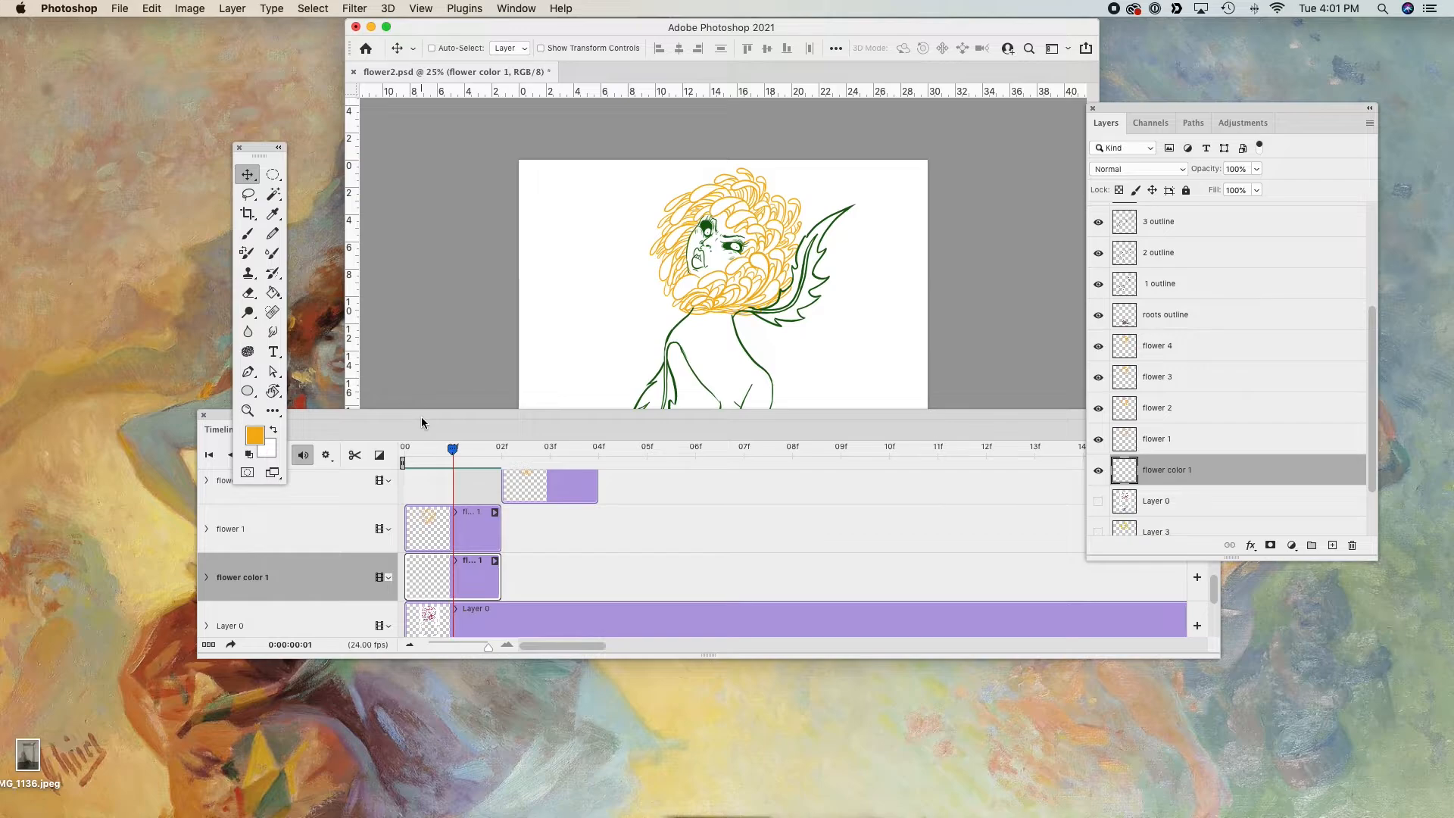
key("super+plus")
key("super+plus")
left_click(252, 437)
left_click(1064, 181)
mouse_move(1162, 346)
left_mouse_down()
mouse_move(1159, 329)
mouse_move(1157, 340)
left_mouse_up()
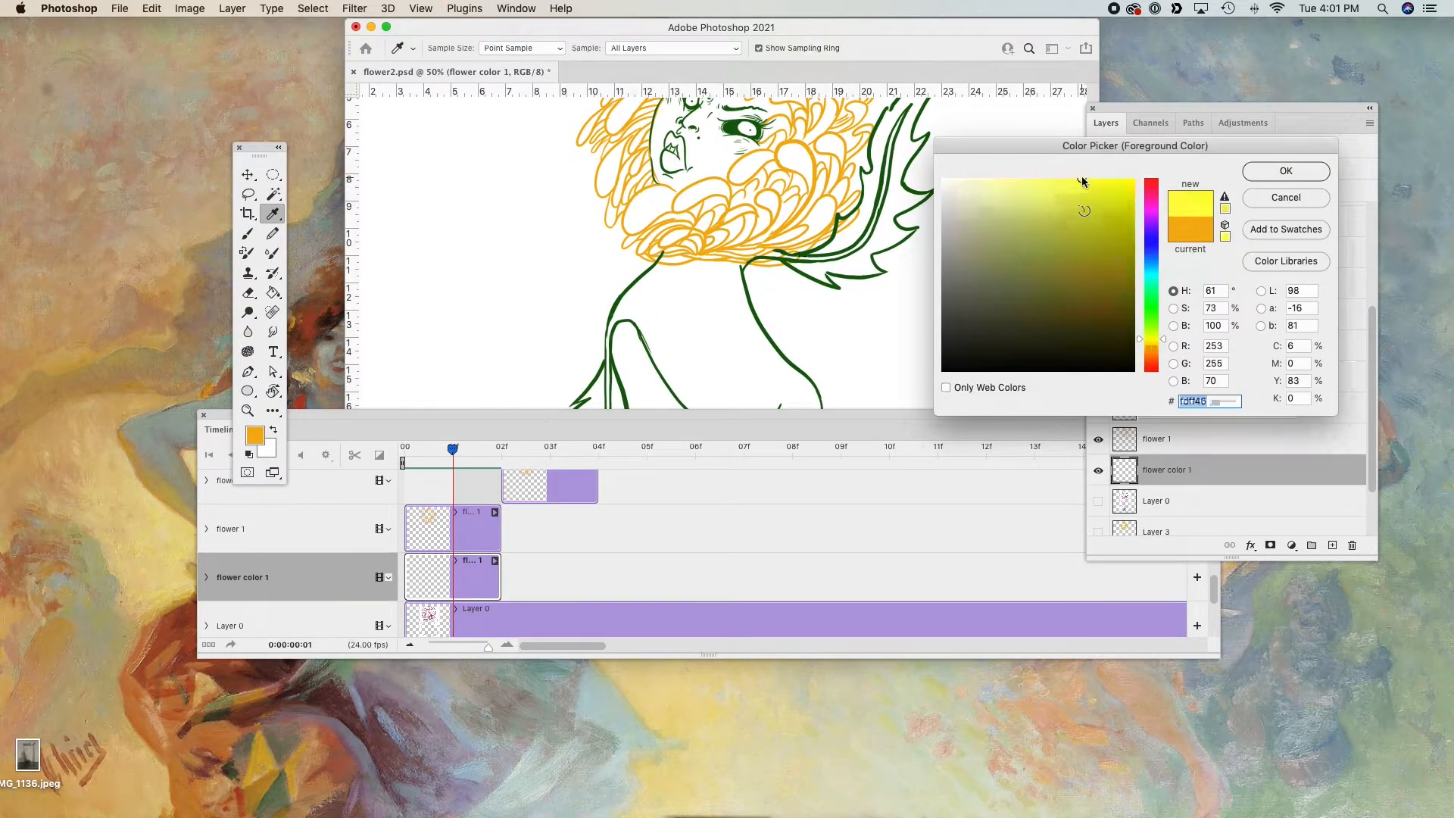
left_click(1284, 171)
key("b")
key("ctrl+z")
left_click(254, 435)
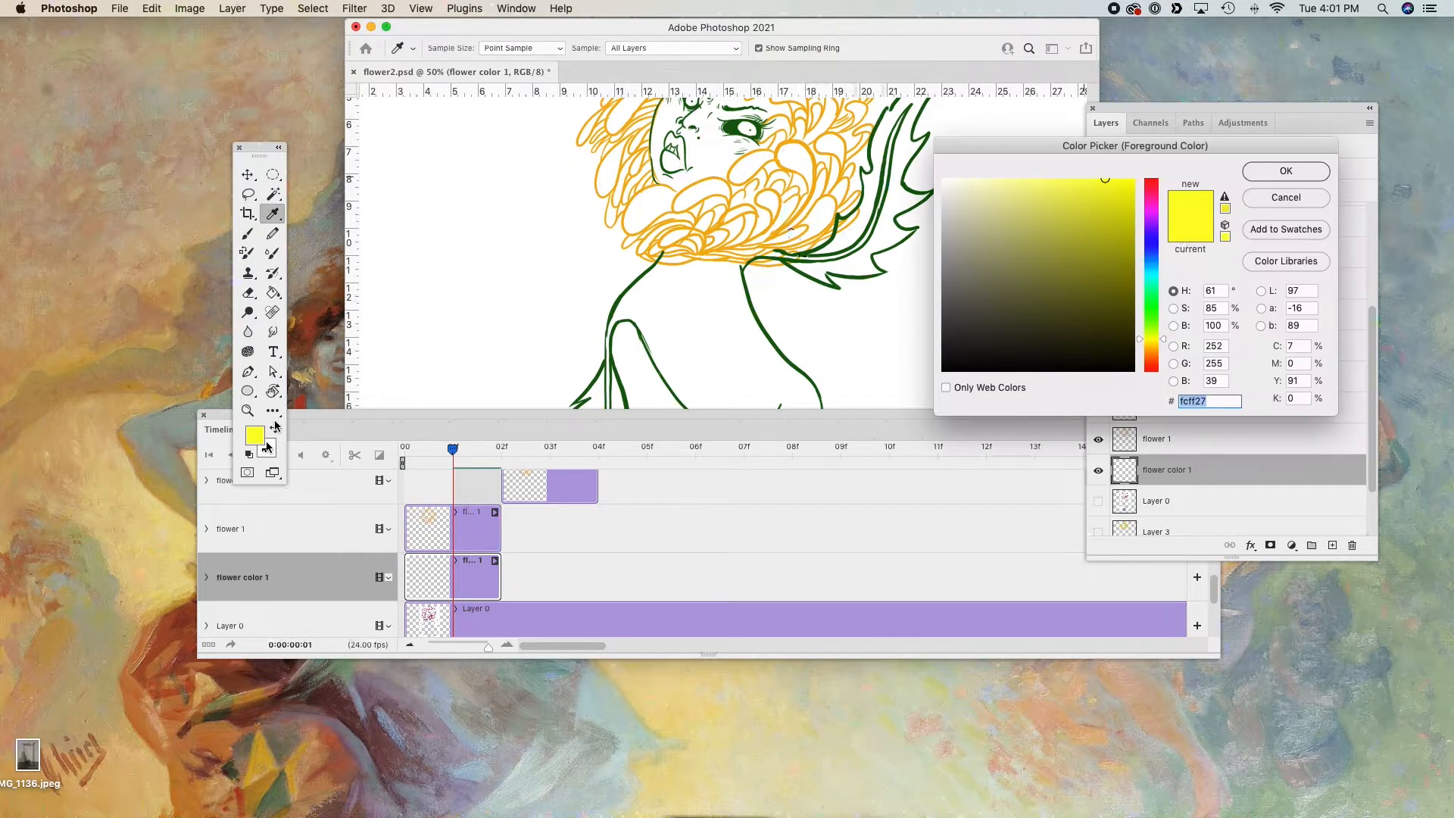
left_click(1251, 174)
key("b")
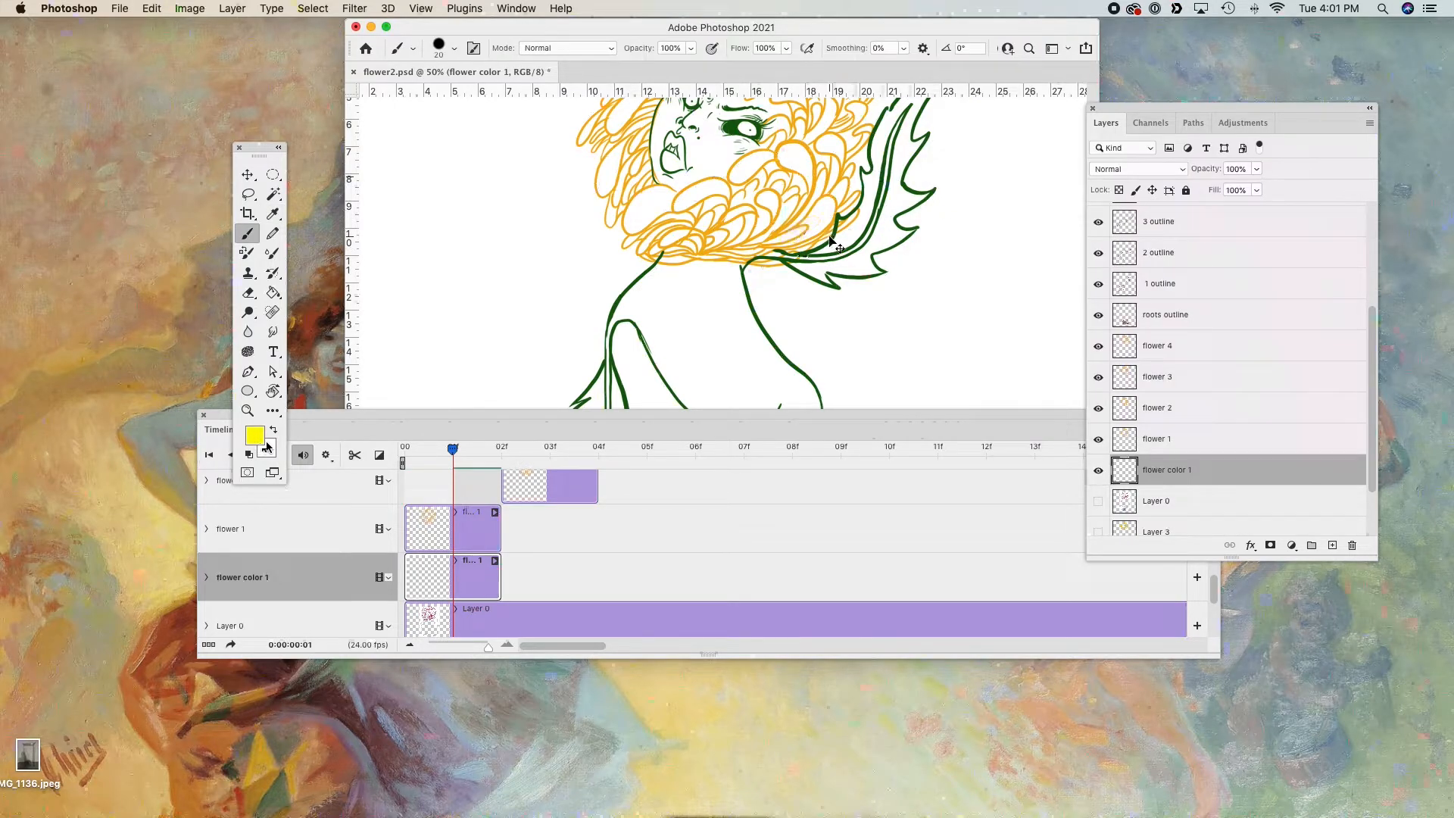
- Paint yellow into the lowest petals beneath the face on the flower color 1 layer
key("super+equal")
left_click_drag(753, 220, 783, 296)
mouse_move(677, 303)
left_mouse_down()
mouse_move(717, 303)
mouse_move(722, 277)
mouse_move(665, 299)
mouse_move(695, 255)
mouse_move(733, 257)
mouse_move(728, 292)
left_mouse_up()
key("super+equal")
key("e")
key("b")
mouse_move(629, 284)
left_mouse_down()
mouse_move(848, 263)
mouse_move(816, 250)
mouse_move(886, 258)
mouse_move(892, 279)
mouse_move(962, 238)
mouse_move(915, 245)
mouse_move(971, 235)
mouse_move(1051, 180)
mouse_move(998, 206)
mouse_move(941, 175)
mouse_move(985, 199)
mouse_move(1050, 154)
mouse_move(961, 240)
mouse_move(761, 230)
mouse_move(929, 170)
mouse_move(761, 199)
left_mouse_up()
- Fill the lower petals around the chin with yellow, erasing any paint outside the outlines
scroll(761, 198, "up", 4)
scroll(761, 199, "left", 5)
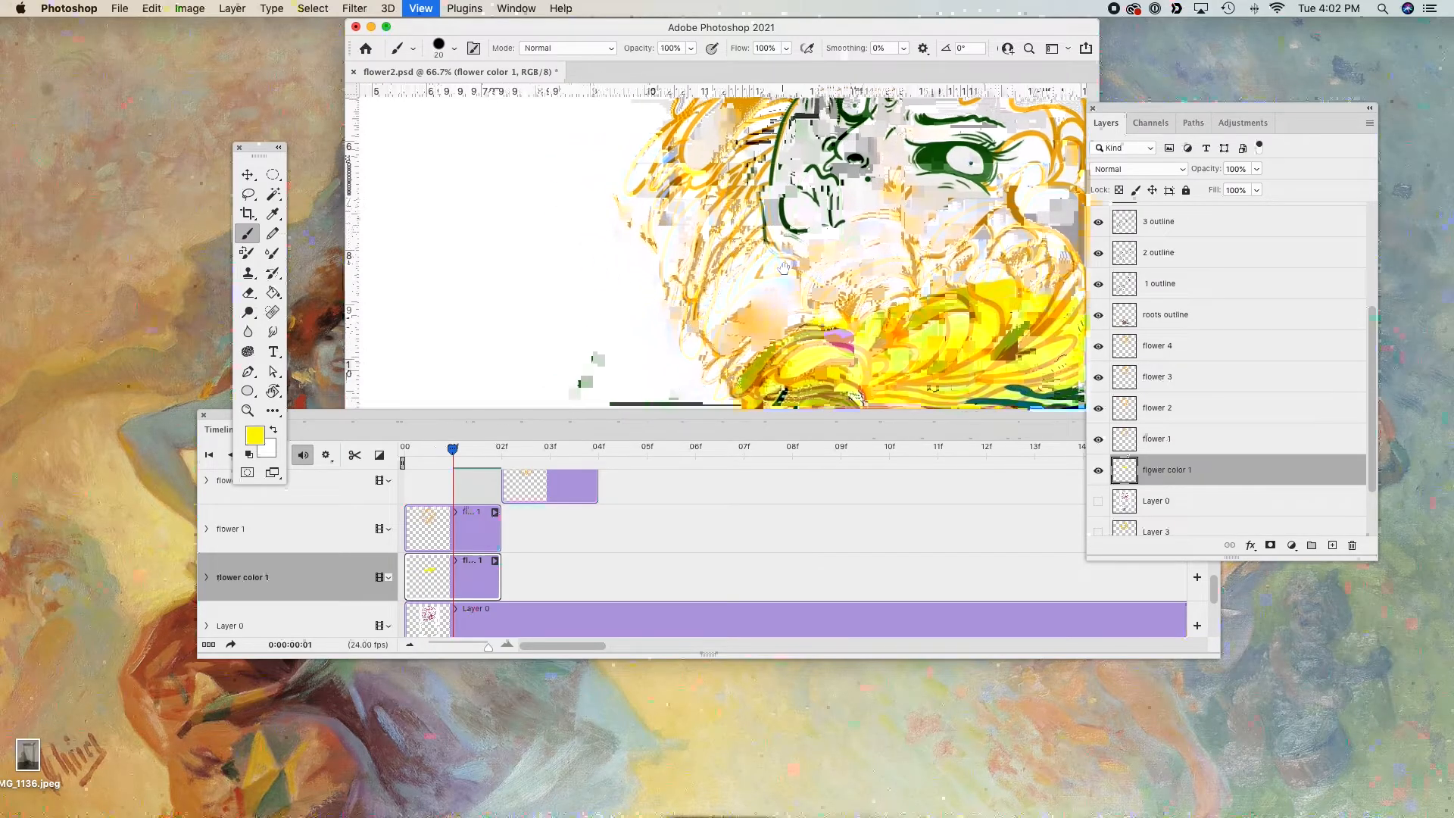
scroll(761, 198, "down", 2)
mouse_move(777, 266)
left_mouse_down()
mouse_move(740, 288)
mouse_move(816, 188)
mouse_move(743, 243)
mouse_move(927, 211)
mouse_move(803, 227)
mouse_move(774, 208)
mouse_move(834, 179)
mouse_move(799, 174)
mouse_move(812, 153)
mouse_move(874, 244)
mouse_move(910, 236)
left_mouse_up()
key("e")
key("b")
scroll(921, 197, "right", 5)
scroll(921, 197, "up", 1)
key("super+minus")
key("super+minus")
key("super+minus")
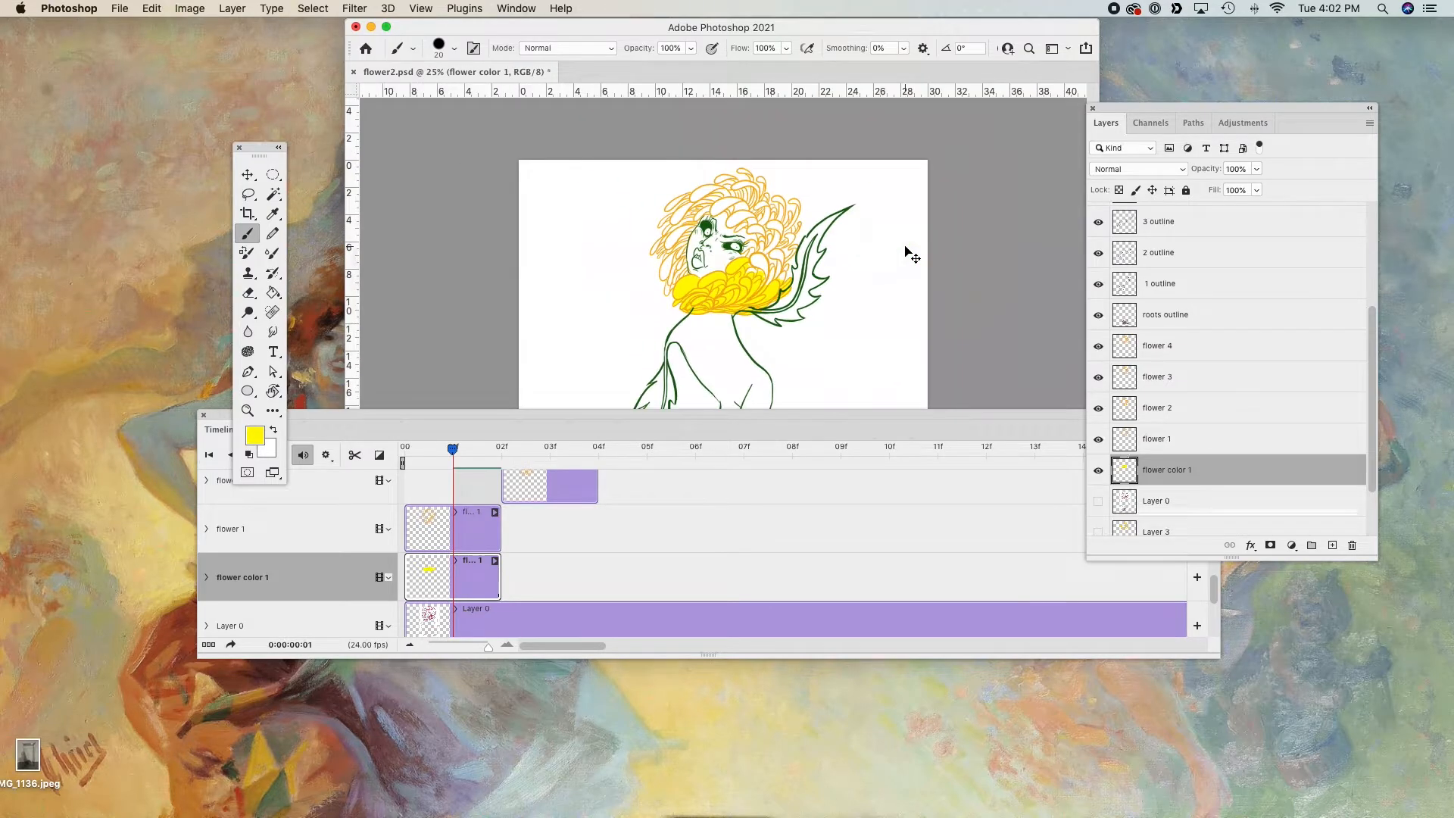
- Color the petals beside the right cheek yellow and erase the spill past their outlines
key("super+plus")
key("super+plus")
key("super+plus")
scroll(906, 243, "up", 2)
key("e")
key("b")
key("e")
mouse_move(952, 181)
left_mouse_down()
mouse_move(935, 153)
mouse_move(914, 192)
mouse_move(942, 168)
mouse_move(905, 185)
left_mouse_up()
key("b")
key("e")
key("b")
- Fill the large and narrow petals to the right of the eye with yellow, adapting the brush size to each petal
scroll(905, 185, "up", 4)
key("]")
key("]")
key("]")
key("]")
key("]")
mouse_move(804, 227)
left_mouse_down()
mouse_move(742, 303)
mouse_move(700, 227)
mouse_move(717, 140)
mouse_move(761, 186)
mouse_move(750, 220)
mouse_move(833, 250)
mouse_move(875, 165)
mouse_move(822, 250)
mouse_move(826, 205)
mouse_move(780, 227)
mouse_move(763, 275)
mouse_move(815, 323)
left_mouse_up()
key("[")
key("[")
key("[")
key("[")
key("[")
mouse_move(772, 125)
left_mouse_down()
mouse_move(803, 178)
mouse_move(761, 279)
left_mouse_up()
key("]")
key("]")
key("]")
key("]")
left_click_drag(829, 246, 823, 228)
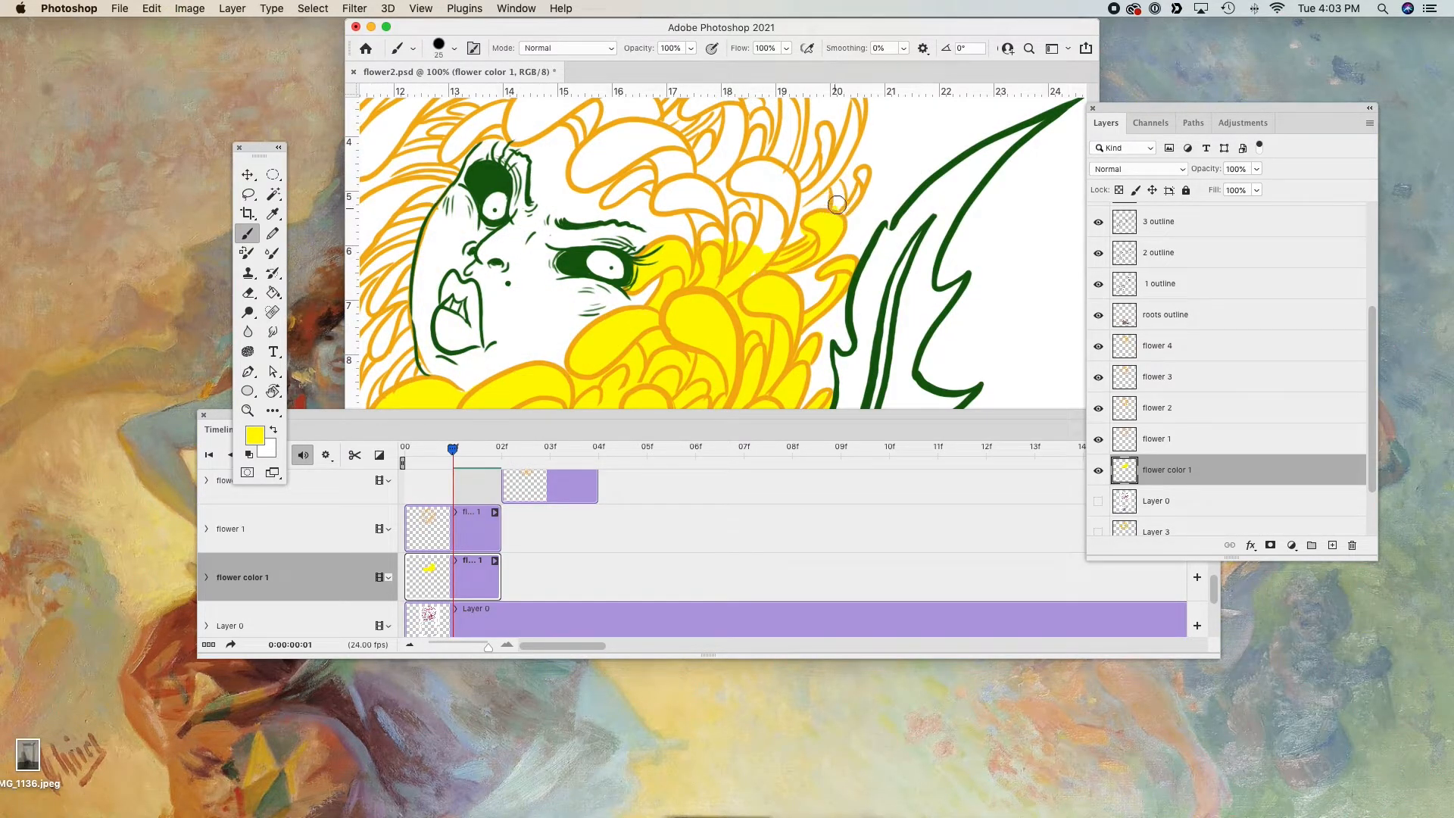
left_click_drag(797, 205, 755, 275)
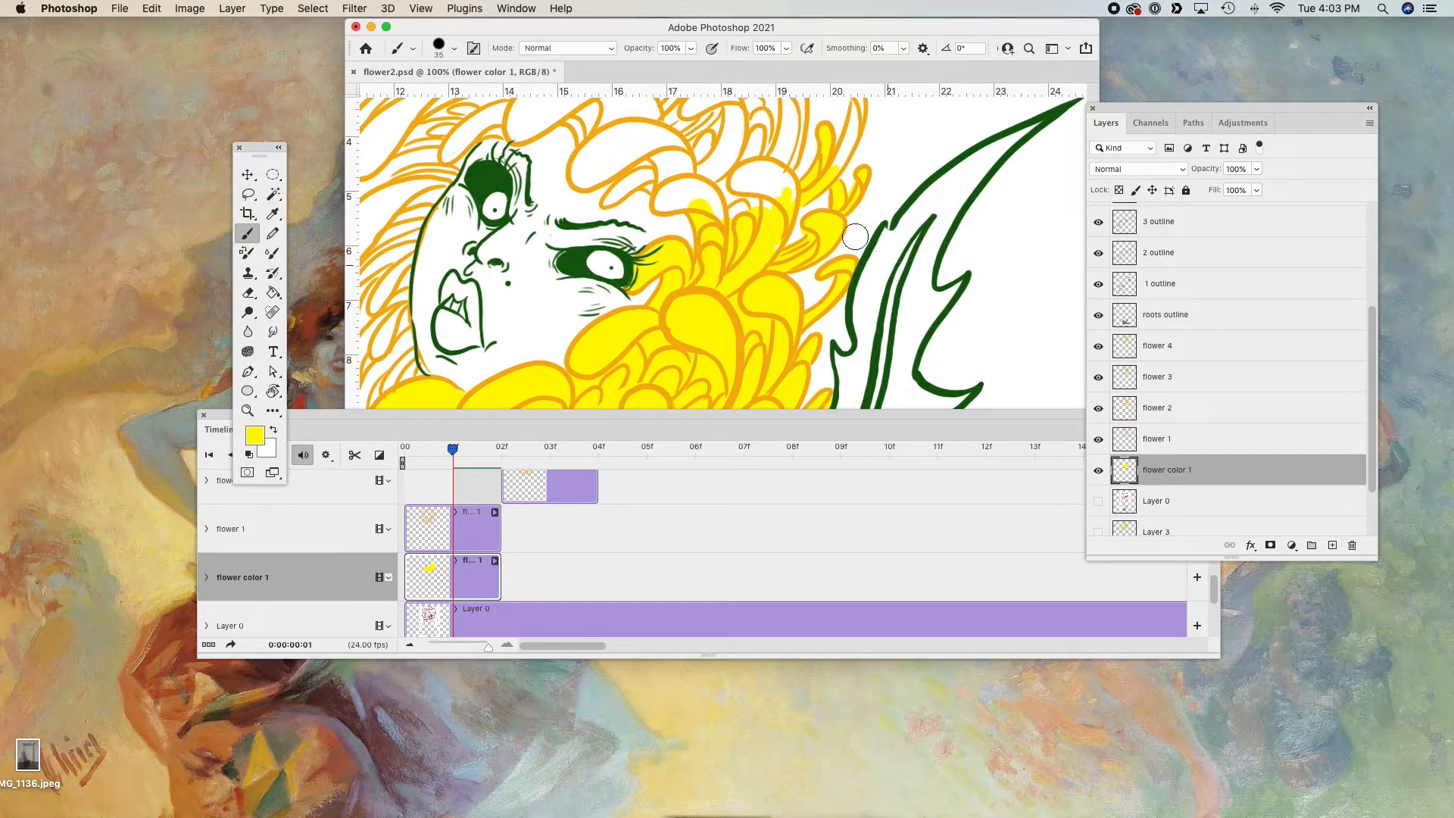
- Return the playhead to frame 0 and fill the petals above the right eye with yellow
key("space")
left_click_drag(523, 448, 393, 528)
left_click_drag(781, 197, 735, 179)
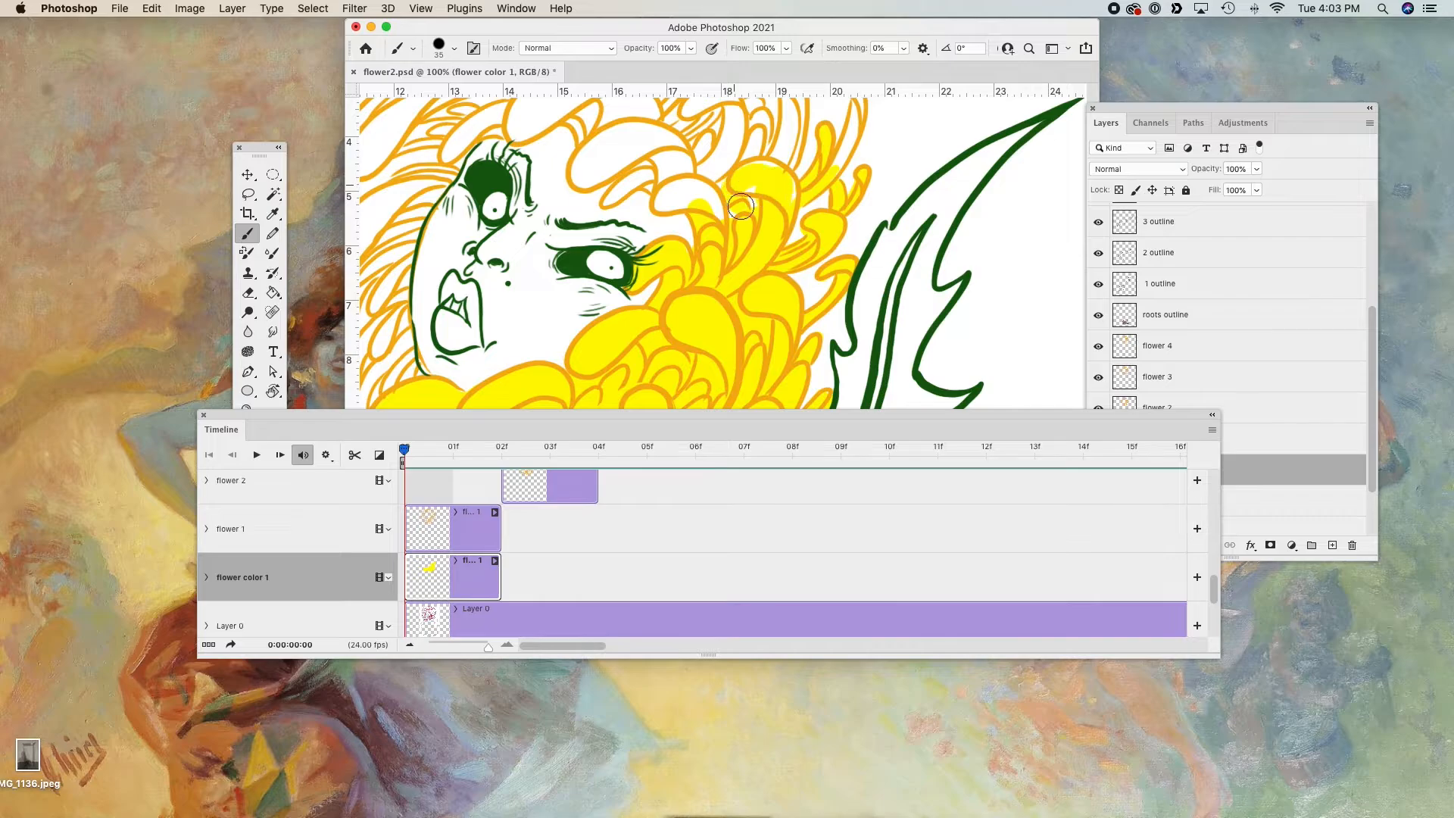
left_click_drag(723, 231, 823, 268)
mouse_move(841, 201)
left_mouse_down()
mouse_move(708, 193)
mouse_move(743, 175)
left_mouse_up()
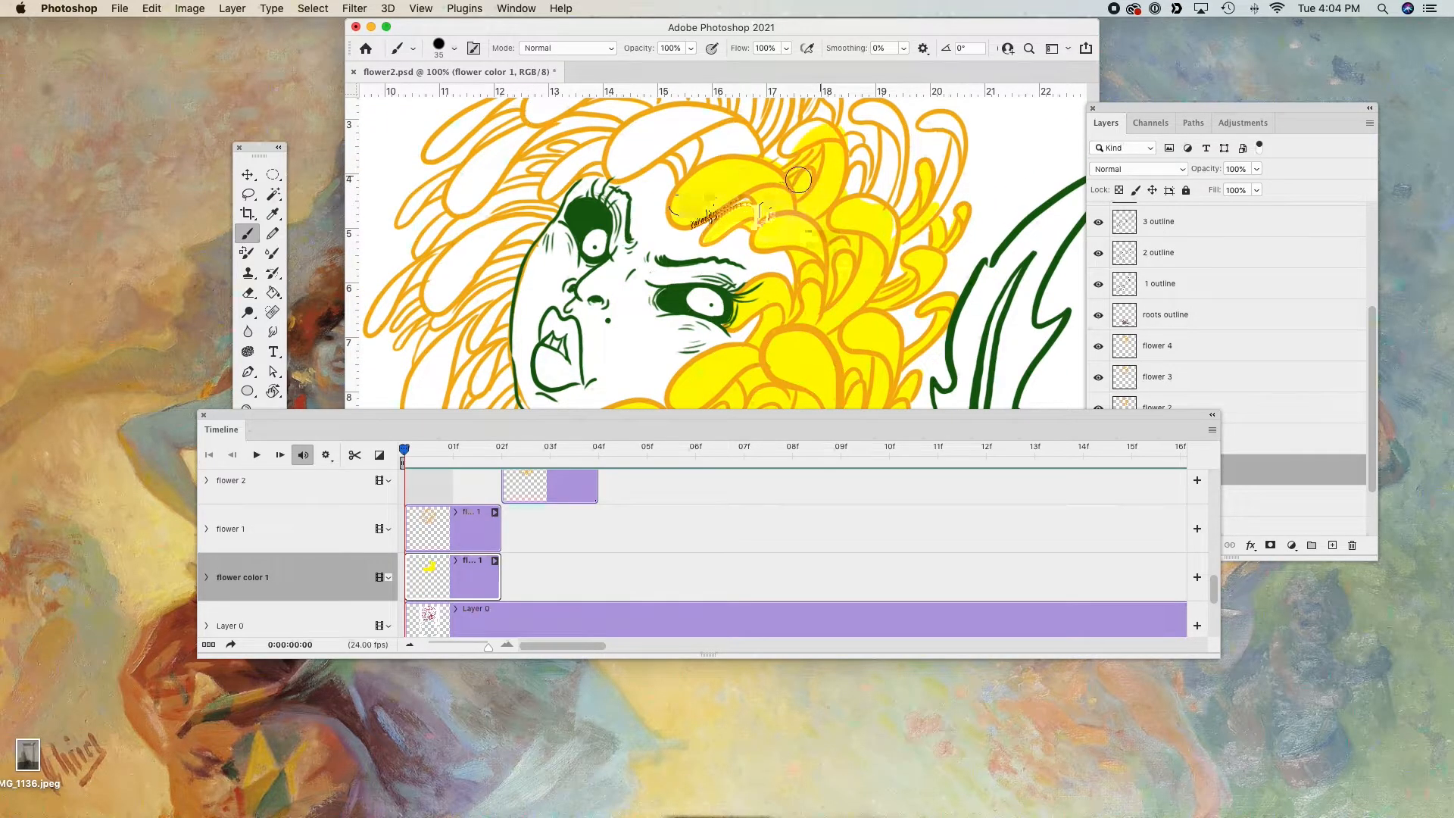
- Color the curled petals at the head's upper right yellow, erasing spill between them
scroll(764, 243, "up", 3)
scroll(765, 243, "right", 2)
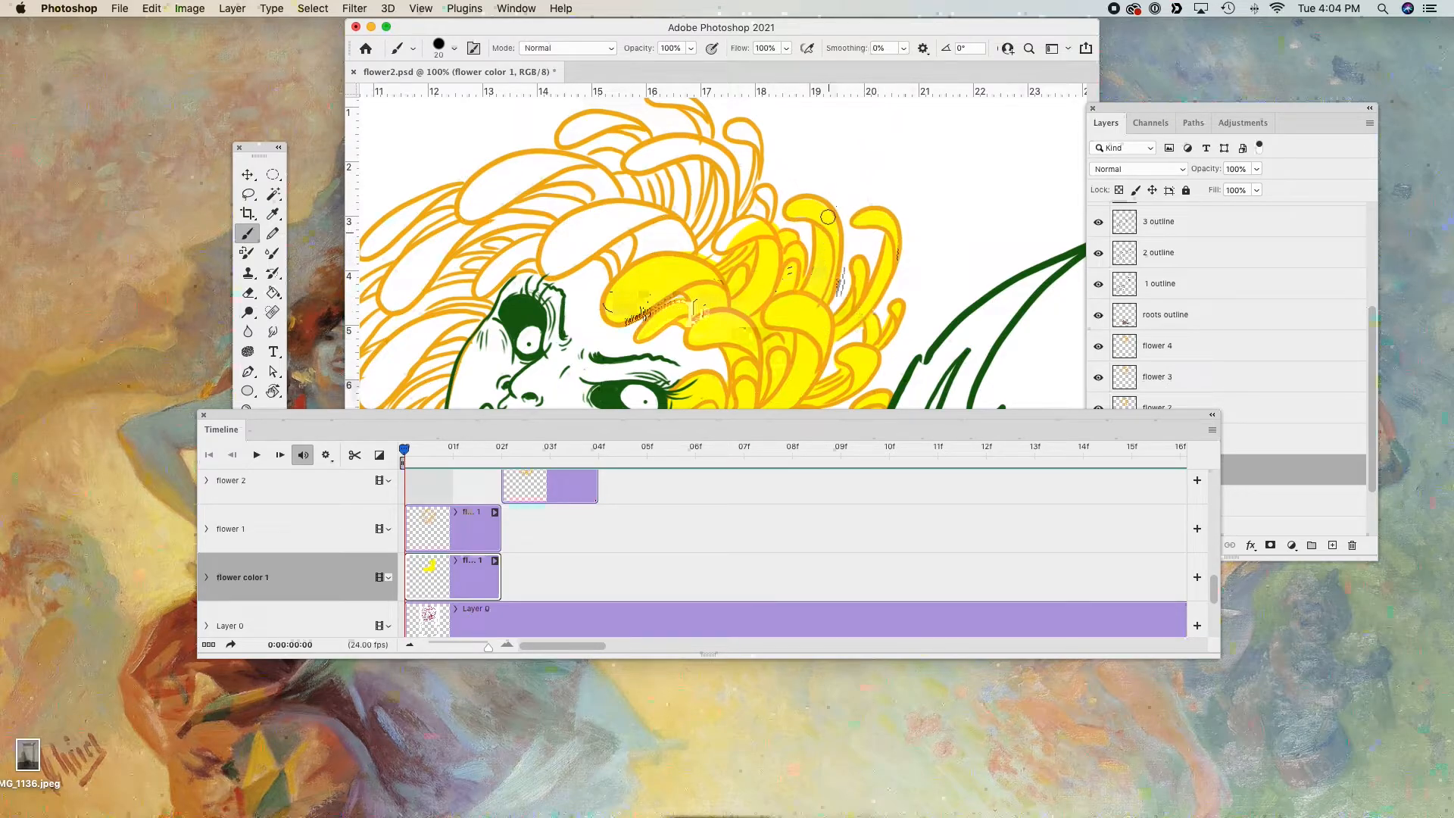
key("e")
mouse_move(777, 226)
left_mouse_down()
mouse_move(724, 250)
mouse_move(763, 213)
mouse_move(722, 269)
mouse_move(714, 248)
mouse_move(696, 255)
mouse_move(693, 328)
left_mouse_up()
key("b")
key("e")
key("b")
key("e")
key("b")
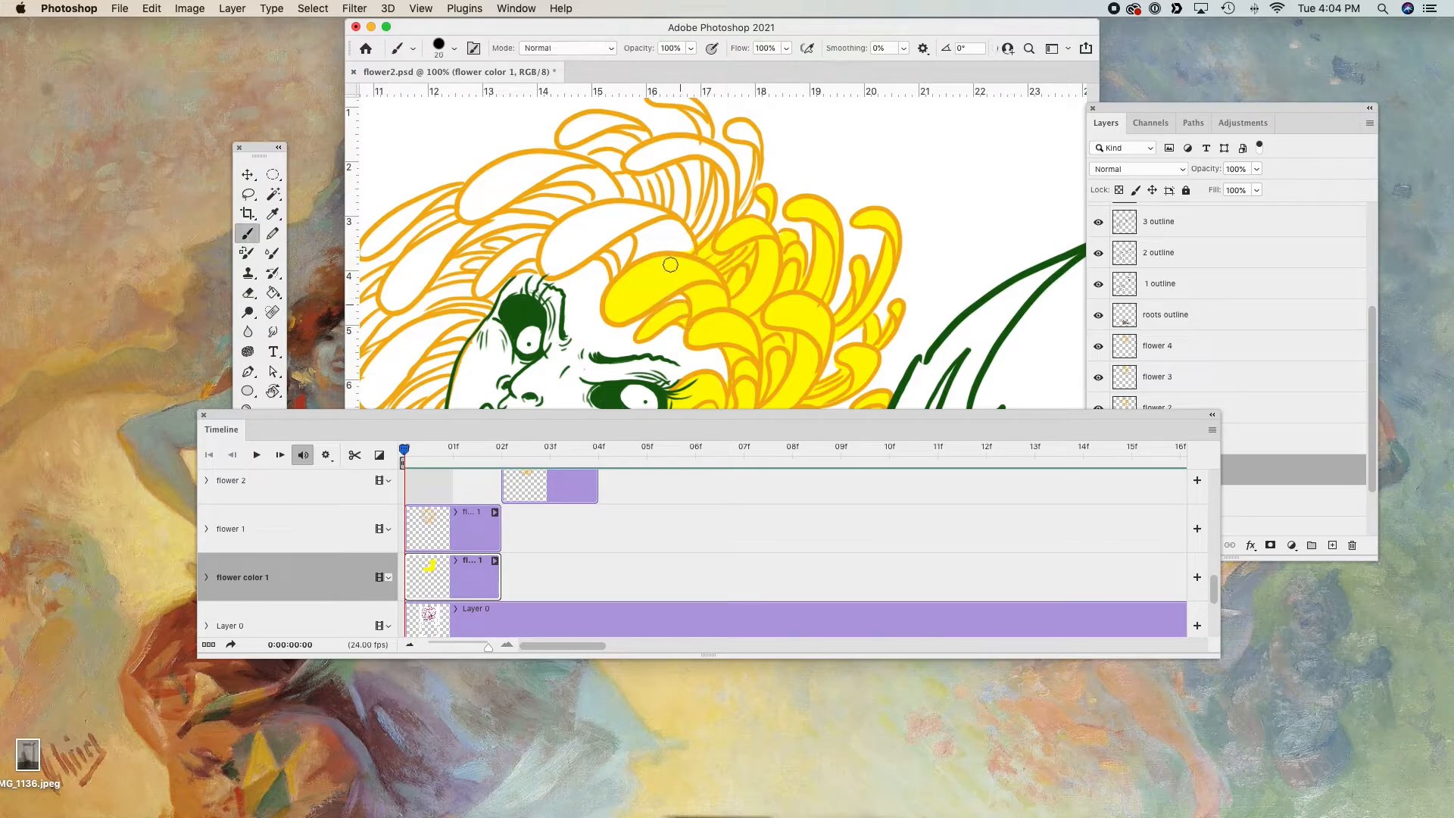
- Fill the crown petals at the top of flower 1 with yellow
mouse_move(630, 263)
left_mouse_down()
mouse_move(557, 269)
mouse_move(722, 221)
mouse_move(639, 185)
left_mouse_up()
scroll(638, 185, "up", 2)
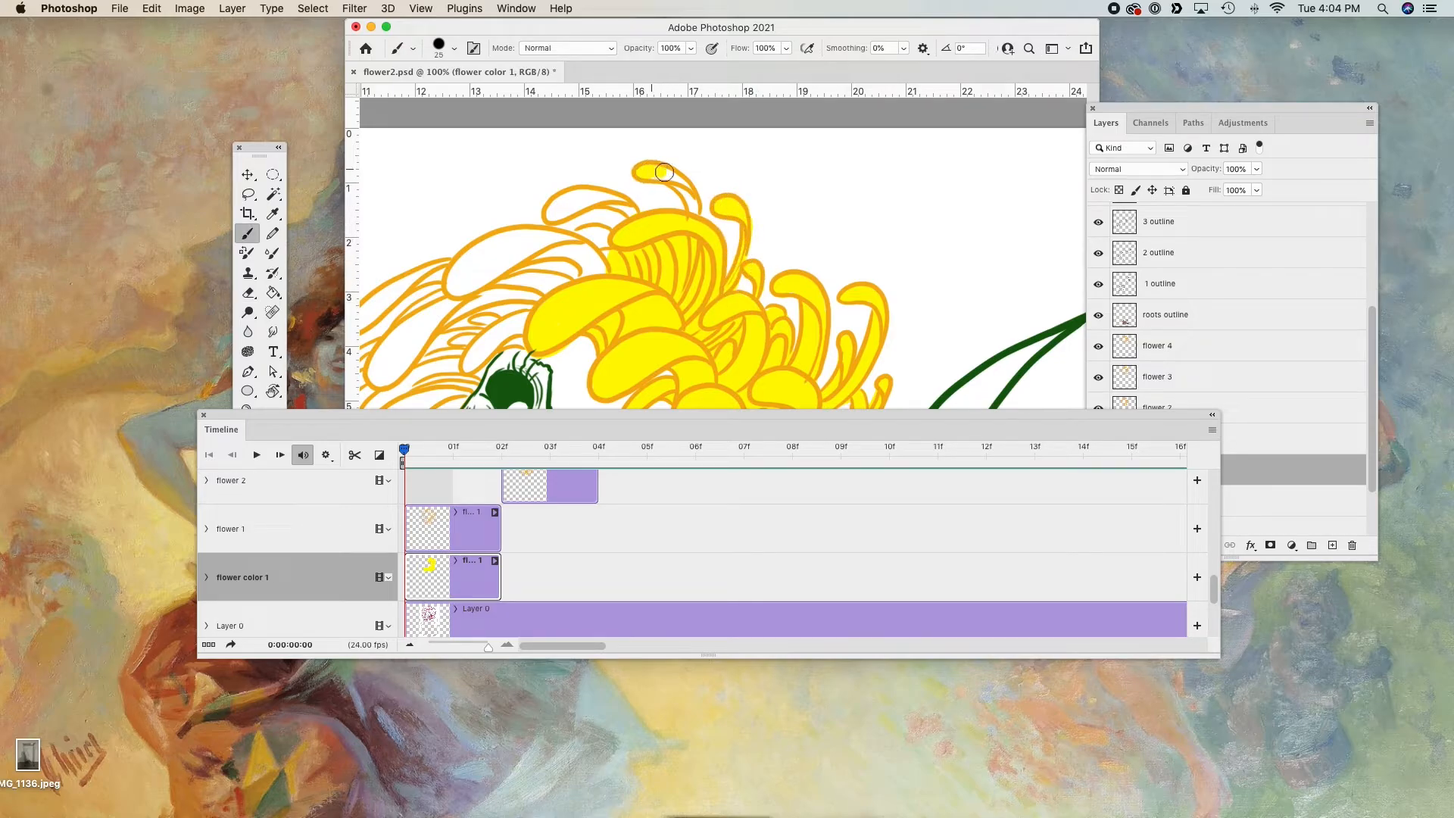
mouse_move(623, 205)
left_mouse_down()
mouse_move(592, 257)
mouse_move(464, 285)
mouse_move(607, 266)
left_mouse_up()
left_click_drag(644, 314, 832, 253)
mouse_move(731, 230)
left_mouse_down()
mouse_move(618, 263)
mouse_move(547, 262)
left_mouse_up()
mouse_move(634, 246)
left_mouse_down()
mouse_move(574, 303)
mouse_move(708, 241)
left_mouse_up()
mouse_move(708, 261)
left_mouse_down()
mouse_move(662, 299)
mouse_move(691, 282)
left_mouse_up()
- Color the remaining petals on the left side of flower 1 yellow, completing its fill
left_click_drag(645, 287, 537, 357)
mouse_move(817, 260)
left_mouse_down()
mouse_move(947, 175)
mouse_move(725, 298)
left_mouse_up()
left_click_drag(644, 244, 688, 207)
left_click_drag(697, 274, 611, 355)
left_click_drag(723, 261, 674, 325)
left_click_drag(907, 334, 901, 267)
left_click_drag(668, 255, 642, 315)
left_click_drag(758, 254, 685, 330)
mouse_move(746, 281)
left_mouse_down()
mouse_move(666, 341)
mouse_move(734, 218)
left_mouse_up()
left_click_drag(738, 231, 692, 294)
left_click_drag(780, 242, 727, 317)
left_click_drag(746, 296, 709, 353)
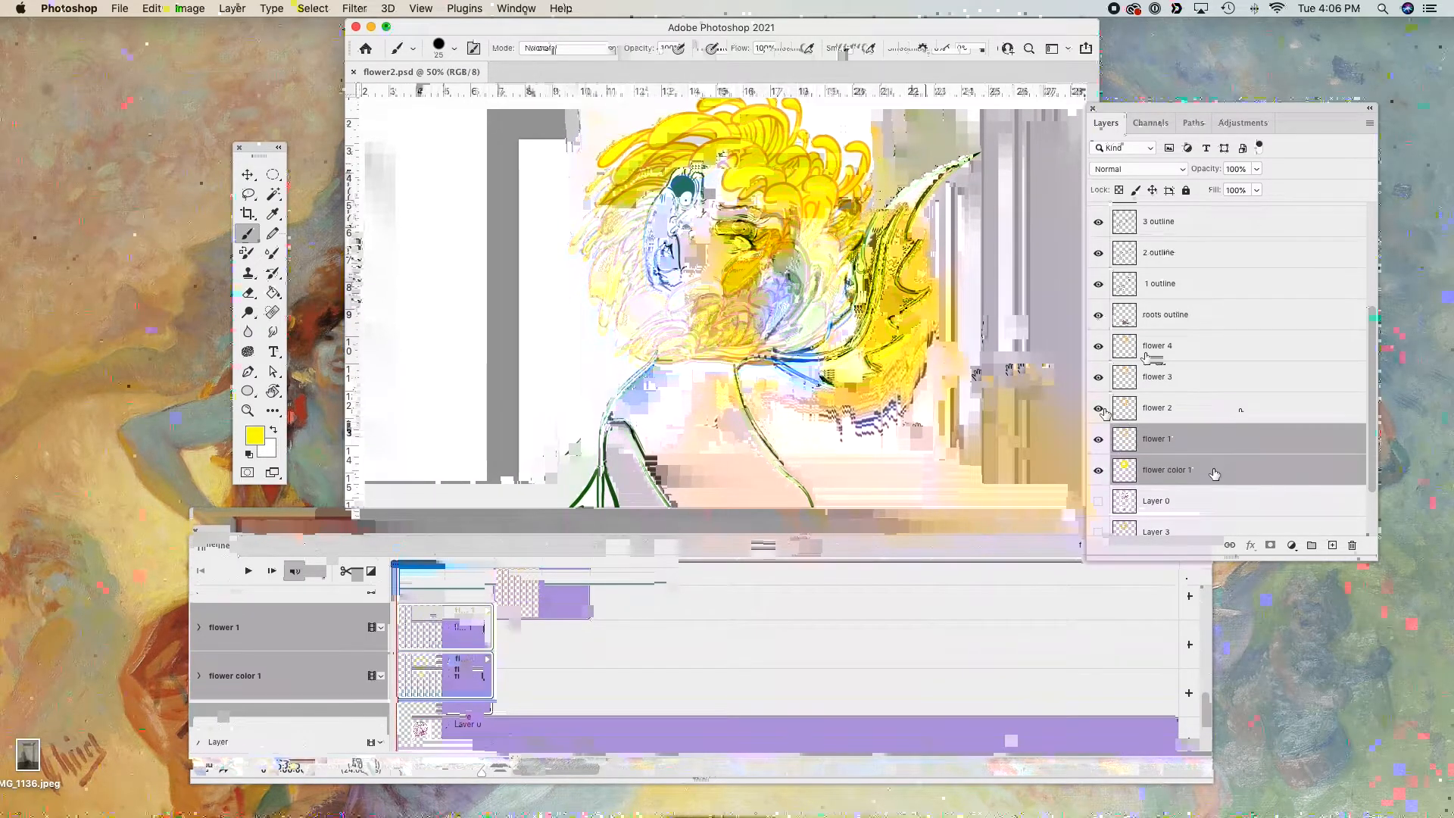
- Merge flower color 1 into flower 1 and name a new layer flower color 2
left_click(1098, 440)
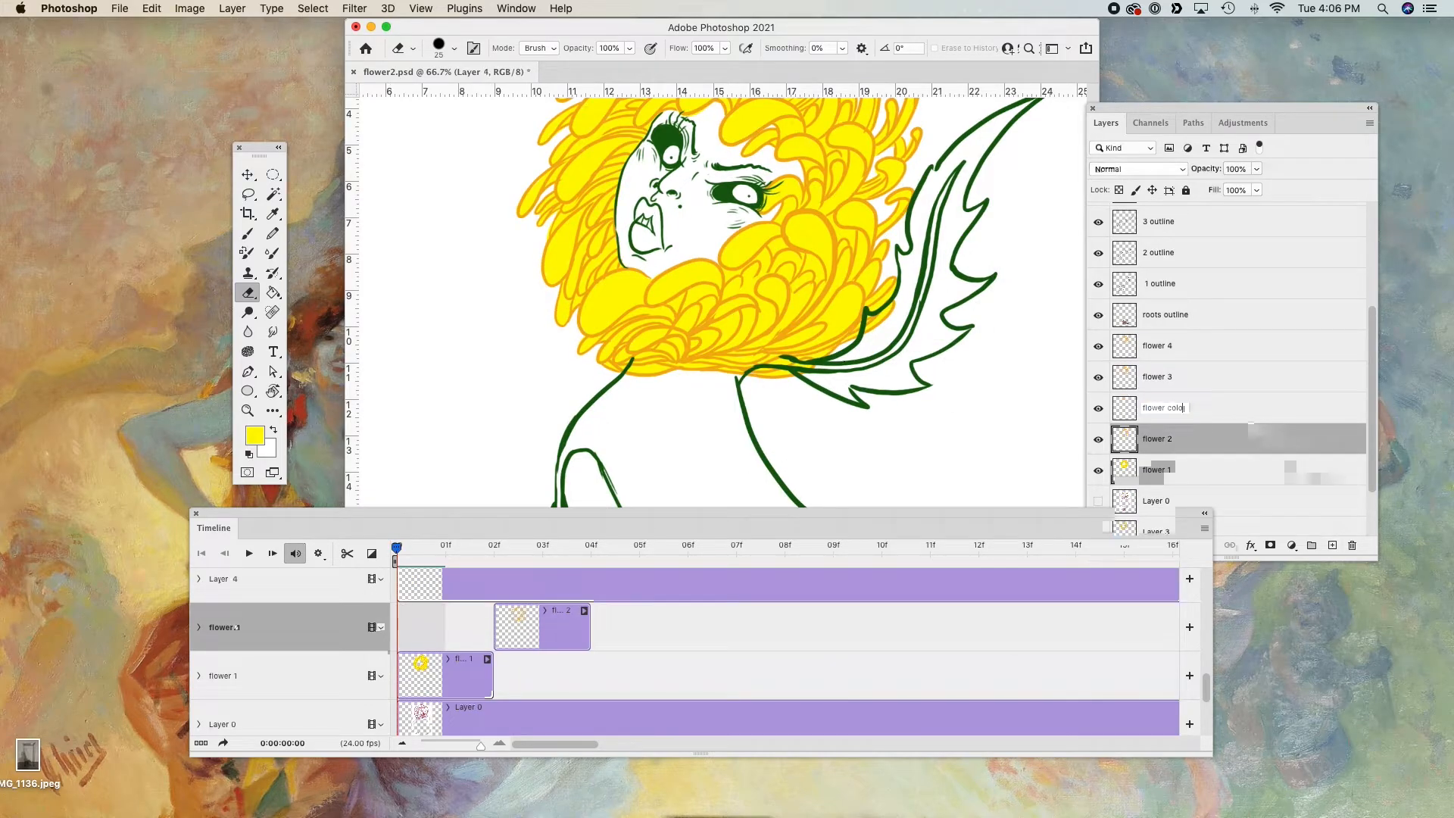
type("r 2")
key("Return")
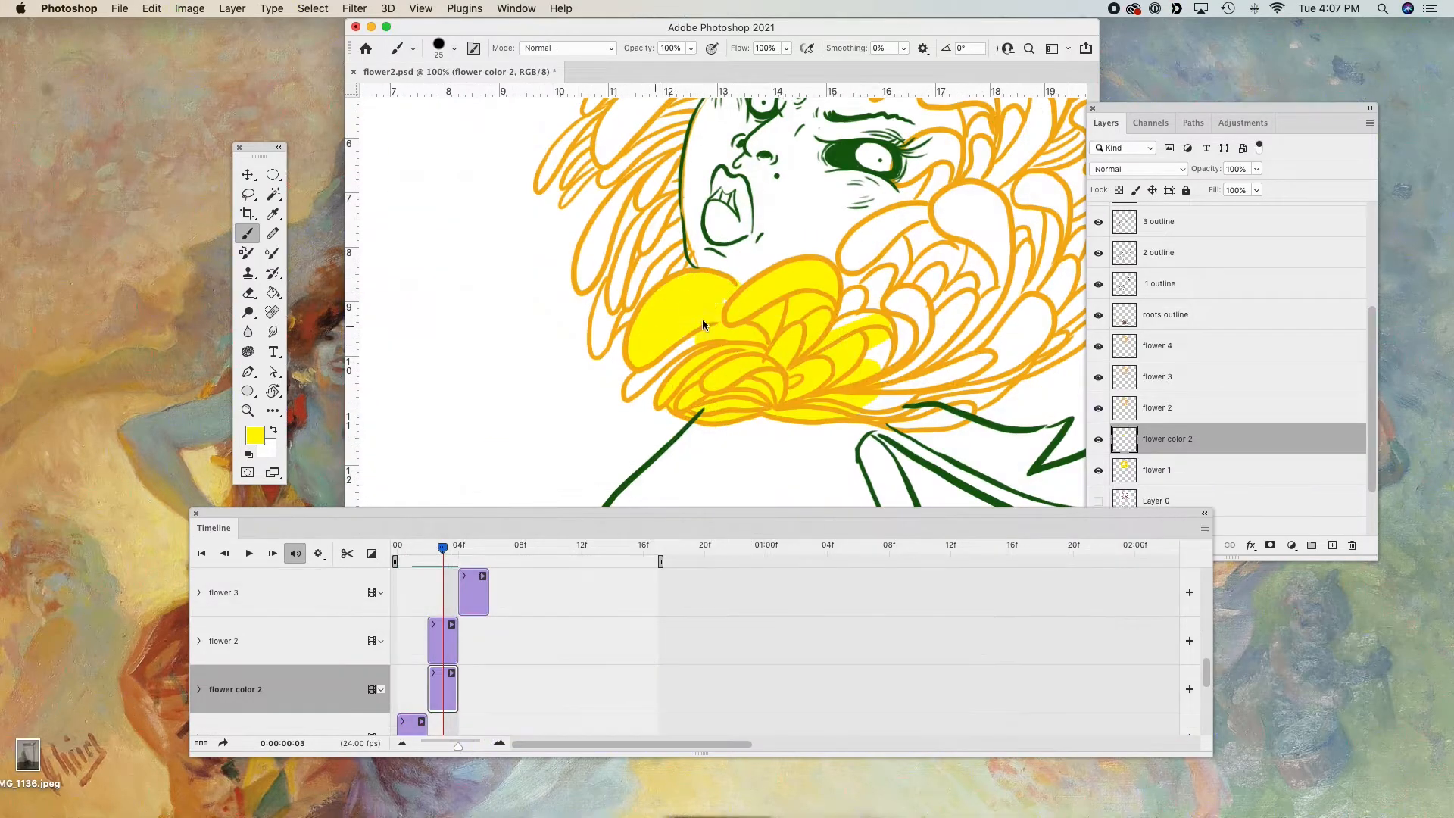
- Paint flower 2's lower and right cheek petals yellow on the flower color 2 layer
mouse_move(851, 307)
left_mouse_down()
mouse_move(958, 413)
mouse_move(928, 216)
mouse_move(991, 375)
mouse_move(794, 407)
left_mouse_up()
mouse_move(814, 390)
left_mouse_down()
mouse_move(893, 359)
mouse_move(852, 341)
mouse_move(830, 276)
mouse_move(861, 371)
mouse_move(757, 197)
mouse_move(818, 178)
left_mouse_up()
left_click_drag(818, 189, 769, 279)
mouse_move(871, 301)
left_mouse_down()
mouse_move(849, 287)
mouse_move(855, 144)
mouse_move(751, 287)
left_mouse_up()
key("e")
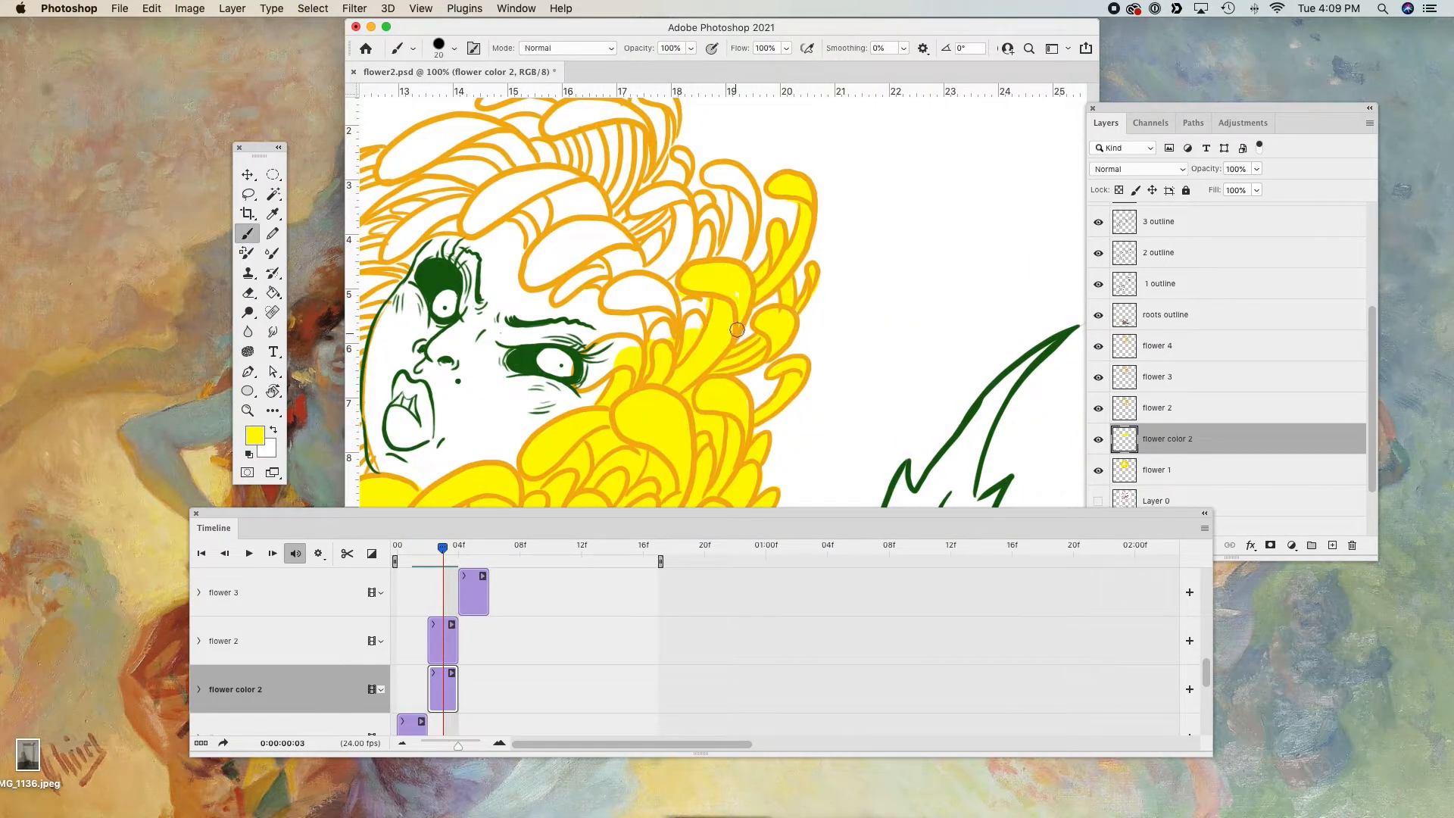
key("b")
- Fill flower 2's upper-right and crown petals with yellow, using a smaller brush for the narrow ones
mouse_move(724, 173)
left_mouse_down()
mouse_move(738, 261)
mouse_move(682, 250)
mouse_move(617, 361)
mouse_move(580, 288)
mouse_move(644, 227)
mouse_move(545, 269)
mouse_move(552, 213)
mouse_move(530, 182)
left_mouse_up()
left_click_drag(561, 197, 686, 268)
left_click_drag(783, 163, 802, 231)
mouse_move(443, 547)
left_mouse_down()
mouse_move(428, 547)
mouse_move(442, 548)
left_mouse_up()
left_click_drag(701, 189, 758, 239)
key("bracketleft")
key("bracketleft")
key("bracketleft")
mouse_move(701, 131)
left_mouse_down()
mouse_move(741, 143)
mouse_move(753, 172)
mouse_move(612, 173)
left_mouse_up()
mouse_move(636, 199)
left_mouse_down()
mouse_move(681, 231)
mouse_move(598, 295)
left_mouse_up()
- Color flower 2's petals along the upper-left side of the head yellow
mouse_move(428, 548)
left_mouse_down()
mouse_move(412, 547)
mouse_move(428, 548)
left_mouse_up()
mouse_move(510, 233)
left_mouse_down()
mouse_move(594, 192)
mouse_move(517, 241)
left_mouse_up()
mouse_move(579, 275)
left_mouse_down()
mouse_move(516, 324)
mouse_move(587, 271)
mouse_move(500, 296)
left_mouse_up()
left_click_drag(488, 303, 458, 336)
left_click_drag(502, 262, 464, 289)
mouse_move(496, 229)
left_mouse_down()
mouse_move(408, 288)
mouse_move(428, 330)
left_mouse_up()
left_click_drag(424, 307, 385, 350)
mouse_move(547, 307)
left_mouse_down()
mouse_move(458, 359)
mouse_move(503, 295)
mouse_move(779, 236)
left_mouse_up()
left_click(491, 436, "super")
left_click_drag(632, 178, 585, 241)
mouse_move(587, 269)
left_mouse_down()
mouse_move(525, 324)
mouse_move(492, 386)
left_mouse_up()
- Fill flower 2's remaining petals left of the face and jaw with yellow at frame 3
mouse_move(428, 547)
left_mouse_down()
mouse_move(412, 548)
mouse_move(428, 547)
left_mouse_up()
mouse_move(547, 390)
left_mouse_down()
mouse_move(613, 334)
mouse_move(695, 311)
left_mouse_up()
left_click_drag(643, 295, 703, 197)
key("super+minus")
left_click_drag(731, 344, 687, 392)
left_click_drag(427, 548, 443, 547)
left_click_drag(674, 400, 648, 478)
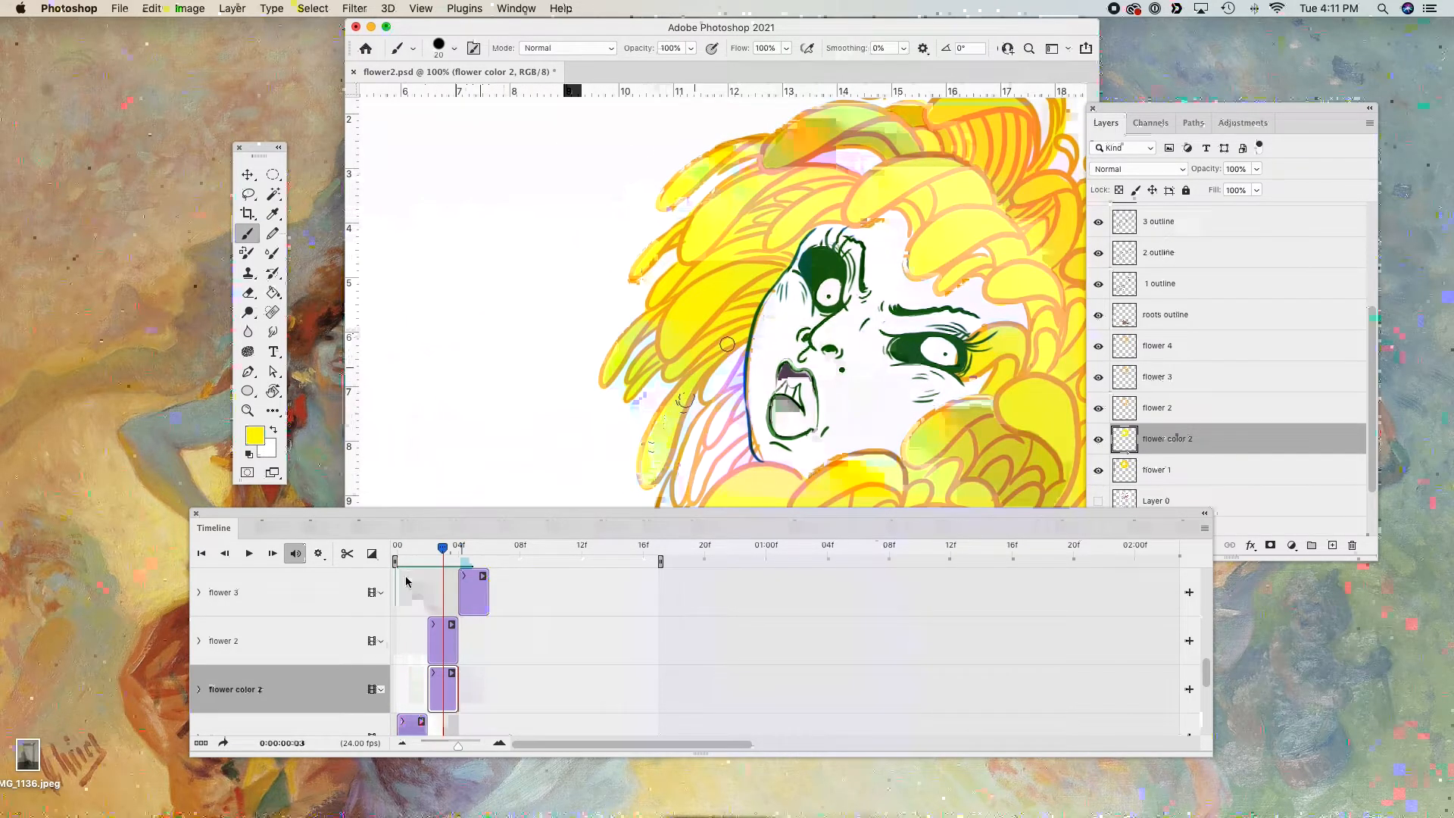
left_click_drag(735, 371, 685, 485)
left_click_drag(676, 424, 665, 449)
left_click_drag(737, 372, 720, 477)
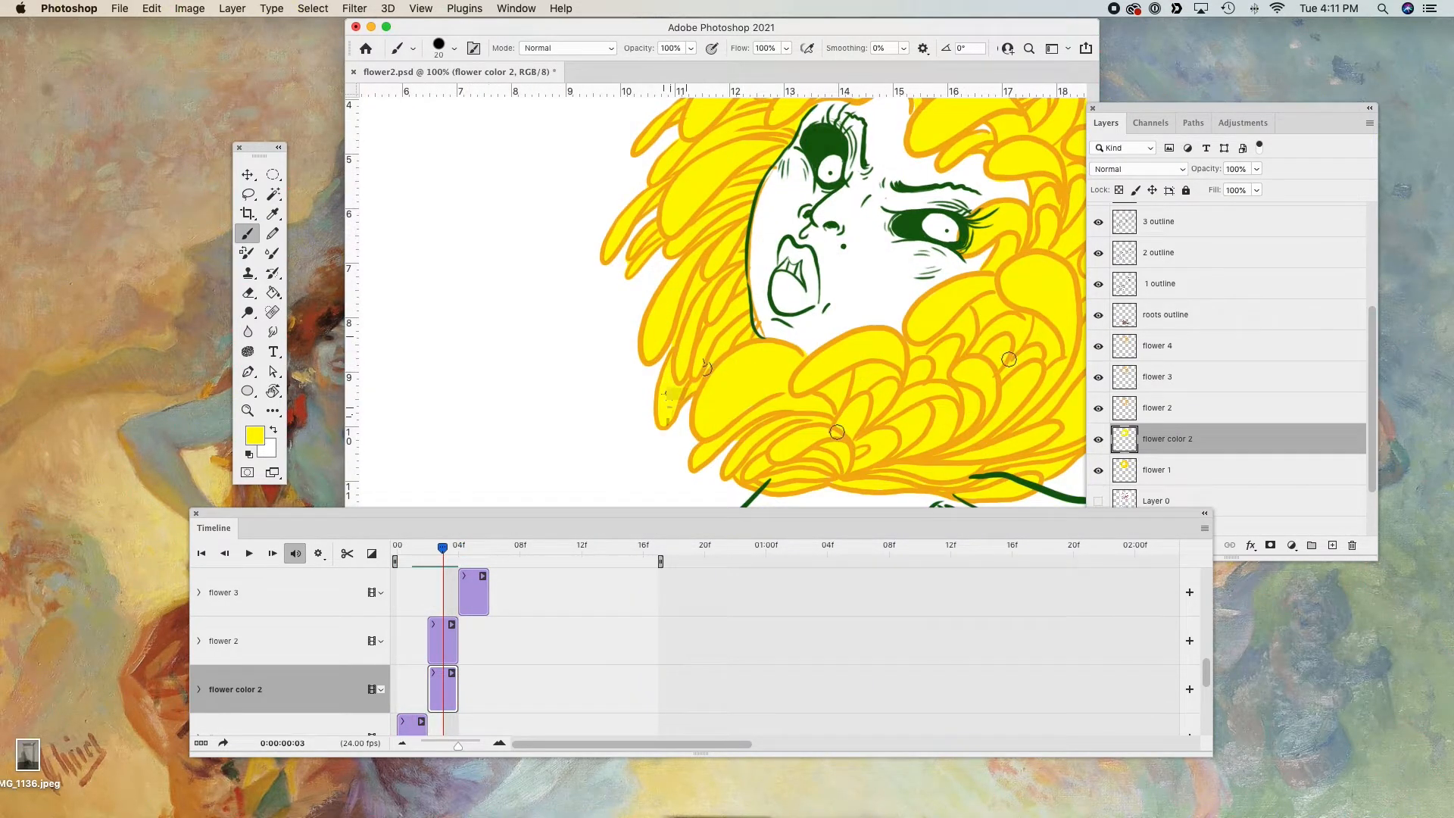
- Save the document, scrub back through the colored frames and select the flower 3 clip
key("super+minus")
key("super+minus")
key("super+s")
left_click_drag(443, 549, 400, 607)
left_click(473, 595)
key("super+s")
- Add a new layer above flower 3 and trim its clip to end with the flower 3 clip
left_click(1332, 545)
mouse_move(458, 746)
left_mouse_down()
mouse_move(425, 746)
mouse_move(475, 746)
left_mouse_up()
left_click_drag(1106, 594, 621, 593)
- Merge the flower 2 and flower color 2 layers into one
left_click(1167, 439)
left_click(1166, 470, "shift")
key("super+e")
- Erase the stray paint on the merged flower 2 layer
key("super+plus")
key("super+plus")
key("e")
left_click_drag(760, 317, 771, 169)
key("super+minus")
key("super+minus")
key("super+minus")
- Move the playhead to frame 5, select the new layer above flower 3 and save the document
mouse_move(472, 548)
left_mouse_down()
mouse_move(506, 612)
mouse_move(584, 612)
left_mouse_up()
left_click(1199, 378)
key("super+s")
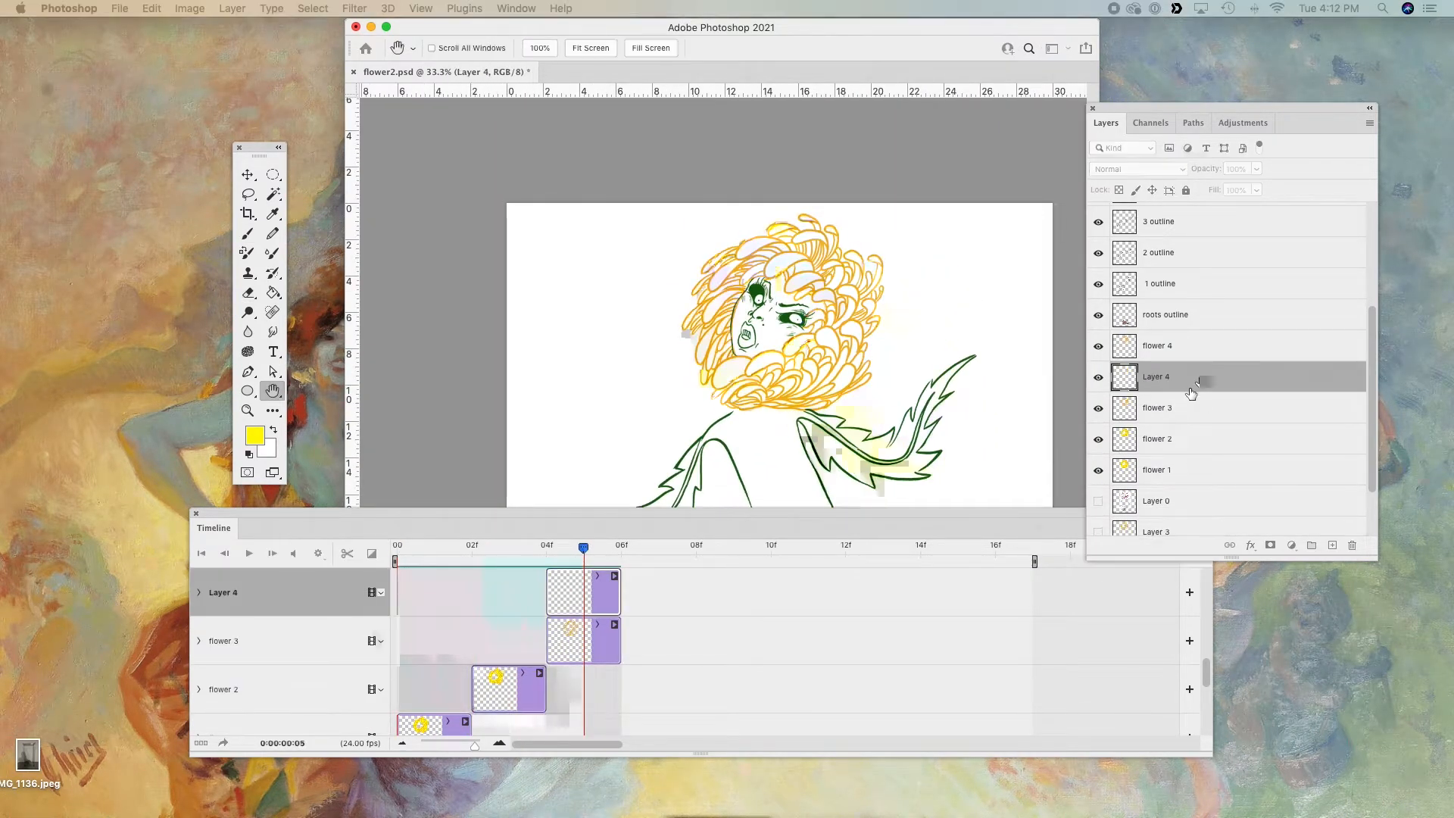
- Move the new layer below flower 3 and rename it color 3
scroll(908, 318, "down", 5)
type("flower 3")
key("Return")
left_click_drag(1199, 379, 1197, 432)
double_click(1175, 409)
type("color 3")
key("Return")
- Move the playhead to frame 4 and paint the lower-right petals yellow on the color 3 layer
key("super+plus")
key("super+plus")
key("super+plus")
left_click_drag(878, 144, 639, 485)
key("b")
left_click_drag(584, 547, 547, 547)
mouse_move(795, 303)
left_mouse_down()
mouse_move(740, 427)
mouse_move(833, 303)
mouse_move(854, 199)
left_mouse_up()
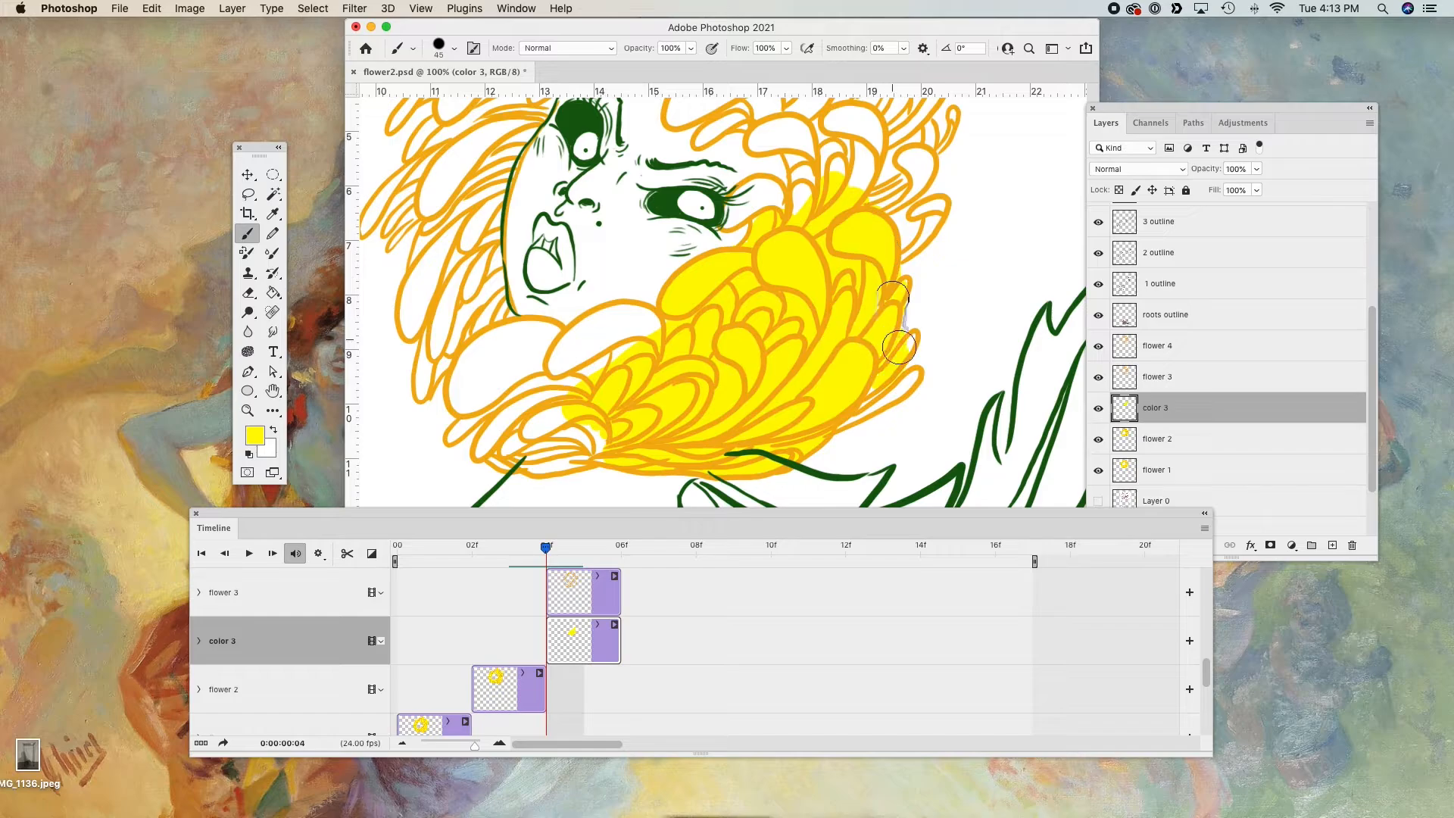
- Erase the yellow spill along the flower's right edge and paint the lower-left petals yellow
key("e")
left_click_drag(918, 363, 921, 322)
key("b")
mouse_move(560, 461)
left_mouse_down()
mouse_move(500, 424)
mouse_move(469, 424)
mouse_move(669, 342)
left_mouse_up()
key("e")
key("b")
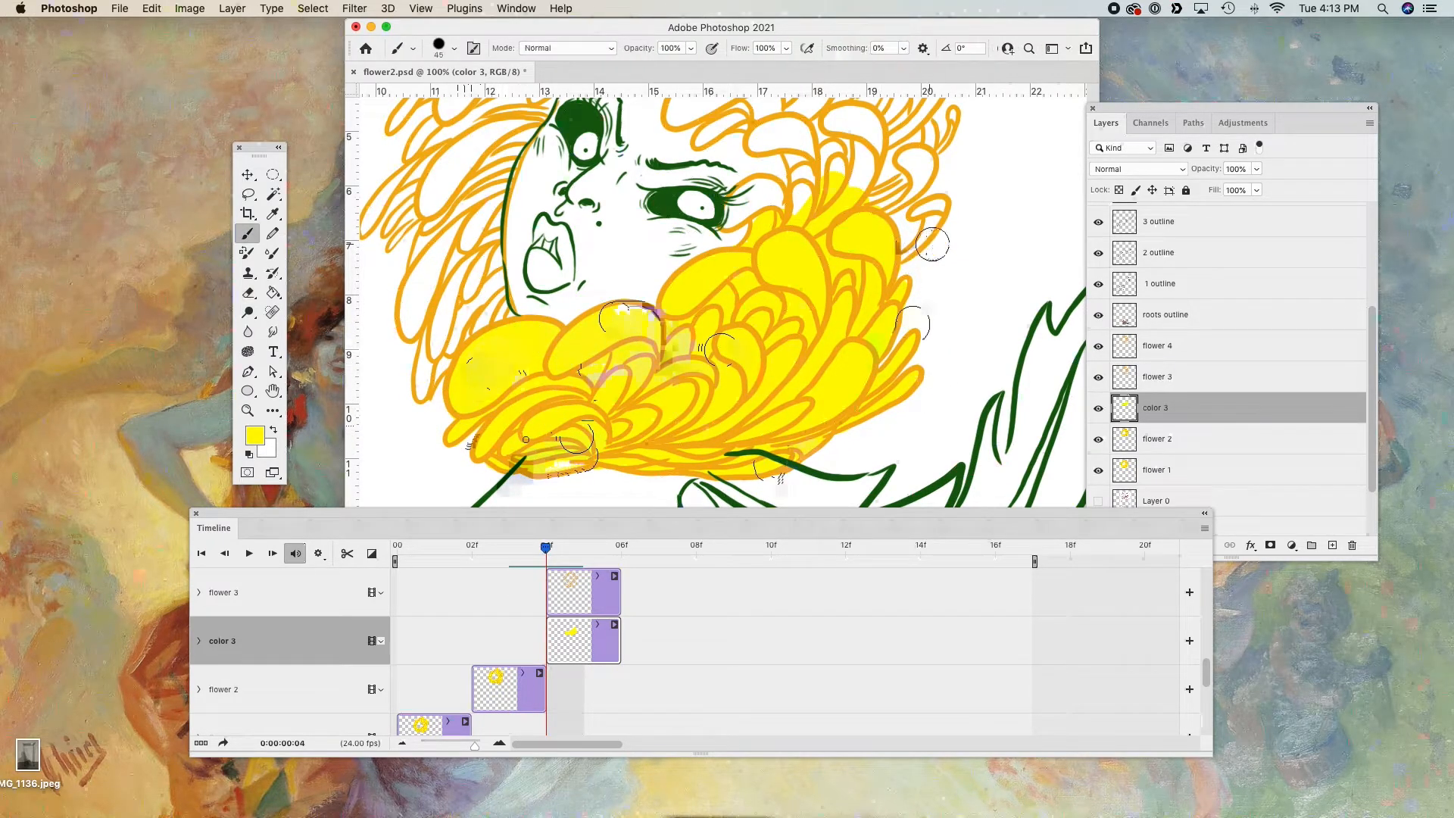
- Paint the petals on the right side of the face yellow and erase paint outside their outlines
left_click_drag(937, 205, 913, 250)
key("e")
key("b")
key("e")
key("b")
mouse_move(921, 158)
left_mouse_down()
mouse_move(879, 203)
mouse_move(841, 305)
left_mouse_up()
key("e")
key("b")
left_click_drag(675, 326, 698, 322)
left_click_drag(788, 229, 807, 297)
left_click_drag(749, 230, 763, 248)
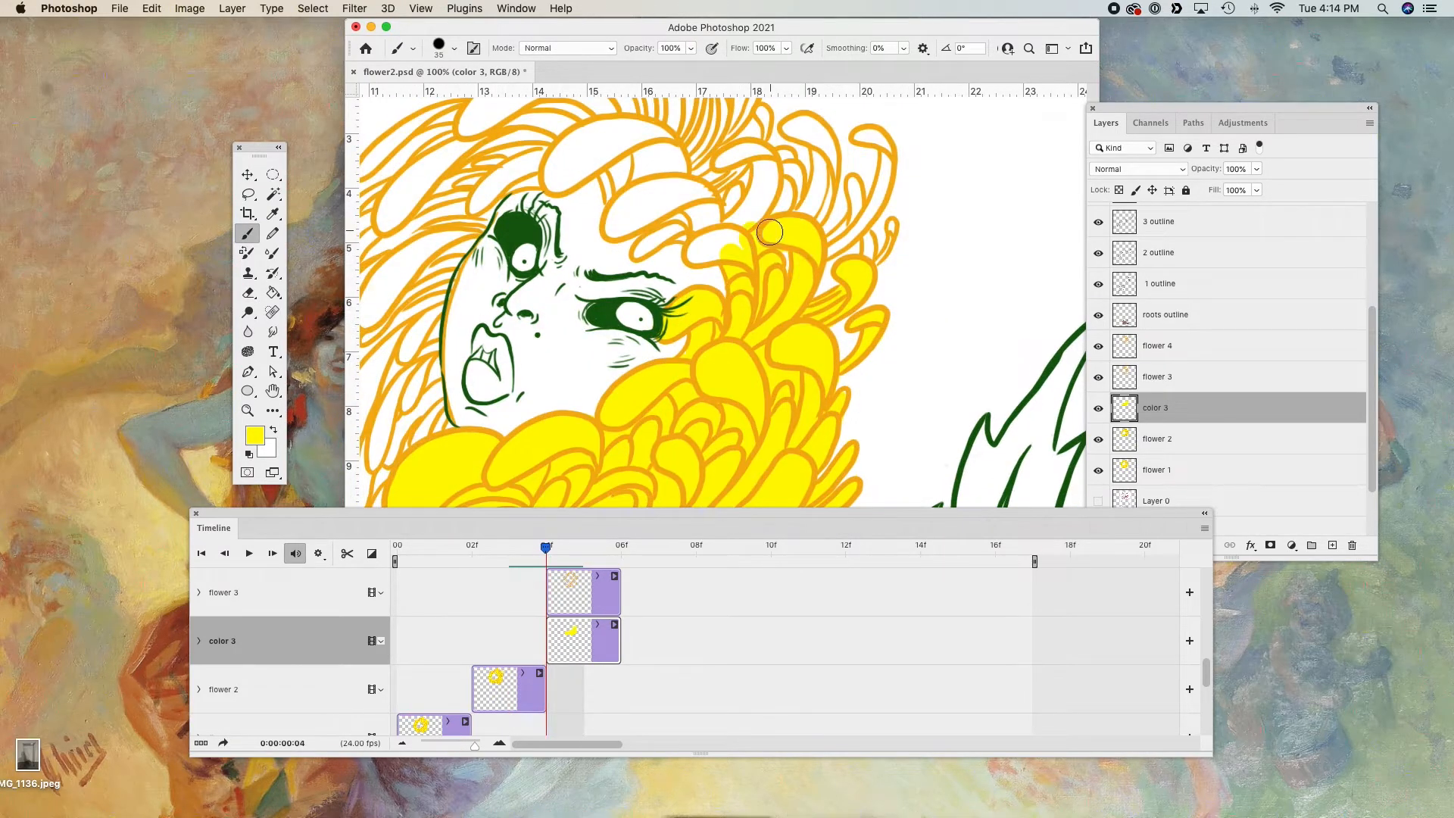
- Paint the petals above the forehead and across the crown yellow, using a smaller brush for the thin ones
mouse_move(676, 225)
left_mouse_down()
mouse_move(624, 211)
mouse_move(611, 174)
mouse_move(552, 182)
left_mouse_up()
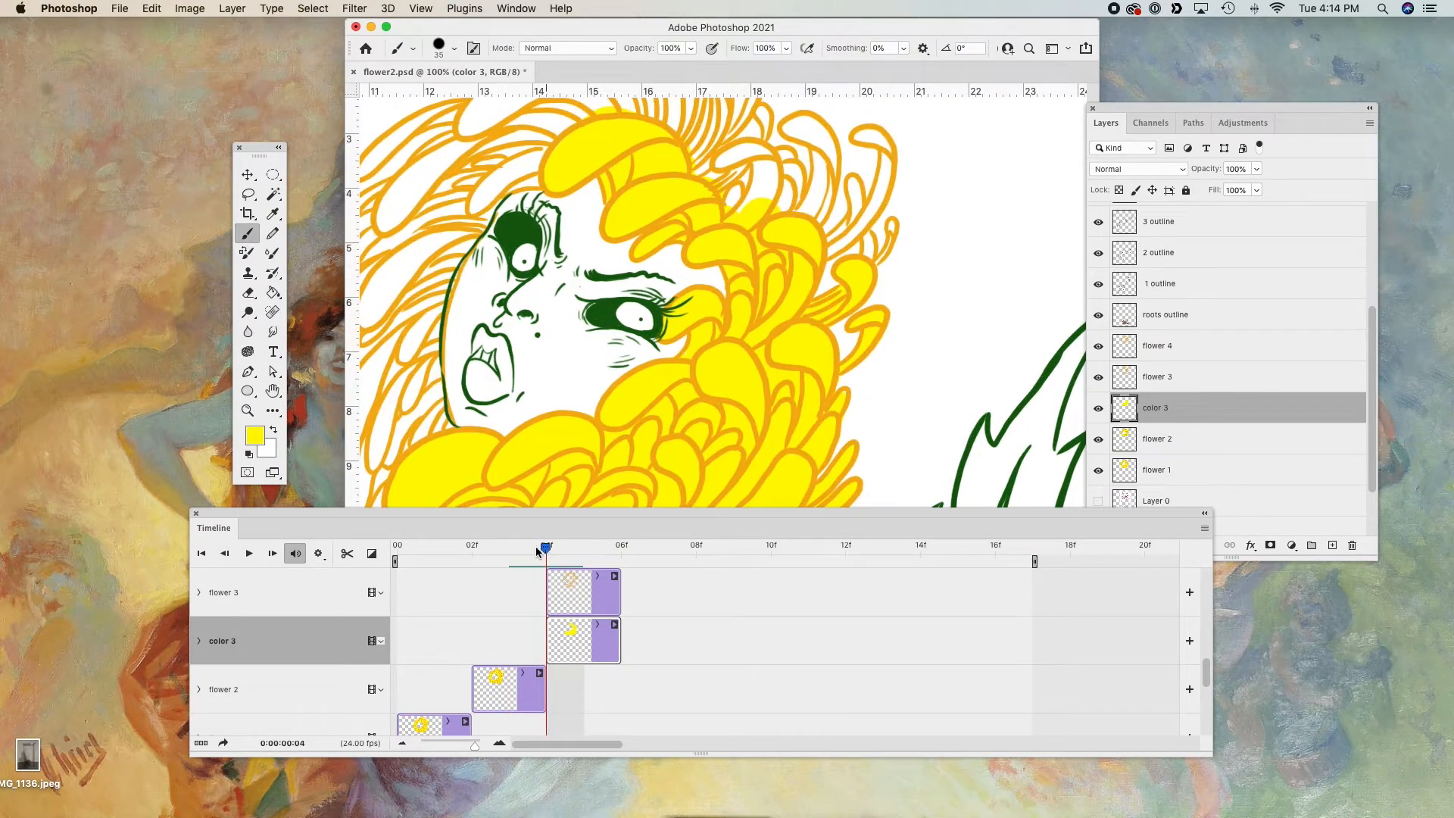
mouse_move(566, 558)
left_mouse_down()
mouse_move(523, 558)
mouse_move(555, 557)
left_mouse_up()
key("bracketleft")
key("bracketleft")
left_click_drag(704, 140, 727, 158)
mouse_move(549, 558)
left_mouse_down()
mouse_move(527, 559)
mouse_move(546, 559)
left_mouse_up()
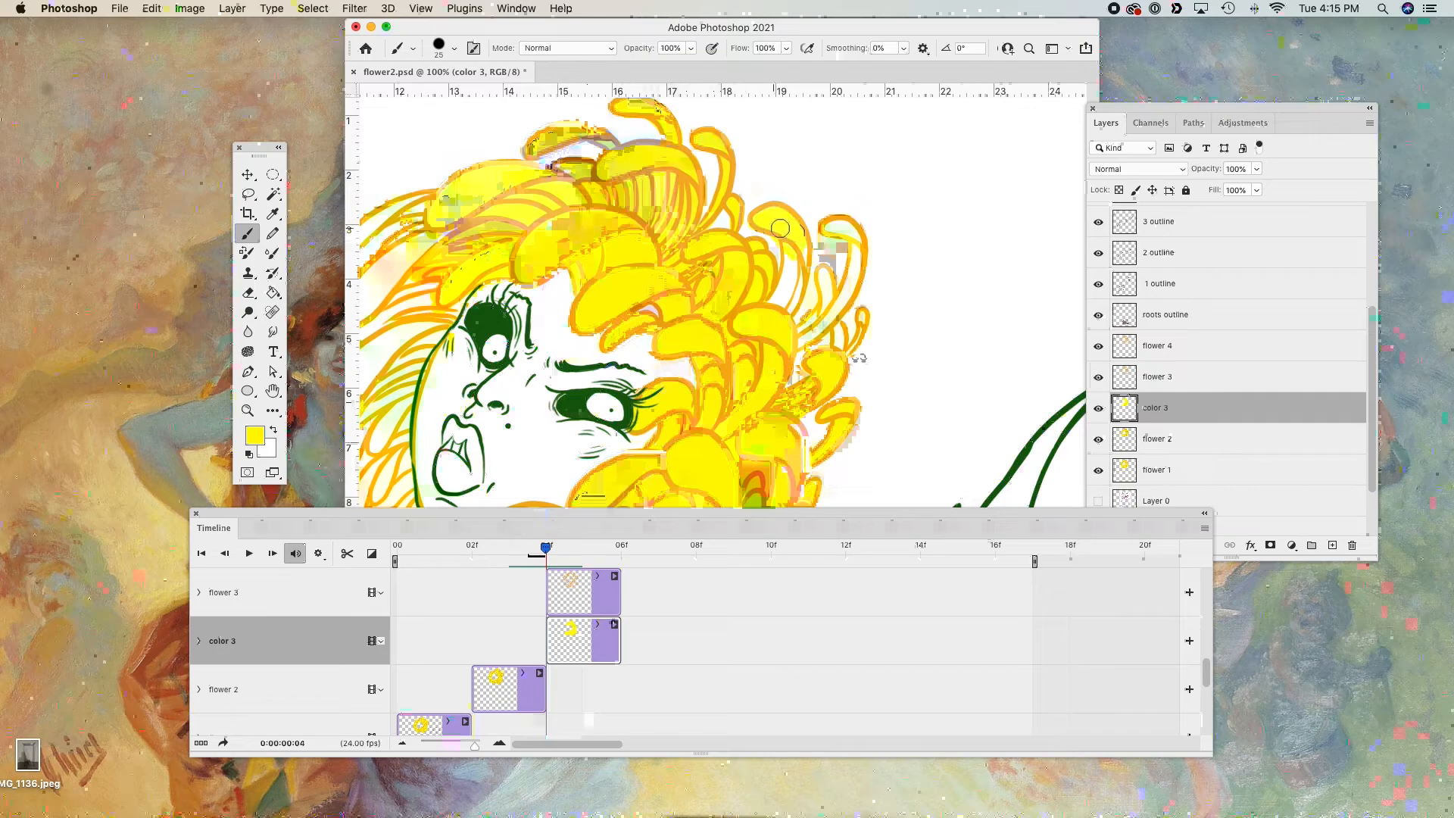
- Paint the remaining petals on the left side of the face yellow on the color 3 layer
scroll(808, 328, "left", 5)
scroll(808, 328, "down", 2)
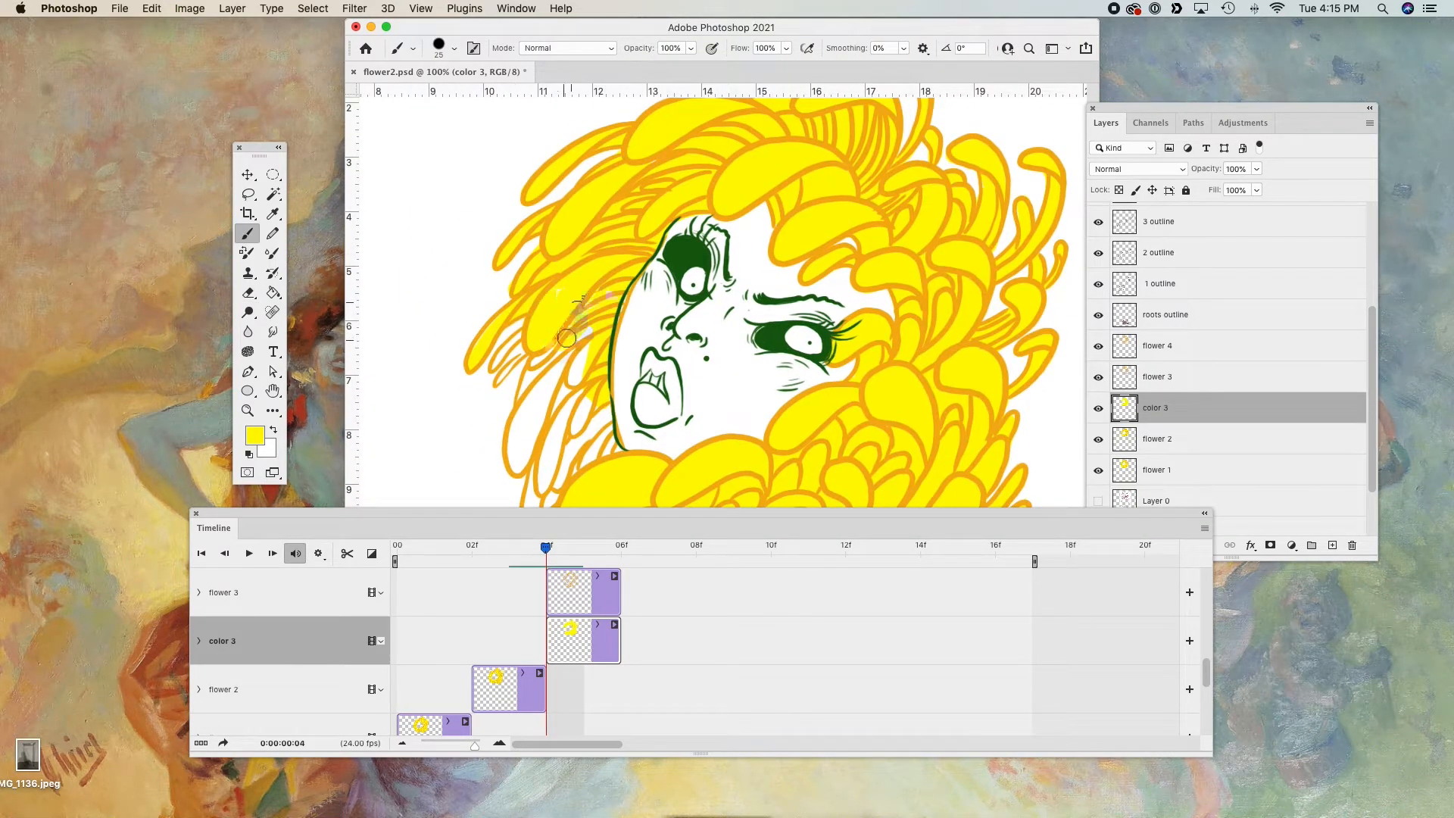
scroll(591, 326, "down", 4)
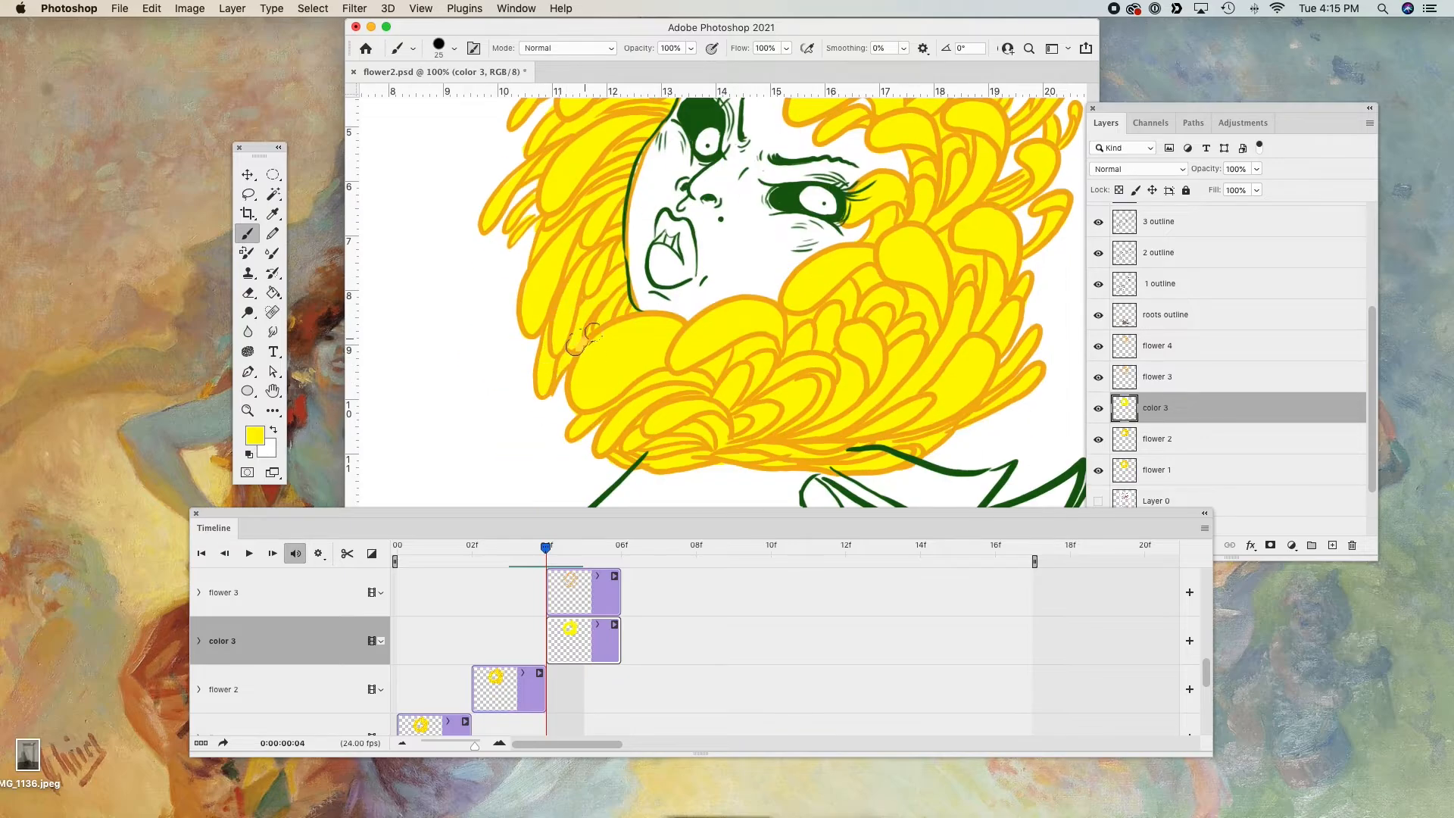
scroll(584, 338, "right", 2)
scroll(584, 338, "up", 1)
- Switch between the flower 3 and color 3 clips with the Eraser to clean up stray paint
left_click(574, 583)
key("e")
left_click(580, 640)
left_click(581, 587)
left_click(570, 640)
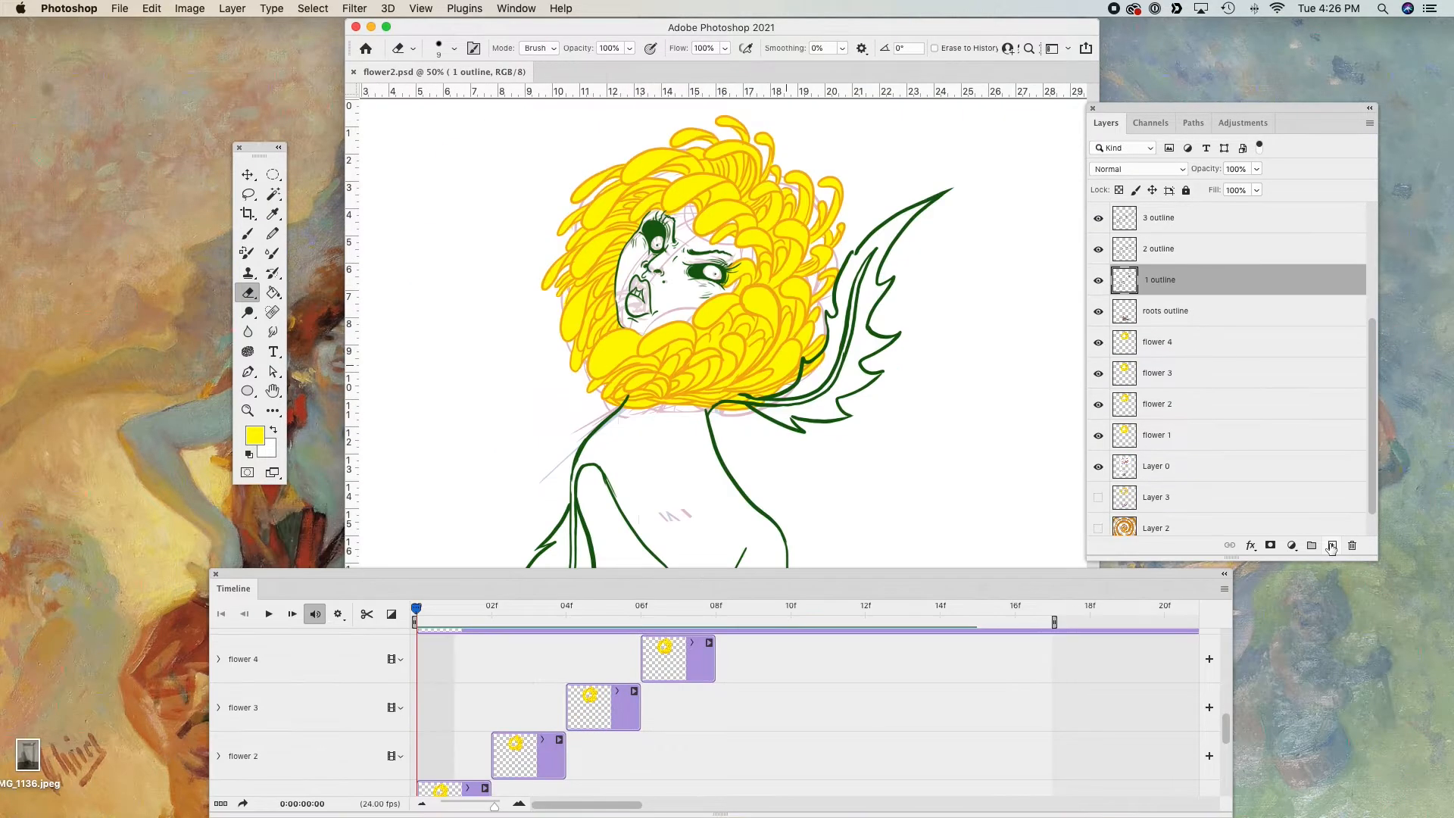
- Add a new layer named body color 1 and place it directly below the 1 outline layer
left_click(1332, 546)
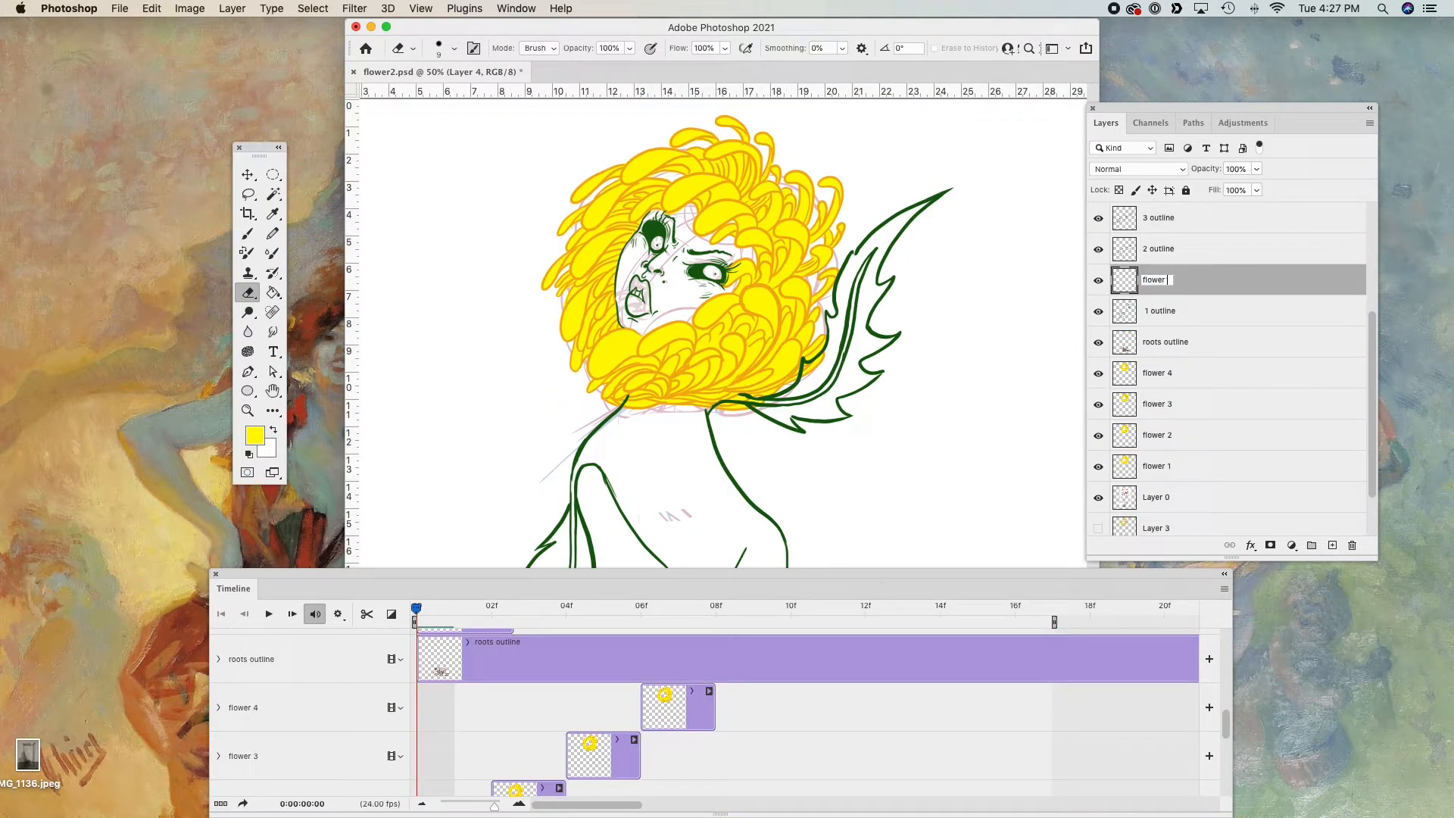
left_click_drag(1287, 281, 1292, 325)
left_click(1250, 281)
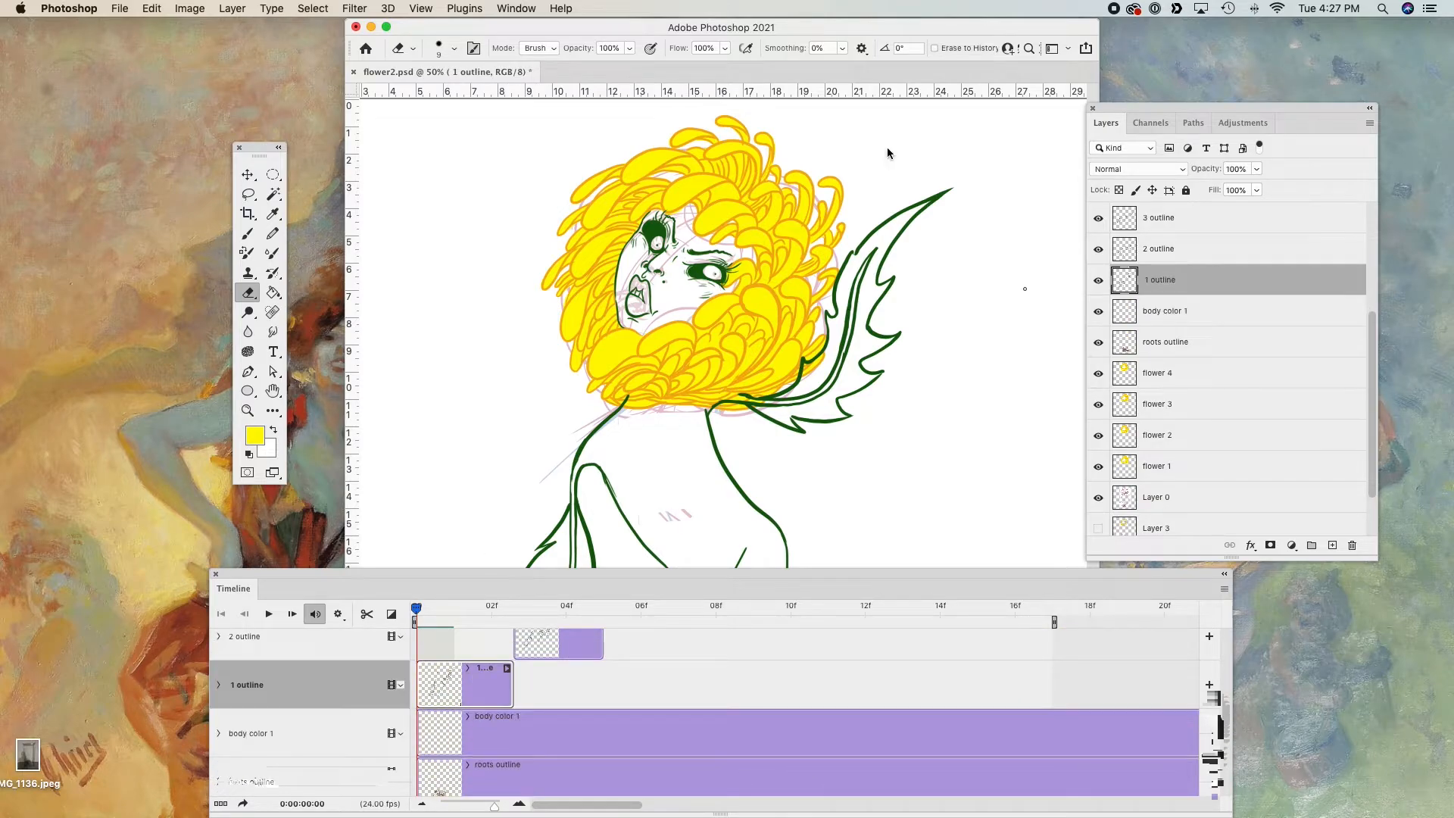
- Set the foreground color to green and start painting the left shoulder on the body color 1 layer
scroll(1025, 288, "down", 3)
left_click(255, 436)
left_click(1152, 313)
left_click(1269, 173)
mouse_move(609, 341)
left_mouse_down()
mouse_move(574, 379)
mouse_move(609, 354)
mouse_move(612, 367)
mouse_move(572, 344)
mouse_move(550, 461)
left_mouse_up()
key("super+z")
left_click(1212, 311)
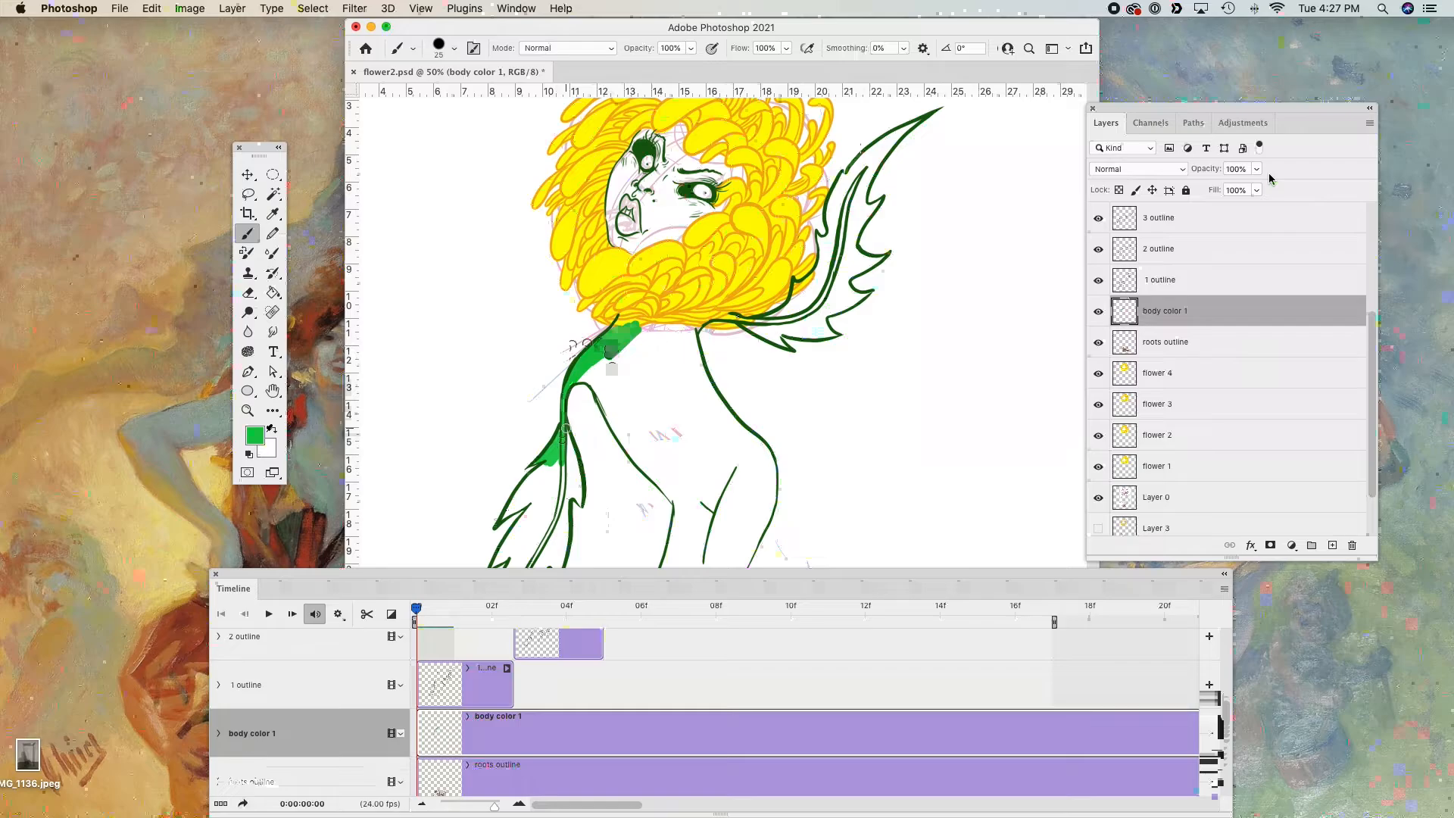
- Paint the upper and middle parts of the left leaf arm green within its outline
key("super+equal")
key("super+equal")
scroll(588, 455, "down", 5)
left_click_drag(651, 265, 568, 364)
mouse_move(688, 204)
left_mouse_down()
mouse_move(689, 322)
mouse_move(632, 424)
left_mouse_up()
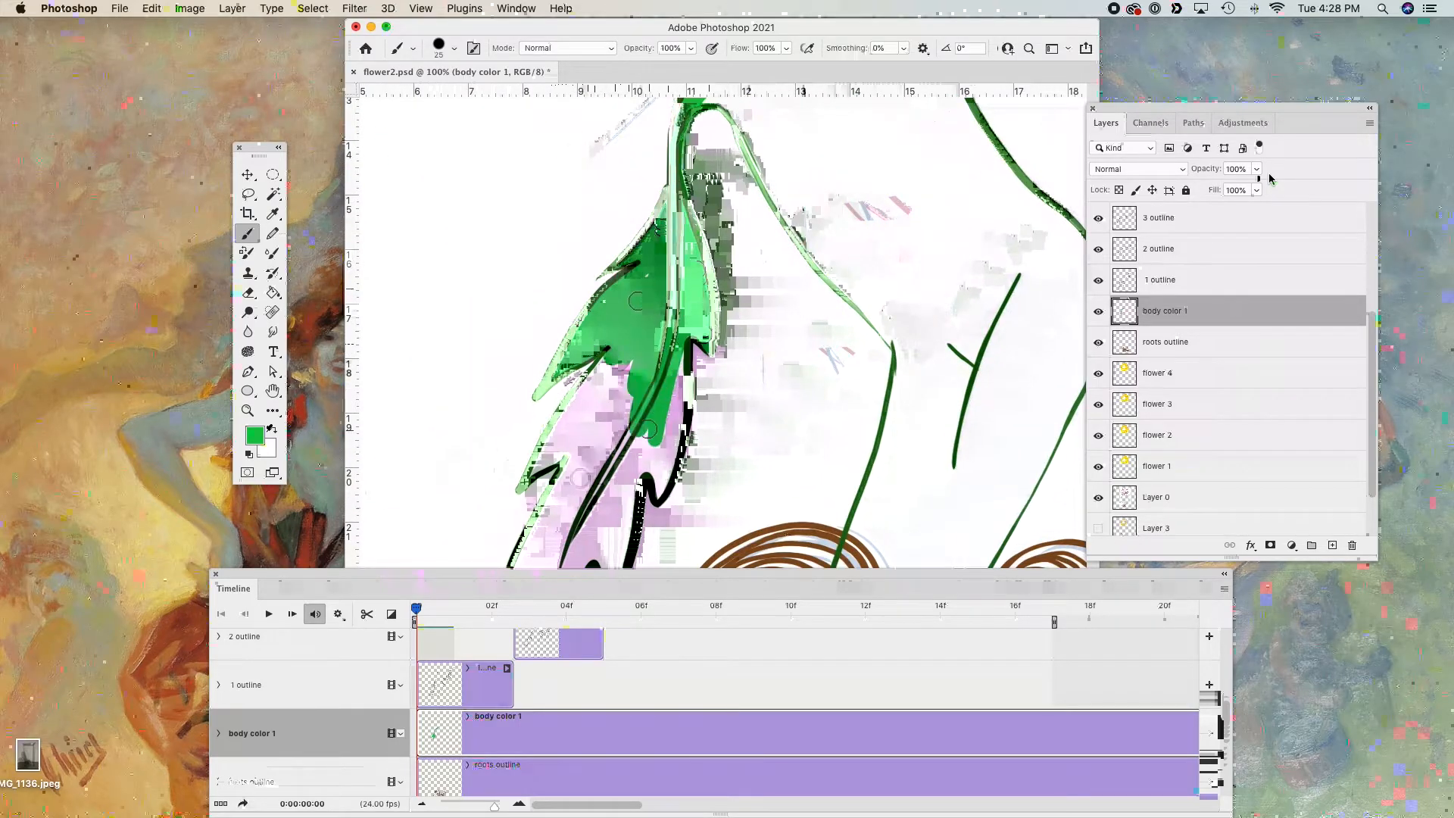
scroll(643, 424, "down", 5)
mouse_move(674, 250)
left_mouse_down()
mouse_move(734, 280)
mouse_move(739, 325)
left_mouse_up()
- Fill the lower tip of the left leaf arm and paint the torso's left edge green
key("super+minus")
key("super+minus")
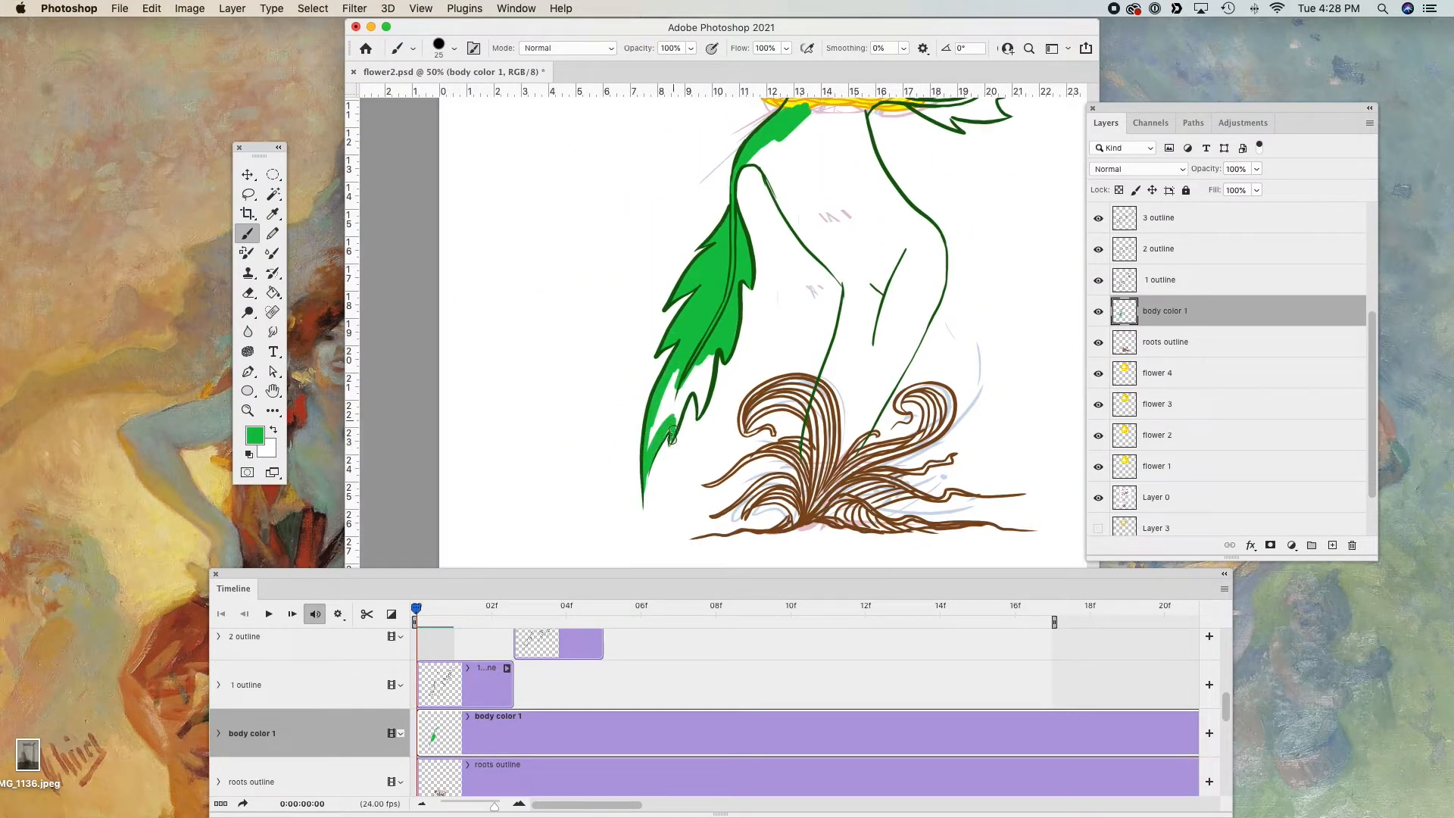
left_click_drag(672, 393, 655, 444)
key("e")
mouse_move(708, 360)
left_mouse_down()
mouse_move(692, 387)
mouse_move(557, 458)
left_mouse_up()
key("b")
key("e")
key("b")
left_click_drag(630, 235, 727, 350)
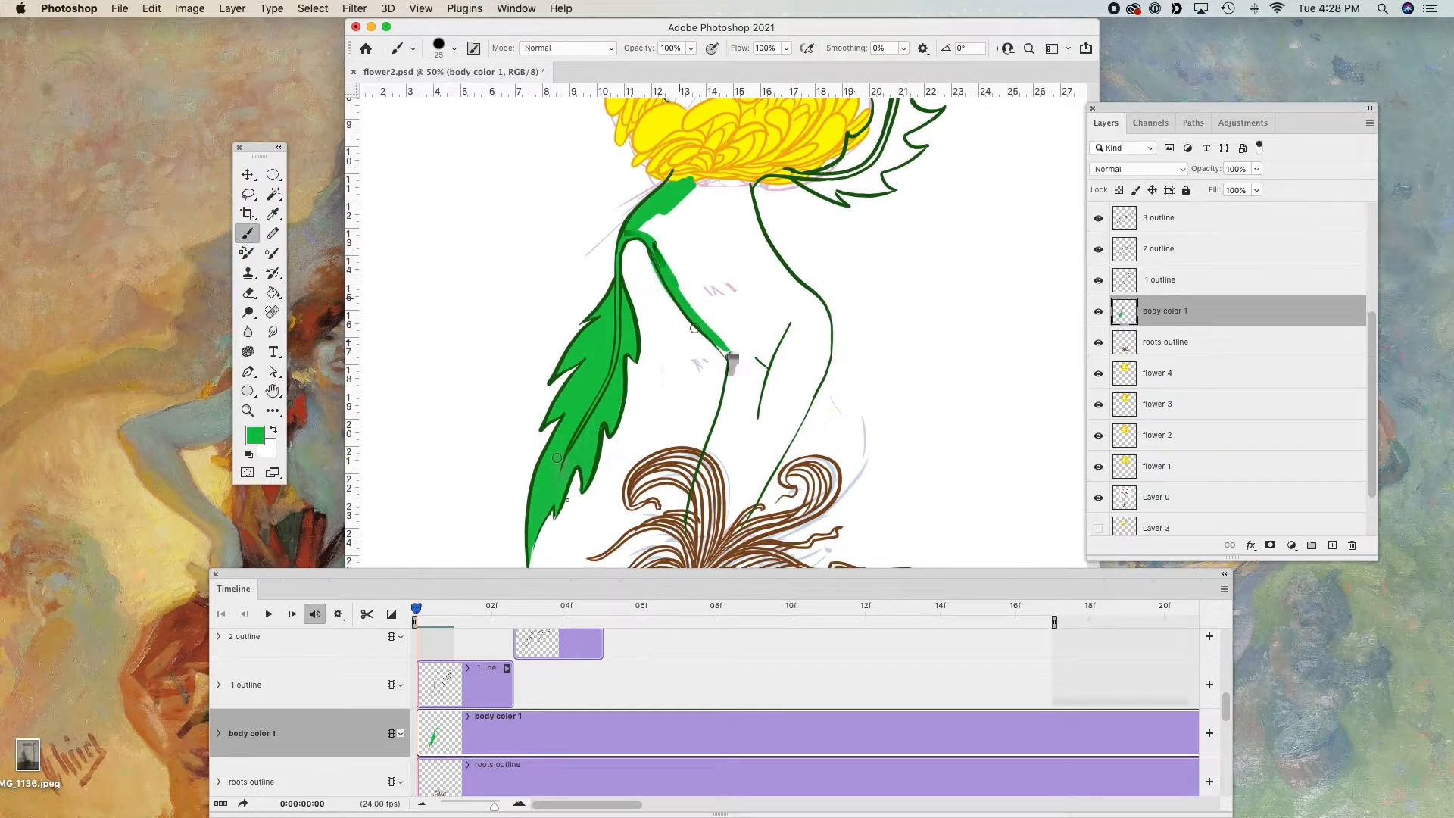
- Move the roots outline layer to the top of the layer stack
left_click(1181, 342)
left_click_drag(1373, 420, 1373, 311)
left_click_drag(1211, 522, 1250, 208)
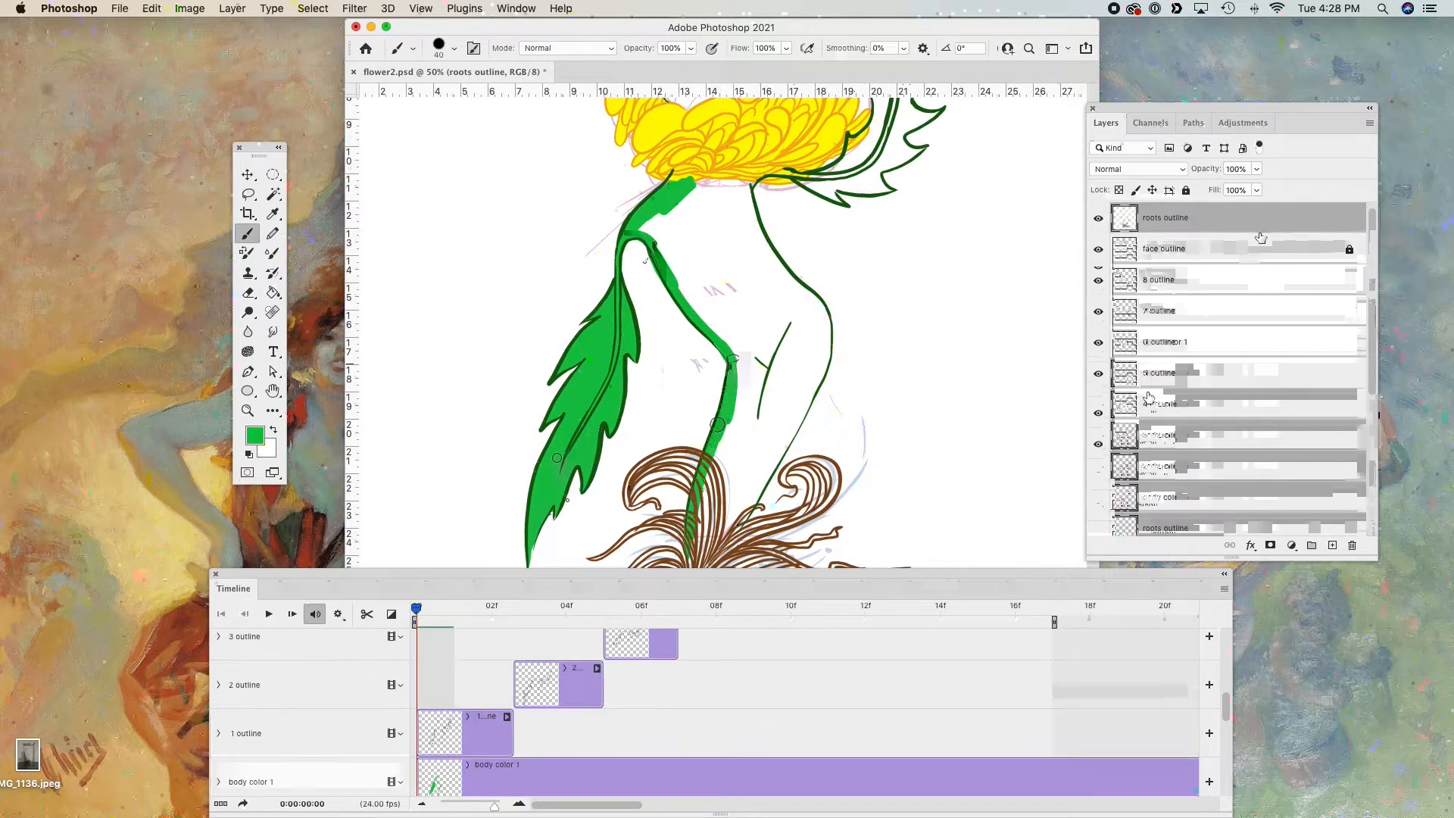
left_click_drag(1373, 282, 1375, 410)
- Paint the lower stem, hips and right side of the torso green on the body color 1 layer
left_click(1207, 285)
left_click(1204, 311)
left_click_drag(701, 540, 726, 460)
mouse_move(727, 458)
left_mouse_down()
mouse_move(809, 360)
mouse_move(765, 331)
mouse_move(838, 282)
mouse_move(737, 444)
left_mouse_up()
key("h")
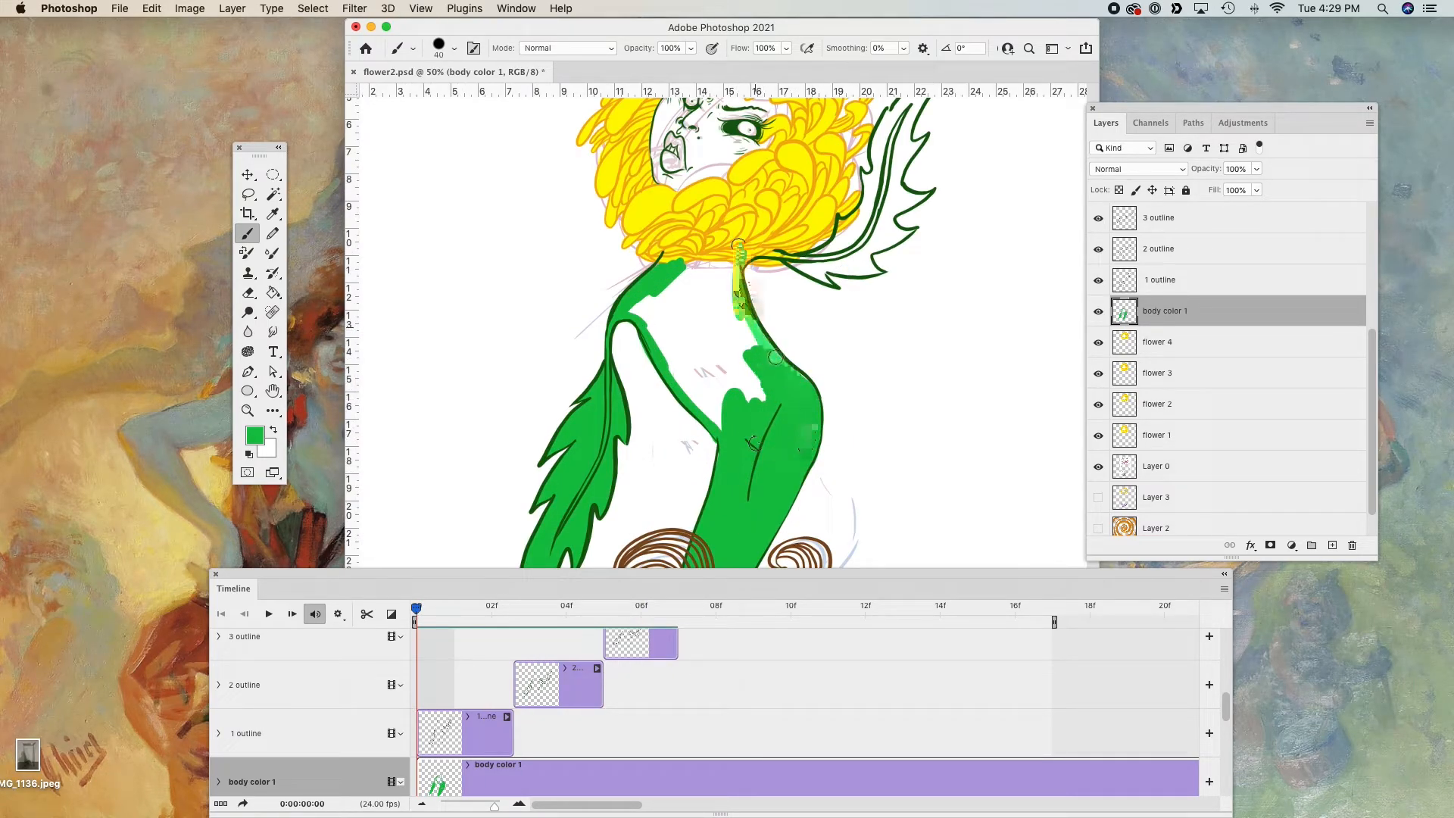
mouse_move(738, 245)
left_mouse_down()
mouse_move(712, 265)
mouse_move(753, 378)
left_mouse_up()
- Paint the right leaf arm green, using a smaller brush in its narrow parts
mouse_move(850, 361)
left_mouse_down()
mouse_move(844, 334)
mouse_move(856, 497)
left_mouse_up()
key("bracketleft")
mouse_move(720, 329)
left_mouse_down()
mouse_move(805, 371)
mouse_move(860, 365)
mouse_move(845, 351)
left_mouse_up()
left_click_drag(848, 297, 846, 265)
key("bracketleft")
key("bracketleft")
key("bracketleft")
key("e")
key("b")
mouse_move(827, 333)
left_mouse_down()
mouse_move(876, 324)
mouse_move(857, 261)
left_mouse_up()
key("bracketright")
key("bracketright")
key("bracketright")
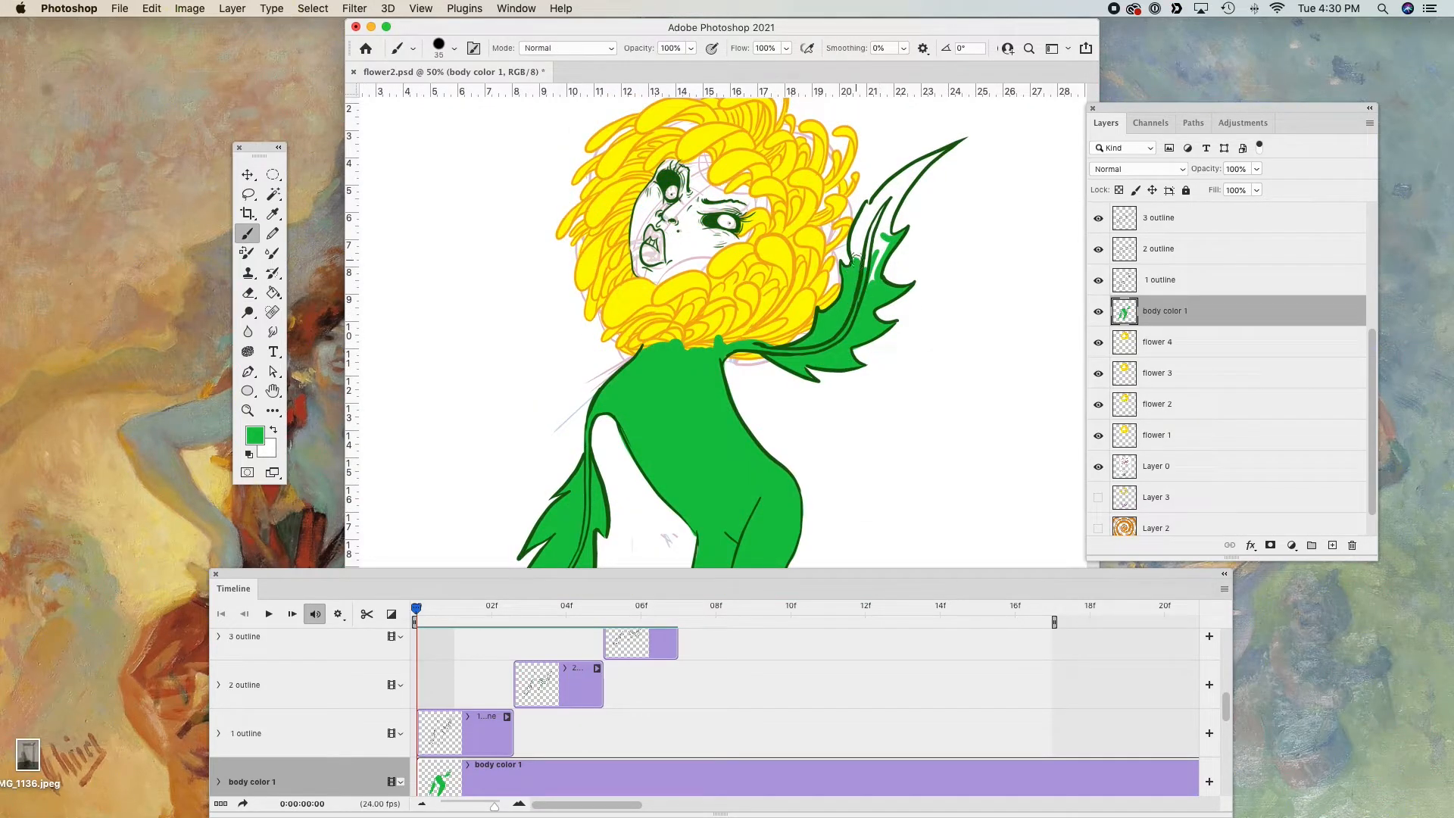
- Merge the body color 1 layer with 1 outline and undo the merge
key("super+minus")
key("super+minus")
key("super+minus")
left_click(1215, 282)
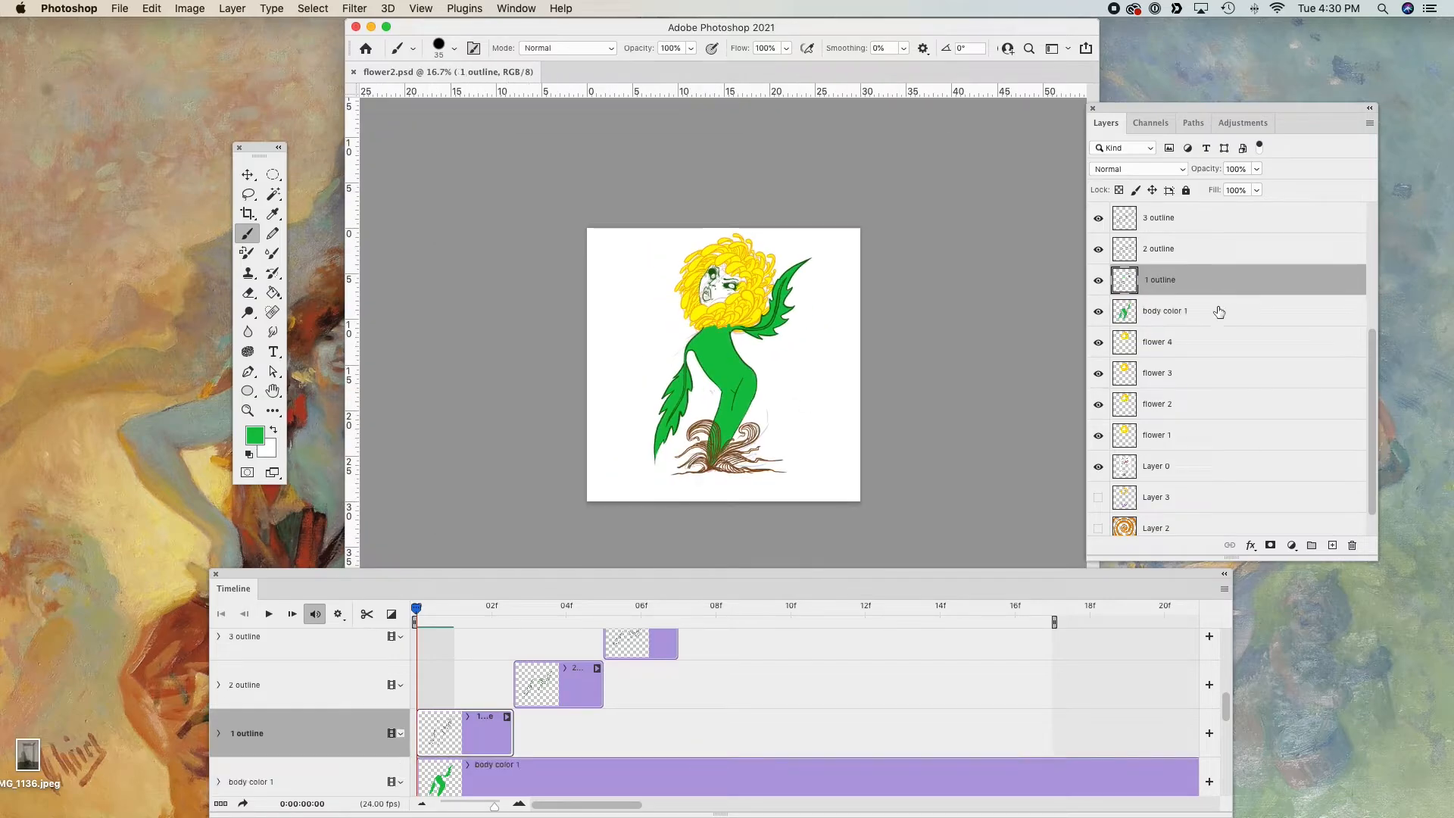
left_click(1218, 311, "shift")
key("super+e")
key("super+equal")
key("super+equal")
key("super+equal")
key("super+equal")
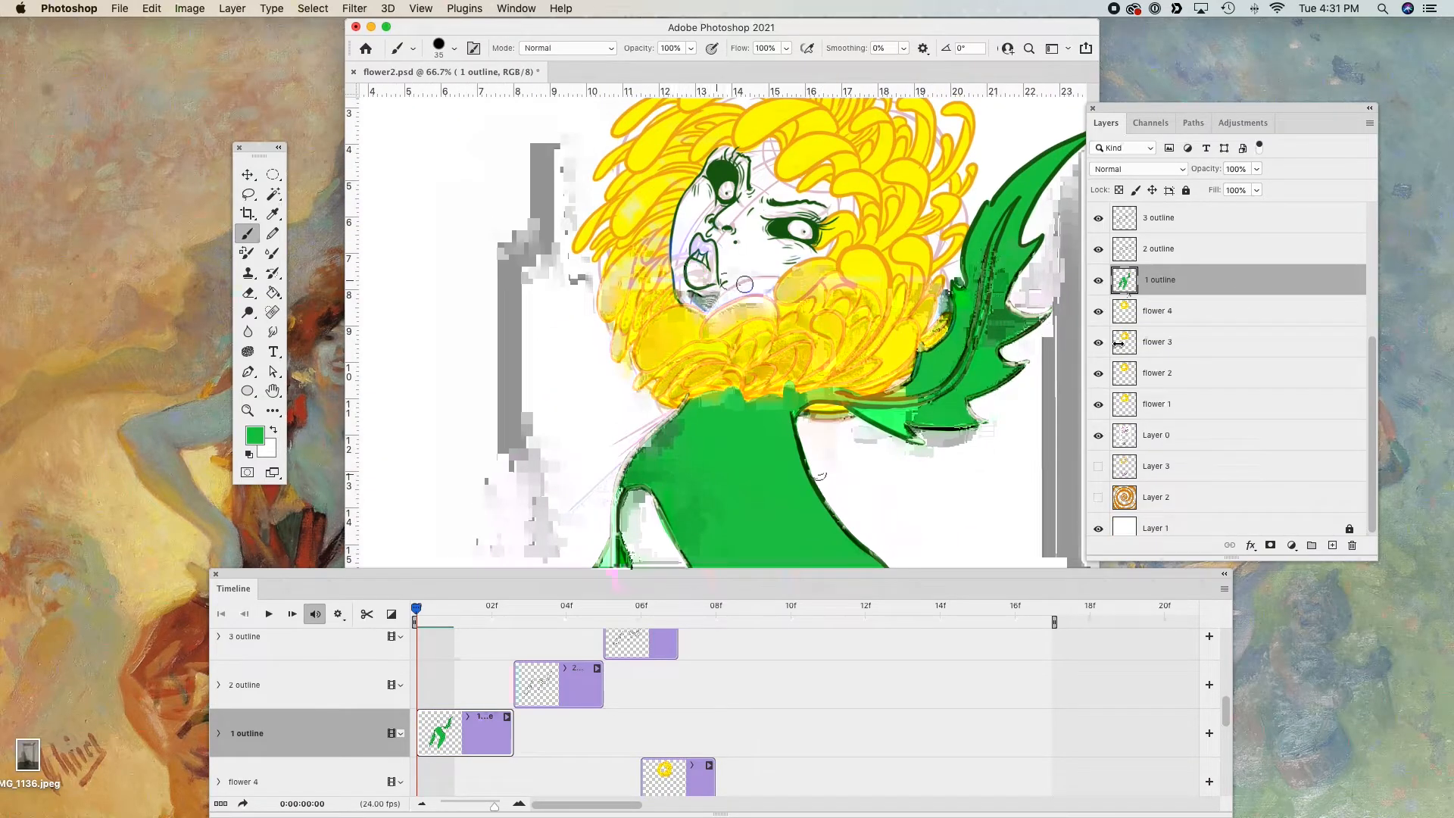
key("super+z")
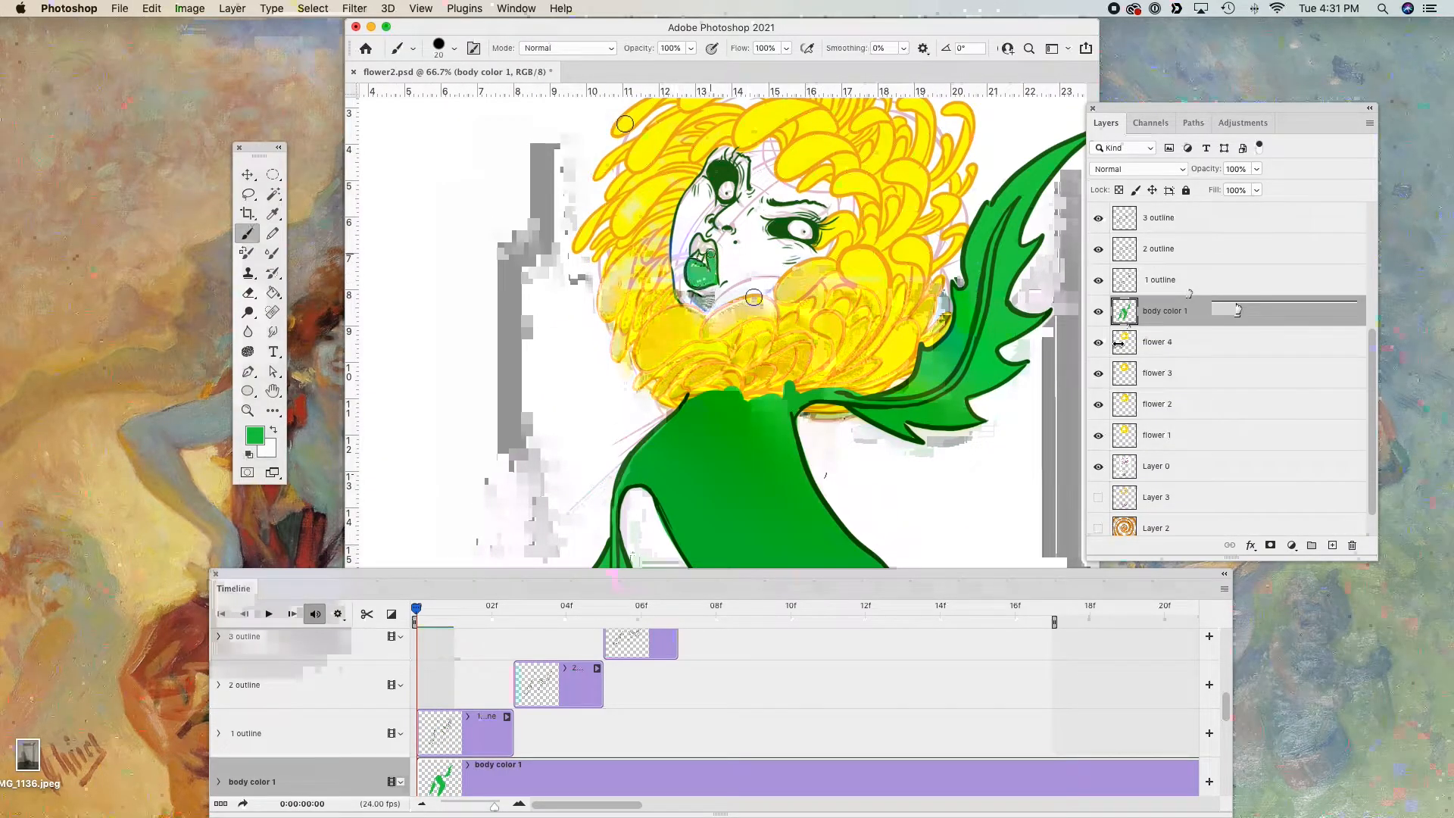
- Merge the 1 outline and body color 1 layers into one and save the document
key("super+minus")
key("super+minus")
key("super+minus")
key("super+equal")
key("super+equal")
left_click(1280, 282)
left_click(1300, 313, "shift")
key("super+e")
key("super+s")
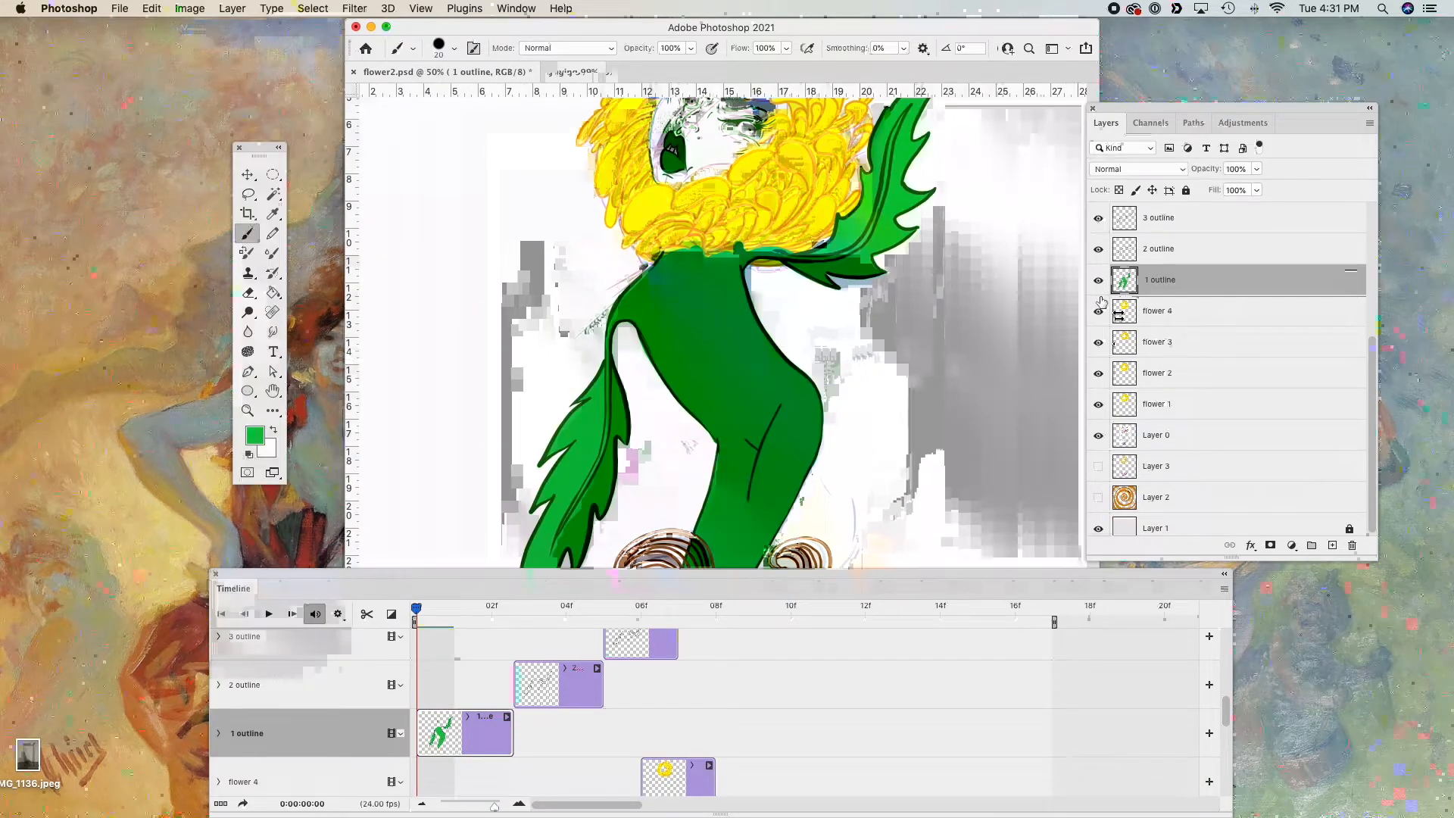
- Add a layer named body color 2 below 2 outline and shift its clip to start at frame 3
left_click(1240, 254)
left_click(1332, 545)
double_click(1172, 249)
type("body color 2")
key("Return")
left_click_drag(1219, 249, 1221, 294)
left_click_drag(501, 729, 612, 727)
- Move the playhead to frame 4 and paint the middle of the torso green on body color 2
left_click_drag(416, 608, 566, 610)
mouse_move(666, 262)
left_mouse_down()
mouse_move(644, 292)
mouse_move(718, 449)
left_mouse_up()
key("super+equal")
key("super+equal")
mouse_move(735, 399)
left_mouse_down()
mouse_move(737, 172)
mouse_move(737, 371)
left_mouse_up()
mouse_move(644, 364)
left_mouse_down()
mouse_move(663, 481)
mouse_move(644, 190)
mouse_move(733, 172)
left_mouse_up()
key("super+minus")
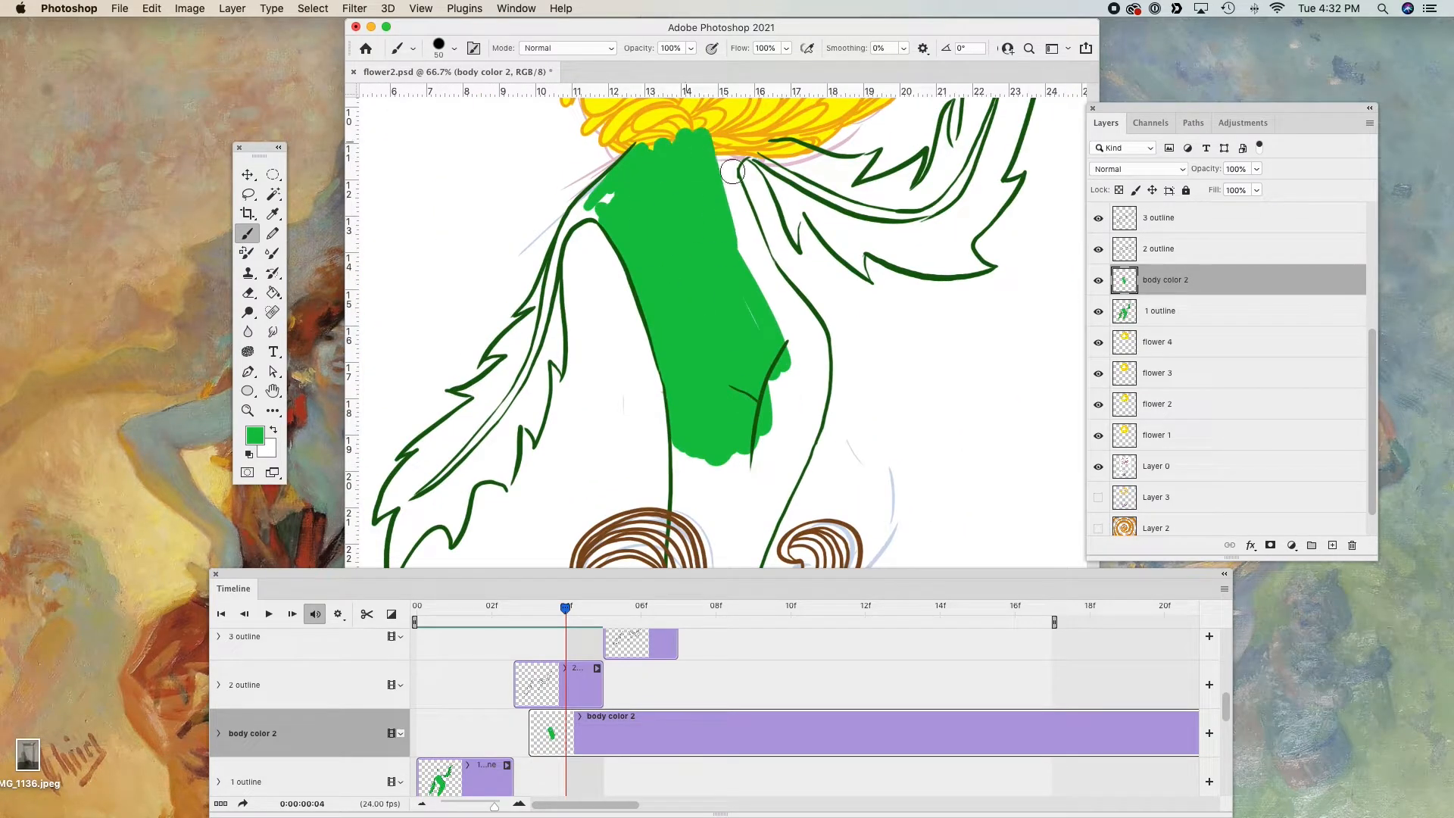
- Fill the torso's right side, hips and lower stem with green up to the outline
left_click_drag(781, 294, 798, 448)
left_click_drag(763, 499, 772, 404)
mouse_move(809, 352)
left_mouse_down()
mouse_move(738, 513)
mouse_move(691, 500)
mouse_move(769, 382)
mouse_move(774, 346)
left_mouse_up()
left_click_drag(566, 609, 594, 676)
left_click_drag(838, 304, 831, 549)
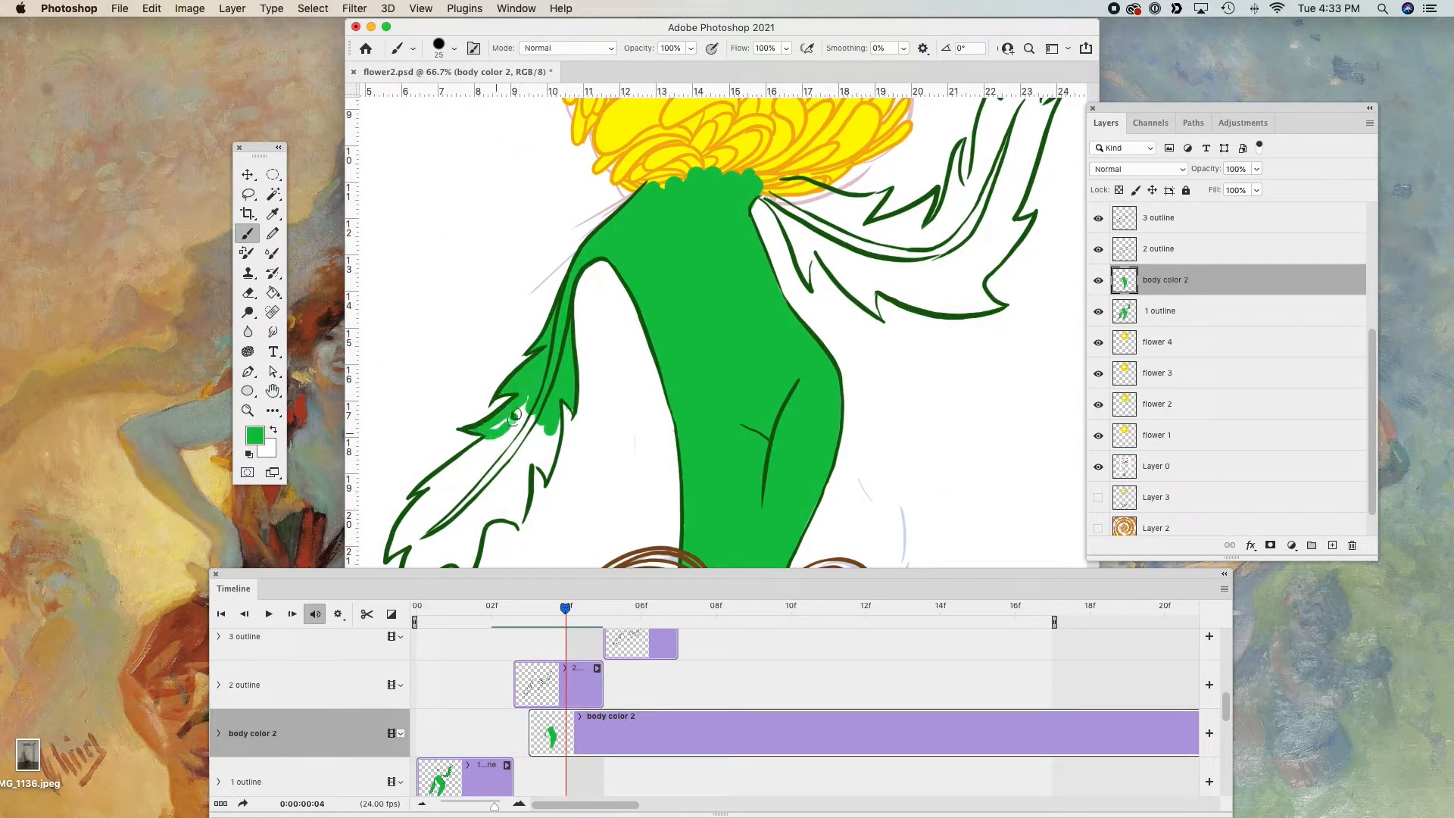
- Fill the left leaf arm with green on the body color 2 layer
left_click_drag(421, 490, 484, 466)
left_click_drag(485, 466, 512, 423)
left_click_drag(431, 481, 488, 458)
mouse_move(515, 485)
left_mouse_down()
mouse_move(552, 424)
mouse_move(476, 490)
left_mouse_up()
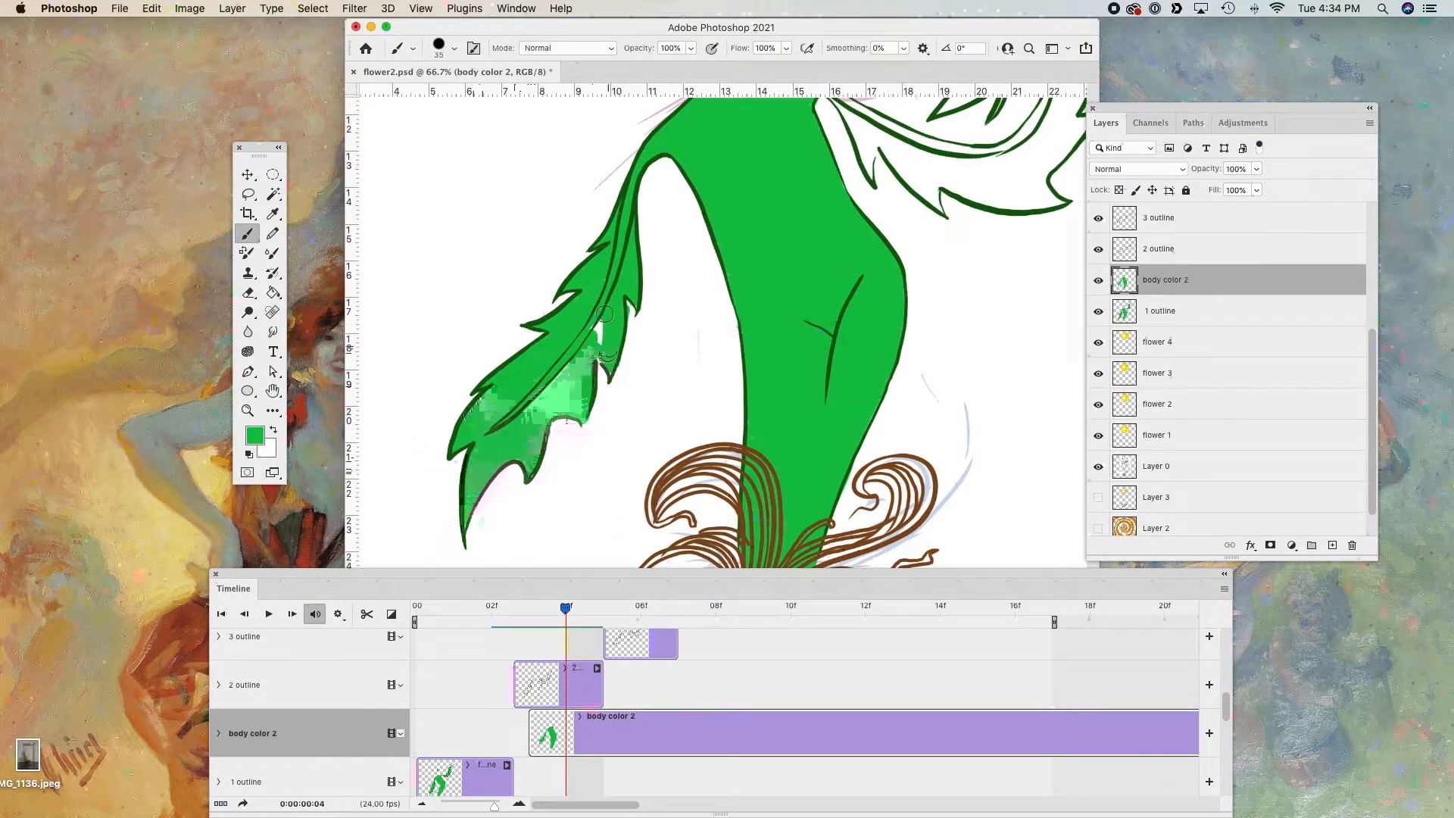
- Clean up the green along the body edges and fill the right leaf arm with green on body color 2
key("e")
left_click_drag(750, 308, 621, 429)
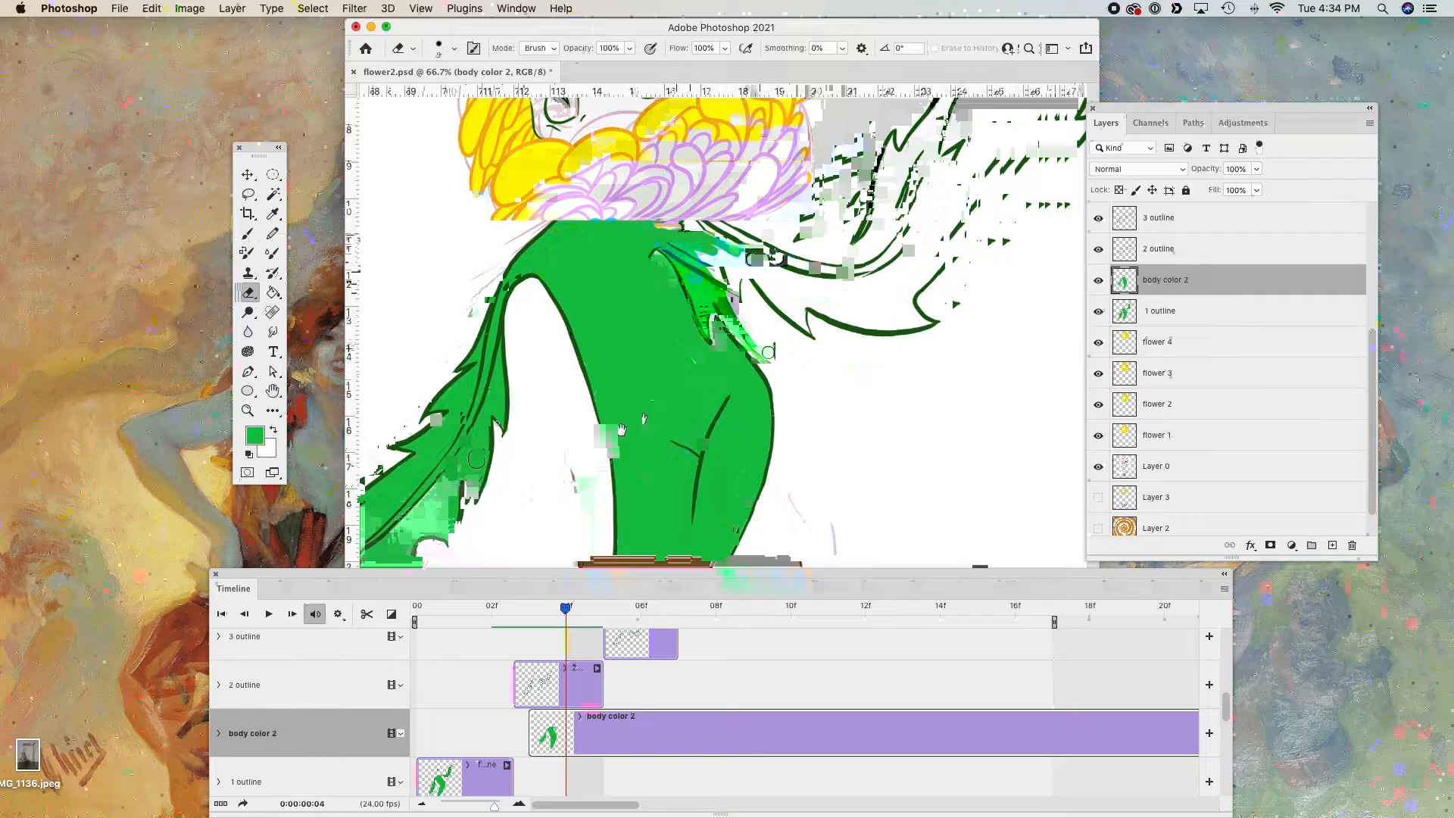
key("b")
right_click(746, 258)
key("e")
mouse_move(725, 322)
left_mouse_down()
mouse_move(793, 371)
mouse_move(810, 318)
left_mouse_up()
key("b")
left_click_drag(876, 258, 815, 349)
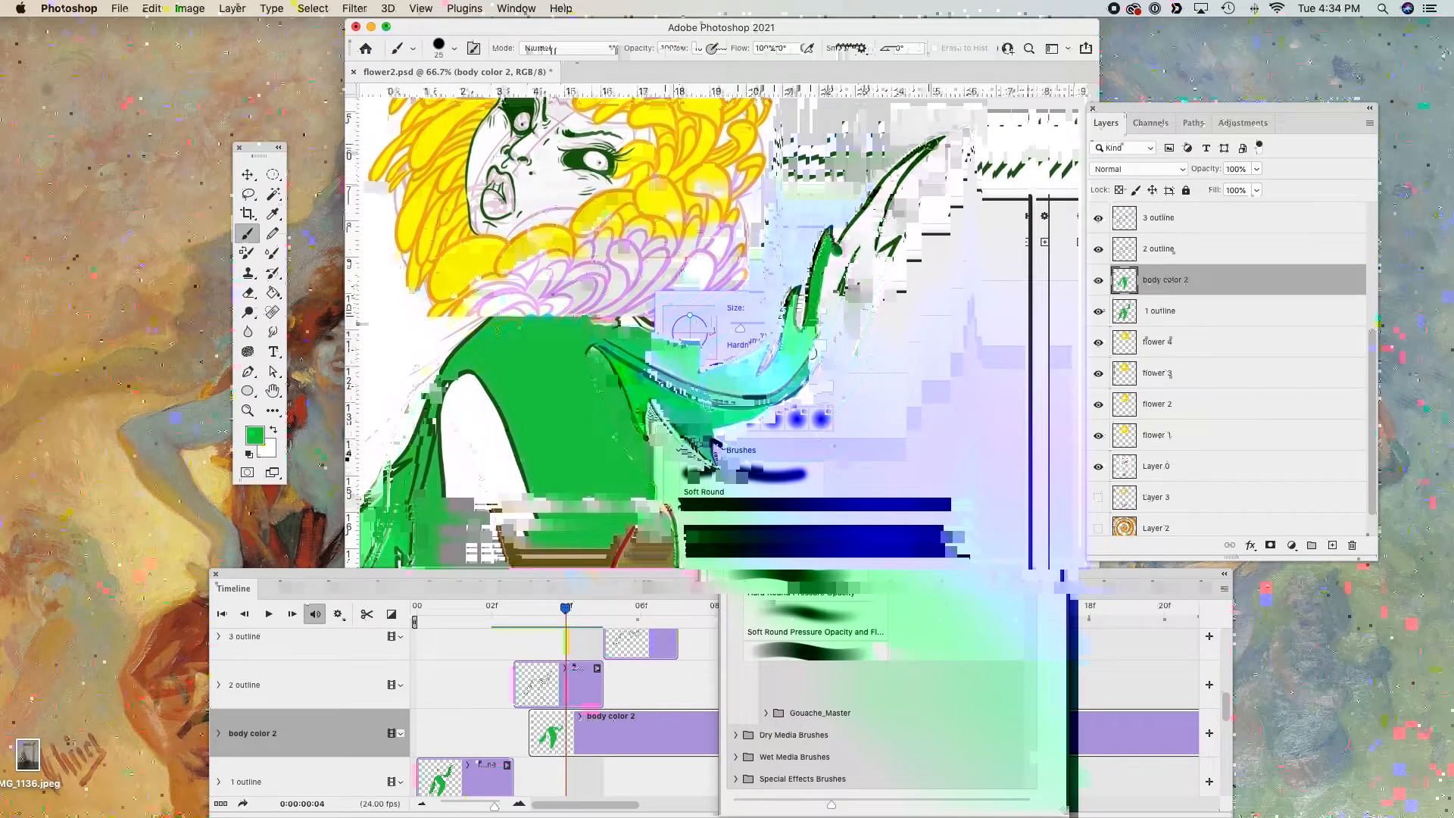
left_click_drag(935, 144, 845, 302)
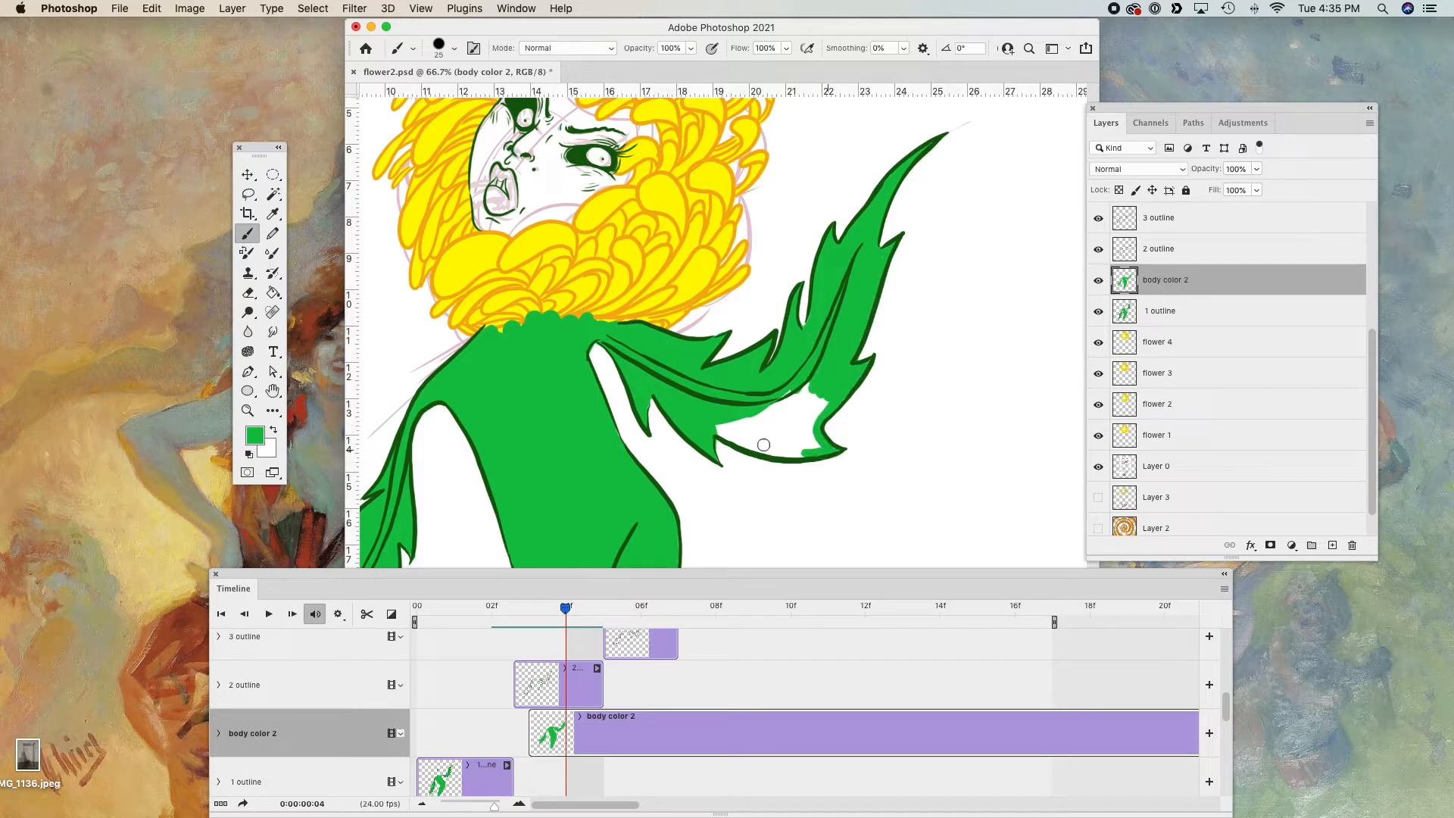
left_click_drag(809, 390, 750, 426)
- Merge the body color 2 layer with the 2 outline layer
key("super+minus")
key("super+minus")
key("super+minus")
key("Left")
left_click(1216, 254, "shift")
left_click(1214, 281)
left_click(1221, 256, "shift")
key("super+e")
- Add a layer named body color 3 below 3 outline, start its clip at frame 5 and move to frame 6
left_click_drag(528, 606, 651, 684)
left_click(1332, 545)
double_click(1157, 249)
key("Return")
key("super+plus")
key("super+plus")
left_click_drag(529, 606, 638, 597)
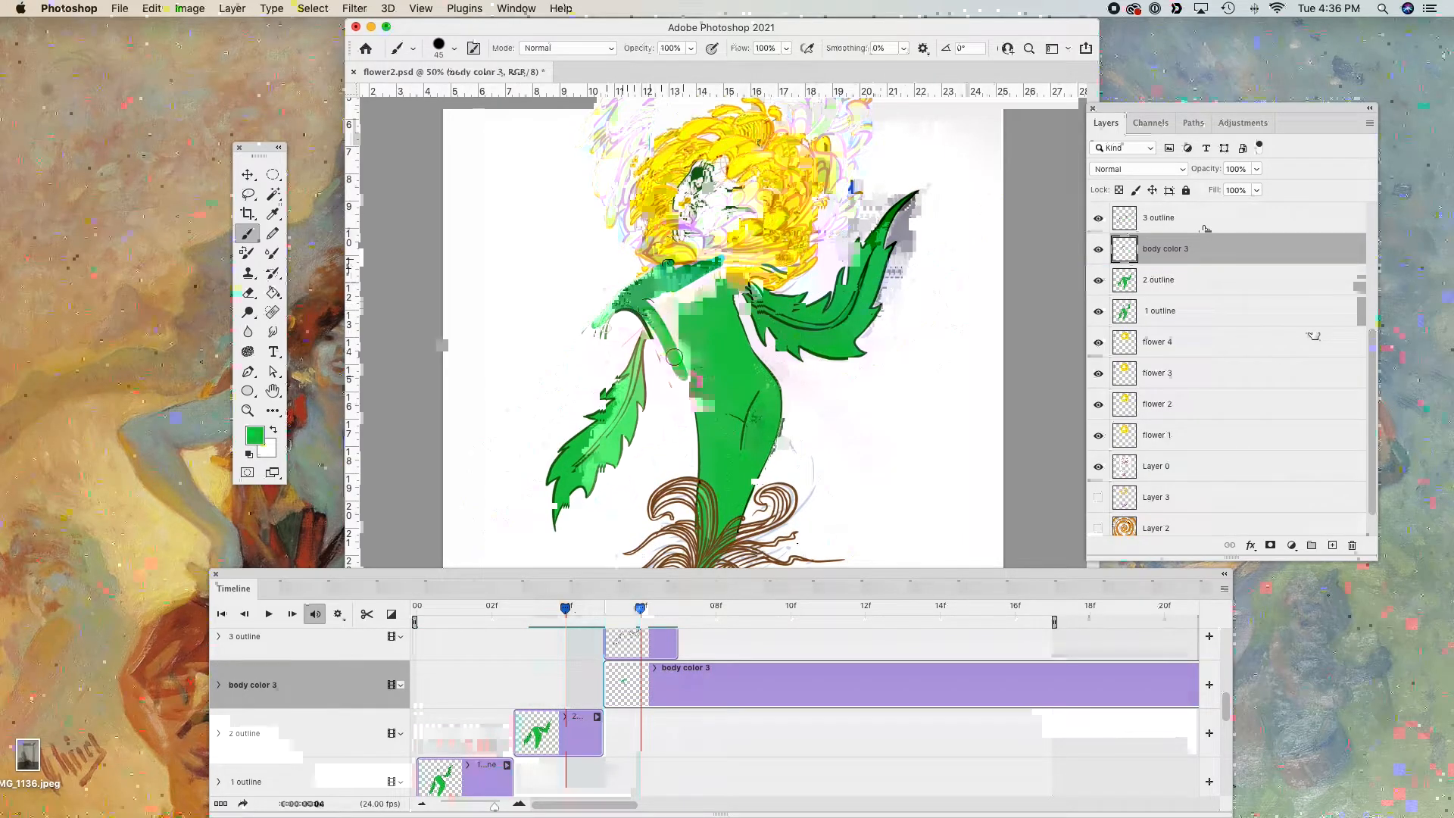
- Paint the torso, hips and lower stem green on the body color 3 layer
left_click_drag(683, 387, 700, 530)
left_click_drag(701, 530, 728, 356)
key("e")
mouse_move(725, 477)
left_mouse_down()
mouse_move(754, 372)
mouse_move(790, 345)
mouse_move(803, 227)
mouse_move(791, 176)
left_mouse_up()
key("b")
key("bracketright")
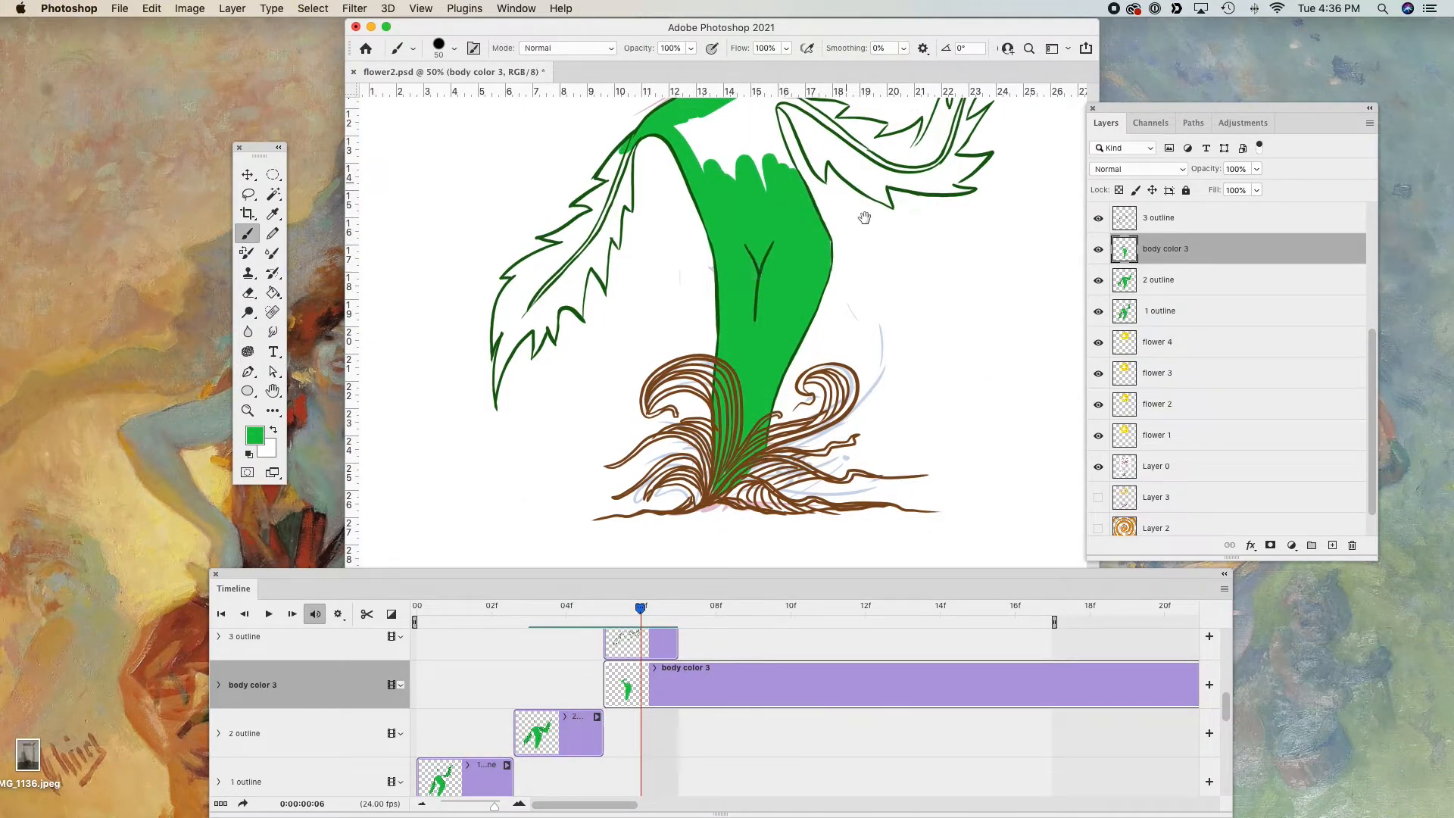
- Fill the left leaf arm with green on body color 3, erasing any paint outside the outline
left_click_drag(864, 218, 883, 407)
key("bracketleft")
mouse_move(640, 342)
left_mouse_down()
mouse_move(623, 340)
mouse_move(613, 390)
mouse_move(570, 363)
mouse_move(474, 474)
mouse_move(452, 536)
left_mouse_up()
key("super+equal")
key("e")
key("b")
key("e")
key("b")
mouse_move(462, 523)
left_mouse_down()
mouse_move(512, 425)
mouse_move(503, 485)
mouse_move(556, 436)
mouse_move(563, 381)
left_mouse_up()
key("e")
key("b")
key("e")
key("b")
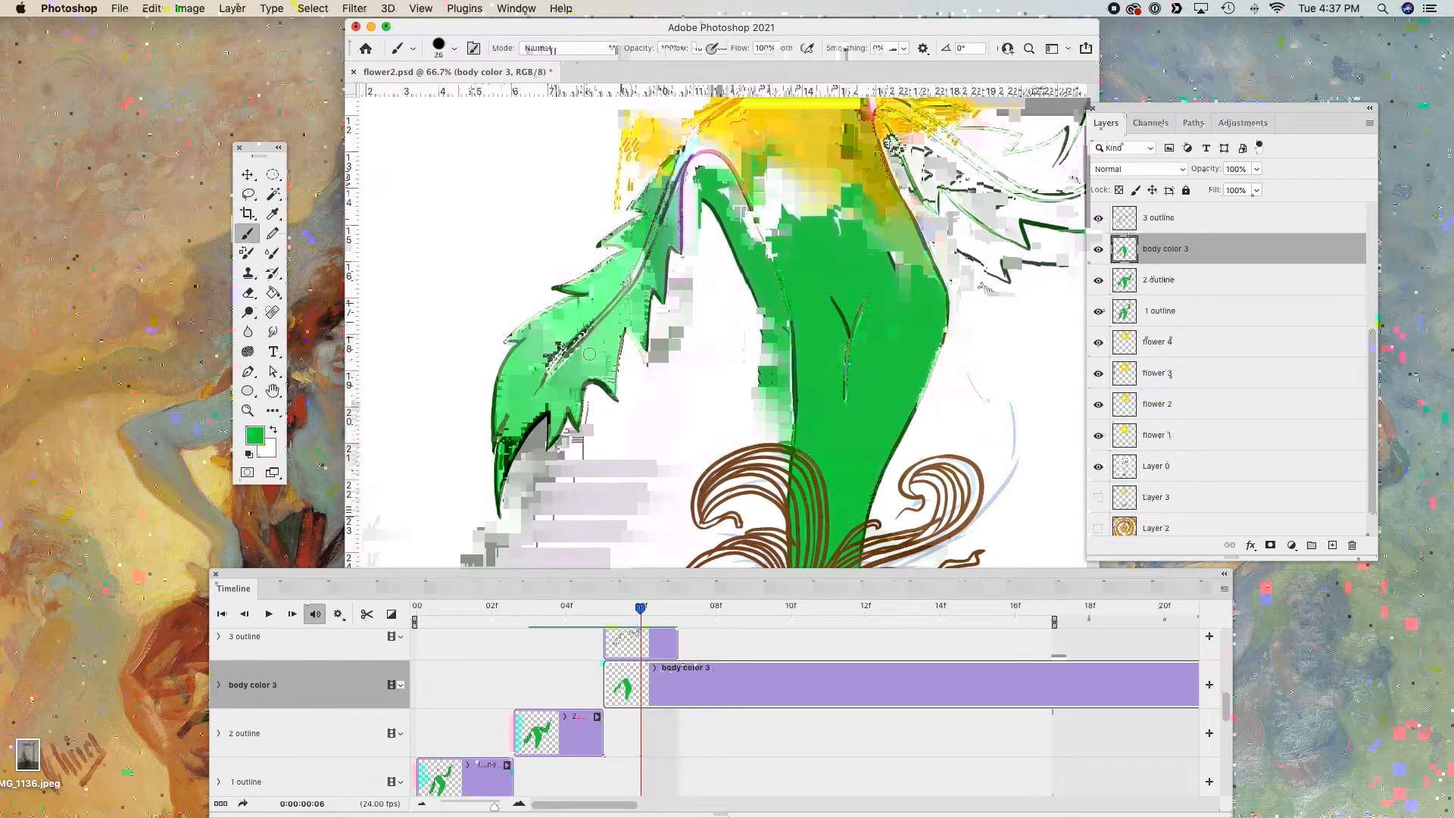
- Fill the shoulders, upper torso and right leaf arm with green on body color 3
left_click_drag(771, 113, 543, 312)
mouse_move(642, 303)
left_mouse_down()
mouse_move(695, 396)
mouse_move(712, 308)
mouse_move(758, 401)
mouse_move(773, 363)
mouse_move(788, 393)
mouse_move(851, 288)
mouse_move(898, 383)
left_mouse_up()
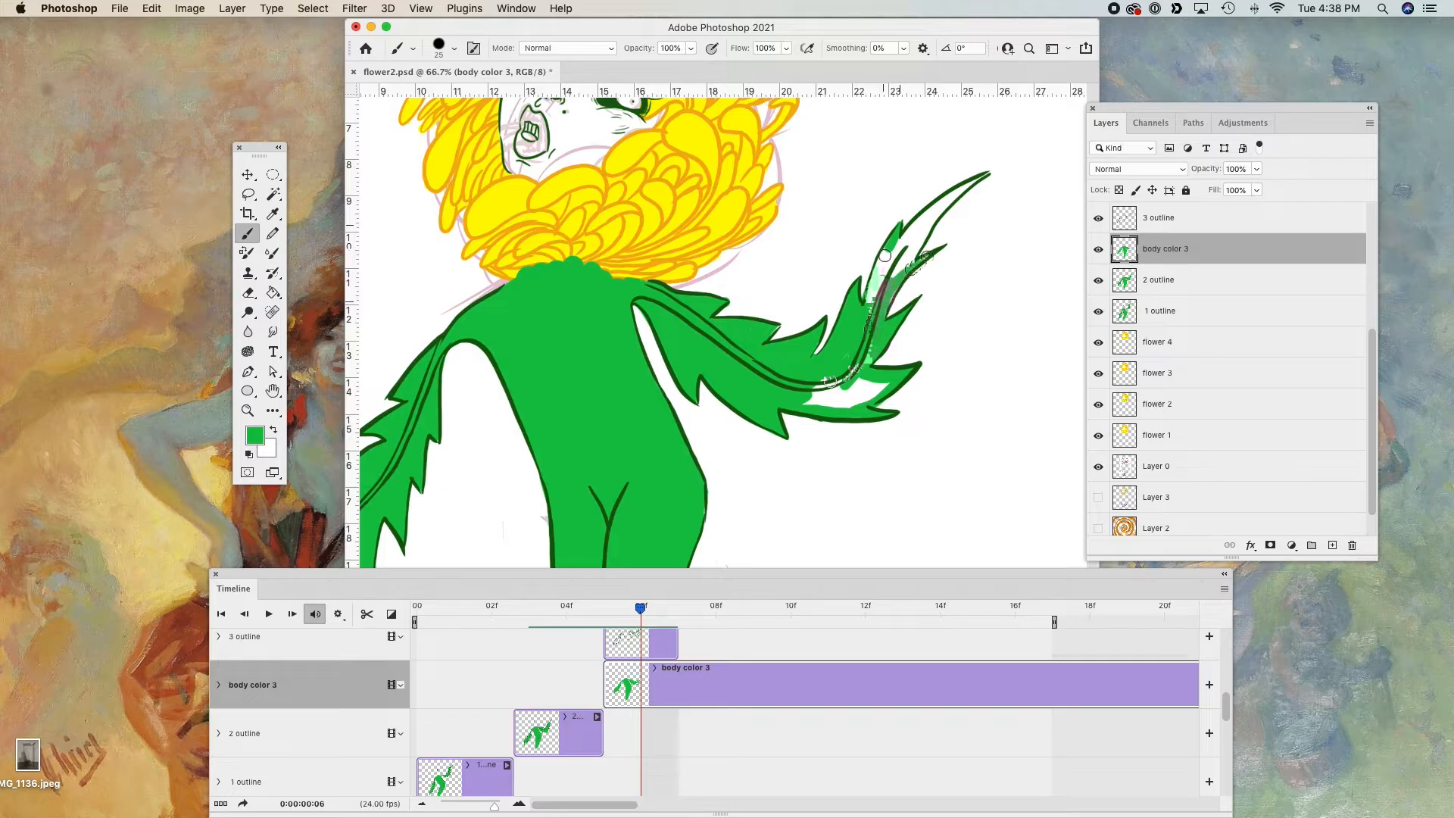
left_click_drag(468, 258, 586, 202)
left_click_drag(807, 431, 850, 221)
- Merge the body color 3 layer with the 3 outline layer
left_click(1233, 227, "shift")
key("super+e")
left_click(1223, 251)
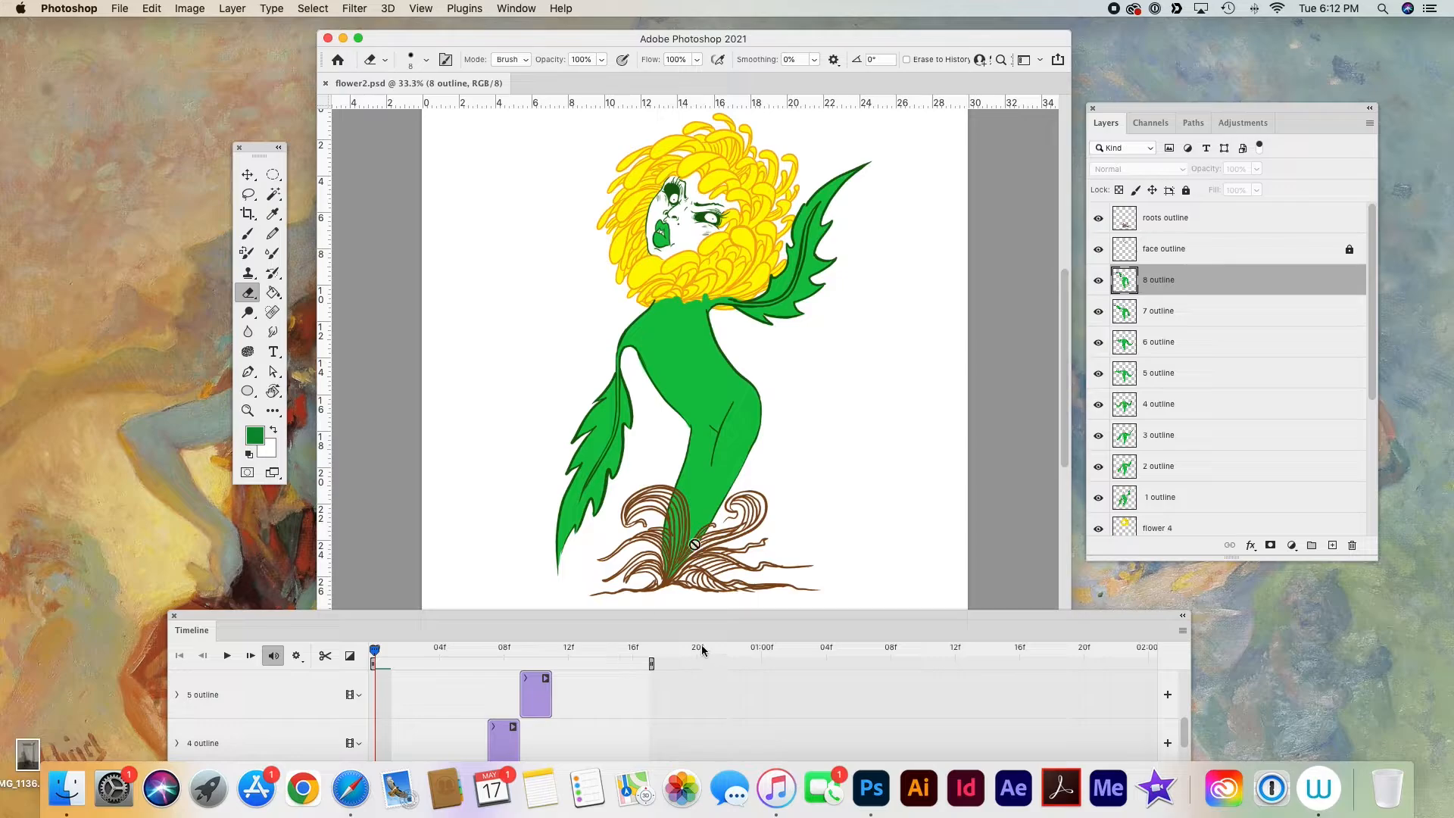
- Enlarge the timeline and select the flower 1 clip at the start of the animation
left_click_drag(696, 621, 700, 600)
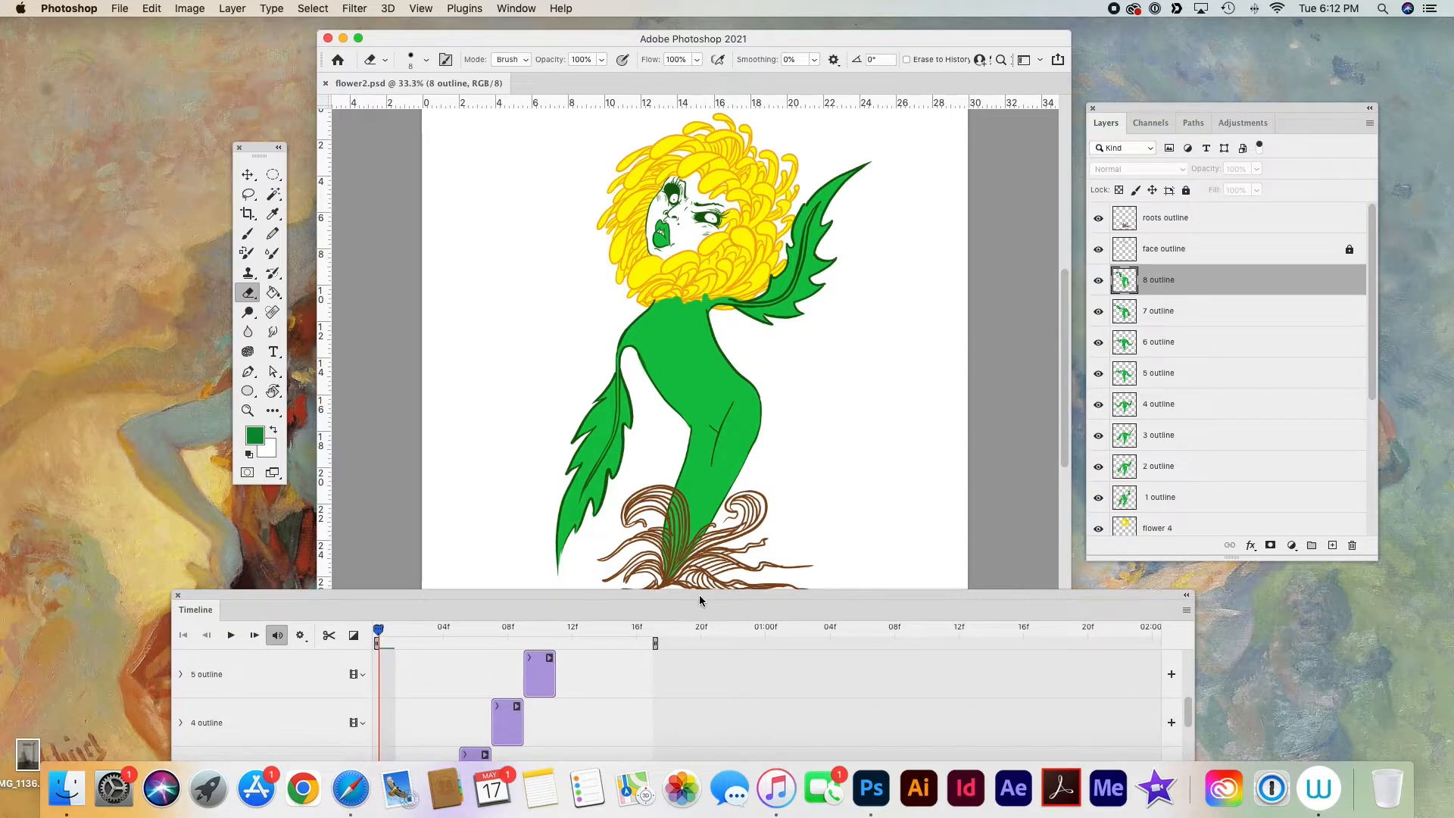
mouse_move(384, 631)
left_mouse_down()
mouse_move(584, 630)
mouse_move(378, 631)
left_mouse_up()
key("v")
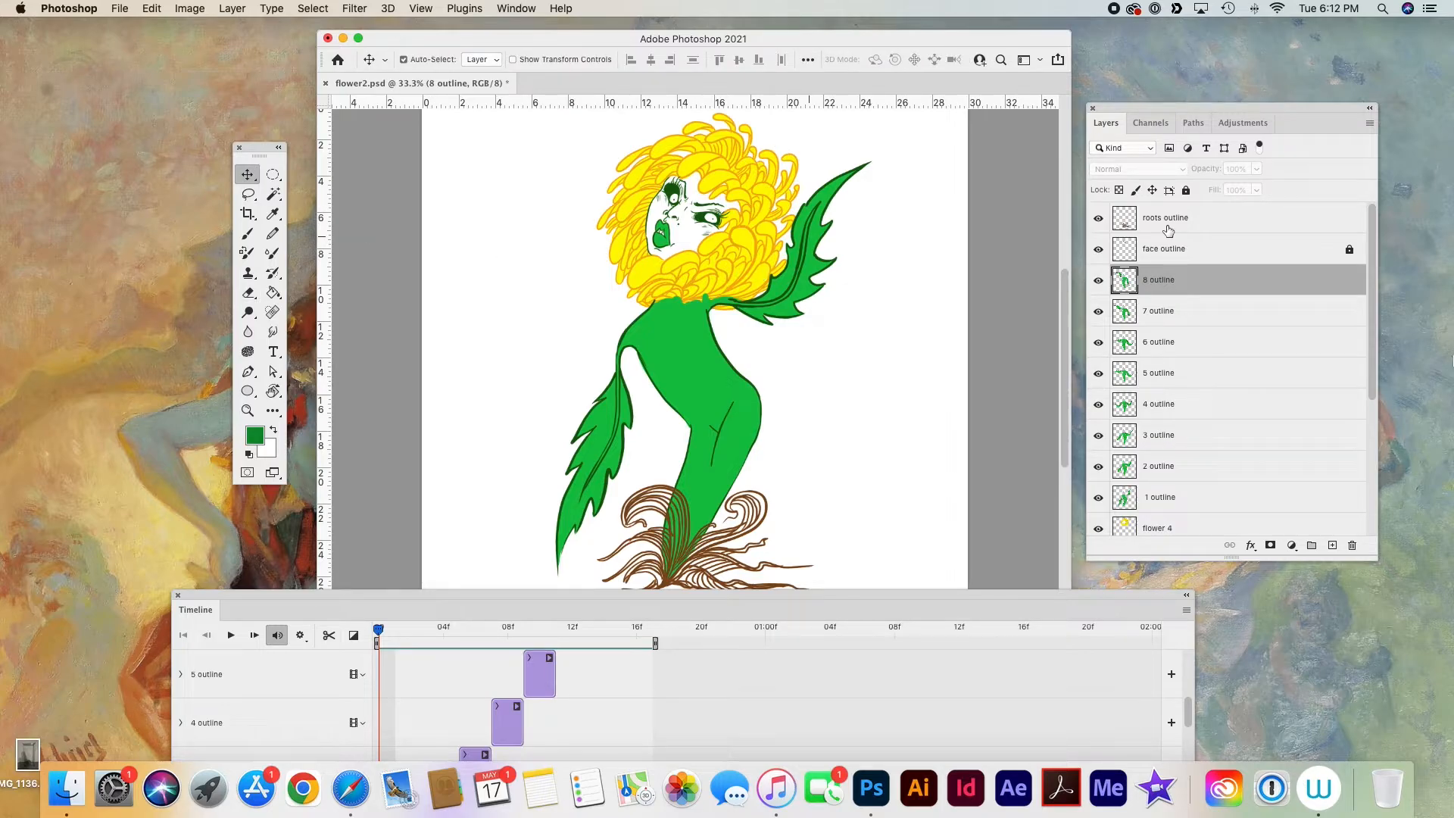
scroll(1168, 231, "down", 5)
left_click(1157, 426)
left_click_drag(409, 633, 378, 633)
scroll(539, 659, "down", 5)
left_click_drag(573, 596, 563, 386)
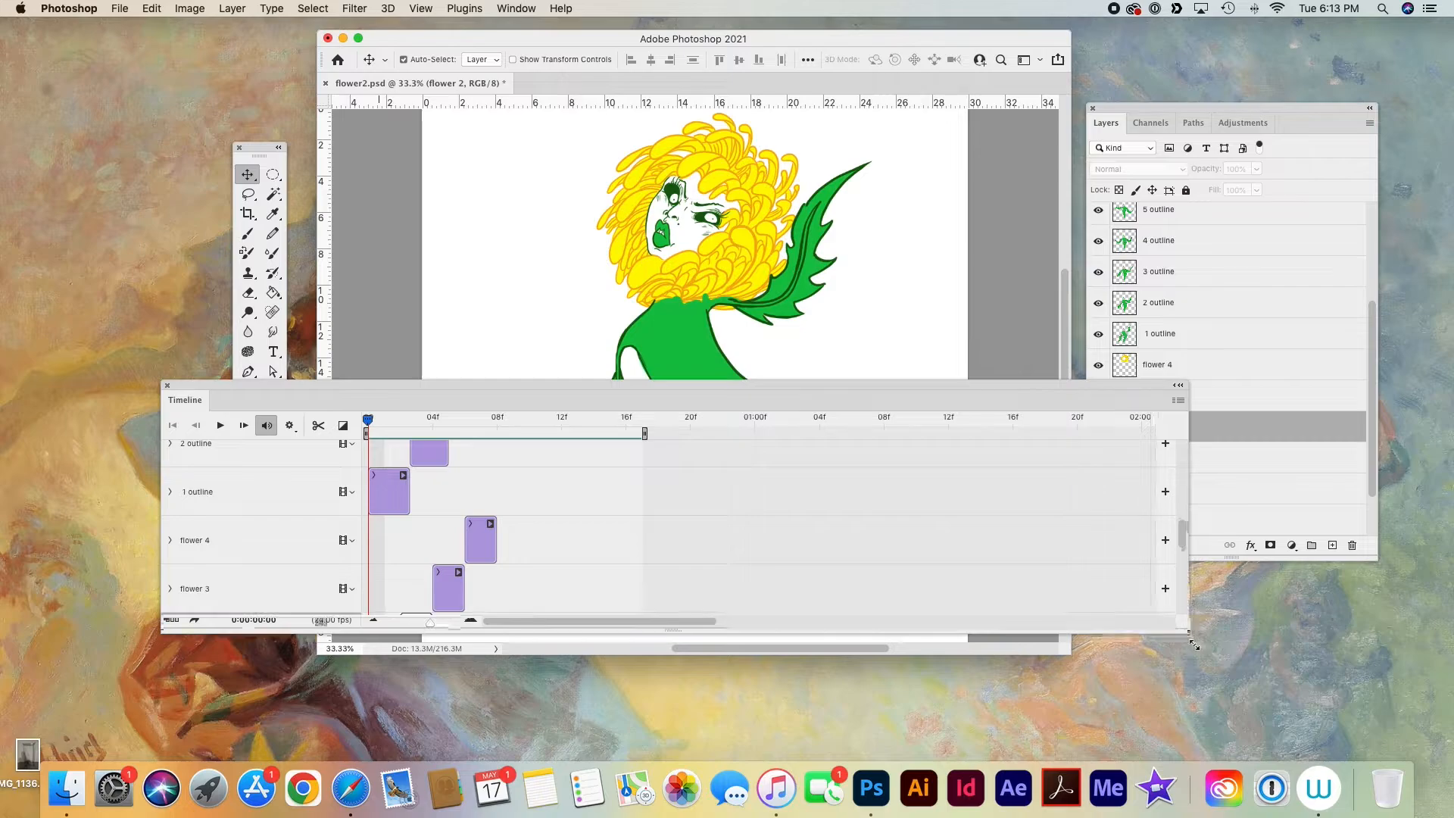
left_click_drag(1179, 628, 1312, 710)
scroll(369, 584, "down", 2)
mouse_move(370, 421)
left_mouse_down()
mouse_move(480, 422)
mouse_move(370, 476)
left_mouse_up()
left_click(384, 627)
- Lasso the whole yellow flower head on the flower 1 layer and copy it
left_click(248, 194)
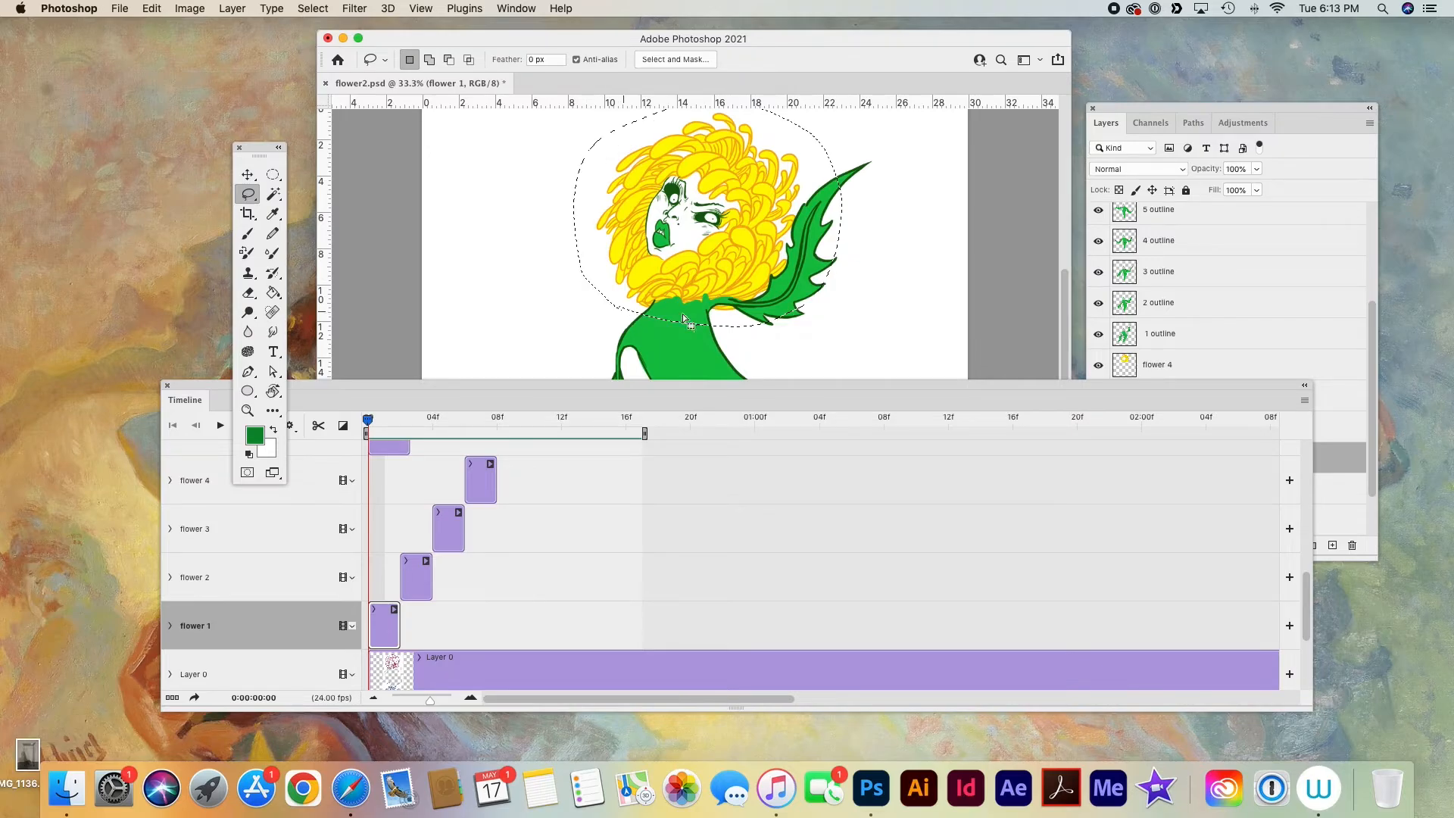
scroll(682, 296, "up", 2)
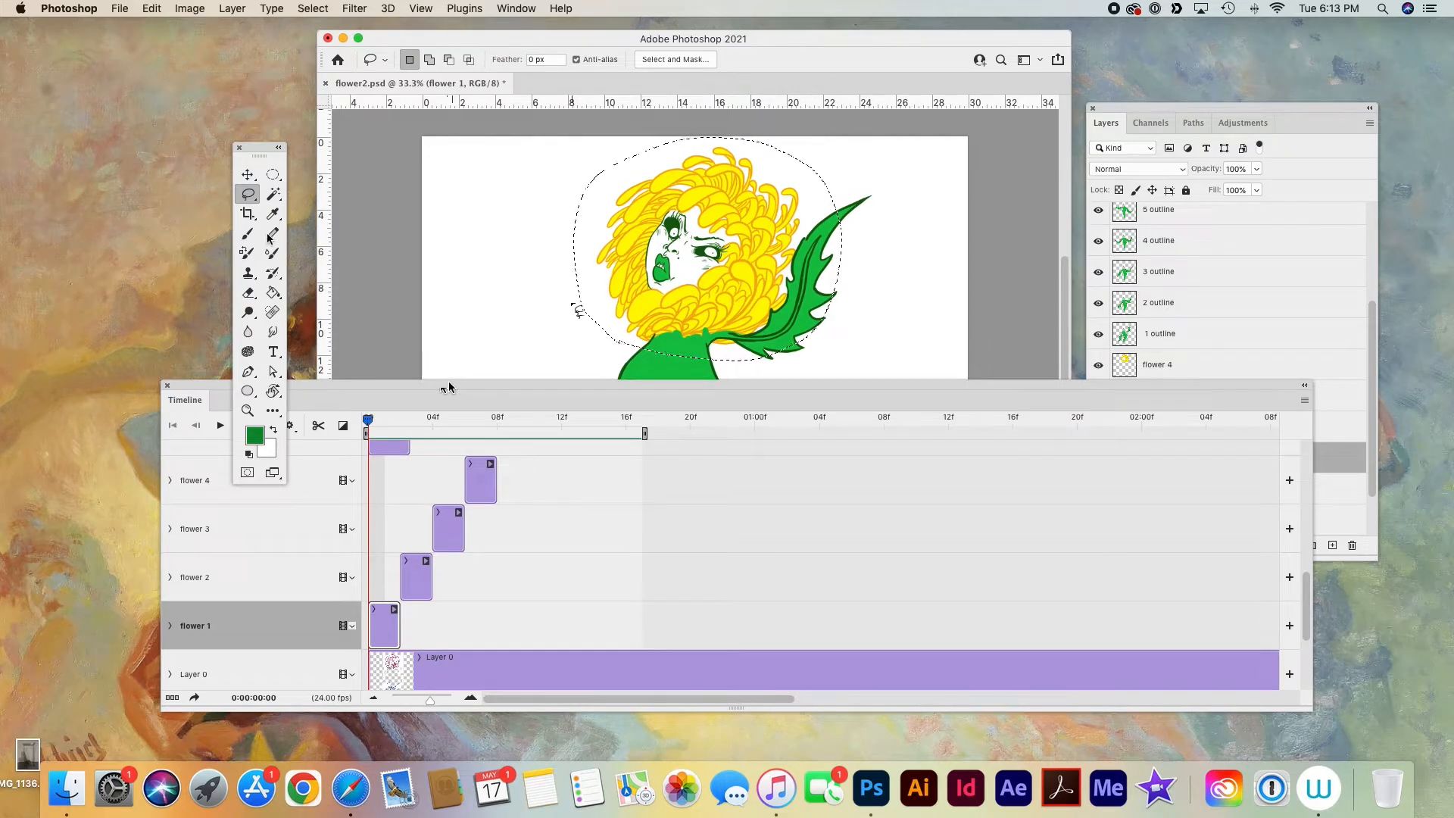
key("v")
left_click_drag(866, 382, 835, 493)
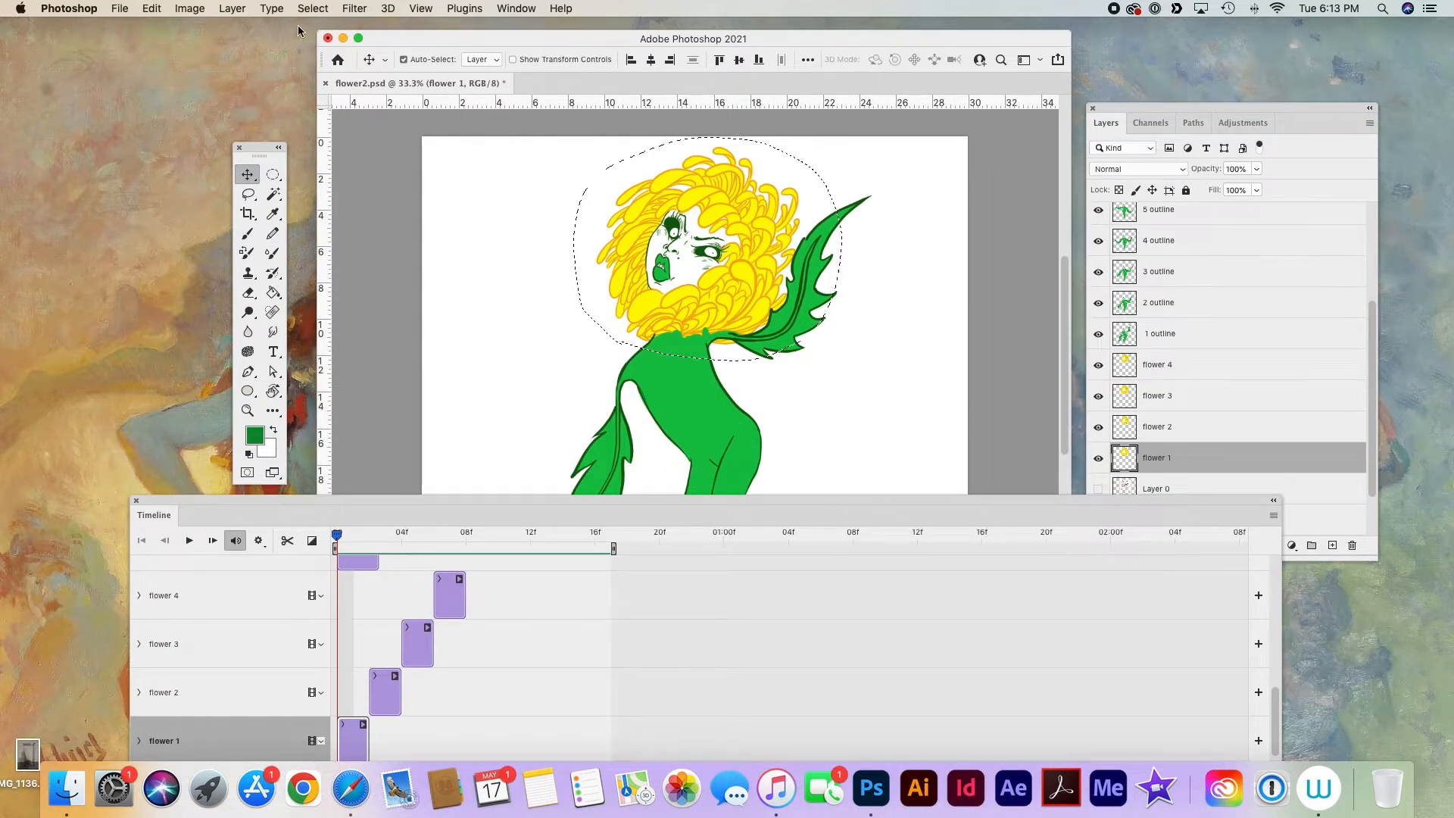
left_click(152, 9)
left_click(163, 120)
- Paste the copied flower above the 4 outline layer with the playhead at frame 8
scroll(1167, 343, "up", 2)
left_click(1159, 292)
left_click_drag(337, 534, 484, 534)
scroll(486, 565, "up", 5)
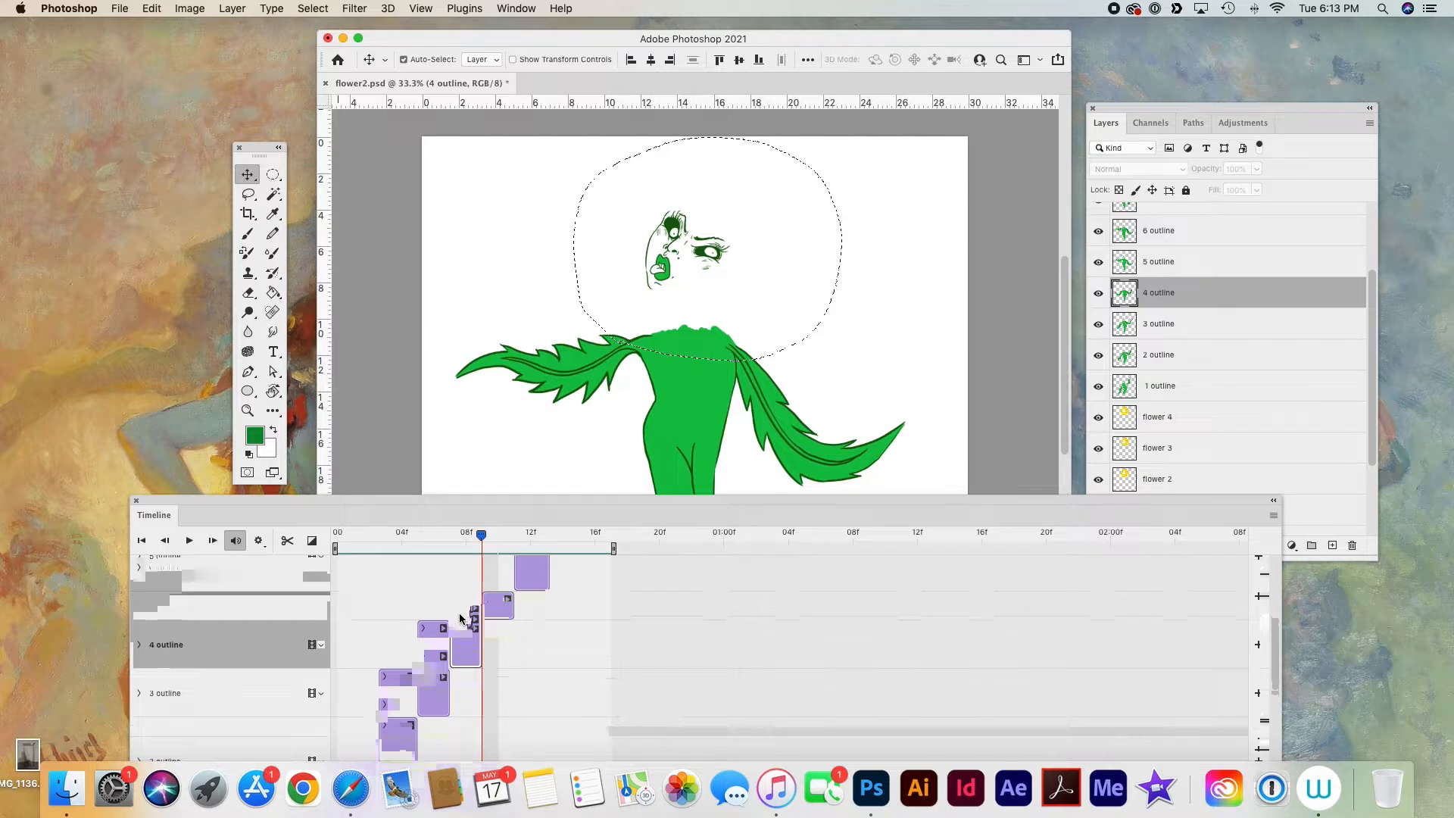
left_click(467, 537)
key("super+v")
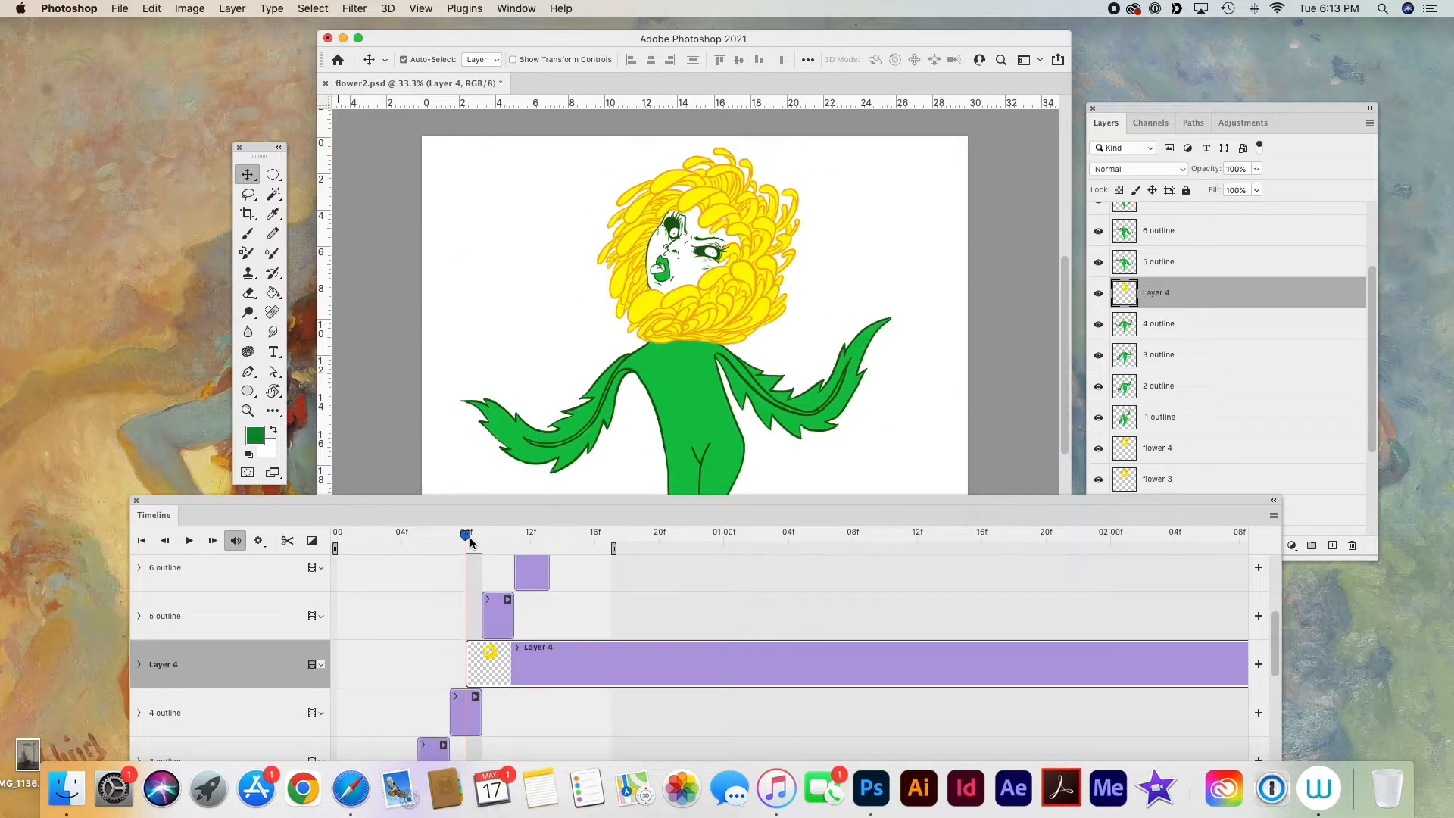
- Trim the pasted Layer 4 clip to two frames and slide it to start at frame 7, matching 4 outline
left_click_drag(588, 501, 569, 261)
left_click_drag(382, 577, 357, 577)
left_click_drag(600, 434, 353, 432)
left_click_drag(358, 577, 399, 577)
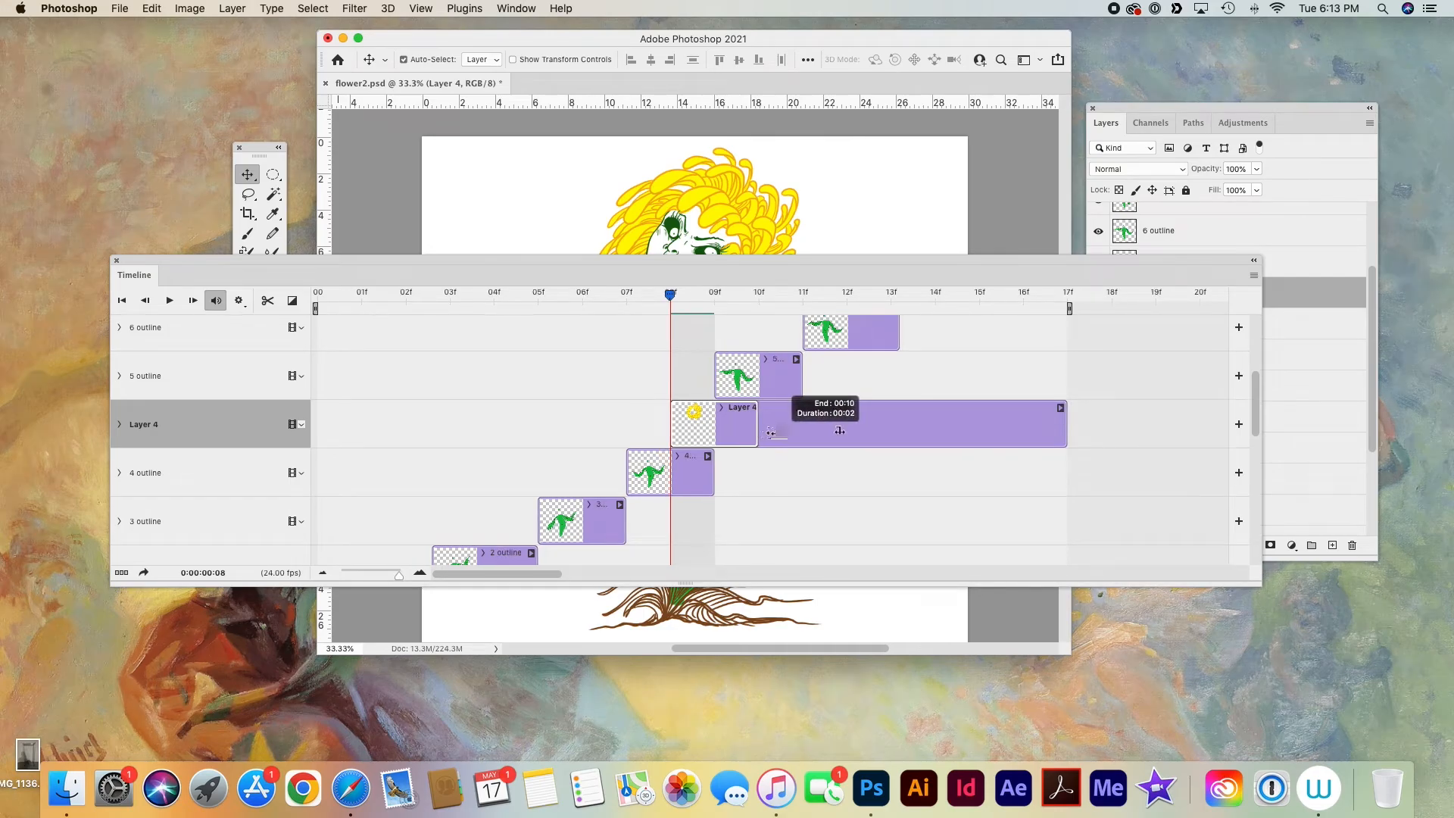
left_click_drag(770, 433, 760, 433)
left_click_drag(748, 434, 707, 435)
- Move the playhead to frame 3, lasso the flower head on the flower 2 layer and copy it
scroll(733, 386, "down", 6)
scroll(730, 387, "up", 1)
left_click_drag(671, 296, 475, 314)
left_click_drag(624, 269, 575, 499)
key("l")
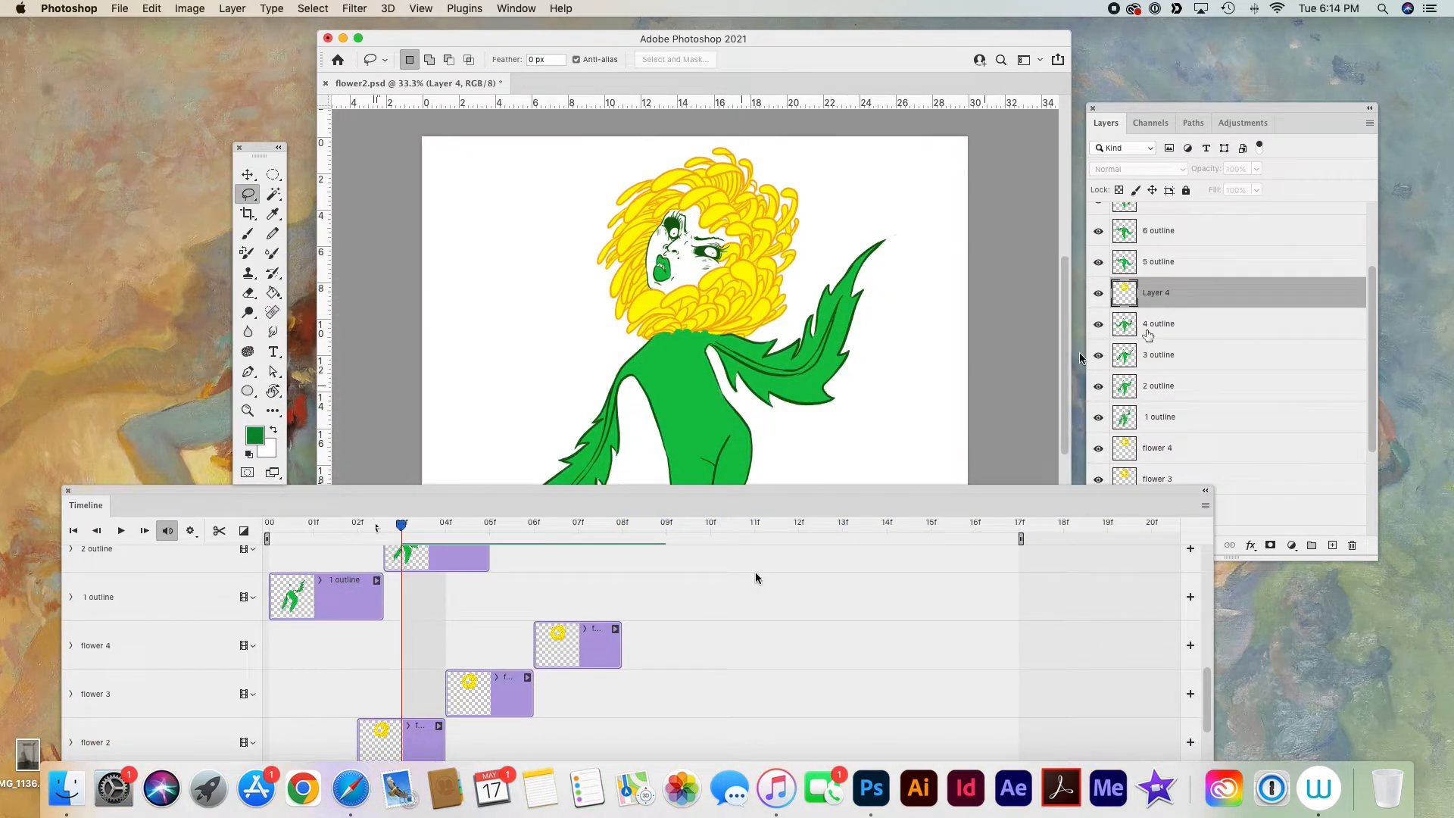
left_click(411, 739)
left_click_drag(1134, 493, 1133, 546)
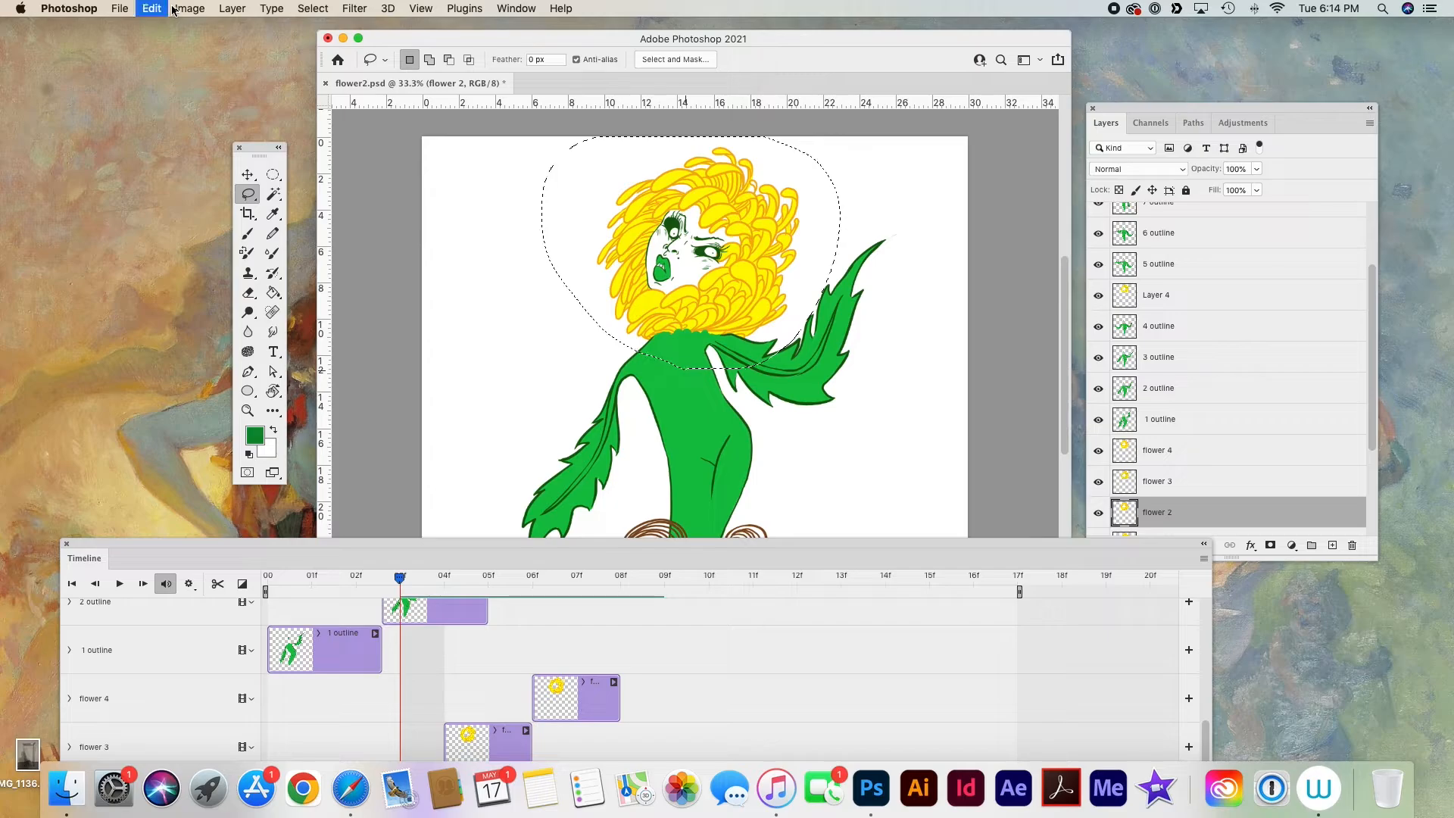
scroll(1175, 380, "up", 3)
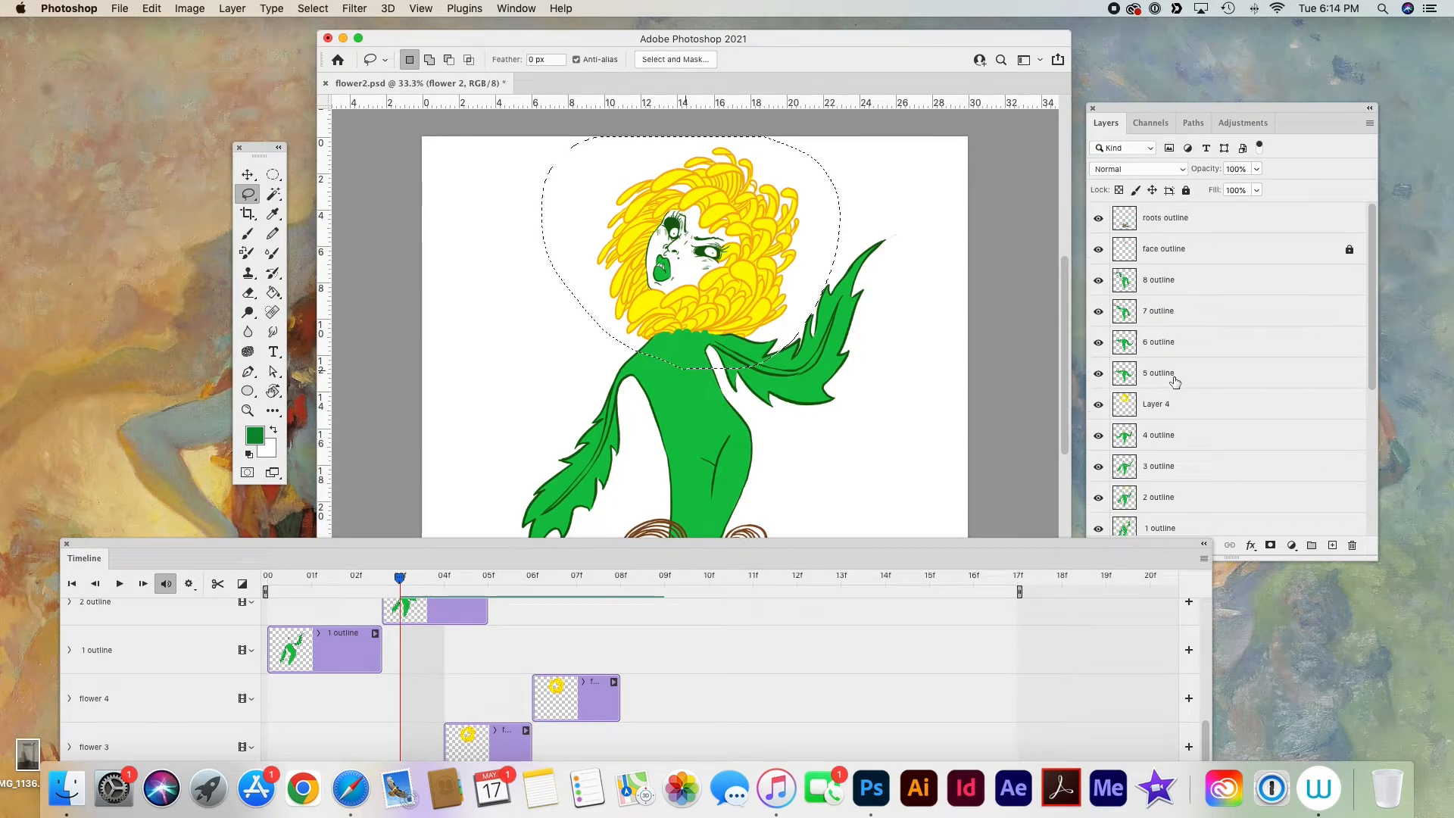
- Paste the copied flower above 5 outline at frame 10 and slide its clip to start at frame 9
left_click(1174, 381)
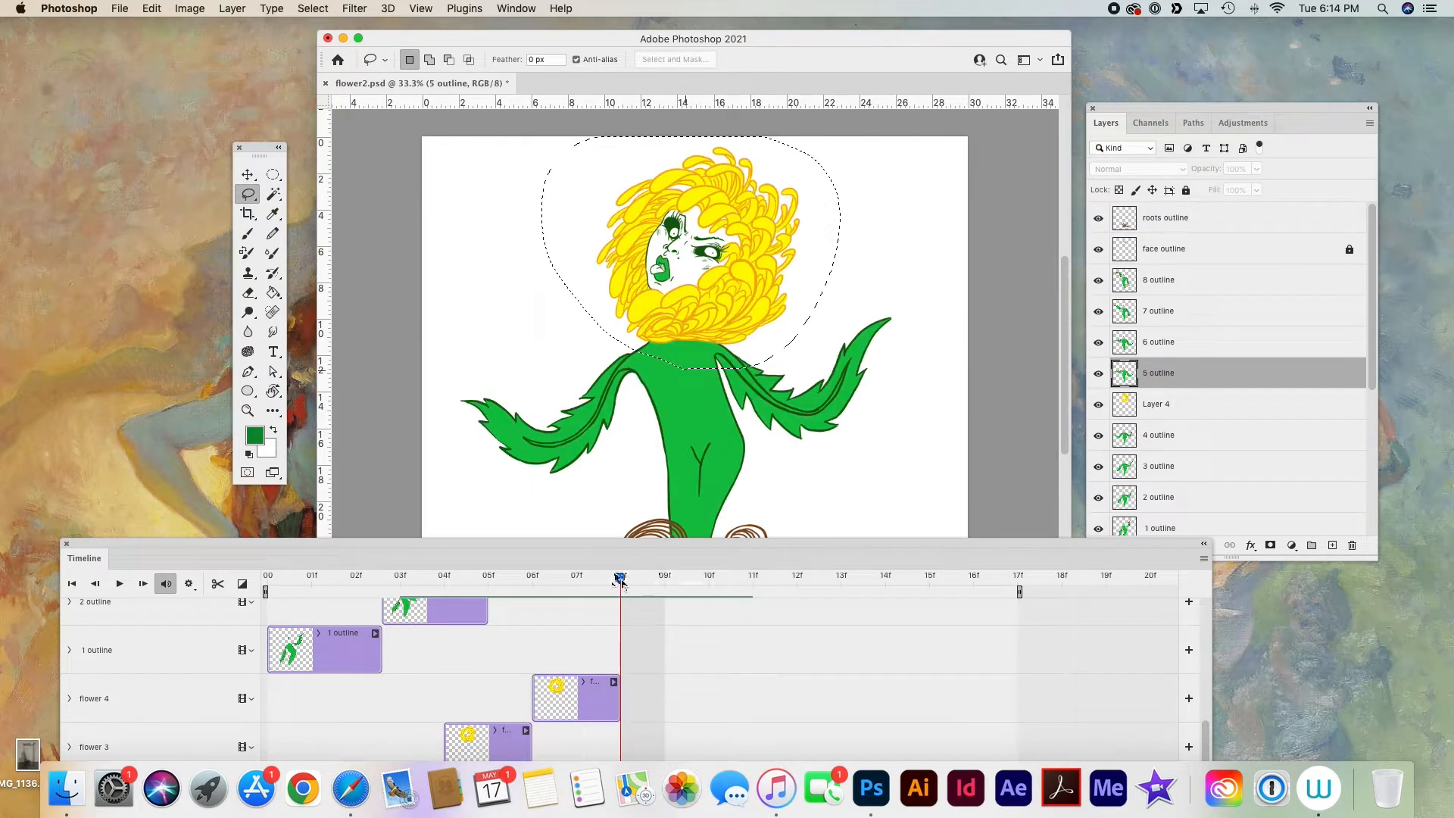
scroll(665, 618, "up", 3)
scroll(666, 617, "up", 2)
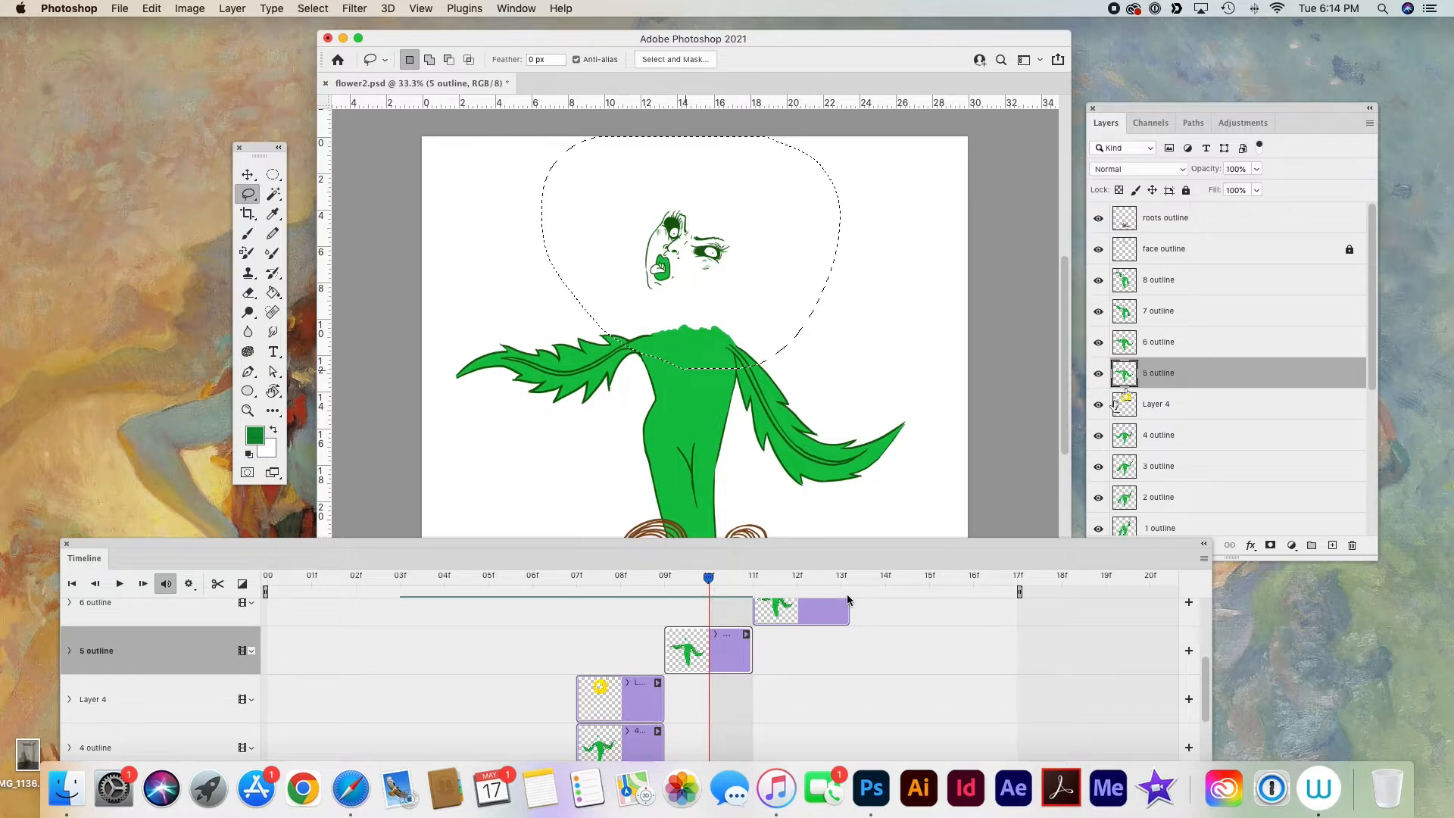
key("super+v")
left_click_drag(713, 652, 667, 651)
- Shorten the Layer 5 clip so it ends around frame 11, near the end of 5 outline
left_click_drag(485, 544, 461, 235)
left_click_drag(327, 549, 294, 549)
left_click_drag(826, 343, 317, 341)
left_click_drag(294, 549, 328, 549)
left_click_drag(951, 347, 763, 347)
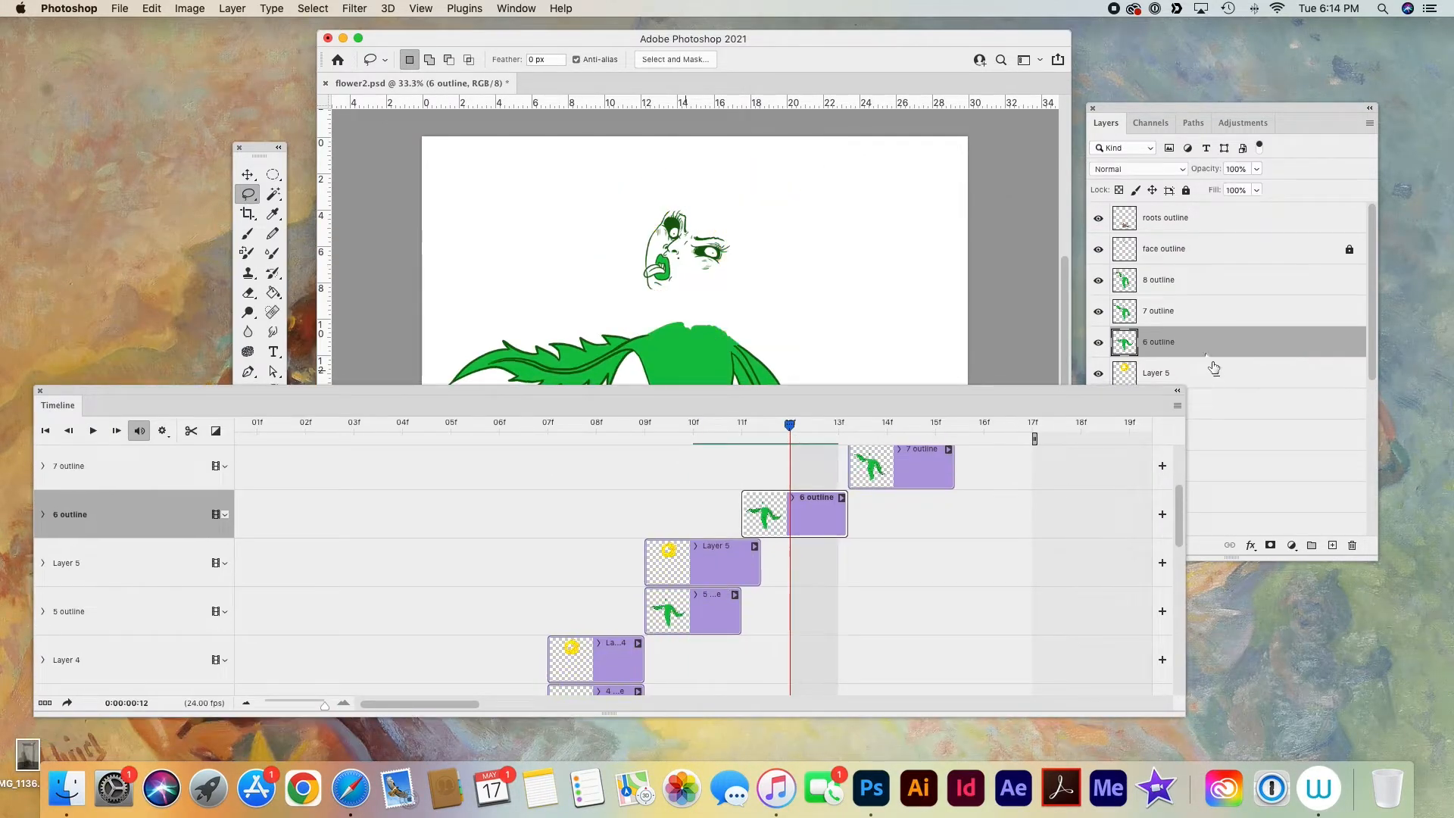
- Copy the remaining flower versions onto new layers above 6 outline and 7 outline, trimming their clips to match
left_click(1325, 403)
key("Home")
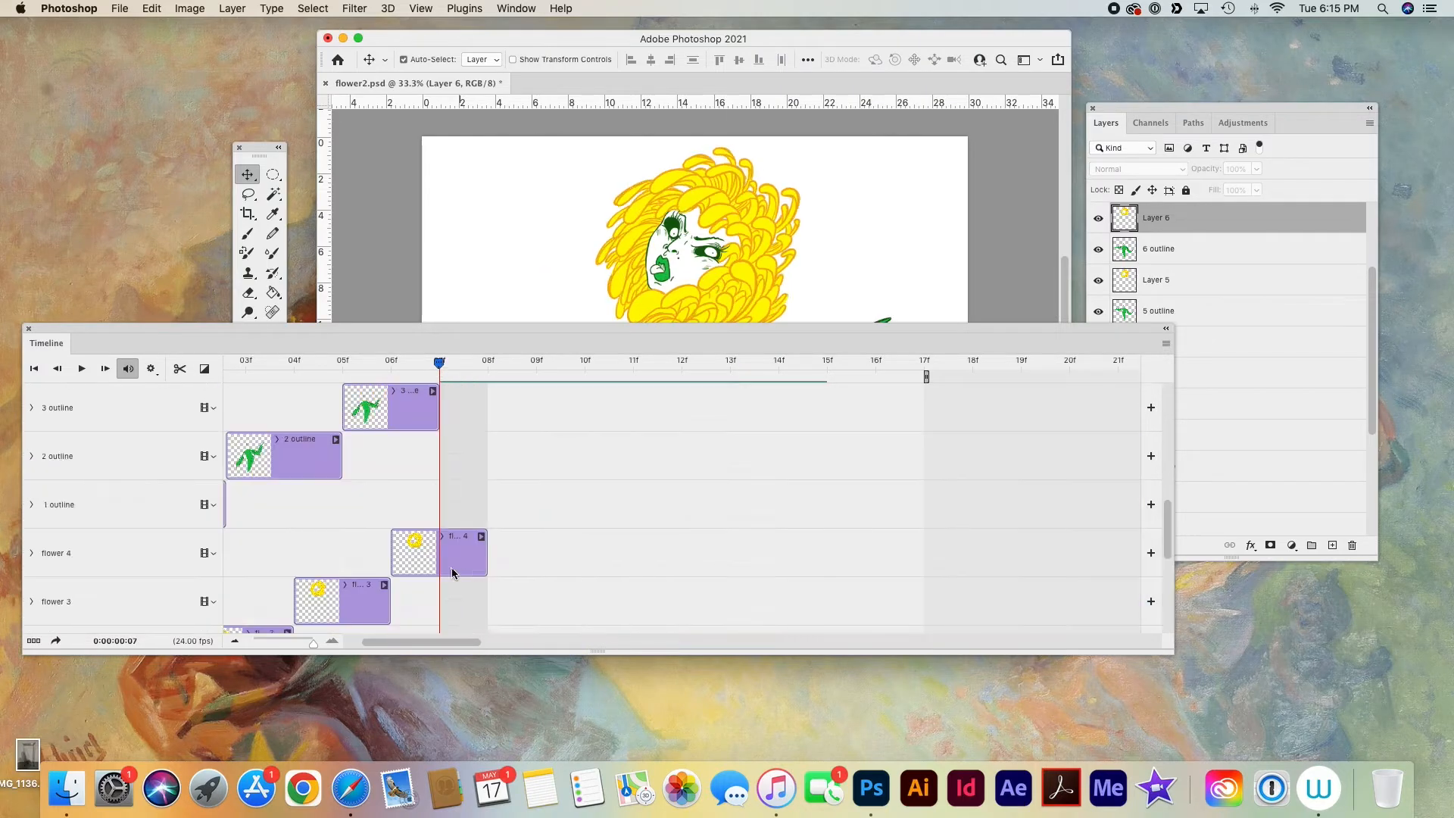
left_click(452, 574)
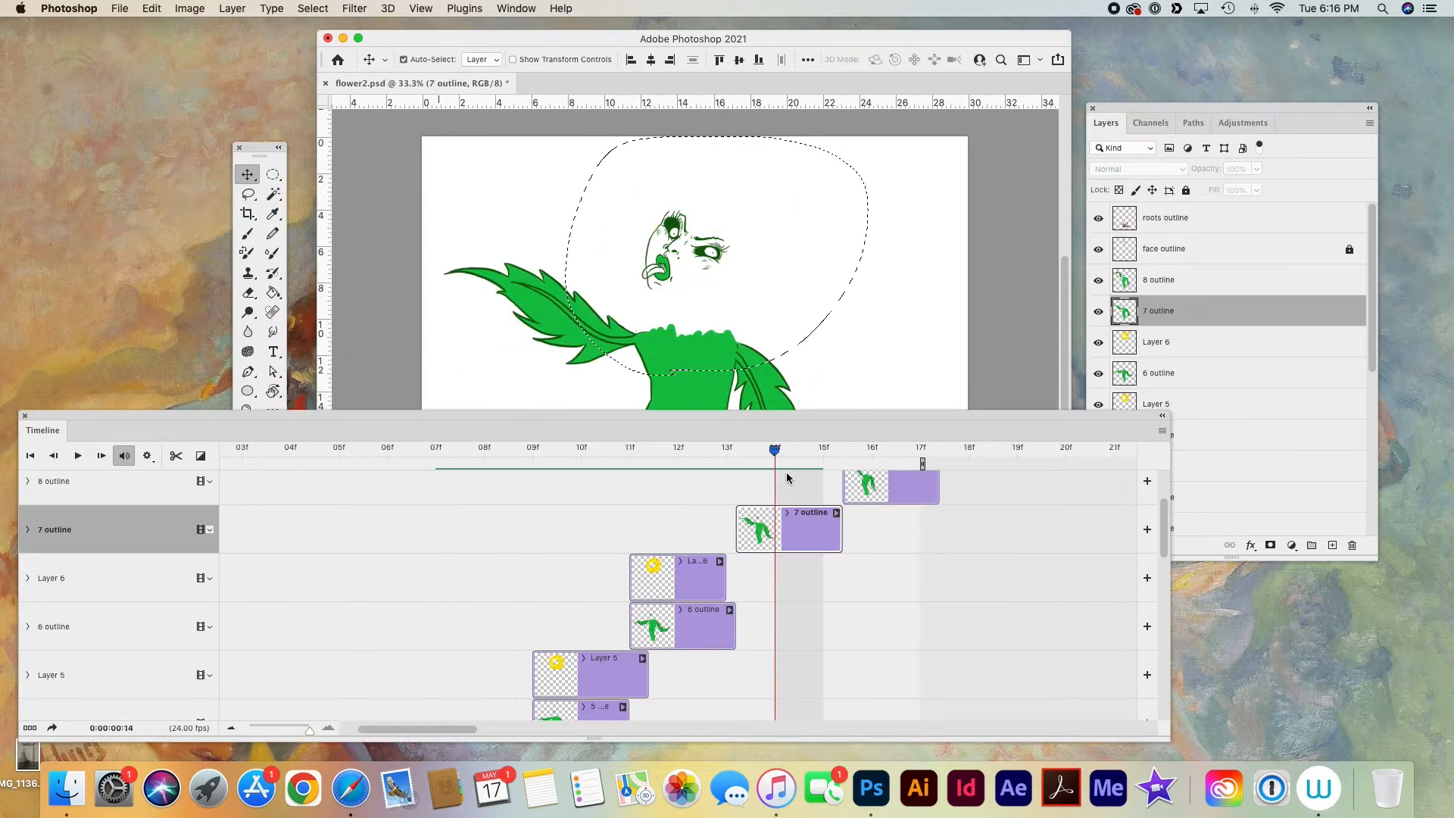
scroll(797, 642, "up", 2)
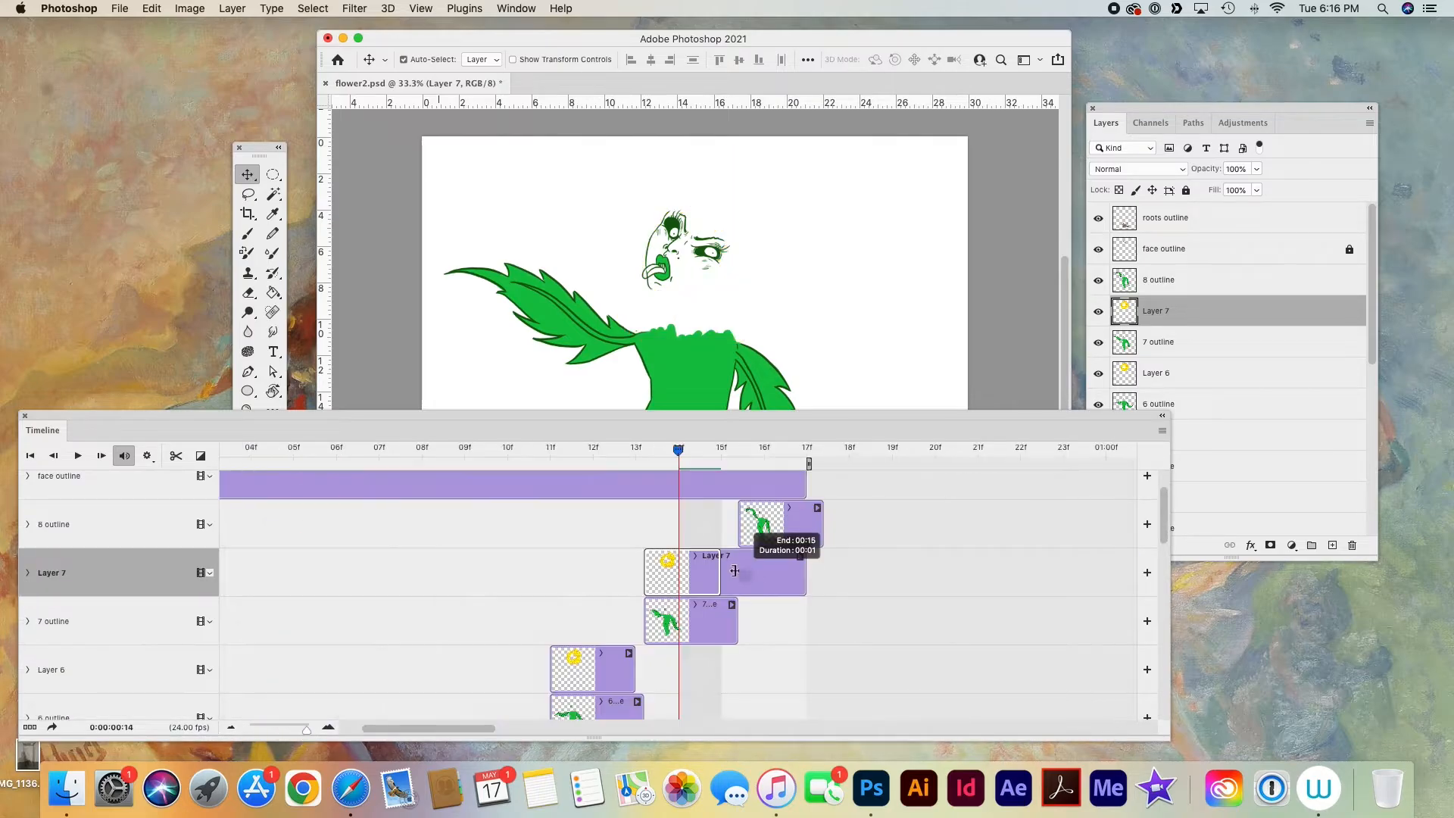
scroll(660, 608, "down", 3)
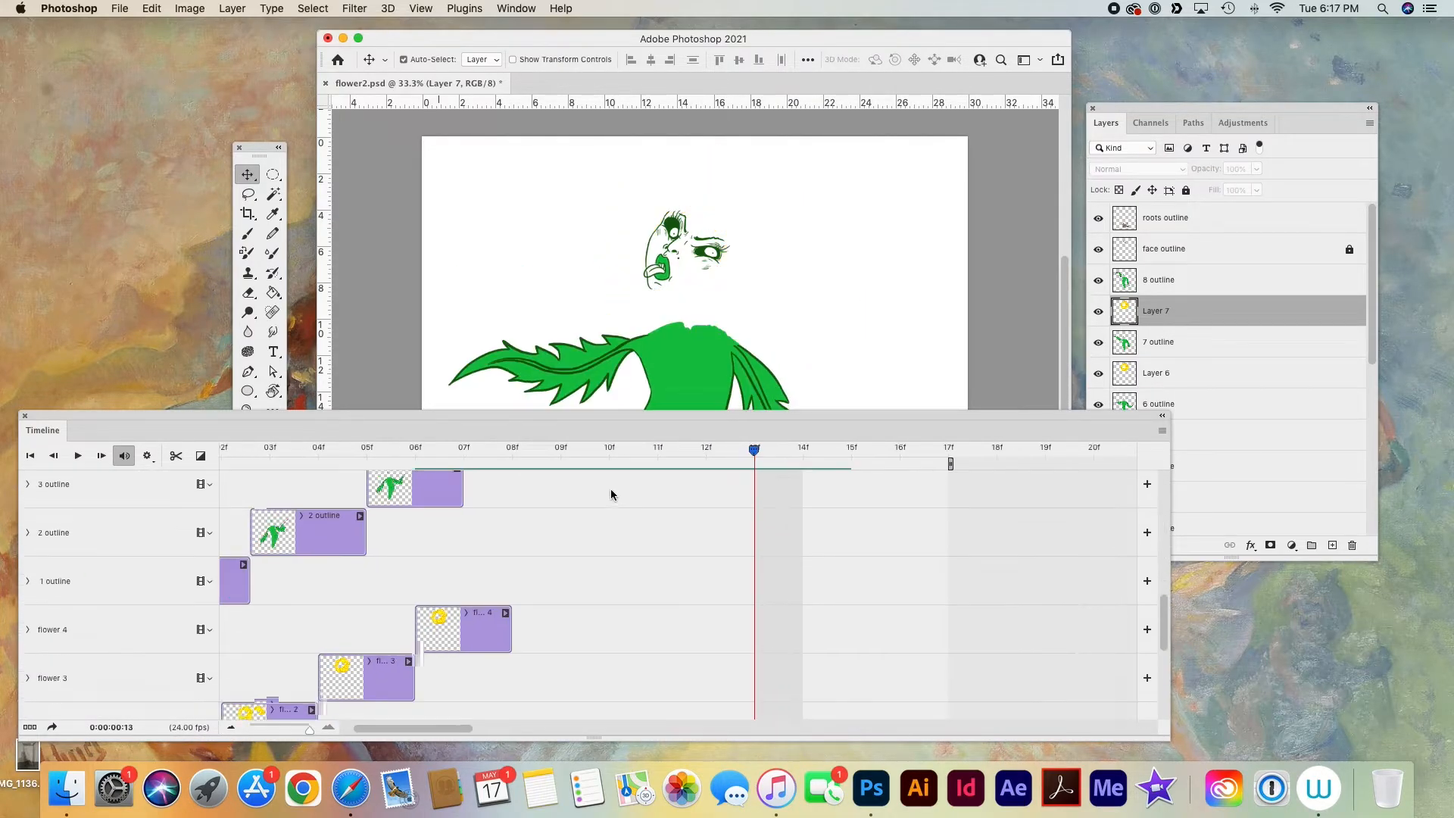
- Move Layer 7 above 8 outline, Layer 6 above 7 outline, Layer 5 above 6 outline and Layer 4 above 5 outline
scroll(372, 574, "up", 3)
left_click_drag(1198, 312, 1205, 263)
left_click_drag(1190, 373, 1191, 326)
left_click_drag(1181, 435, 1181, 389)
left_click_drag(1181, 496, 1181, 451)
- Shift the pasted flower clips two frames later, with Layer 4 starting at frame 9 above 5 outline
left_click_drag(580, 595, 678, 595)
scroll(575, 621, "down", 2)
left_click_drag(472, 627, 569, 626)
scroll(570, 626, "down", 5)
left_click_drag(409, 500, 506, 500)
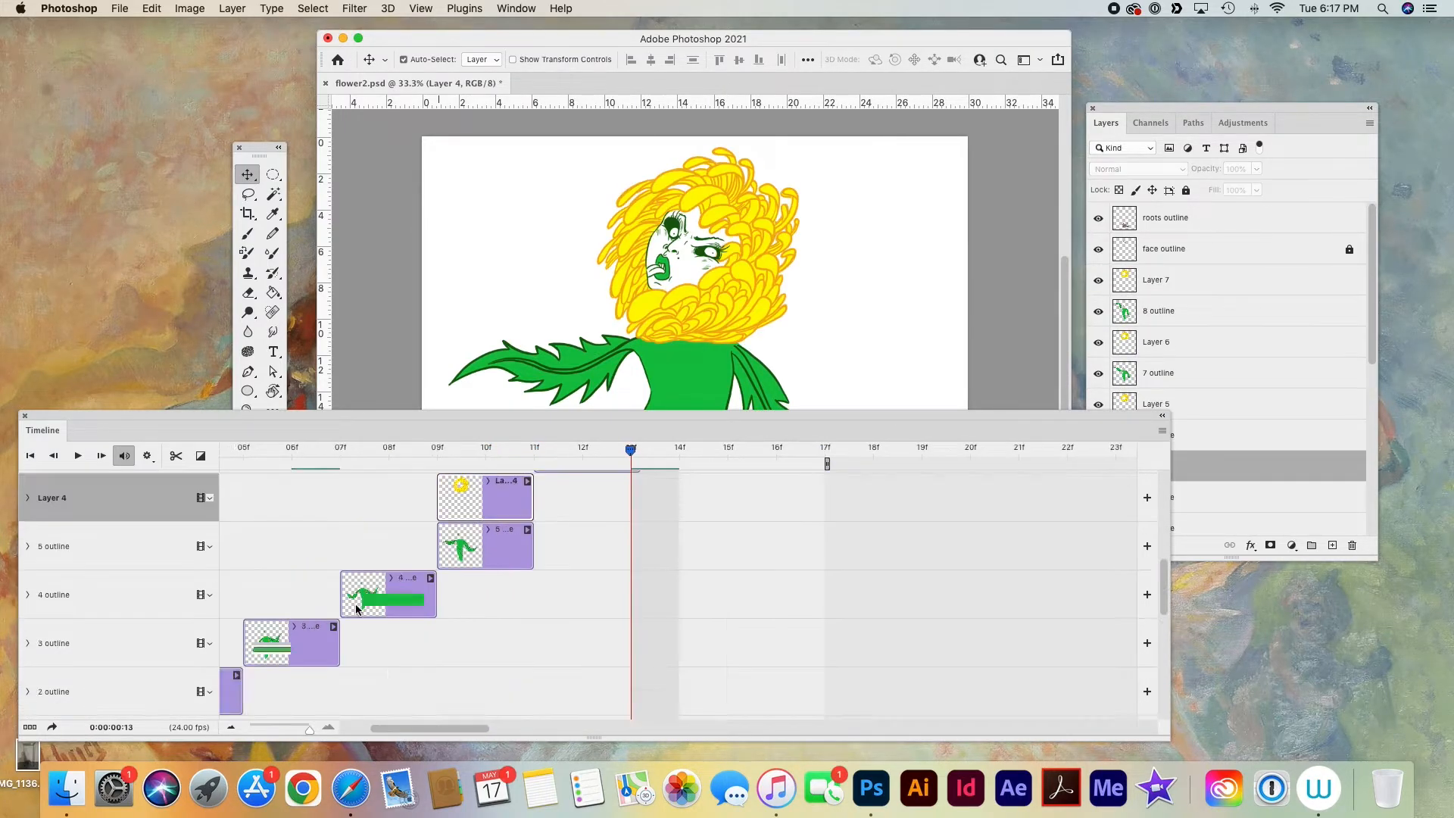
- Reorder the flower 1 to flower 4 layers so each sits directly above the outline layer with the same number
scroll(357, 606, "down", 4)
scroll(1220, 457, "down", 4)
left_click_drag(1181, 511, 1182, 372)
left_click_drag(1182, 511, 1182, 341)
left_click_drag(1182, 511, 1184, 280)
- Slide the flower 2 clip to start at frame 3 and realign the neighbouring flower clips with their outline clips
scroll(1184, 303, "down", 2)
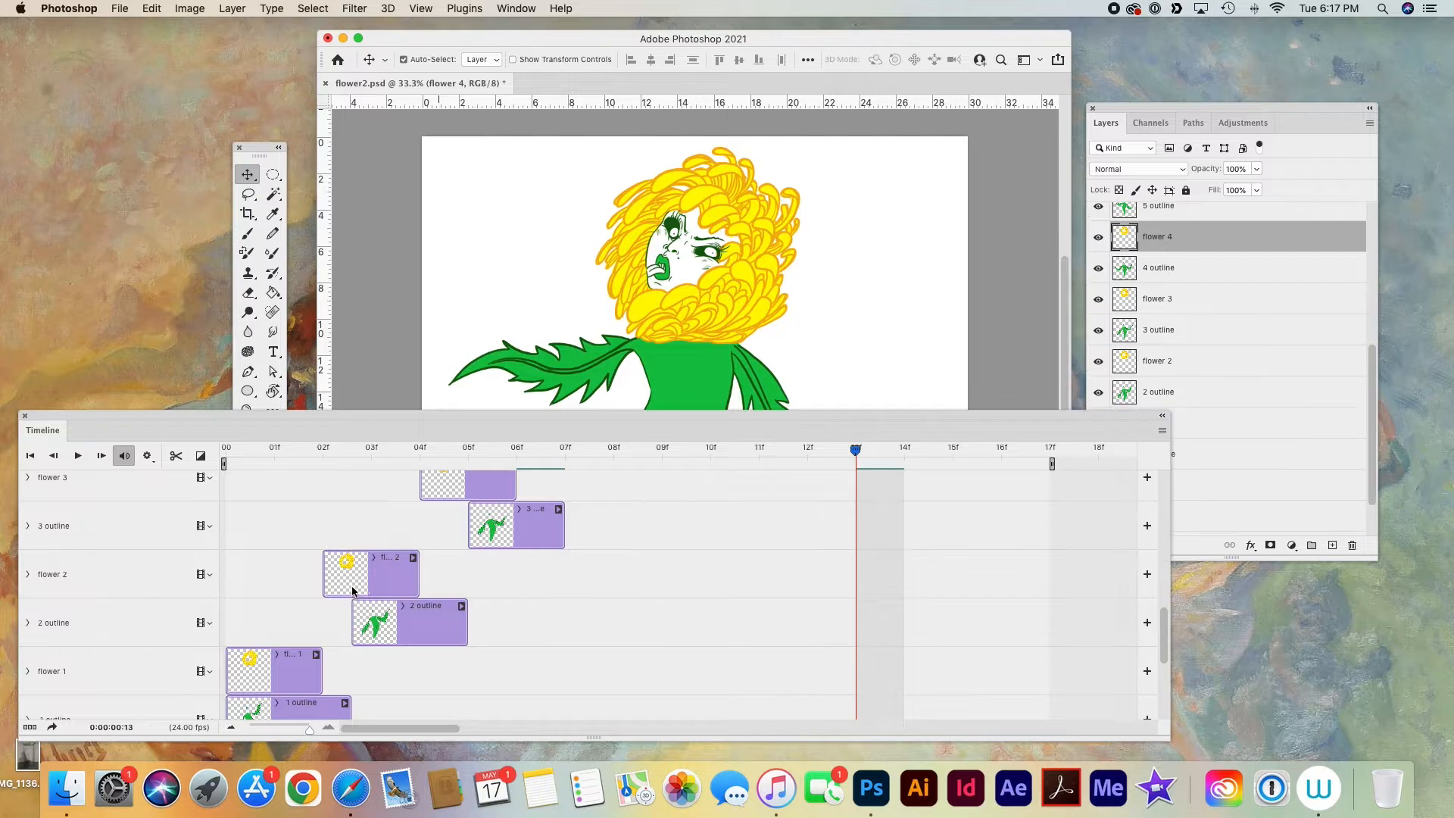
left_click_drag(354, 591, 385, 591)
scroll(455, 591, "up", 4)
left_click_drag(455, 648, 503, 648)
left_click_drag(642, 588, 594, 587)
- Move the playhead to frame 1 and merge the flower 1 layer with 1 outline
scroll(840, 510, "down", 6)
left_click_drag(855, 450, 274, 451)
left_click(1234, 457)
scroll(1234, 457, "down", 1)
scroll(966, 575, "up", 5)
left_click(977, 643)
scroll(977, 643, "down", 5)
left_click(280, 643)
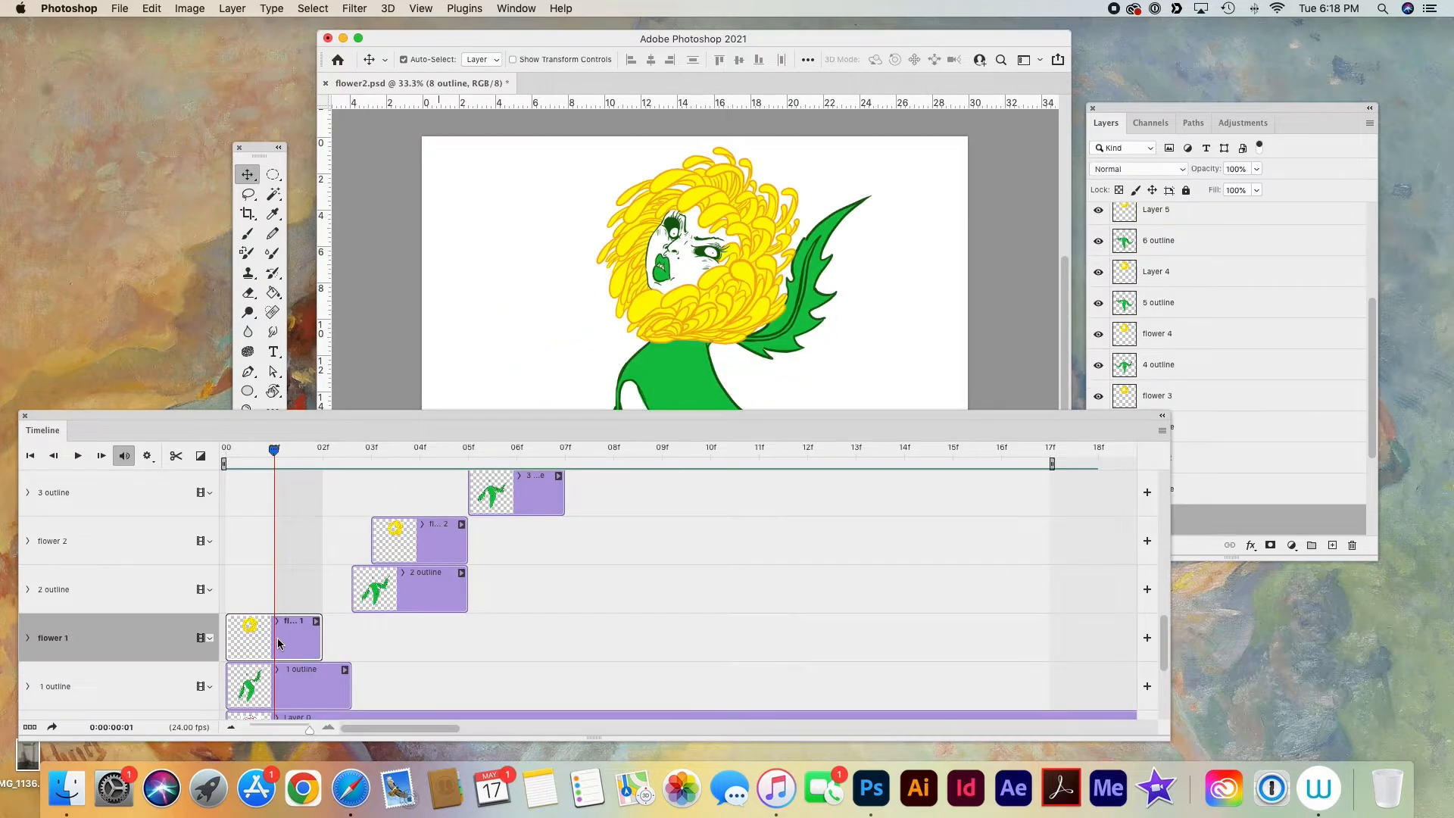
key("super+e")
- Nudge the flower 2 clip one frame earlier and try selecting it together with the 2 outline clip
left_click_drag(442, 591, 394, 591)
left_click_drag(309, 730, 304, 730)
left_click(402, 547)
left_click(400, 597, "shift")
left_click_drag(371, 593, 383, 451)
left_click(401, 547, "shift")
left_click(432, 598)
left_click(401, 547)
left_click(398, 595, "shift")
left_click(462, 590)
scroll(462, 590, "up", 3)
scroll(465, 590, "down", 3)
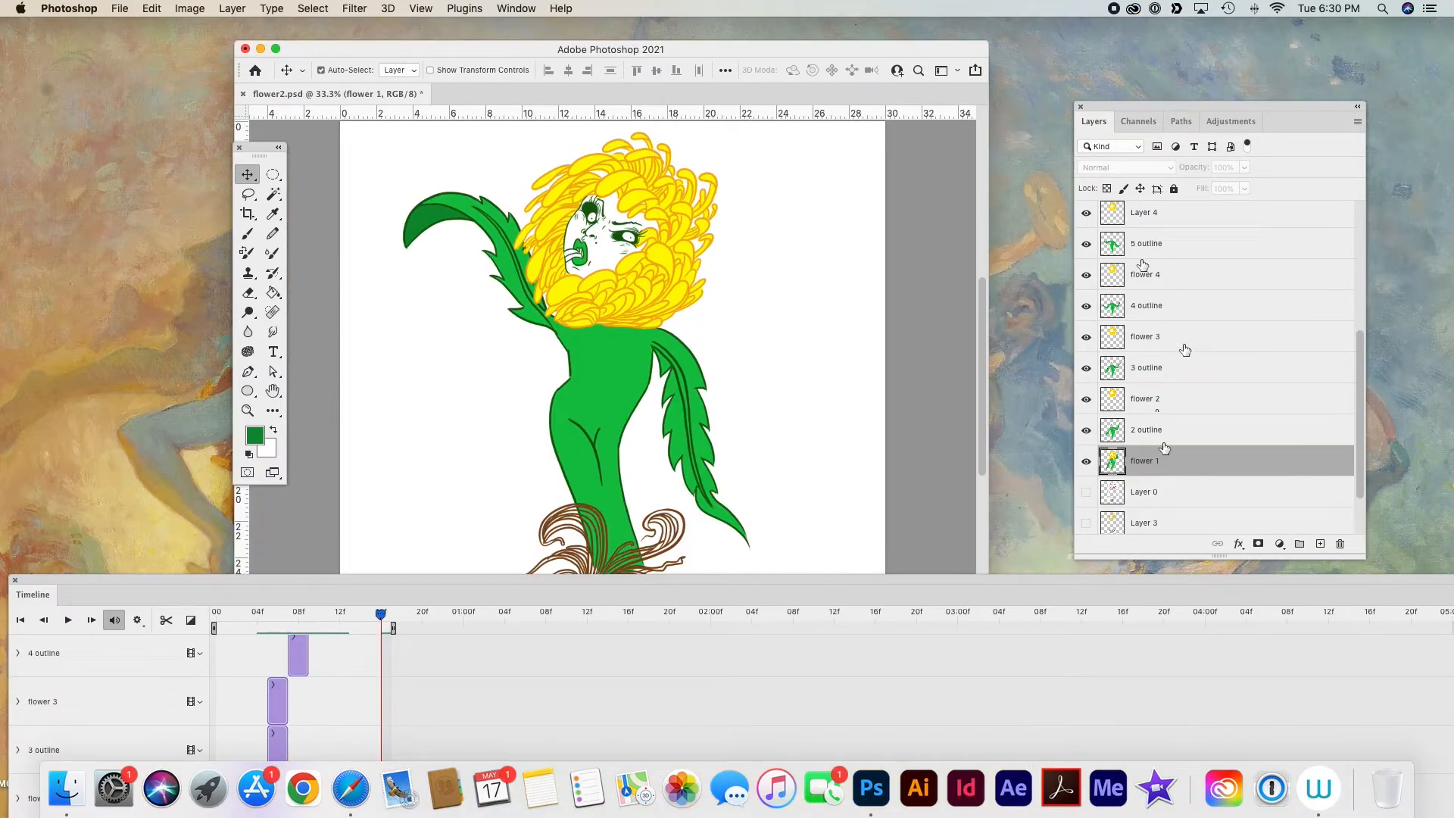
- Select the flower 2 and 2 outline layers and convert them into one smart object
left_click(1173, 426)
left_click(1180, 407, "shift")
right_click(1182, 408)
left_click(1267, 305)
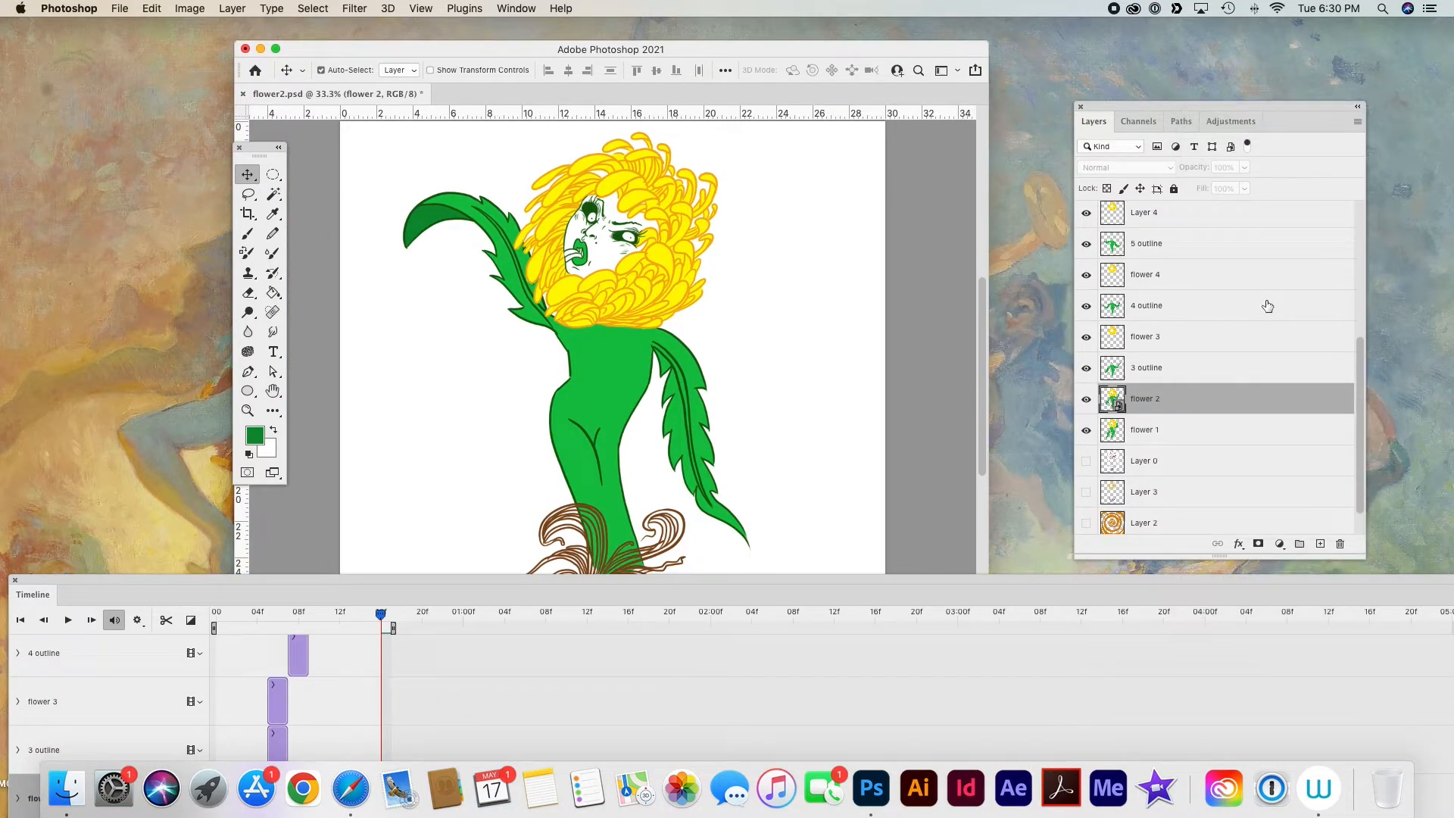
right_click(1190, 408)
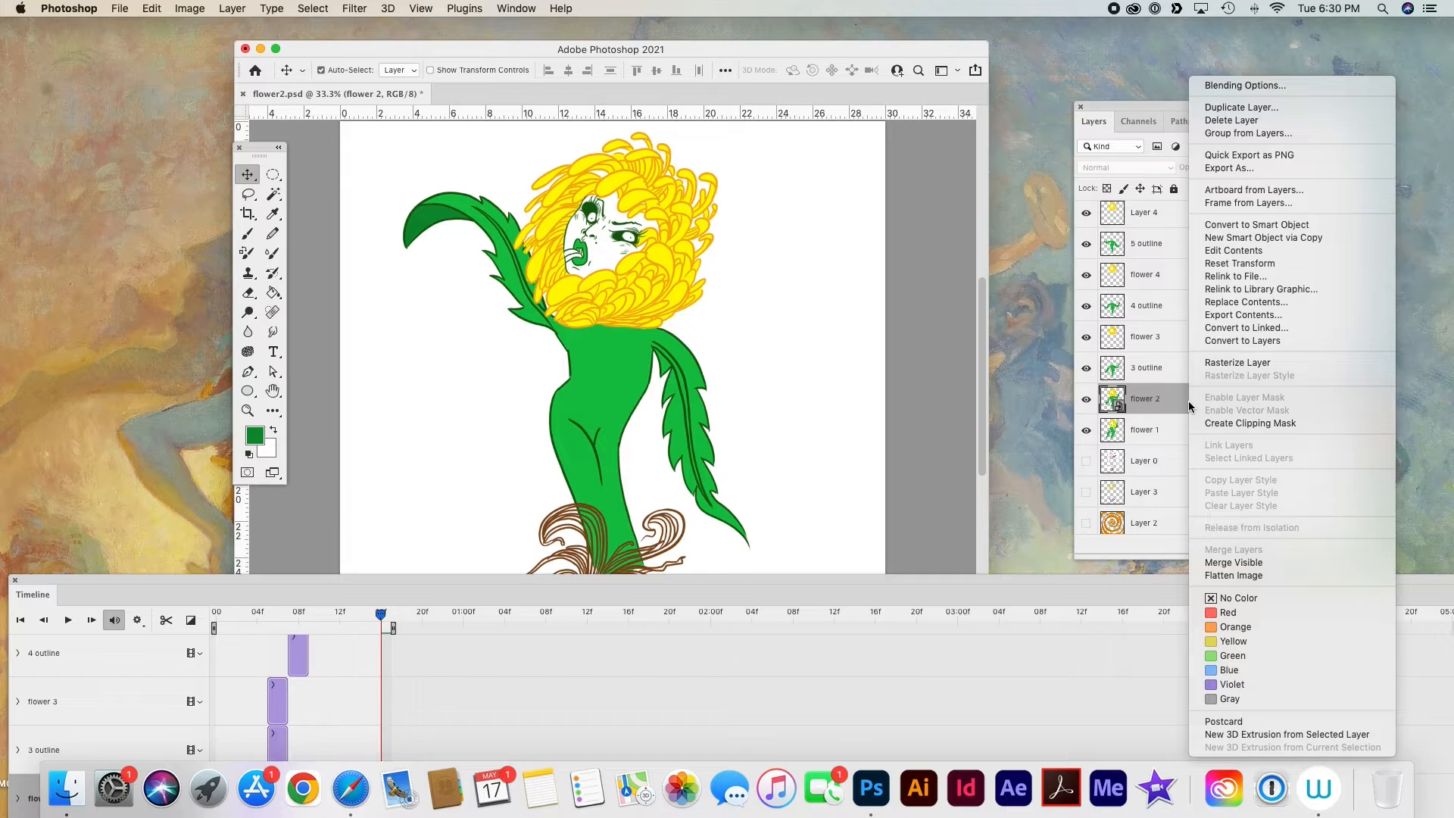
key("Escape")
key("b")
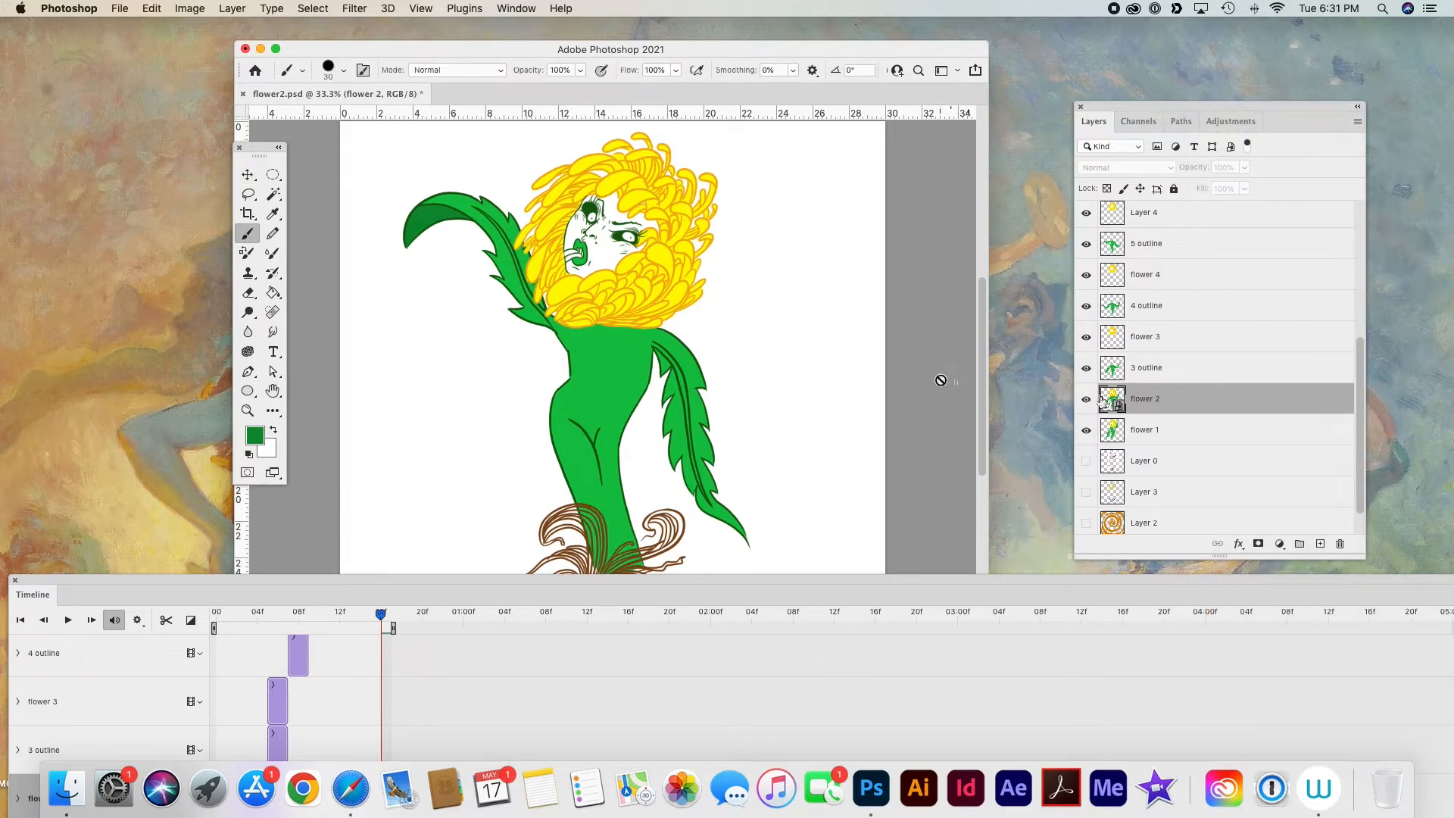
- Convert the flower 3 and 3 outline layers into one smart object
left_click(1159, 371)
left_click(1171, 337, "shift")
right_click(1171, 337)
left_click(1190, 334)
left_click(946, 331)
left_click(850, 267)
- Convert the flower 4 and 4 outline layers into one smart object
scroll(769, 341, "left", 2)
scroll(1142, 278, "up", 2)
left_click(1174, 349)
left_click(1175, 331, "shift")
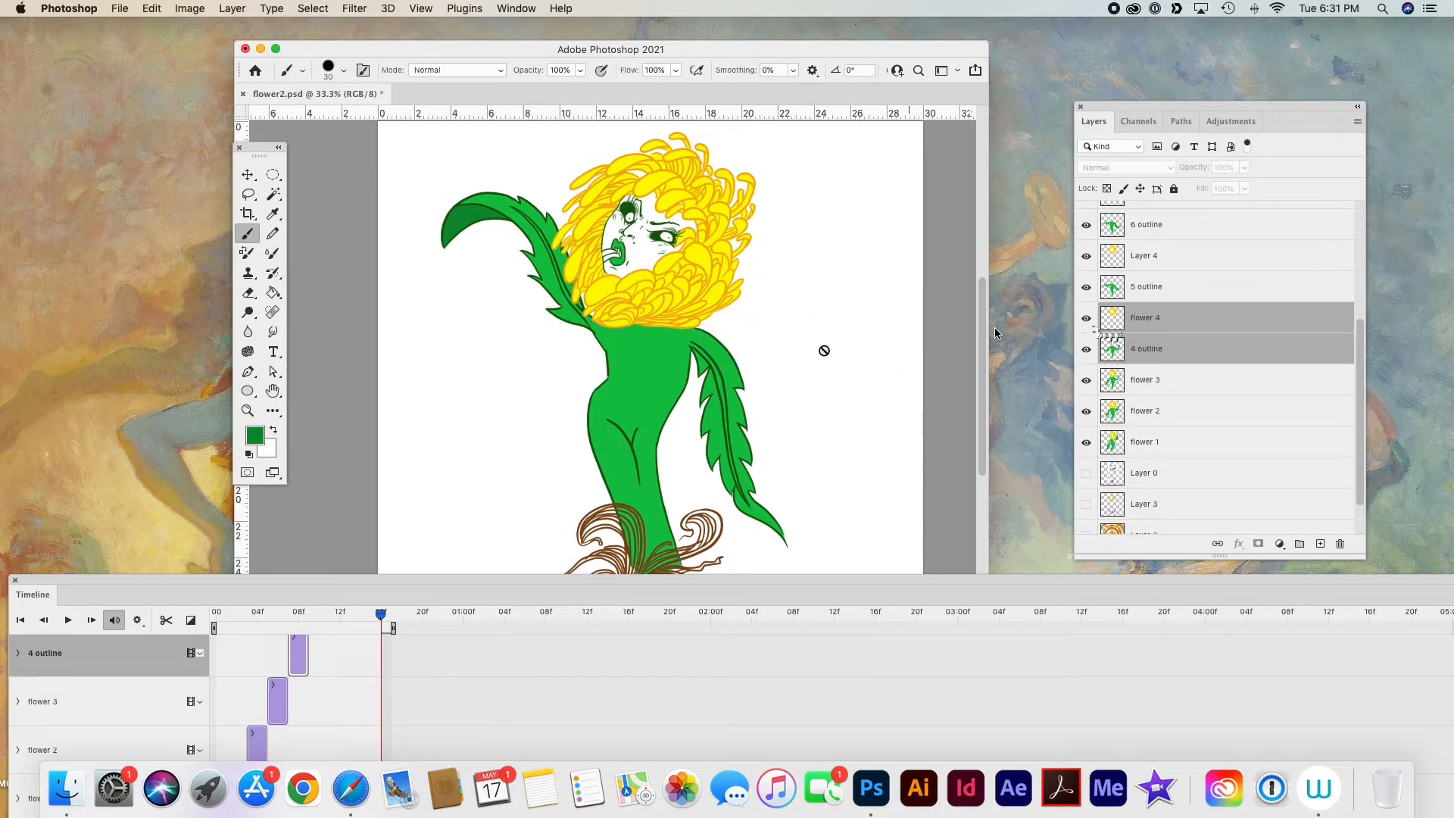
mouse_move(381, 615)
left_mouse_down()
mouse_move(288, 614)
mouse_move(360, 618)
left_mouse_up()
scroll(552, 651, "up", 5)
left_click(659, 373)
left_click(846, 269)
right_click(1206, 345)
left_click(1236, 317)
left_click(876, 324)
left_click(844, 268)
- Convert Layer 4 with 5 outline, and Layer 5 with 6 outline, into one smart object per pair
left_click(1196, 257)
left_click(1204, 285, "shift")
right_click(1264, 276)
left_click(1161, 307)
left_click(876, 324)
left_click(844, 268)
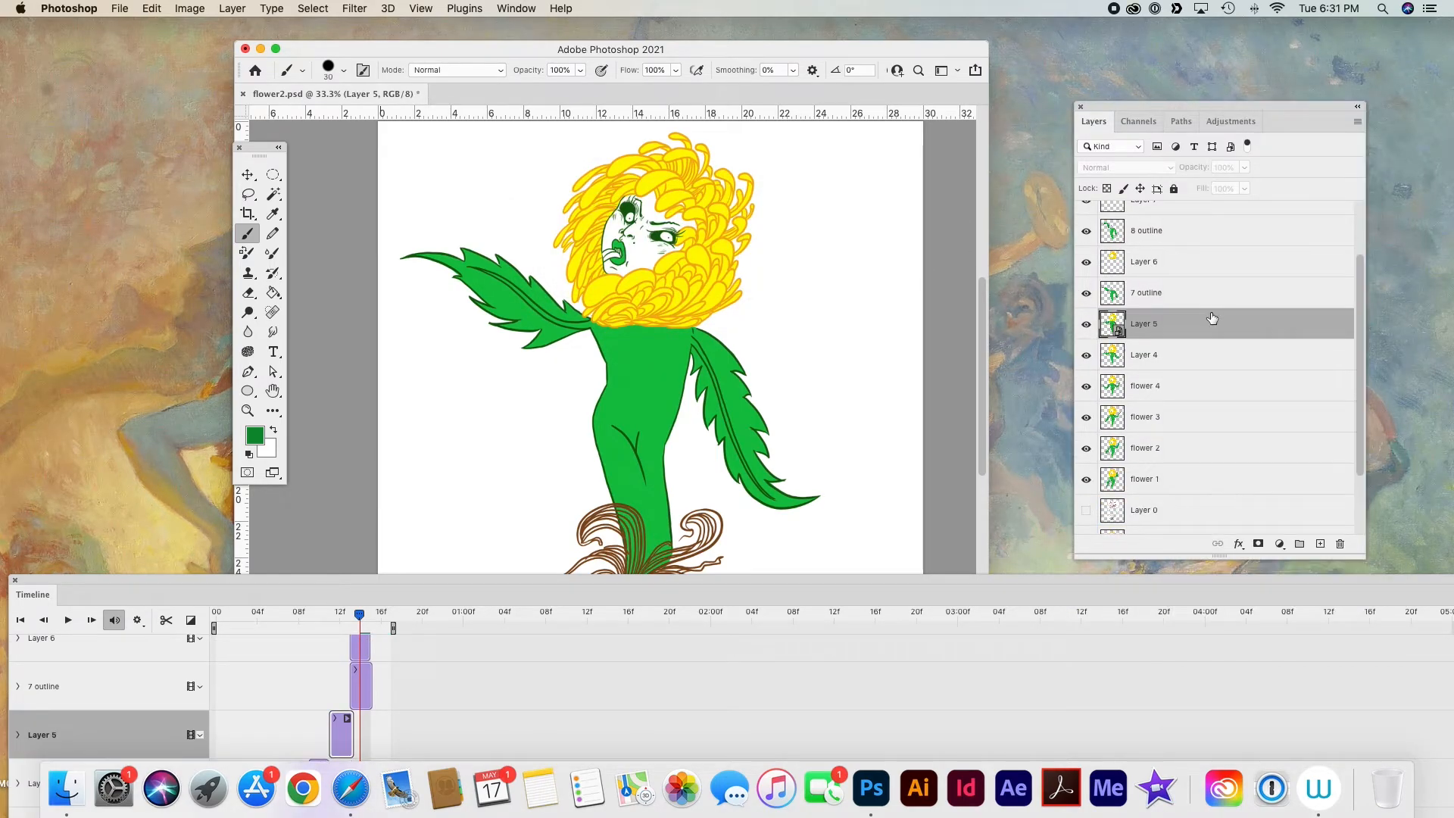
left_click(898, 316)
left_click(843, 269)
- Convert the Layer 6 and 7 outline layers into one smart object
scroll(1163, 322, "up", 2)
left_click(1163, 324)
left_click(1160, 311, "shift")
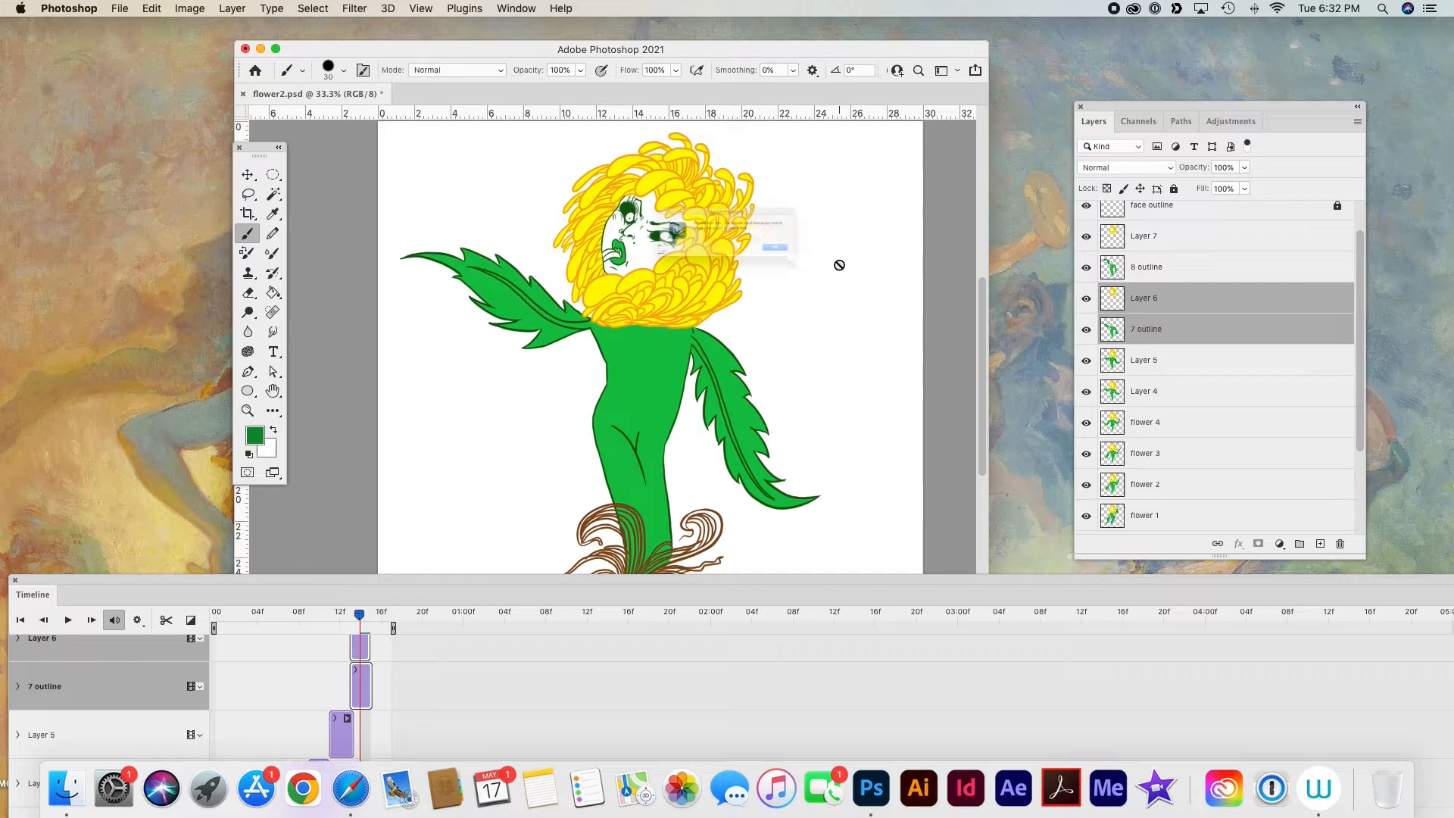
right_click(1181, 318)
left_click(1212, 311)
left_click(898, 292)
left_click(843, 269)
- Try to convert the Layer 7 and 8 outline layers into one smart object, undo the last change and move the playhead past the last clip
left_click(1159, 267)
left_click(1157, 241, "shift")
left_click(818, 318)
left_click(852, 270)
right_click(1180, 268)
left_click(1181, 239)
left_click(1188, 271, "shift")
right_click(1189, 273)
left_click(1206, 311)
key("super+z")
left_click_drag(360, 616, 420, 621)
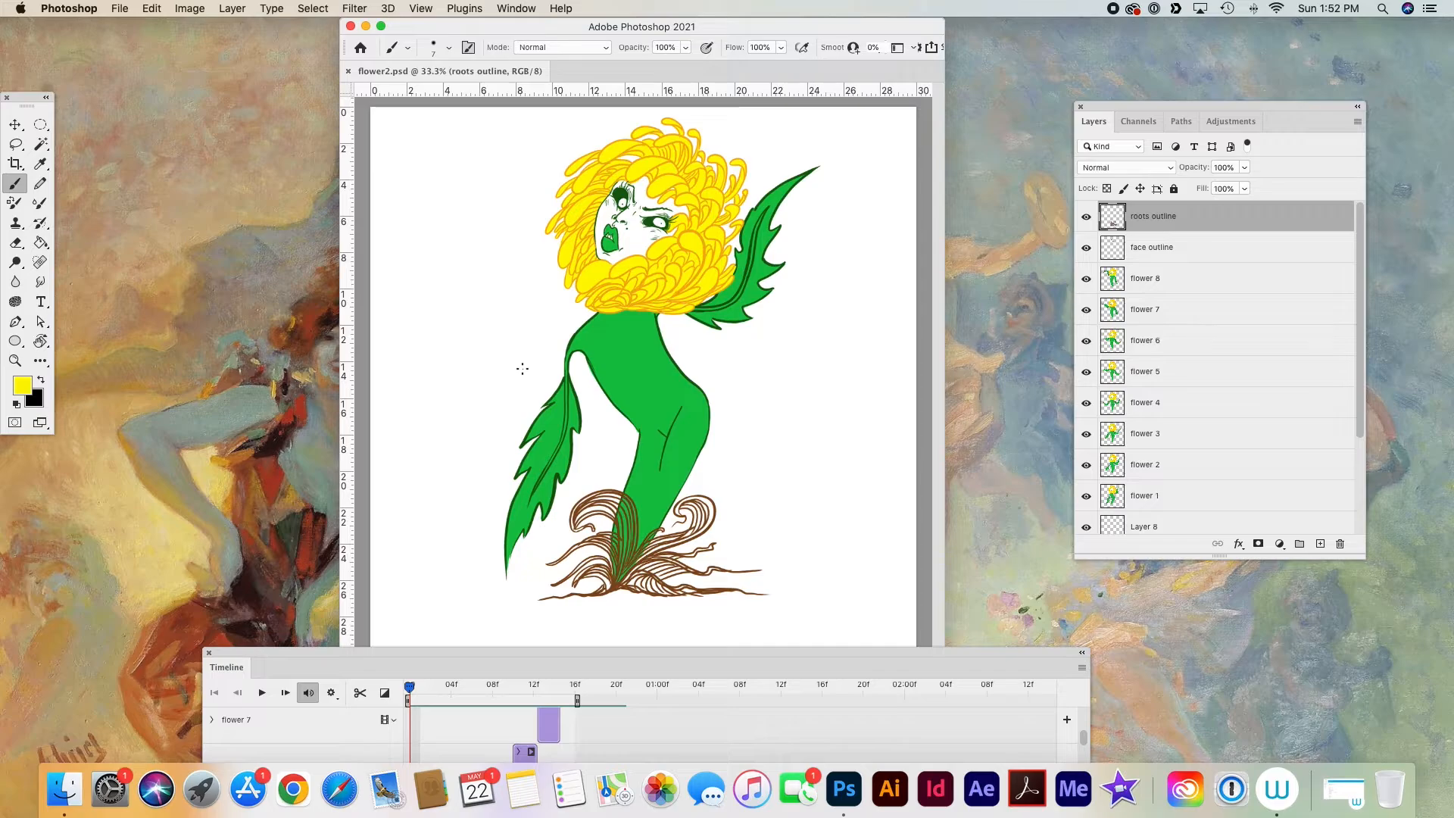
- Sample the brown of the roots outline and set the foreground color to a lighter orange-tan shade of it
key("super+plus")
key("super+plus")
key("super+plus")
key("super+plus")
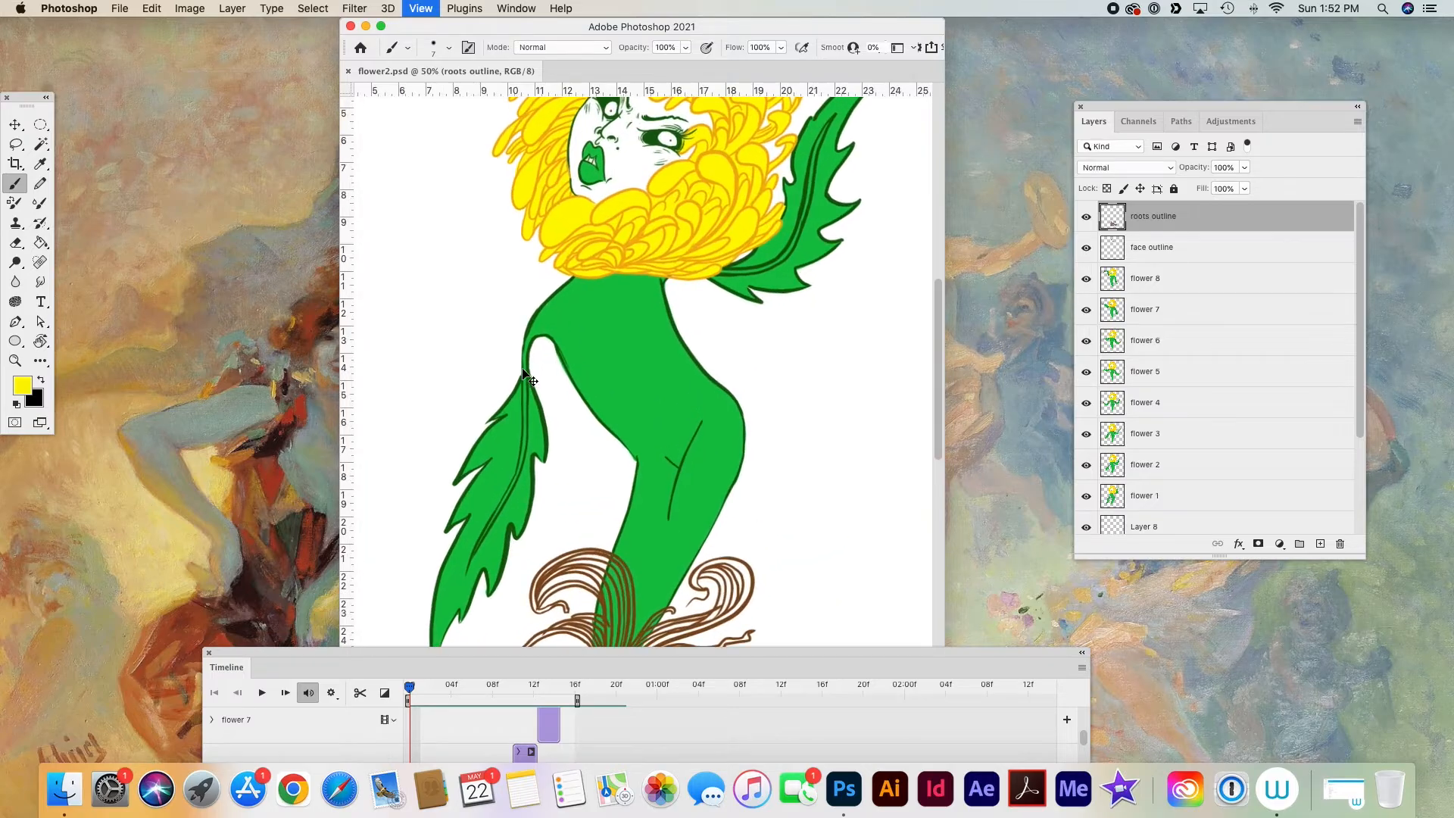
left_click_drag(709, 472, 697, 293)
left_click_drag(711, 499, 717, 315)
left_click_drag(676, 413, 726, 299)
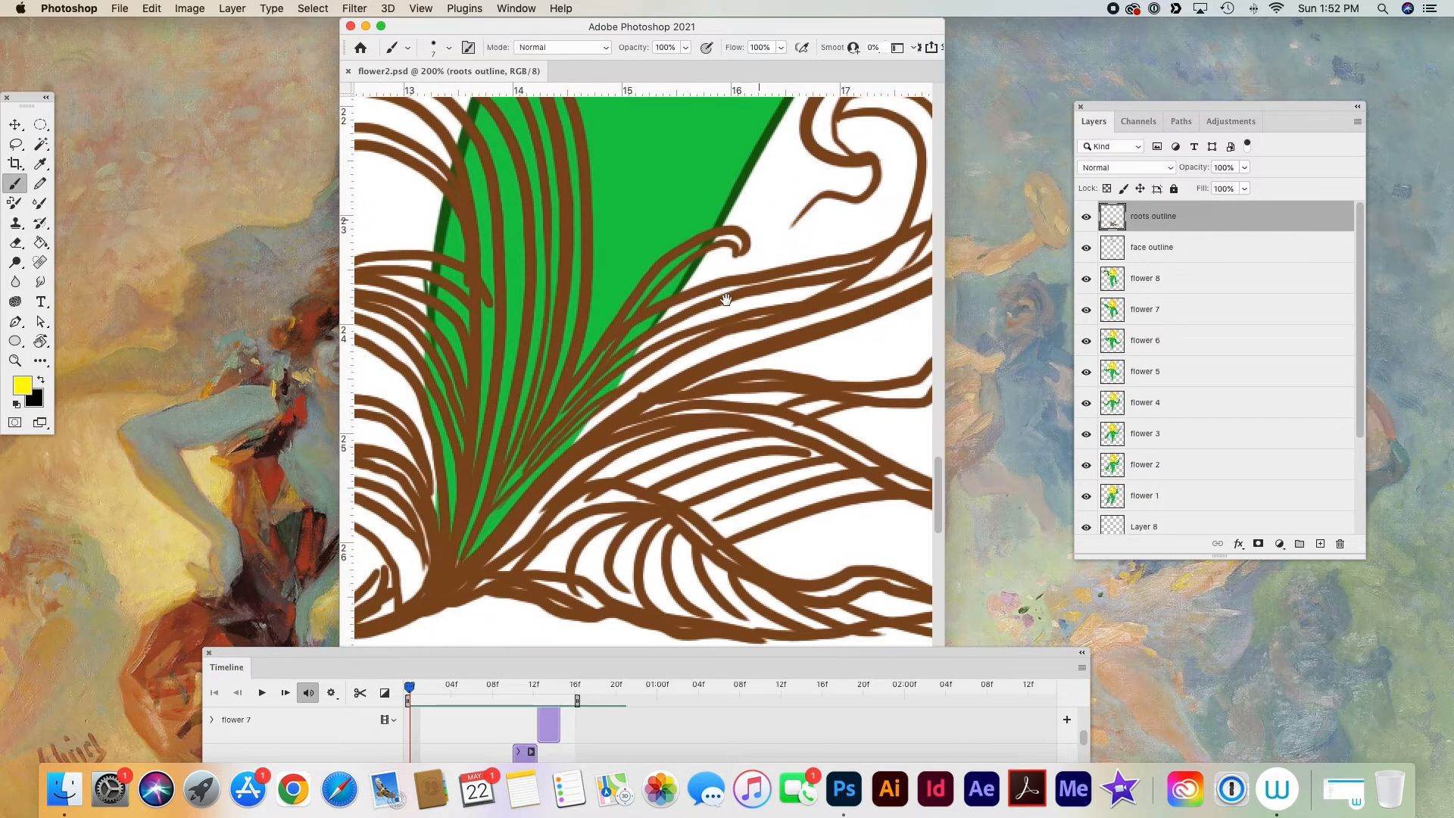
key("i")
left_click(723, 364)
left_click(22, 385)
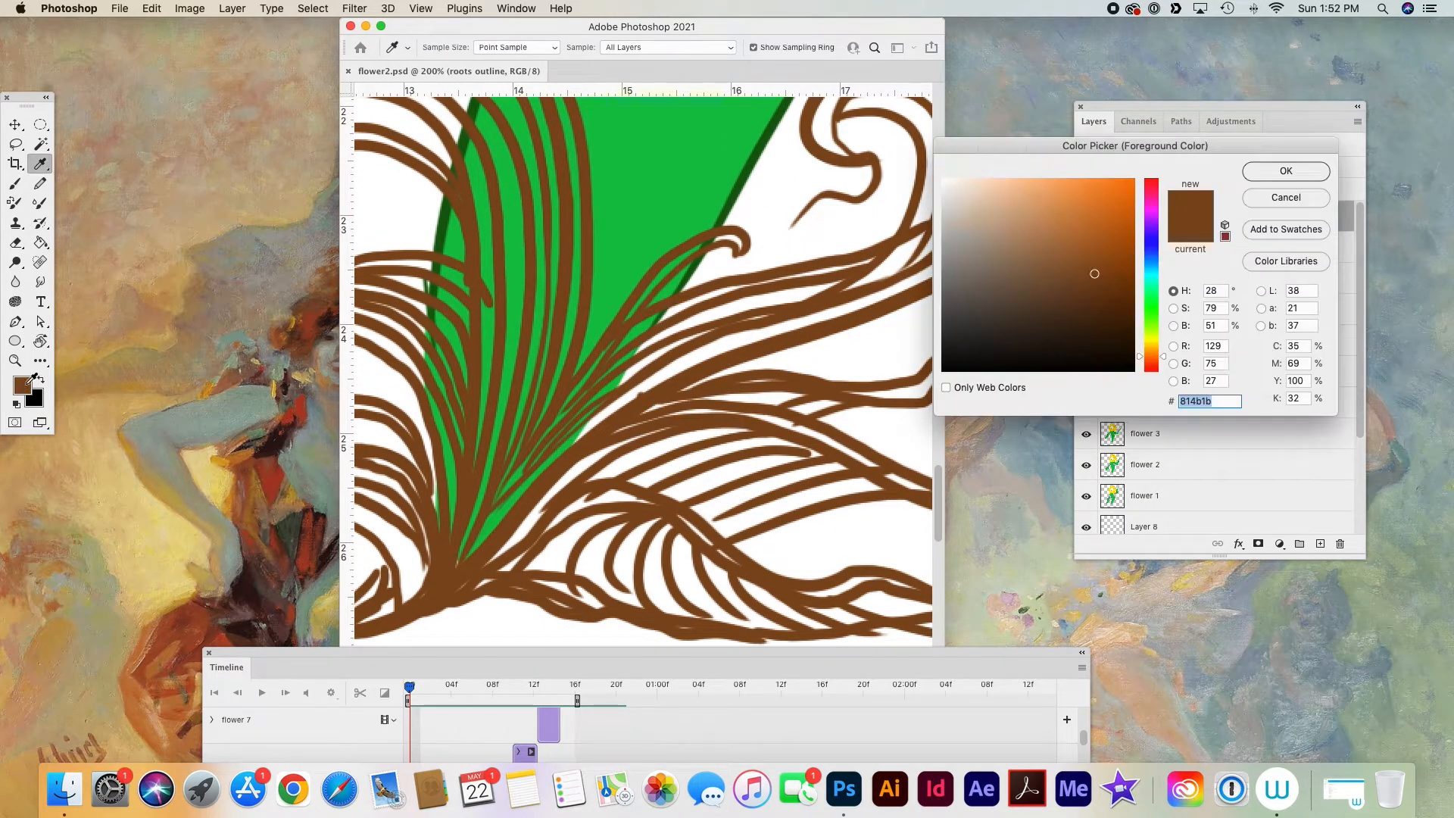
left_click_drag(1093, 273, 1036, 217)
key("Return")
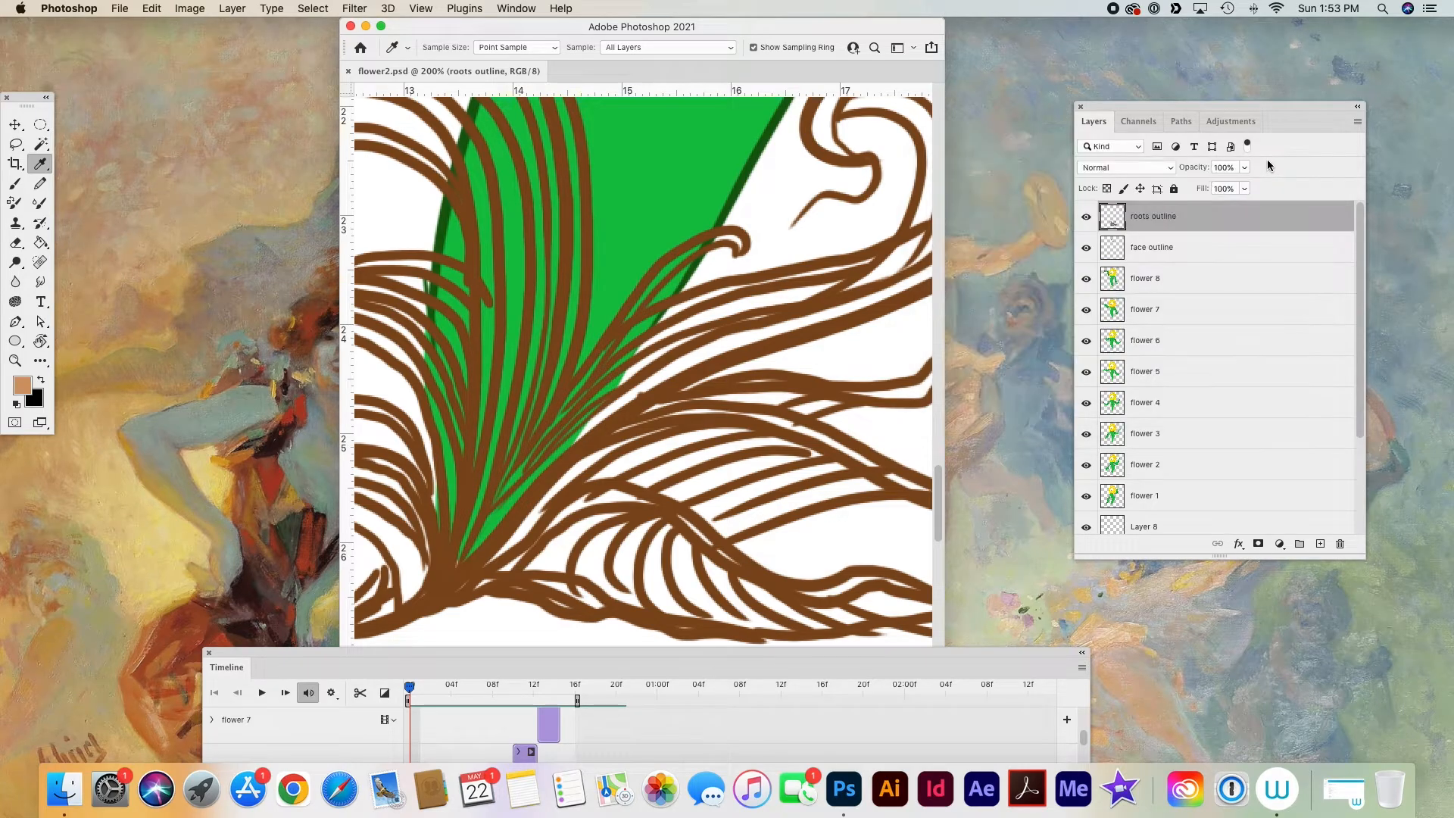
- Add a new layer named "root color fill" directly beneath the roots outline layer
key("b")
left_click(1322, 541)
left_click_drag(1227, 218, 1211, 262)
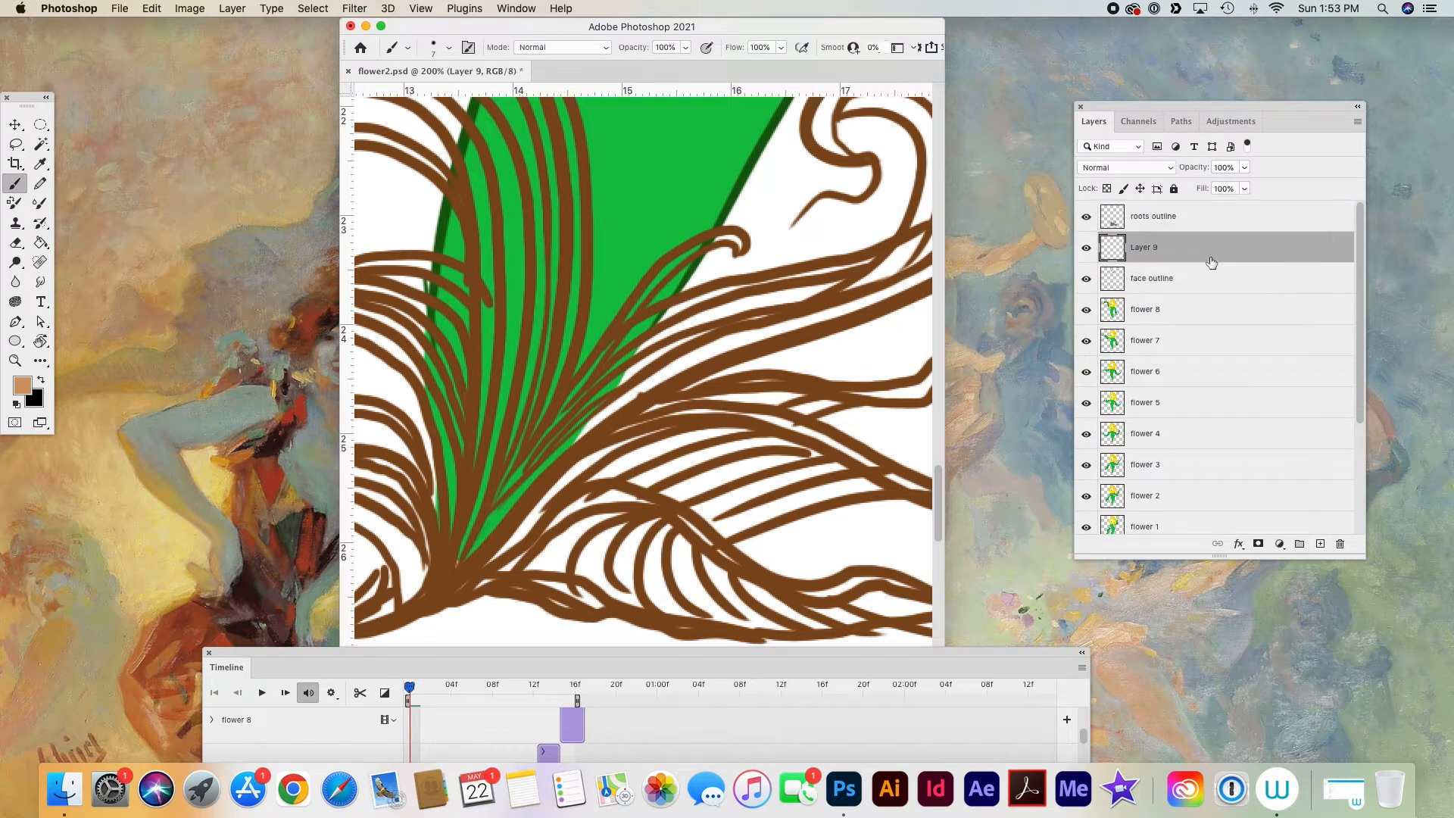
double_click(1145, 249)
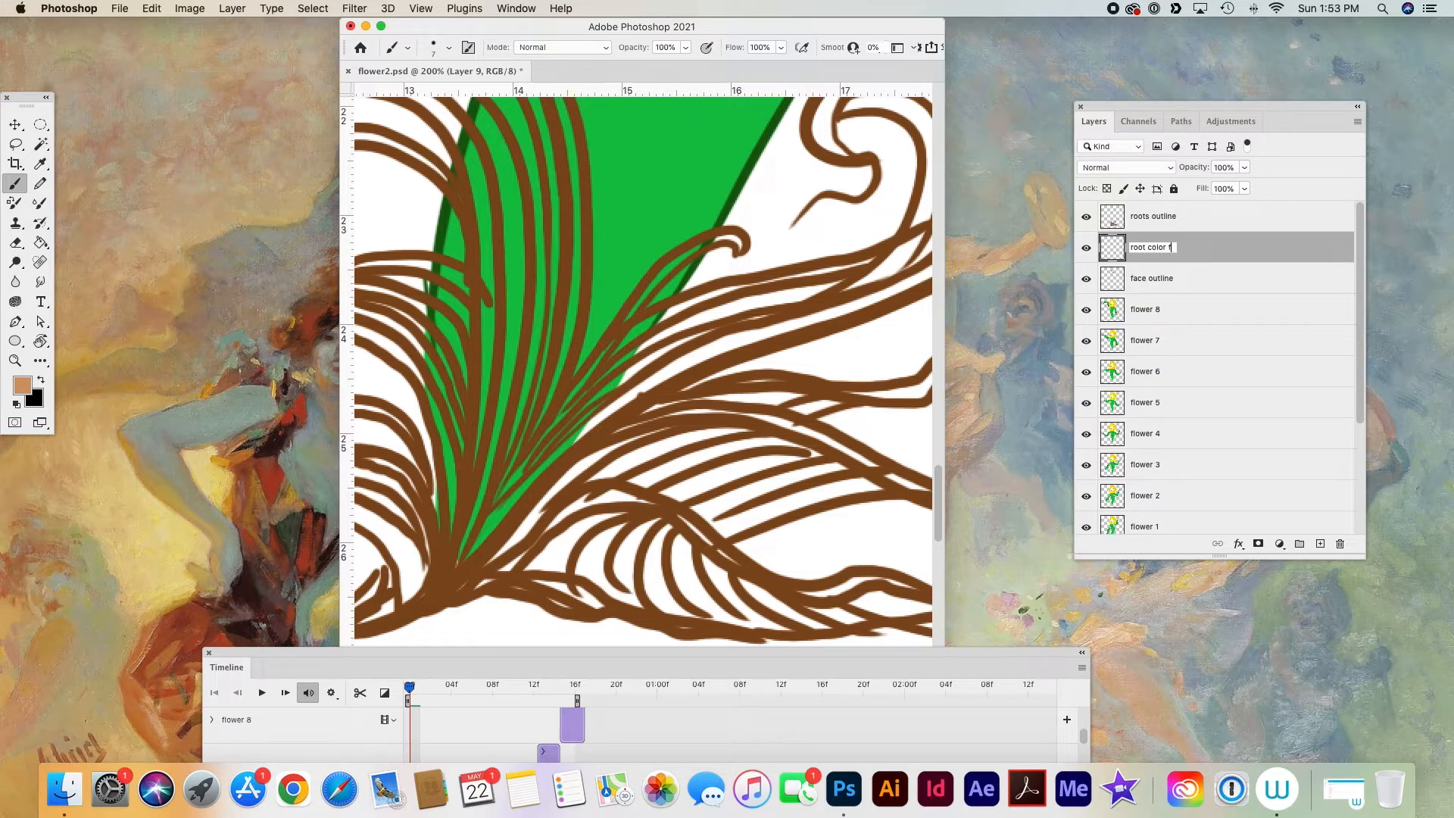
key("Return")
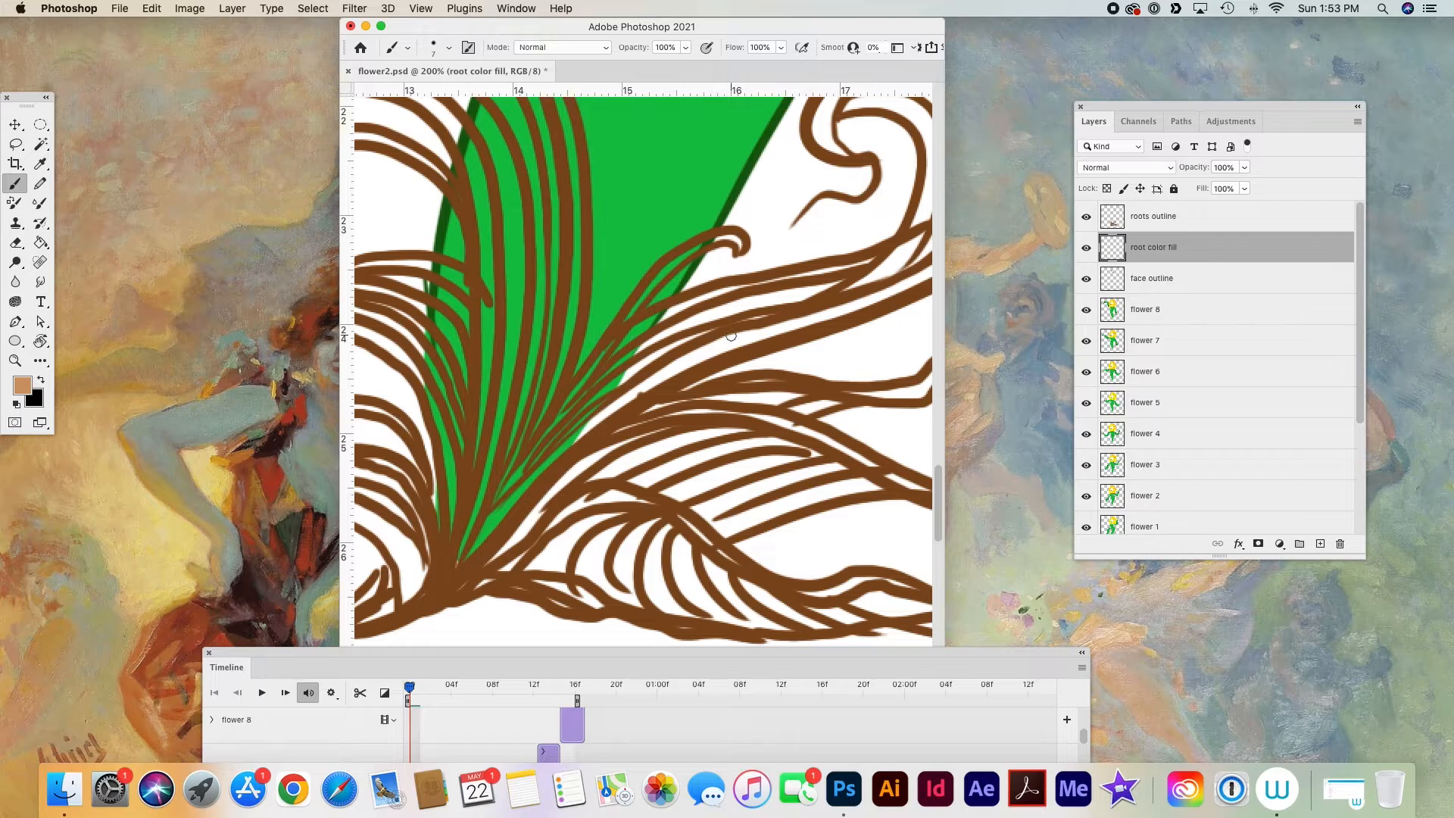
- Brush tan color inside the right curled root, from the base of the stem to its tip, on the root color fill layer
key("super+minus")
key("super+minus")
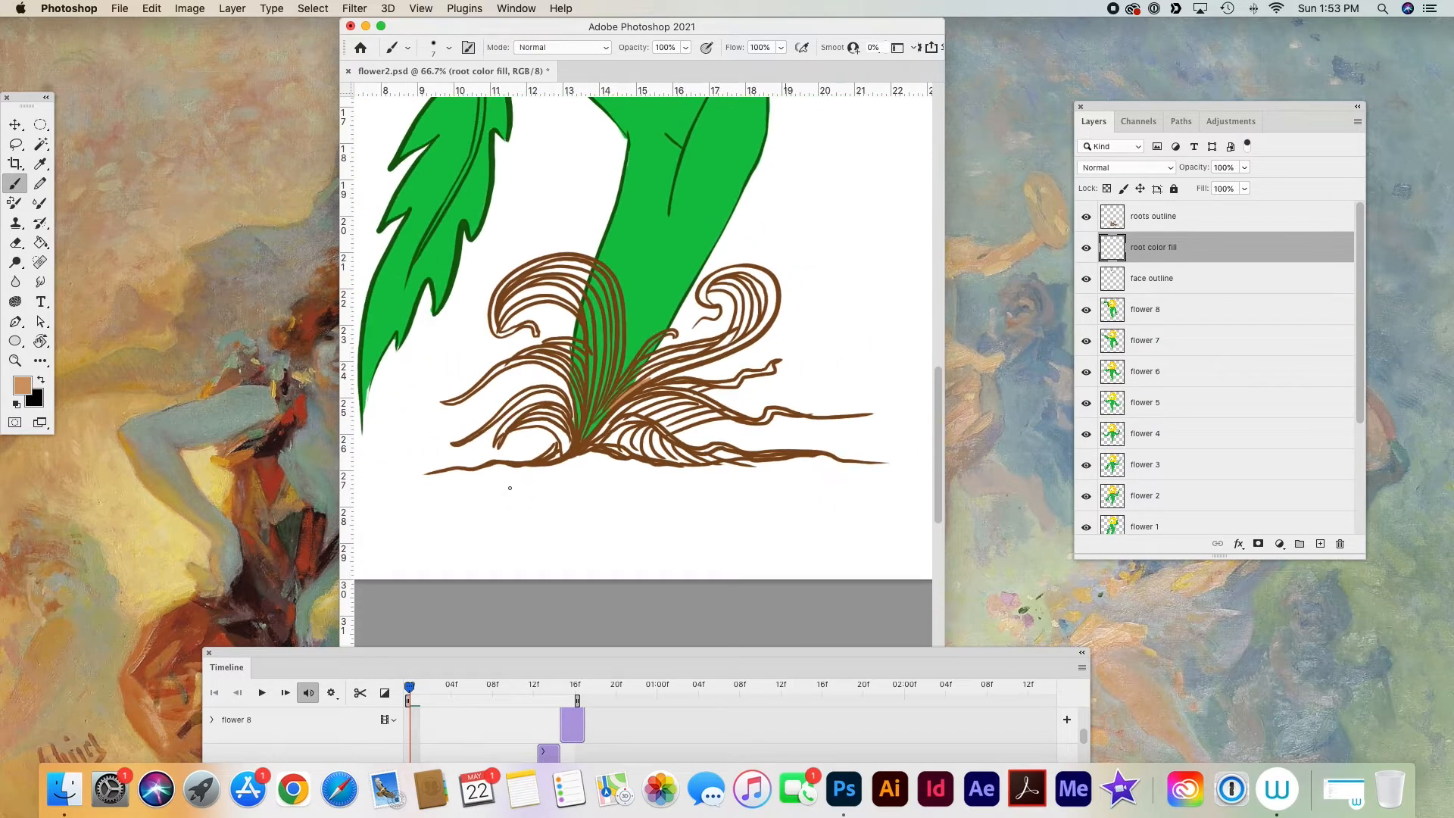
key("super+plus")
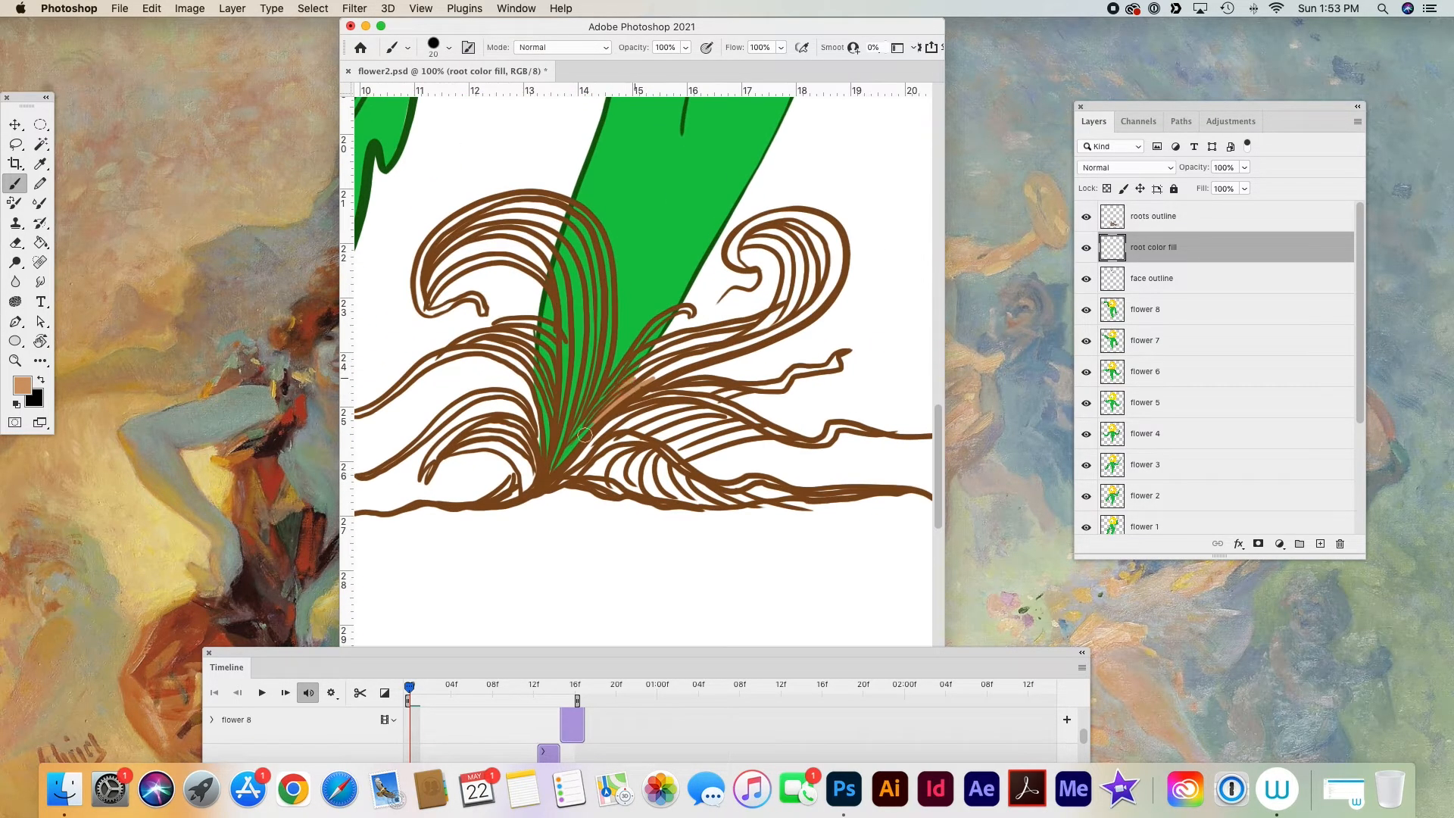
mouse_move(553, 465)
left_mouse_down()
mouse_move(664, 347)
mouse_move(635, 363)
mouse_move(738, 336)
mouse_move(611, 388)
left_mouse_up()
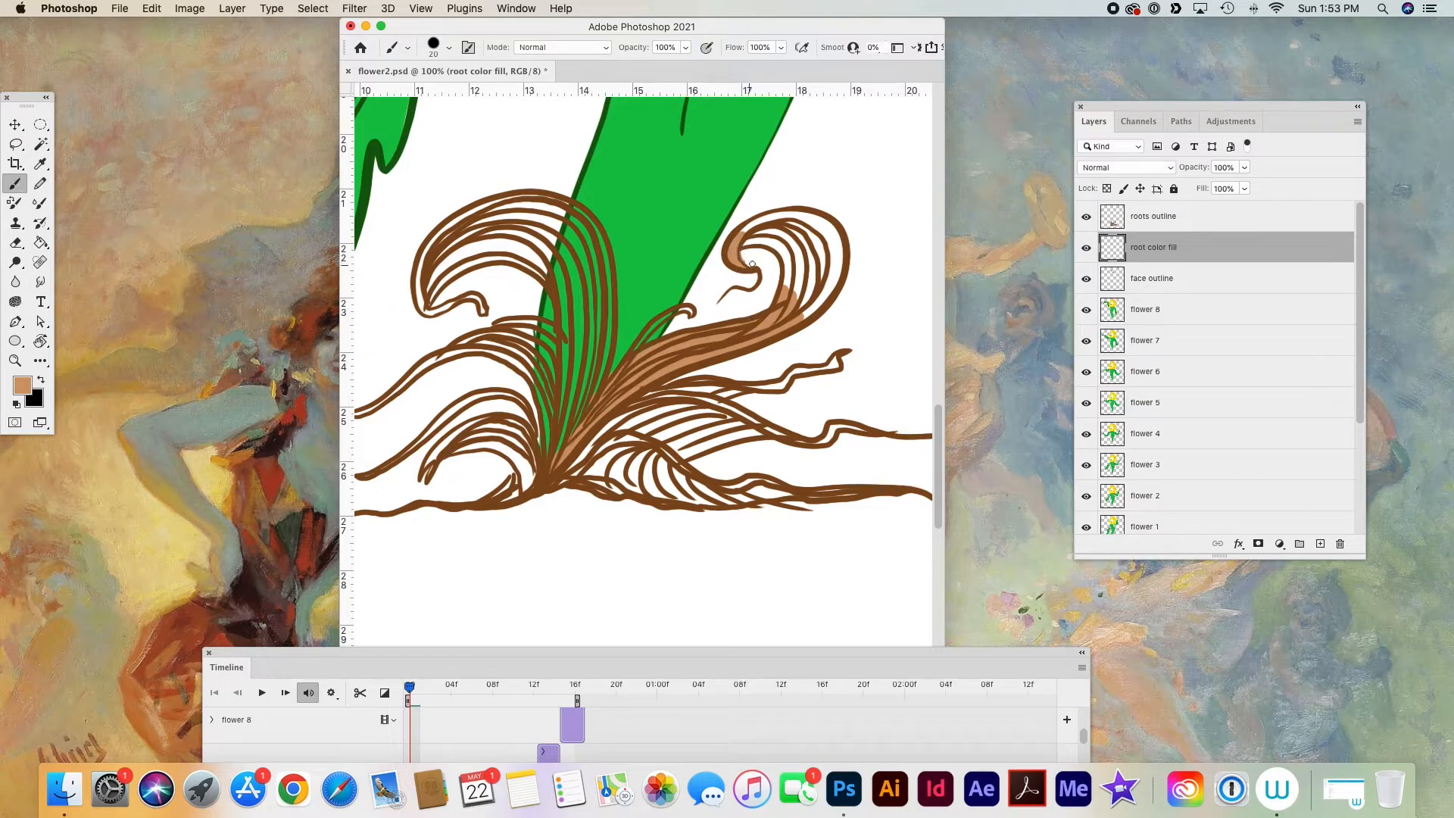
left_click_drag(743, 250, 756, 227)
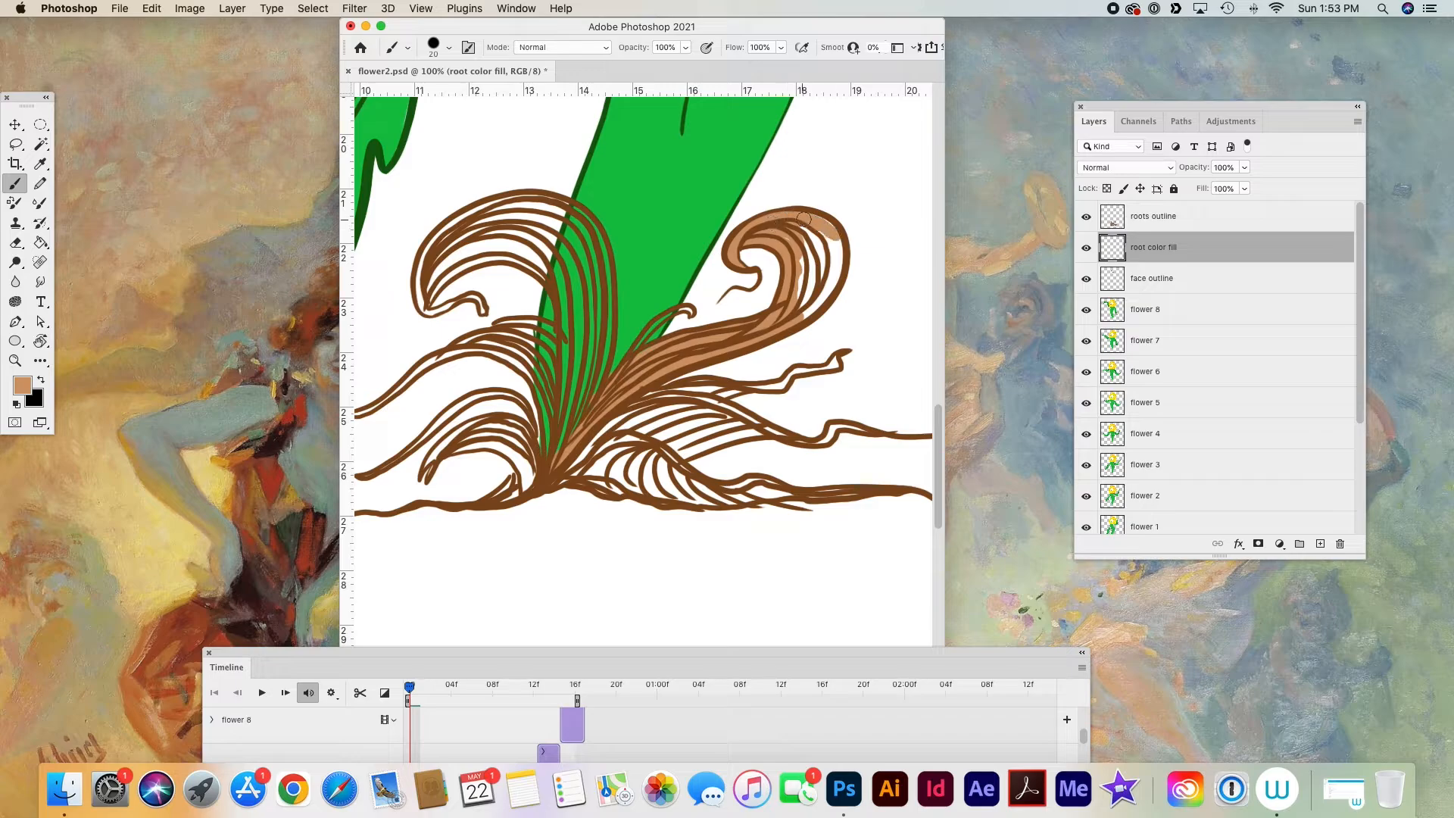
mouse_move(837, 258)
left_mouse_down()
mouse_move(806, 311)
mouse_move(815, 269)
left_mouse_up()
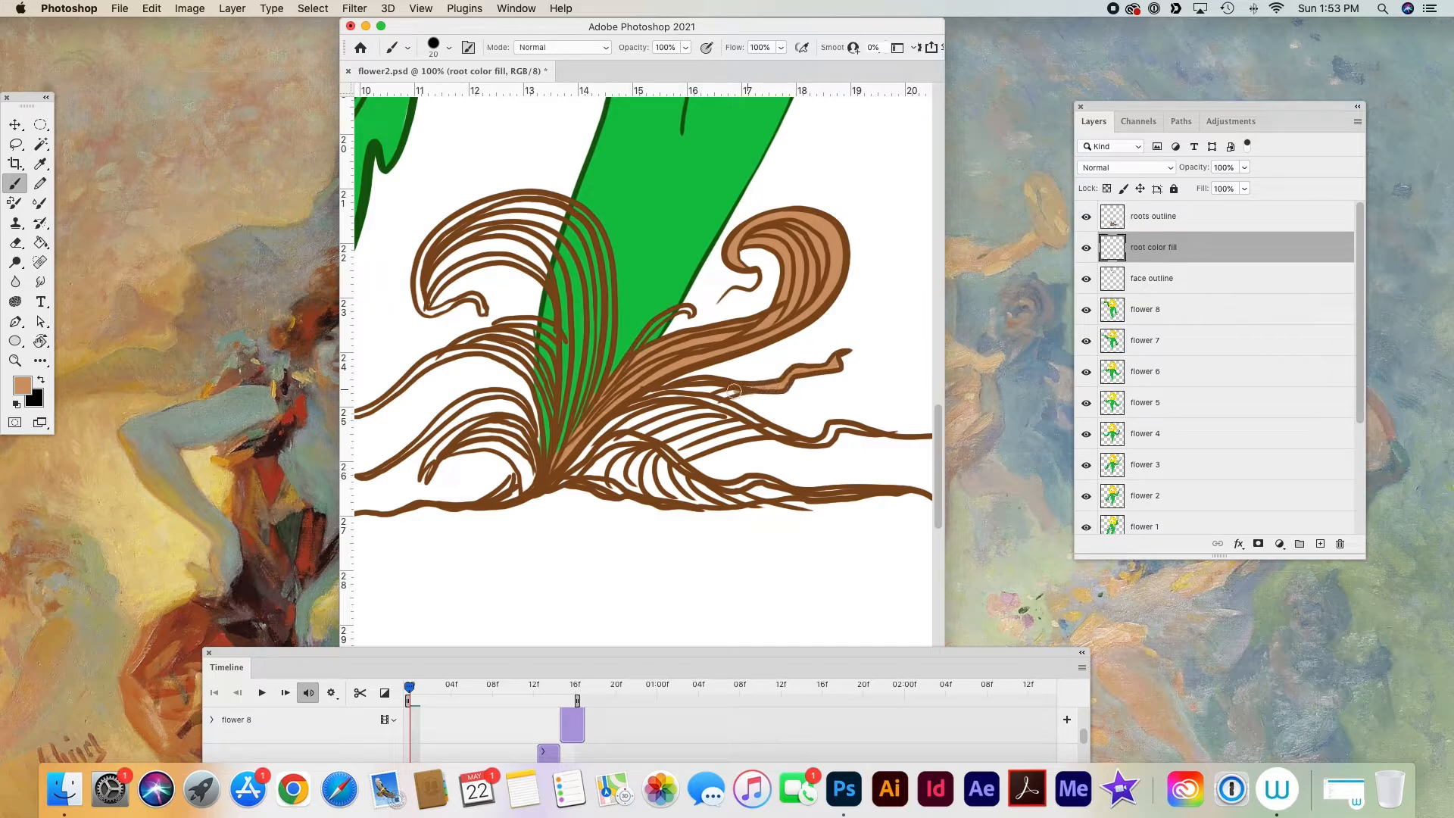
- Brush tan color inside the large left curled root and the root strands covering the stem base
left_click_drag(575, 310, 567, 349)
mouse_move(466, 256)
left_mouse_down()
mouse_move(428, 296)
mouse_move(523, 228)
mouse_move(549, 268)
mouse_move(560, 228)
mouse_move(595, 296)
left_mouse_up()
left_click_drag(487, 327, 548, 331)
key("e")
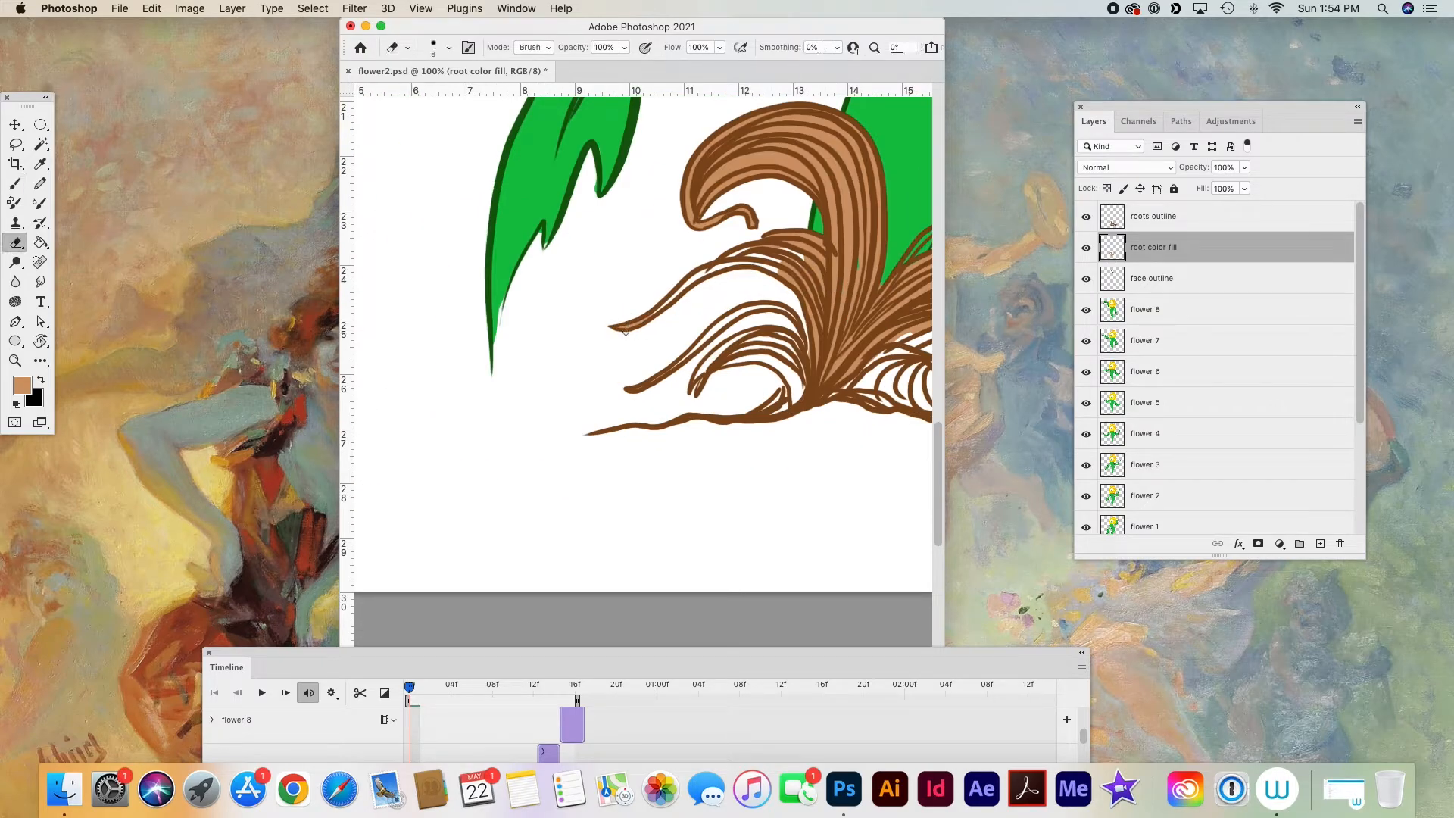
- Brush tan color into the remaining low roots spreading to both sides of the stem base
key("b")
mouse_move(706, 272)
left_mouse_down()
mouse_move(795, 264)
mouse_move(659, 379)
left_mouse_up()
mouse_move(787, 356)
left_mouse_down()
mouse_move(768, 411)
mouse_move(765, 357)
mouse_move(735, 343)
mouse_move(795, 358)
left_mouse_up()
scroll(773, 349, "right", 10)
mouse_move(674, 353)
left_mouse_down()
mouse_move(627, 396)
mouse_move(647, 407)
left_mouse_up()
mouse_move(711, 385)
left_mouse_down()
mouse_move(792, 356)
mouse_move(693, 345)
left_mouse_up()
mouse_move(769, 341)
left_mouse_down()
mouse_move(853, 369)
mouse_move(681, 401)
left_mouse_up()
scroll(643, 356, "down", 3)
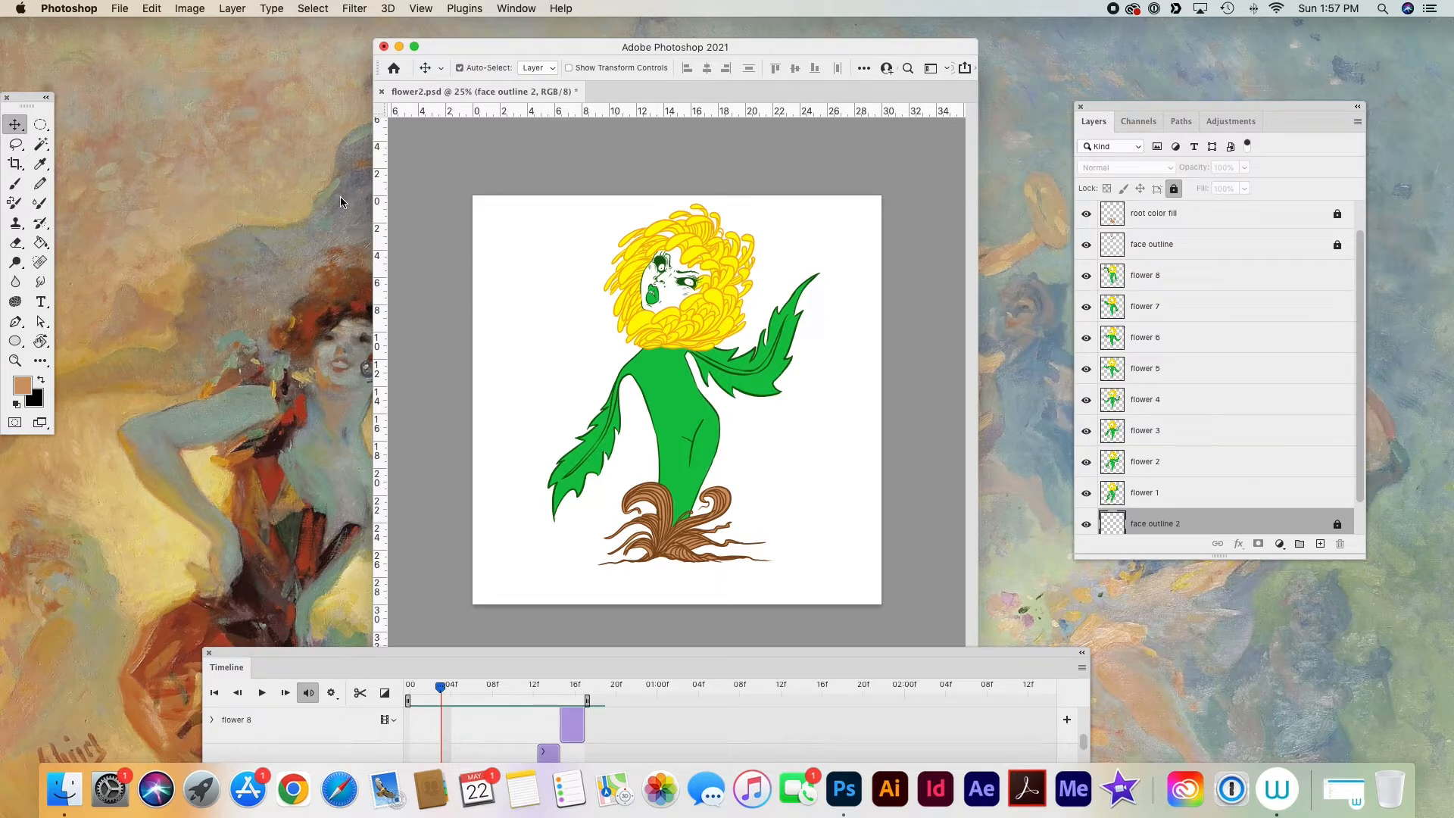
- Enlarge and reposition the timeline so more clip tracks are visible
left_click_drag(379, 652, 306, 361)
left_click_drag(1011, 543, 1202, 676)
left_click_drag(809, 371, 585, 463)
- Duplicate the flower 7 layer and place the copy directly above flower 8
left_click(1179, 309)
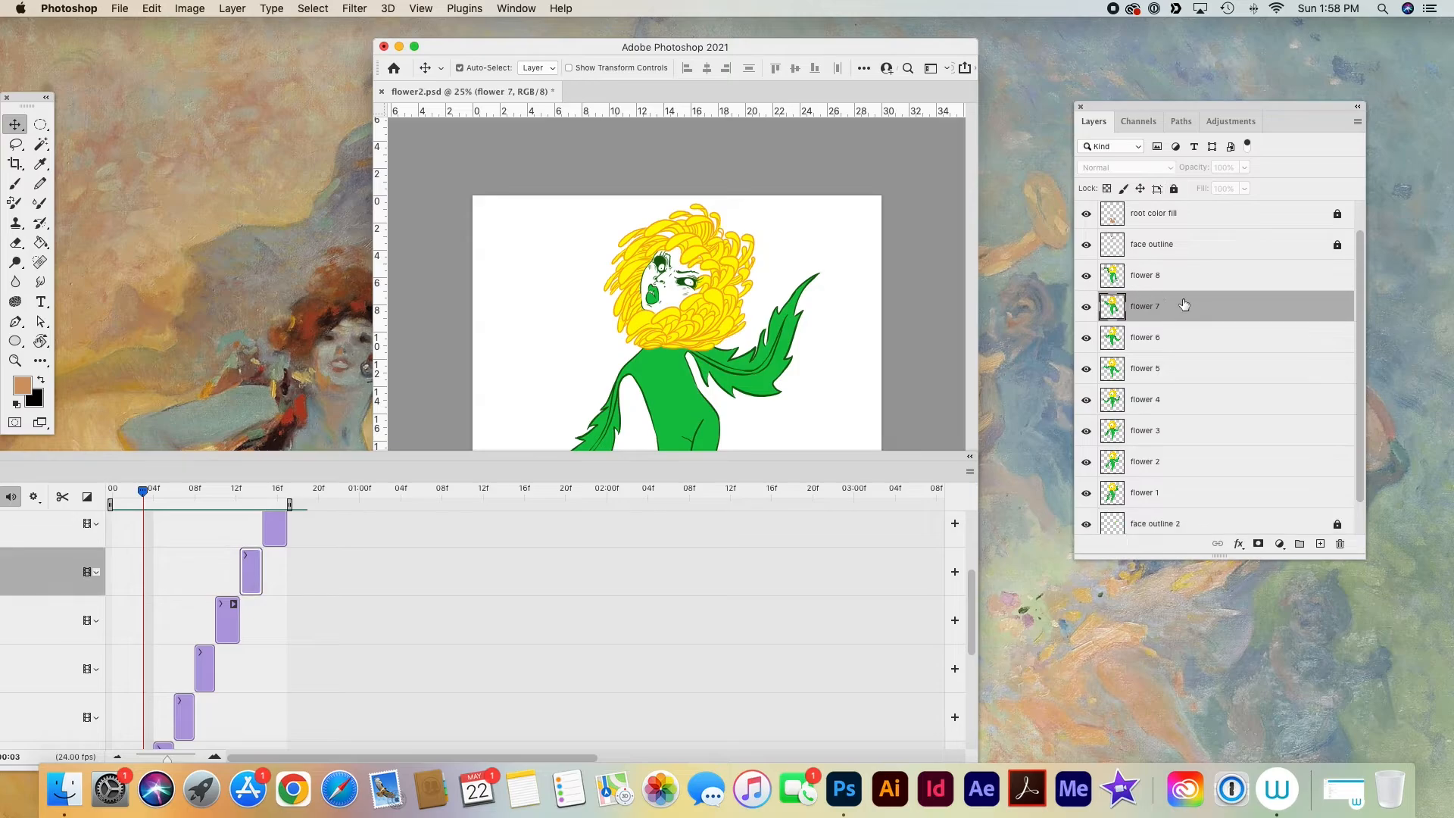
right_click(1191, 300)
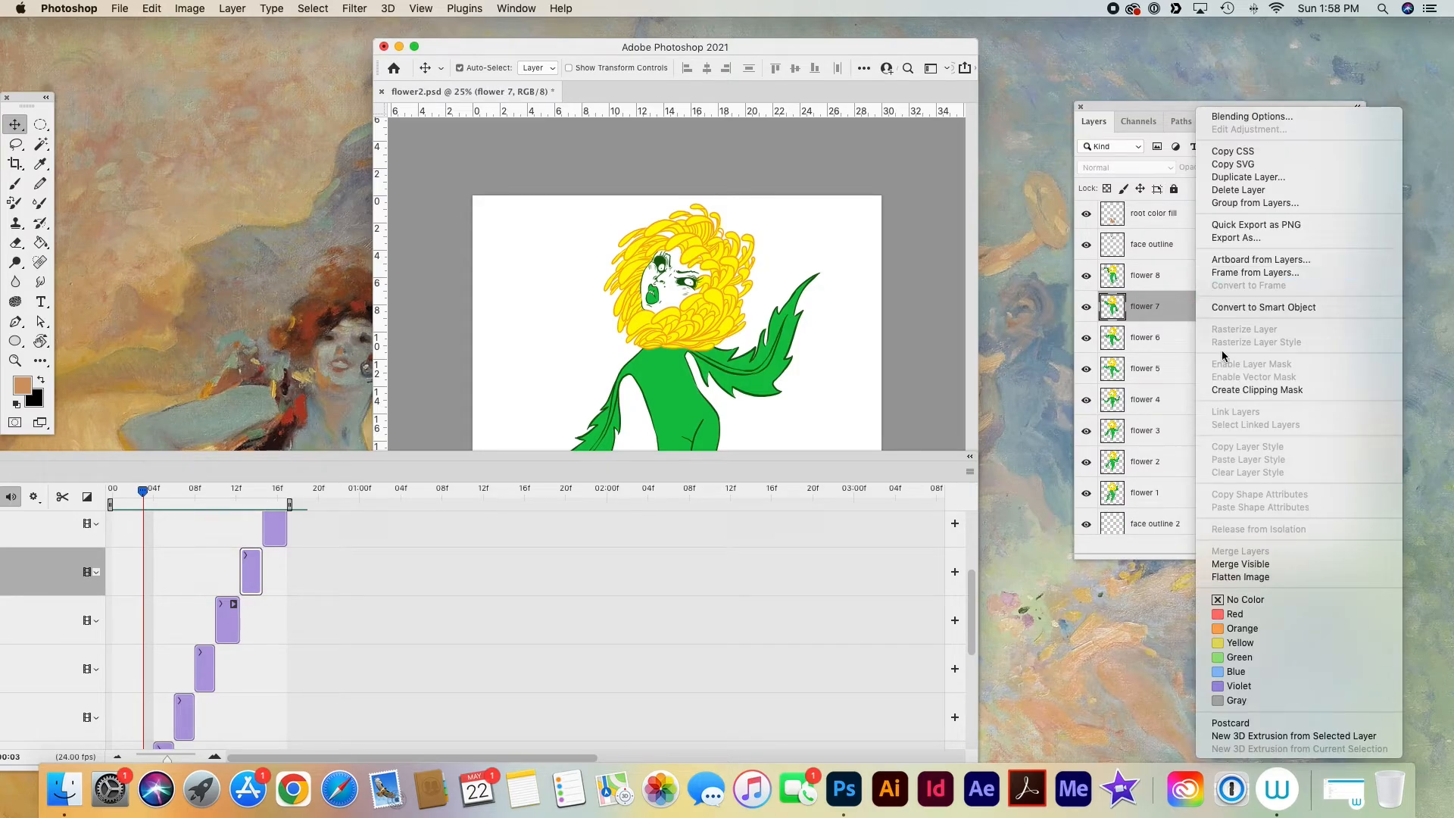
left_click(1236, 180)
left_click(944, 192)
left_click_drag(1198, 303, 1192, 271)
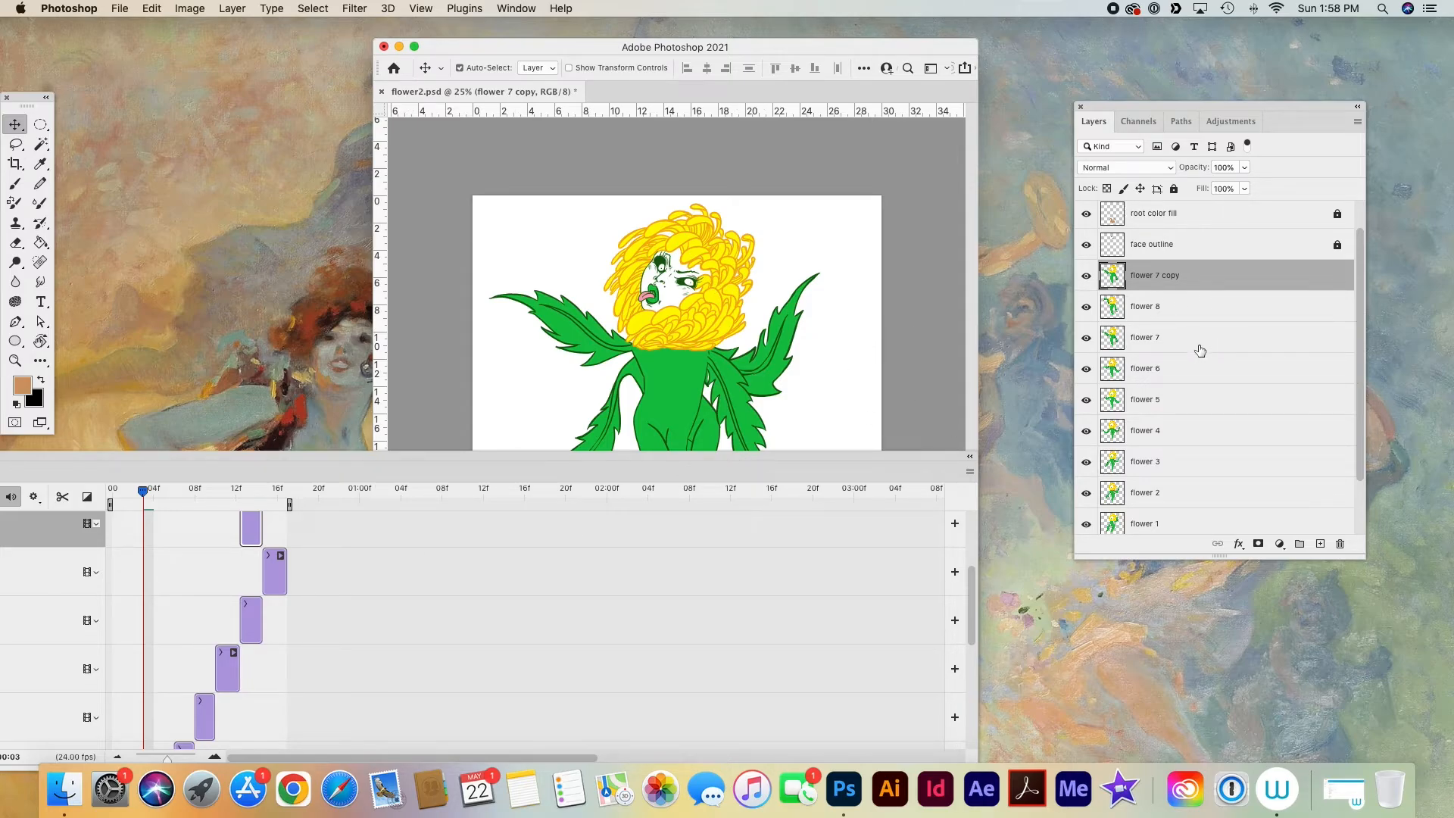
- Duplicate the flower 6 layer and place the copy directly above flower 7 copy
left_click(1199, 377)
right_click(1209, 373)
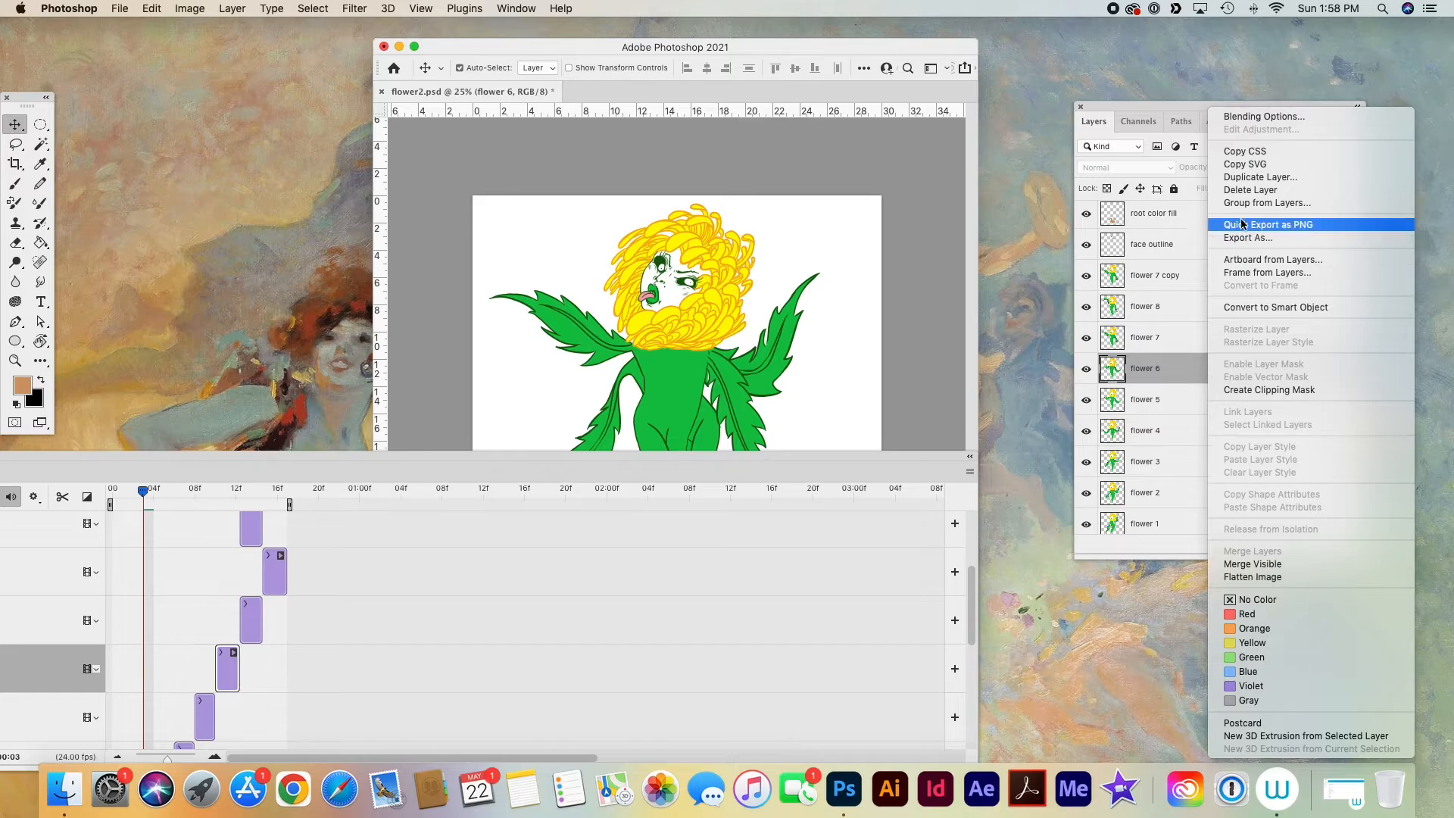
left_click(1245, 177)
left_click(942, 194)
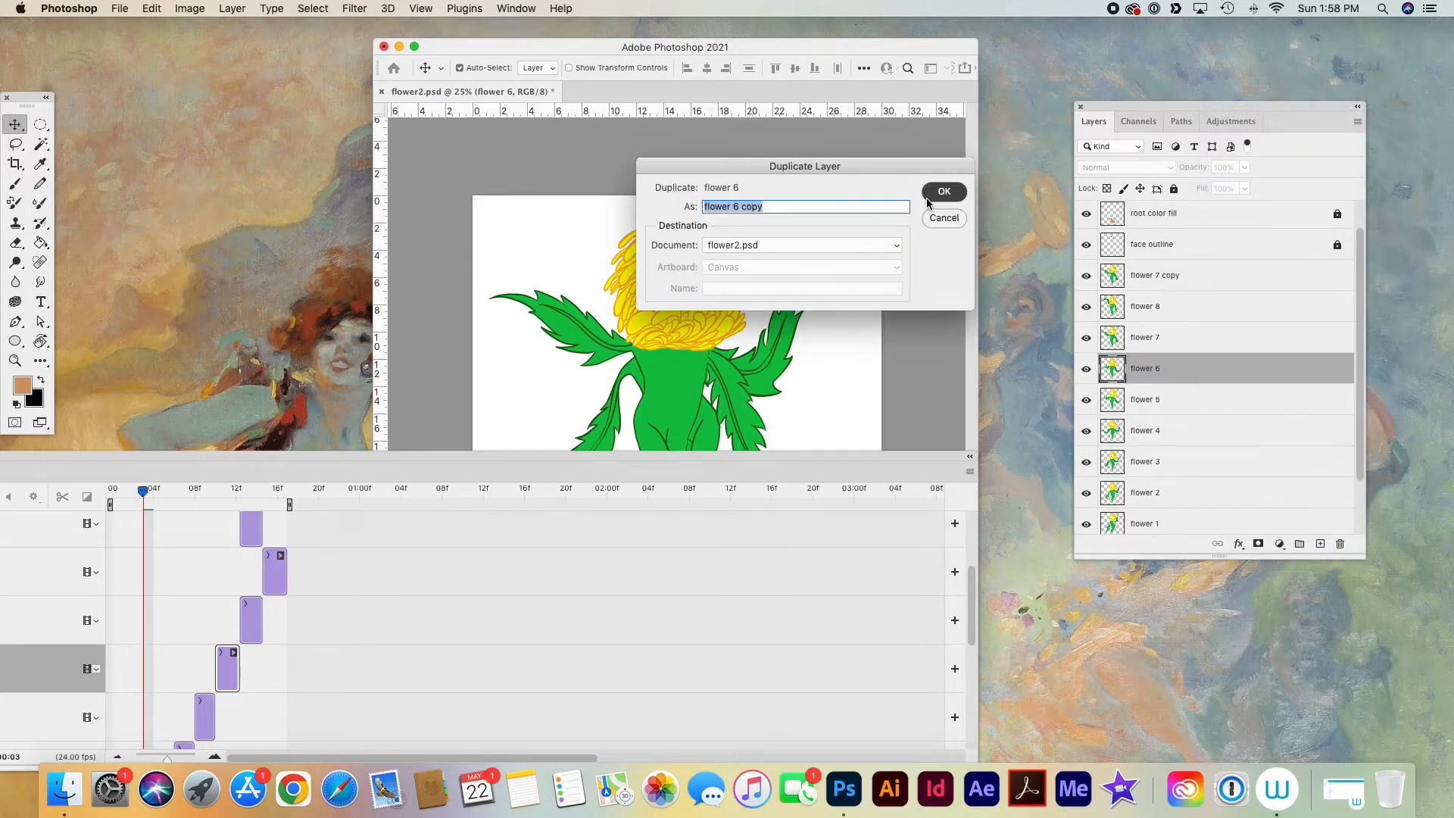
left_click_drag(1153, 367, 1162, 258)
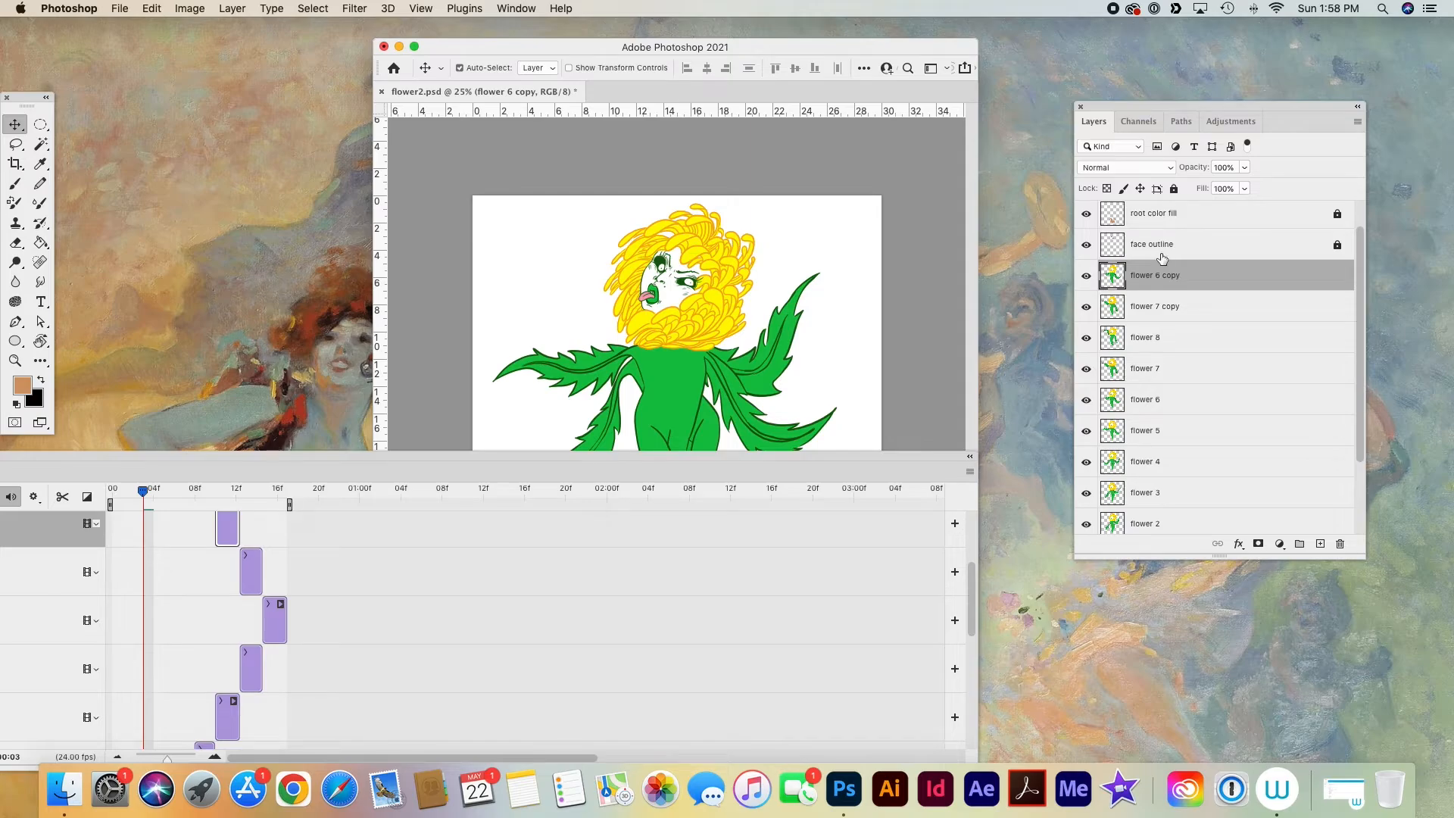
- Duplicate the flower 5 layer and place the copy directly above flower 6 copy
left_click(1176, 439)
right_click(1178, 433)
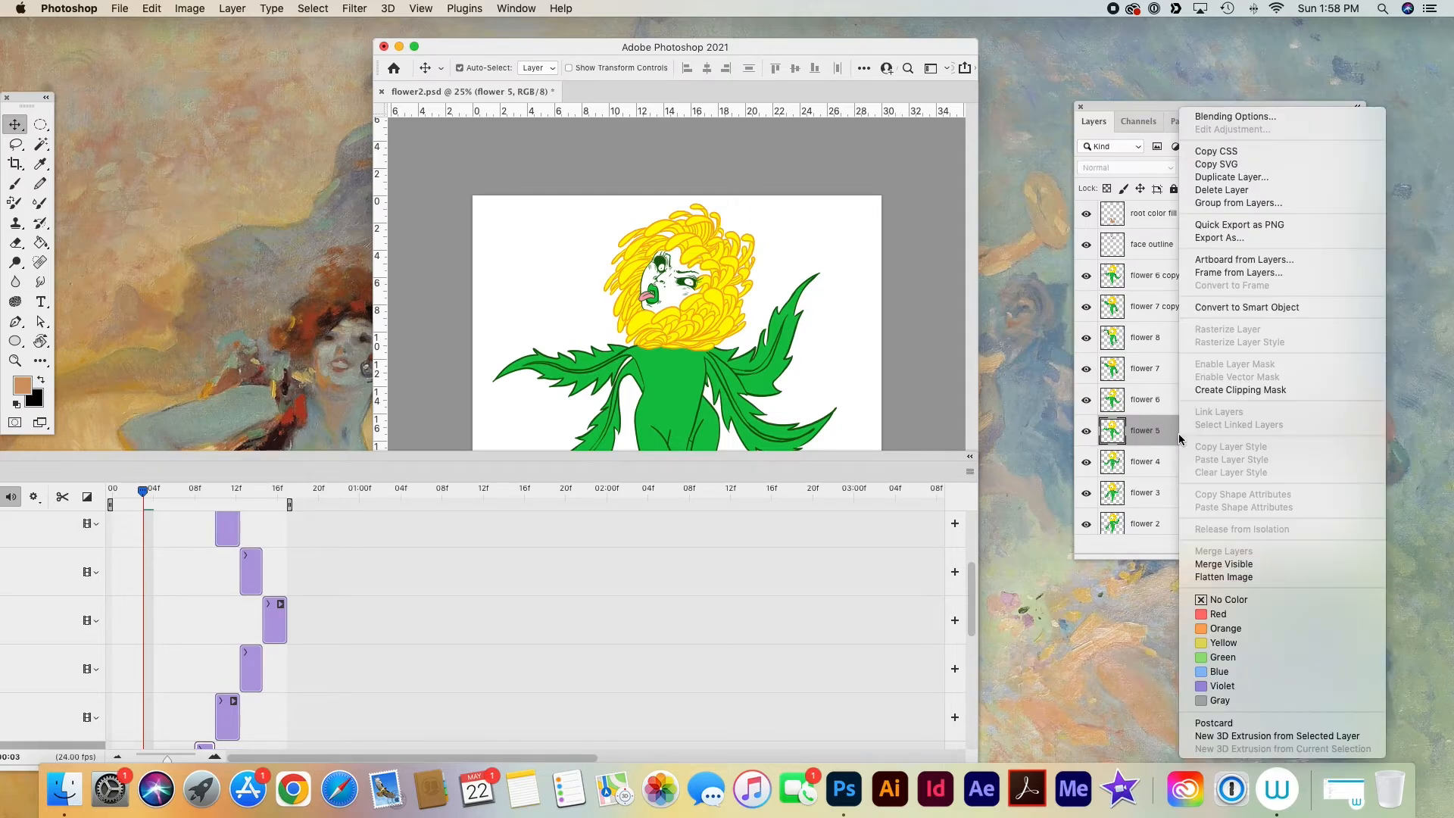
left_click(1219, 177)
left_click(944, 193)
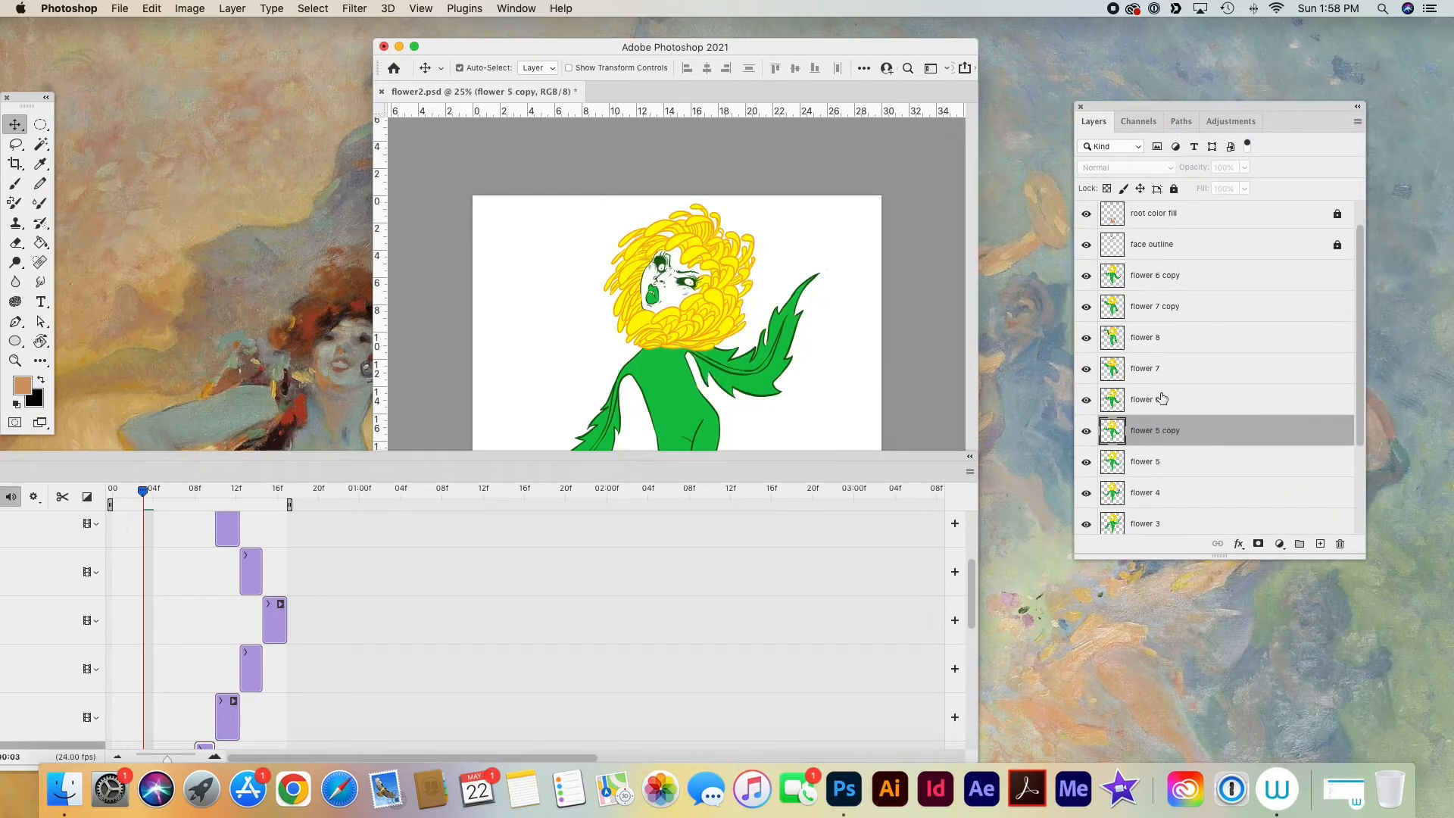
left_click_drag(1162, 430, 1174, 266)
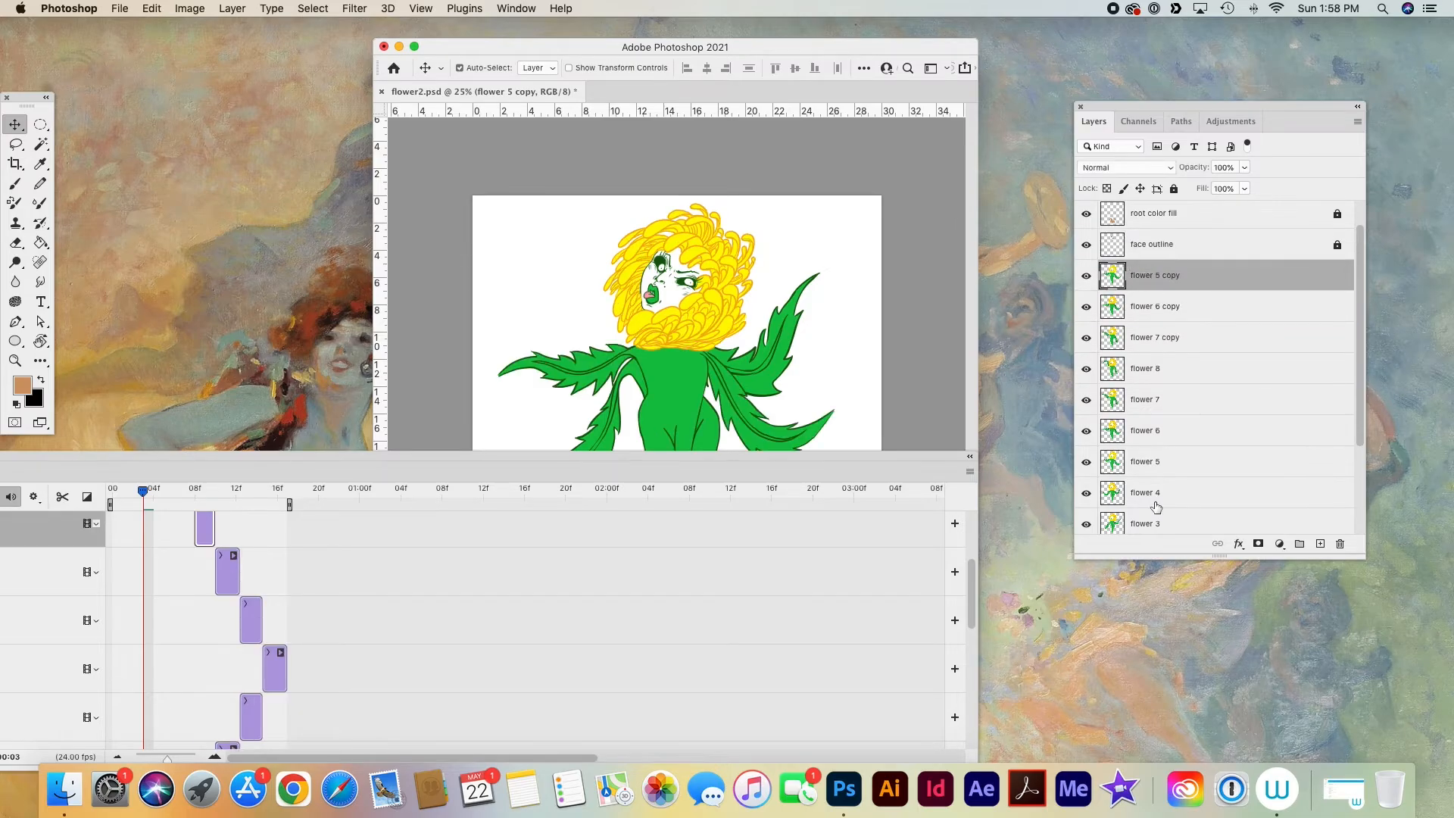
- Duplicate the flower 4 layer and place the copy directly above flower 5 copy
right_click(1178, 502)
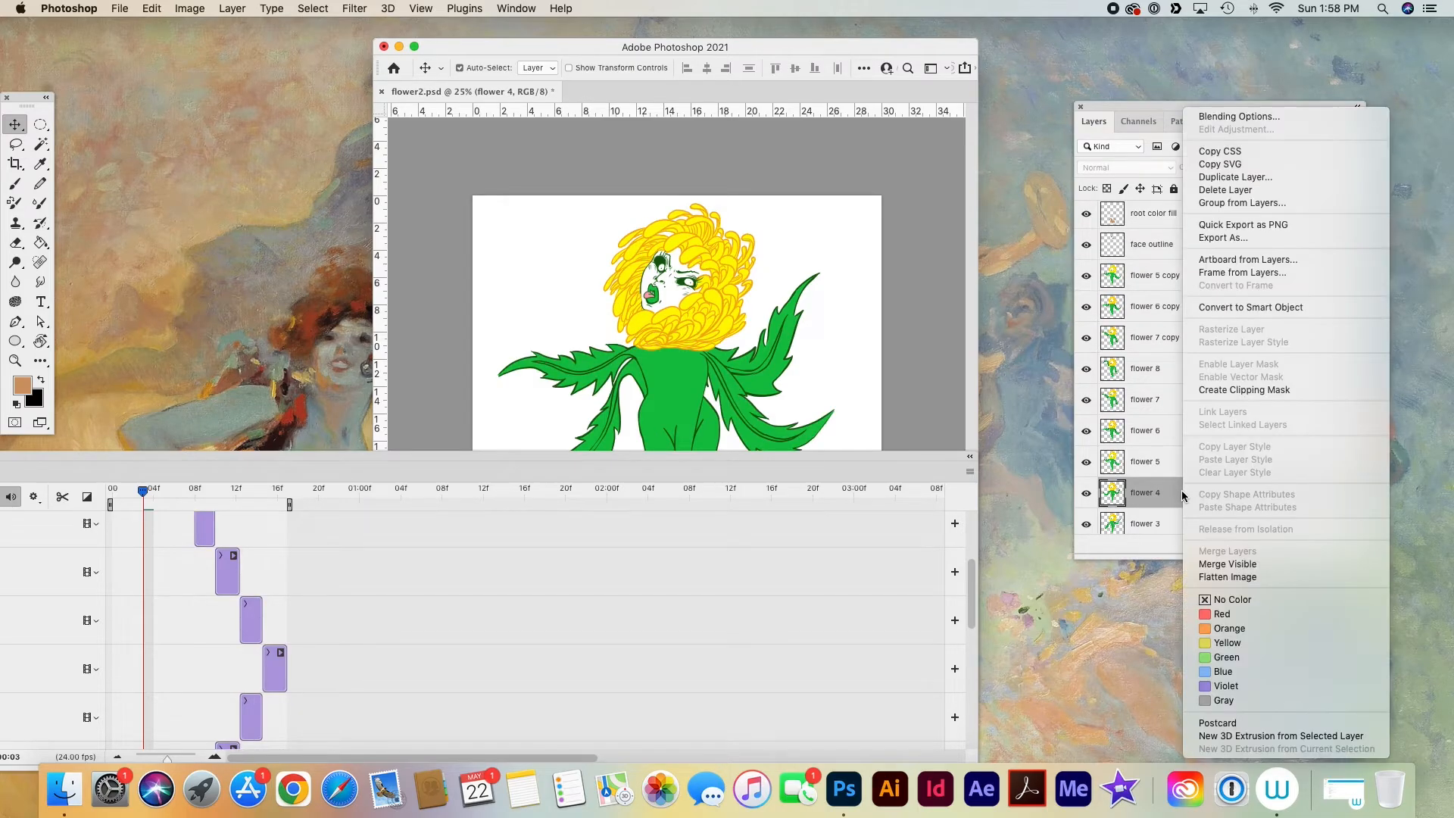
left_click(1218, 177)
left_click(944, 193)
left_click_drag(1179, 503, 1194, 295)
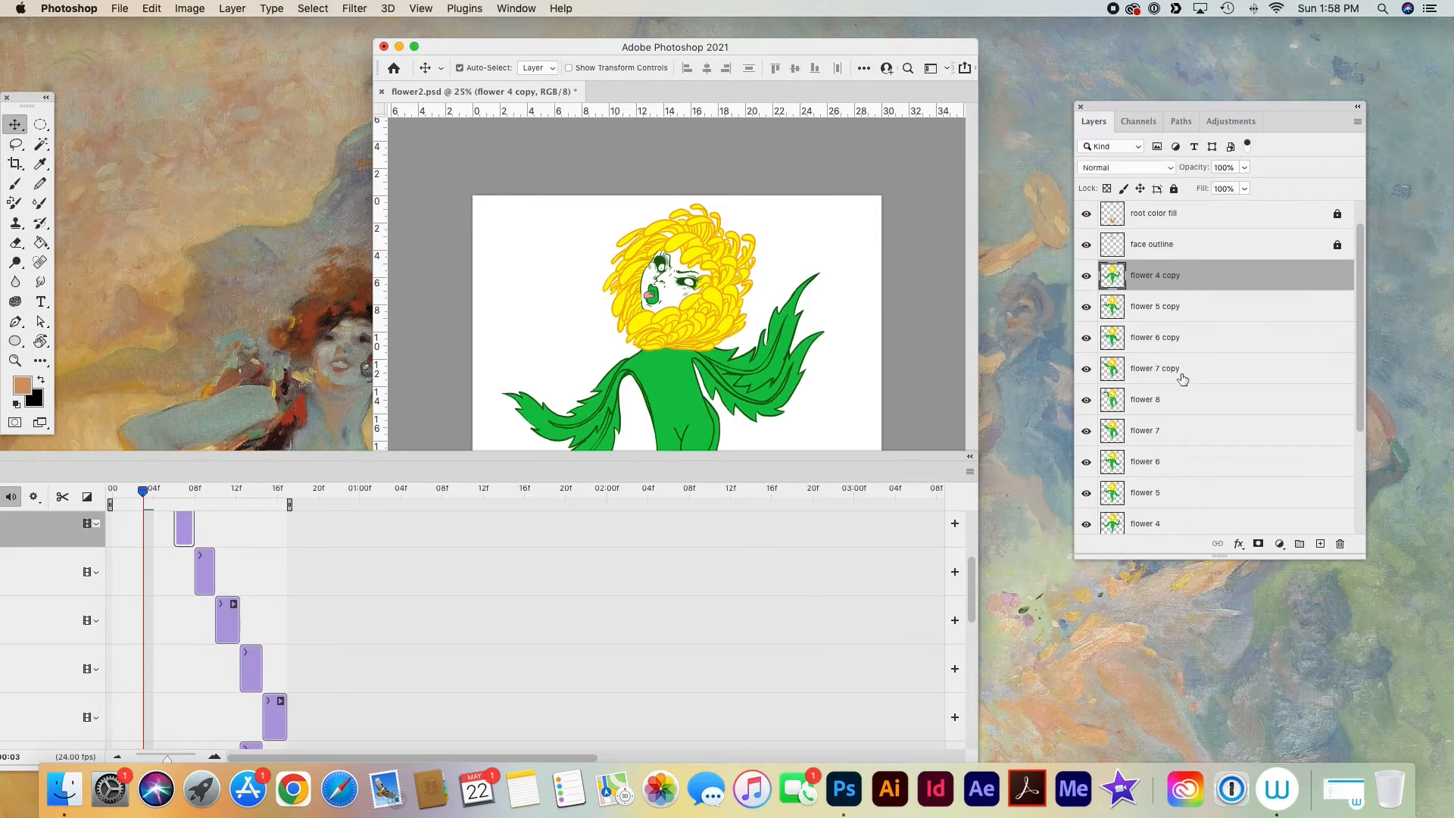
- Duplicate the flower 3 layer and place the copy directly above flower 4 copy
scroll(1191, 358, "down", 2)
left_click(1180, 492)
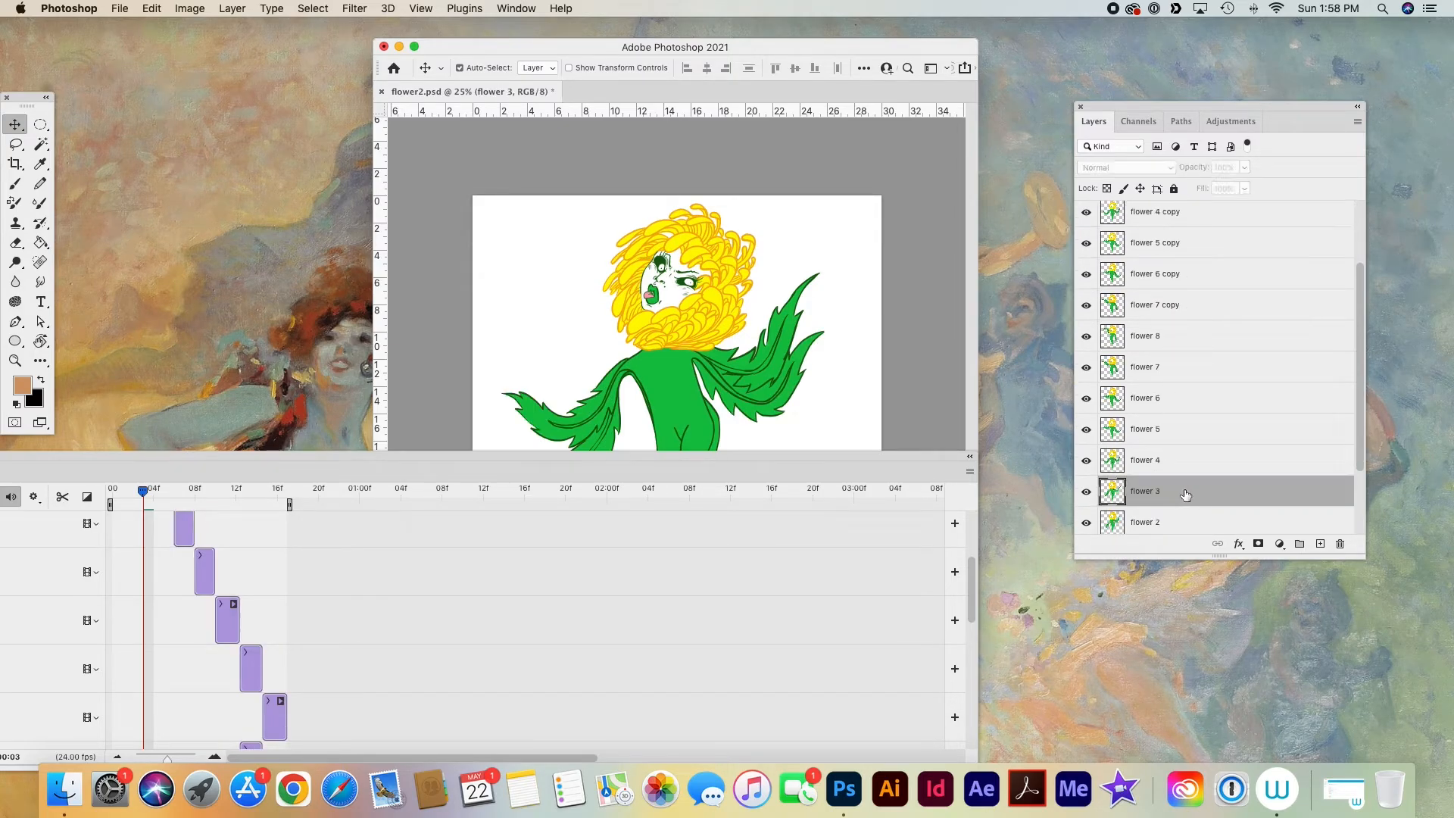
right_click(1183, 491)
left_click(1236, 177)
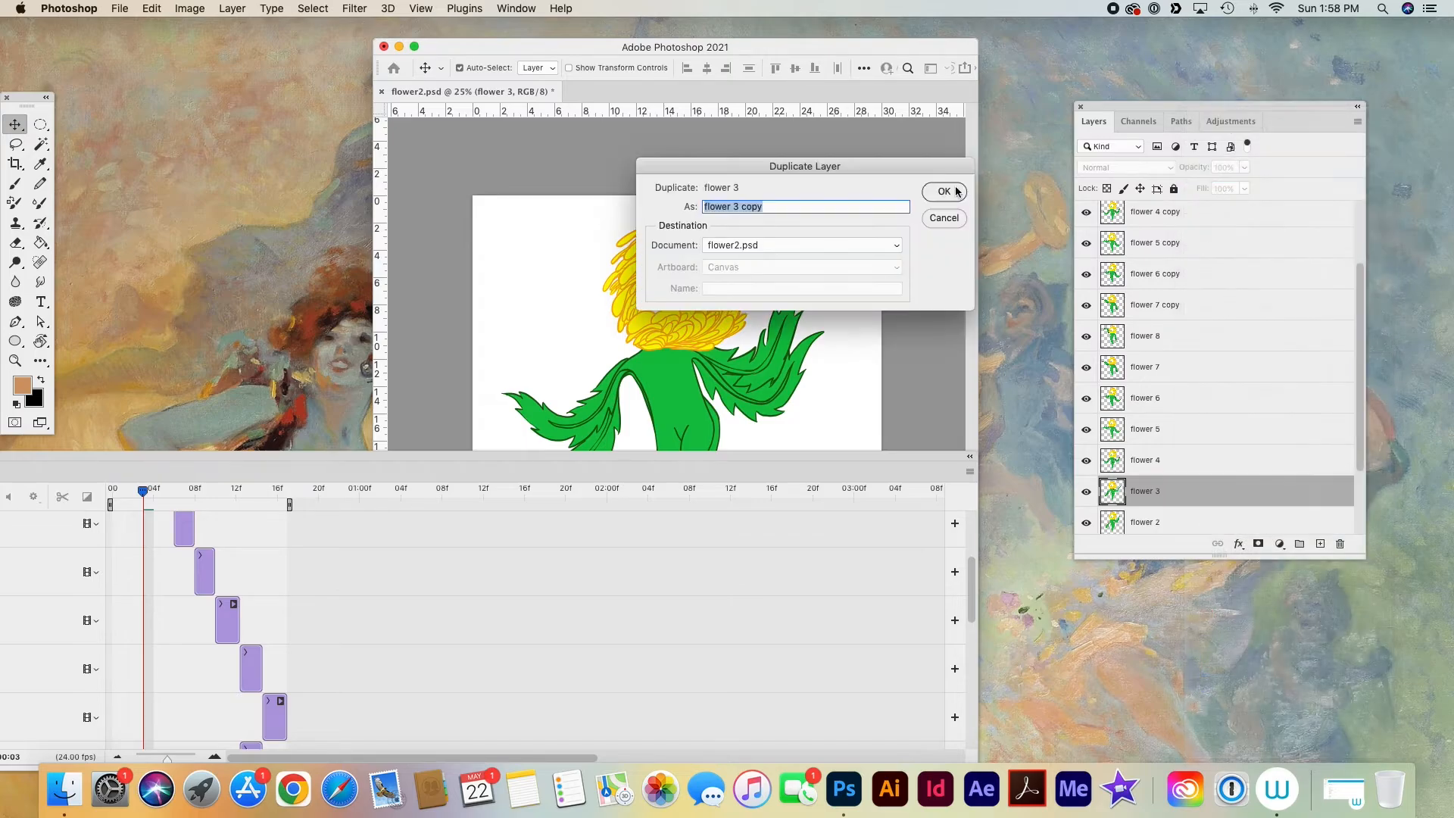
left_click(944, 195)
left_click_drag(1272, 495, 1245, 237)
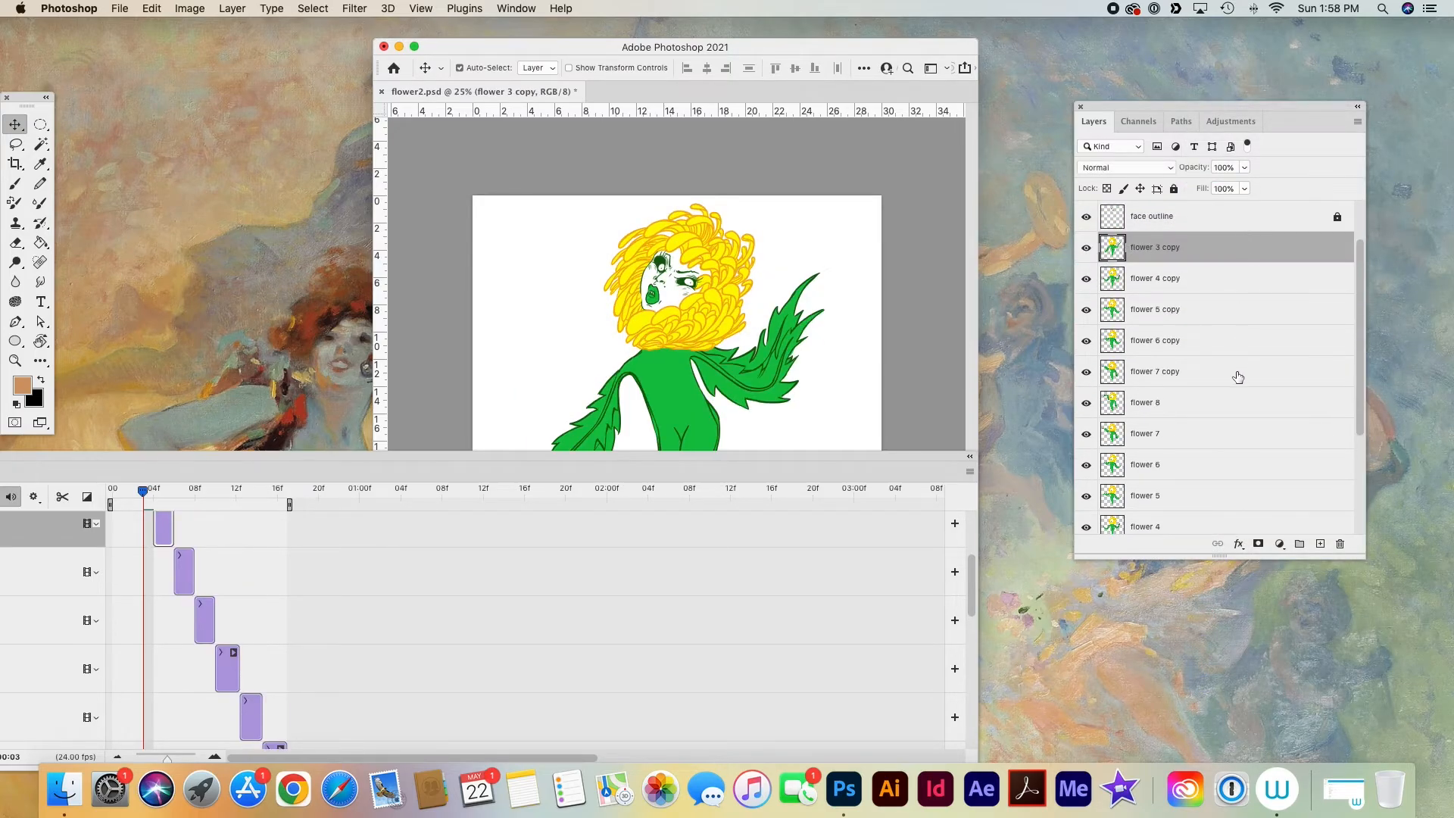
- Duplicate the flower 2 layer and place the copy directly above flower 3 copy
scroll(1227, 455, "down", 5)
right_click(1219, 429)
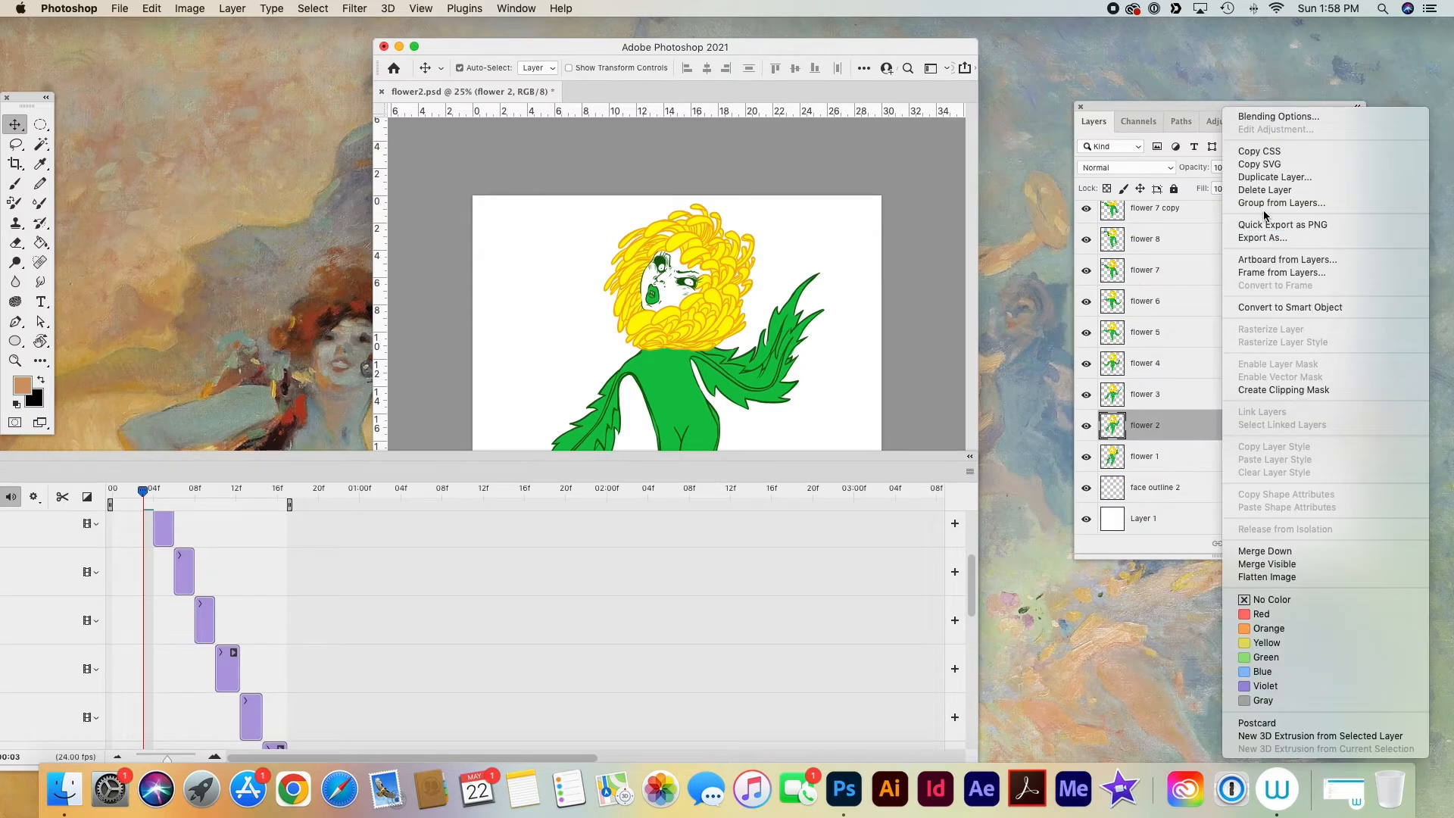
left_click(1257, 176)
left_click(947, 193)
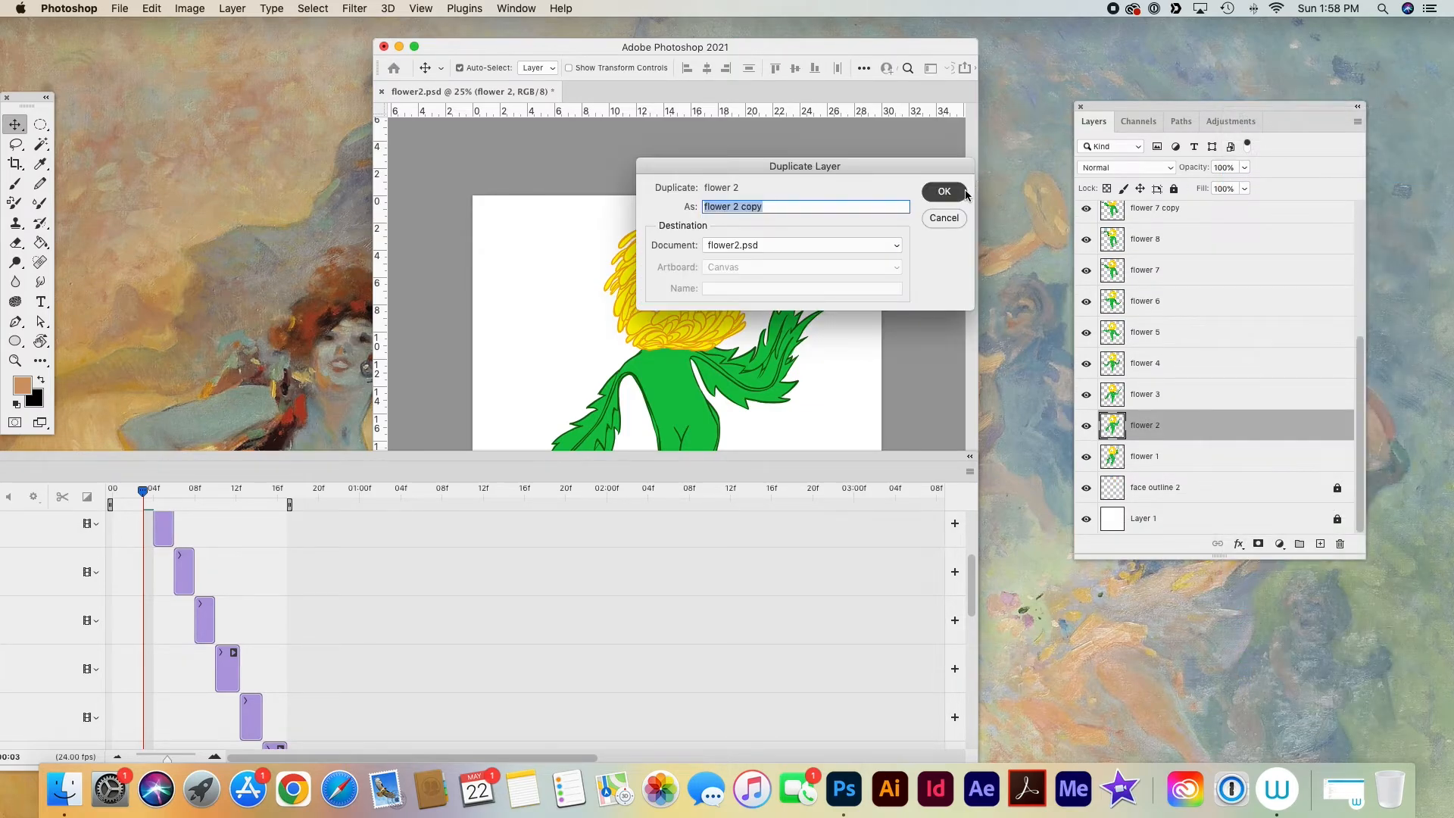
left_click_drag(1247, 428, 1260, 232)
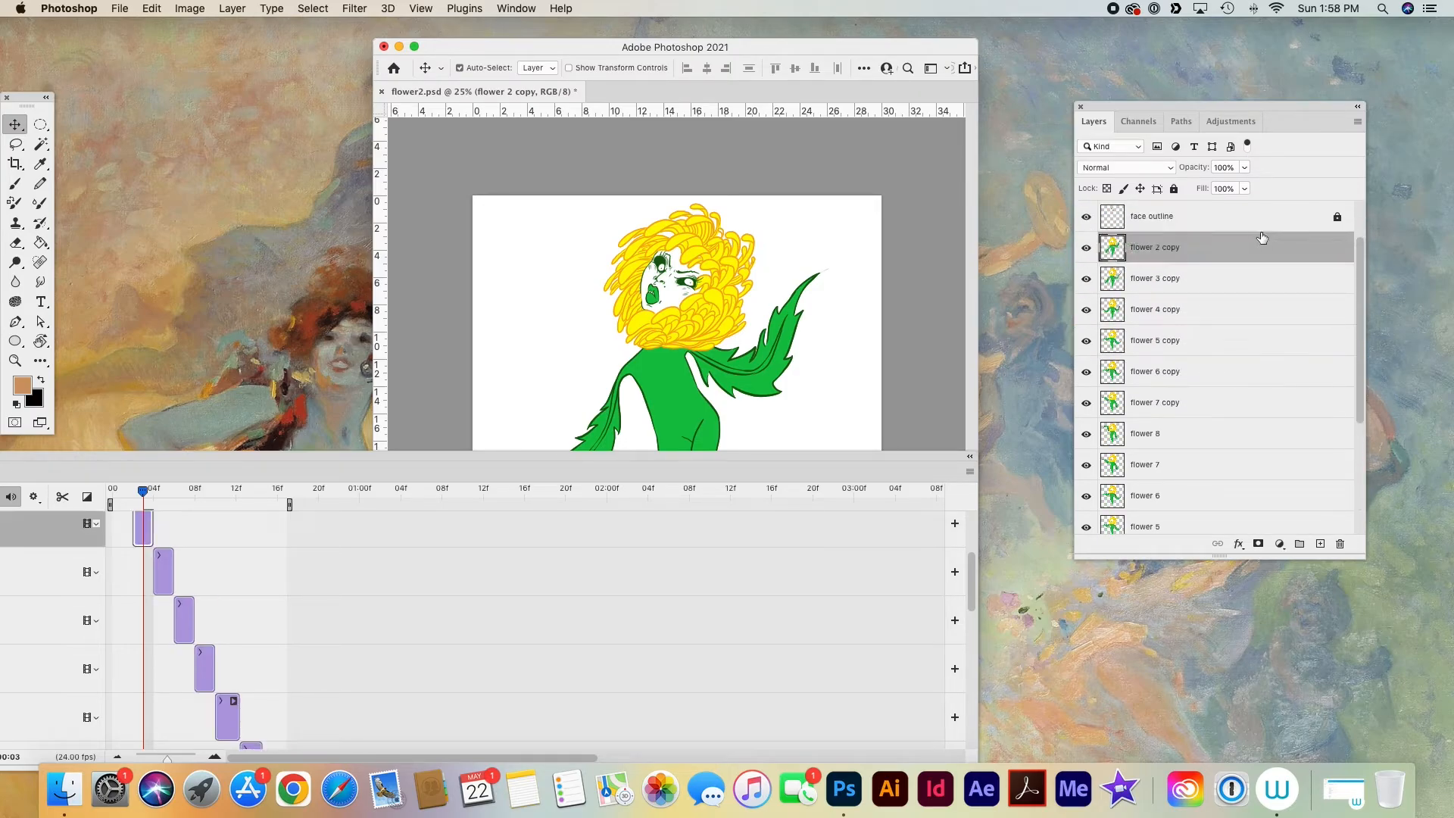
- Move the flower 7 copy, flower 6 copy and flower 5 copy clips one after another behind the flower 8 clip in the timeline
left_click_drag(776, 456, 927, 142)
scroll(519, 350, "down", 2)
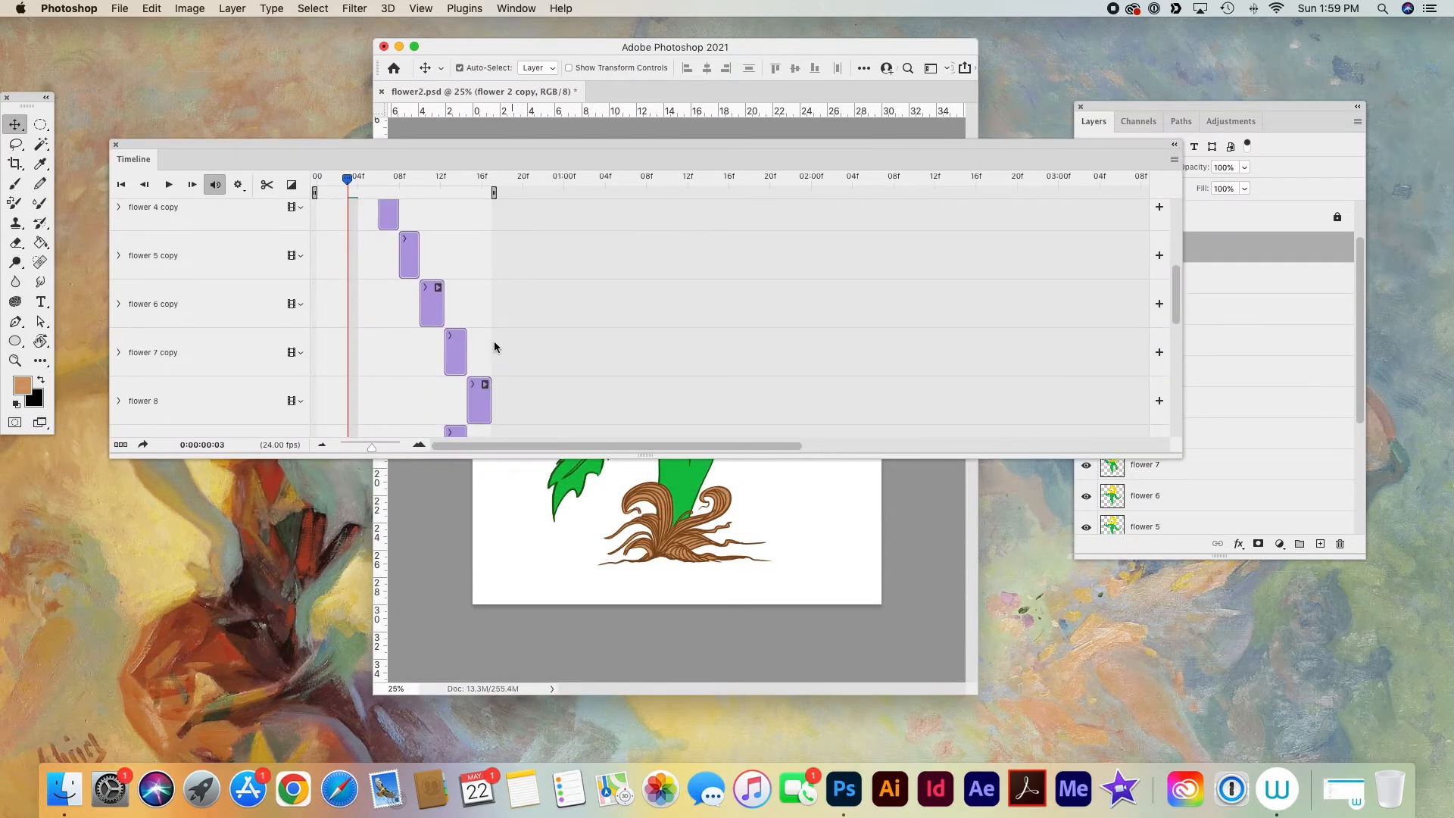
left_click_drag(470, 363, 517, 363)
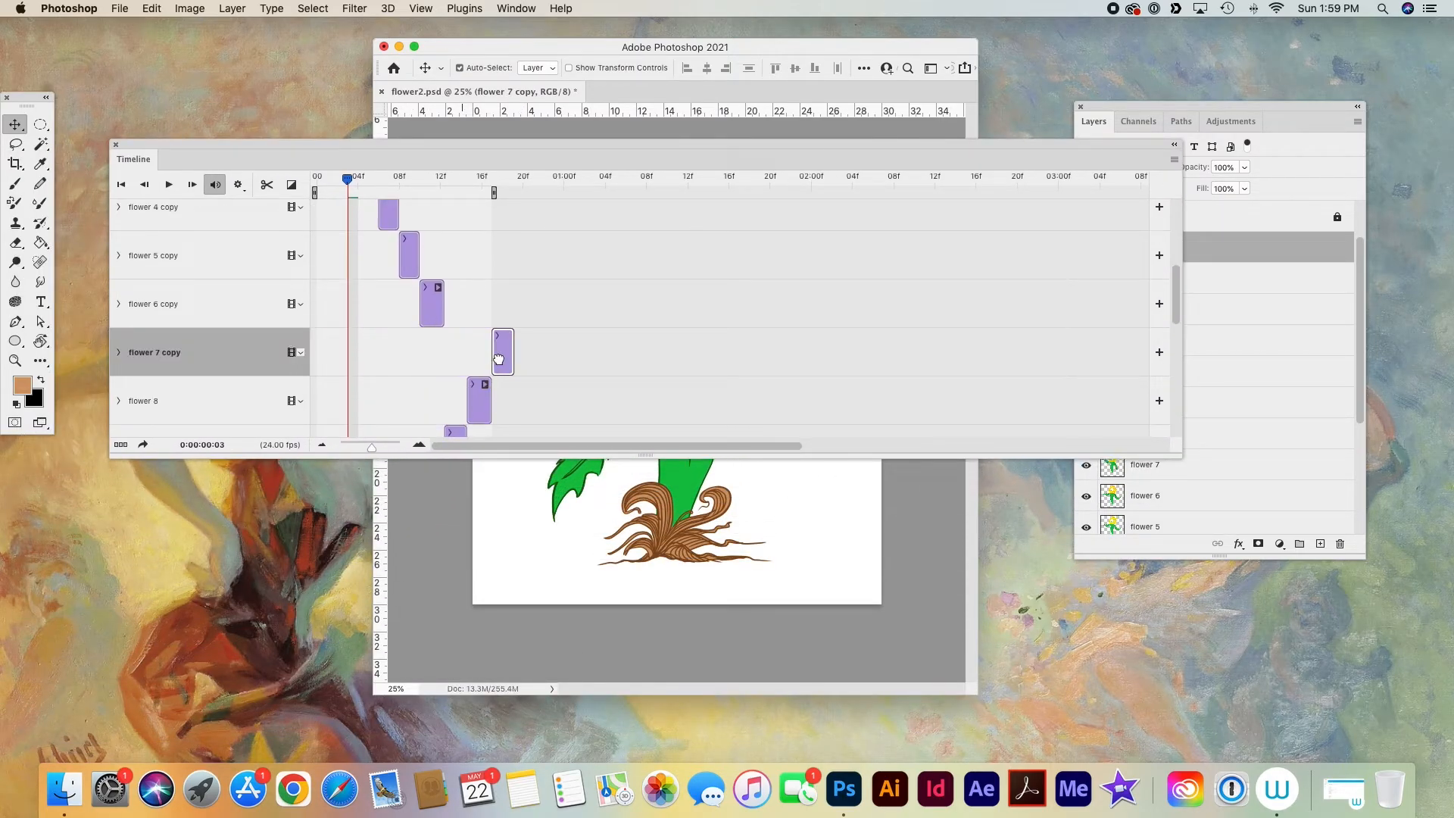
left_click(447, 303)
left_click_drag(448, 302, 526, 303)
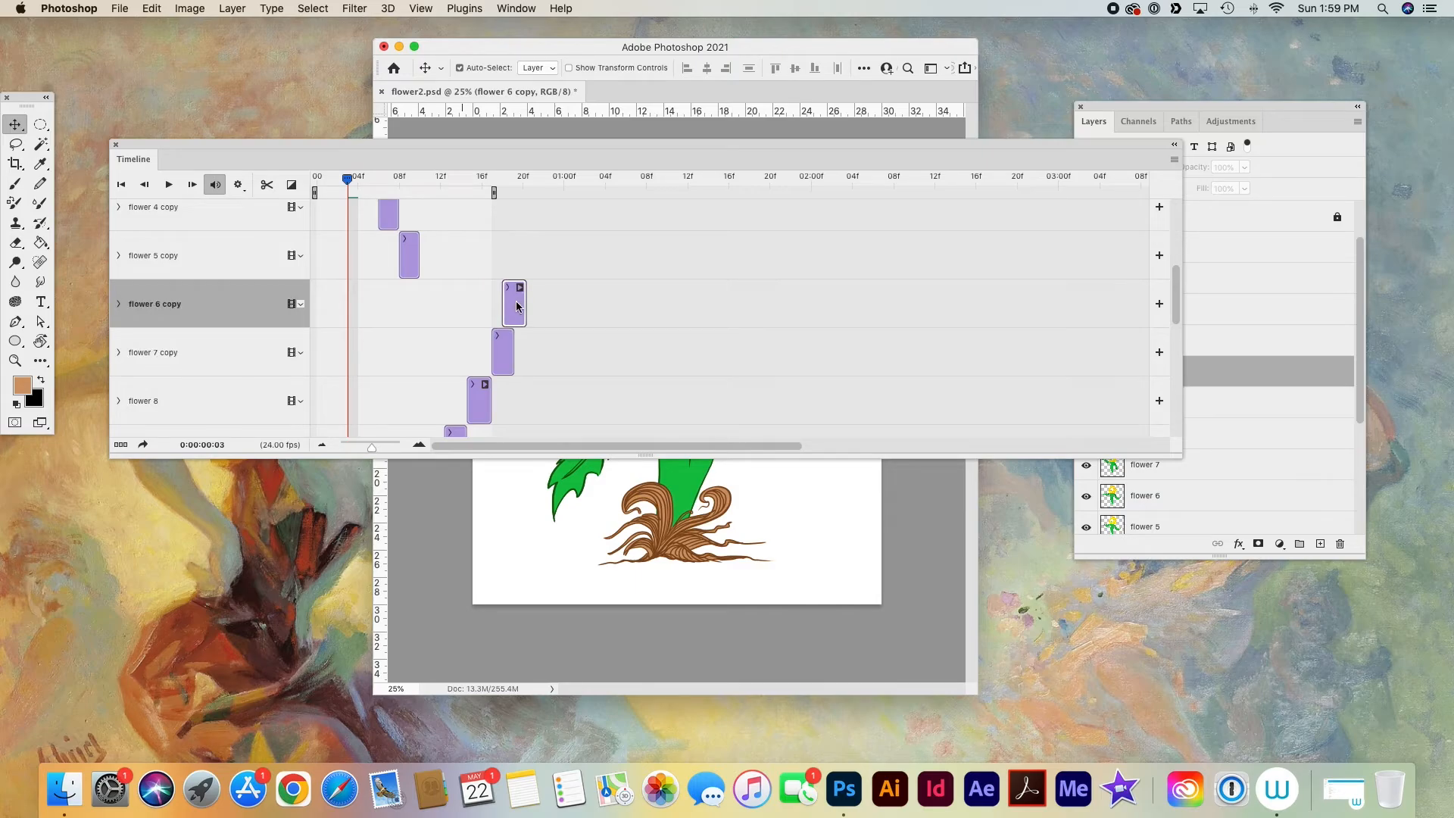
left_click_drag(425, 255, 551, 254)
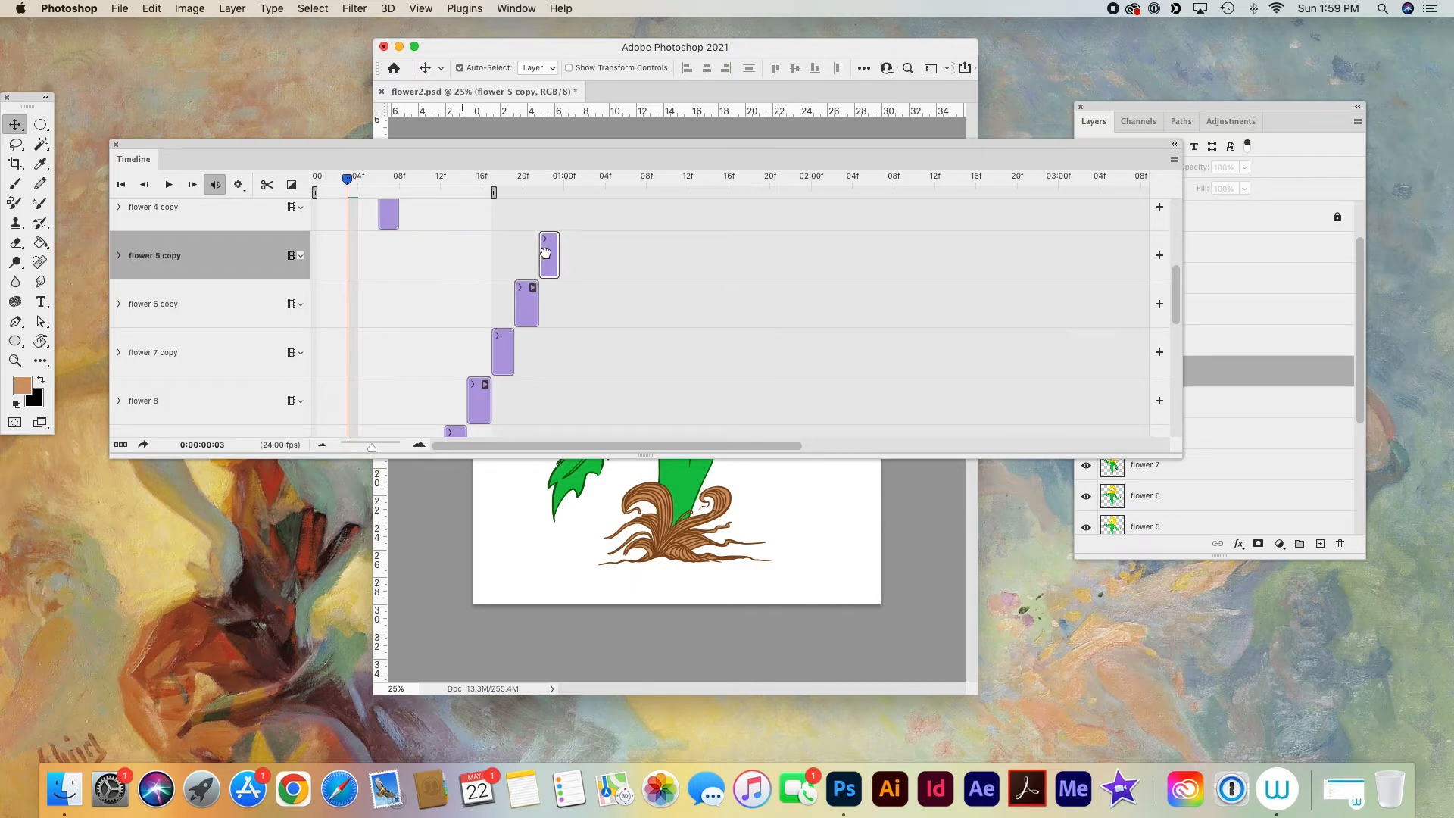
- Move the flower 4 copy, flower 3 copy and flower 2 copy clips one after another behind the flower 5 copy clip
scroll(534, 260, "up", 2)
left_click_drag(387, 306, 569, 306)
left_click_drag(371, 257, 594, 261)
scroll(541, 278, "up", 3)
left_click_drag(347, 370, 612, 370)
- Extend the timeline's work area to the end of the flower 2 copy clip and play the animation
left_click_drag(618, 149, 592, 452)
left_click_drag(467, 496, 596, 504)
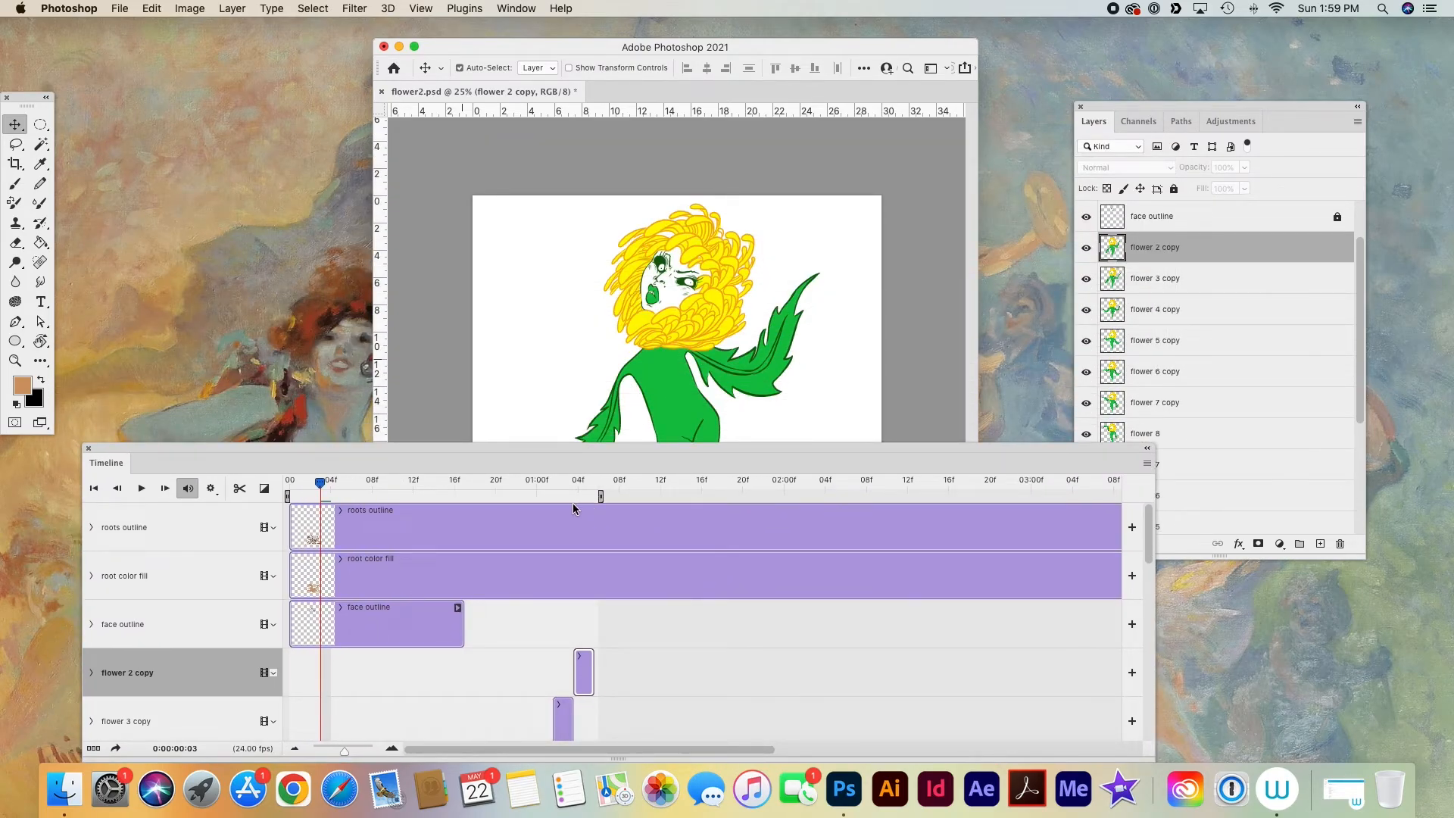
key("space")
key("space")
- Lengthen the face outline clip to the end of the flower 2 copy clip and play back the animation
left_click_drag(569, 484, 464, 488)
scroll(561, 536, "down", 5)
scroll(497, 542, "up", 2)
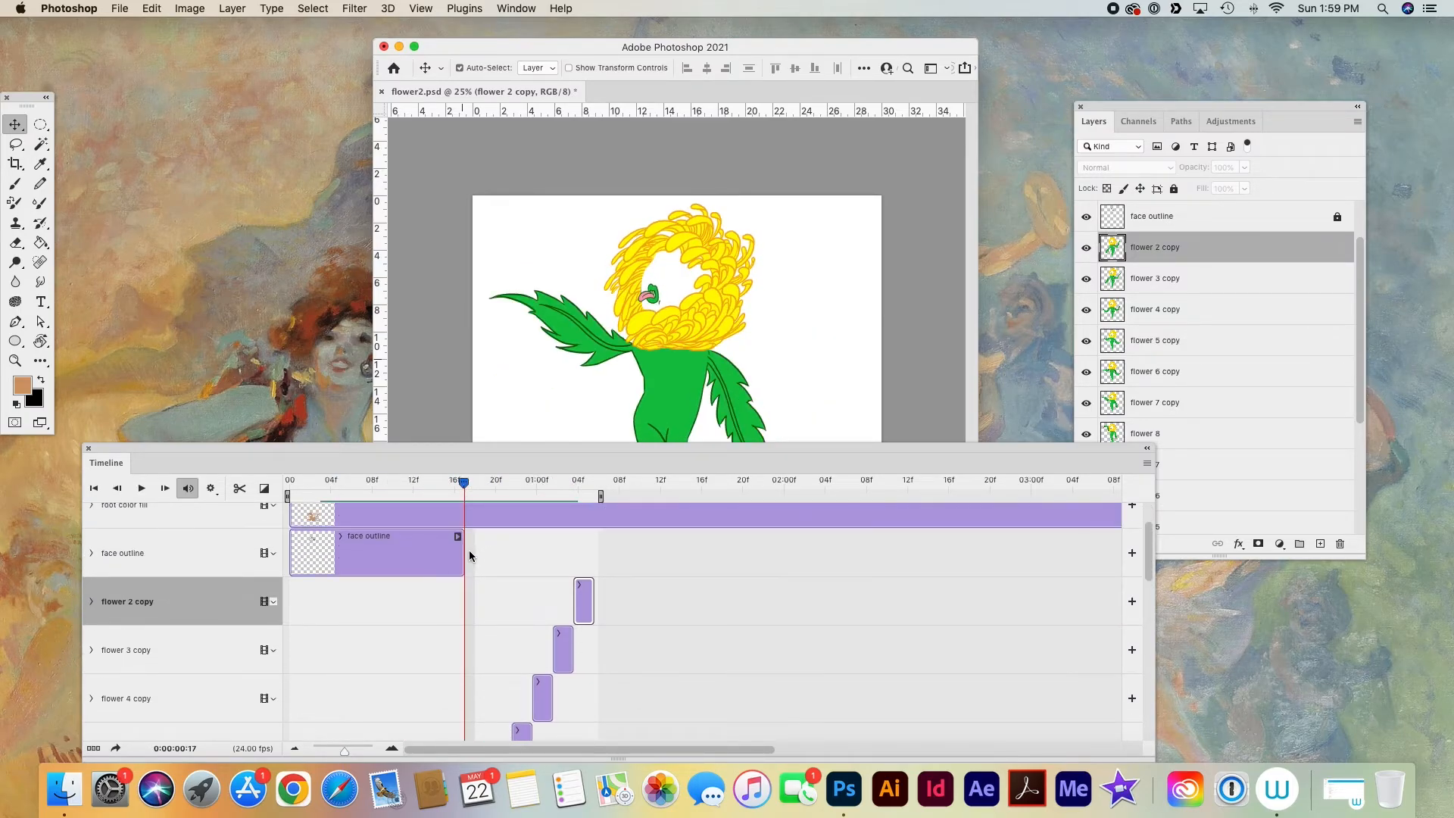
left_click_drag(470, 555, 590, 534)
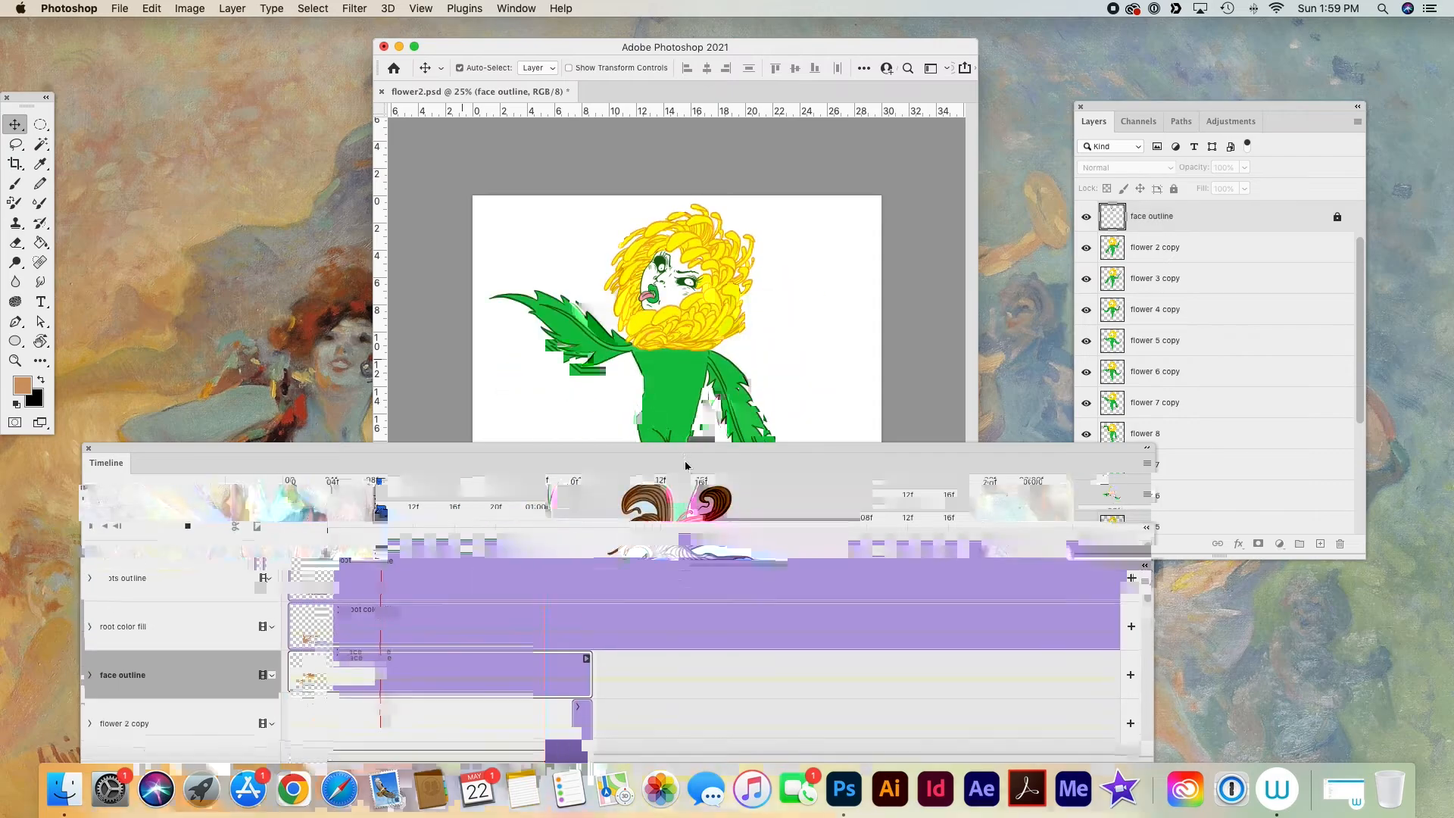
left_click_drag(685, 466, 684, 634)
key("space")
- Rename the flower 7 copy, flower 6 copy and flower 5 copy layers as flower 9, flower 10 and flower 11
double_click(1155, 403)
type("flower 9")
key("Return")
double_click(1155, 380)
type("flower 10")
key("Return")
double_click(1144, 354)
type("flower 11")
key("Return")
- Rename the flower 4 copy, flower 3 copy and flower 2 copy layers as flower 12, flower 13 and flower 14
double_click(1144, 330)
type("flower 12")
key("Return")
double_click(1155, 296)
type("flower 13")
key("Return")
double_click(1155, 265)
type("flower 14")
key("Return")
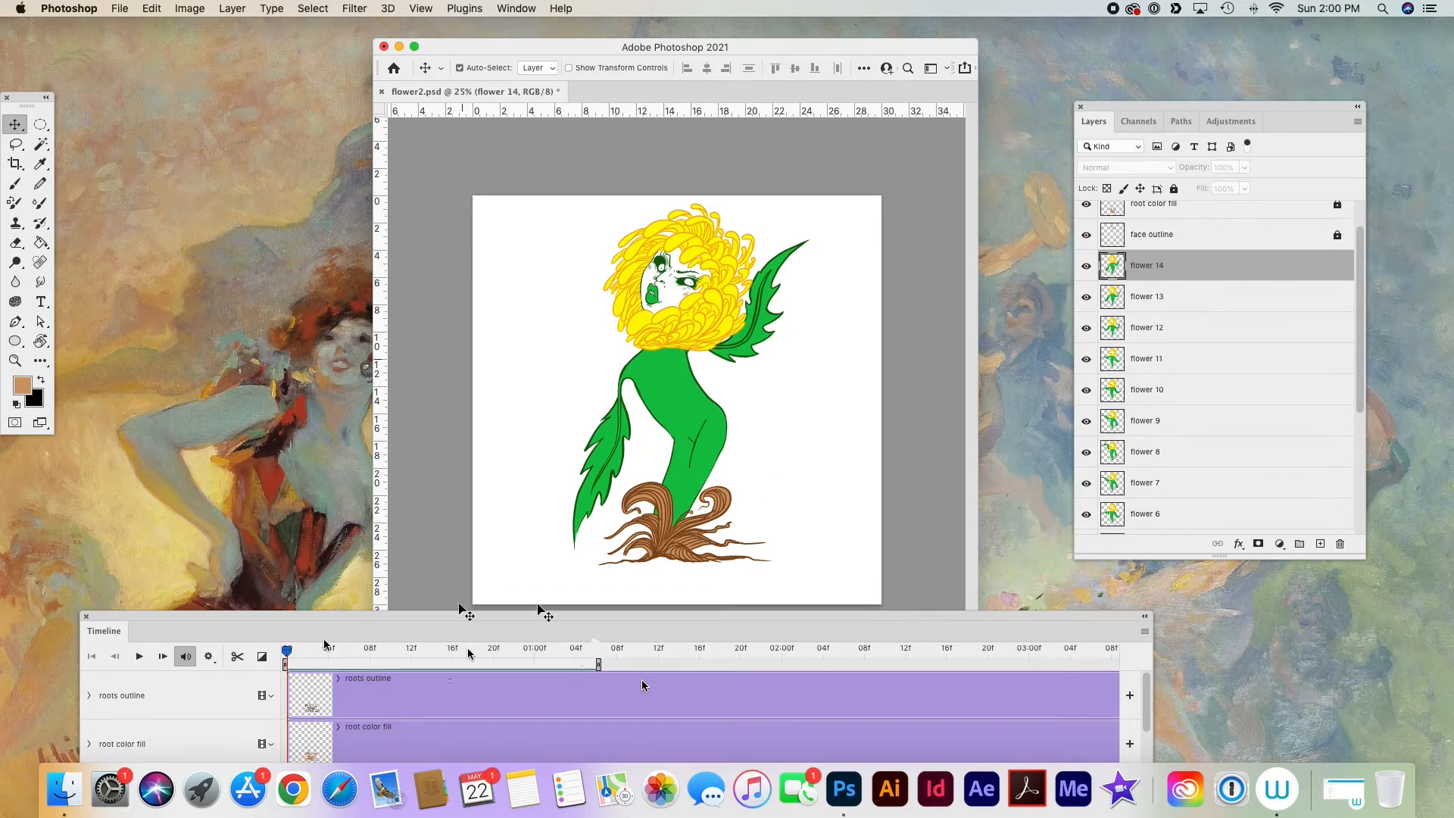
left_click_drag(465, 615, 441, 301)
scroll(467, 412, "down", 10)
scroll(467, 412, "up", 5)
scroll(467, 412, "down", 3)
left_click_drag(570, 305, 549, 454)
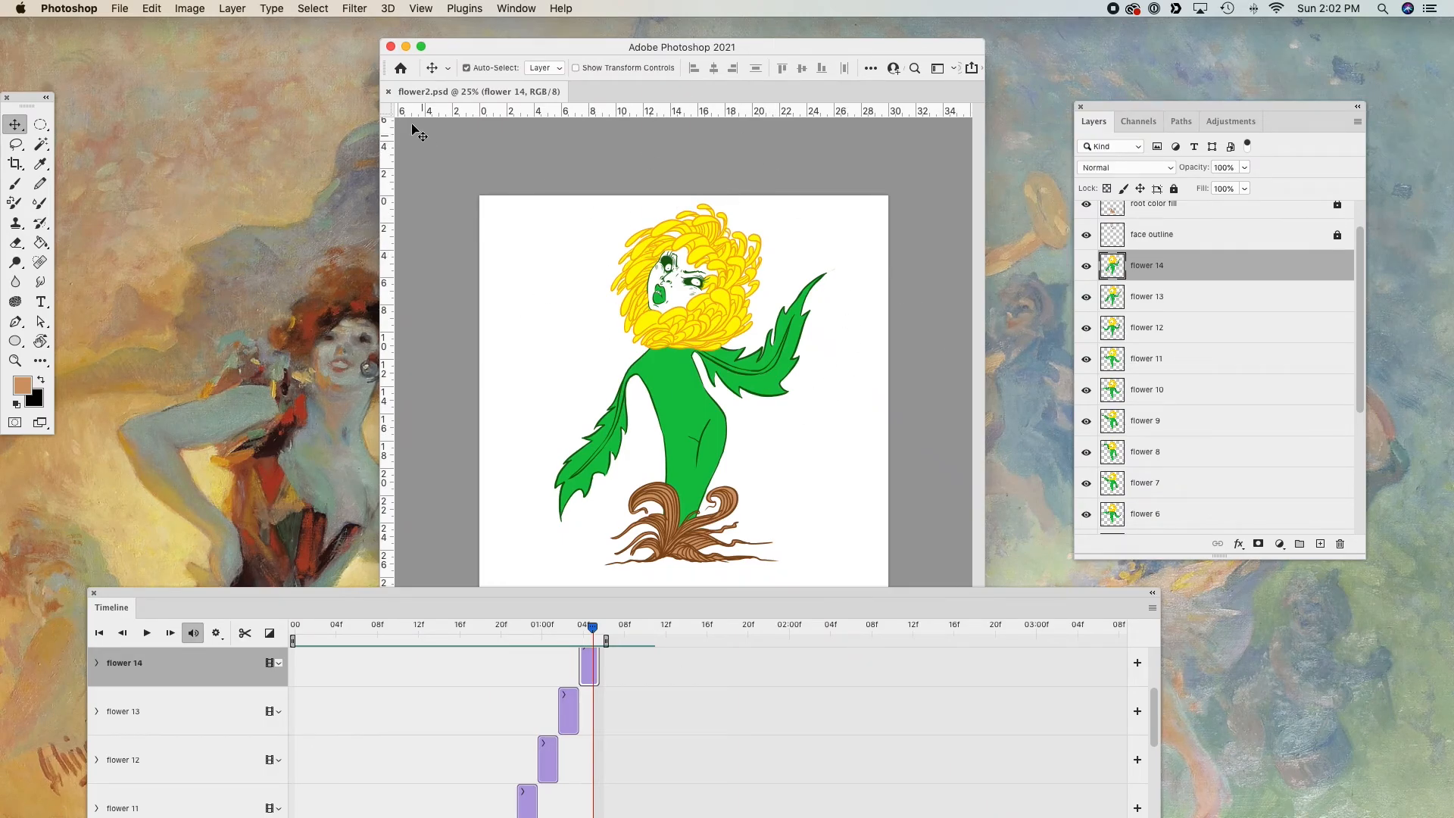
- Open the Save for Web (Legacy) export for the animation and inspect the flower in the optimized GIF preview
left_click(118, 11)
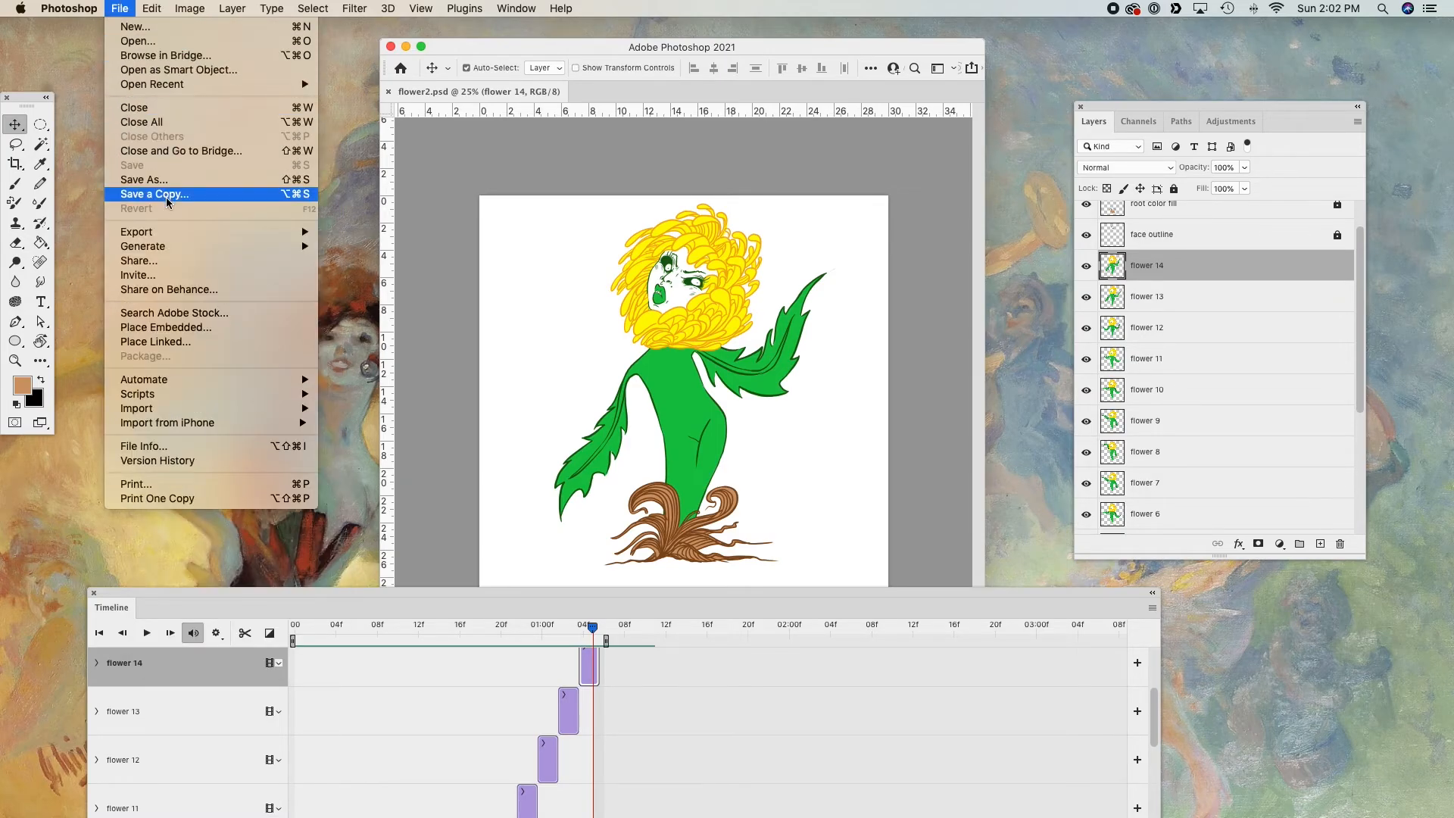
mouse_move(178, 234)
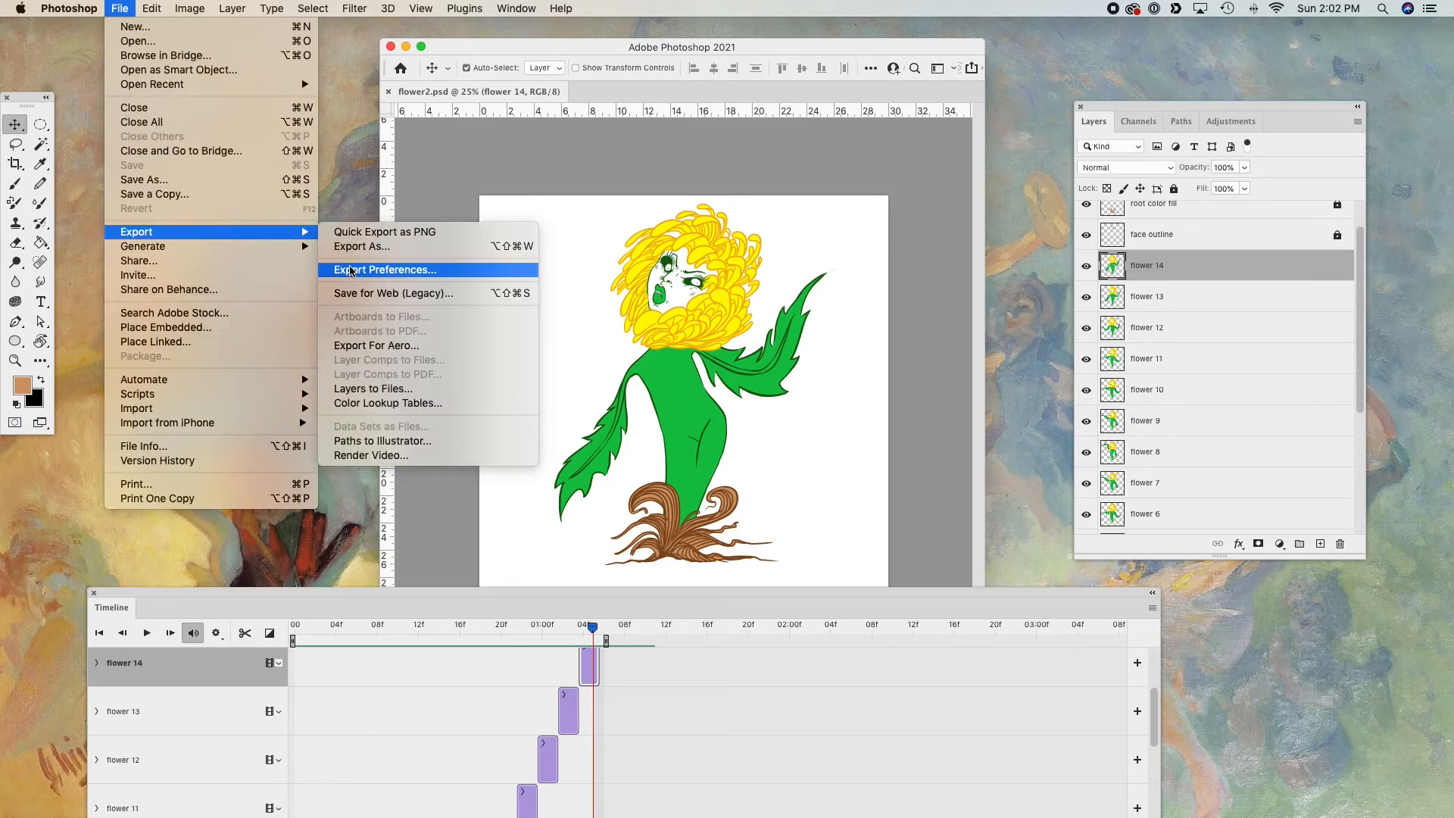
left_click(356, 295)
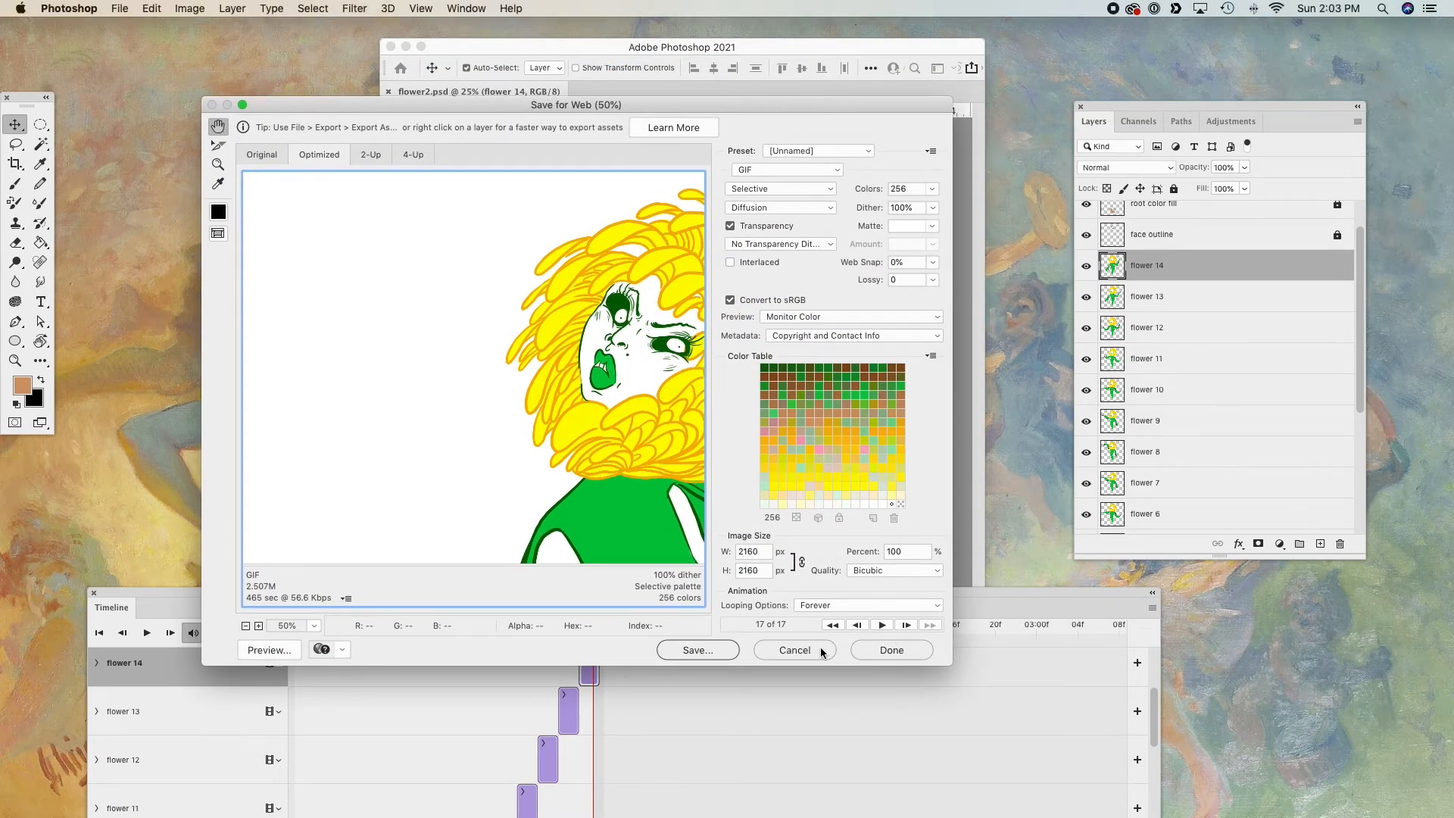
scroll(541, 414, "right", 10)
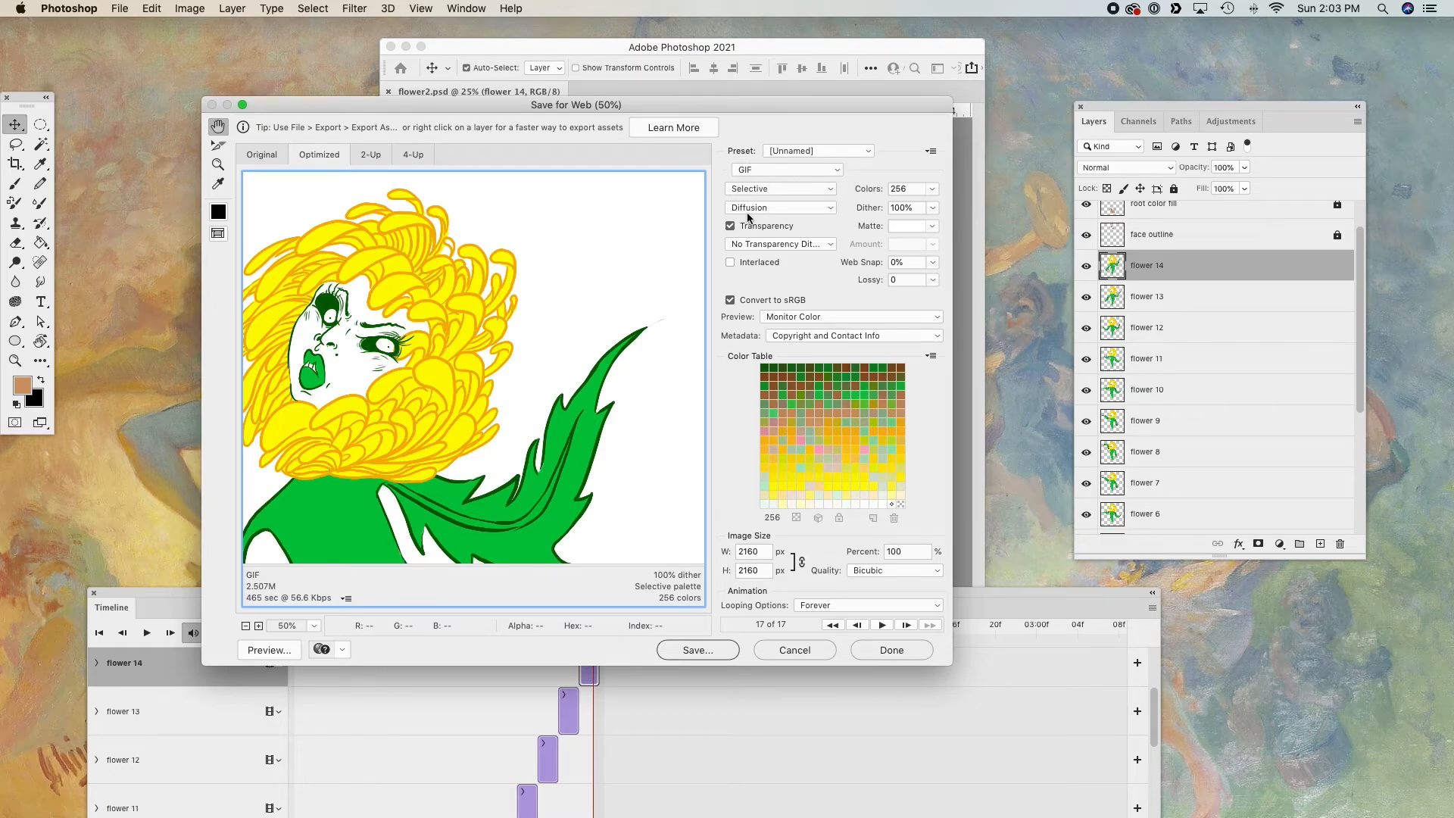
scroll(540, 293, "down", 10)
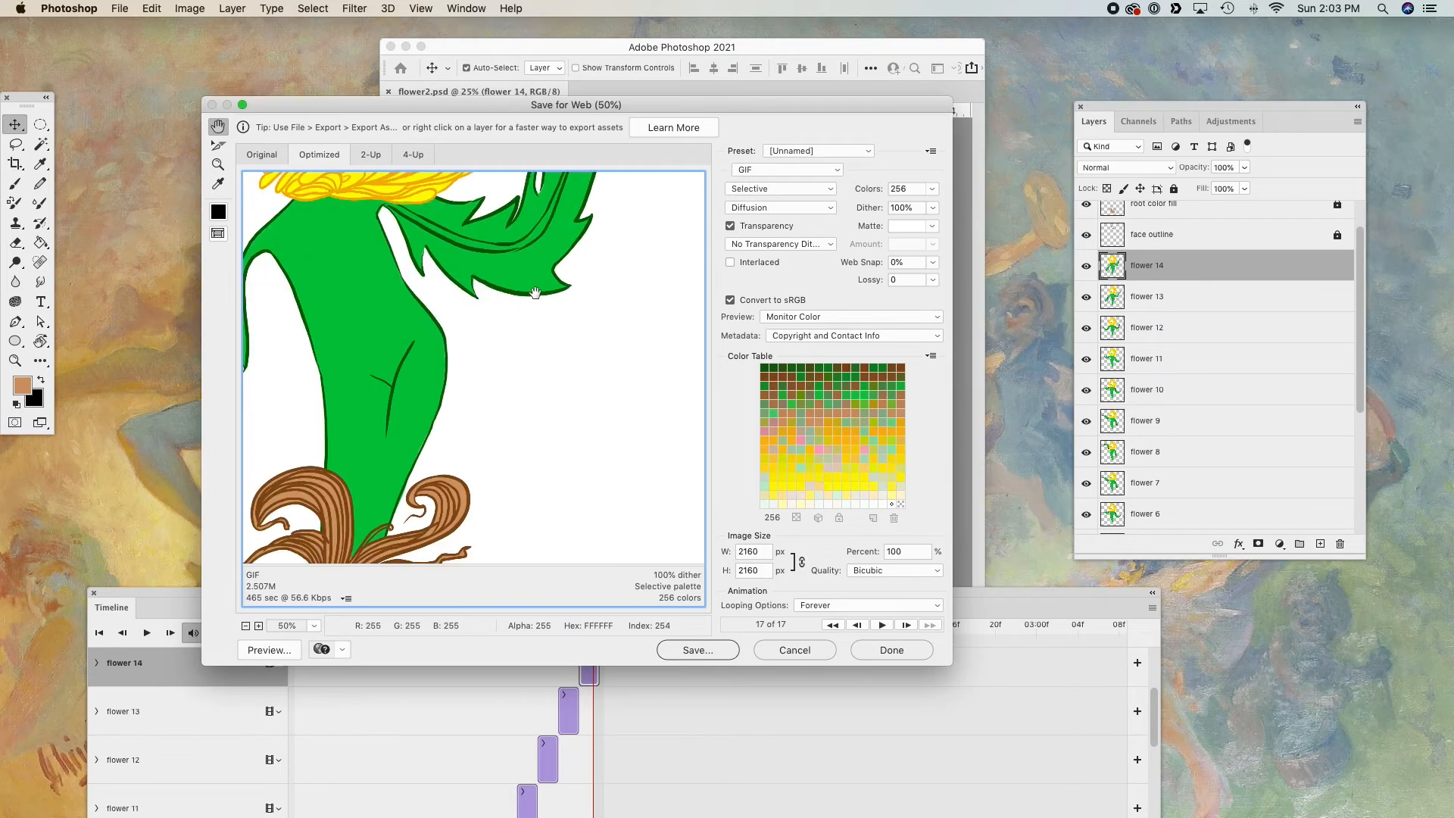
scroll(541, 293, "up", 10)
scroll(540, 293, "right", 5)
scroll(541, 293, "left", 5)
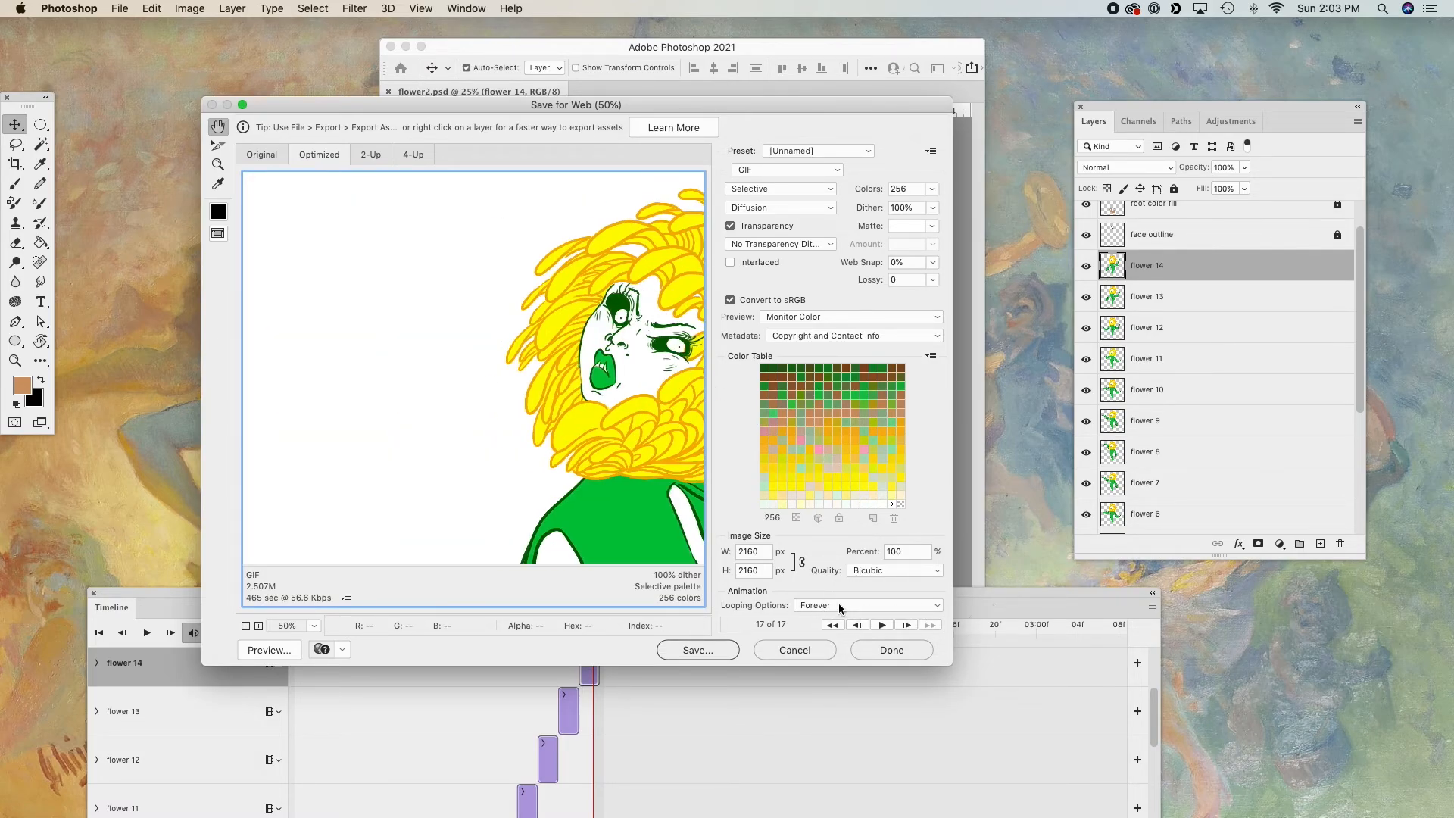
- Save the animated GIF as flower_final.gif in the PAC animation class folder
left_click(686, 652)
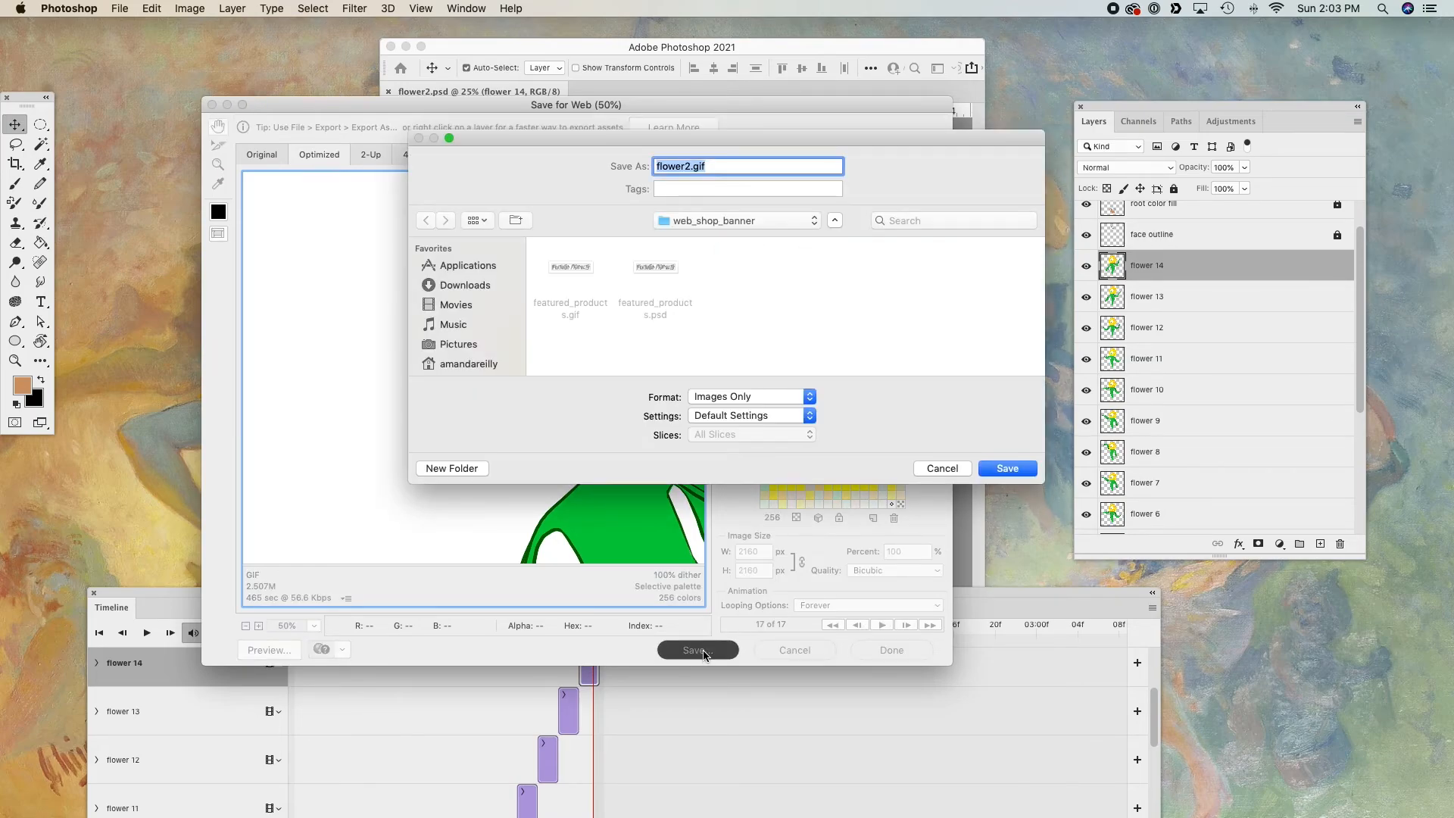
left_click(699, 227)
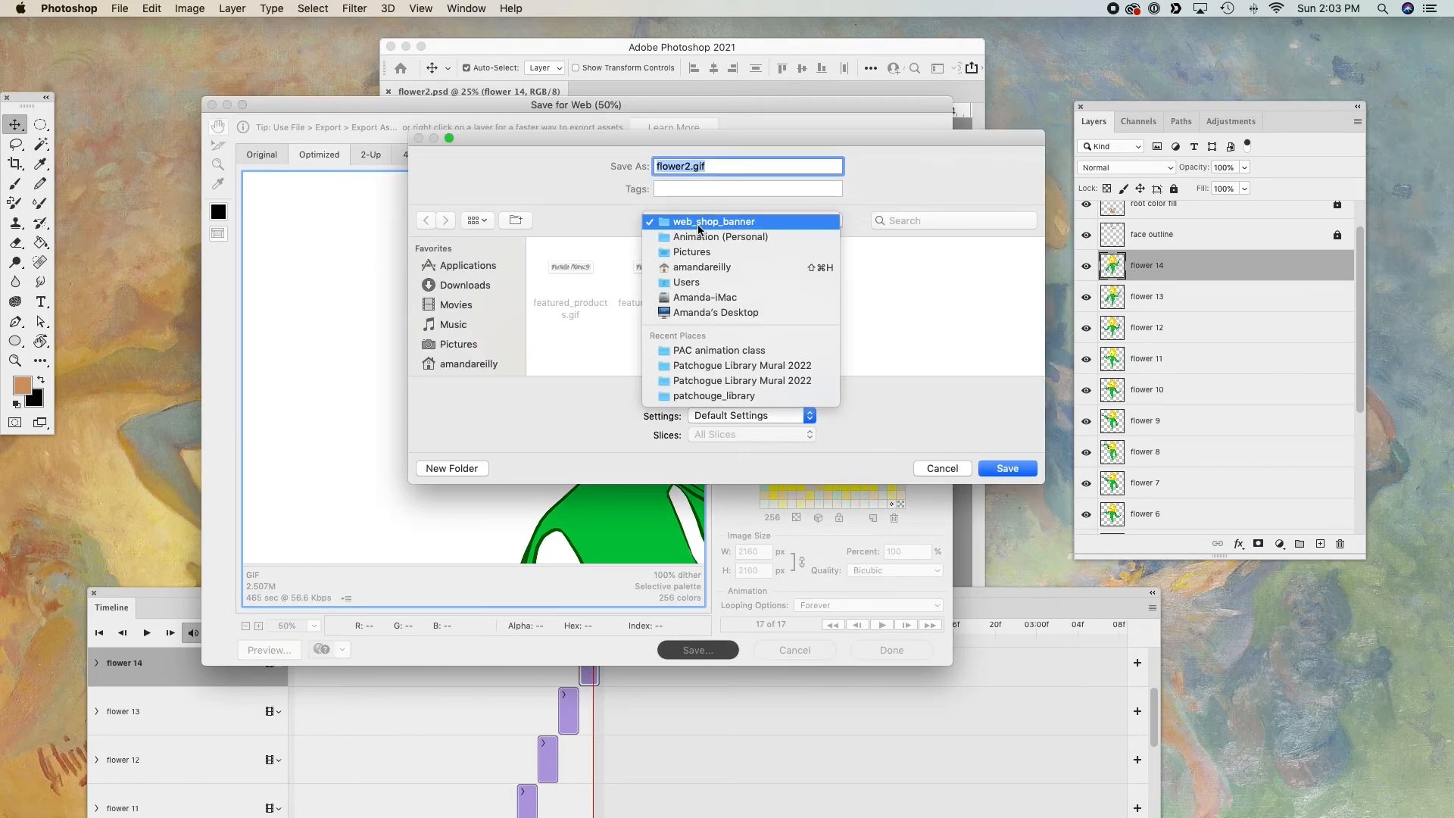
left_click(701, 350)
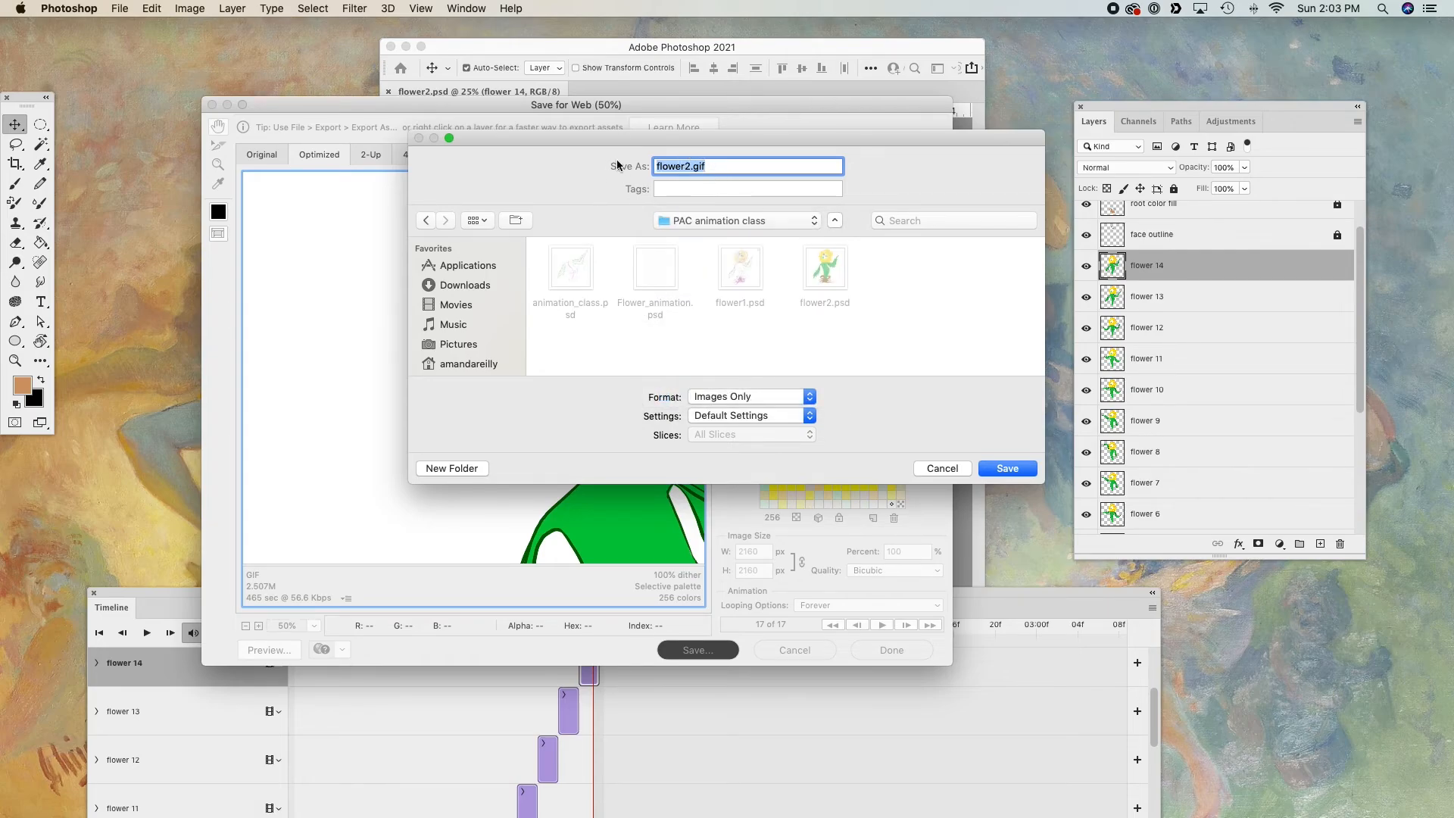
left_click(690, 166)
key("BackSpace")
type("_final")
left_click(1002, 469)
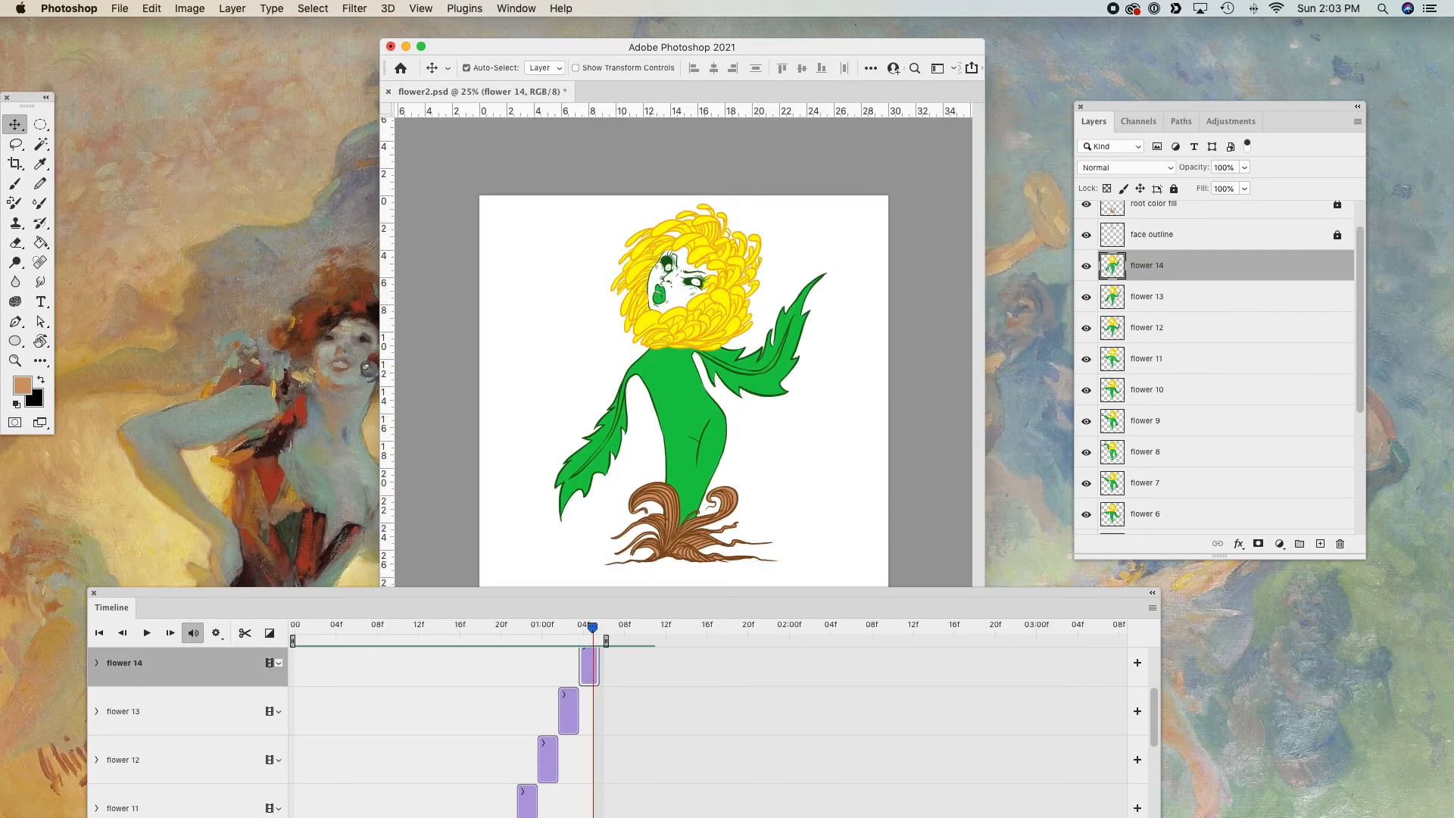
- Switch to Finder and preview flower_final.gif in the PAC animation class folder, then close the preview
key("super+Tab")
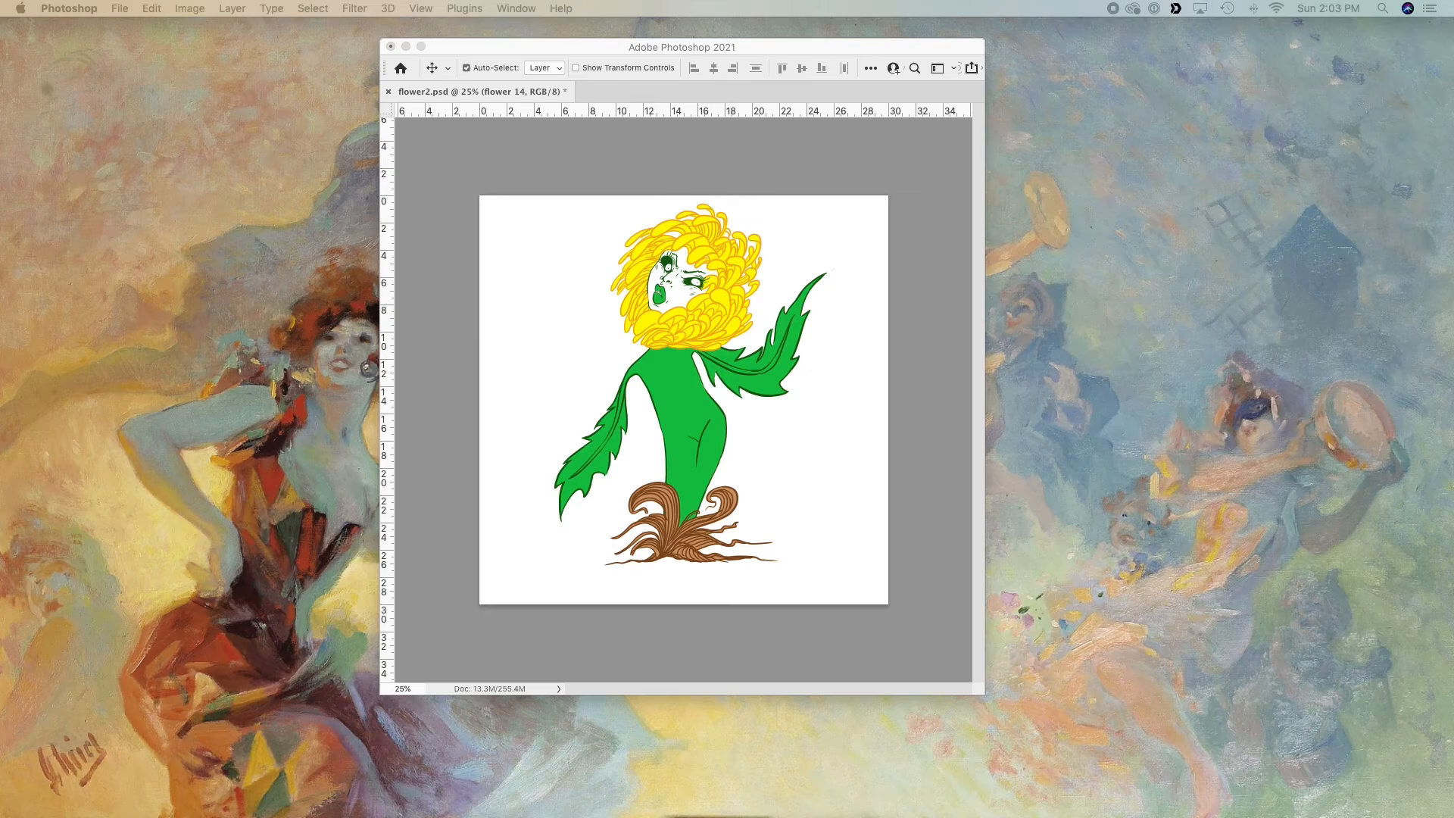
left_click_drag(121, 0, 348, 202)
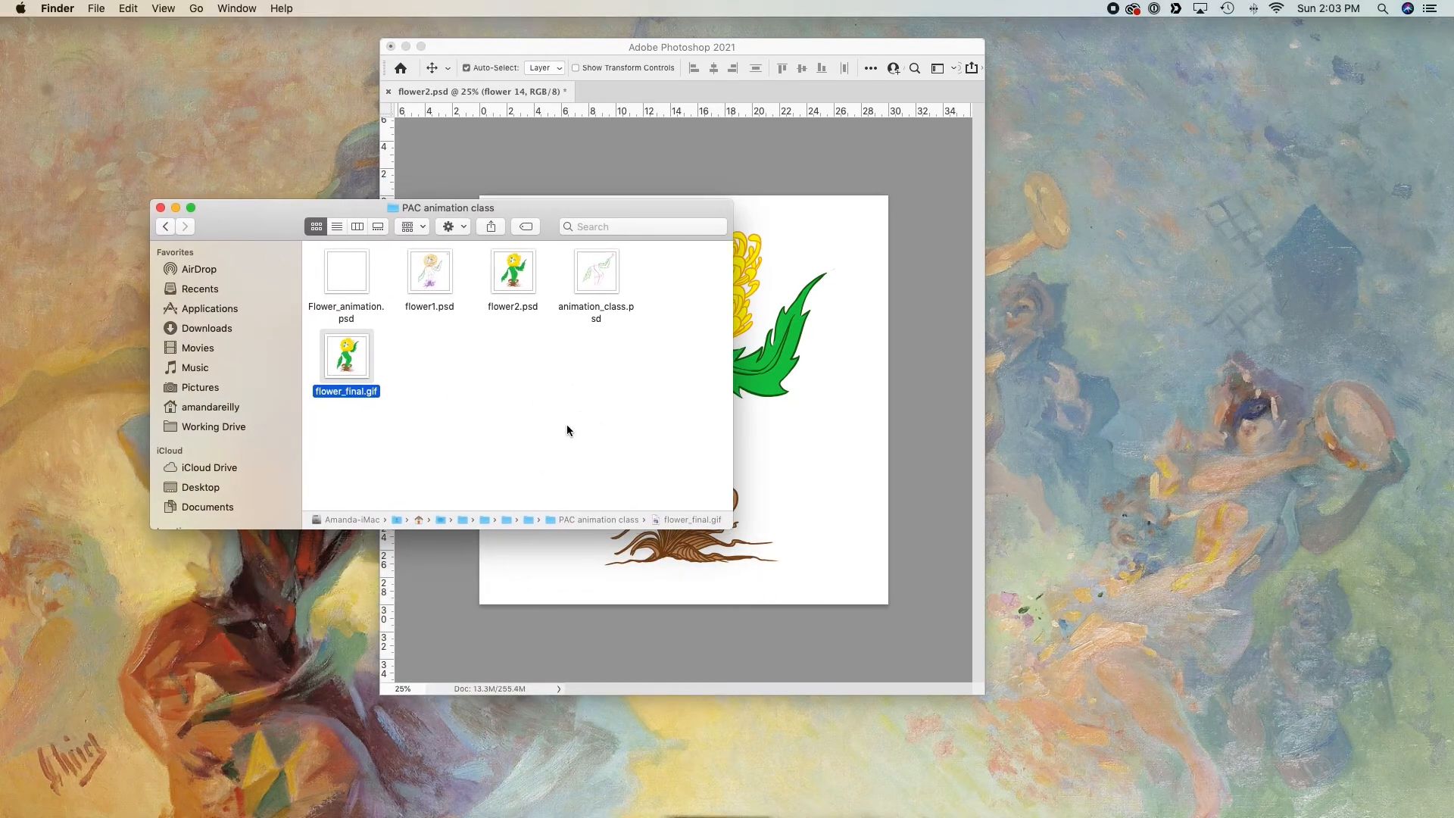
key("space")
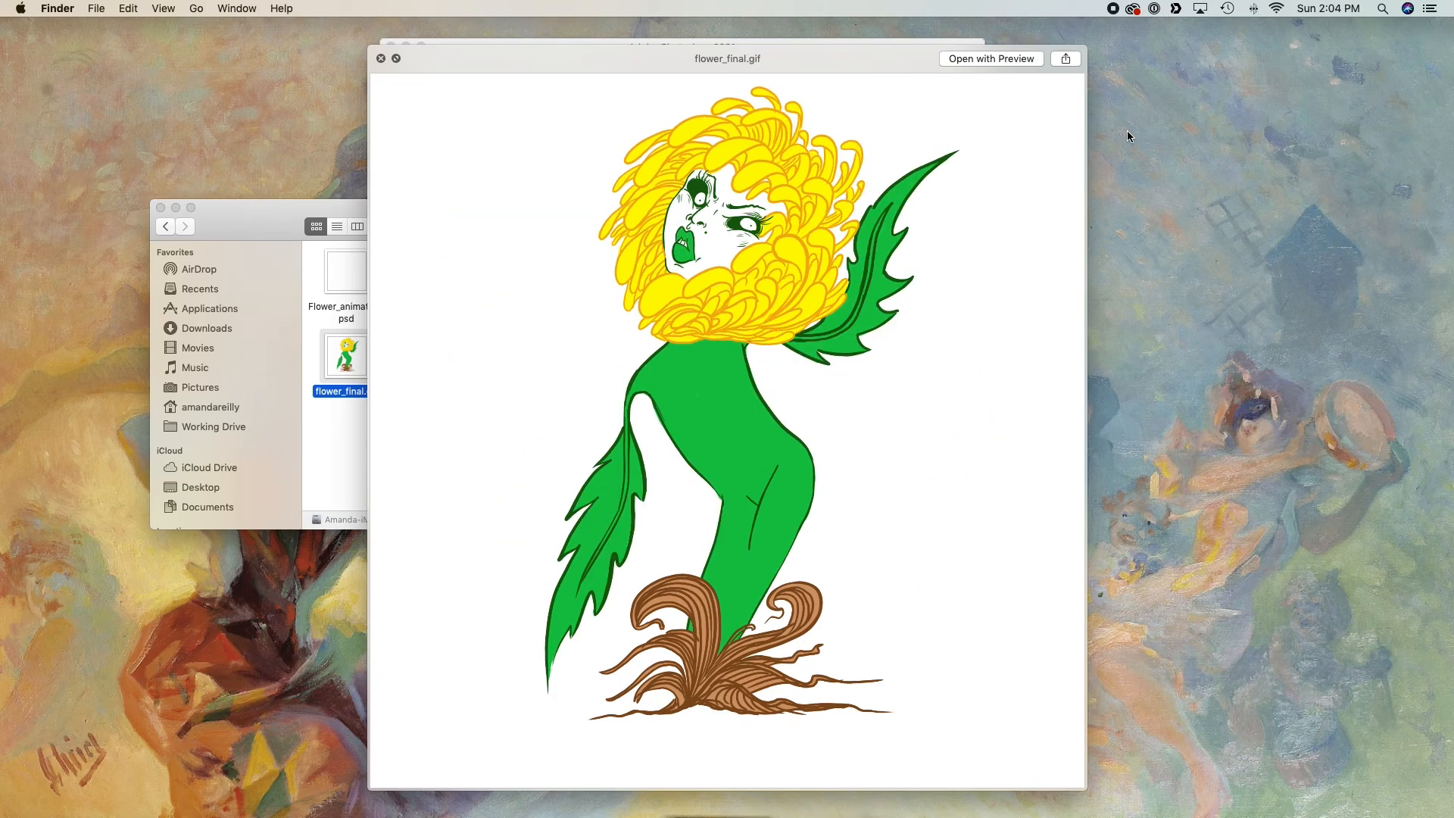
key("space")
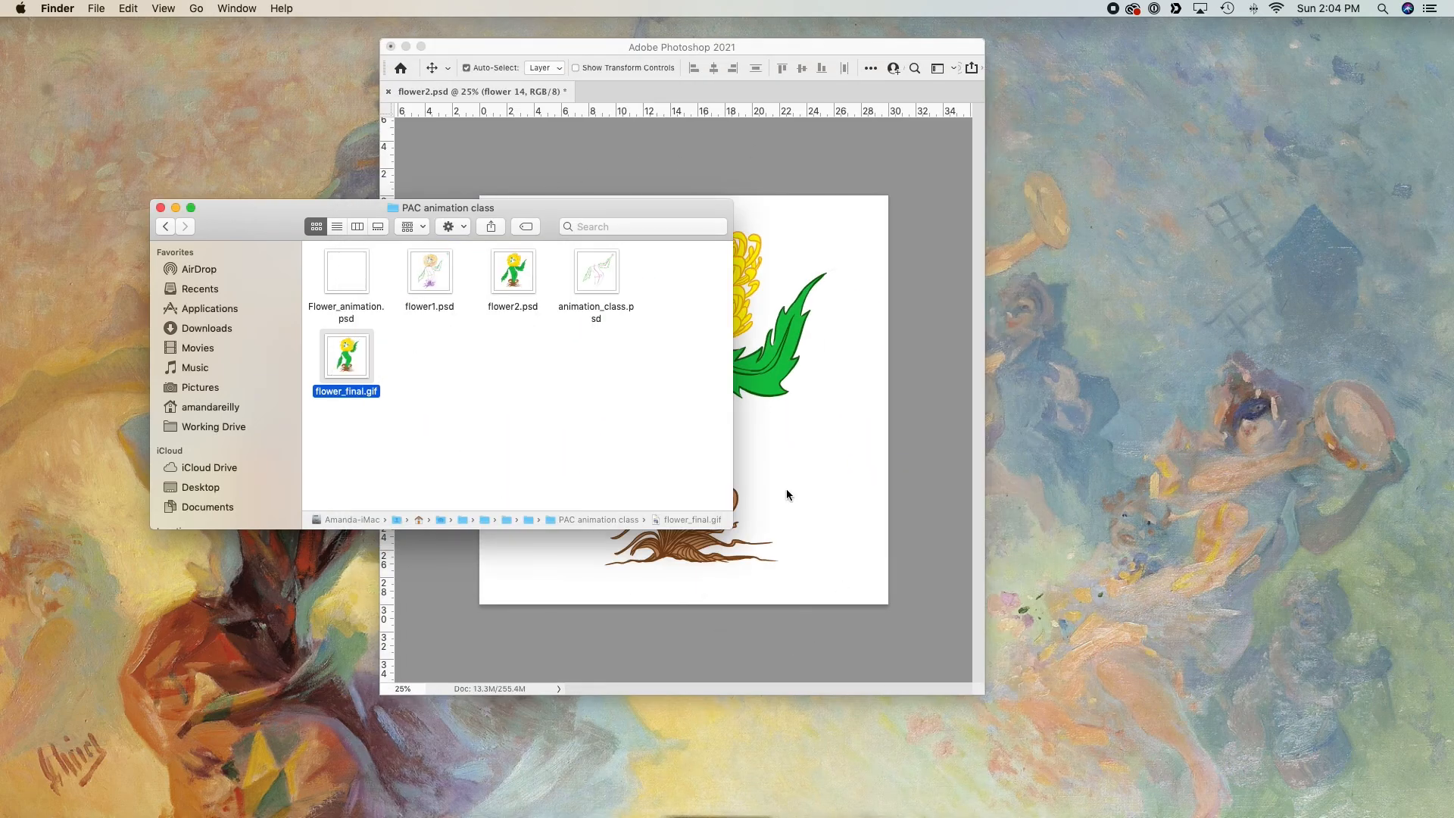